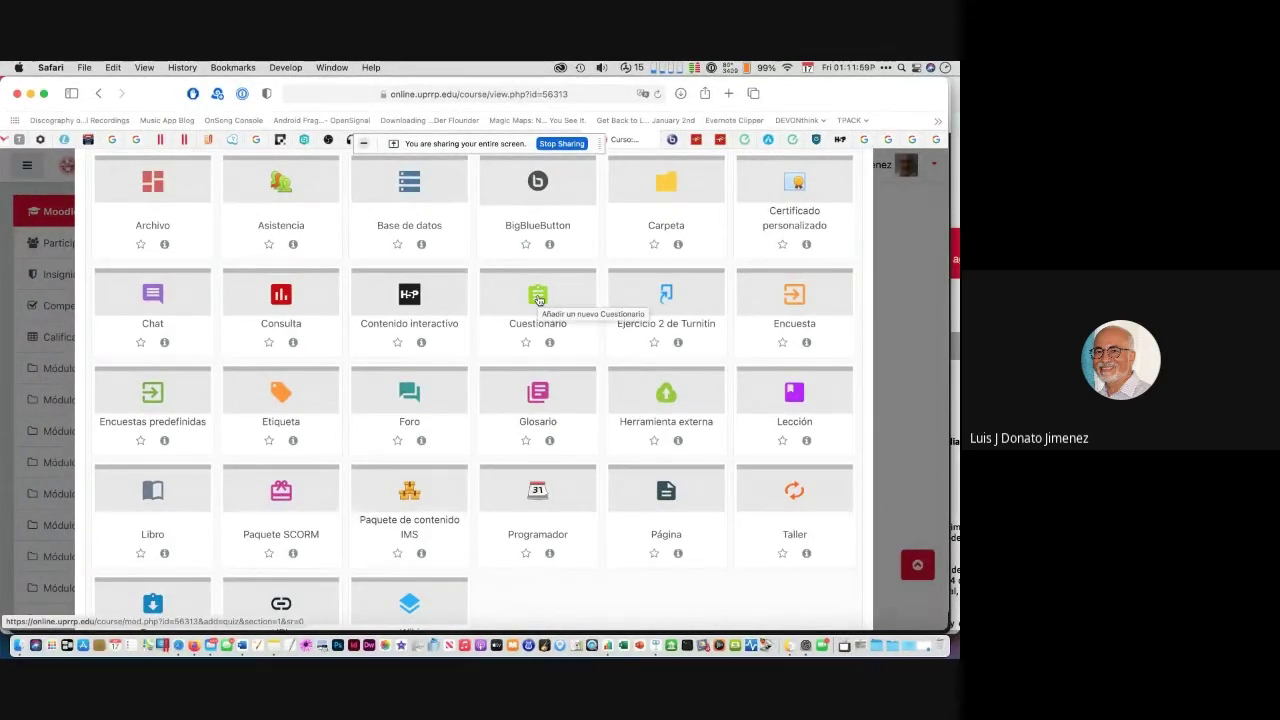
Step: Close the activity chooser without adding anything and open the Examen 1 quiz in Módulo 1
scroll(538, 300, "up", 3)
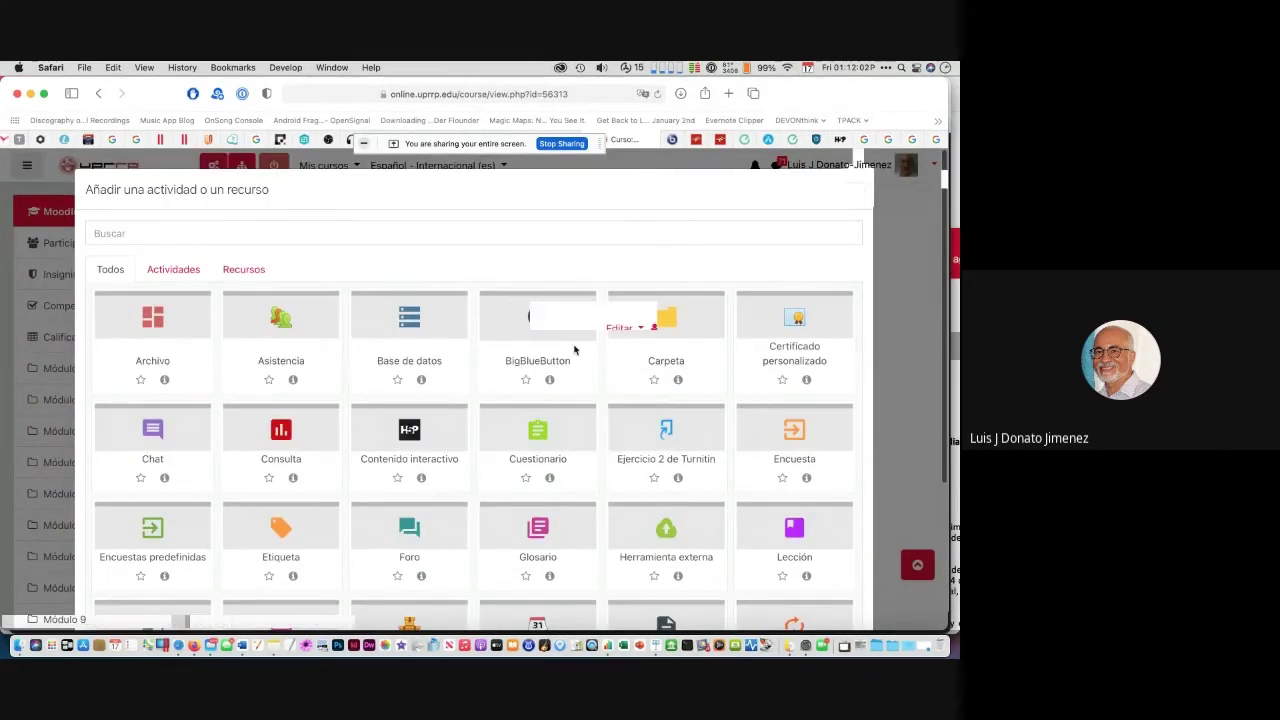
key("Escape")
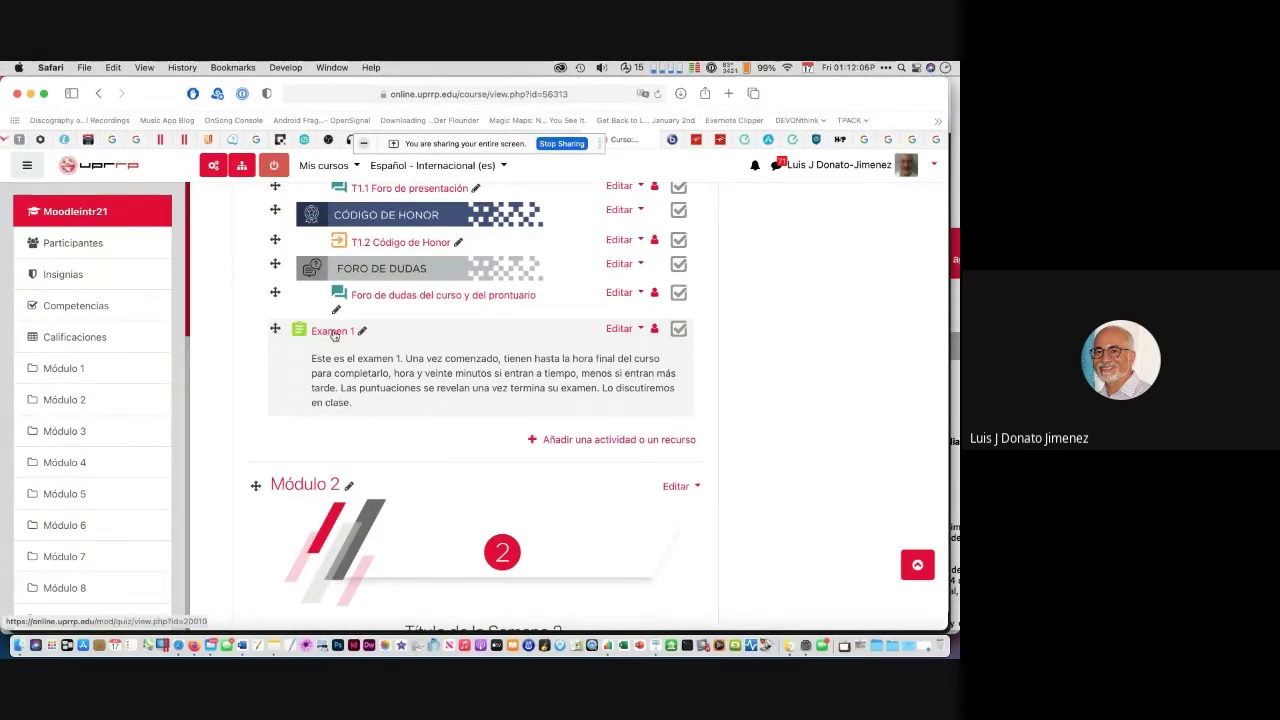
left_click(621, 331)
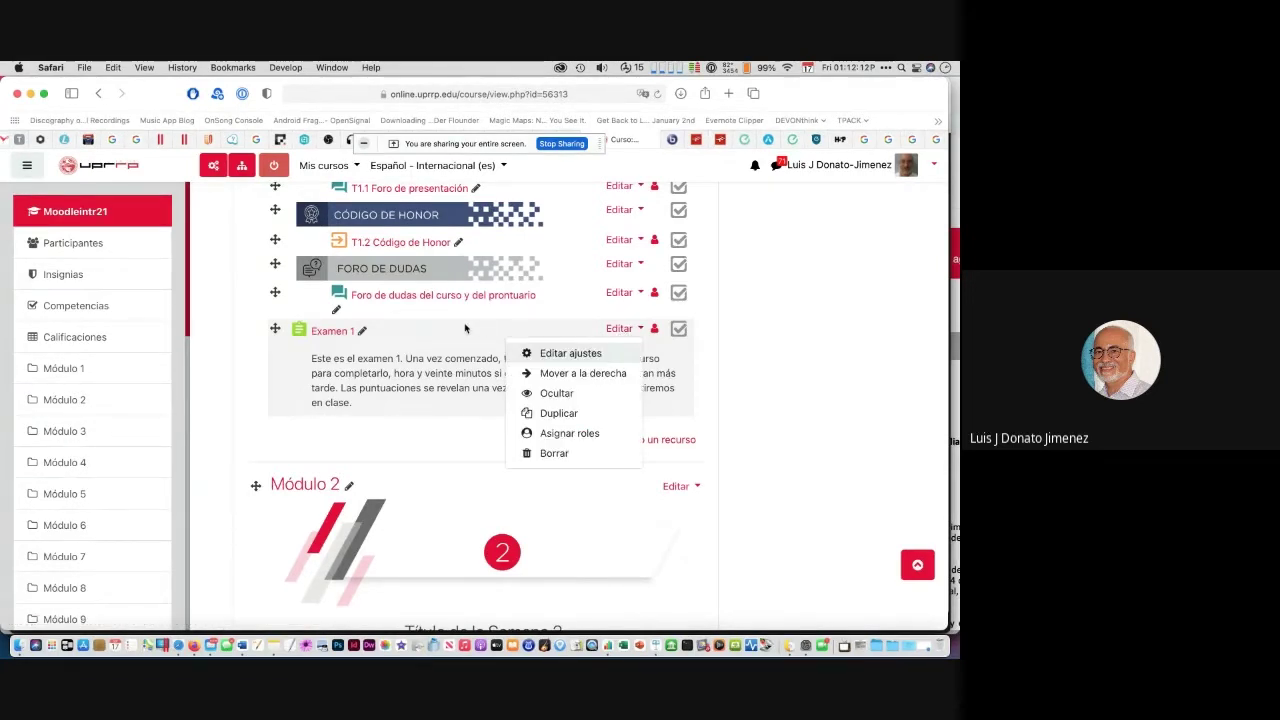
key("Escape")
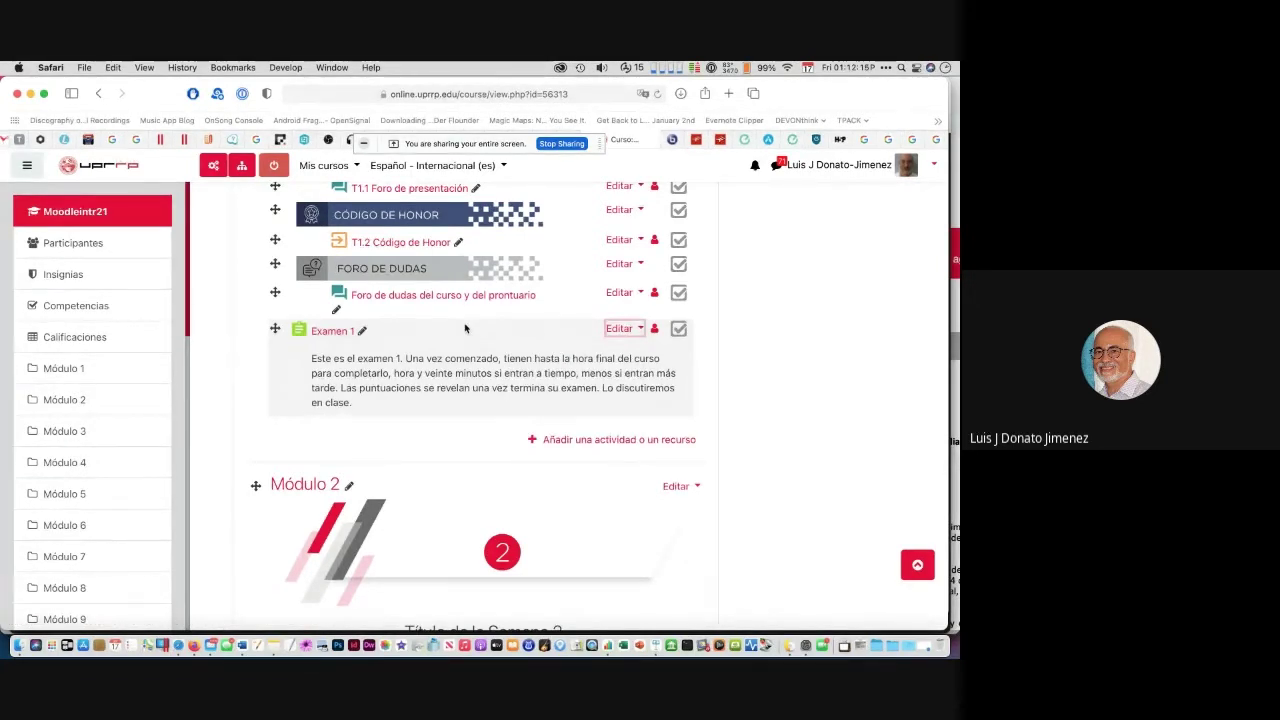
left_click(335, 331)
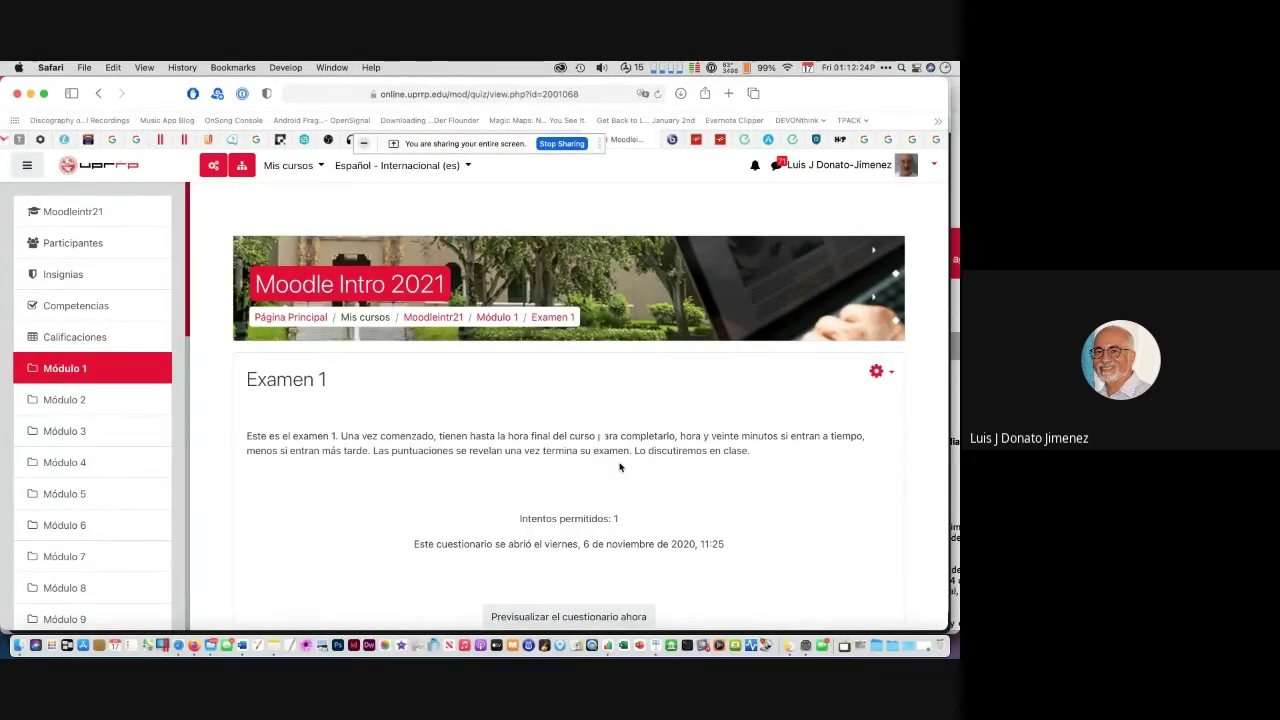
Step: Open the settings of the Examen 1 quiz for editing
scroll(620, 465, "down", 1)
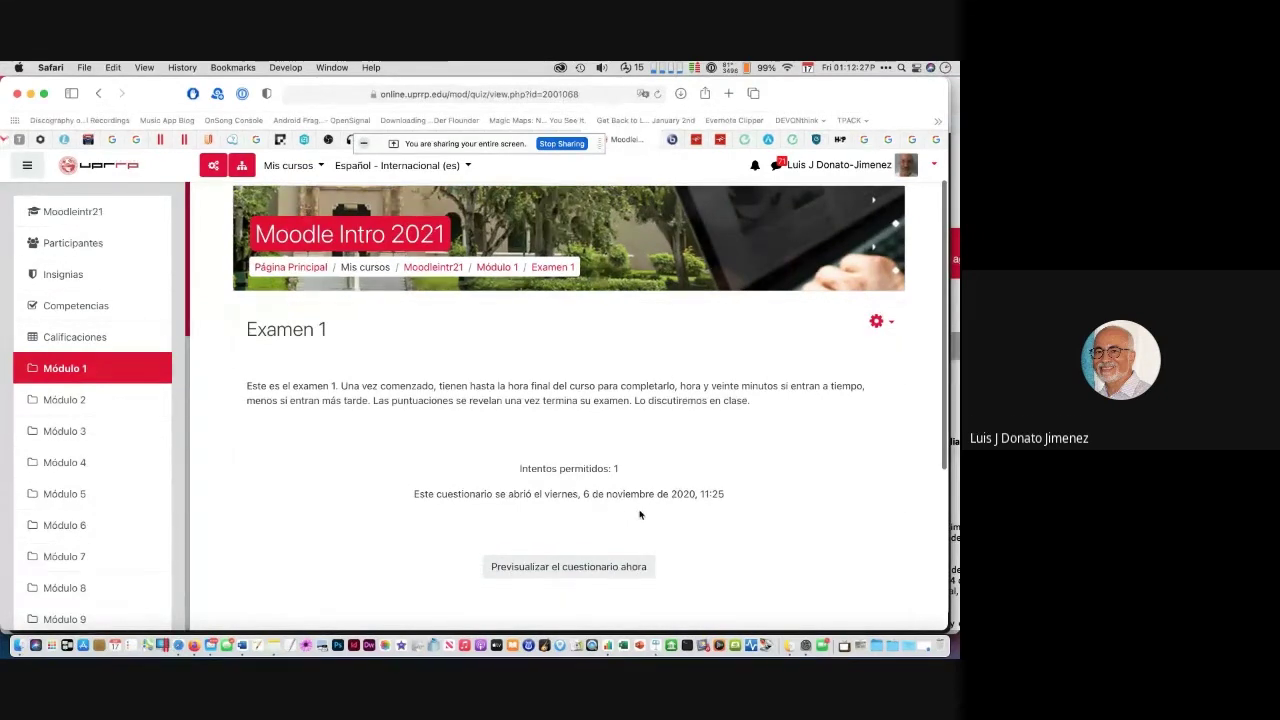
scroll(640, 515, "up", 1)
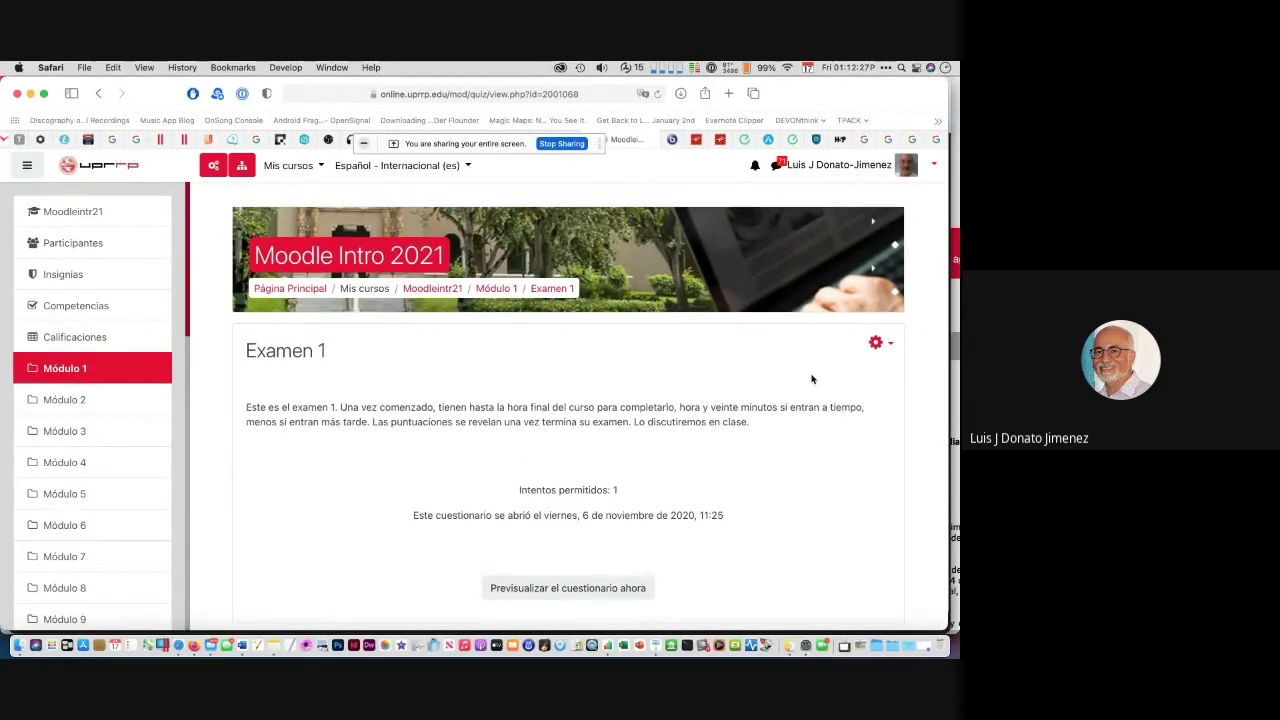
left_click(873, 345)
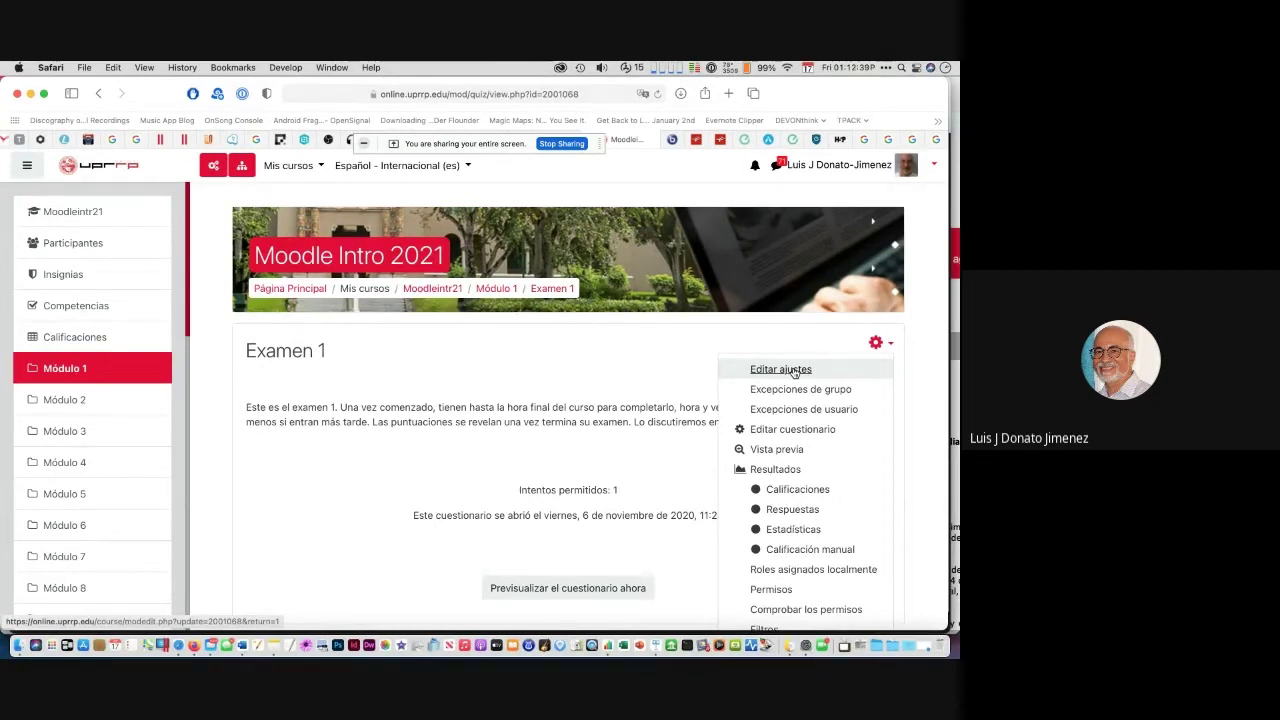
left_click(794, 371)
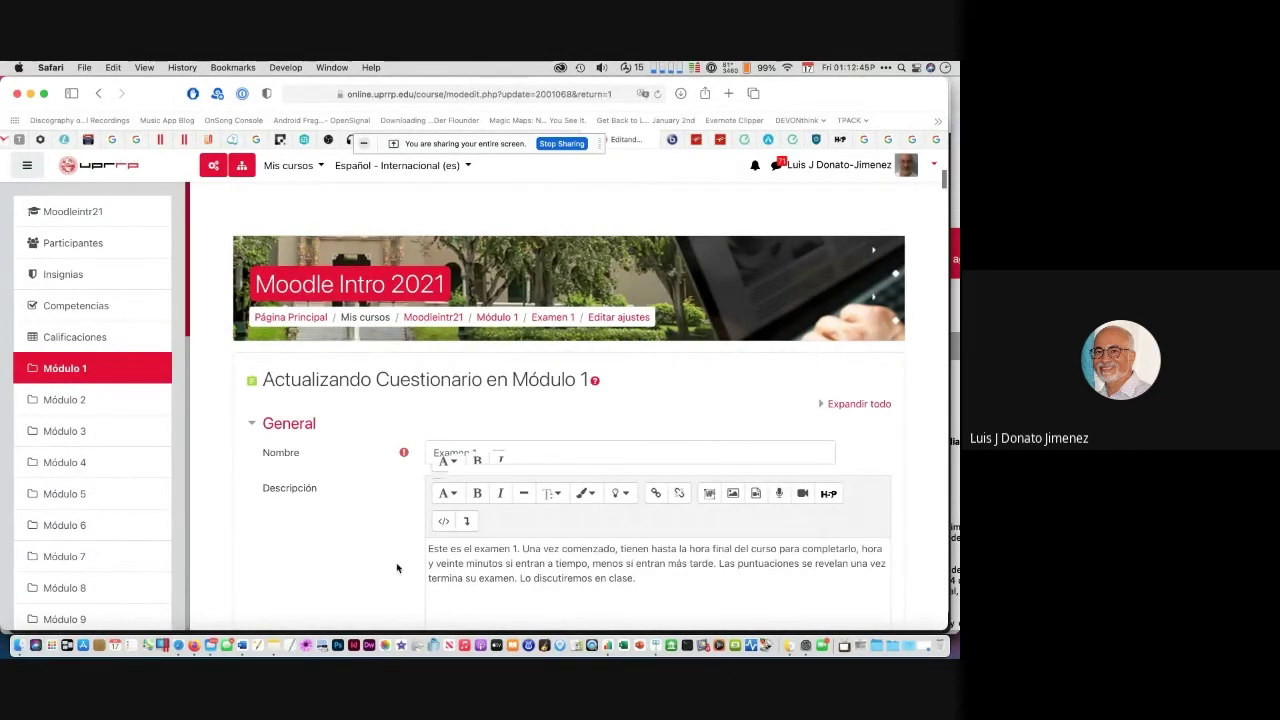
Step: Review the quiz's general name and description settings and expand the Temporalización section
scroll(542, 498, "down", 3)
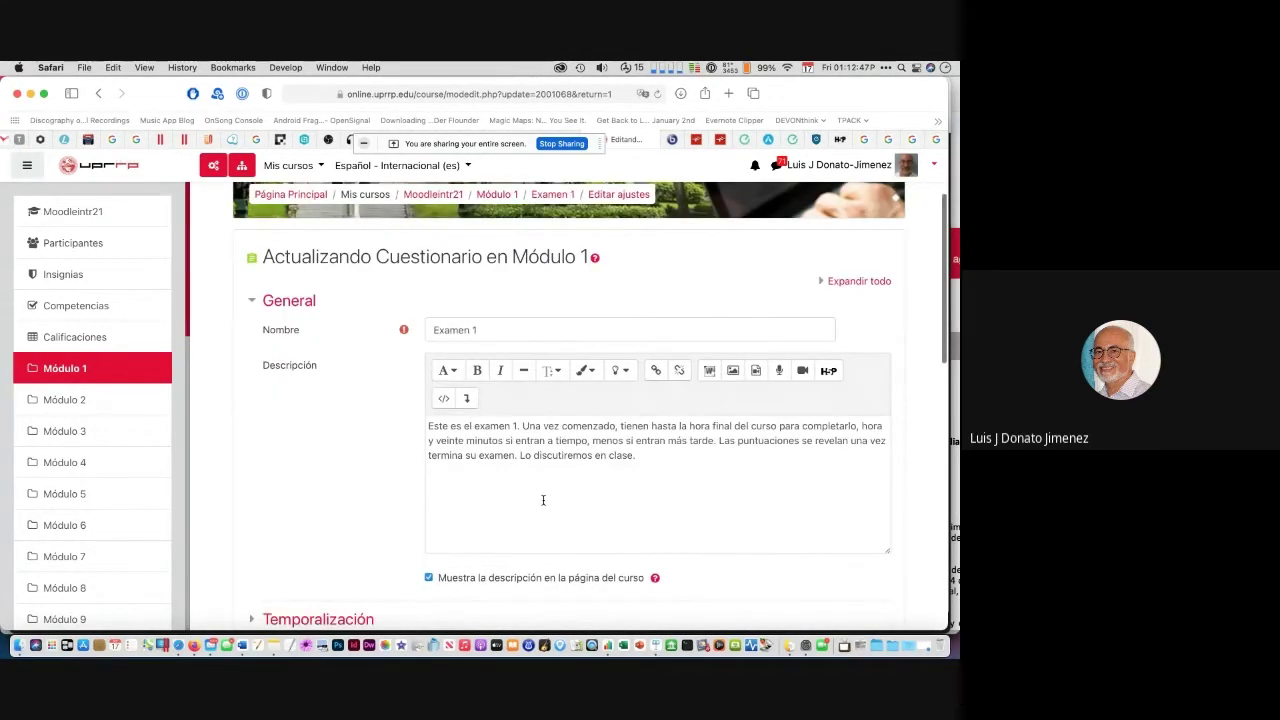
scroll(543, 500, "down", 2)
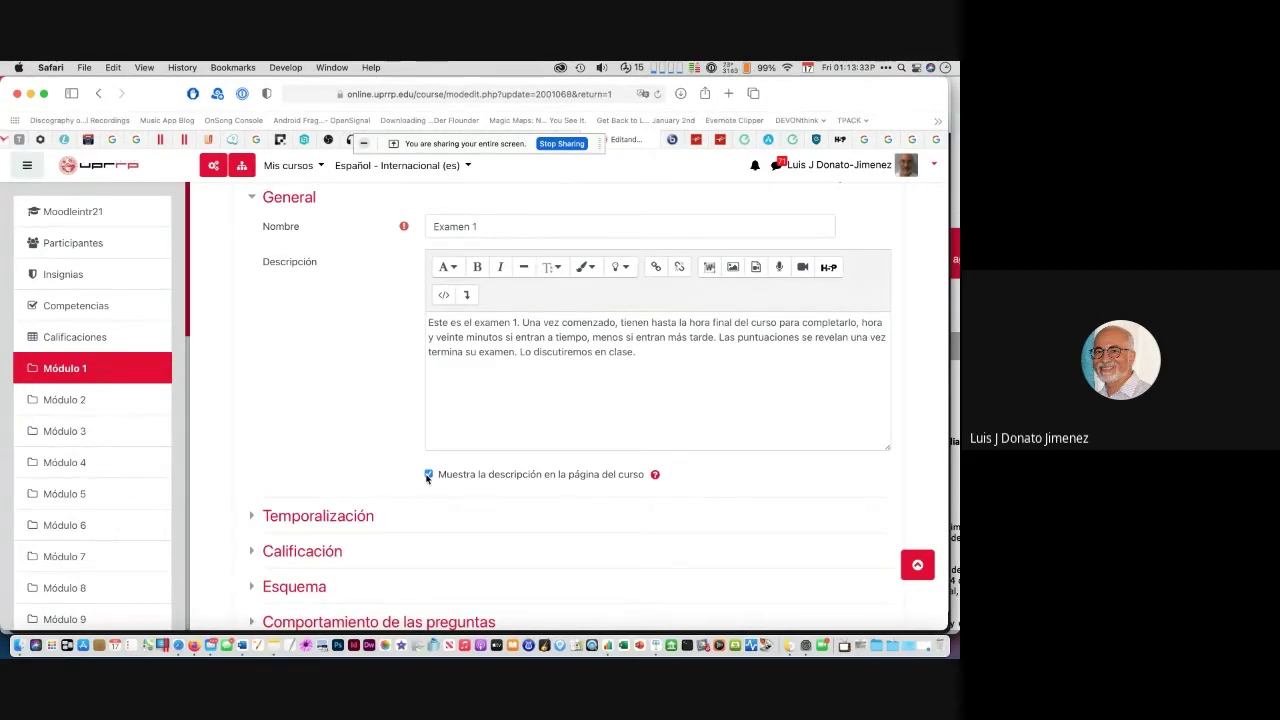
scroll(428, 477, "down", 5)
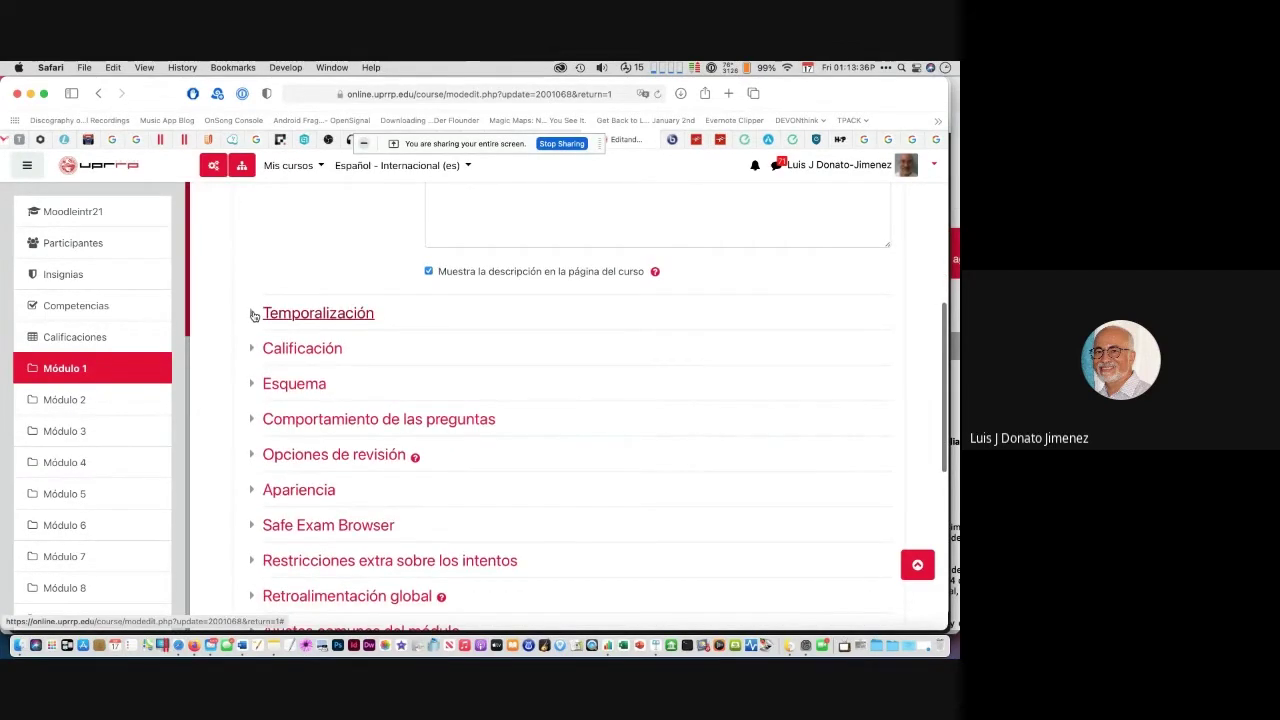
left_click(254, 315)
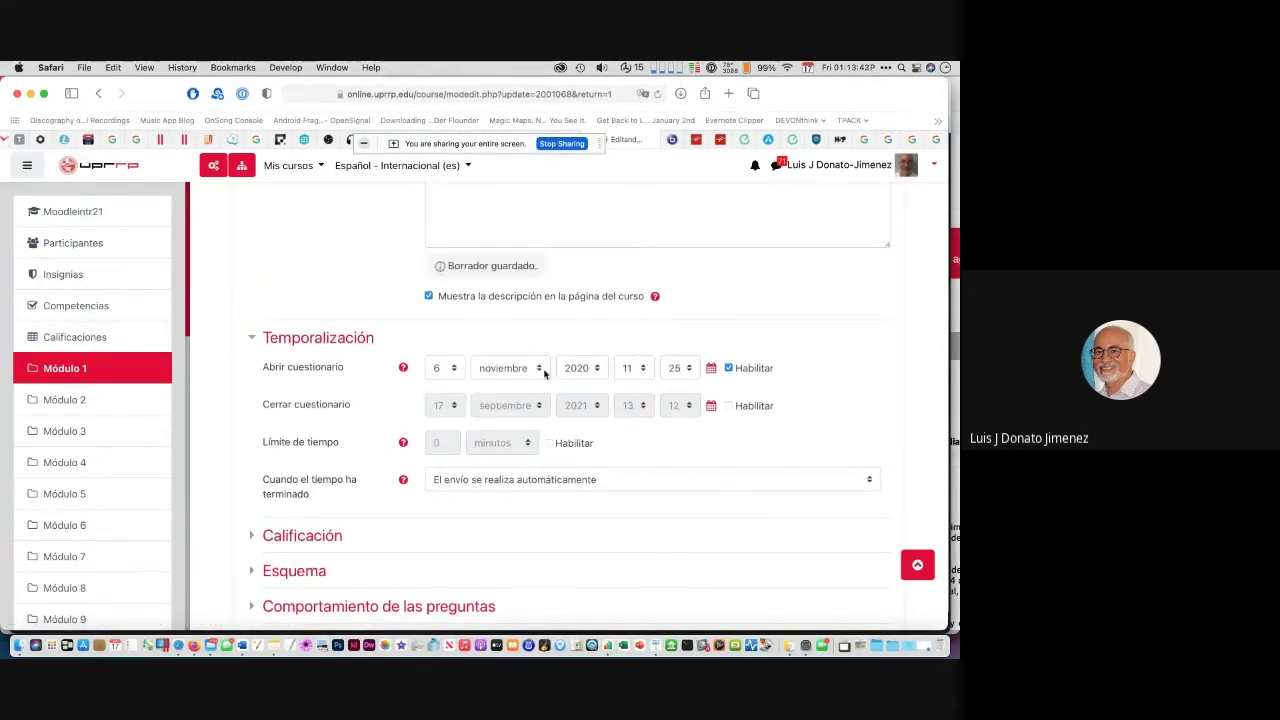
Step: Set the quiz's opening date and time to 17 septiembre 2021, 13:00
left_click(453, 368)
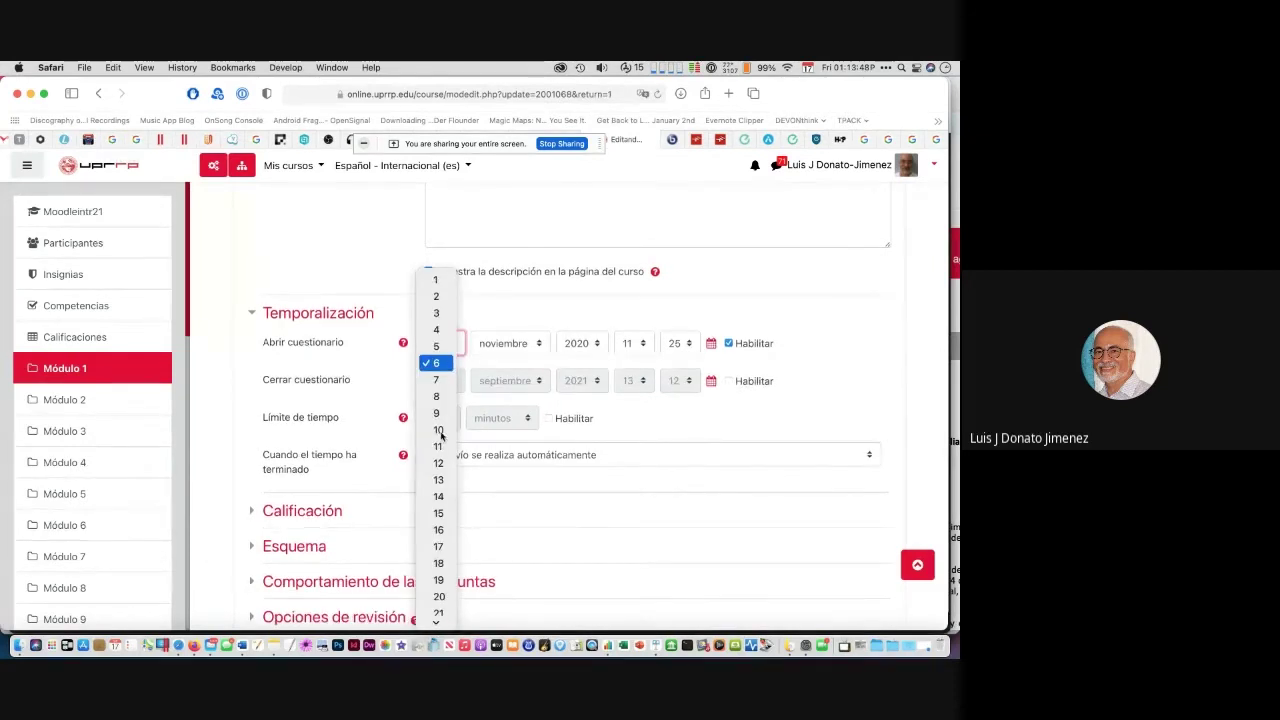
left_click(438, 546)
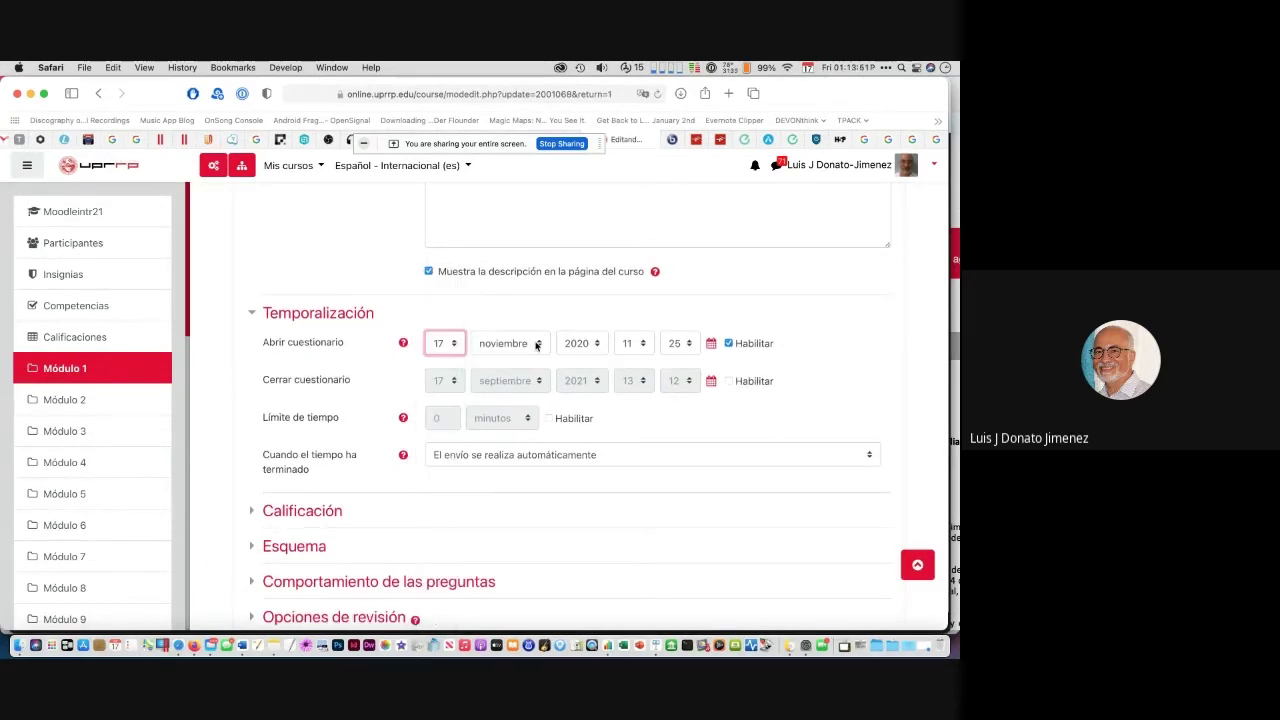
left_click(534, 343)
left_click(525, 310)
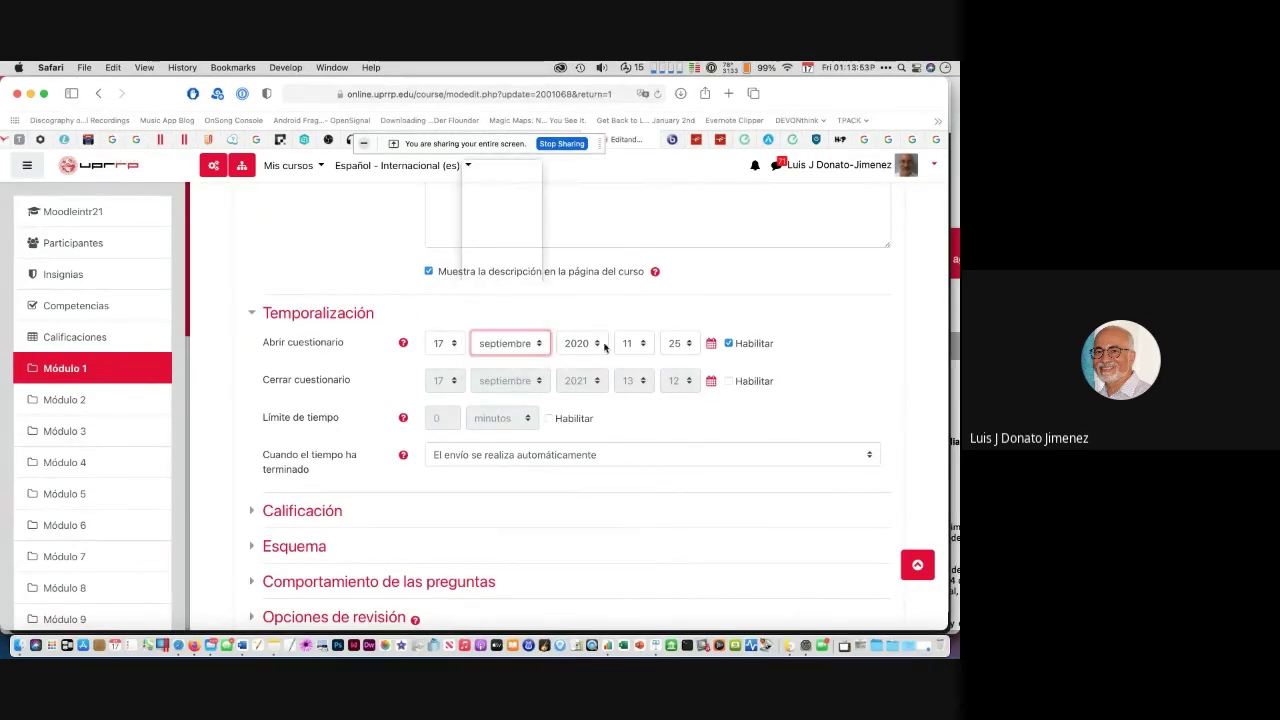
left_click(580, 343)
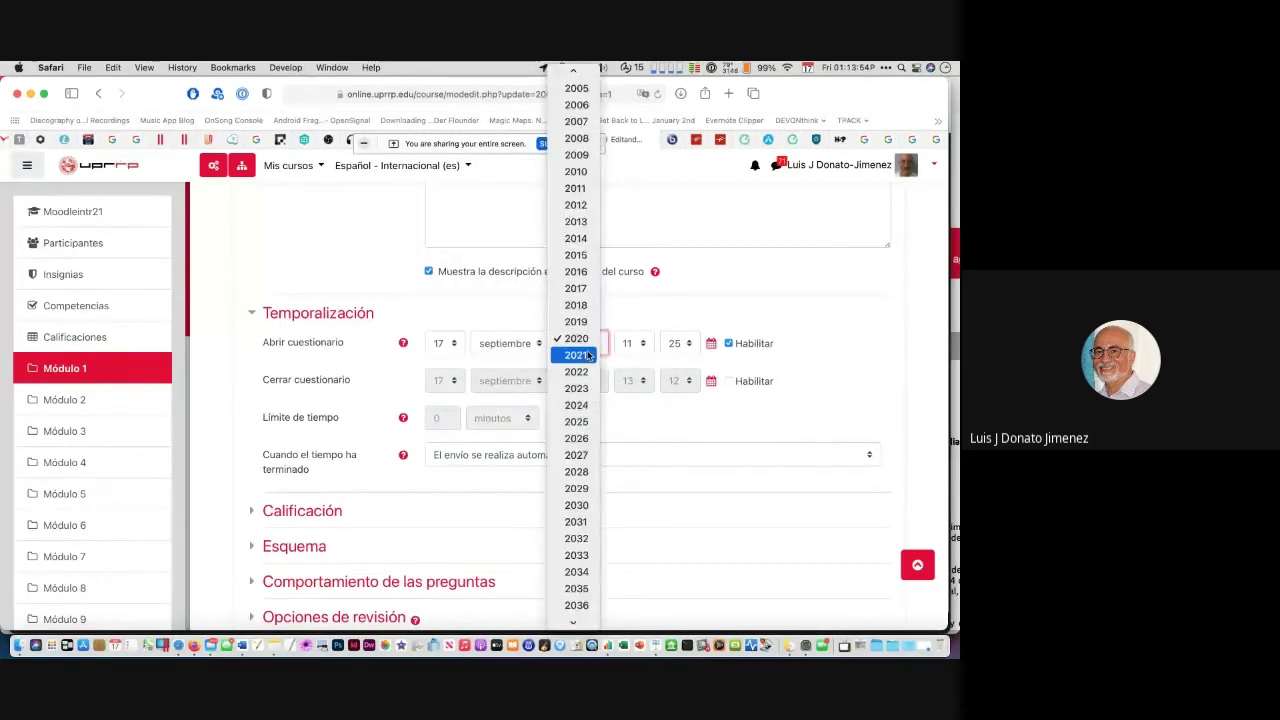
left_click(577, 356)
left_click(627, 343)
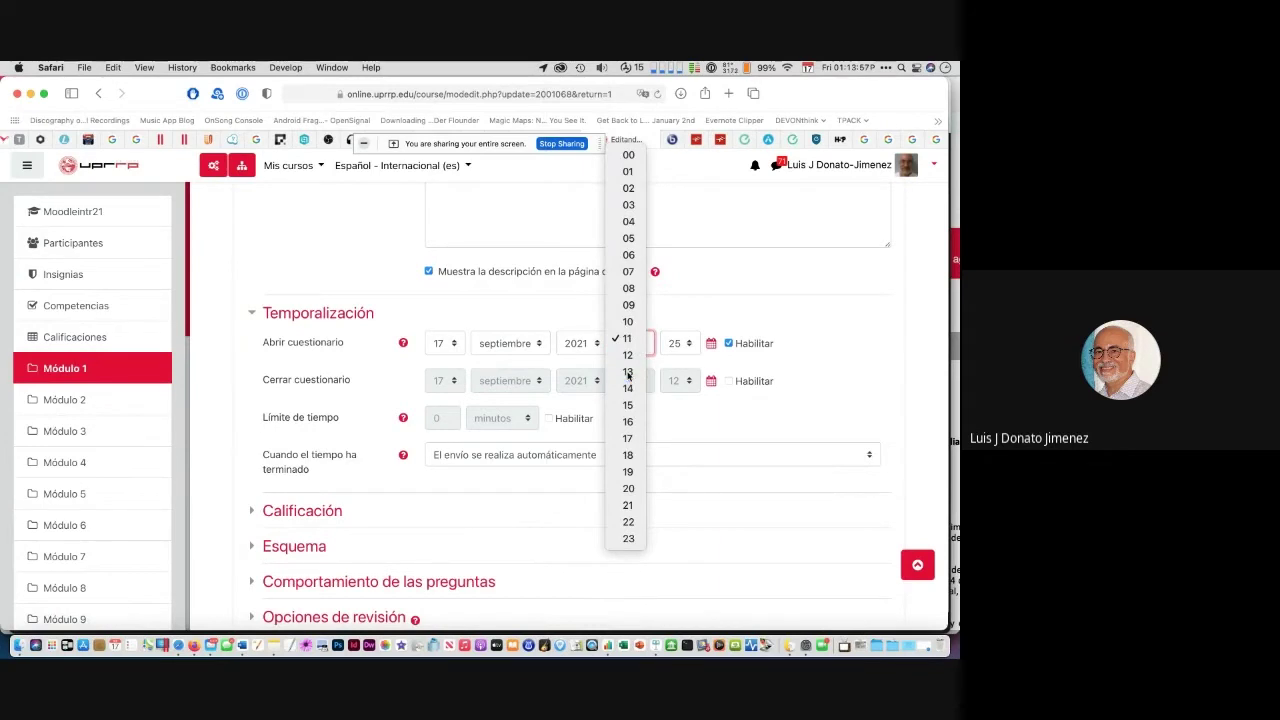
left_click(628, 372)
left_click(677, 343)
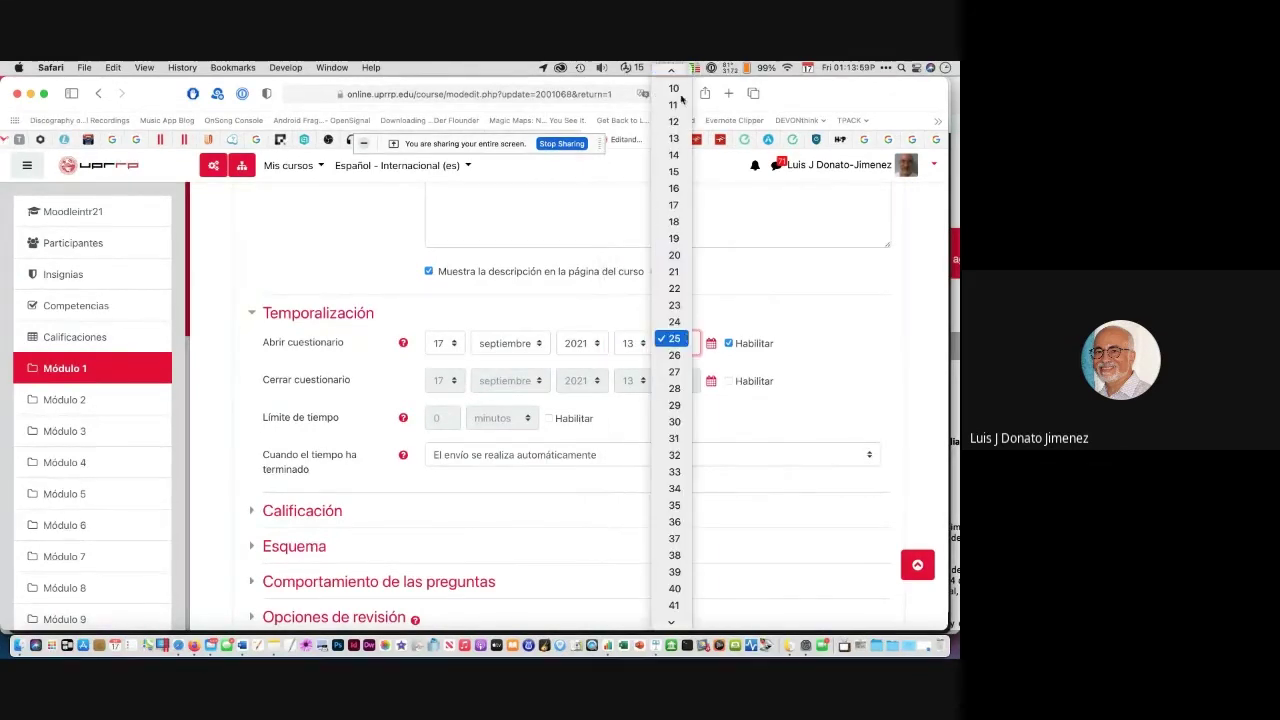
left_click(676, 76)
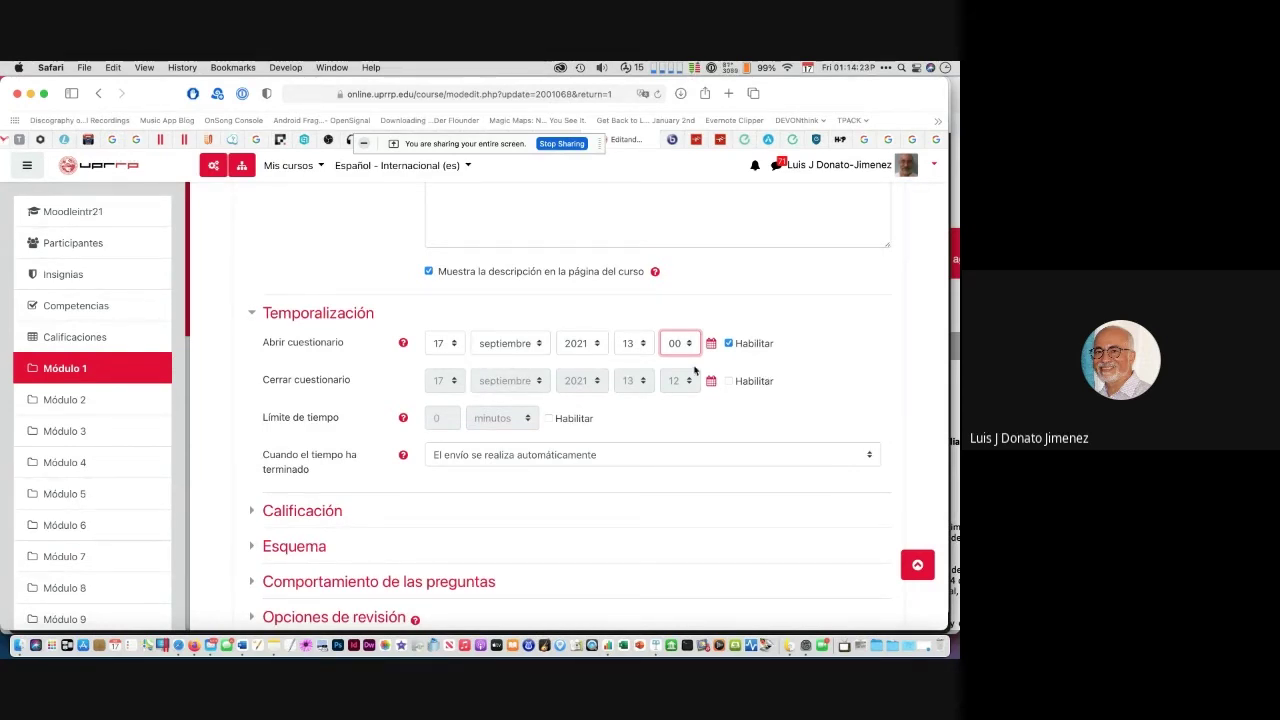
Step: Enable the quiz's closing date and set its closing time to 15:00
left_click(729, 381)
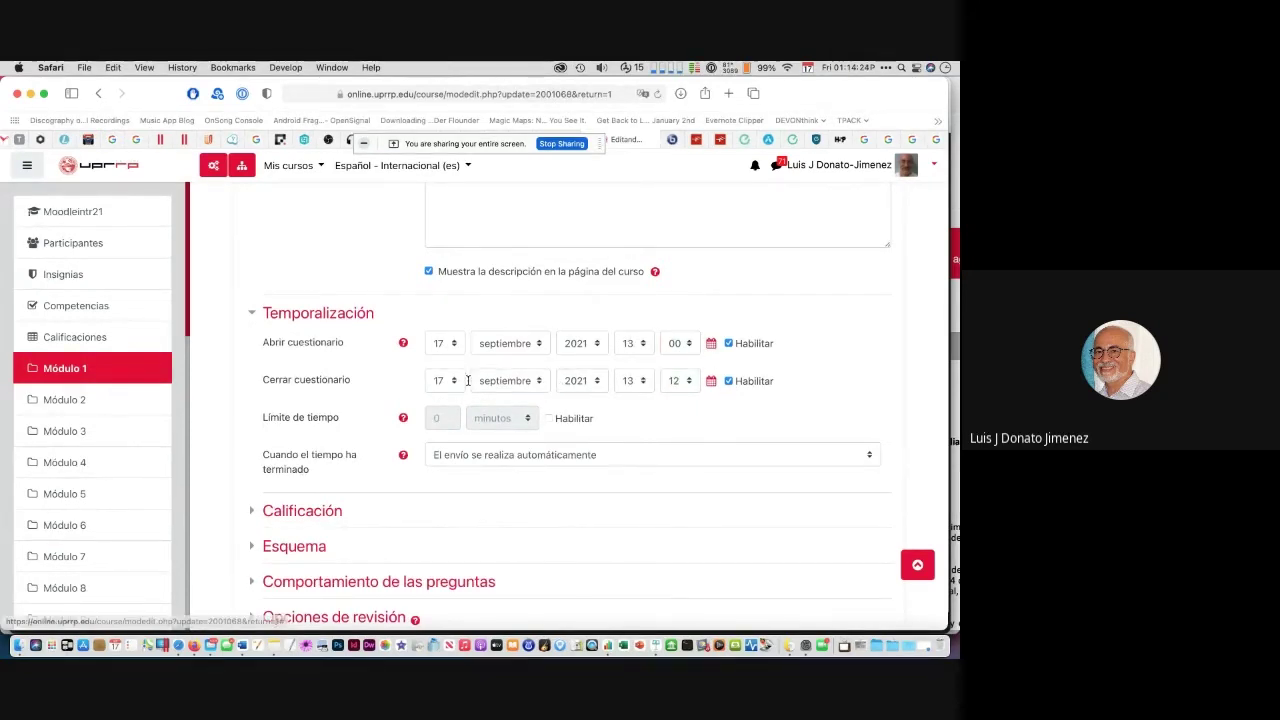
left_click(641, 381)
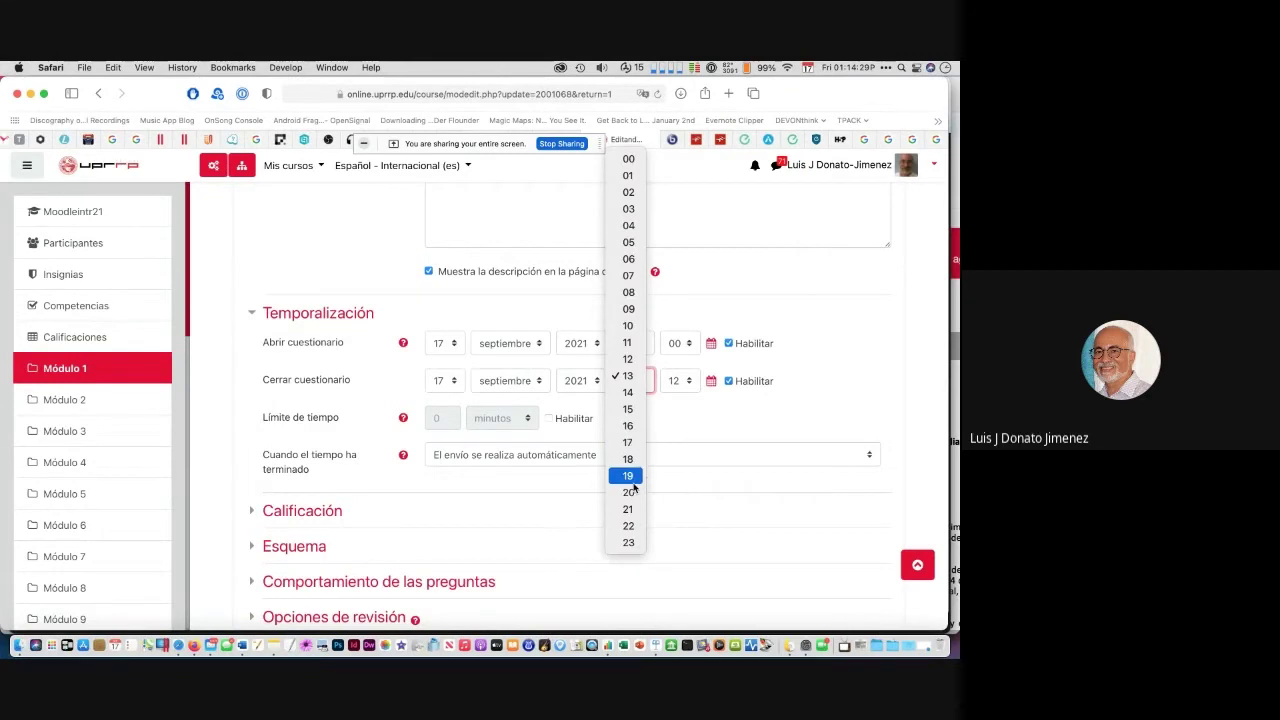
left_click(632, 409)
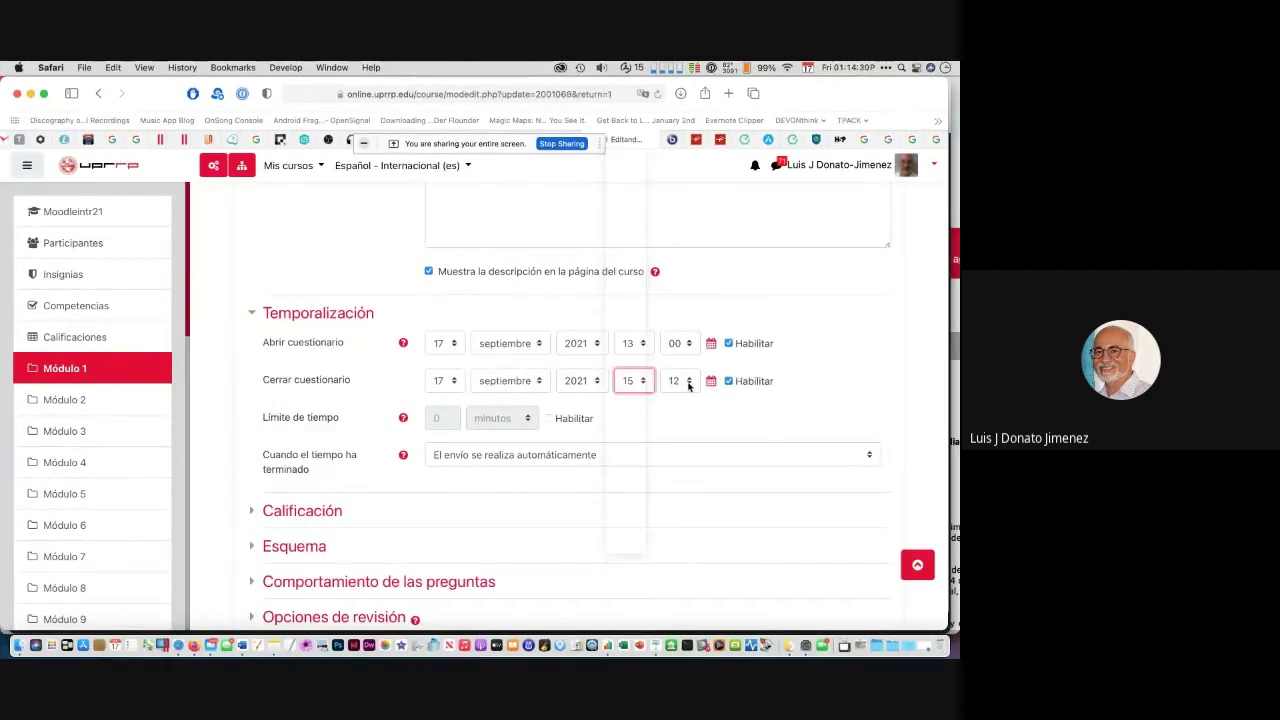
left_click(680, 381)
left_click(674, 178)
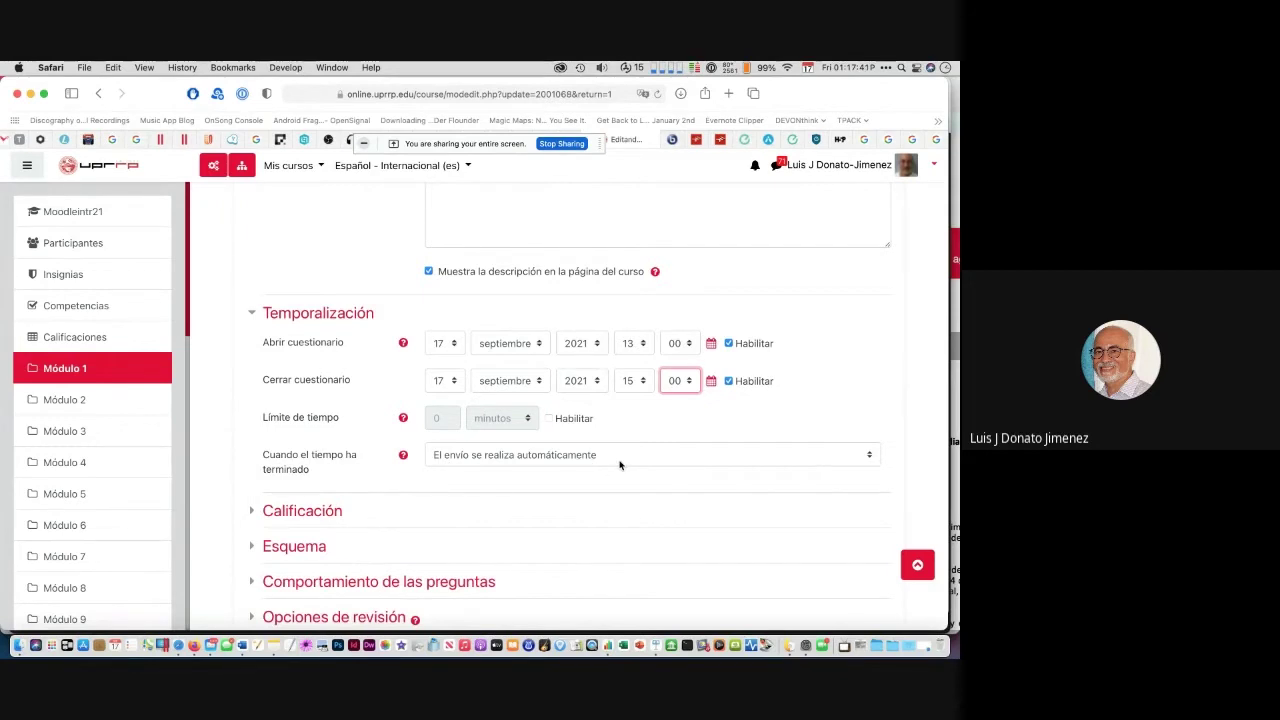
Step: Review the choices for what happens when the quiz time has ended, and check the chat in the Google Meet call
left_click(868, 457)
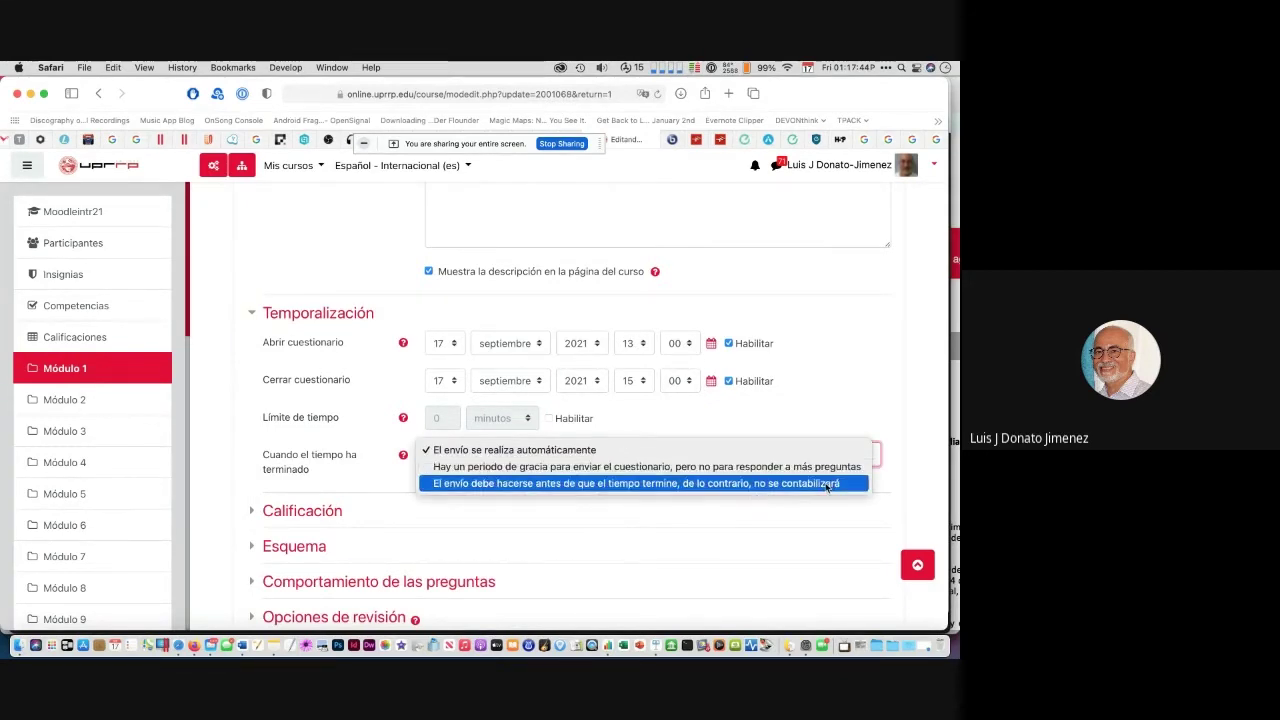
left_click(784, 511)
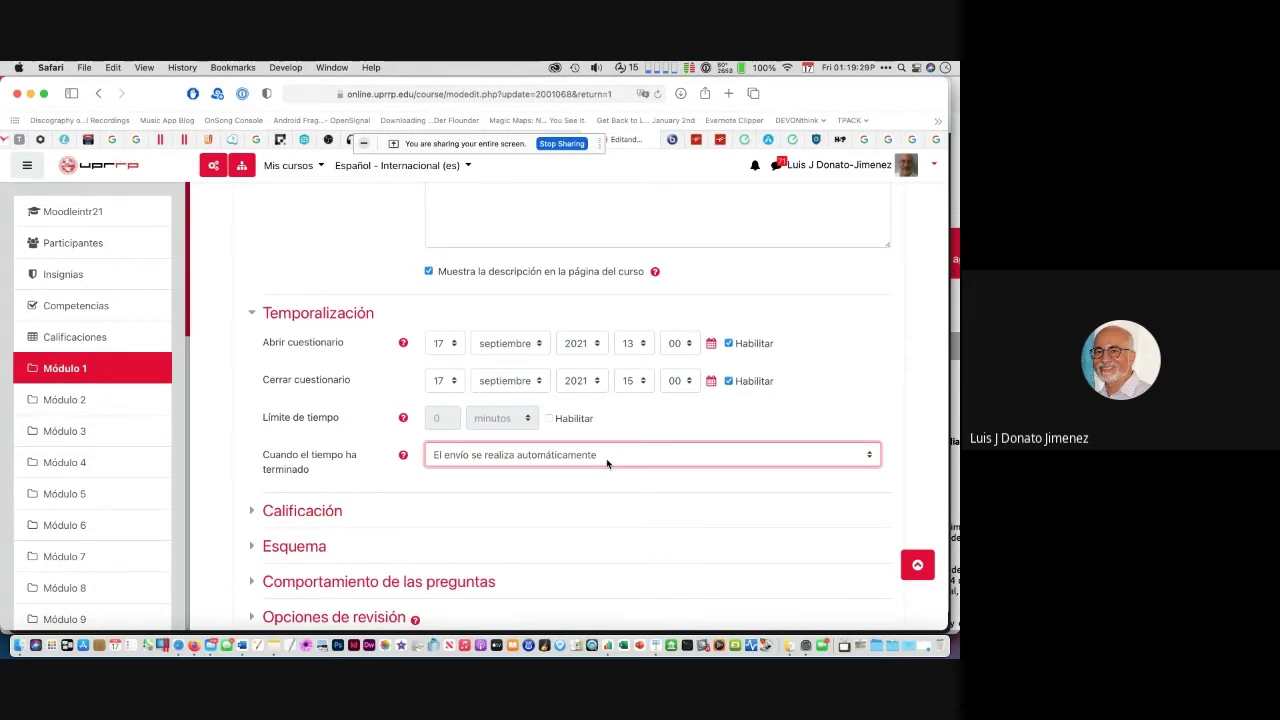
key("super+Tab")
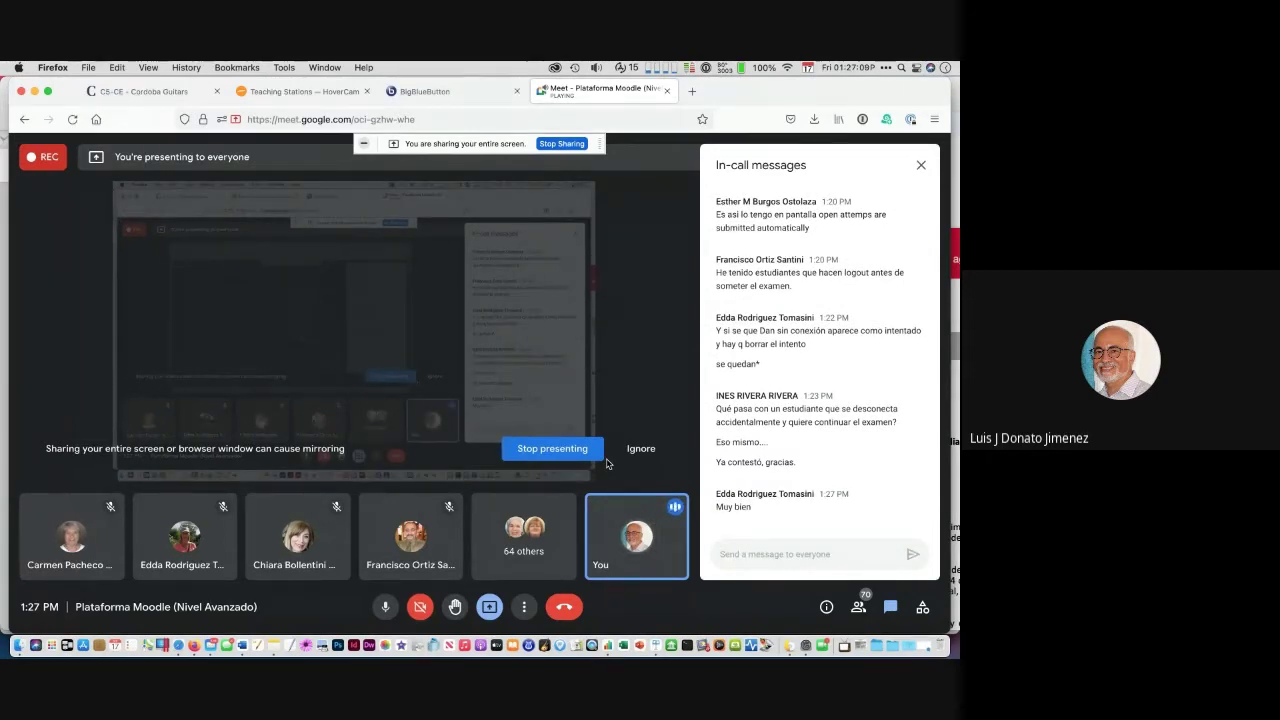
key("super+Tab")
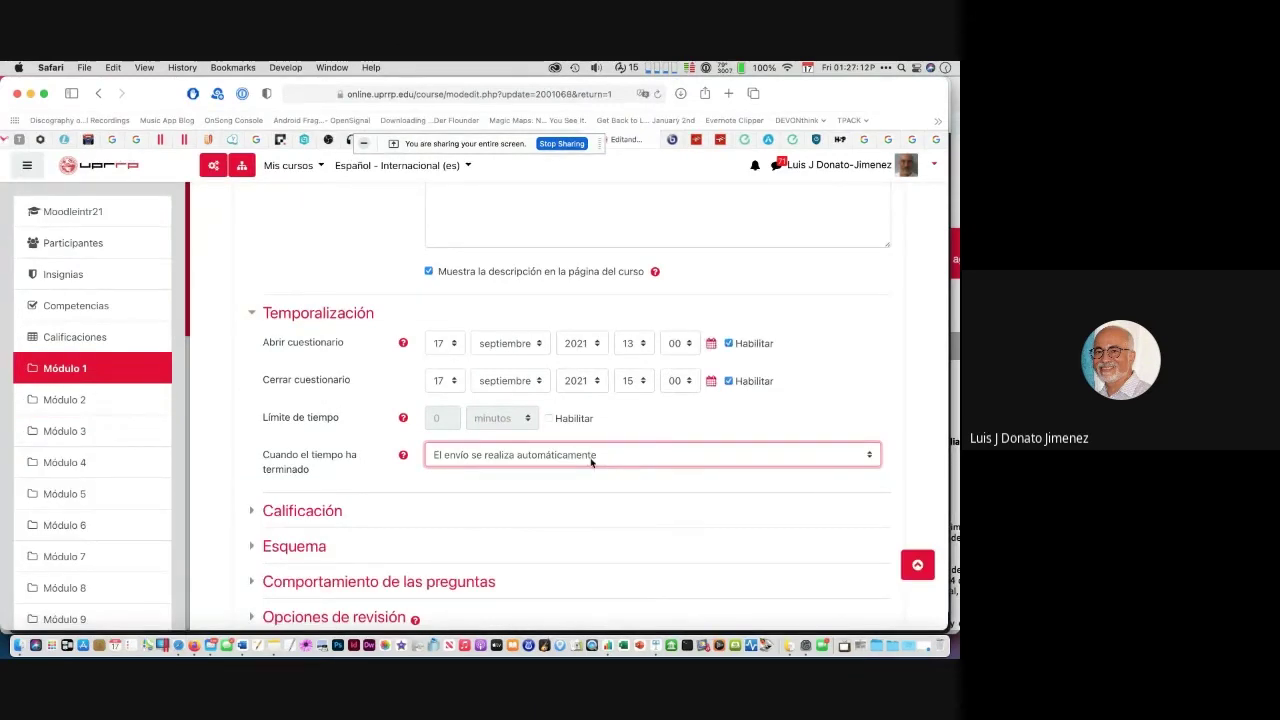
scroll(591, 462, "down", 2)
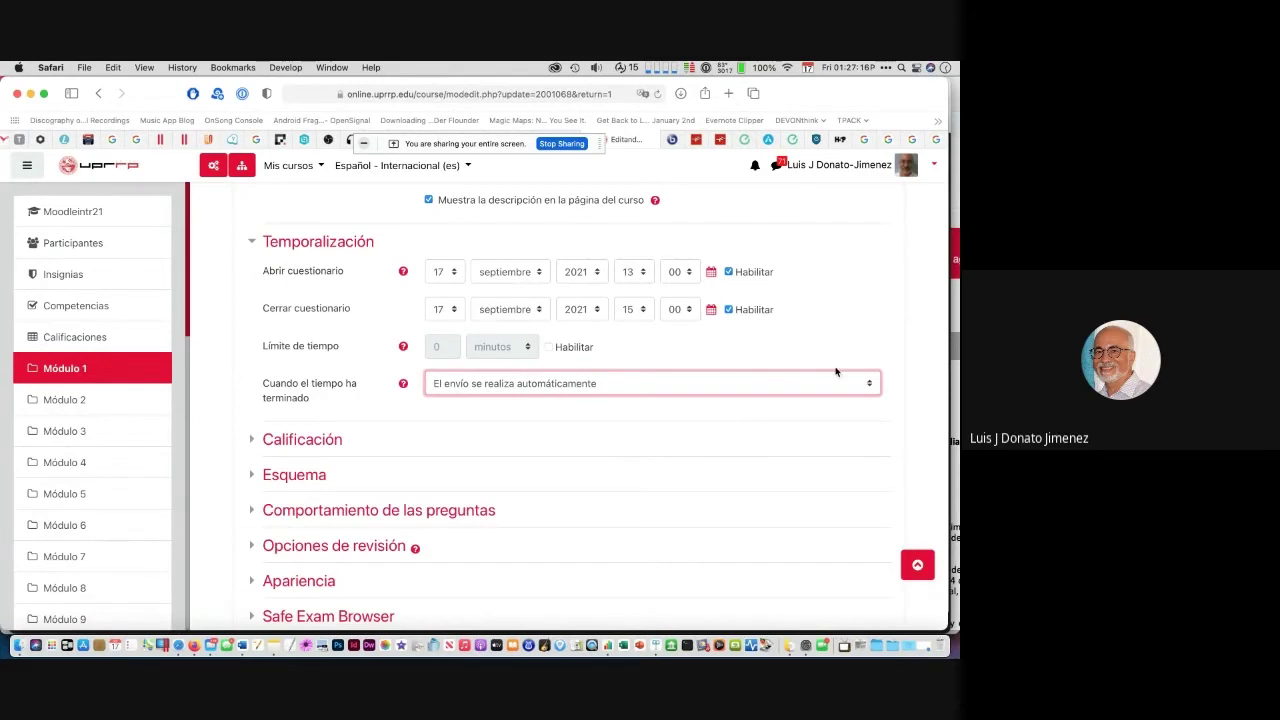
left_click(868, 383)
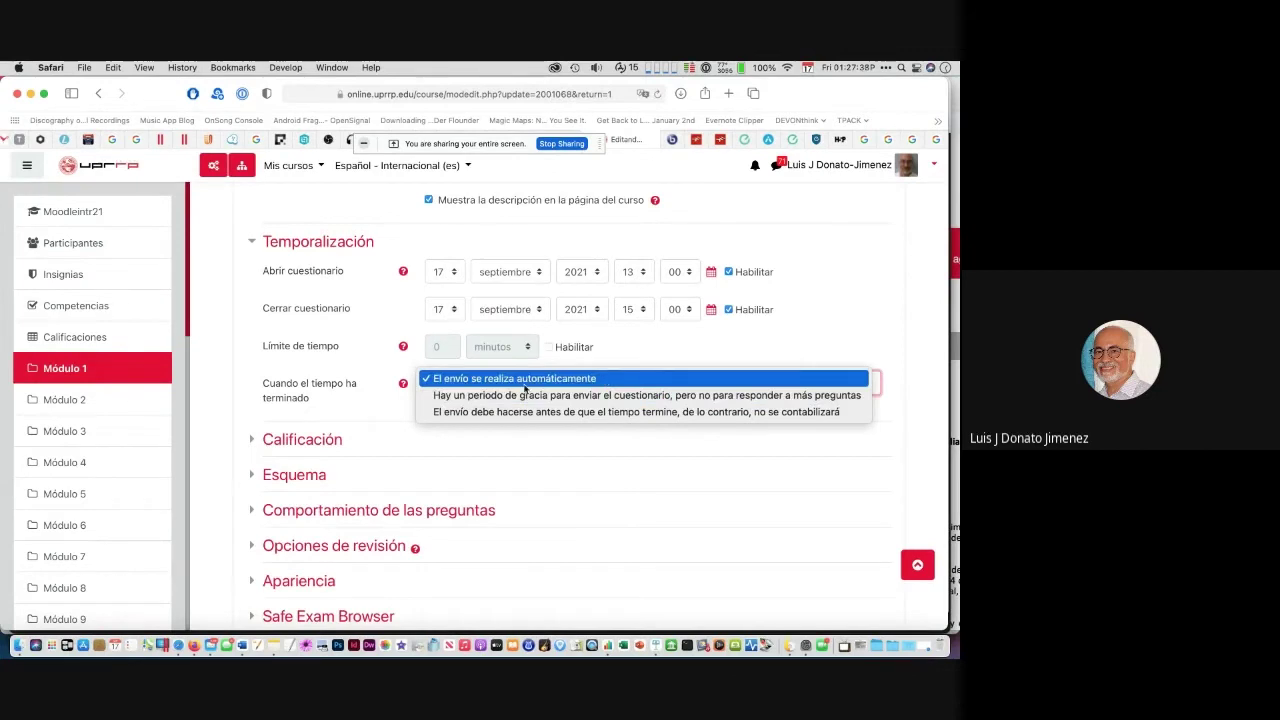
left_click(443, 461)
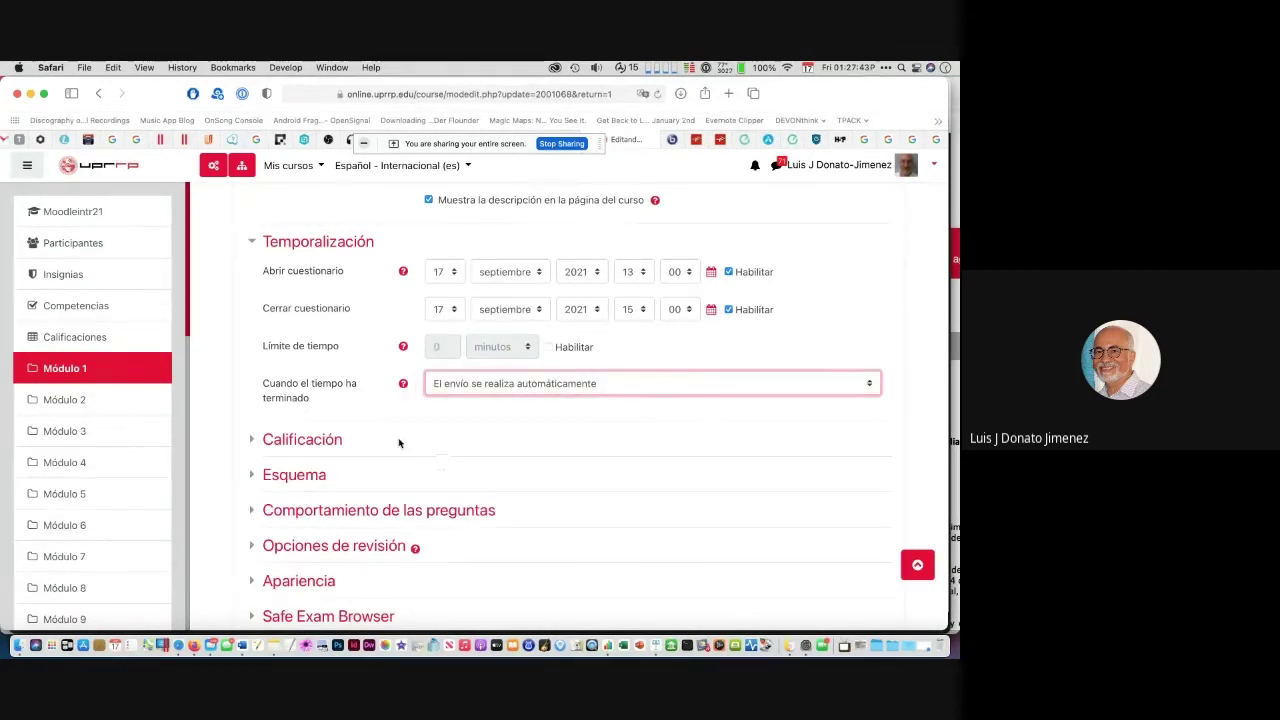
Step: Expand the Calificación section to examine its grading options and look over the remaining quiz settings sections
scroll(247, 362, "down", 2)
left_click(249, 360)
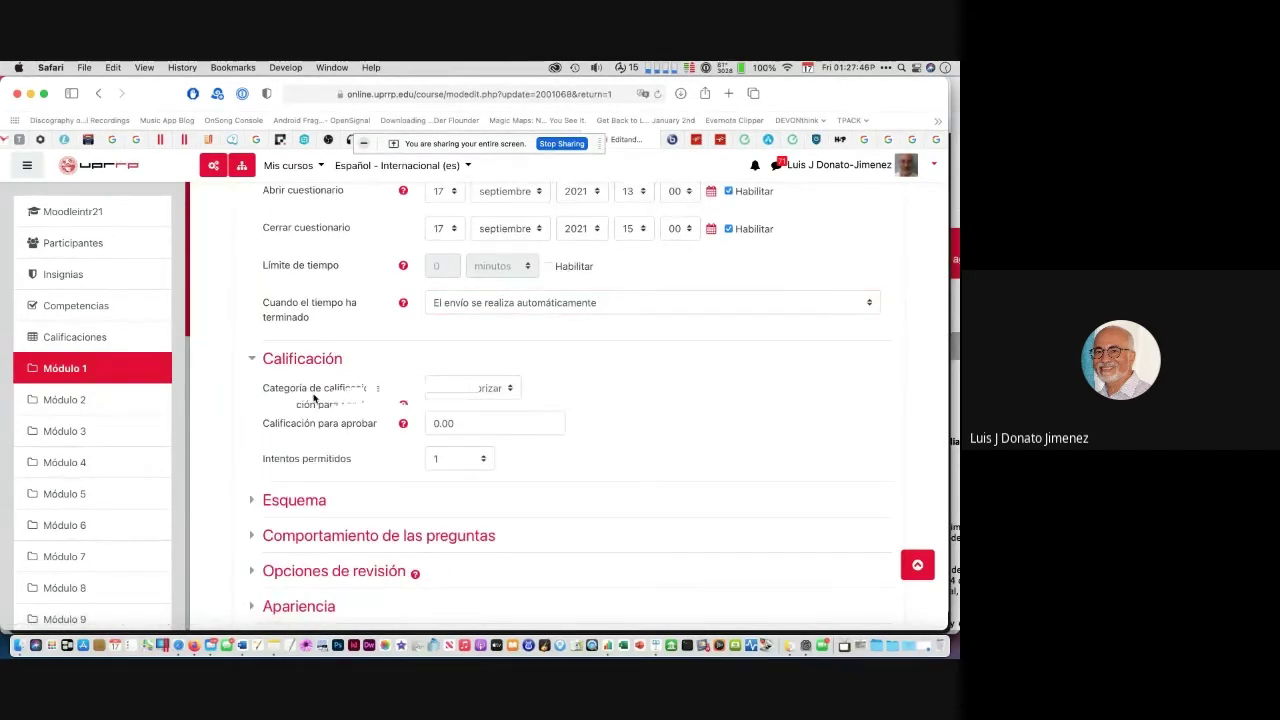
scroll(481, 337, "down", 1)
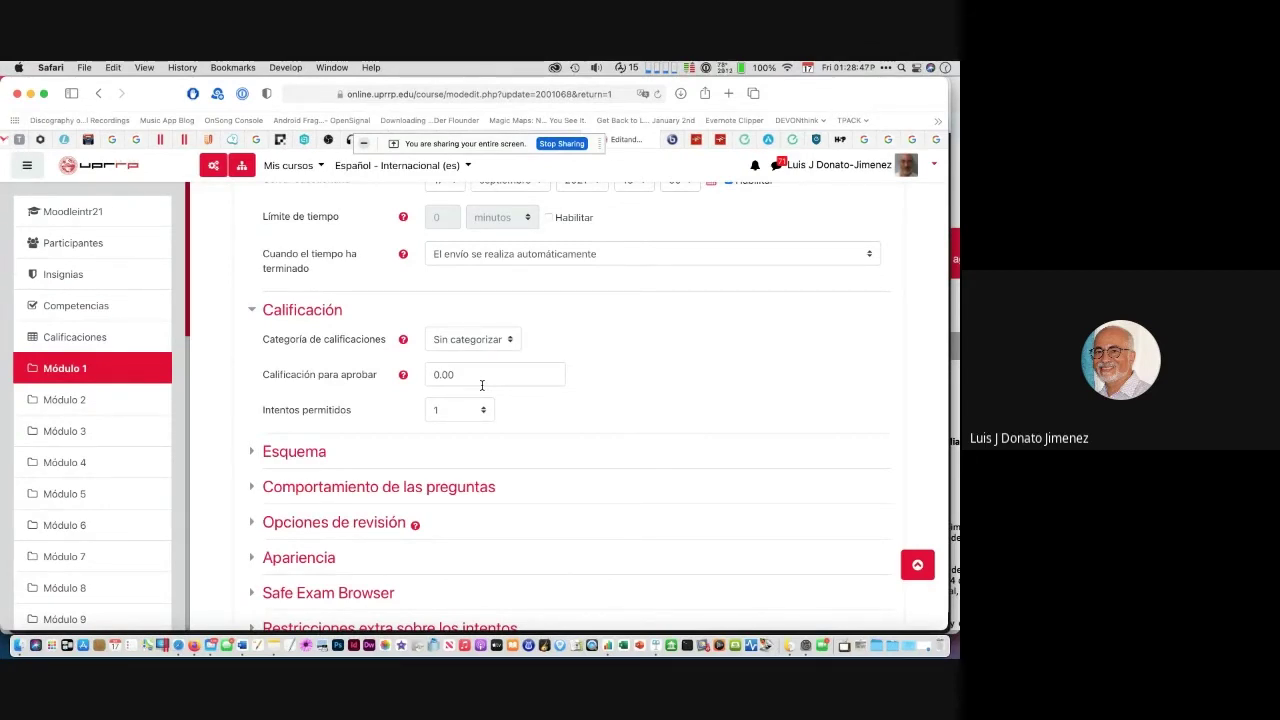
scroll(481, 385, "down", 5)
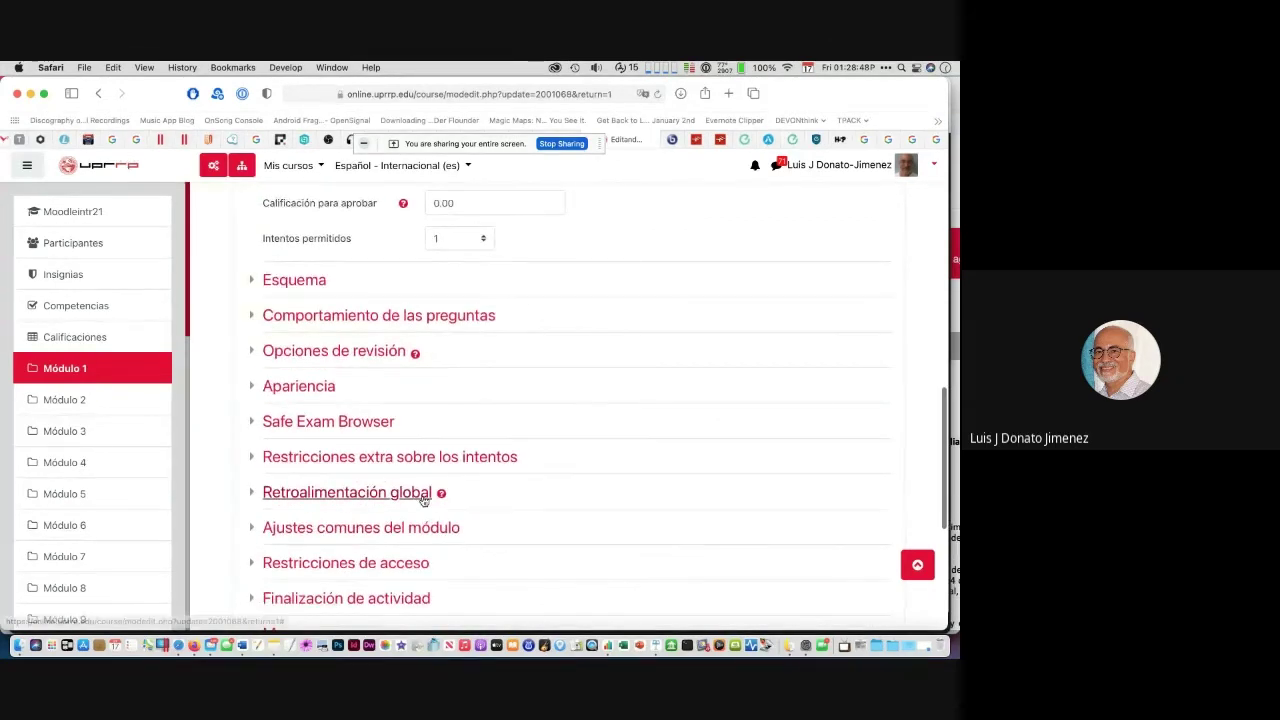
scroll(424, 502, "down", 3)
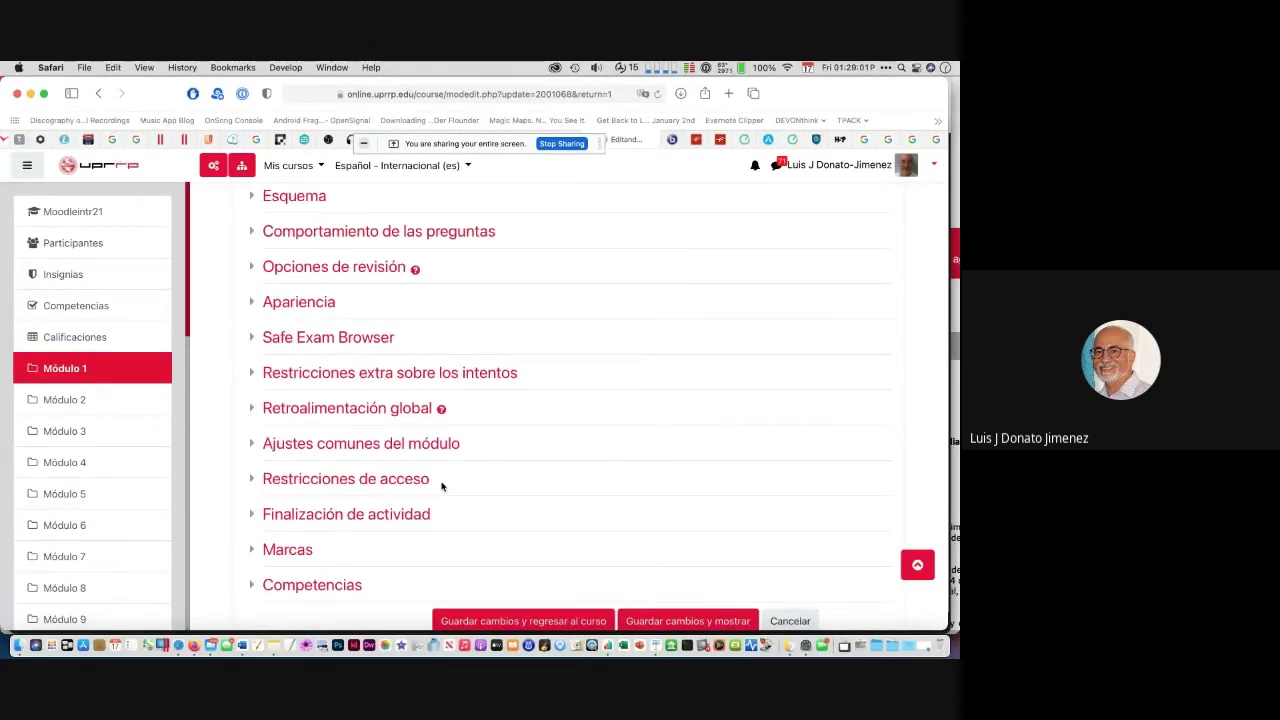
Step: Expand the Esquema section and examine the choices for Página nueva and Método de navegación
scroll(560, 372, "up", 3)
scroll(560, 374, "down", 2)
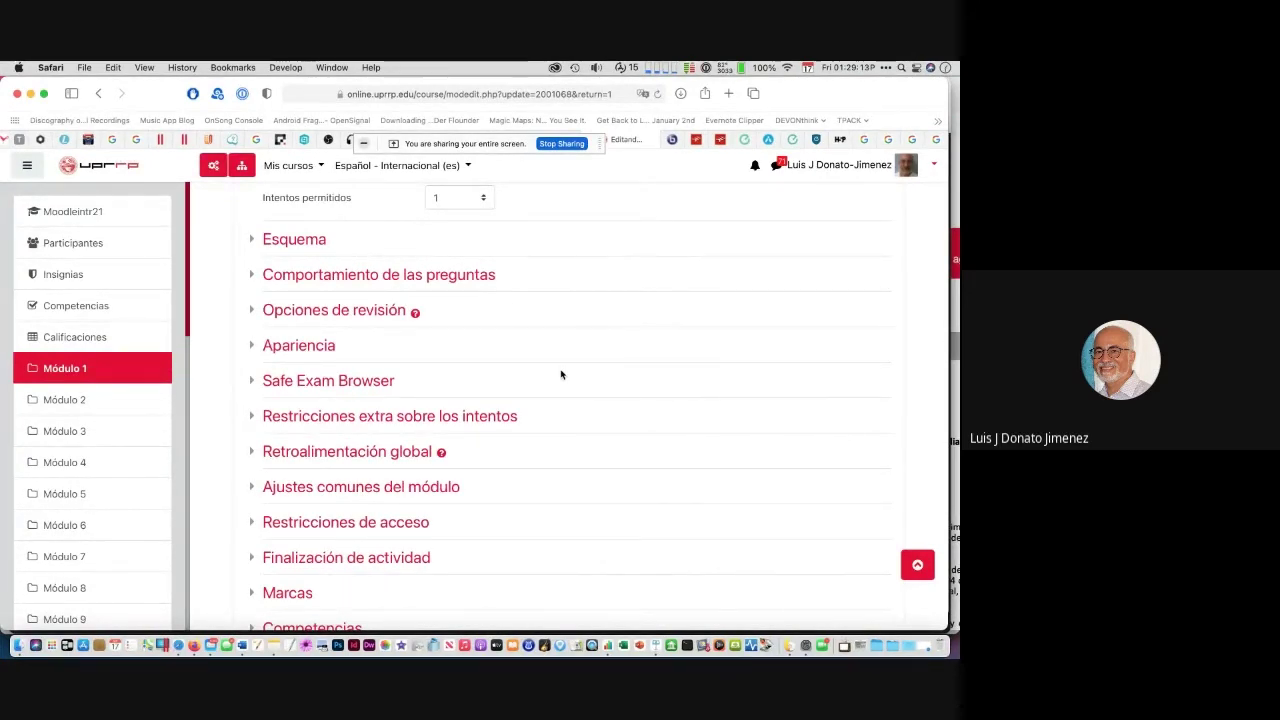
scroll(561, 374, "up", 3)
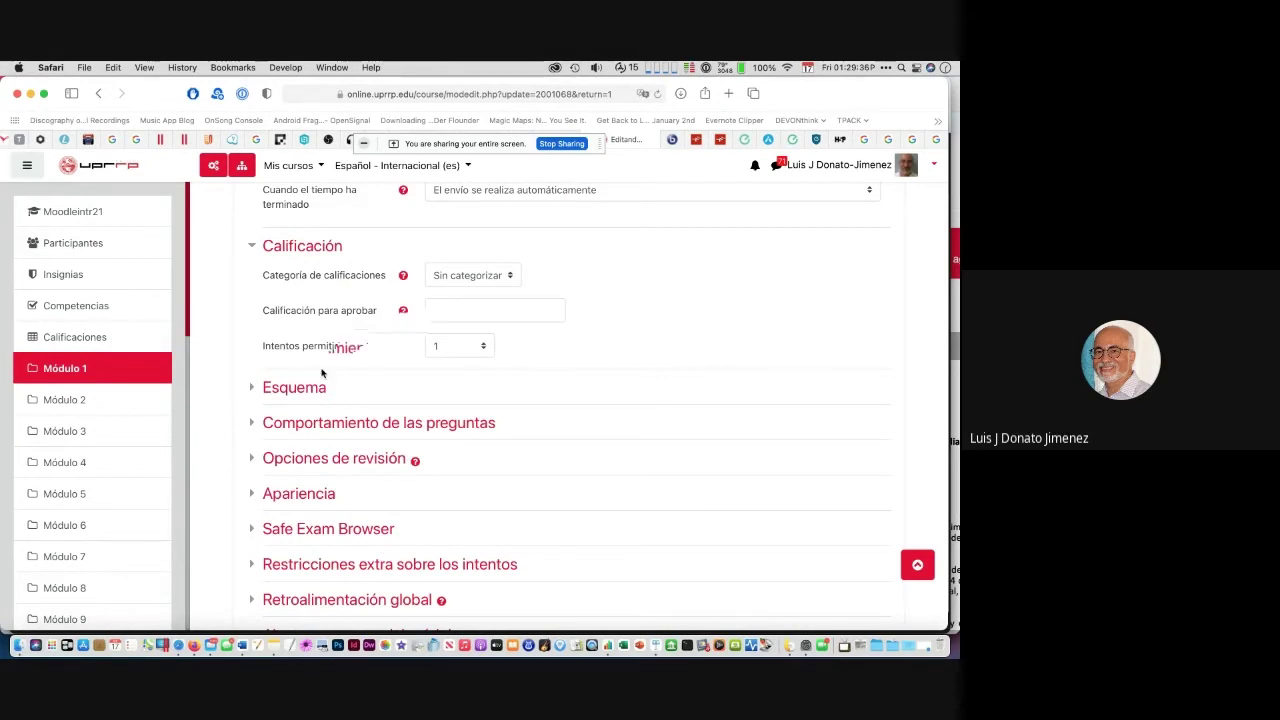
scroll(280, 330, "down", 2)
left_click(253, 316)
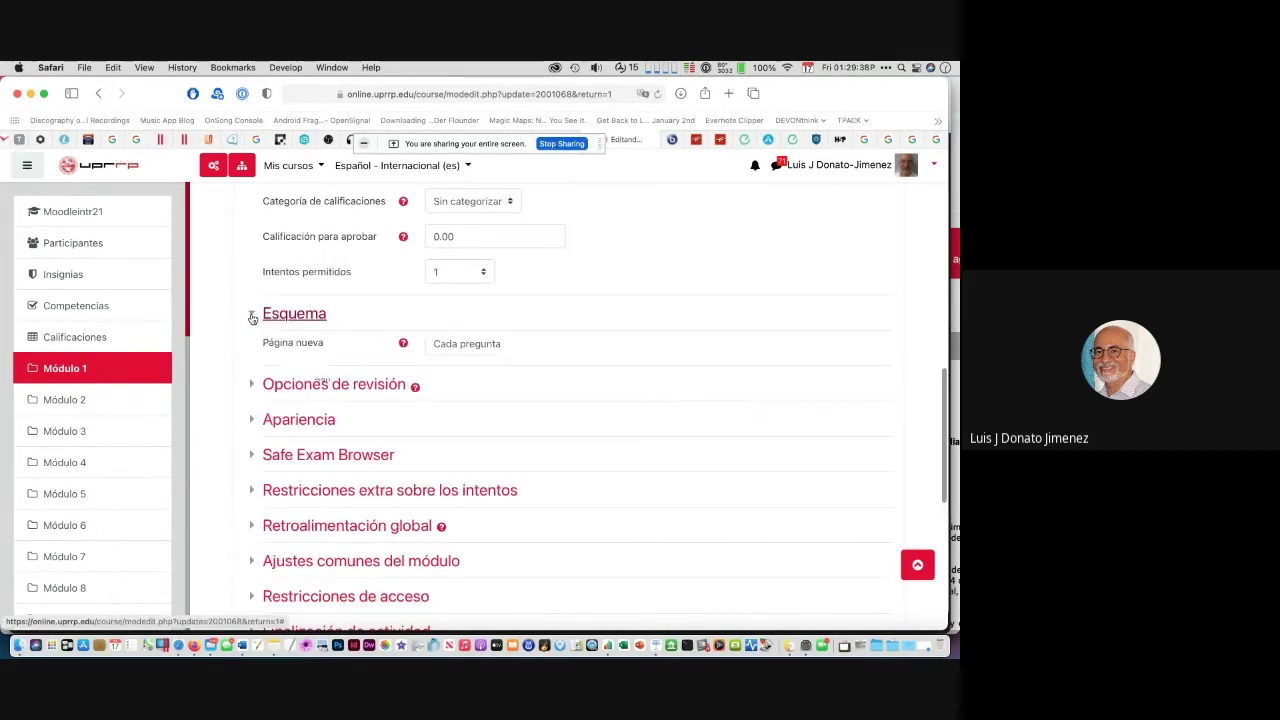
scroll(360, 316, "down", 1)
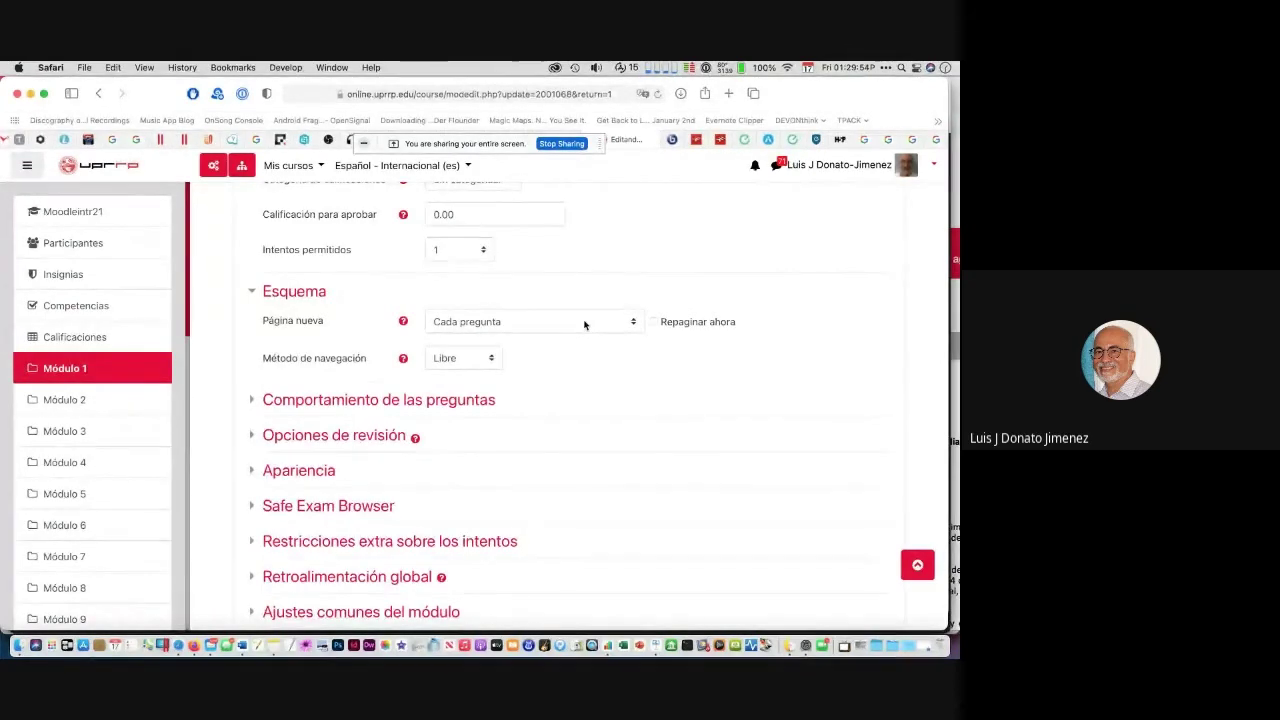
left_click(630, 321)
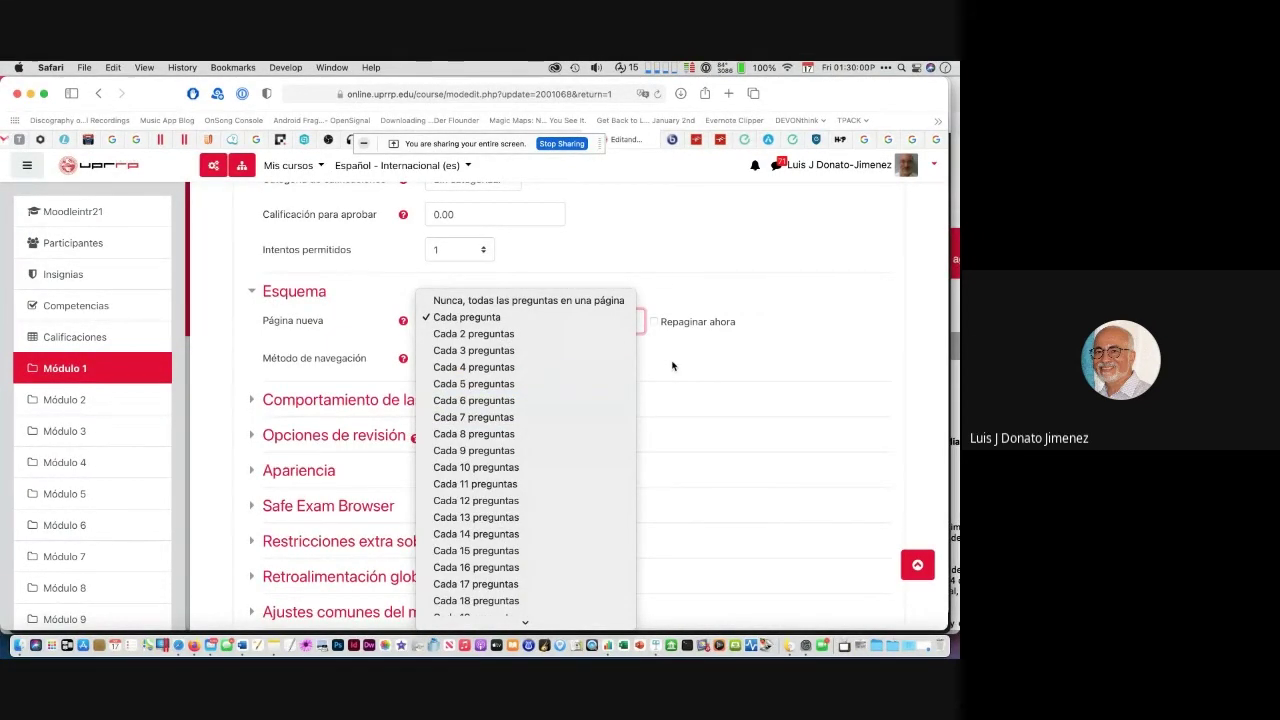
left_click(642, 370)
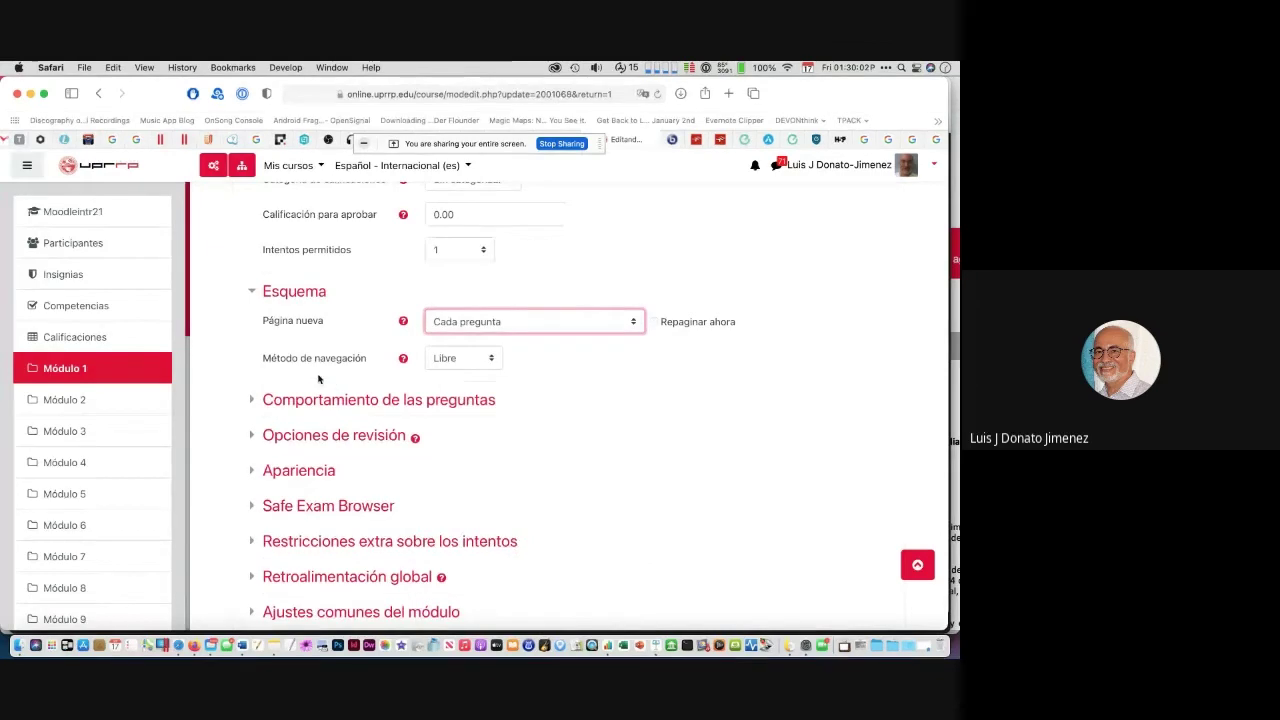
left_click(490, 358)
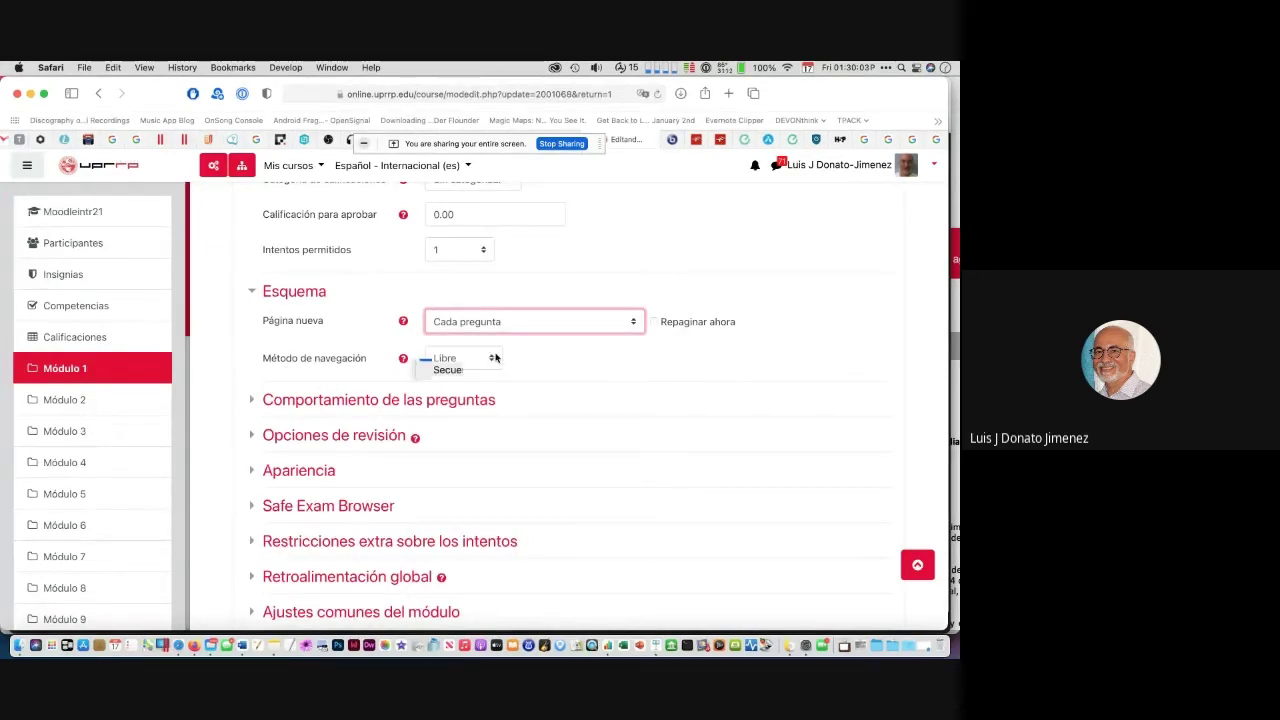
left_click(555, 358)
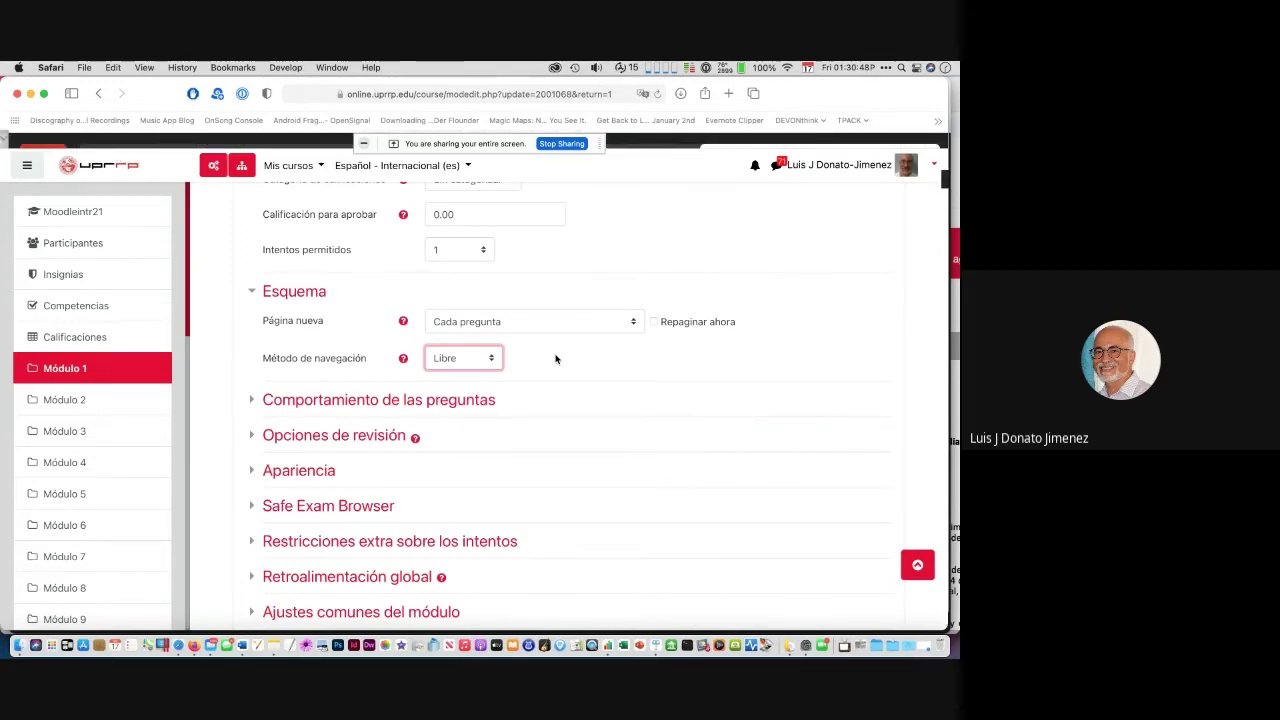
Step: Check the chat in the Google Meet call, return to the quiz settings and expand Comportamiento de las preguntas
key("super+Tab")
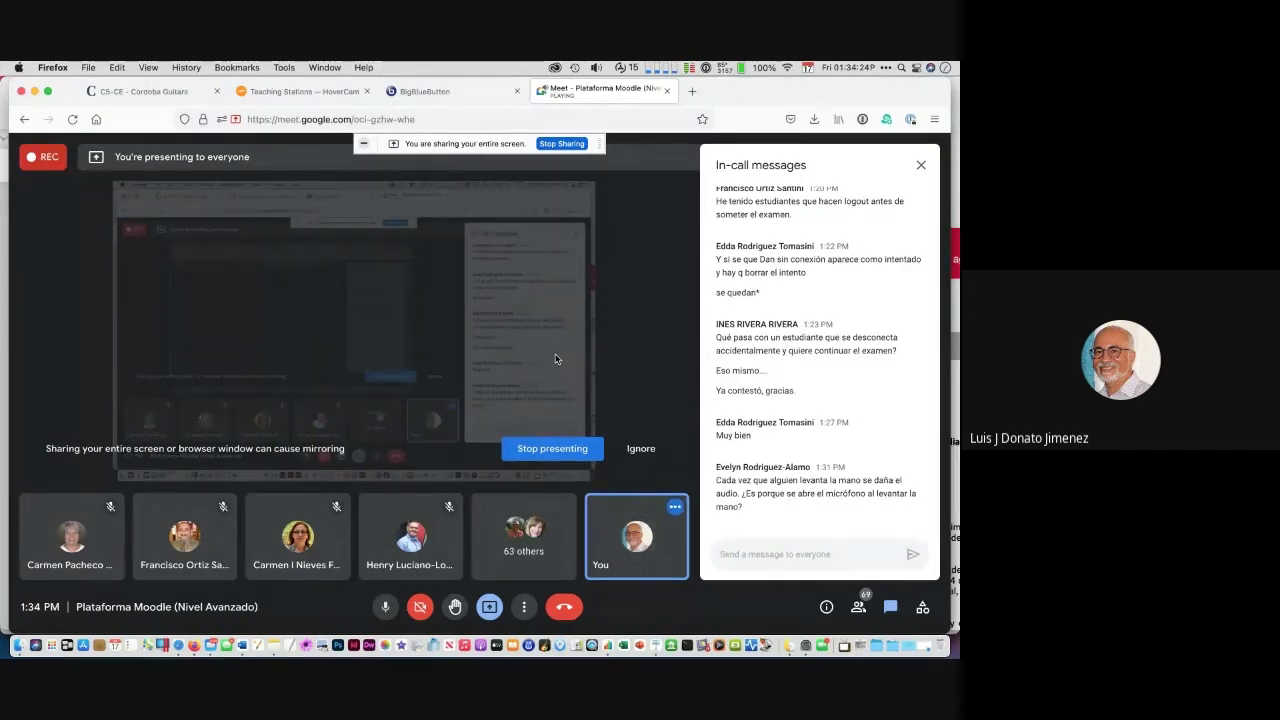
key("super+Tab")
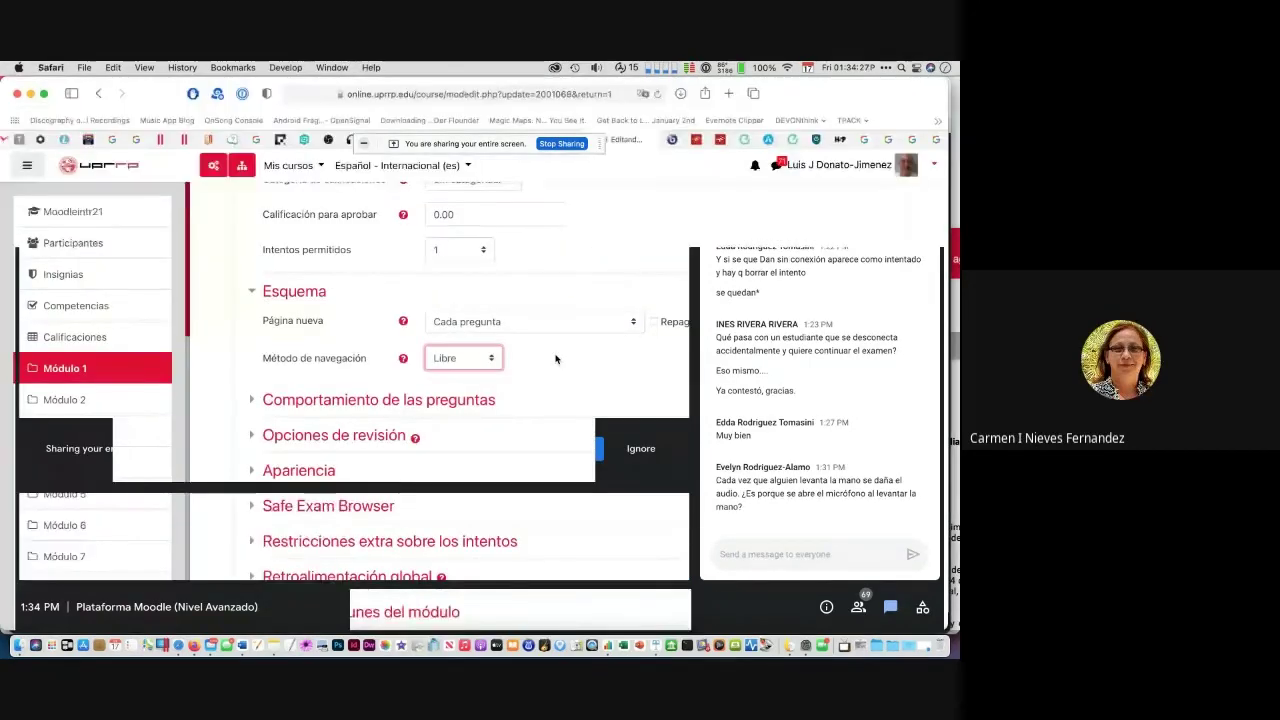
scroll(597, 387, "down", 1)
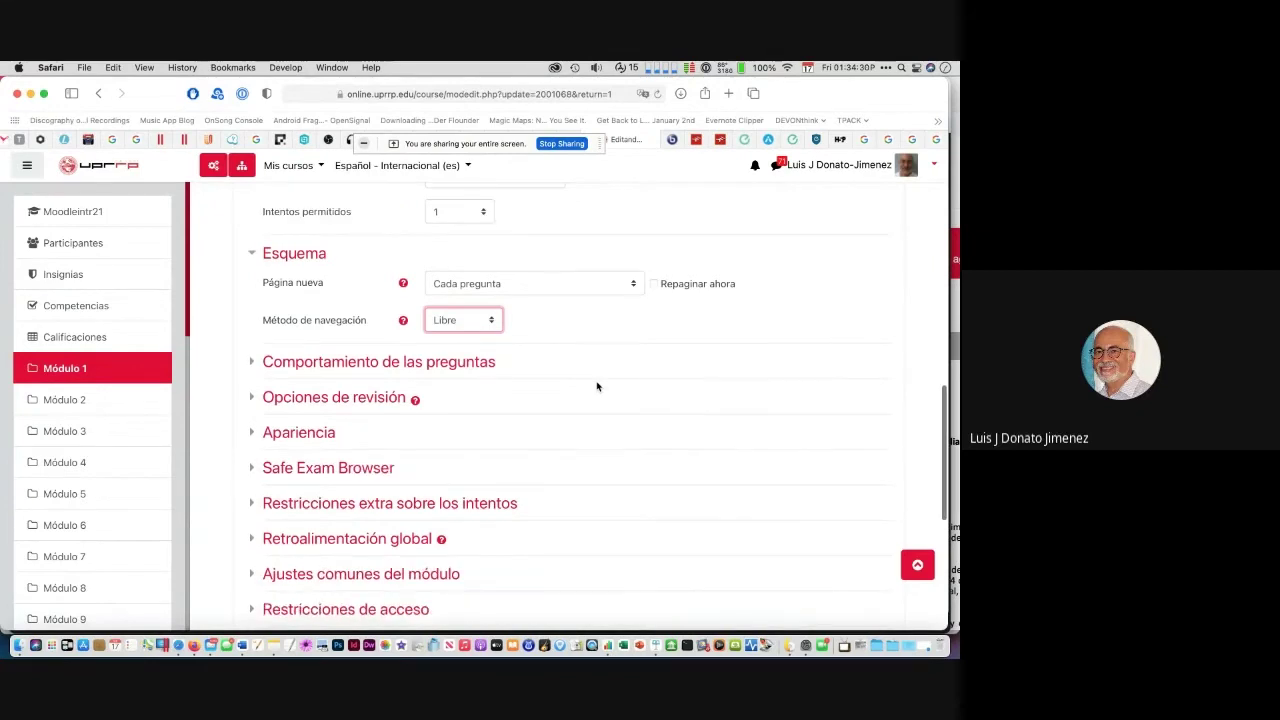
left_click(252, 365)
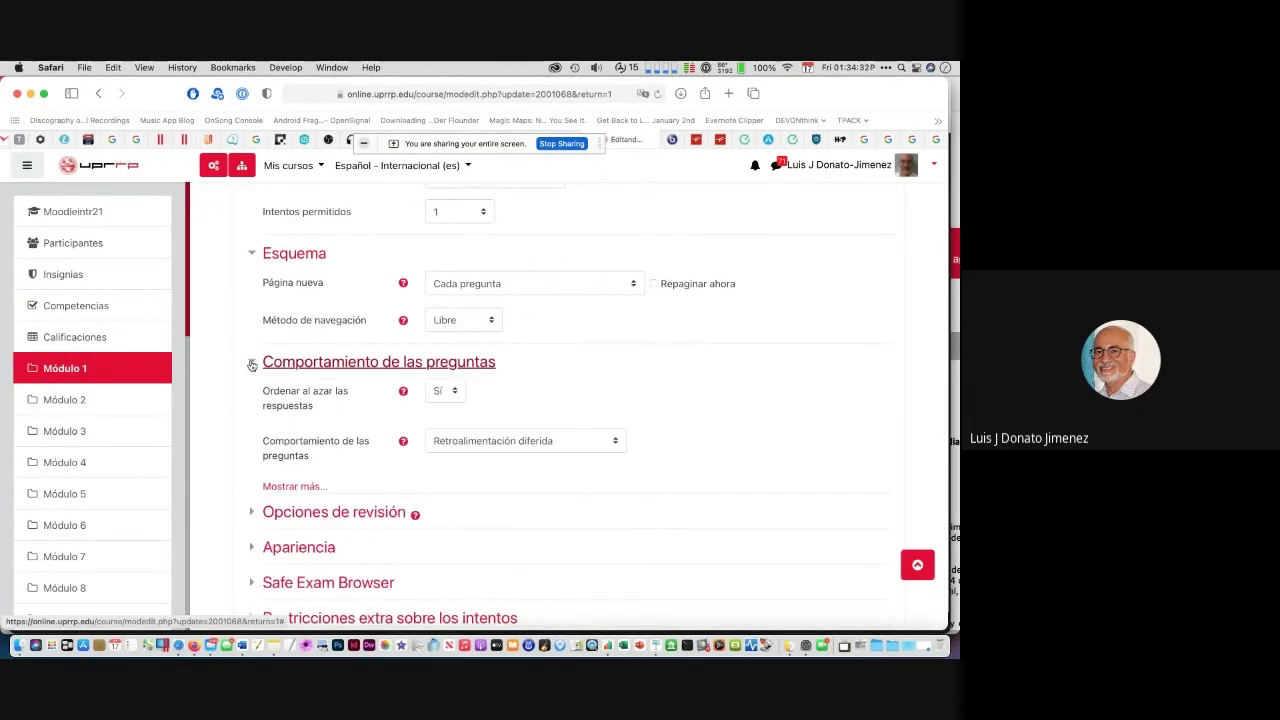
Step: Set Intentos permitidos to 2 and review the choices for Método de calificación
scroll(252, 365, "up", 2)
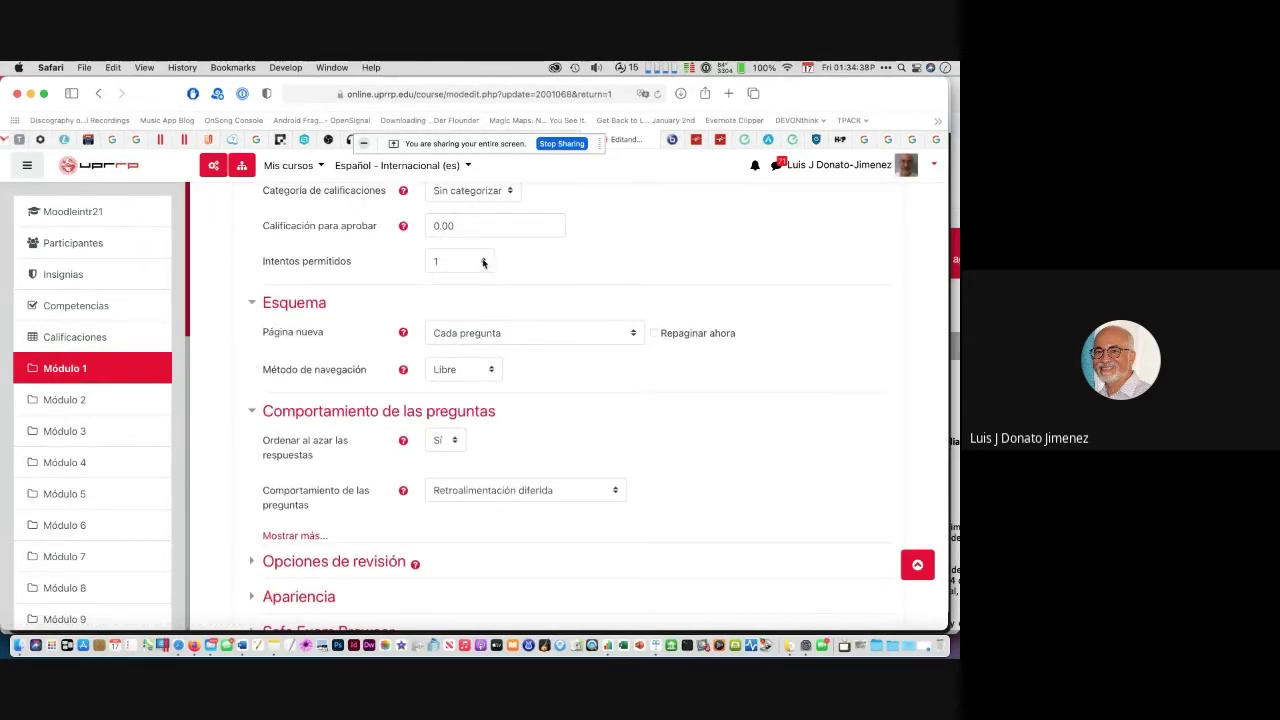
left_click(482, 261)
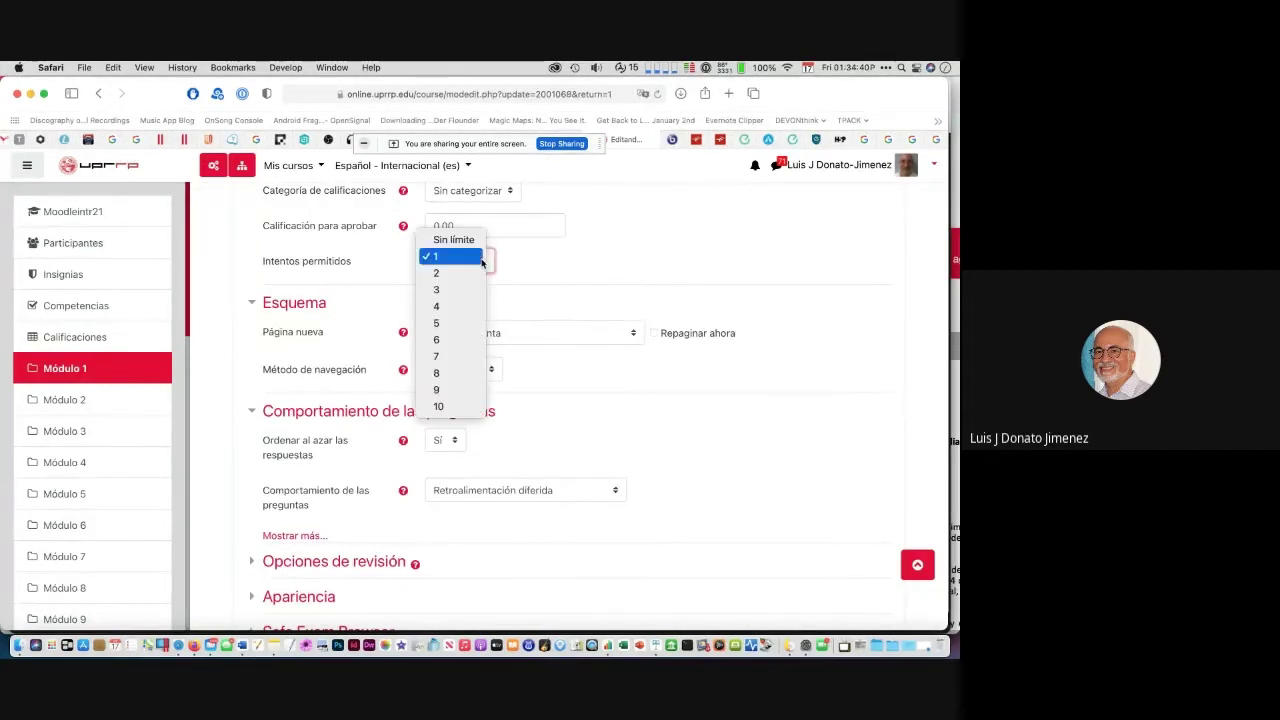
left_click(449, 274)
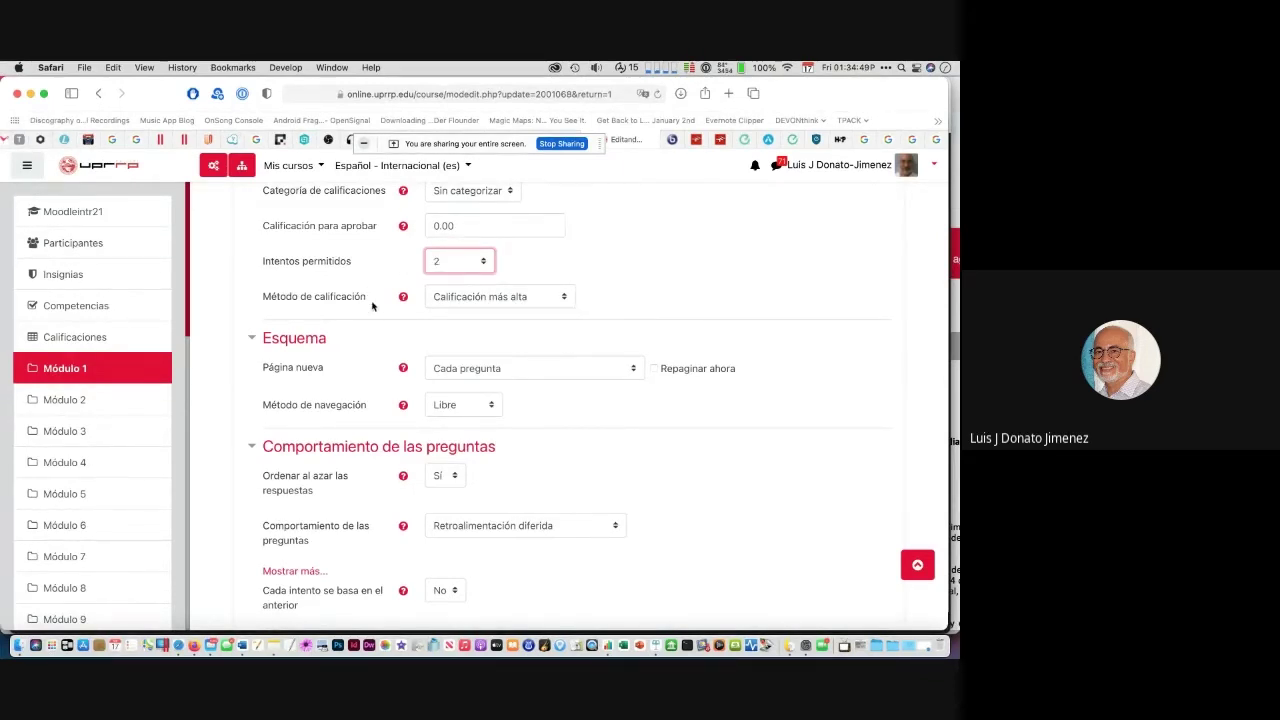
left_click(563, 298)
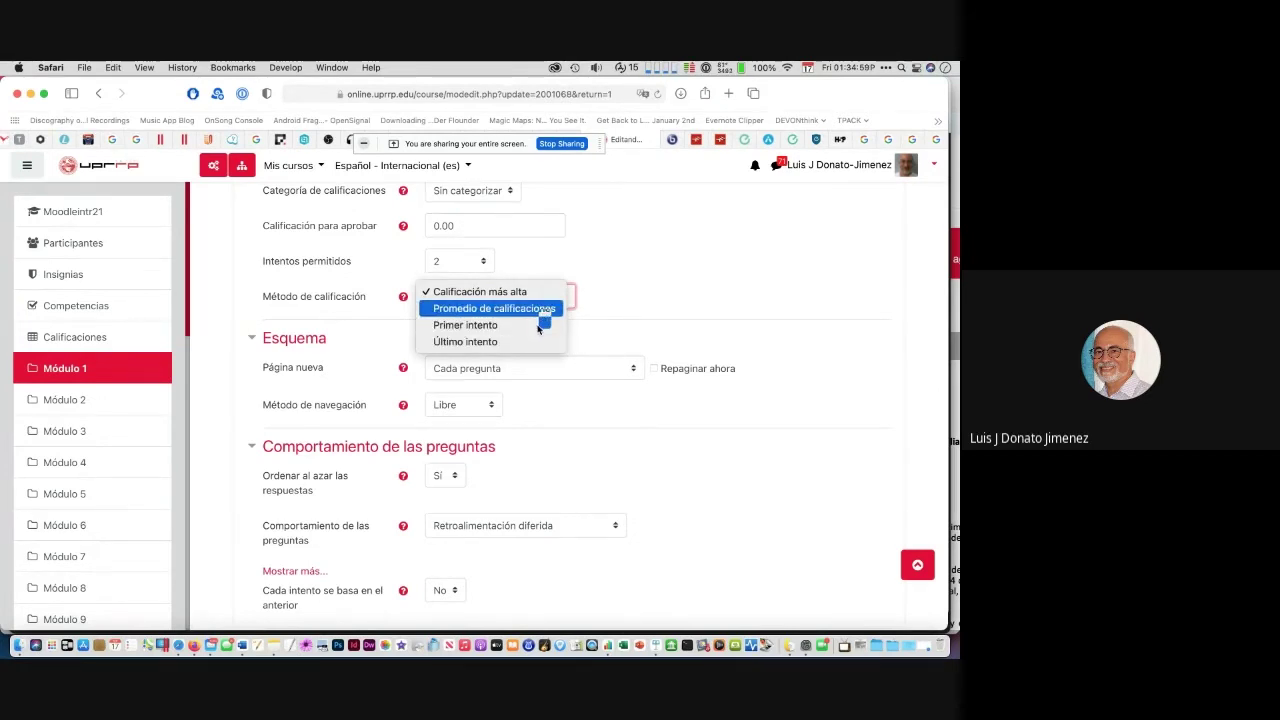
left_click(627, 293)
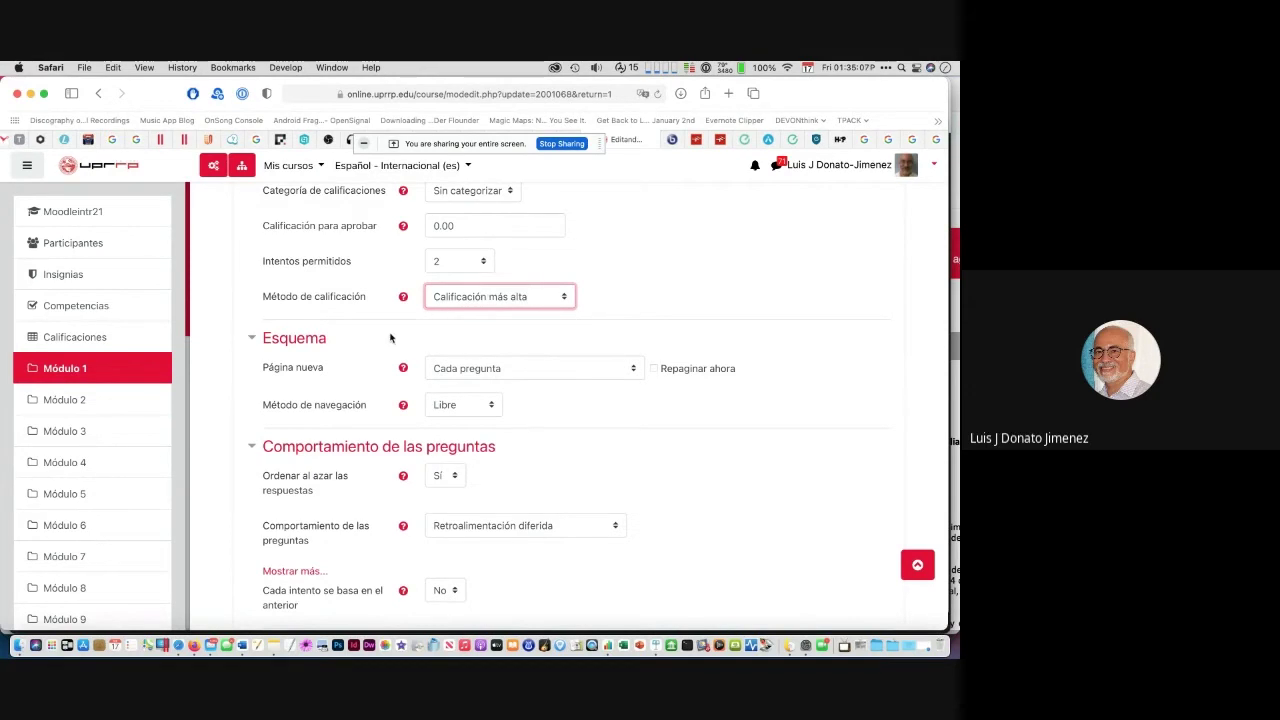
Step: Collapse the Esquema section and set the quiz's Intentos permitidos to 1
scroll(360, 404, "down", 2)
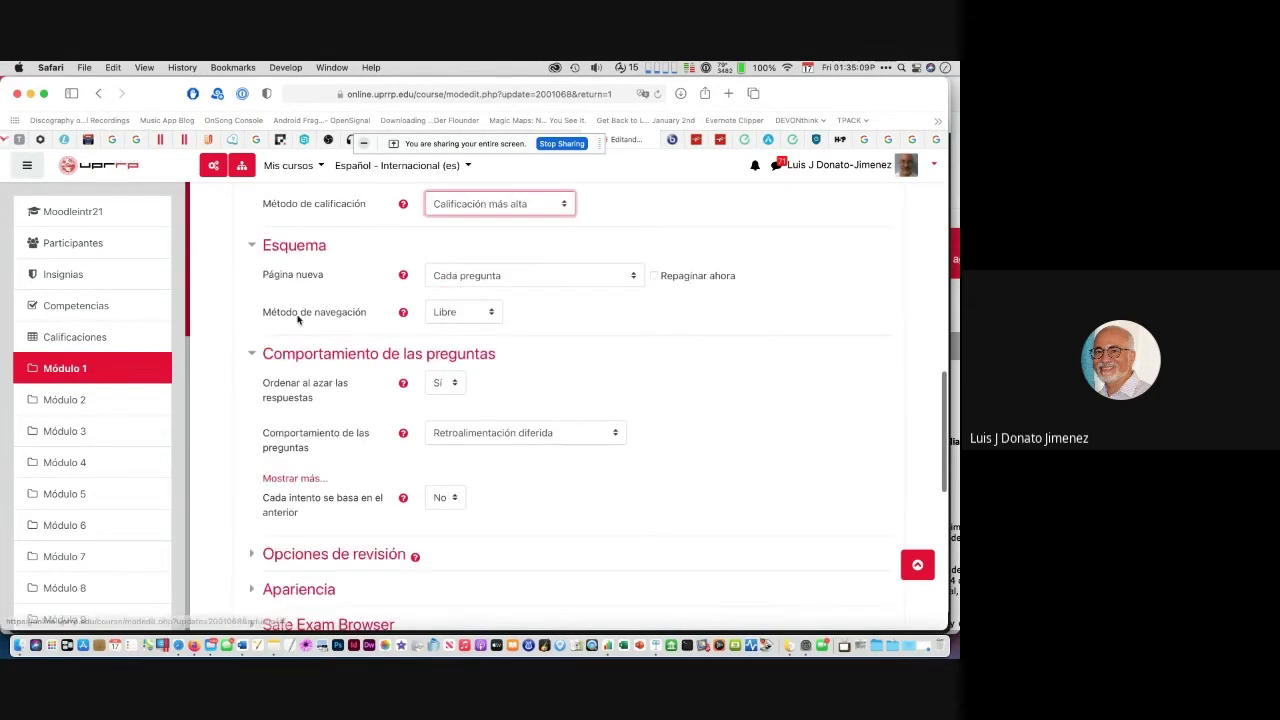
left_click(250, 248)
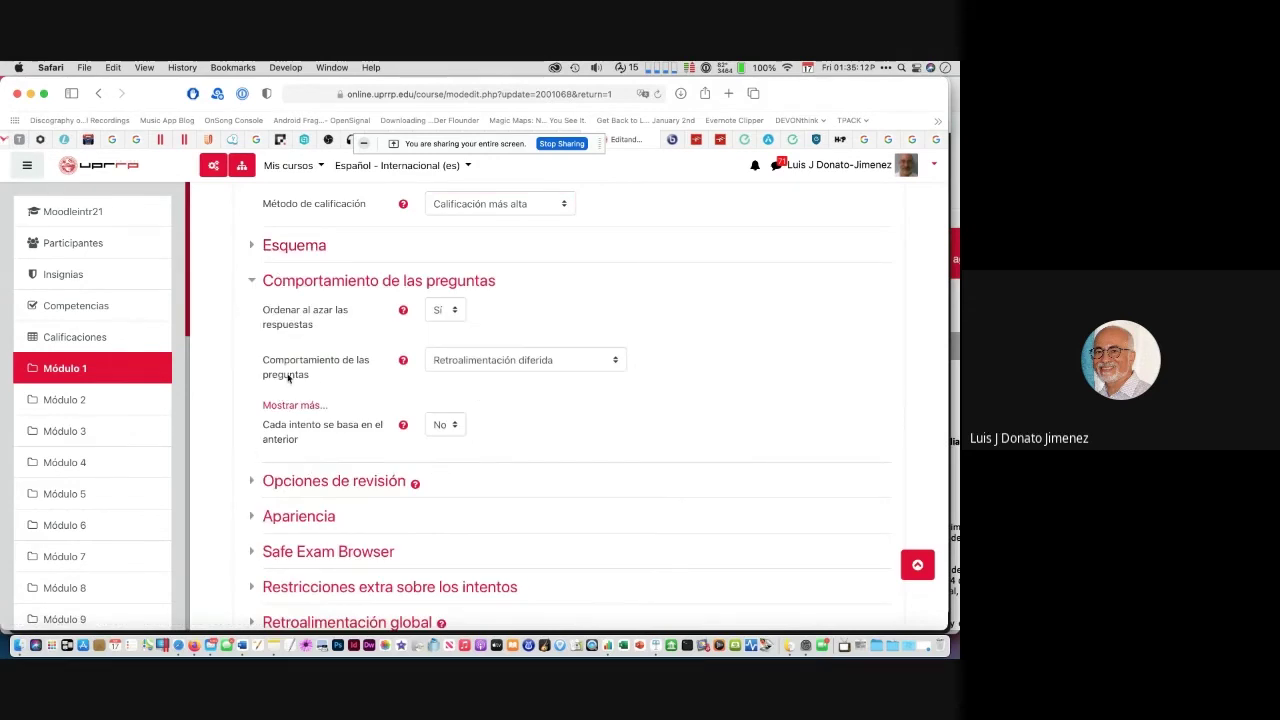
scroll(441, 237, "up", 1)
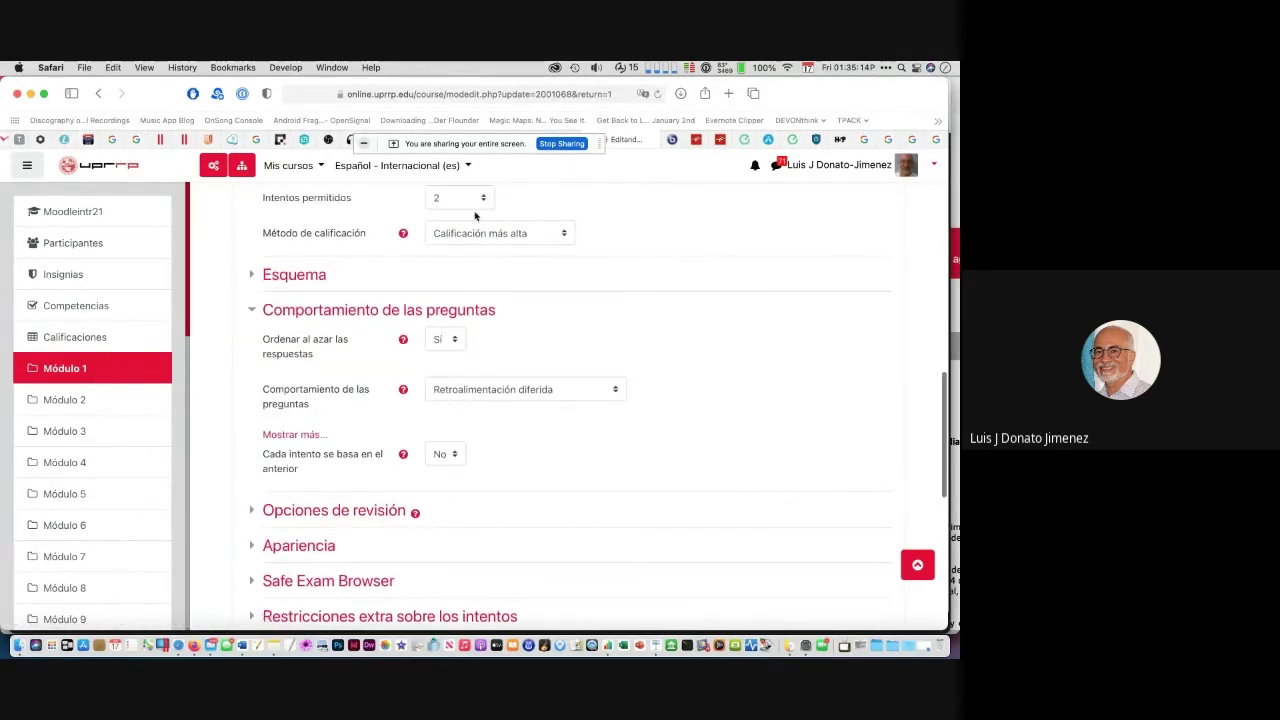
left_click(476, 188)
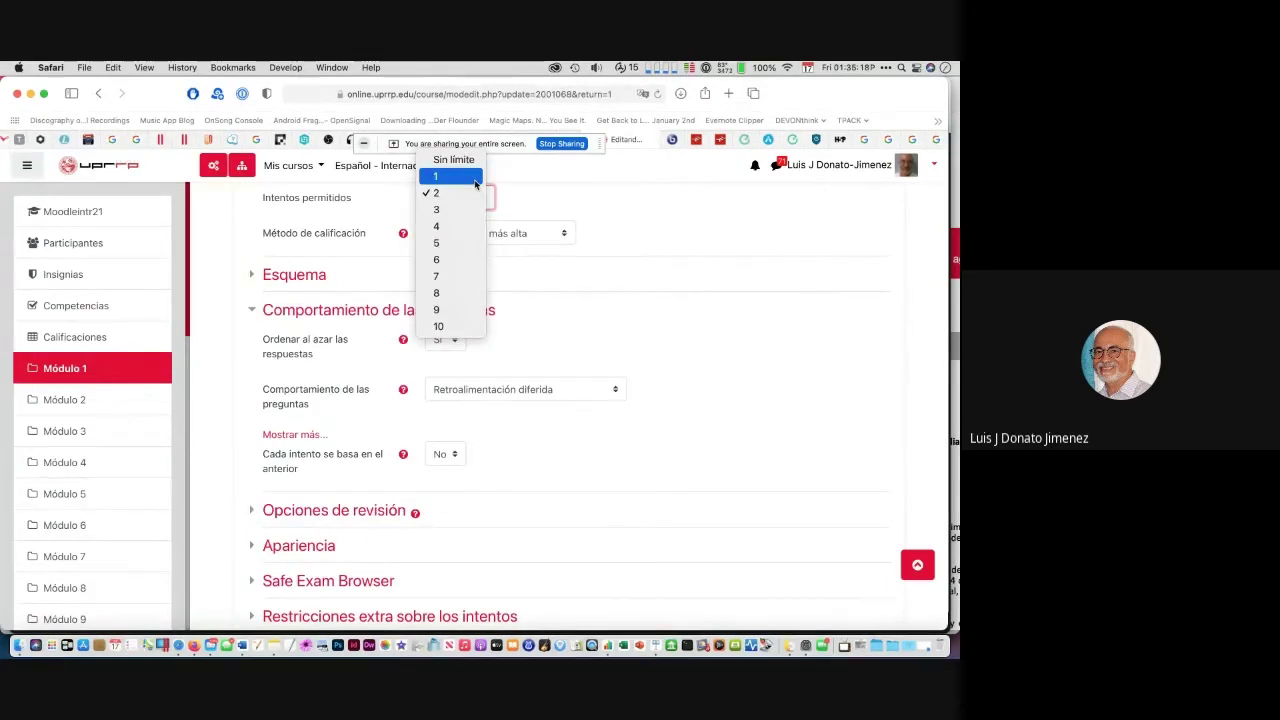
left_click(475, 180)
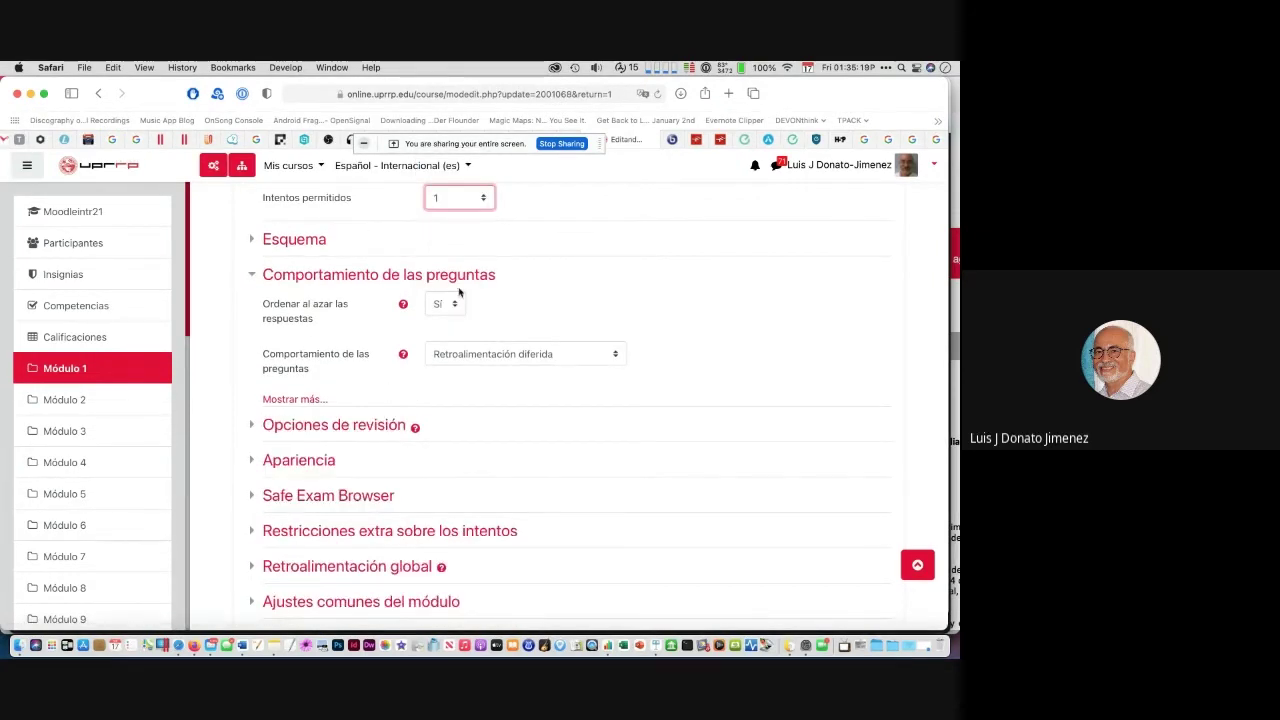
Step: Set Intentos permitidos to 2 and review the choices for Cada intento se basa en el anterior
left_click(484, 200)
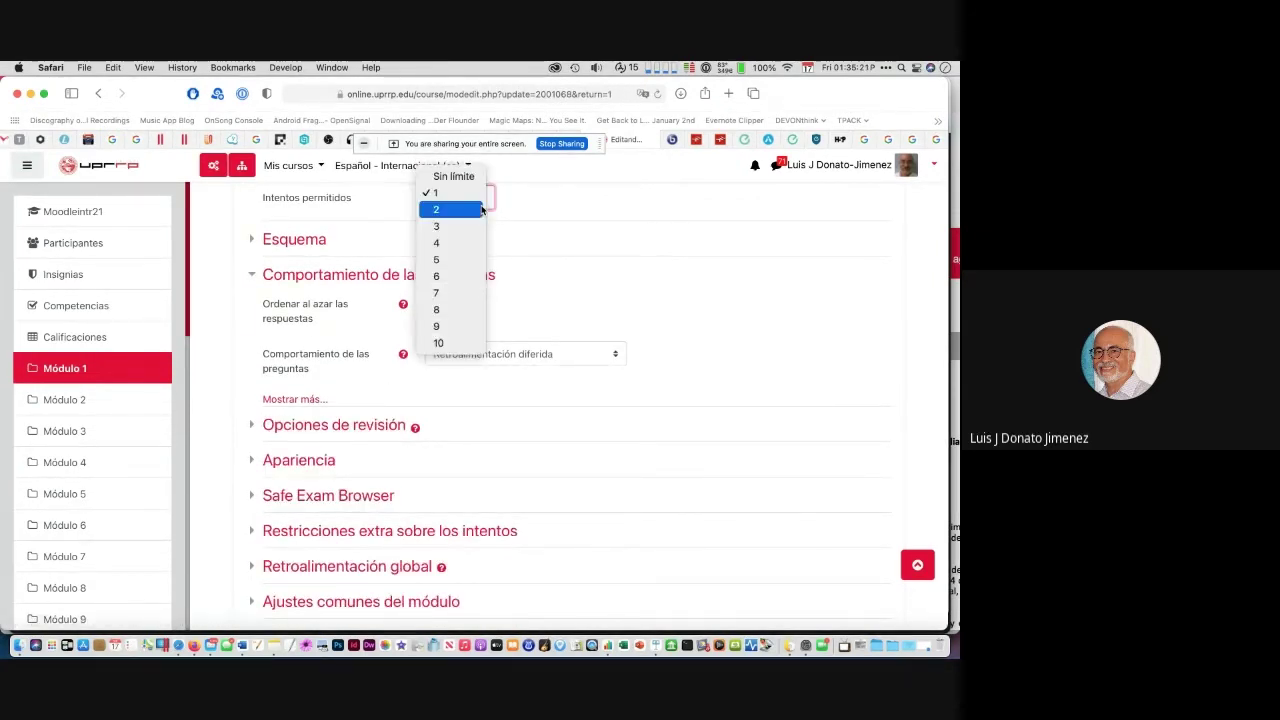
left_click(482, 214)
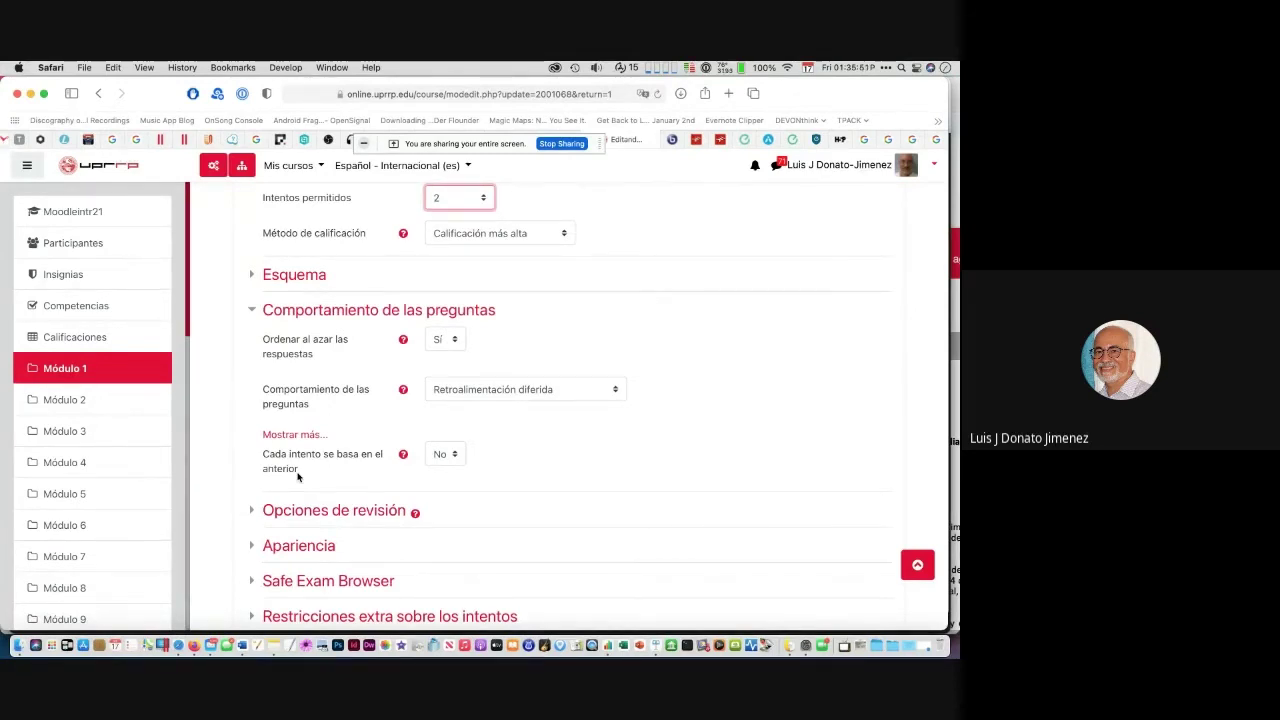
left_click(452, 458)
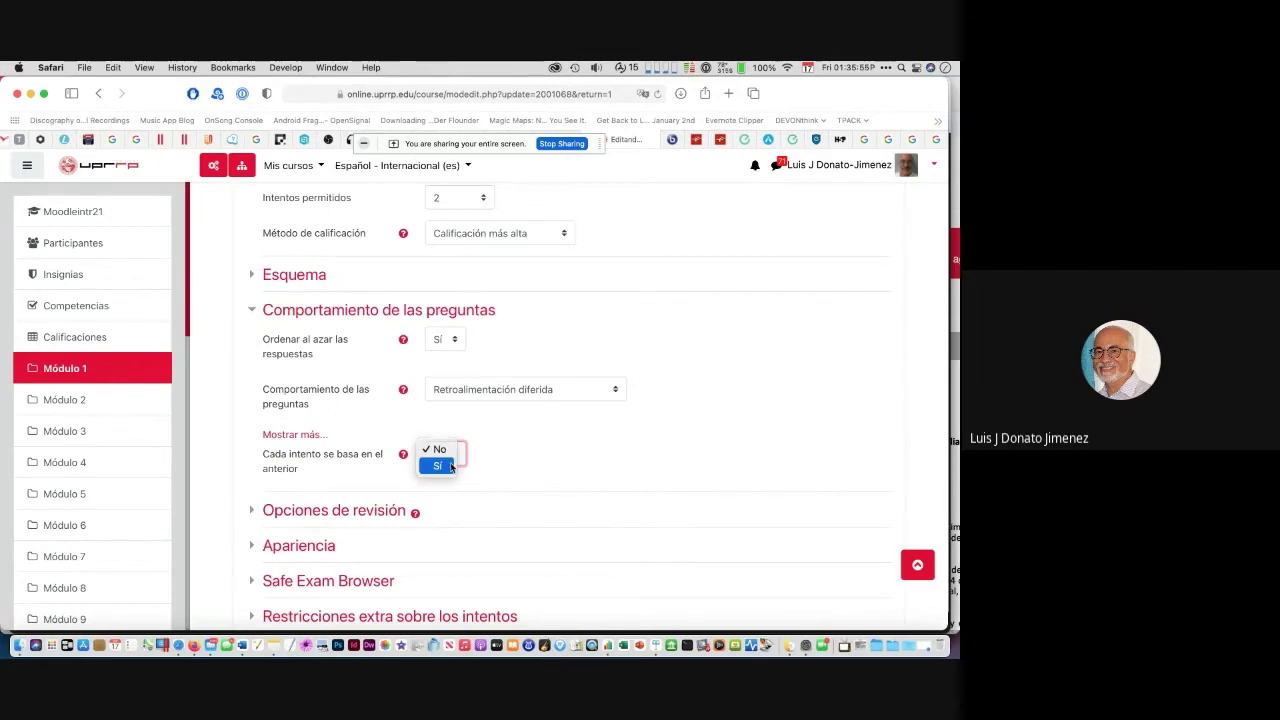
left_click(439, 432)
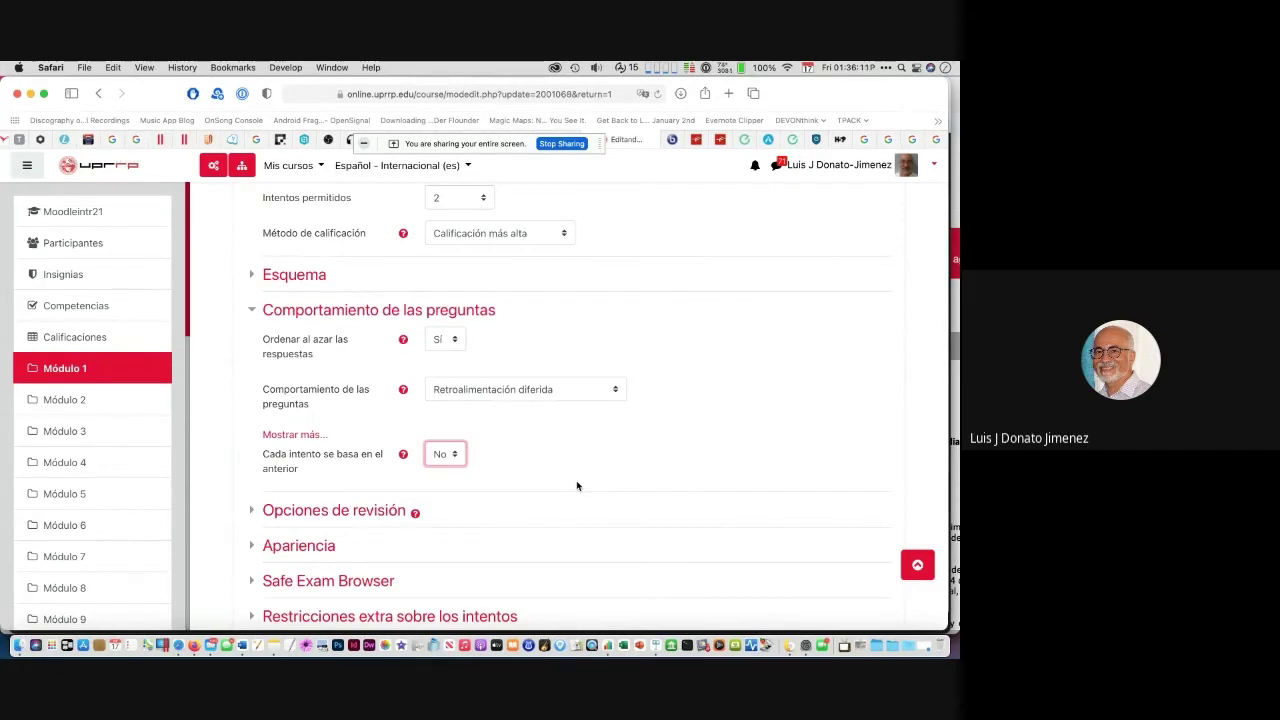
Step: Set the number of allowed attempts in the Calificación section back to 1
scroll(574, 470, "up", 1)
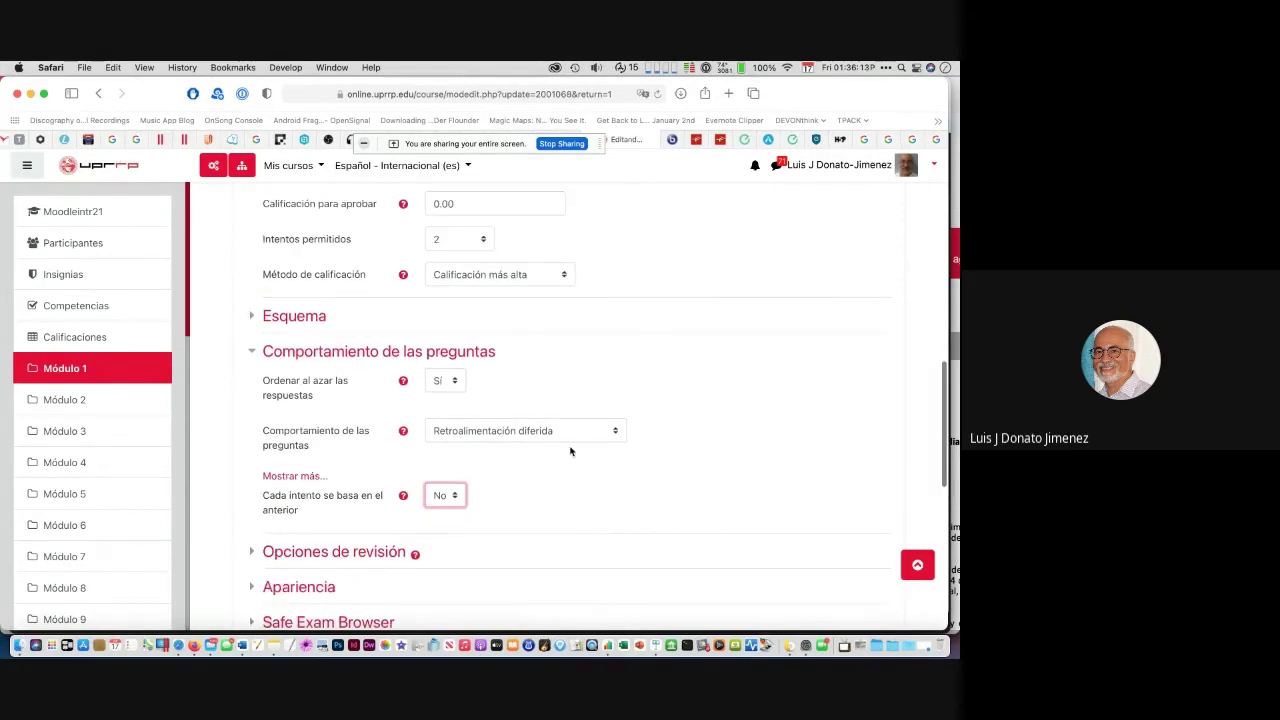
left_click(485, 241)
left_click(455, 218)
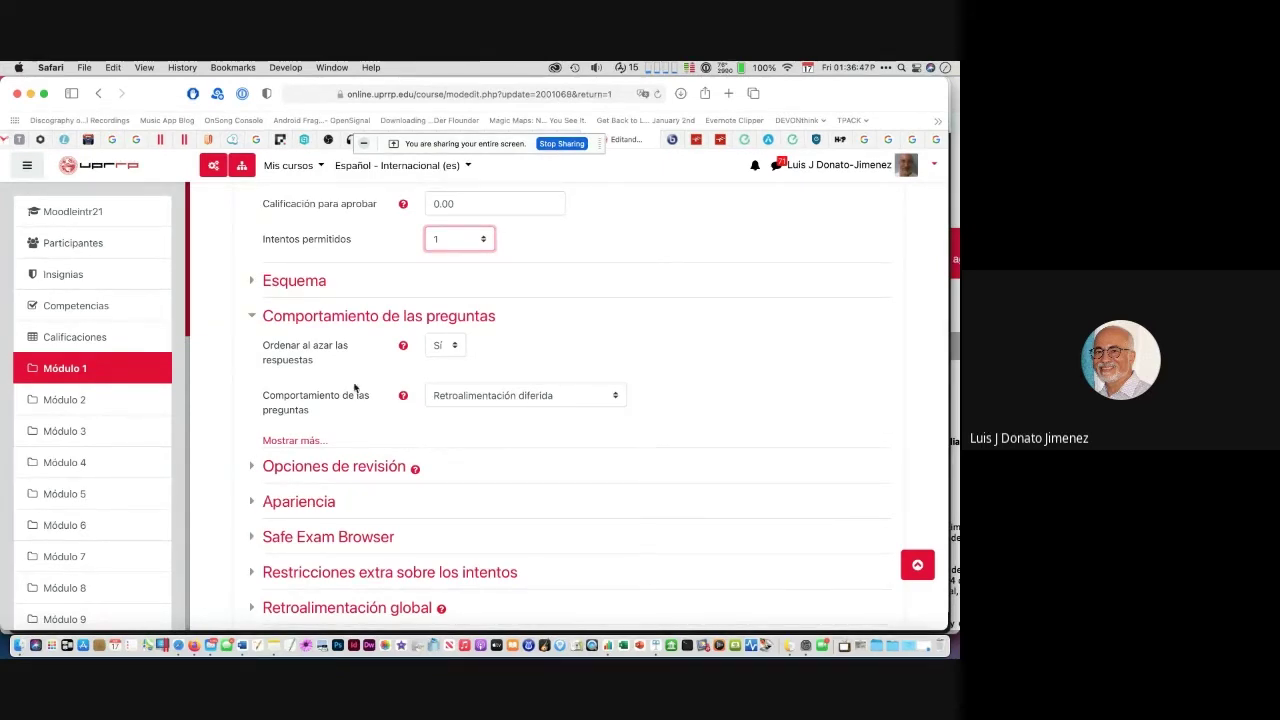
Step: Review the feedback modes offered for Comportamiento de las preguntas, and check the Google Meet chat for questions
scroll(290, 357, "down", 1)
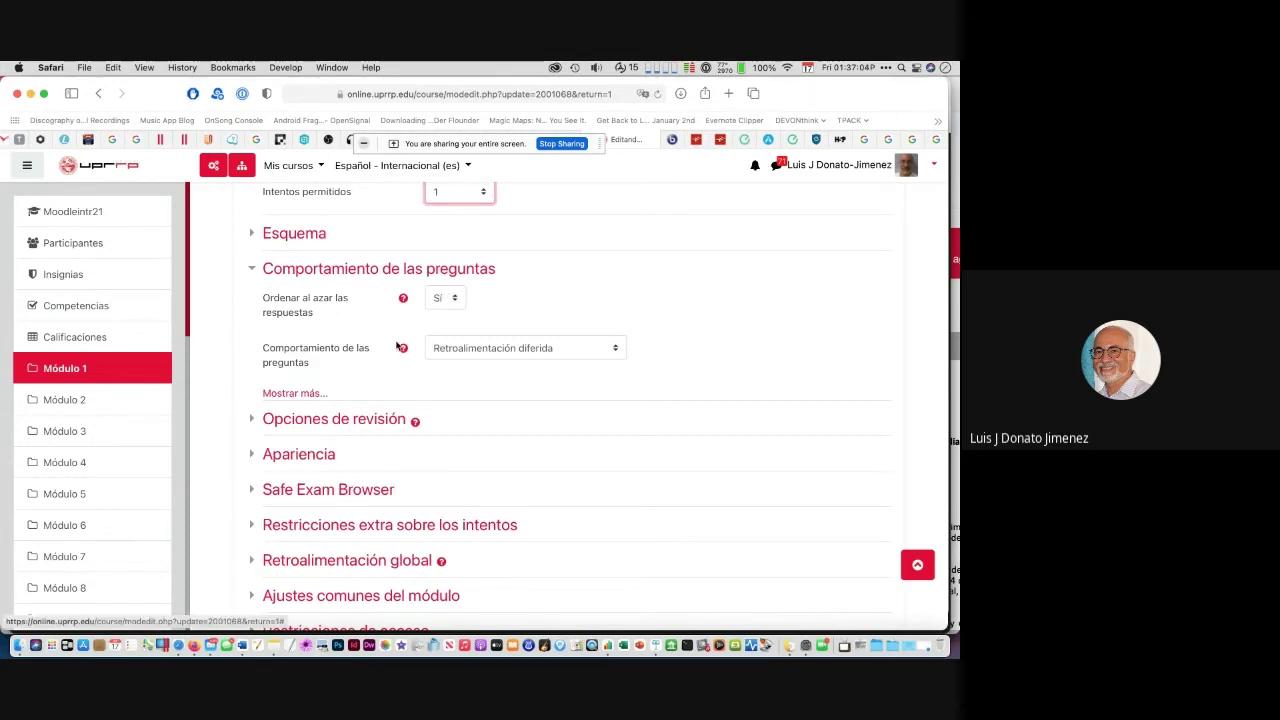
scroll(500, 290, "down", 2)
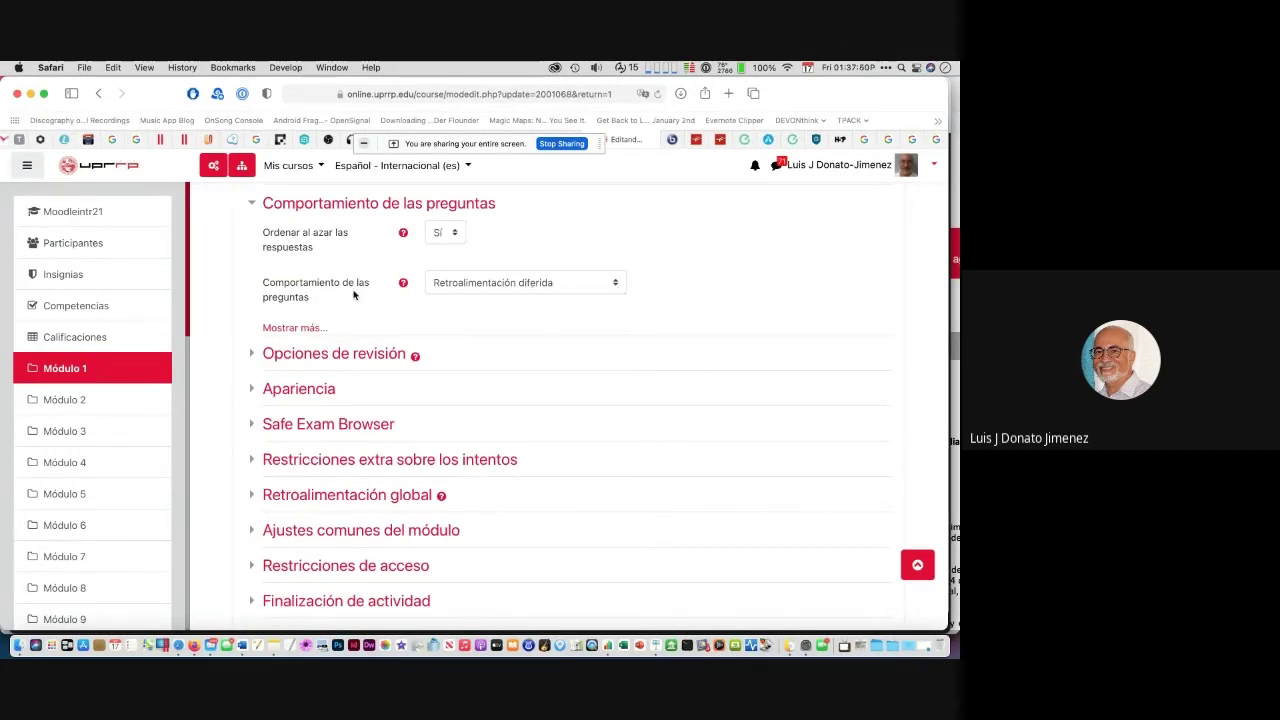
scroll(353, 295, "down", 2)
scroll(353, 295, "up", 1)
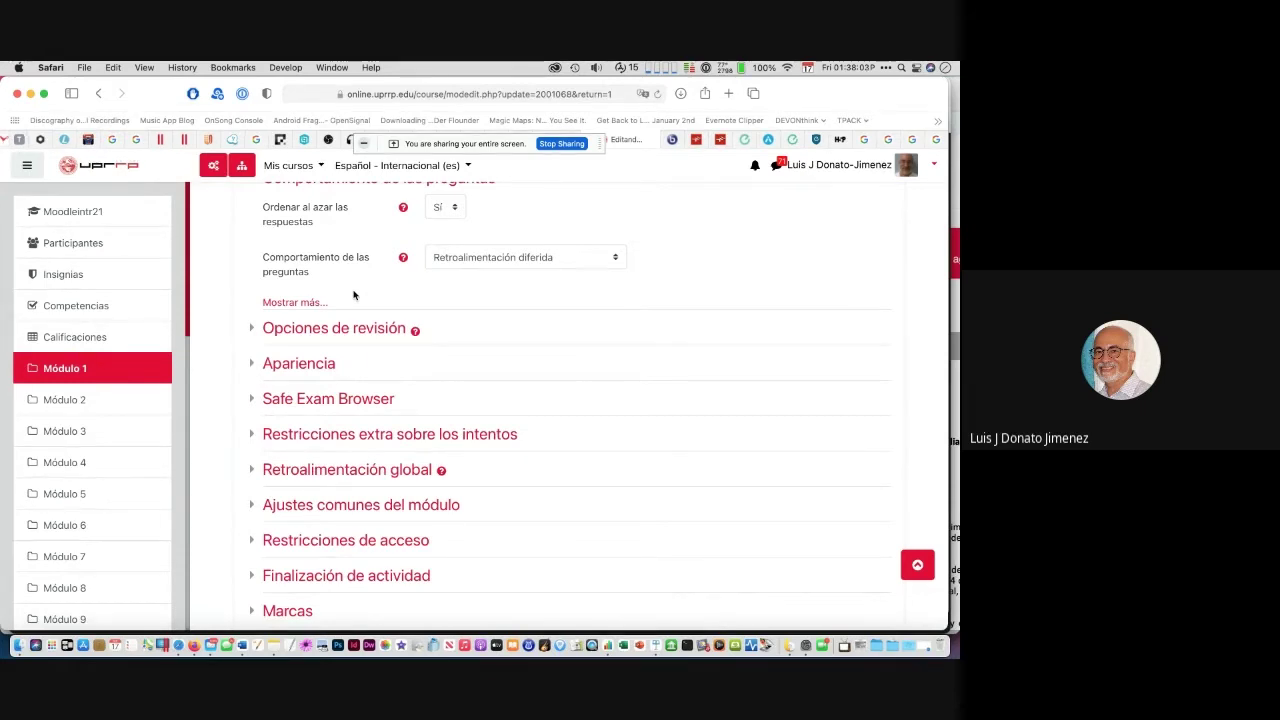
left_click(610, 252)
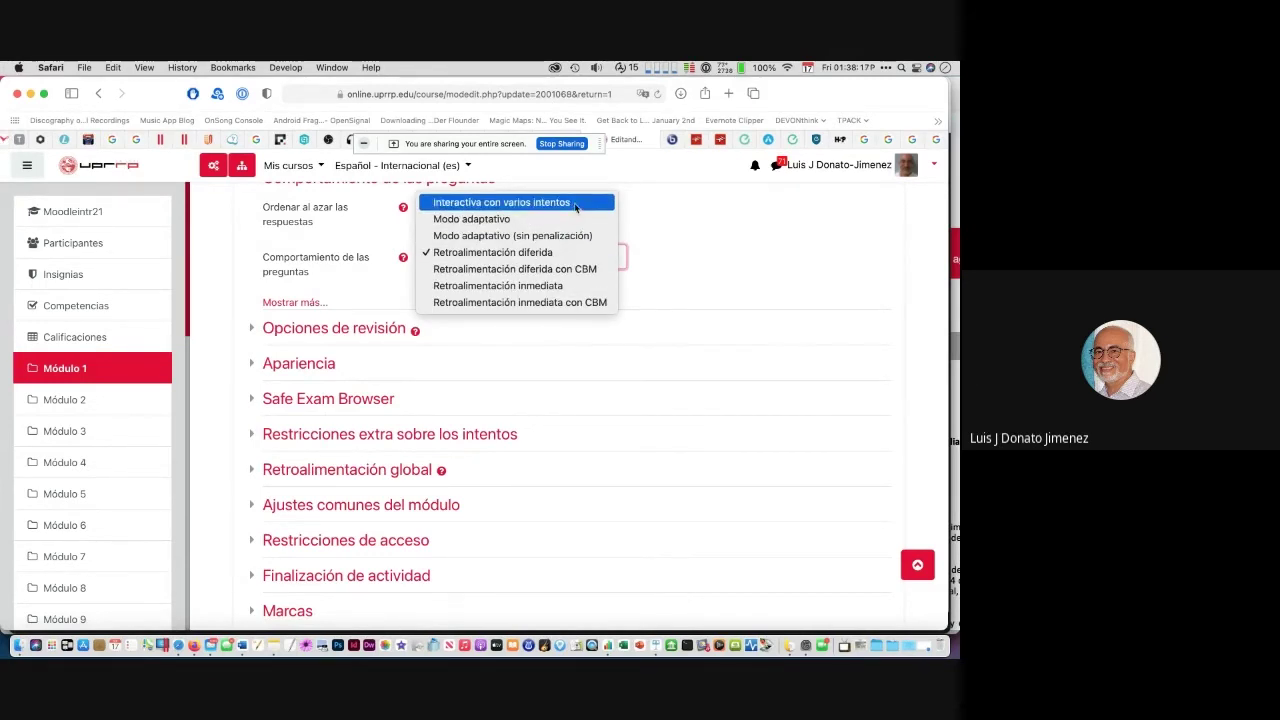
left_click(674, 360)
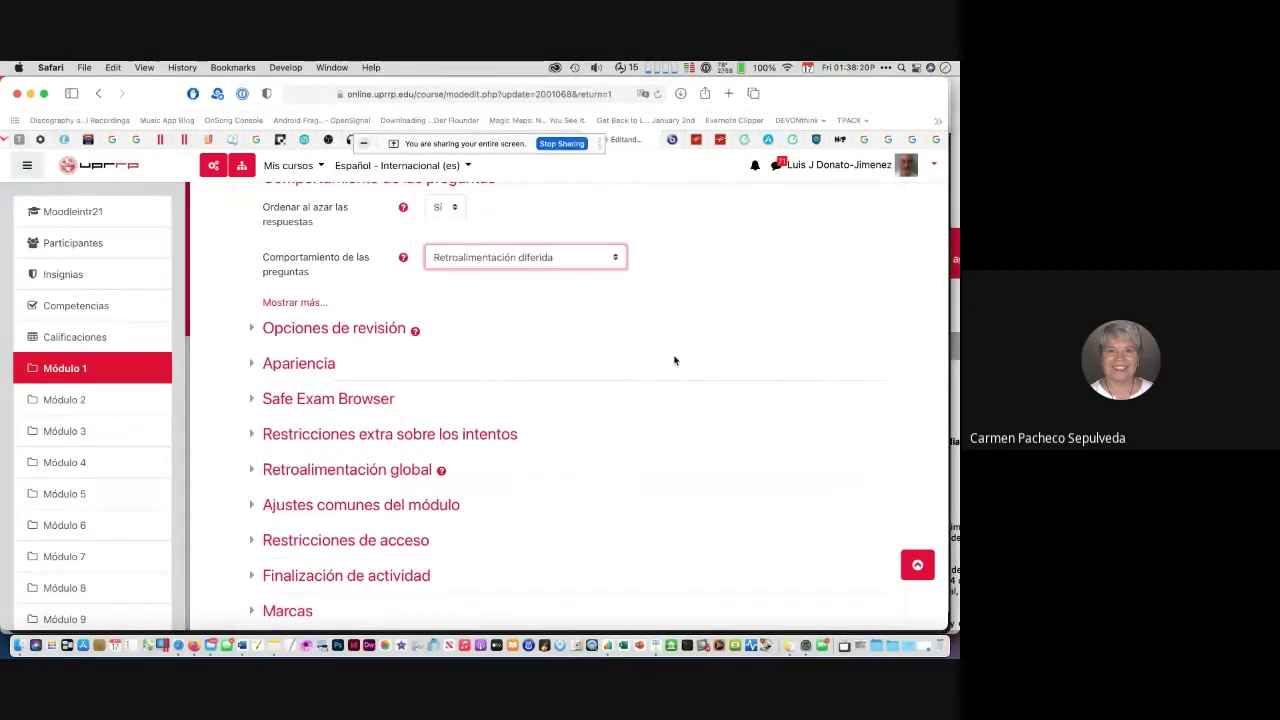
key("super+Tab")
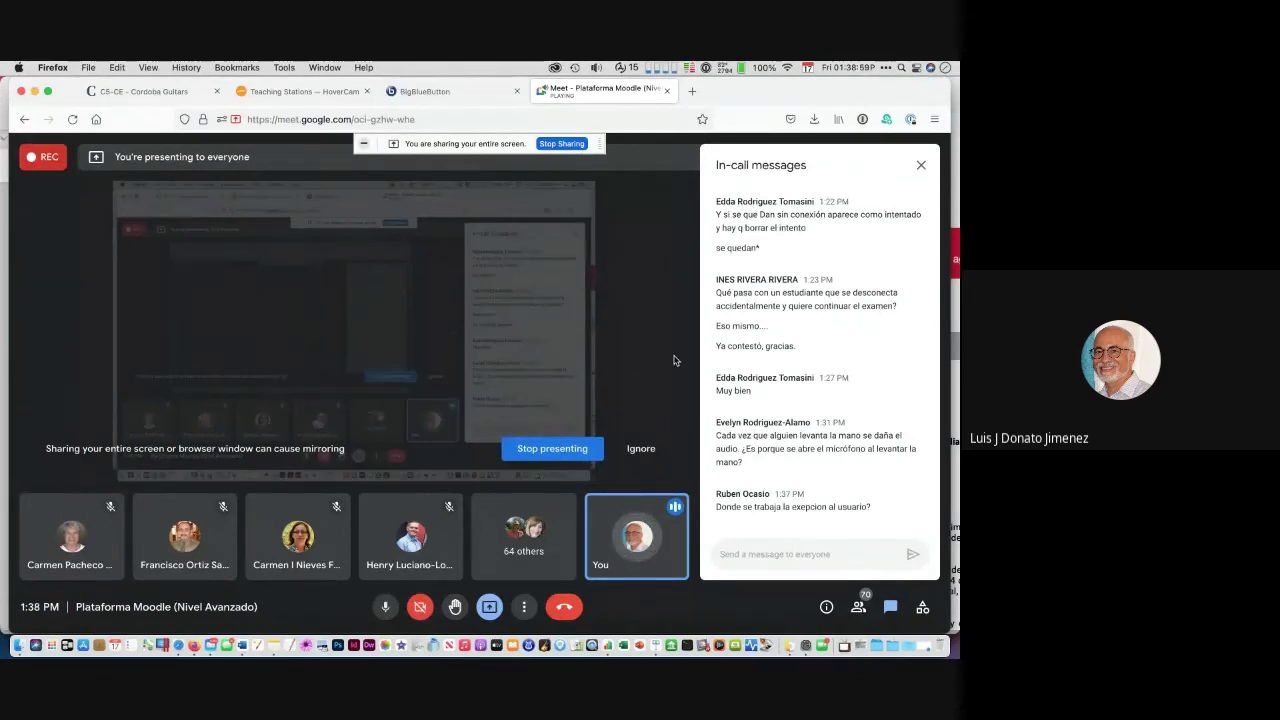
key("super+Tab")
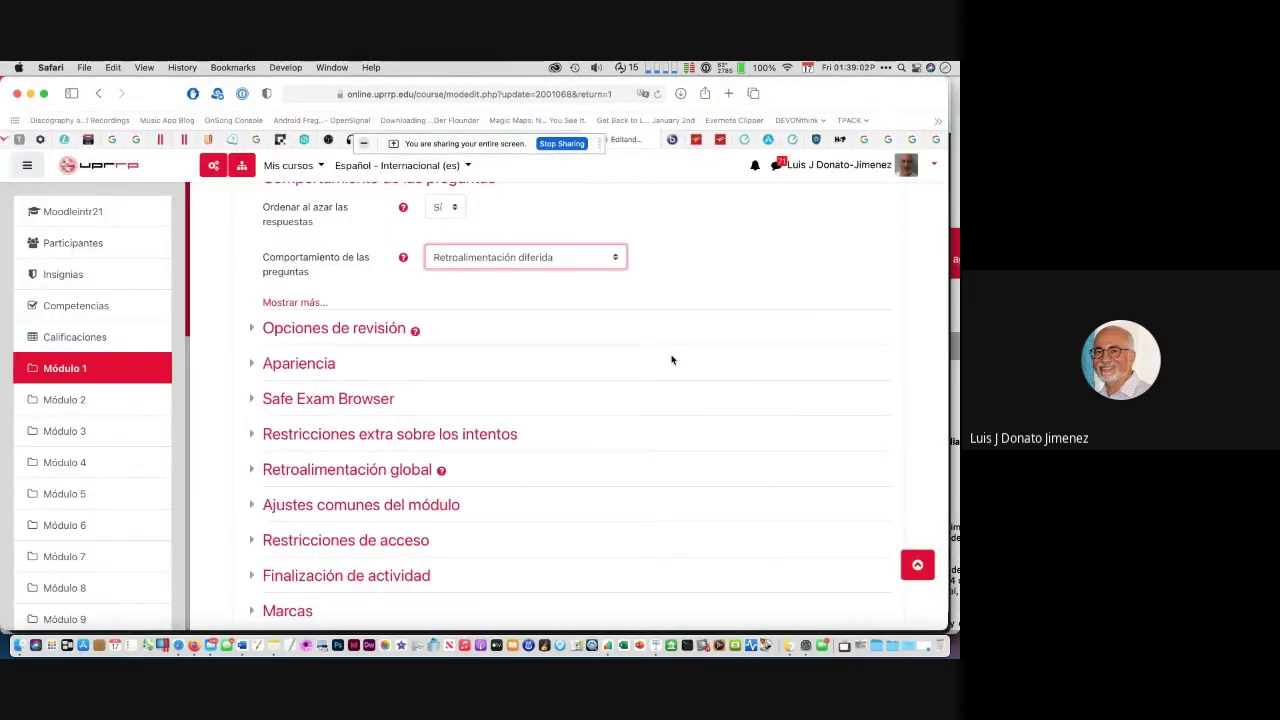
Step: Collapse Comportamiento de las preguntas, expand Opciones de revisión, and check the Google Meet window for participants' questions
scroll(516, 321, "up", 1)
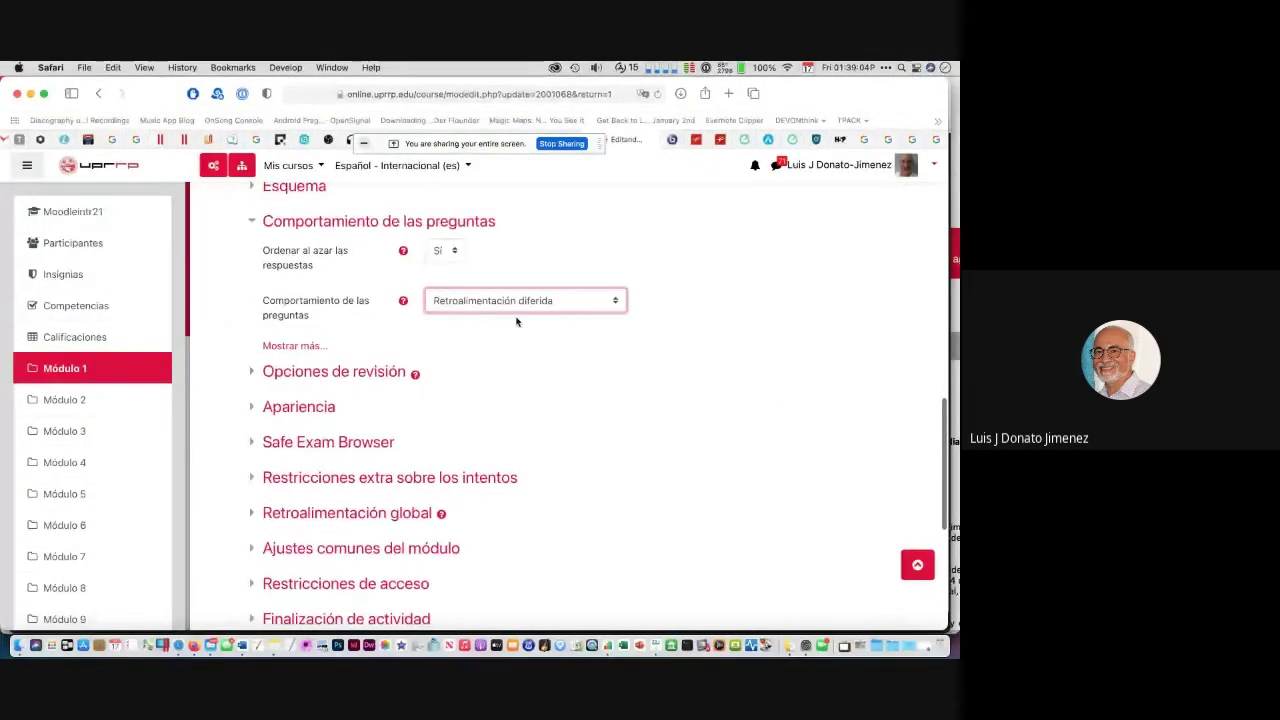
left_click(250, 222)
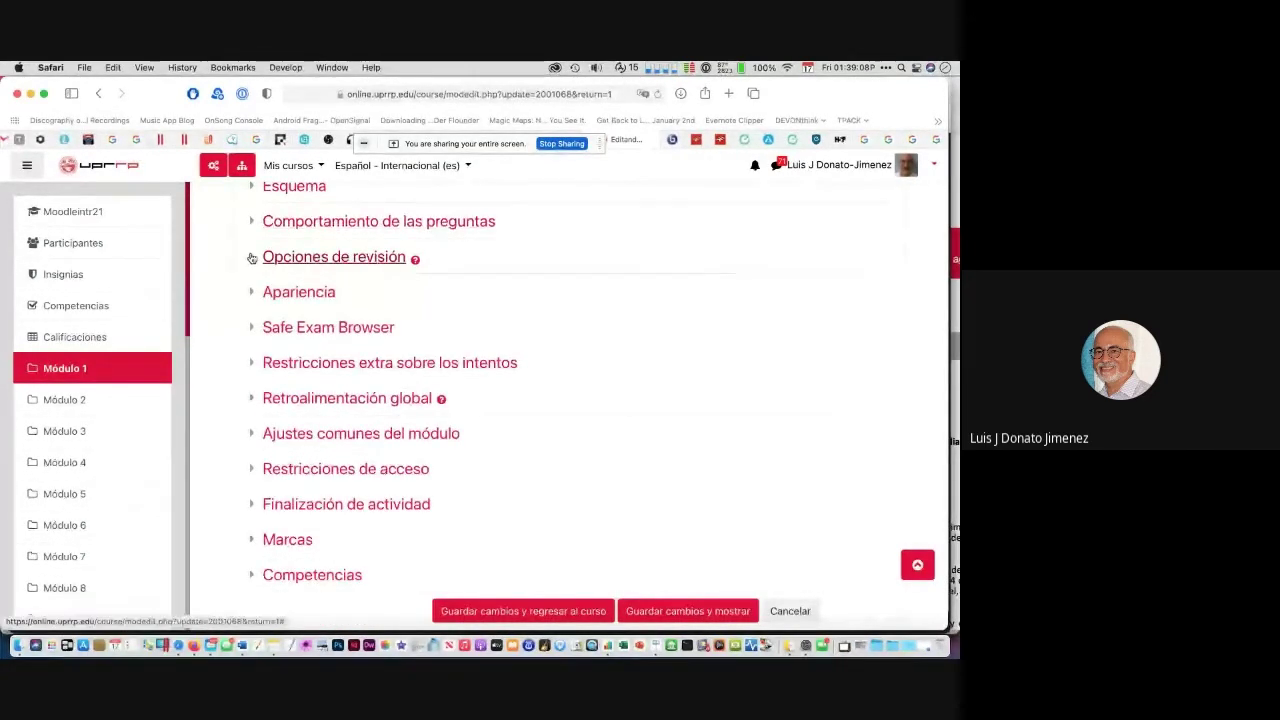
left_click(252, 258)
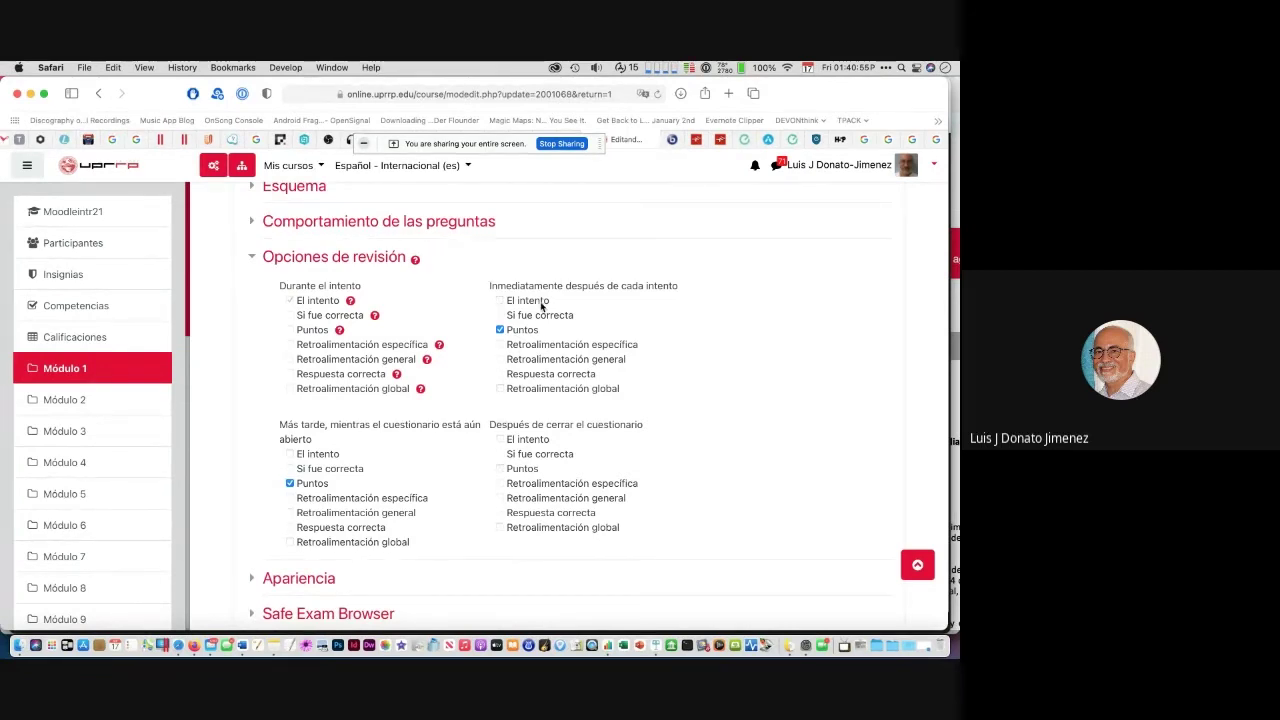
key("super+Tab")
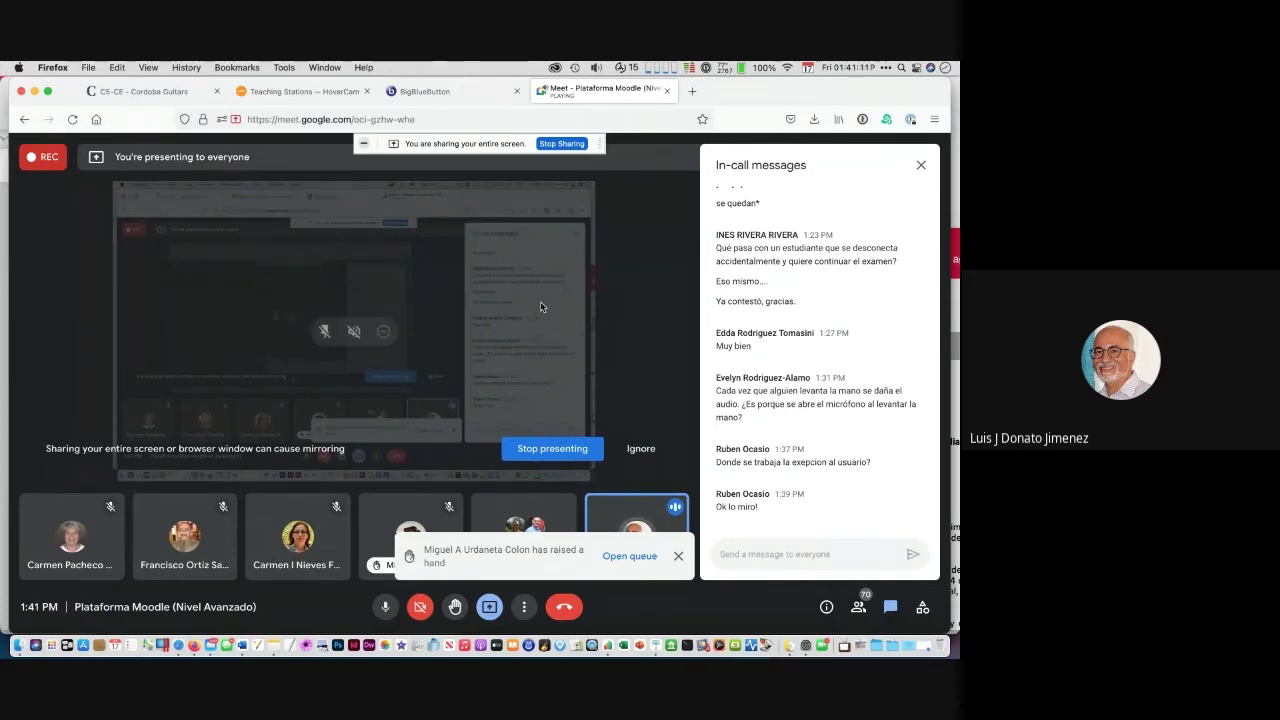
key("super+Tab")
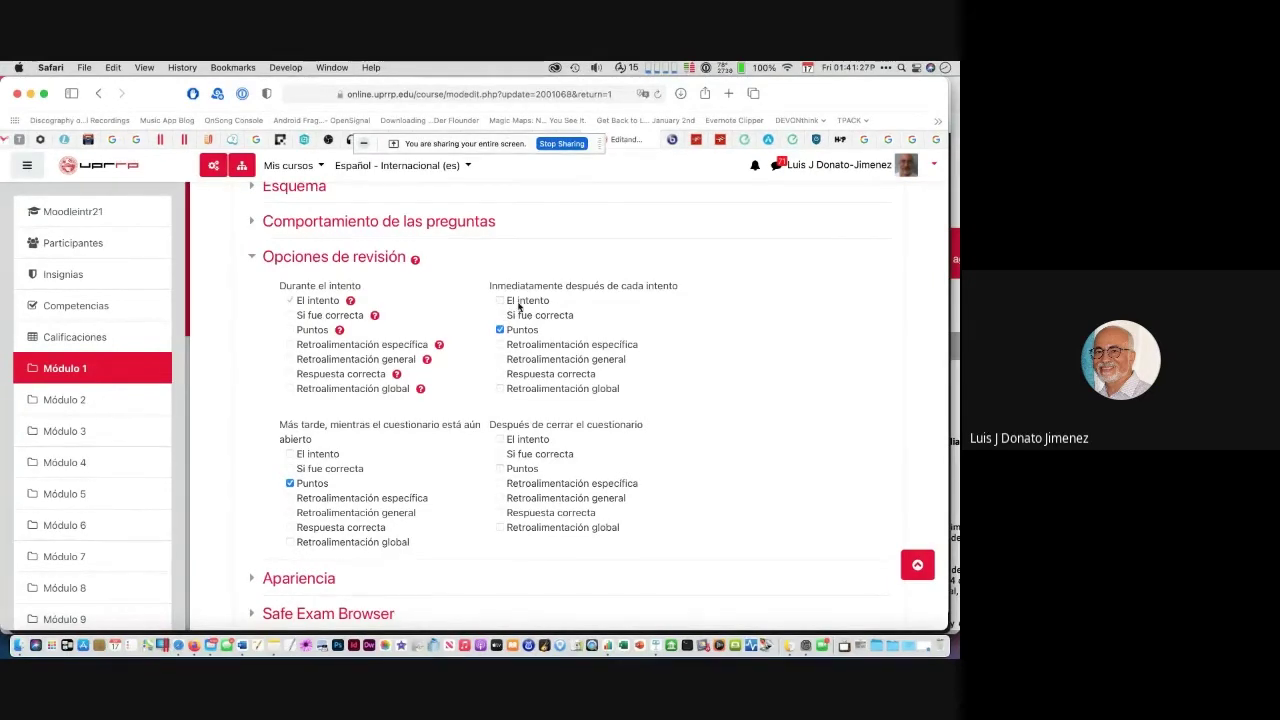
Step: Clear Puntos under both Inmediatamente después de cada intento and Más tarde, mientras el cuestionario está aún abierto
left_click(500, 301)
left_click(500, 300)
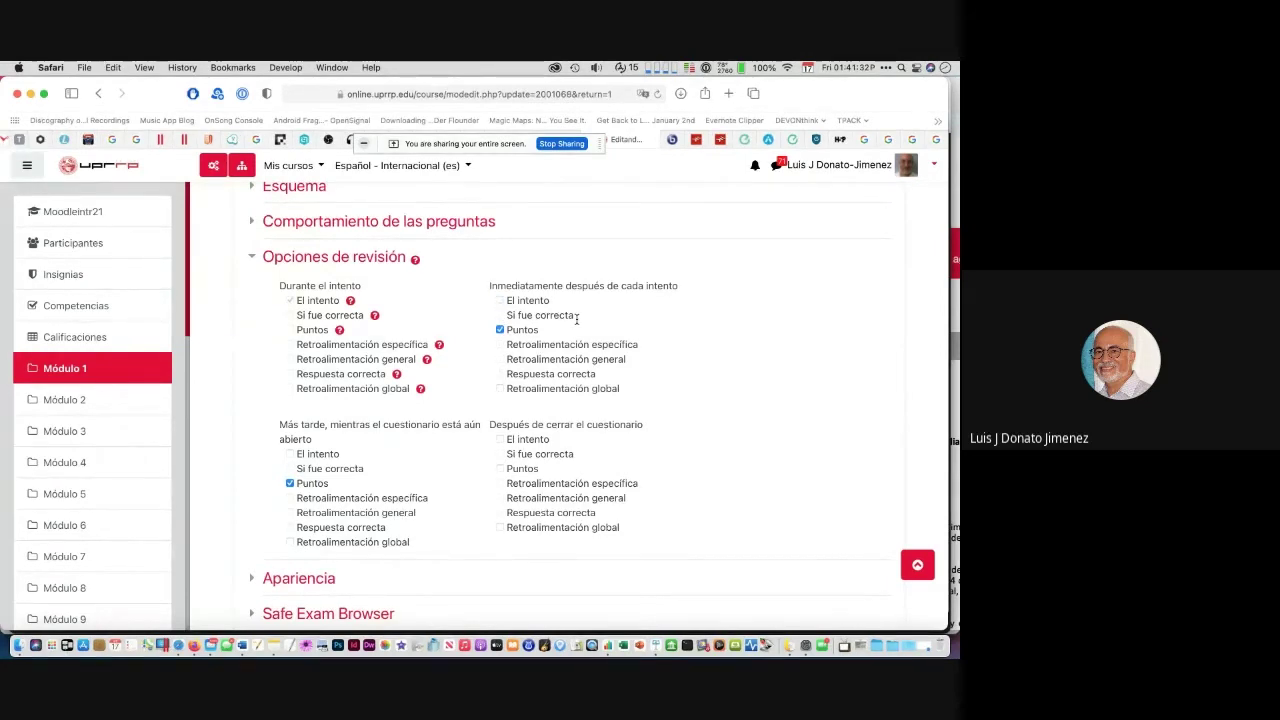
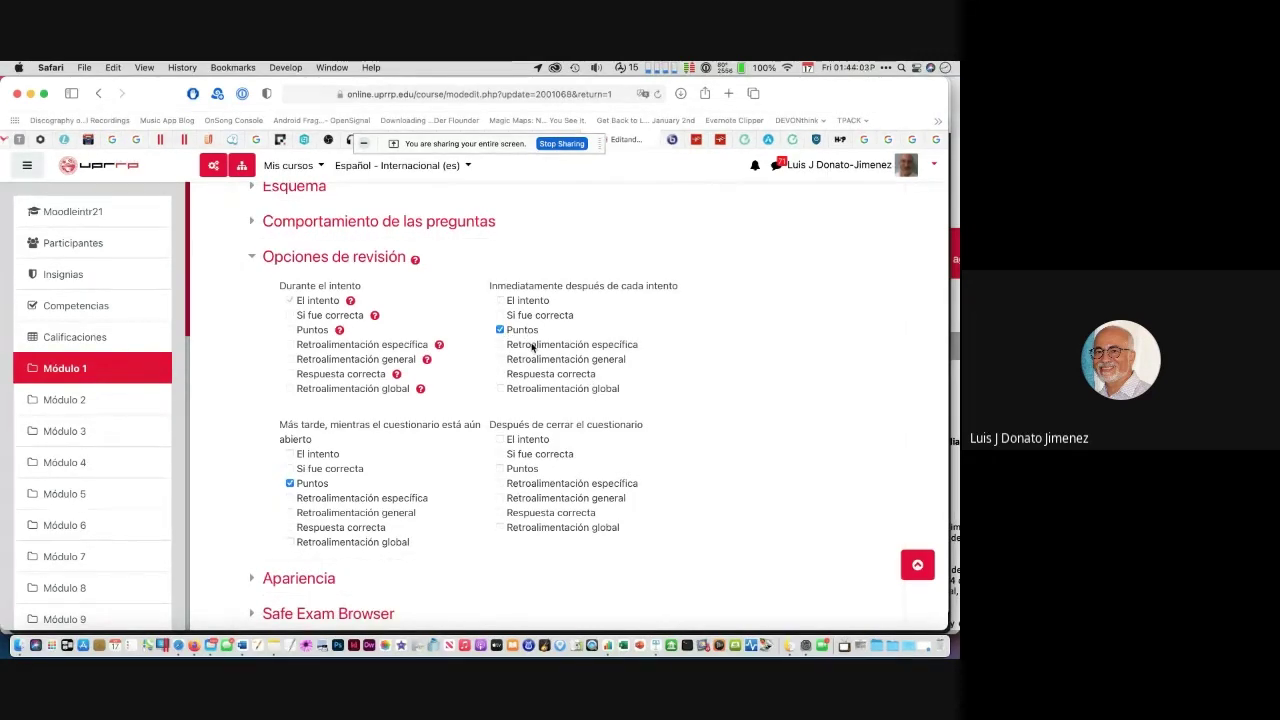
left_click(500, 329)
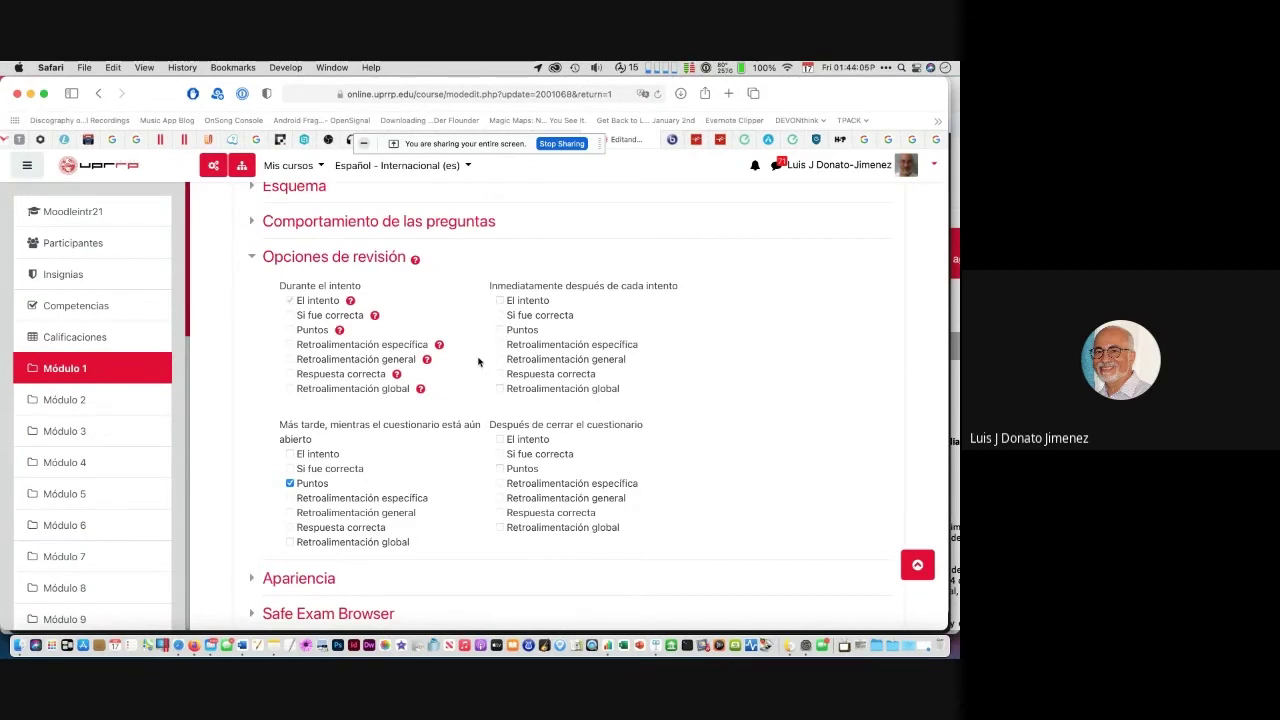
left_click(289, 484)
Step: Enable El intento, Puntos, Si fue correcta and Respuesta correcta under Después de cerrar el cuestionario, and check the Google Meet chat
left_click(500, 440)
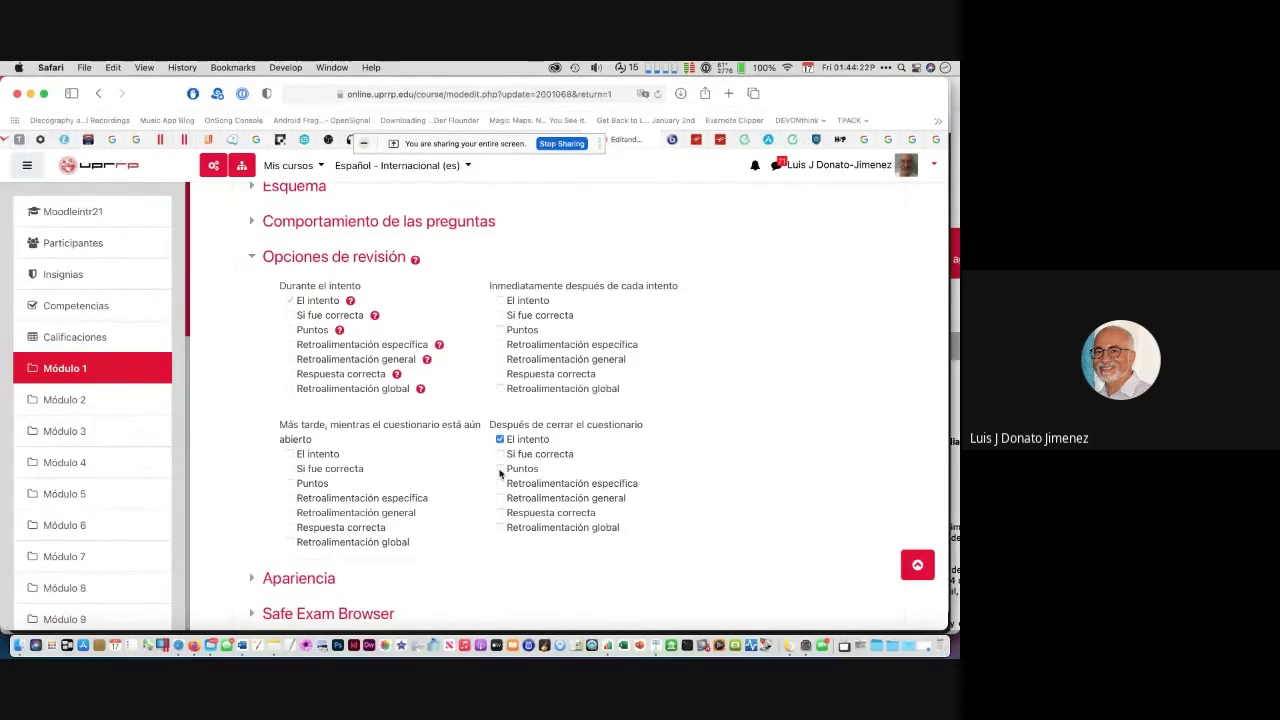
left_click(500, 470)
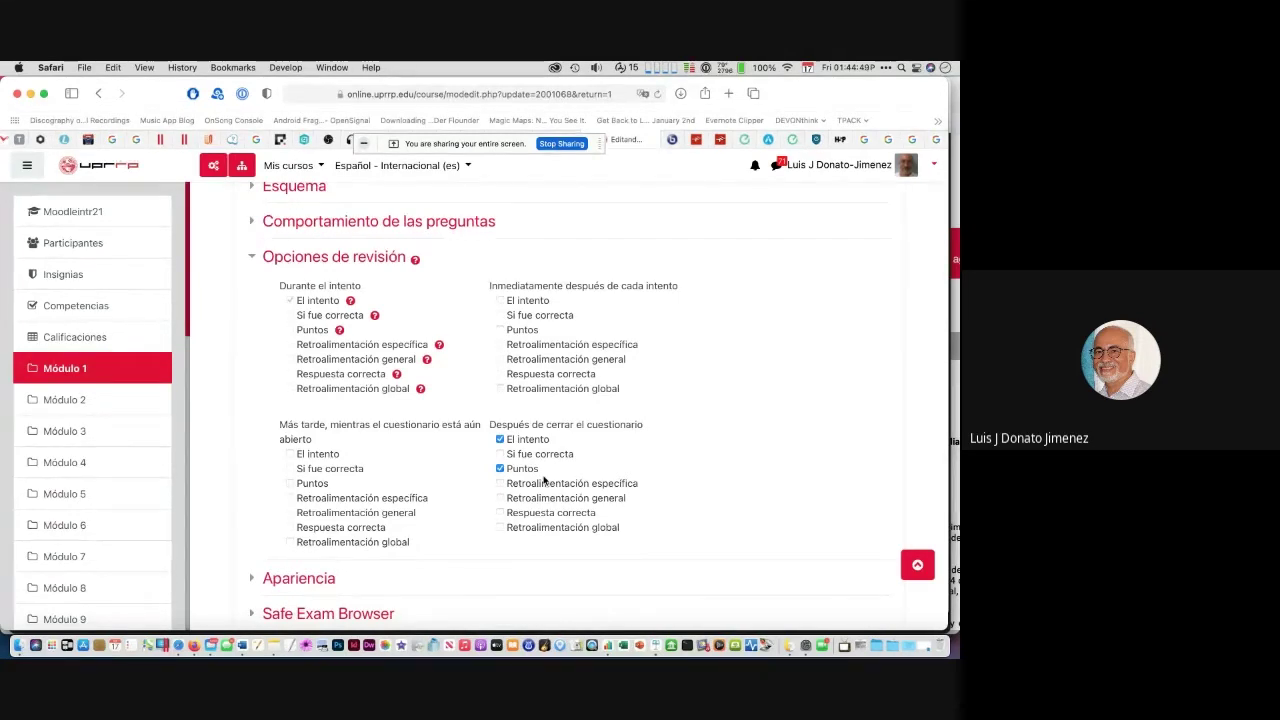
left_click(501, 454)
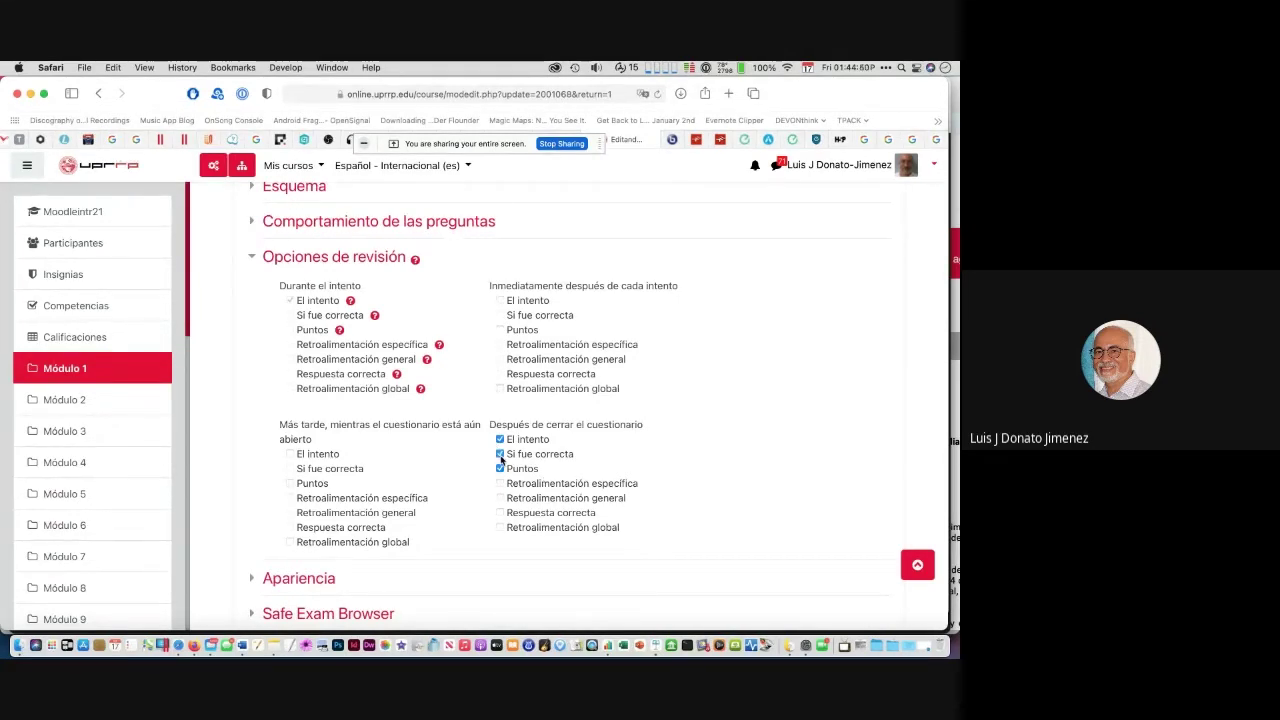
left_click(501, 514)
key("super+Tab")
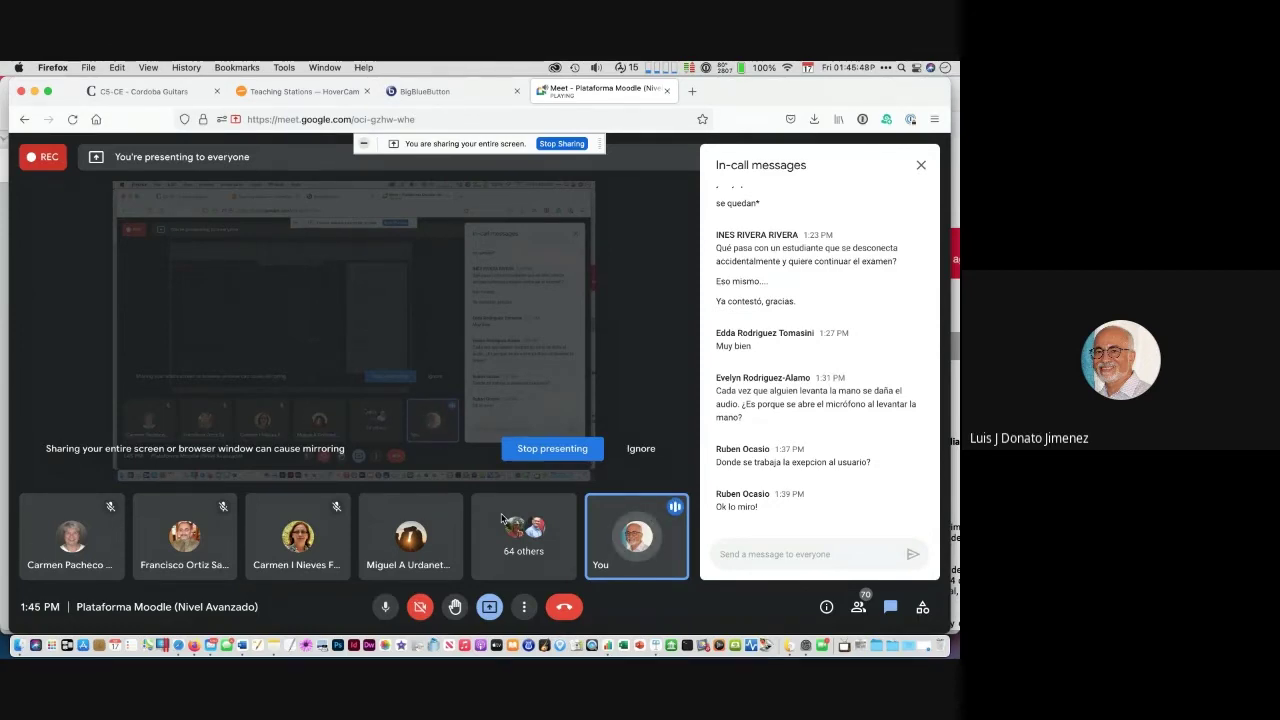
key("super+Tab")
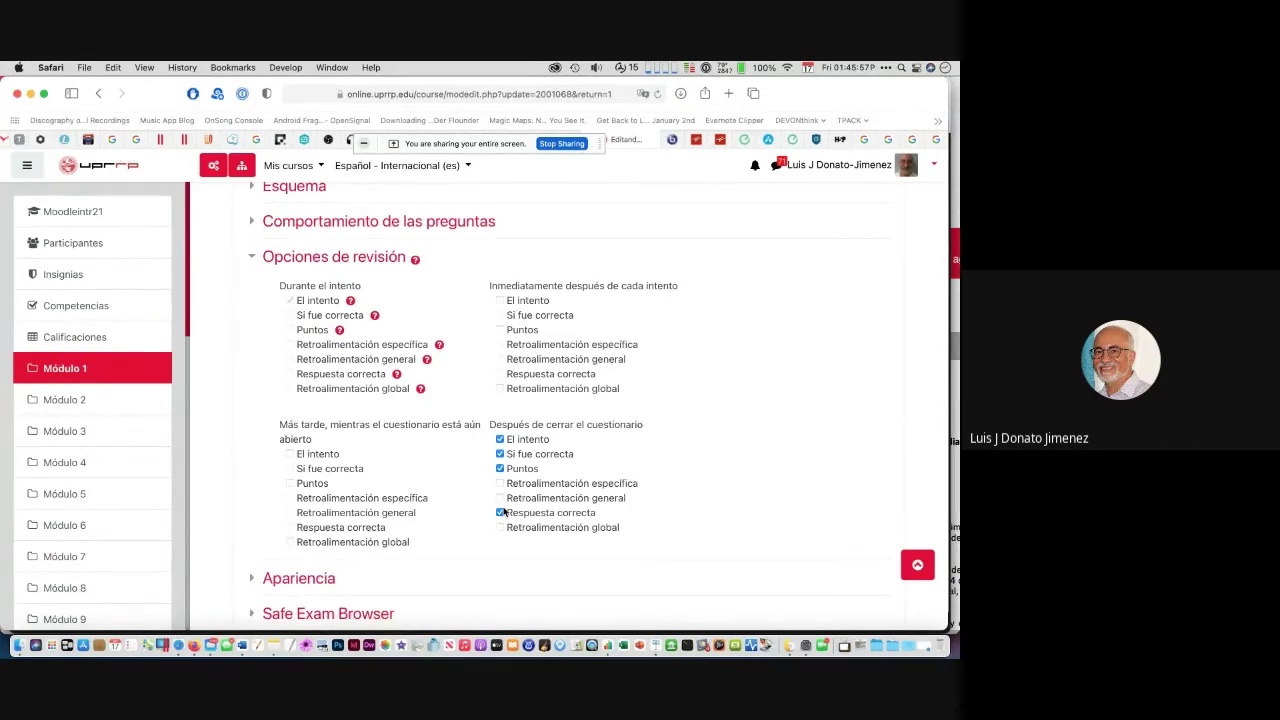
Step: Clear El intento under Después de cerrar el cuestionario and enable Puntos for the immediate and Más tarde review periods
left_click(499, 439)
left_click(499, 330)
left_click(290, 483)
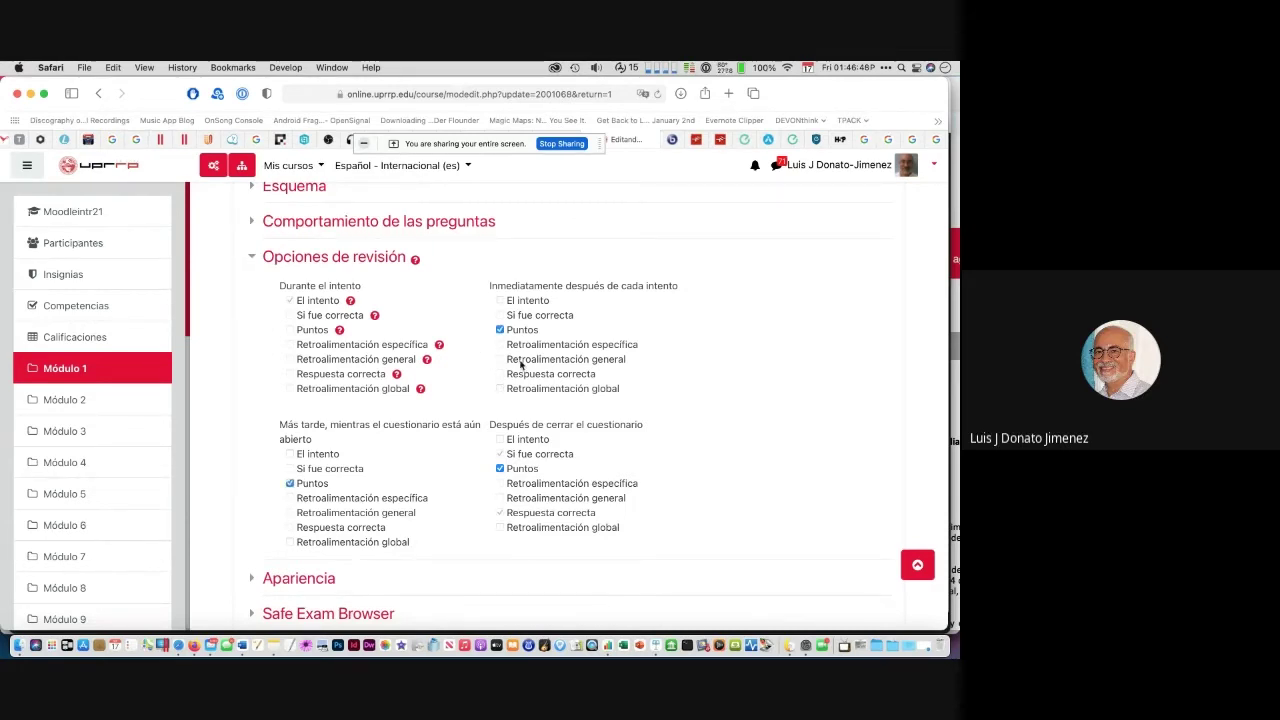
Step: Clear Puntos under Inmediatamente después de cada intento and collapse the Opciones de revisión section
left_click(500, 330)
left_click(290, 483)
left_click(290, 483)
left_click(252, 257)
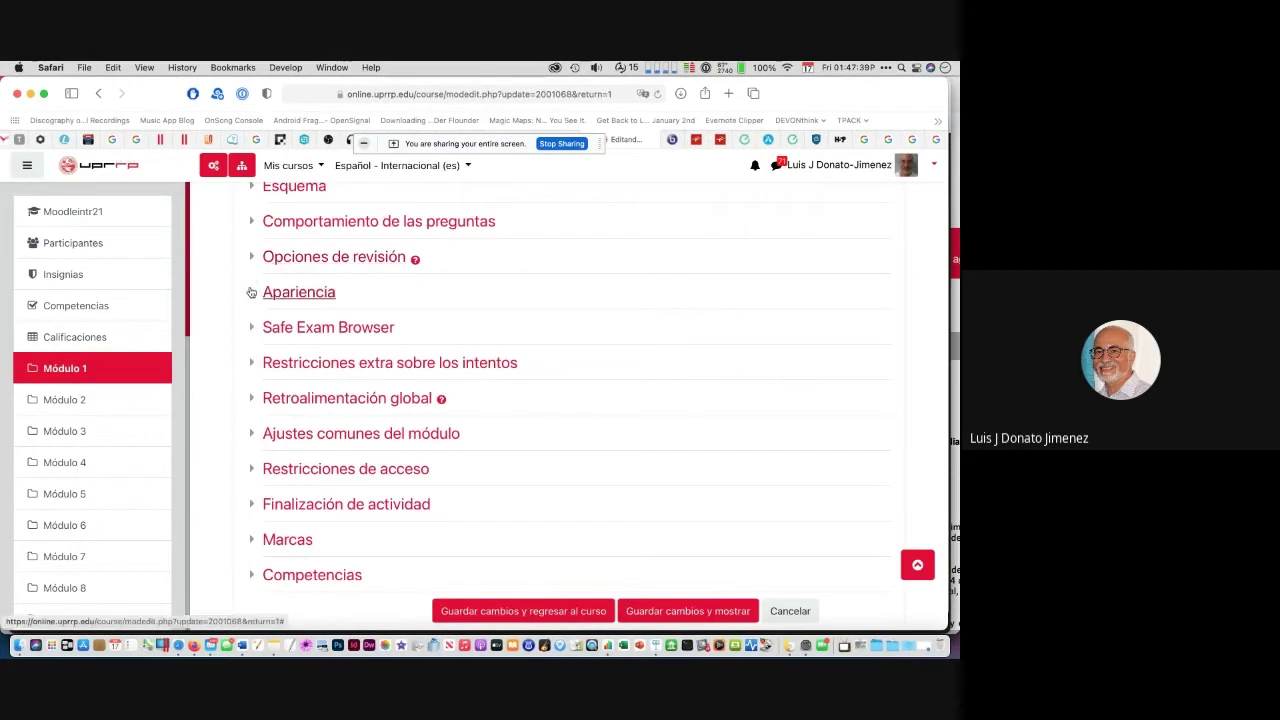
Step: Review the Apariencia section and the choices for Requerir el uso de Safe Exam Browser, keeping No selected
left_click(251, 291)
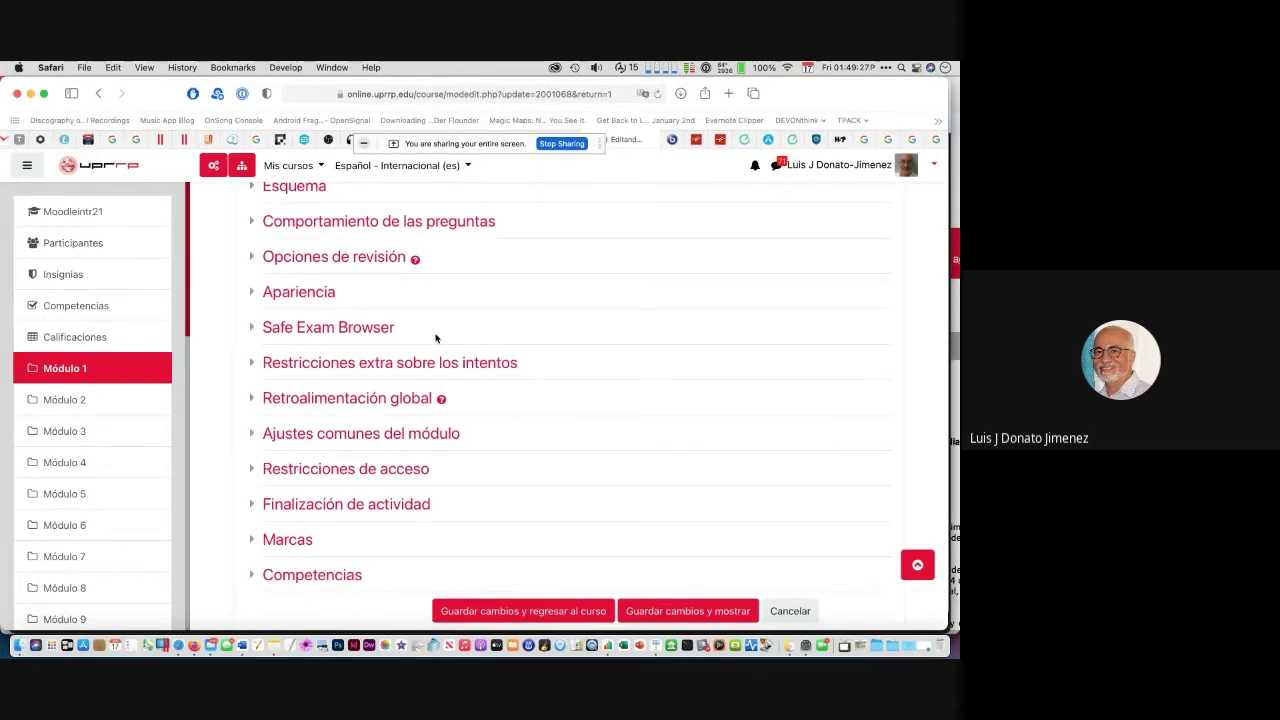
scroll(436, 338, "down", 2)
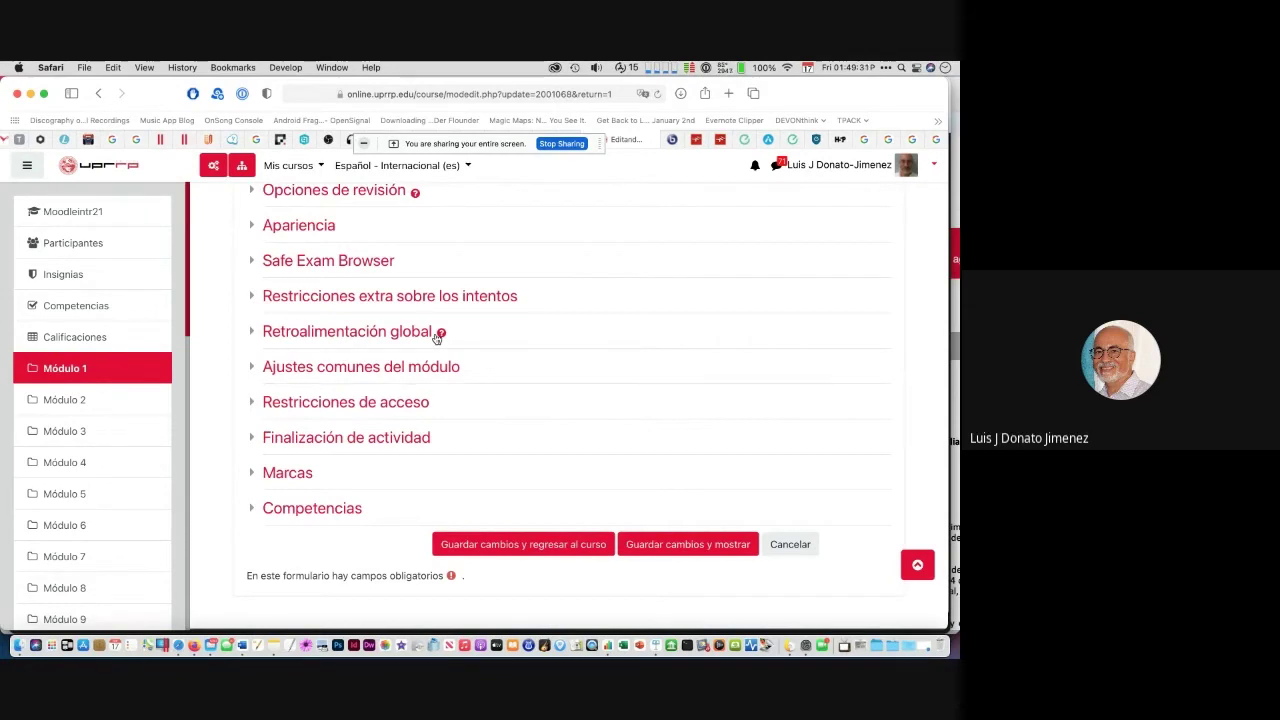
left_click(253, 263)
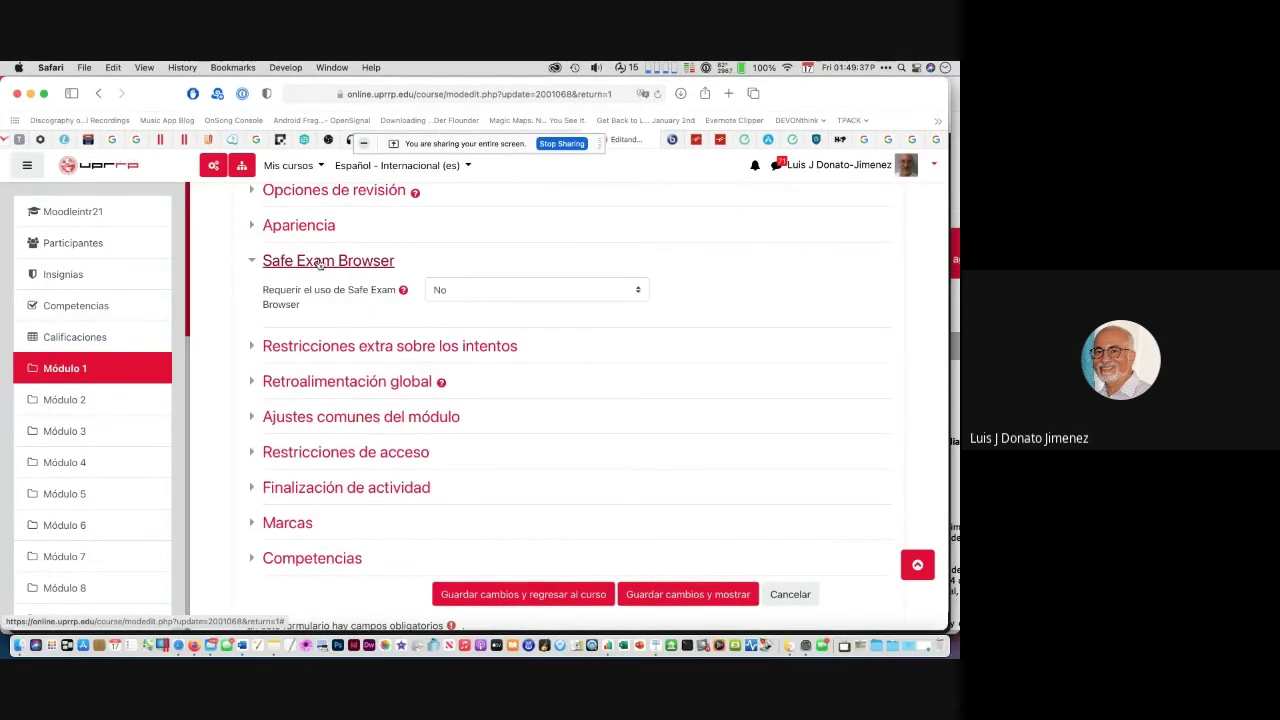
left_click(471, 288)
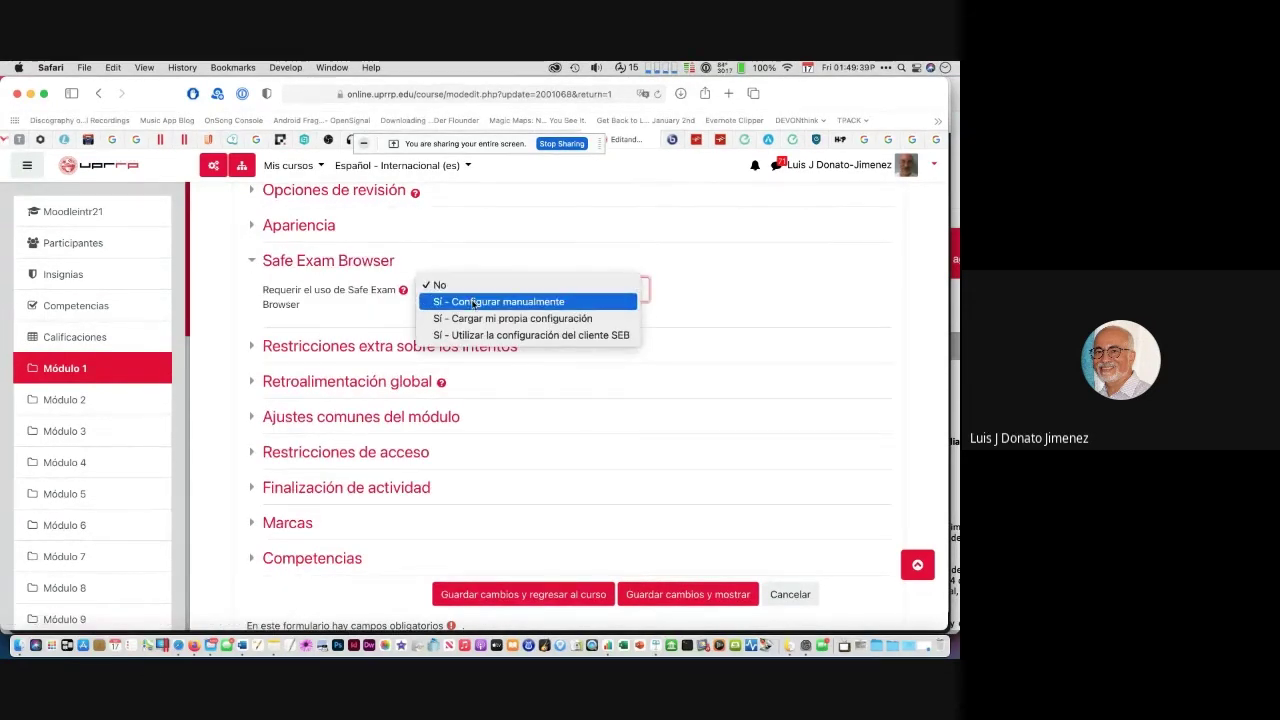
left_click(452, 285)
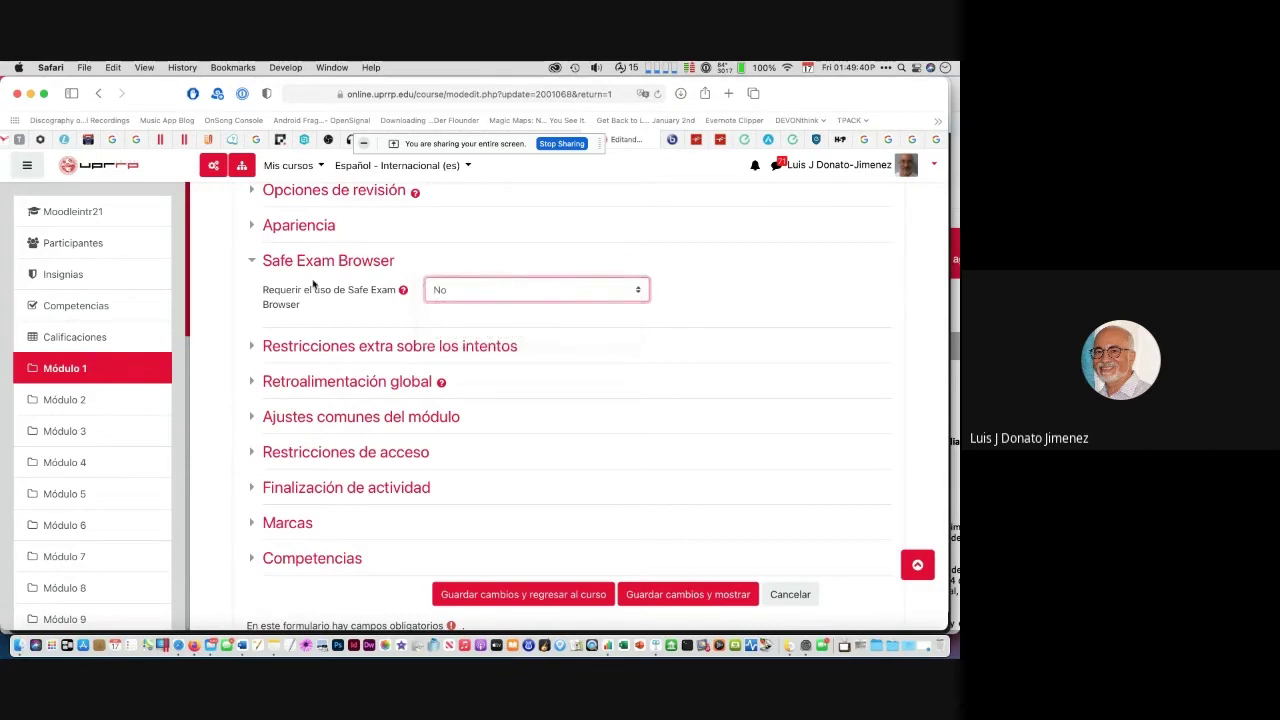
left_click(253, 263)
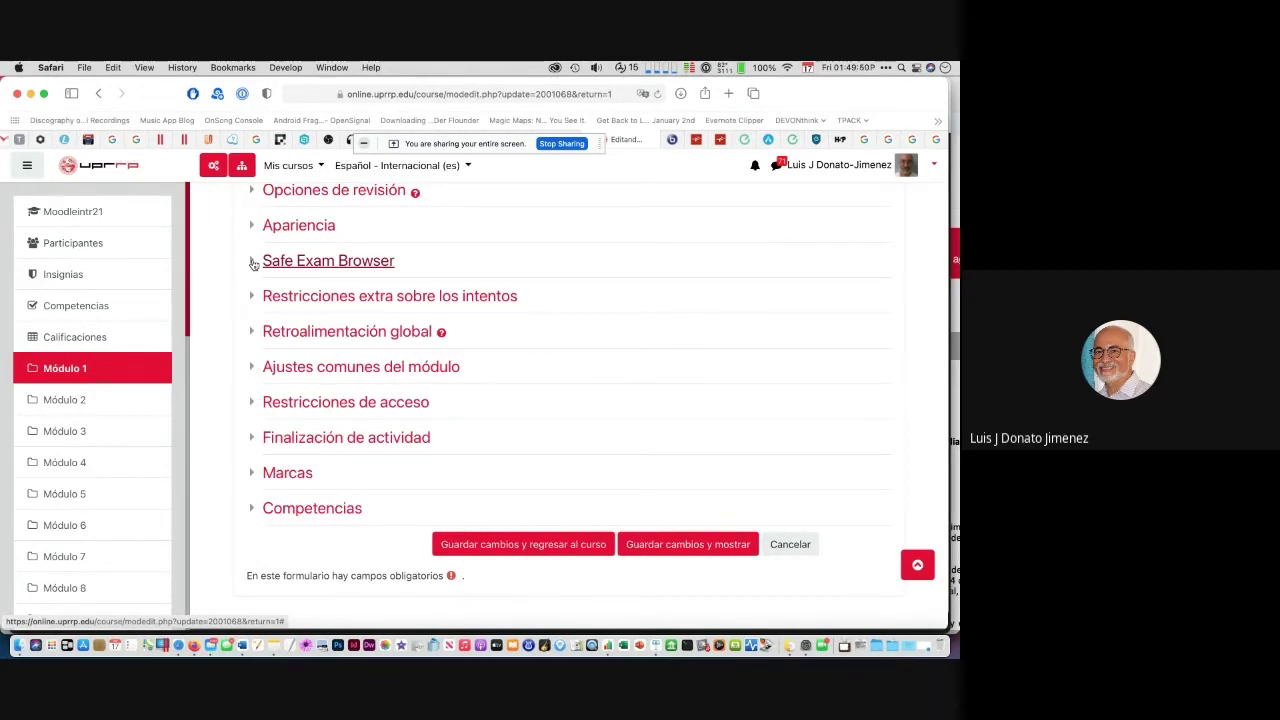
left_click(283, 264)
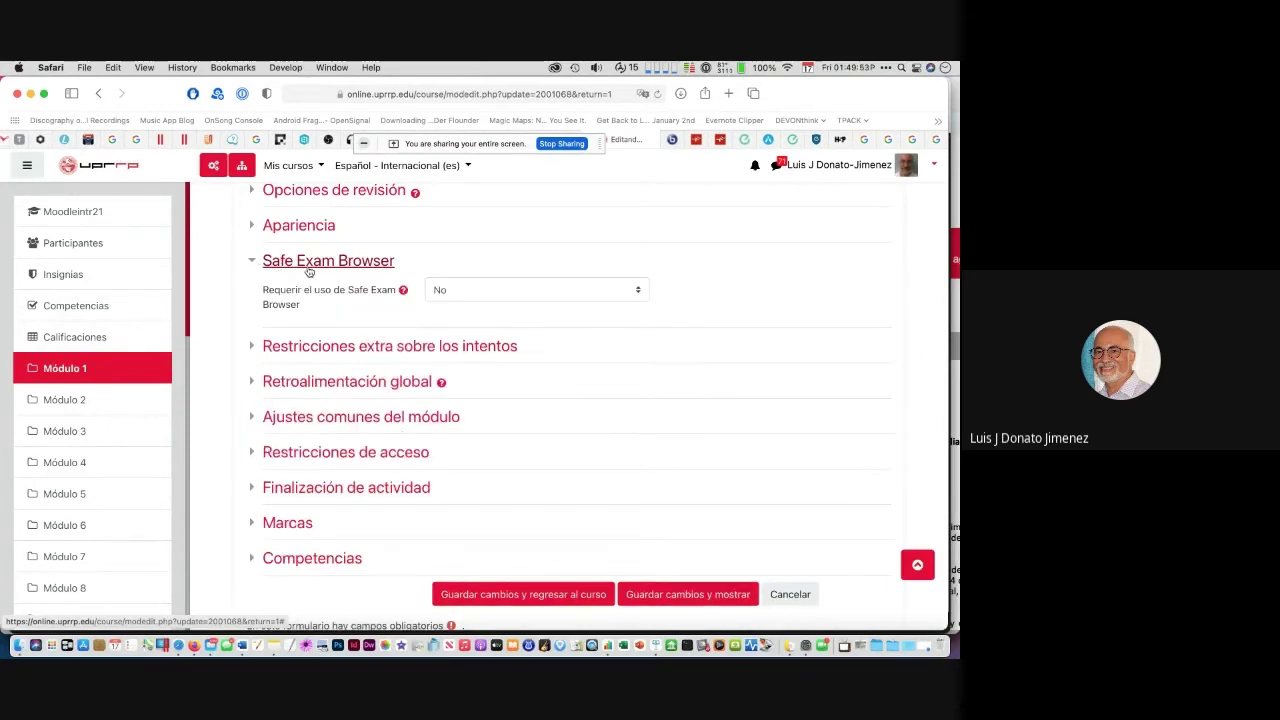
left_click(252, 262)
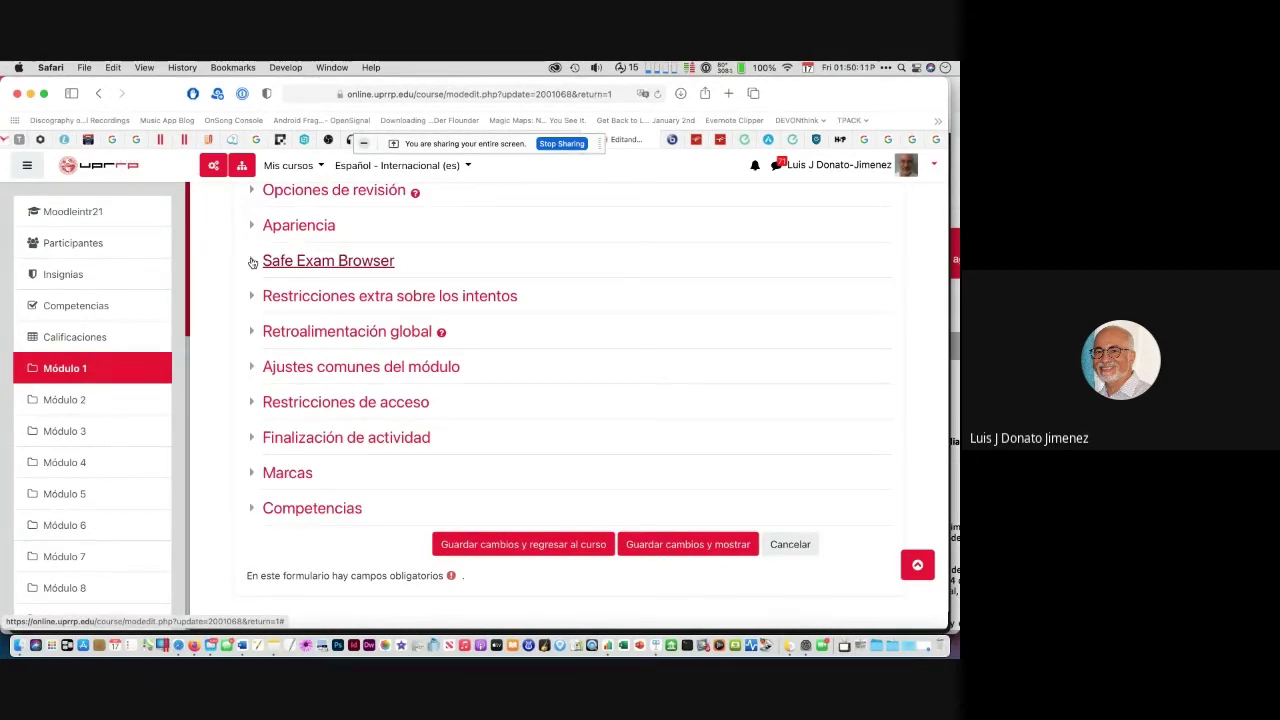
left_click(253, 262)
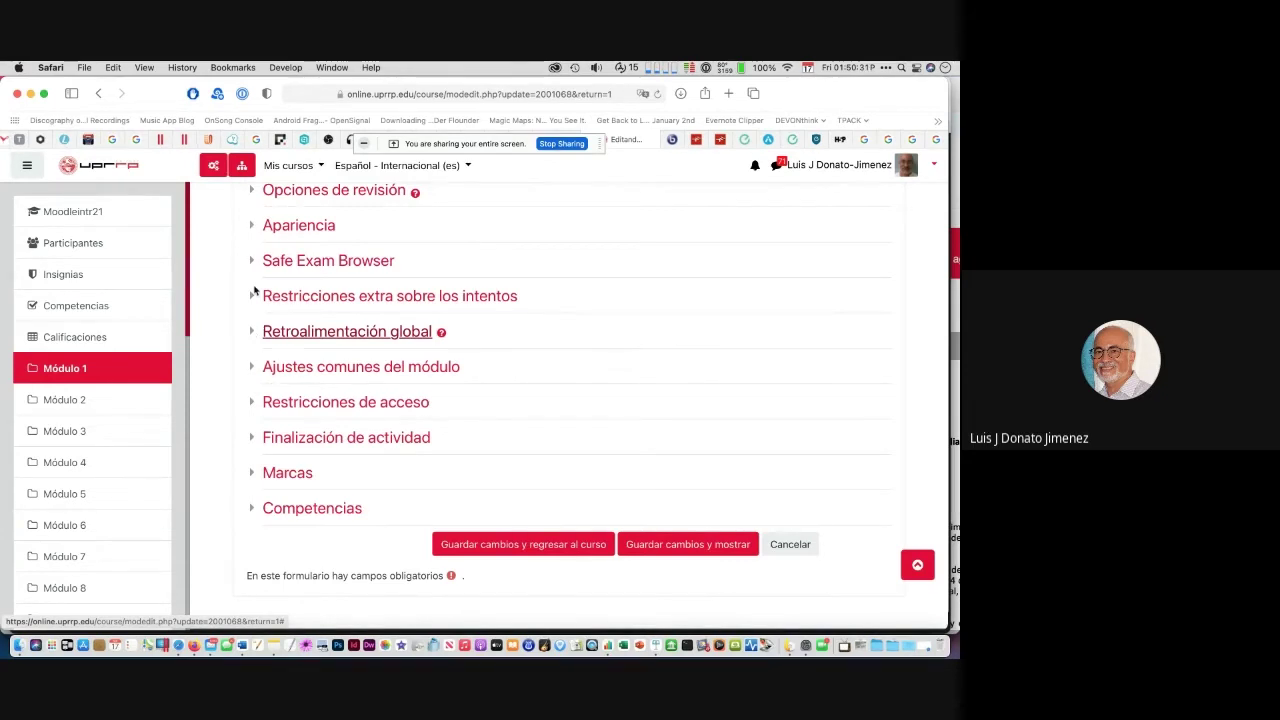
Step: Review all options in Restricciones extra sobre los intentos and the comment and grade-limit fields in Retroalimentación global, collapsing each section
left_click(254, 296)
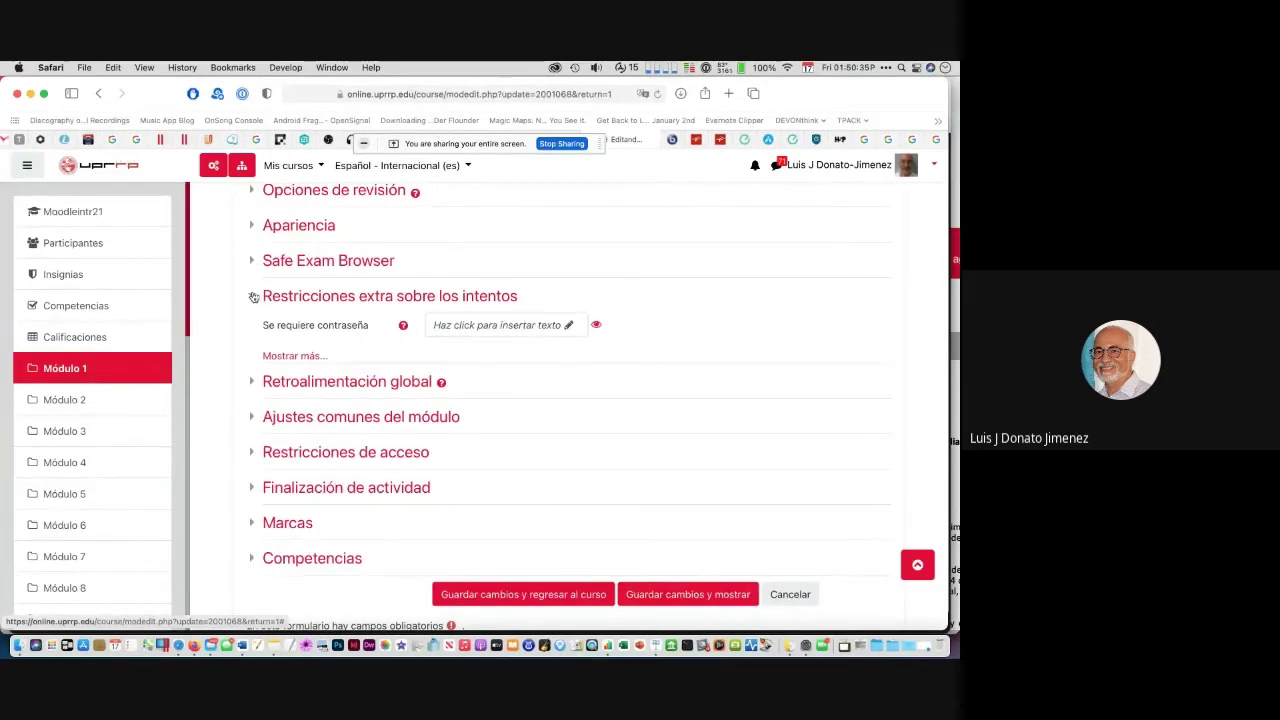
left_click(294, 356)
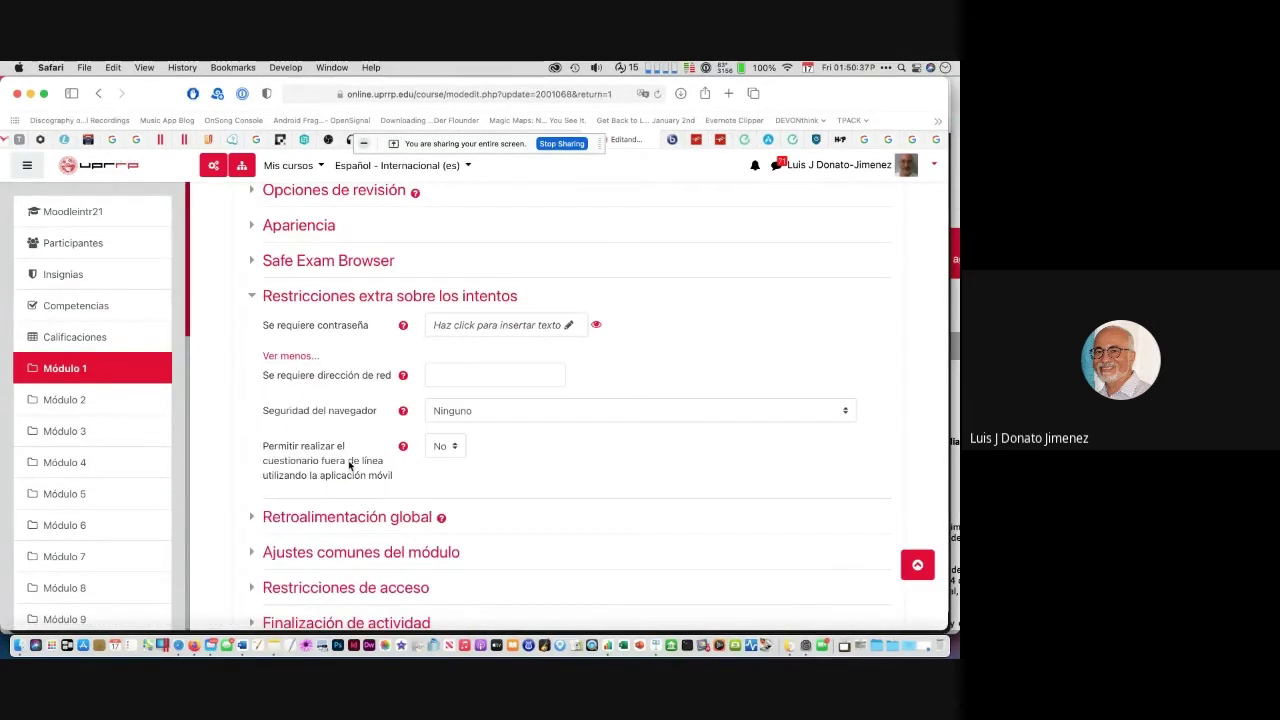
left_click(251, 297)
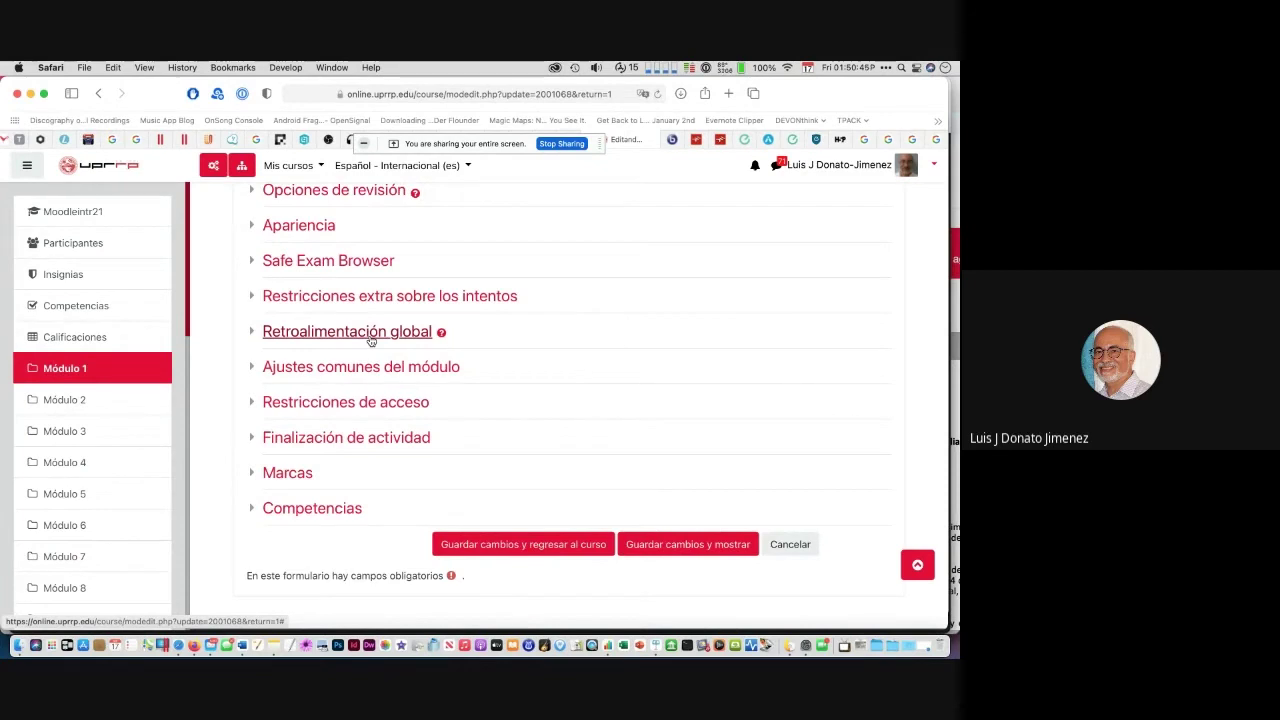
left_click(253, 333)
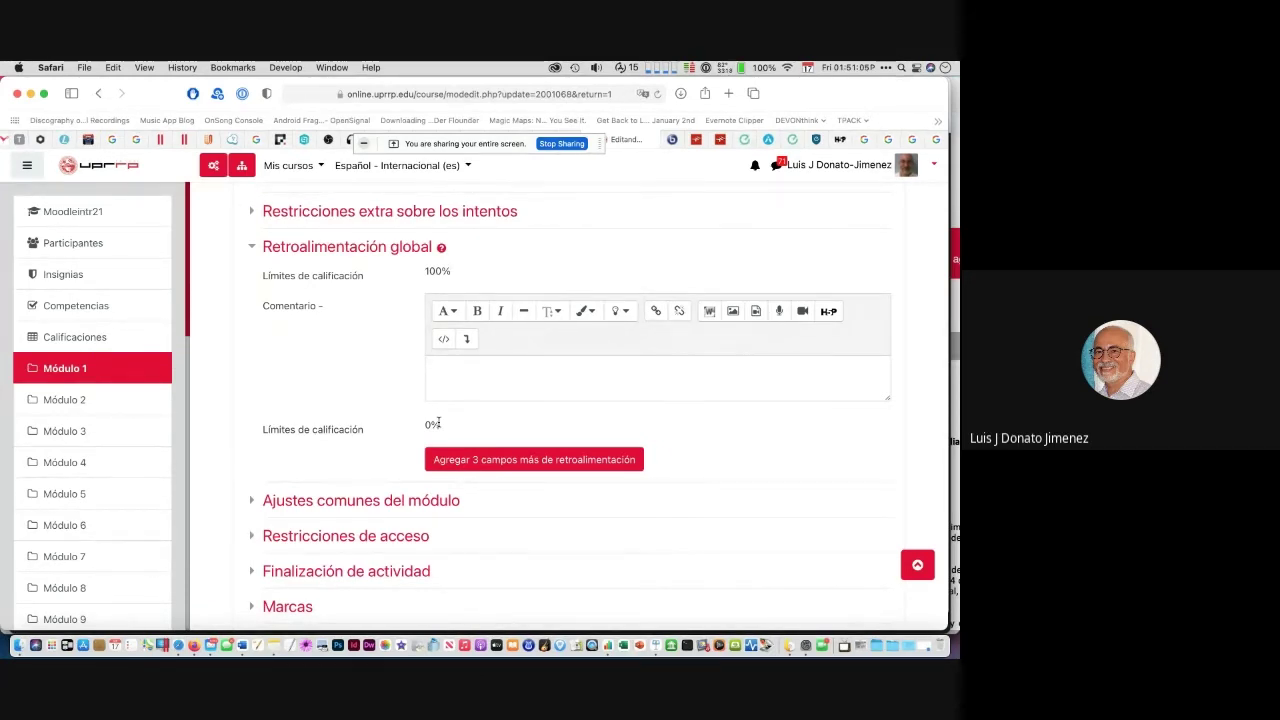
left_click(253, 248)
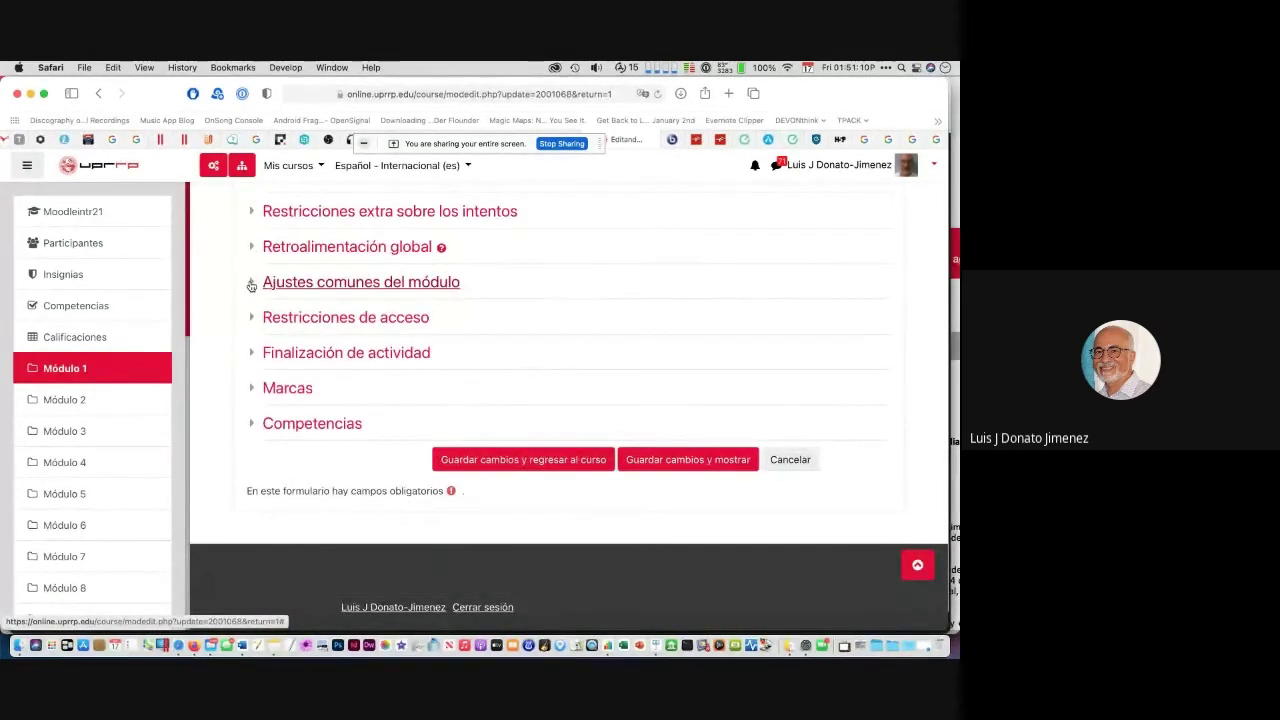
Step: Examine the Ajustes comunes del módulo options and recheck the quiz's opening and closing dates in Temporalización
left_click(251, 284)
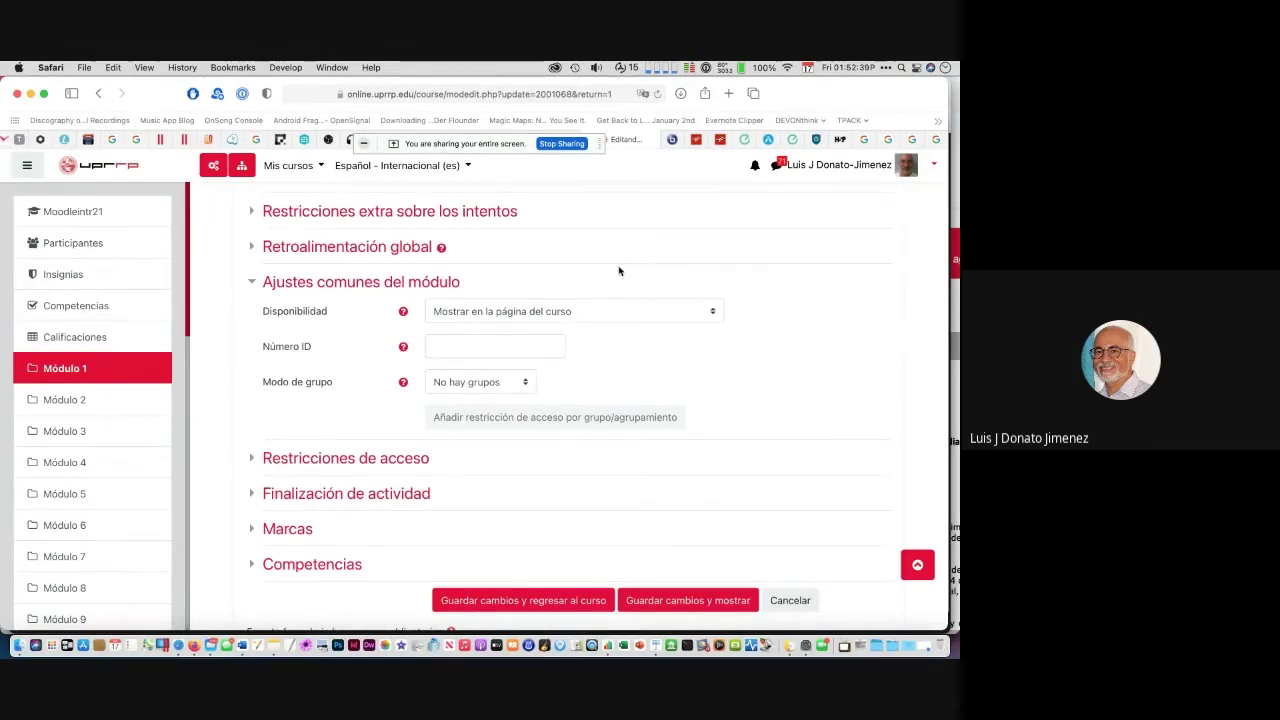
scroll(619, 270, "up", 5)
scroll(619, 270, "up", 5)
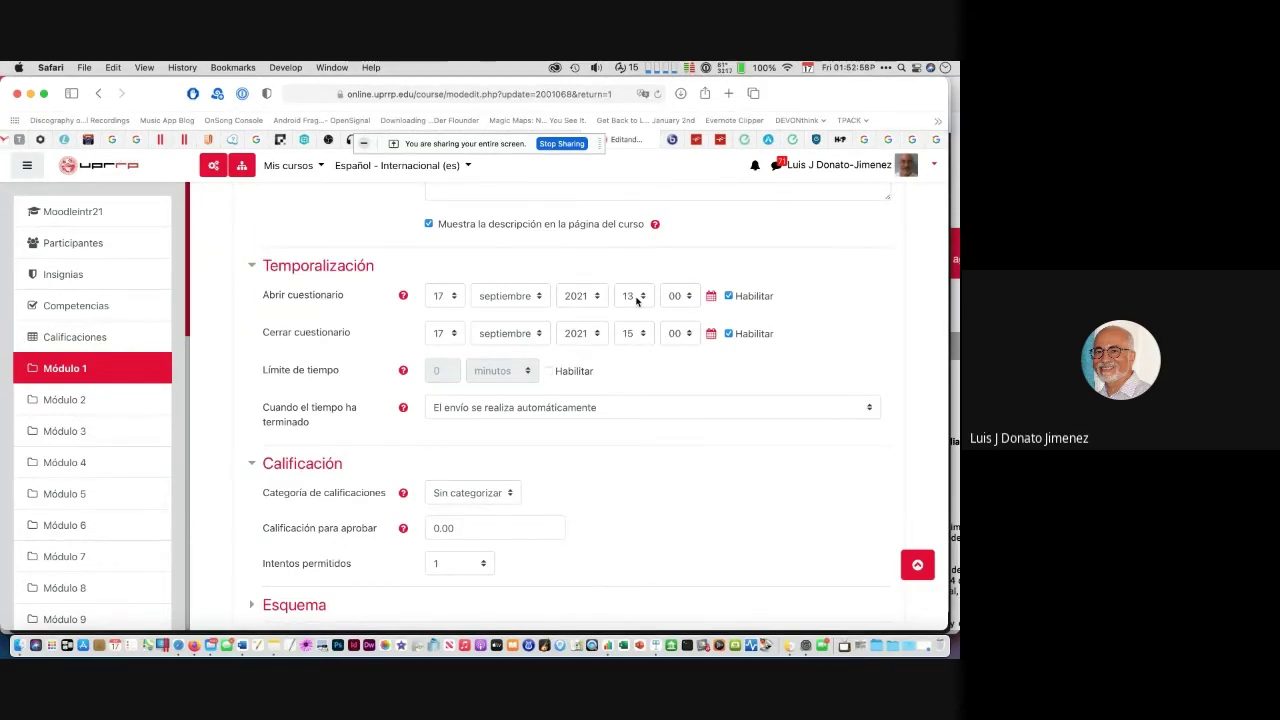
scroll(636, 298, "down", 10)
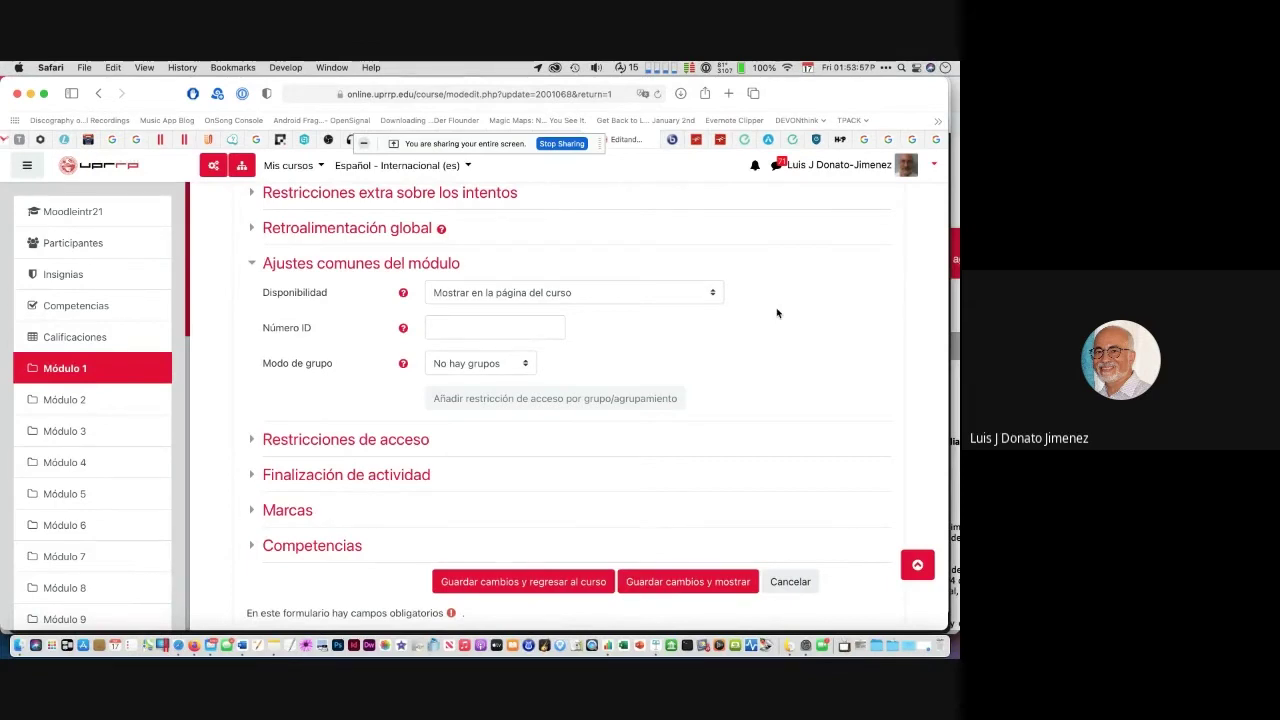
Step: Check the Google Meet chat, collapse Ajustes comunes del módulo, and look into the Restricciones de acceso section
key("super+Tab")
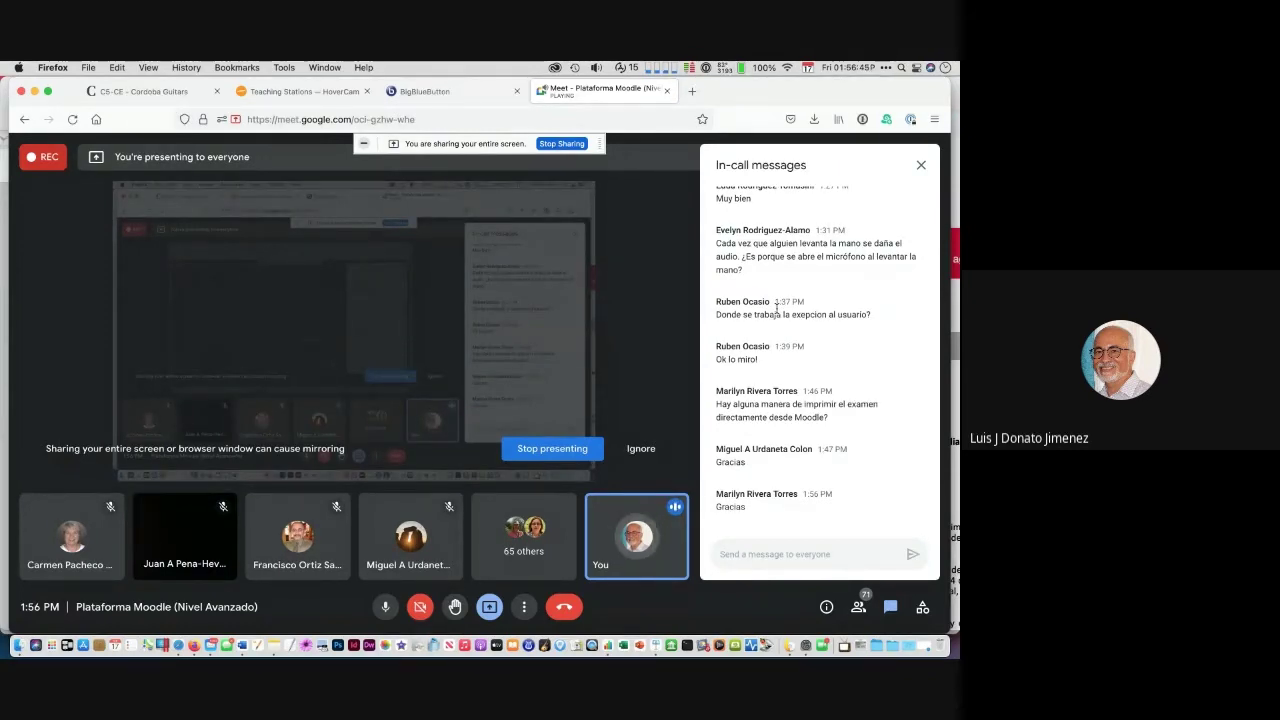
key("super+Tab")
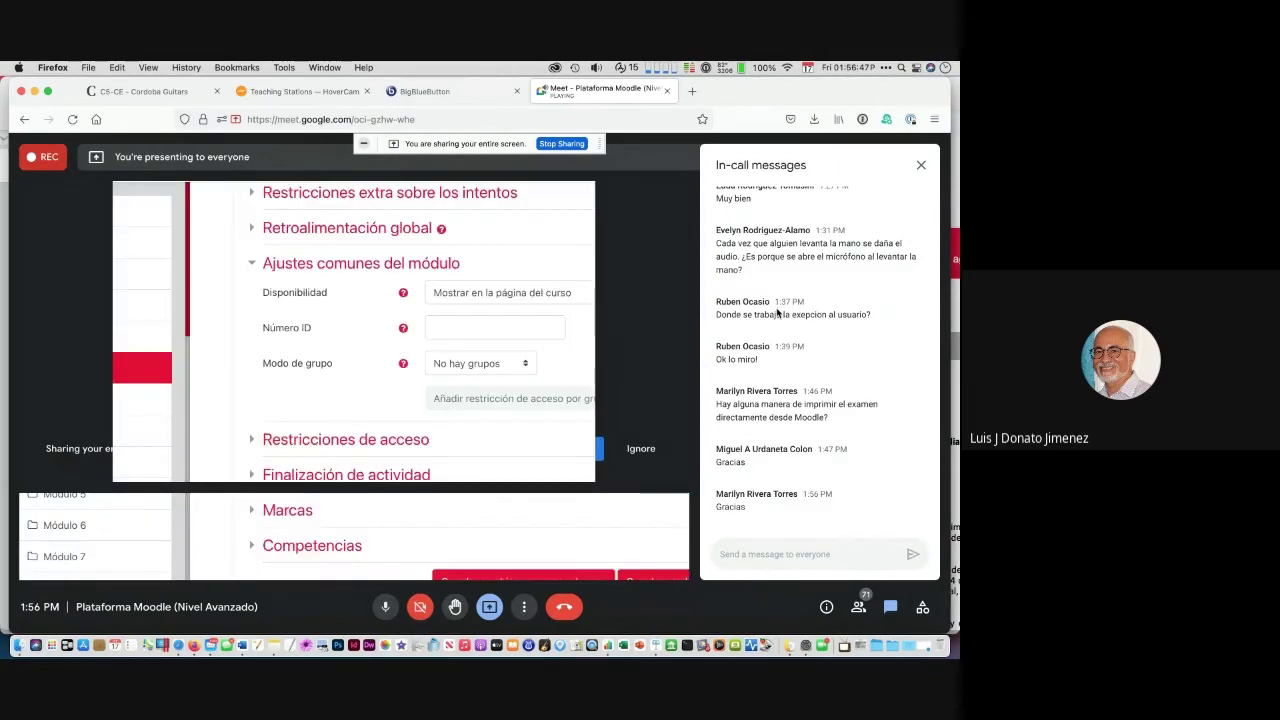
left_click(252, 263)
left_click(252, 300)
left_click(252, 300)
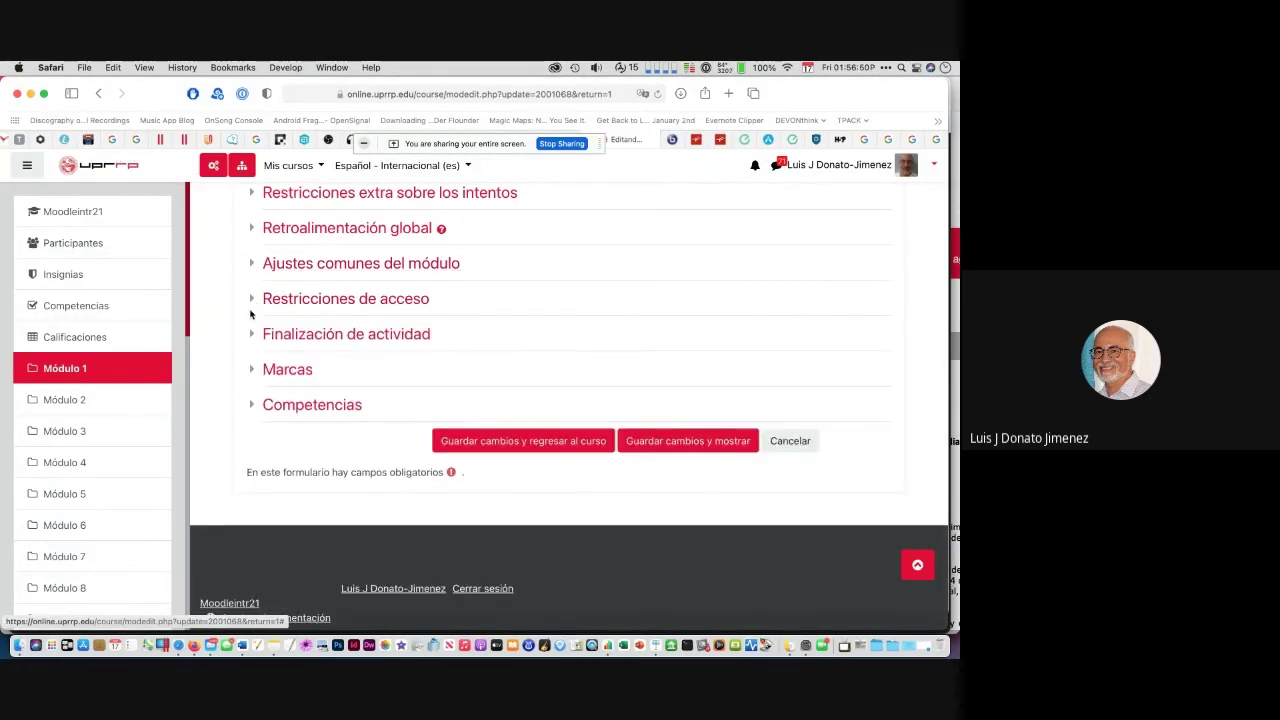
Step: Look into the Finalización de actividad and Marcas sections of the quiz settings, leaving both collapsed
left_click(251, 334)
left_click(251, 334)
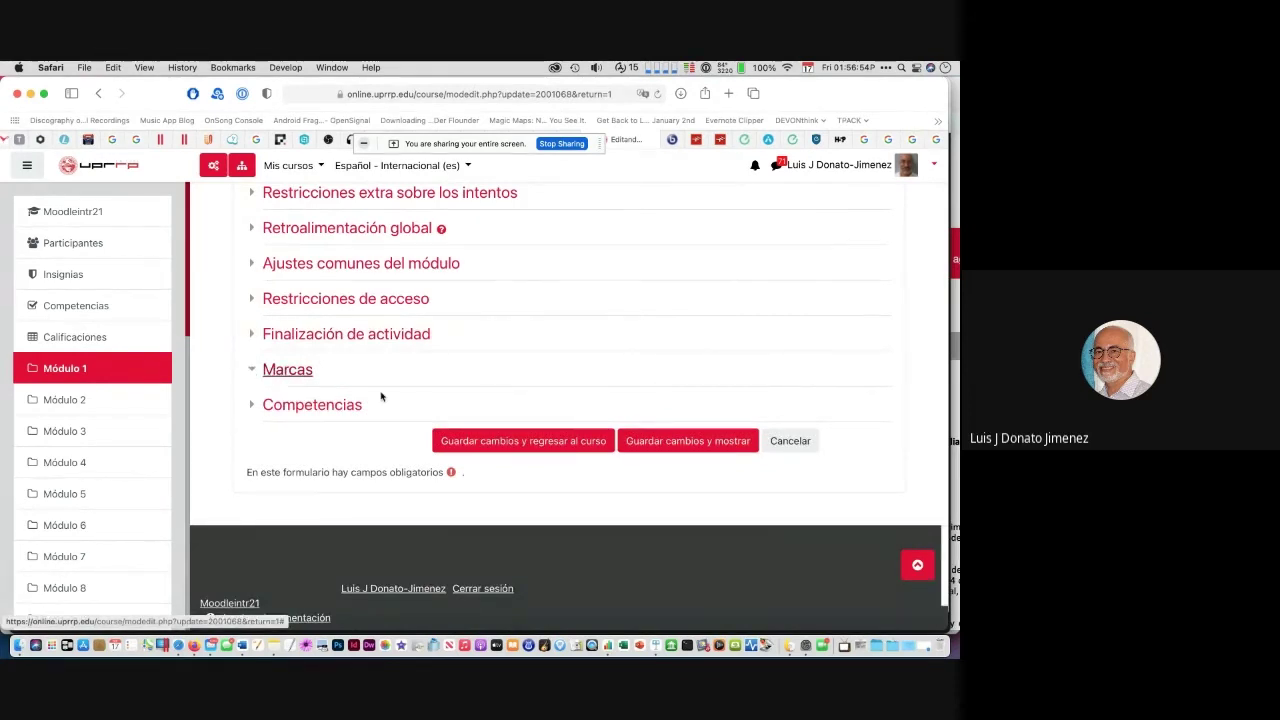
left_click(292, 374)
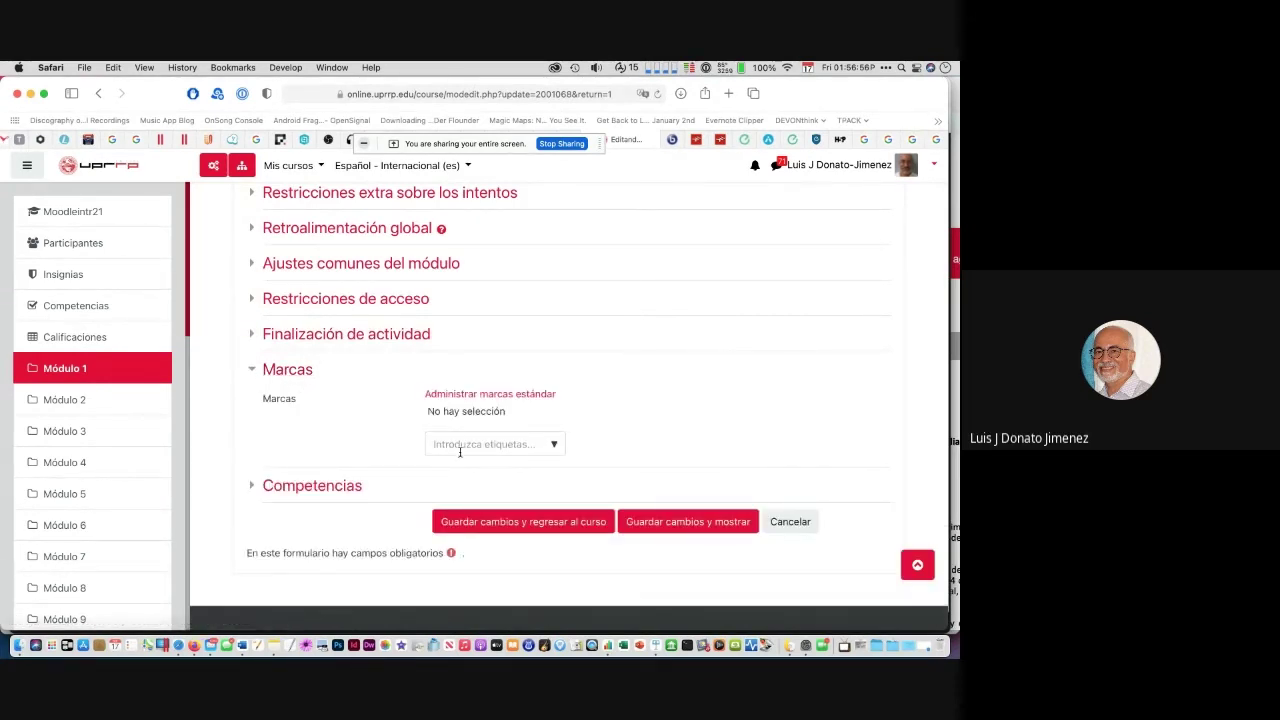
left_click(256, 370)
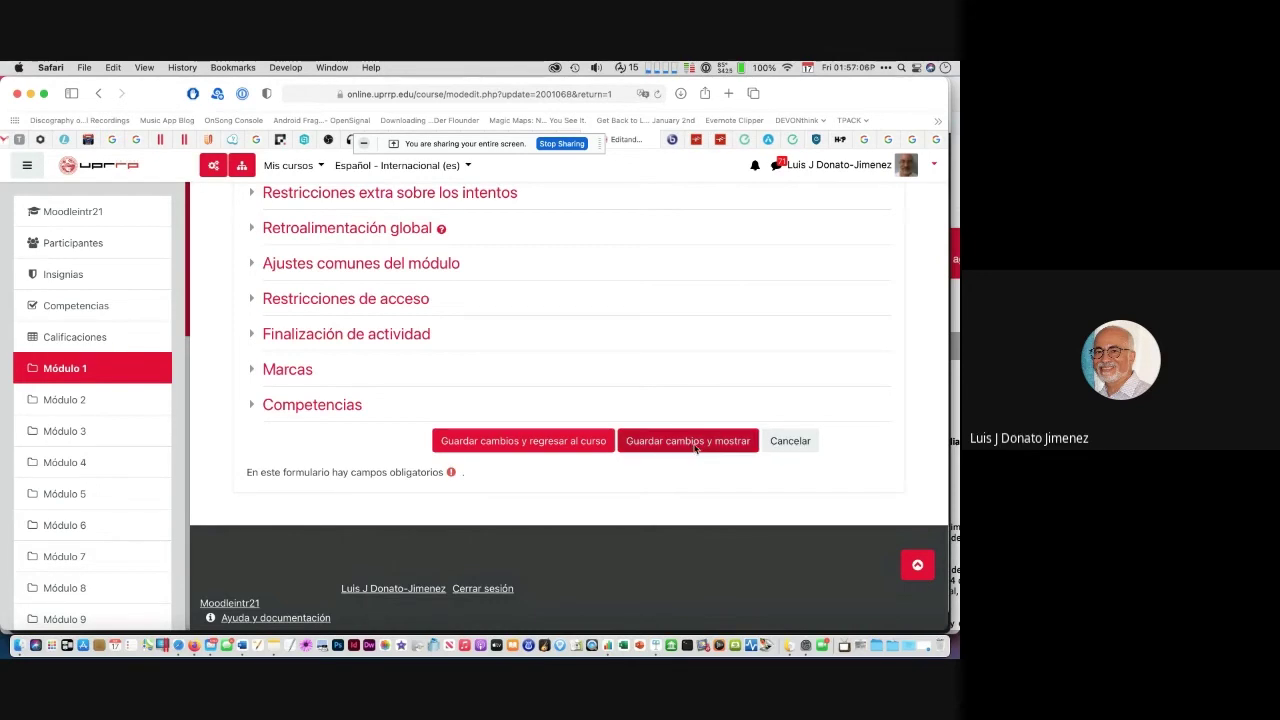
Step: Save the Examen 1 settings, display the quiz page and check the Google Meet chat for messages
left_click(695, 442)
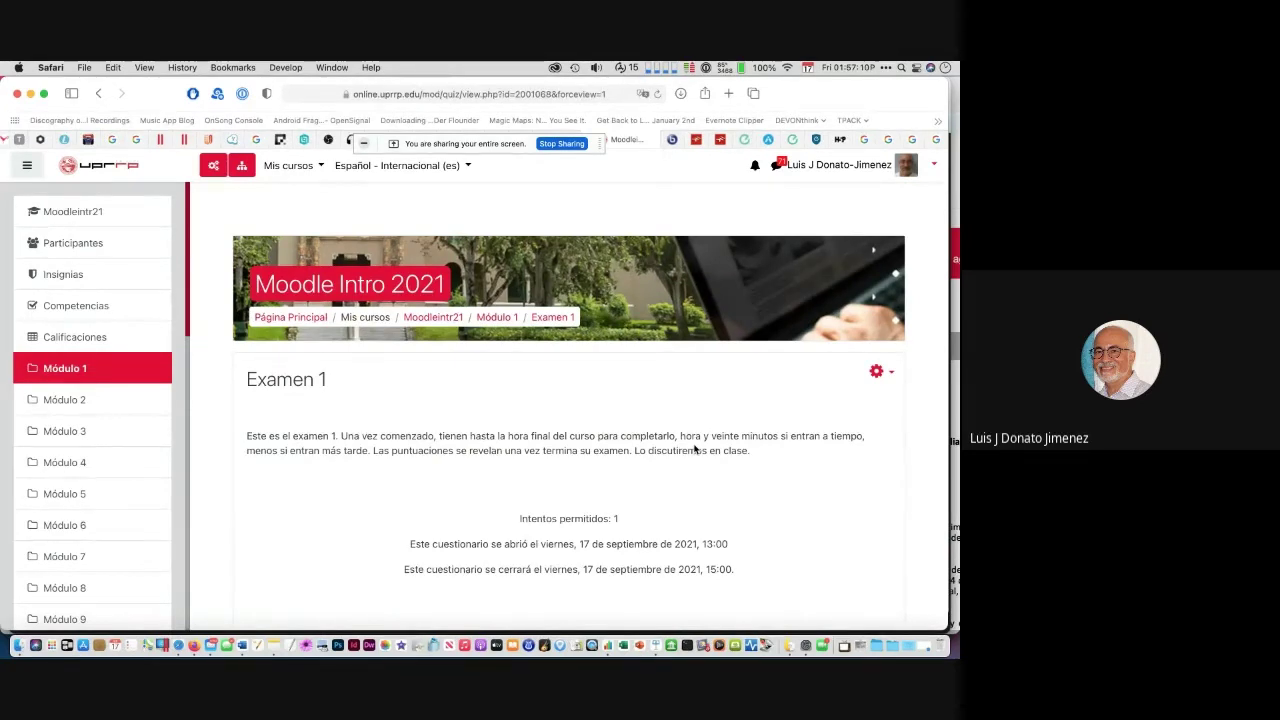
scroll(690, 448, "down", 2)
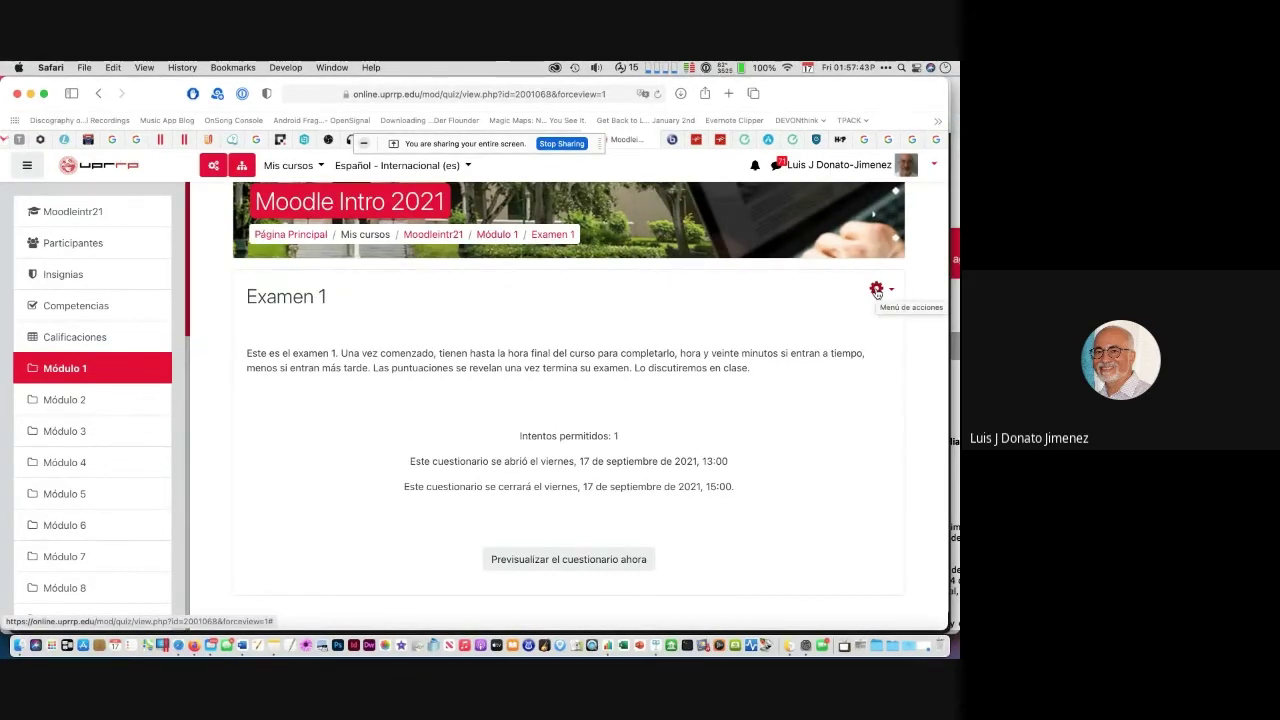
key("super+Tab")
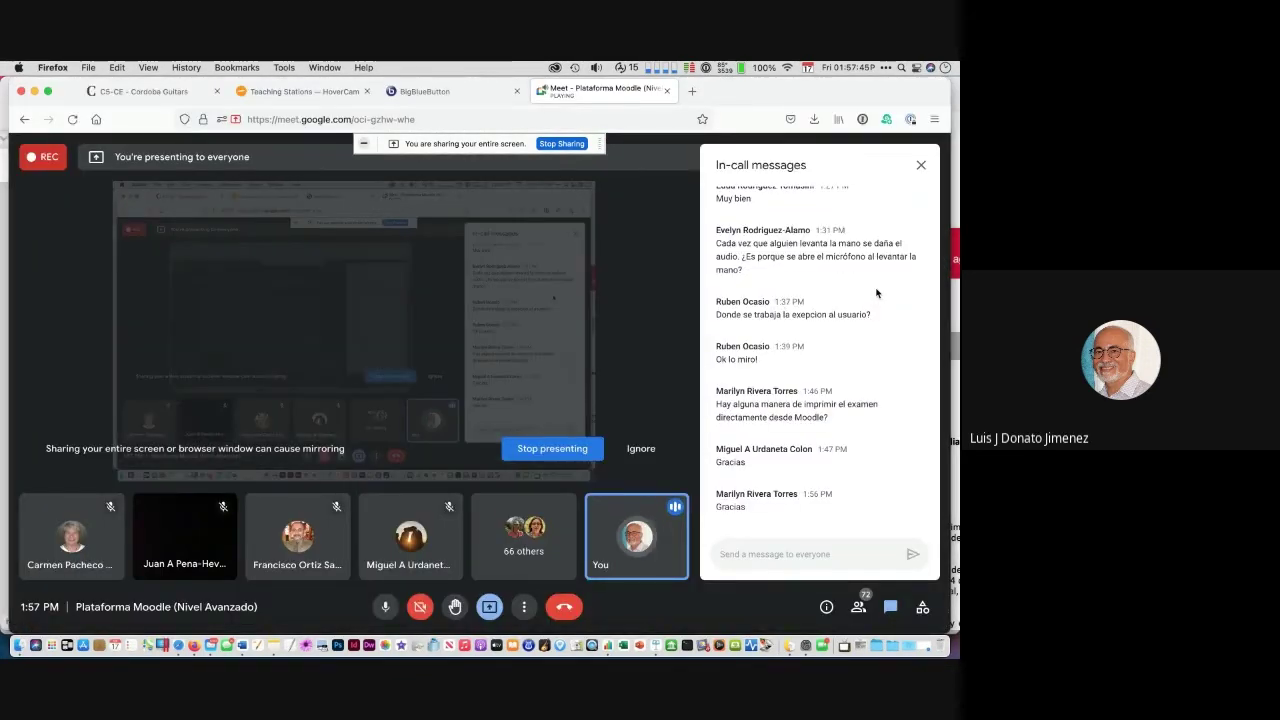
key("super+Tab")
Step: Start a new user exception for Examen 1 and choose Student Test Account 1 as the overridden user
left_click(876, 289)
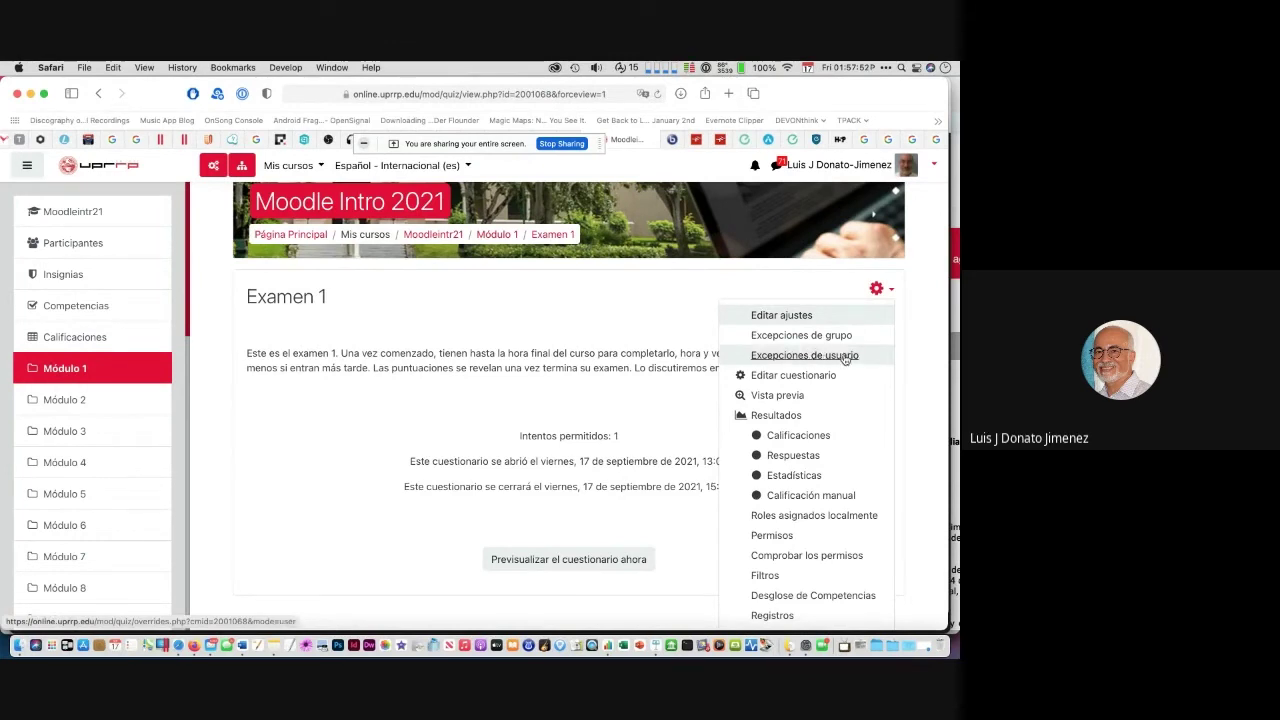
left_click(815, 357)
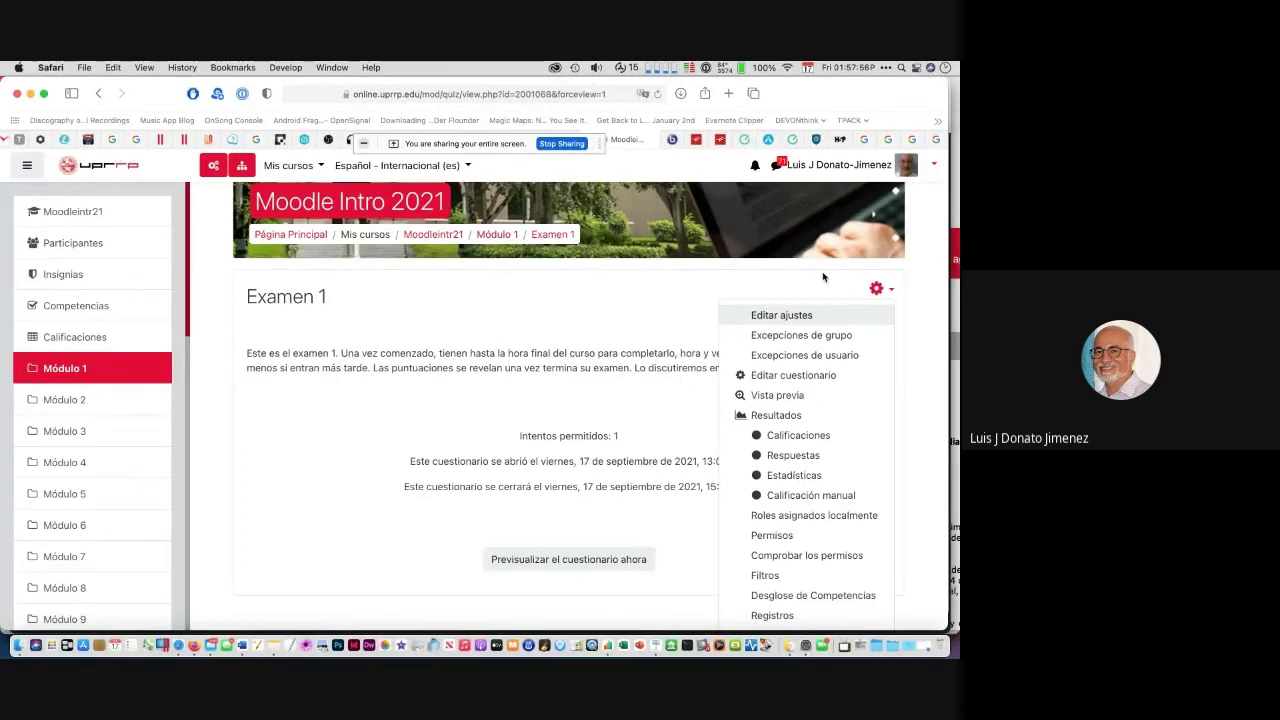
left_click(874, 289)
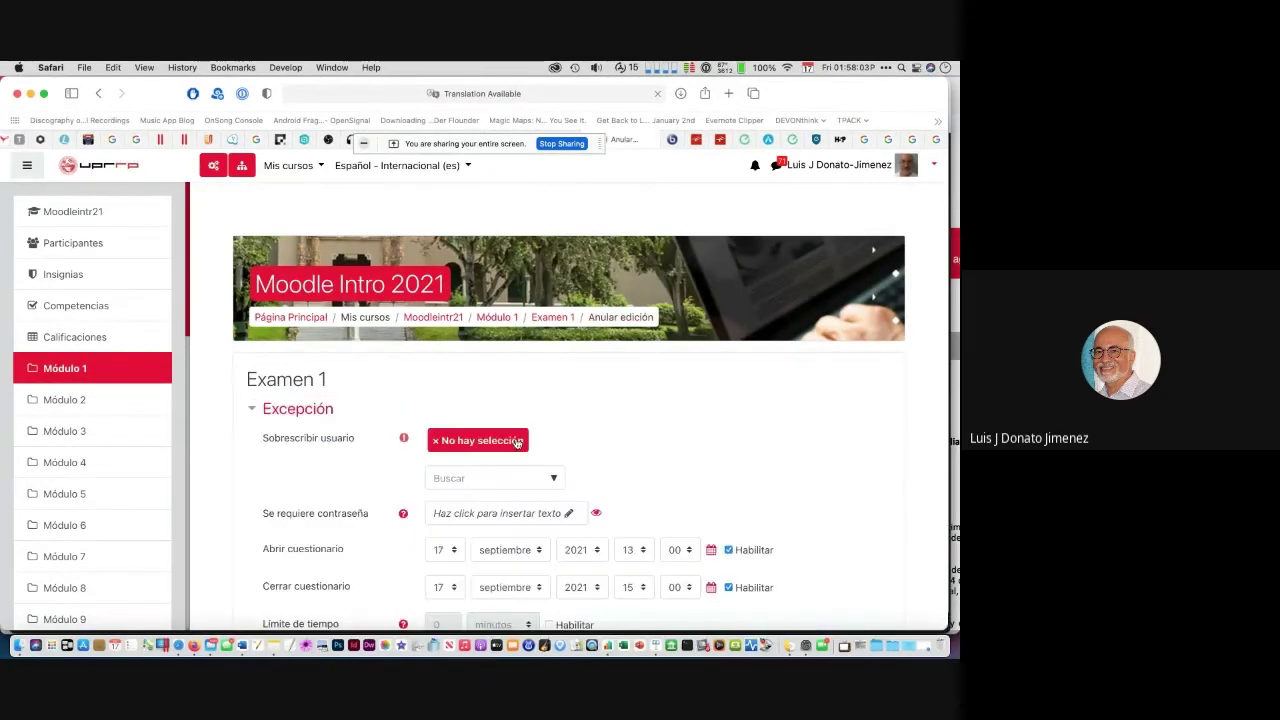
left_click(450, 479)
type("sy")
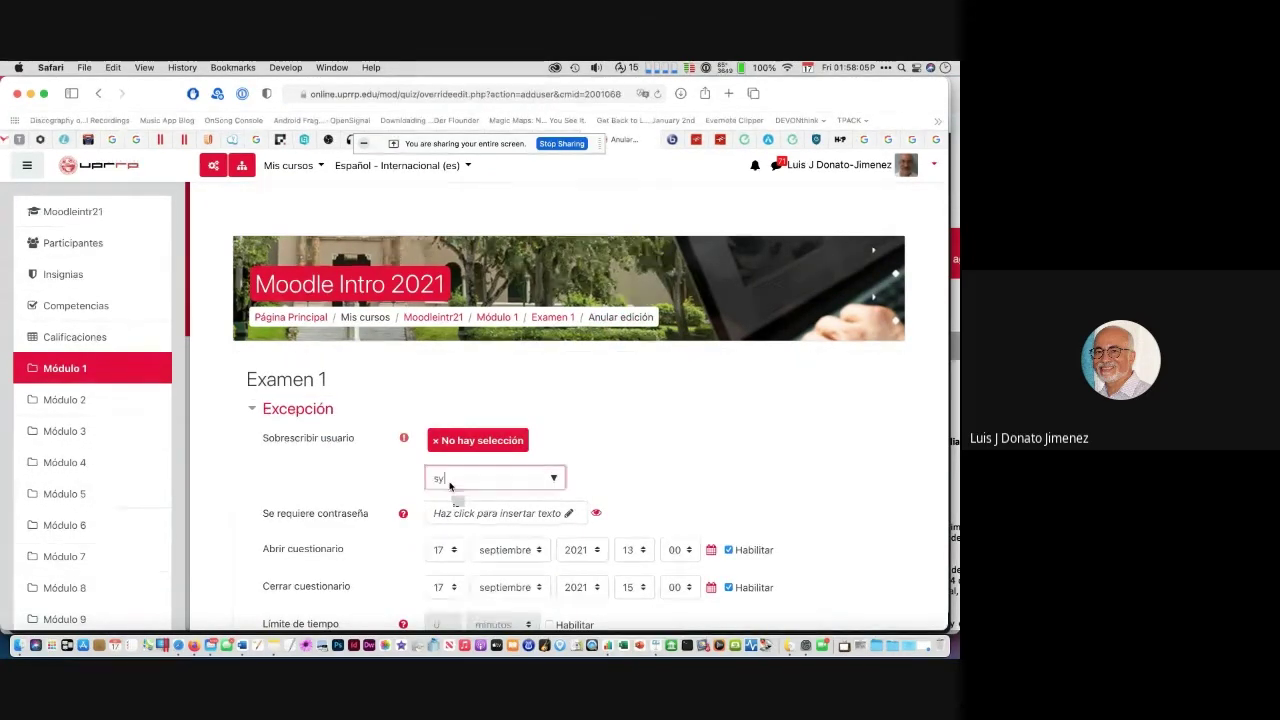
key("BackSpace")
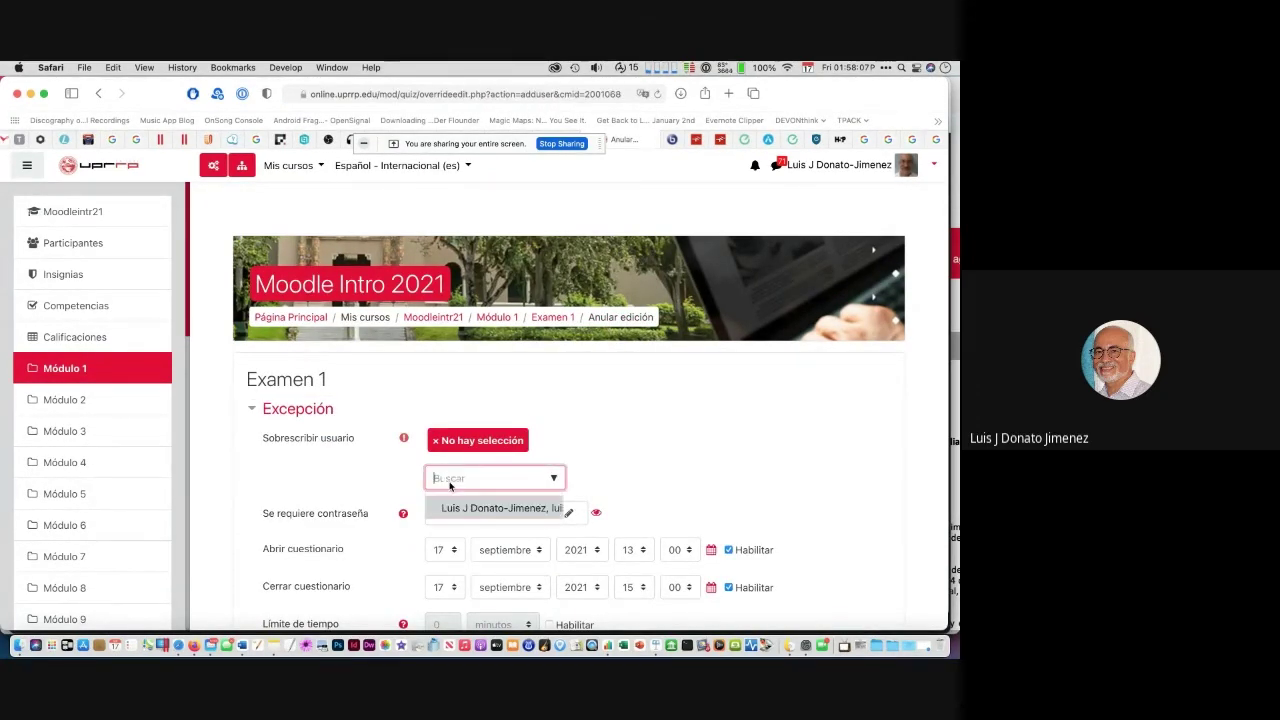
type("t")
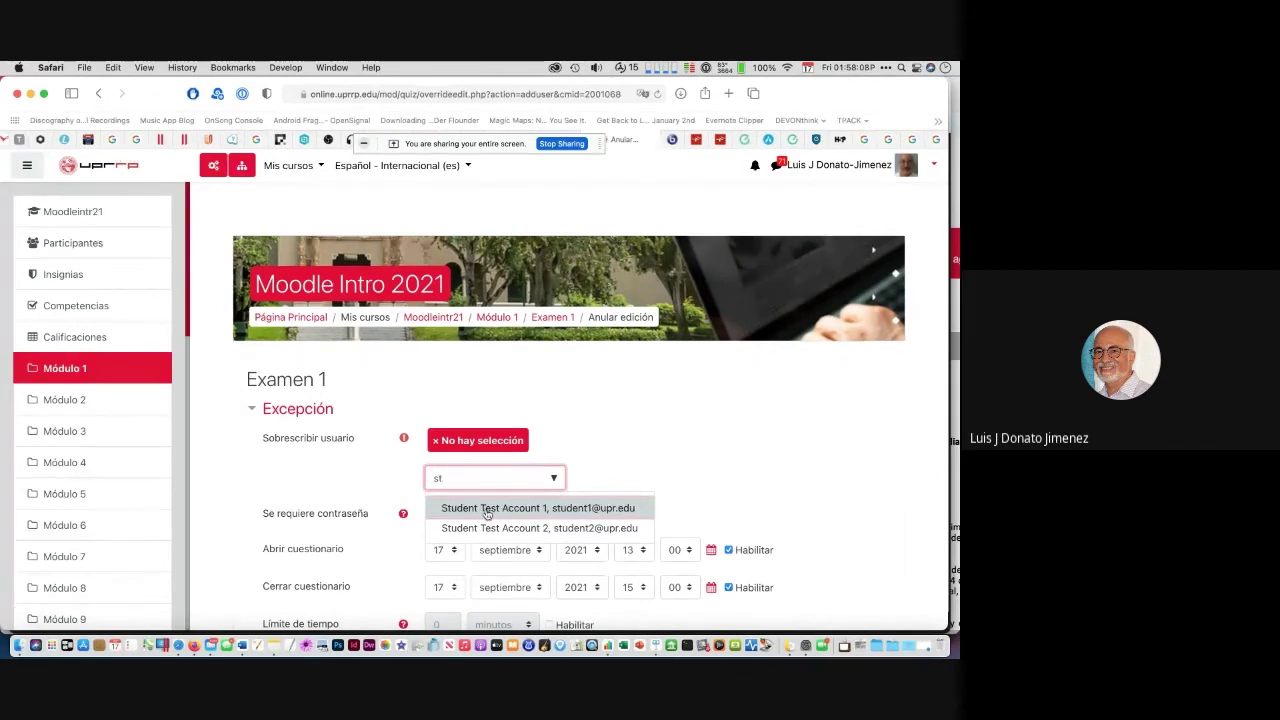
left_click(541, 507)
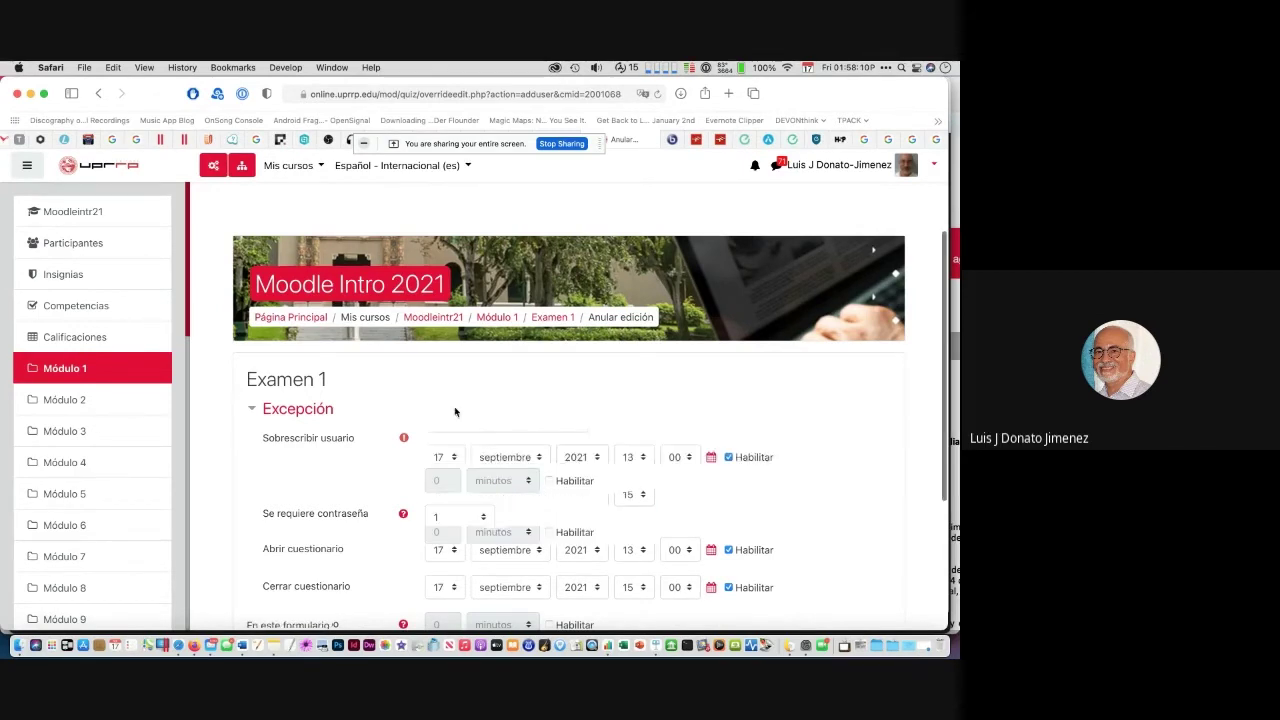
Step: Set the exception's Cerrar cuestionario hour to 16 and save the exception
scroll(450, 460, "down", 3)
left_click(447, 512)
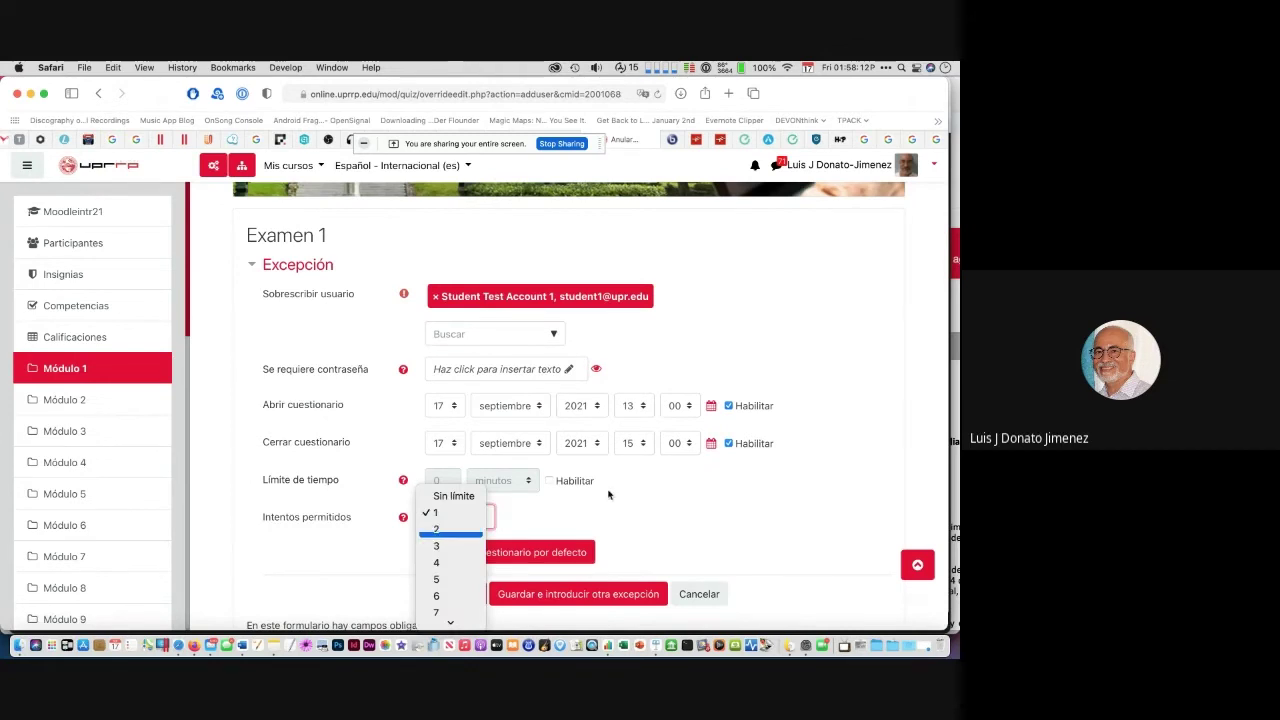
left_click(643, 440)
left_click(643, 440)
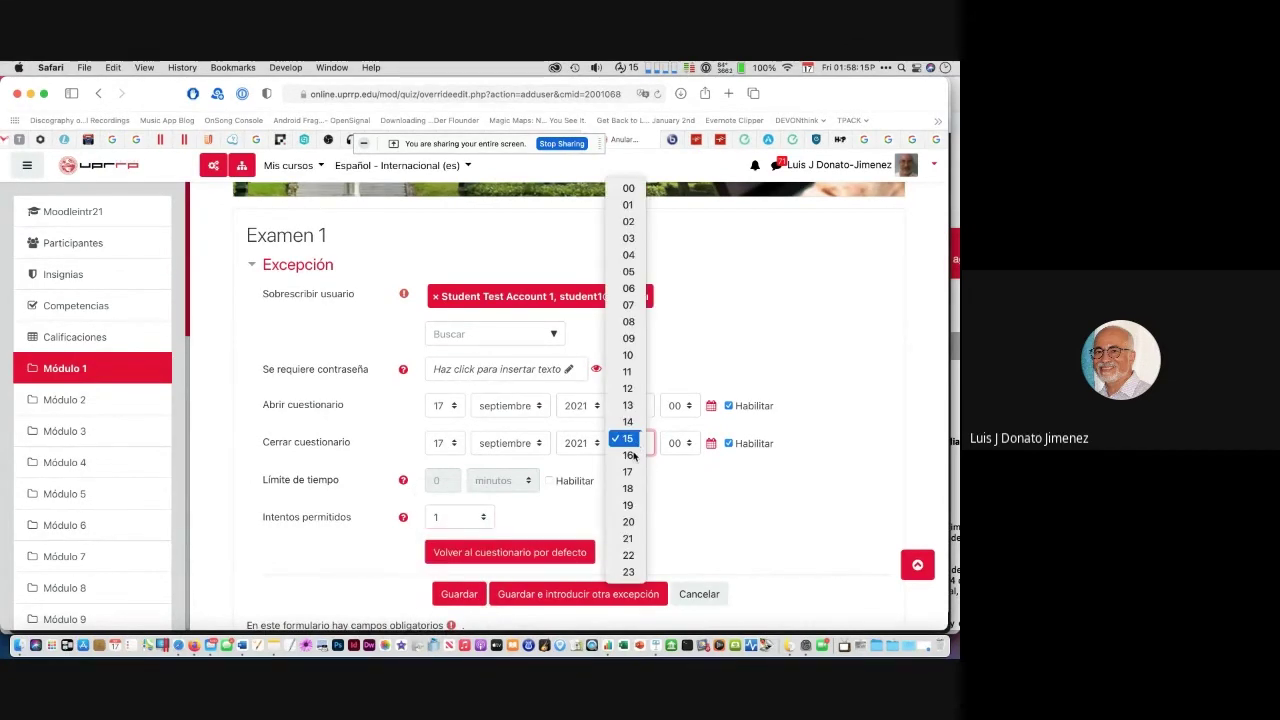
left_click(622, 452)
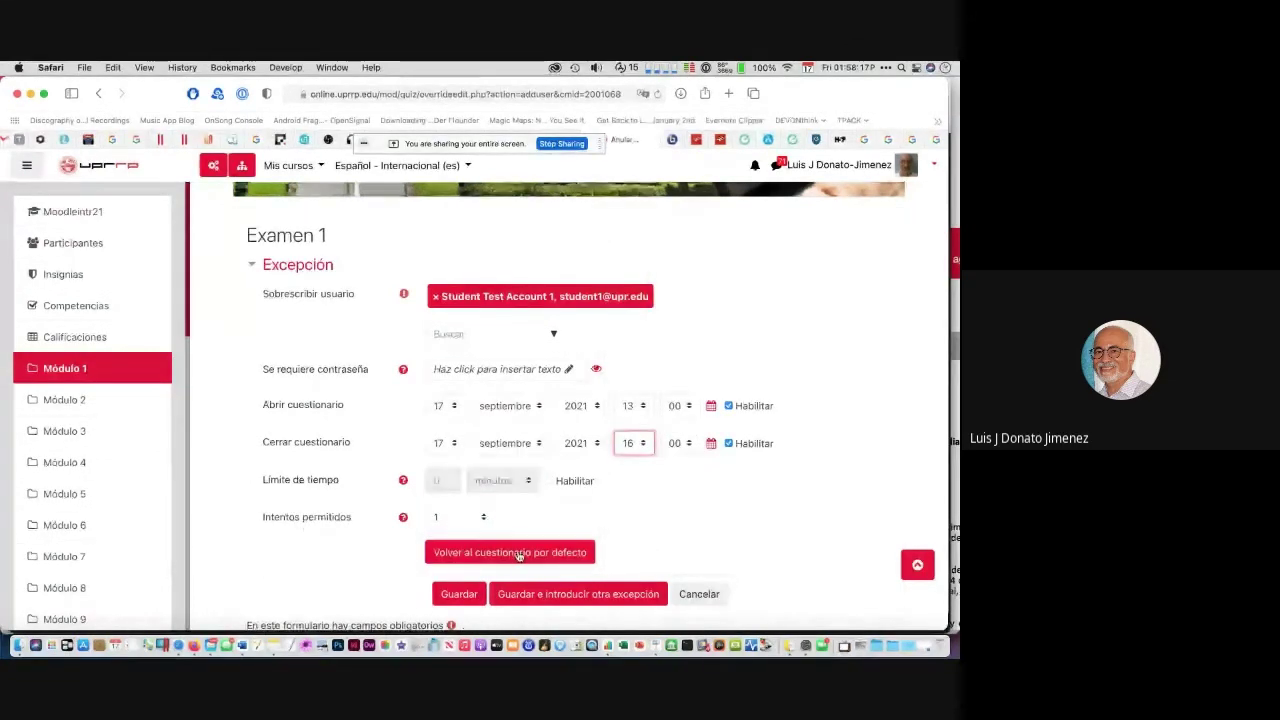
left_click(458, 595)
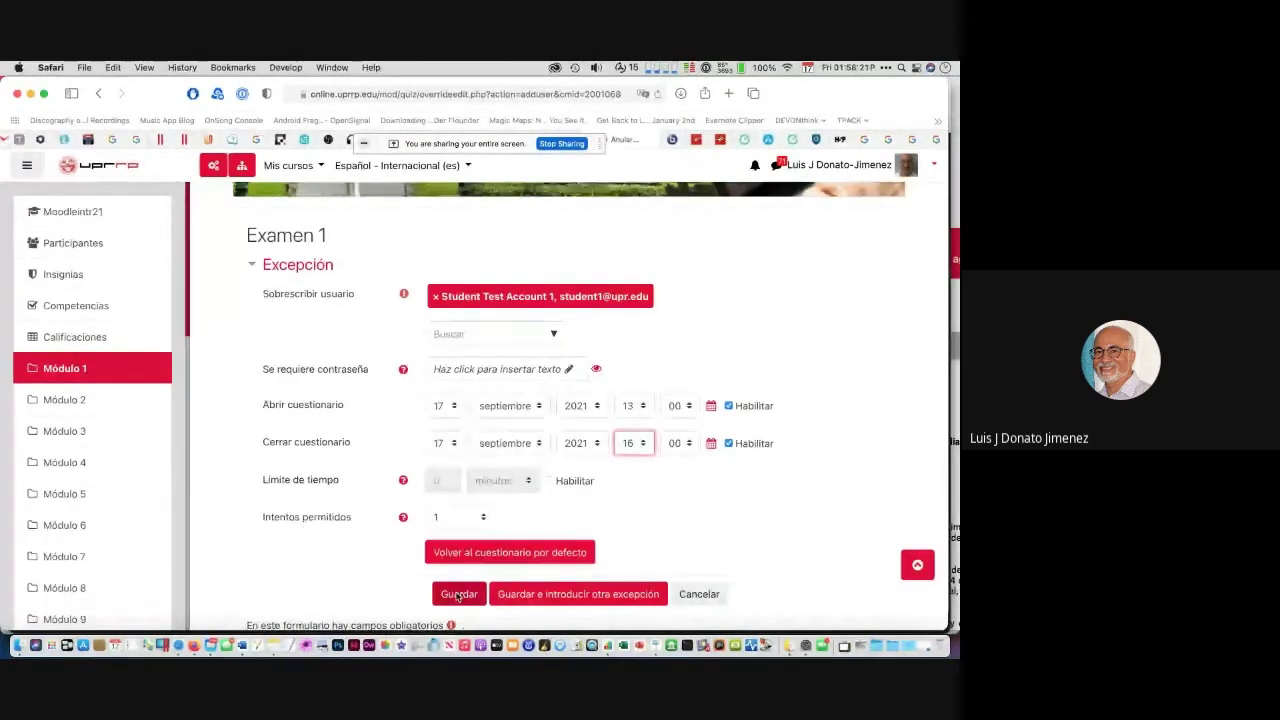
Step: Return from the user exceptions list to Examen 1 and open Editar cuestionario
scroll(455, 597, "down", 2)
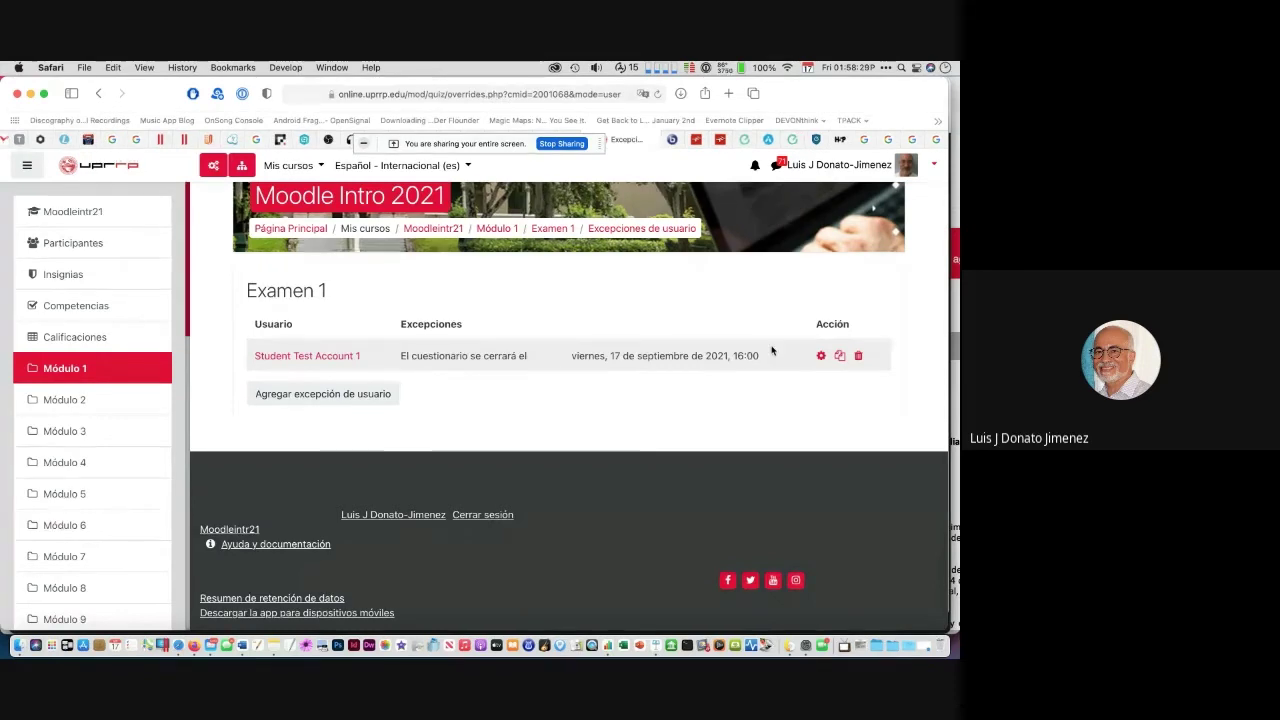
left_click(553, 229)
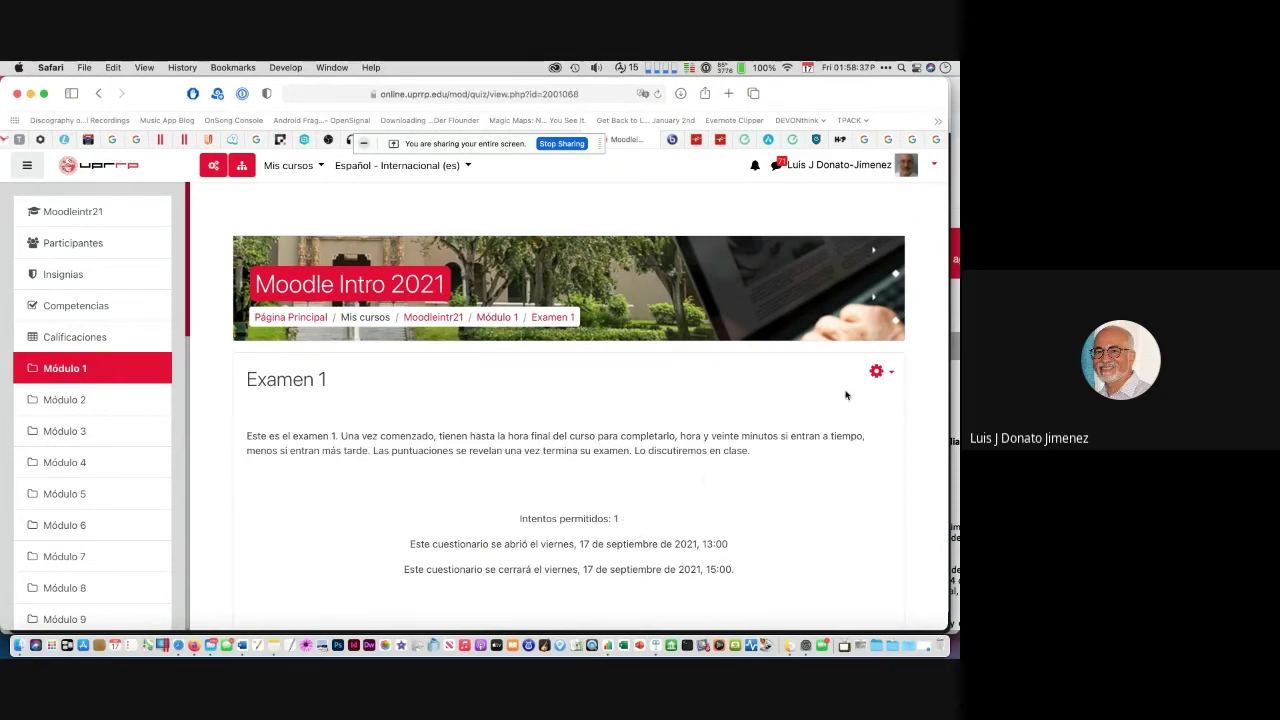
left_click(877, 372)
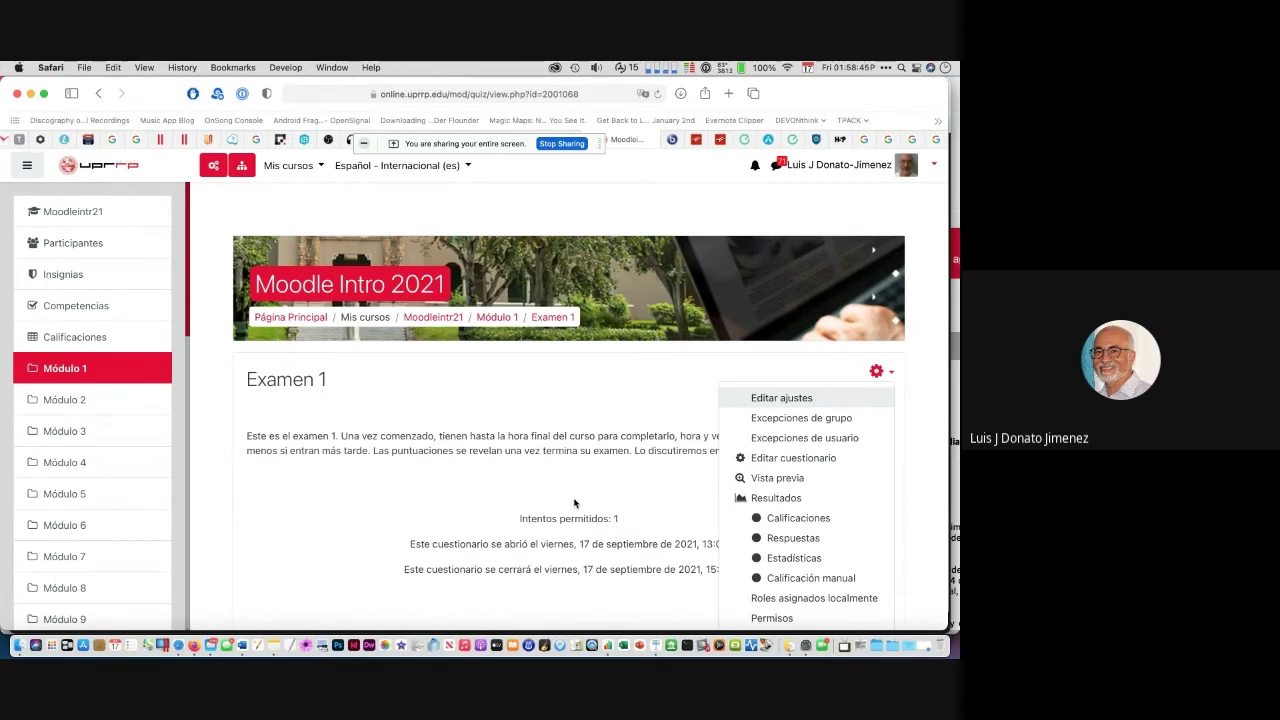
left_click(802, 460)
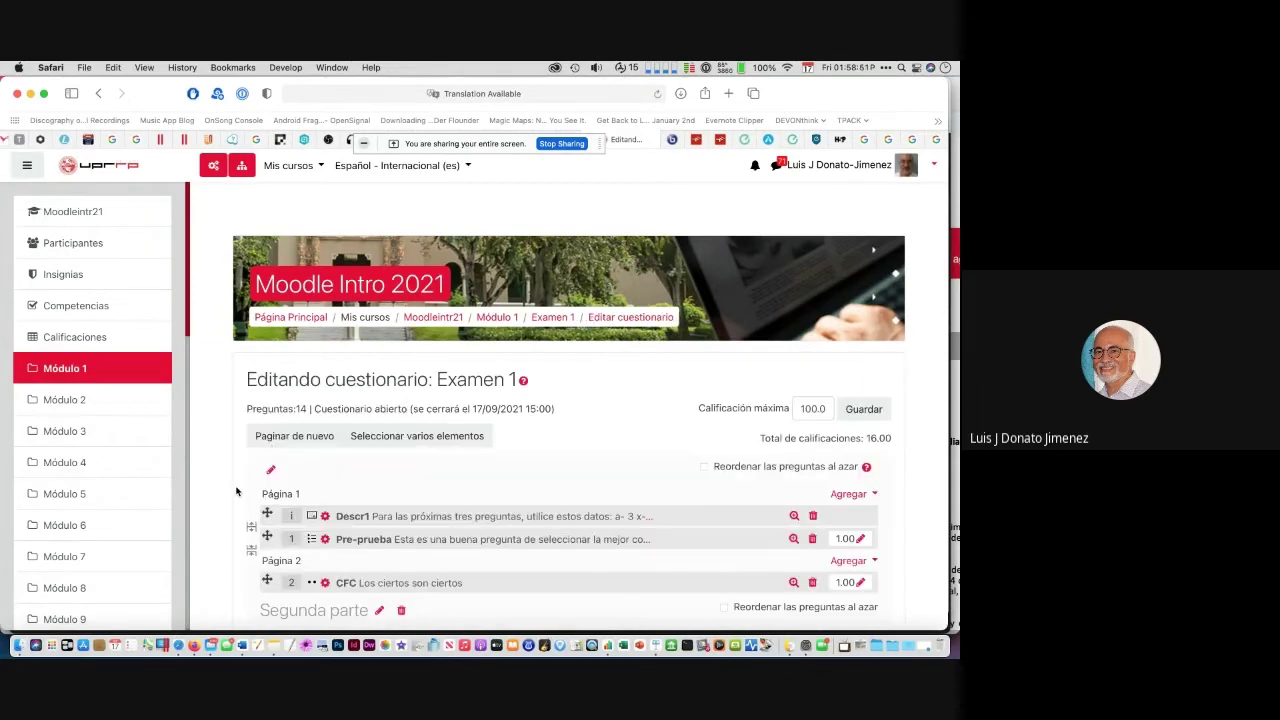
Step: Examine the Examen 1 question list, covering the question types, page divisions, marks and the Segunda parte section
scroll(221, 516, "down", 3)
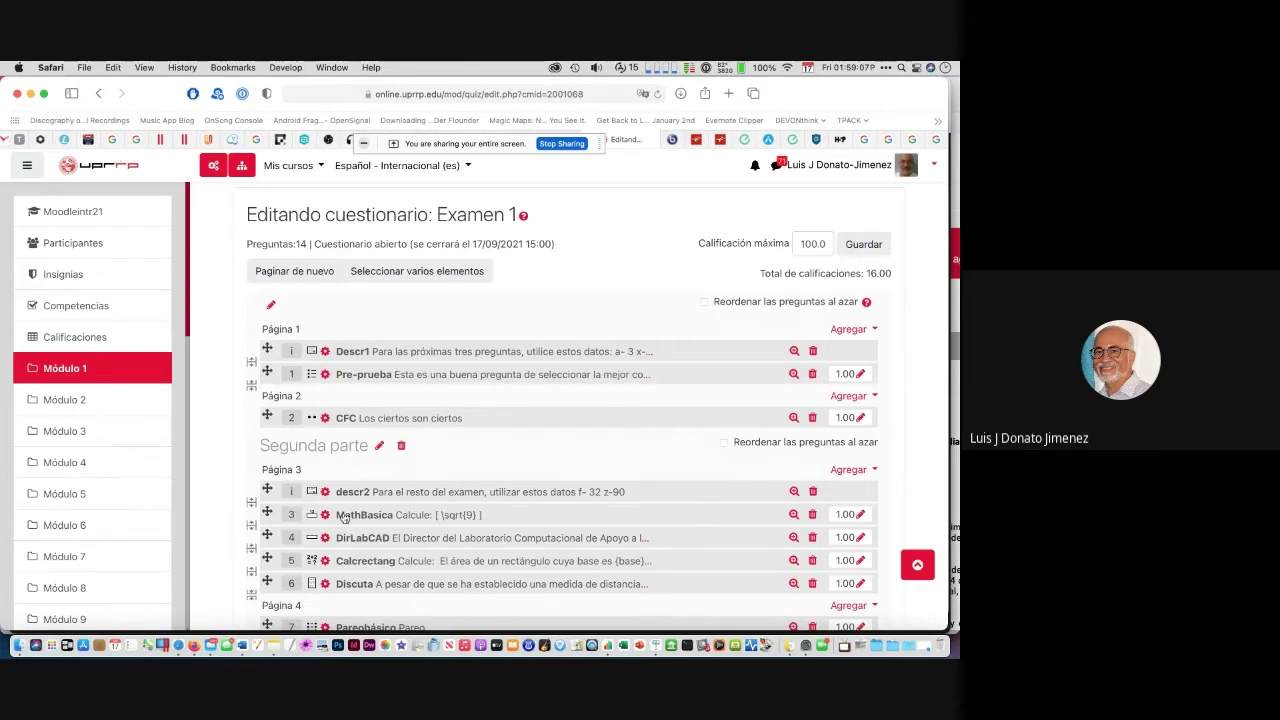
scroll(460, 424, "down", 2)
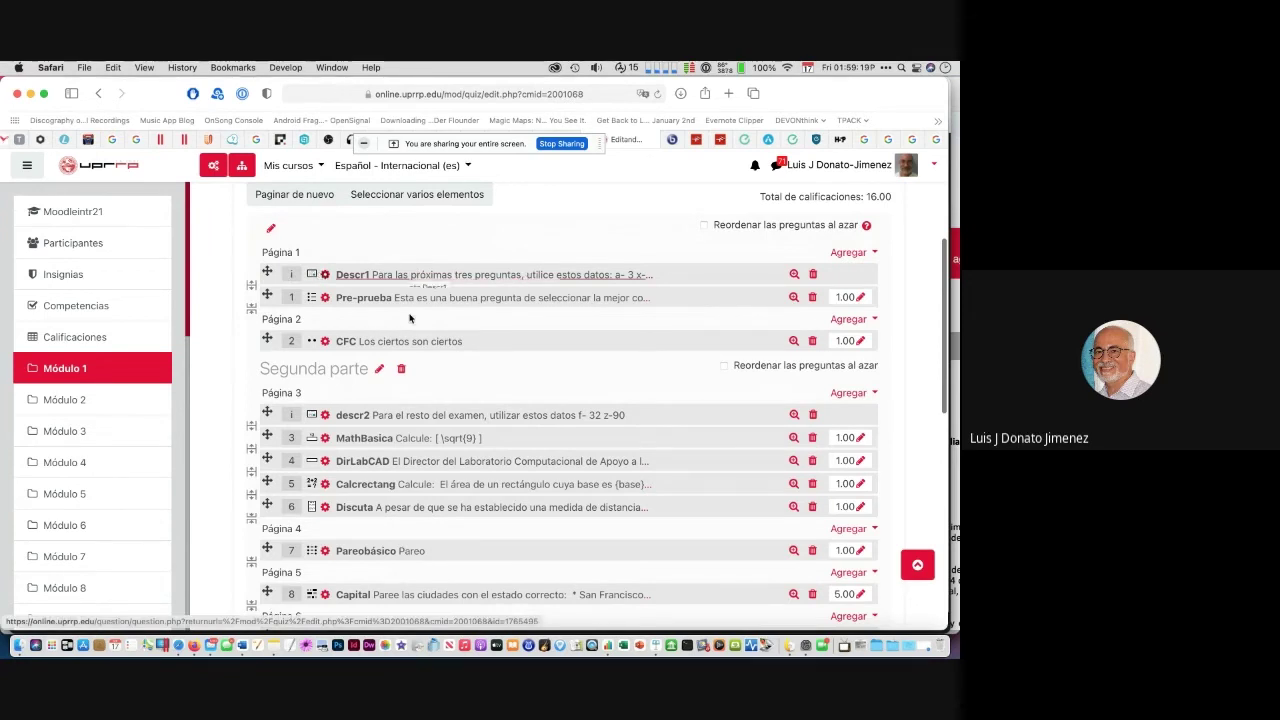
scroll(316, 250, "down", 2)
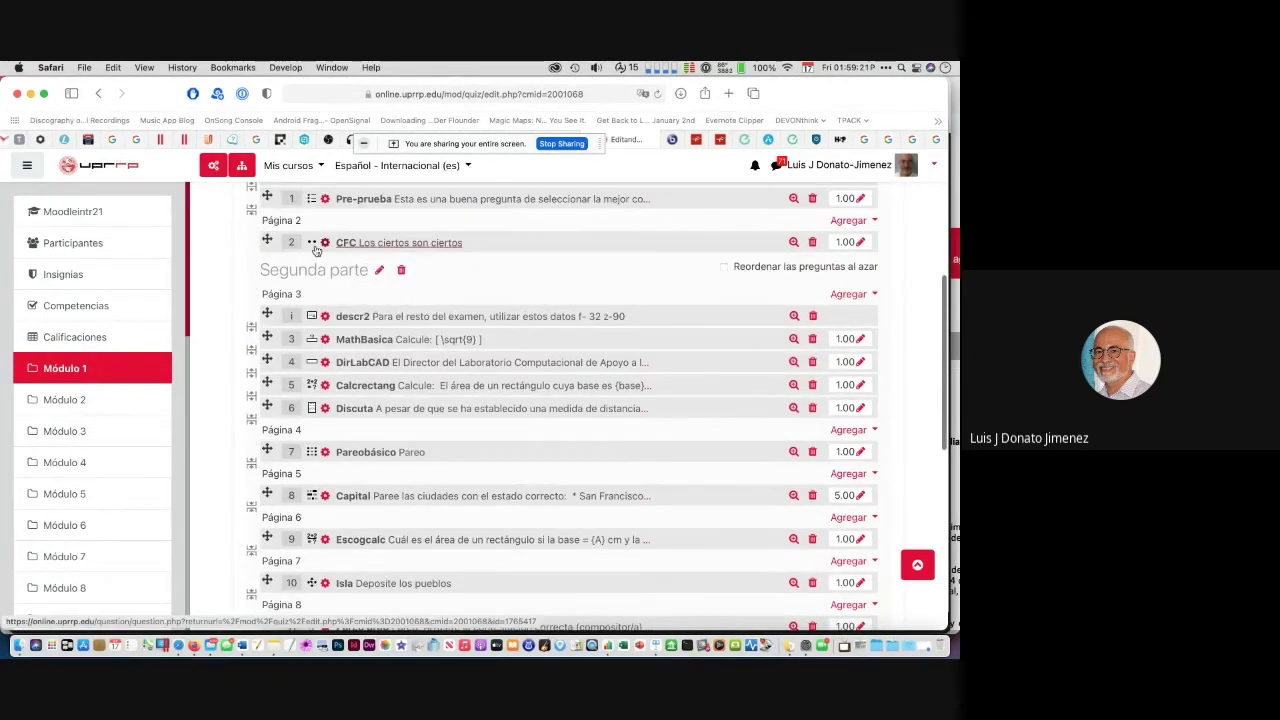
scroll(310, 330, "down", 1)
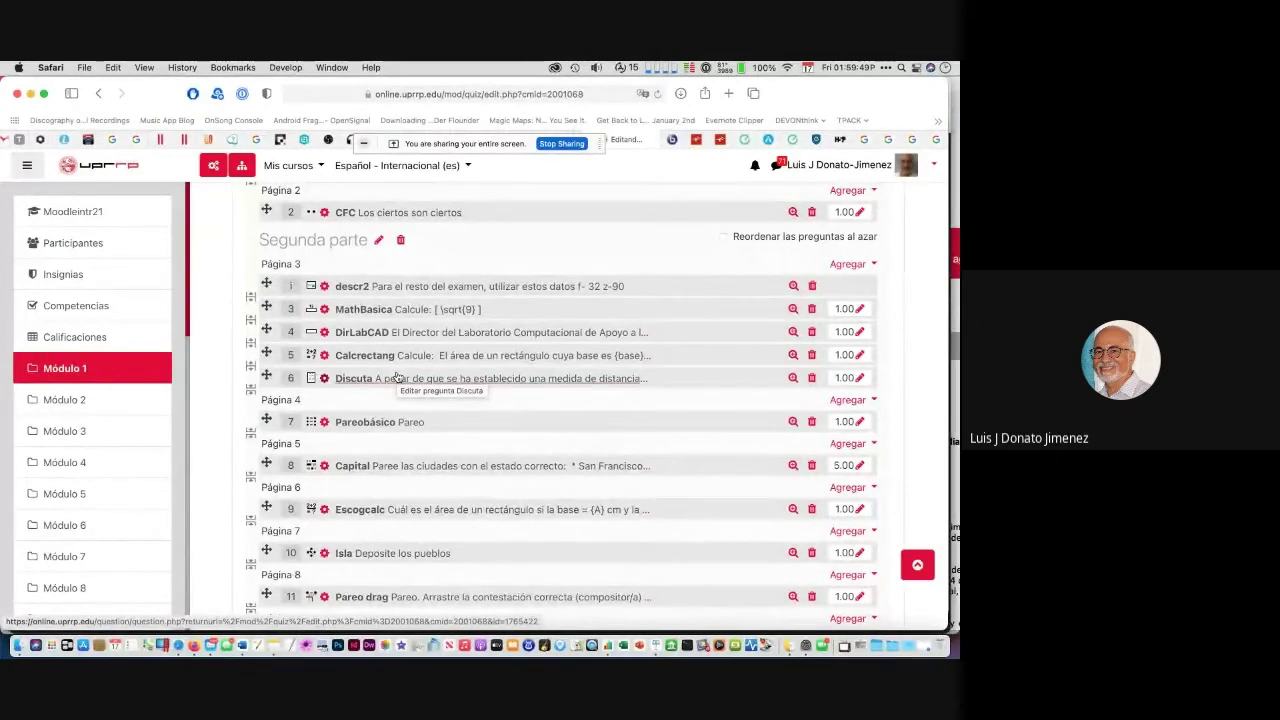
scroll(397, 378, "up", 2)
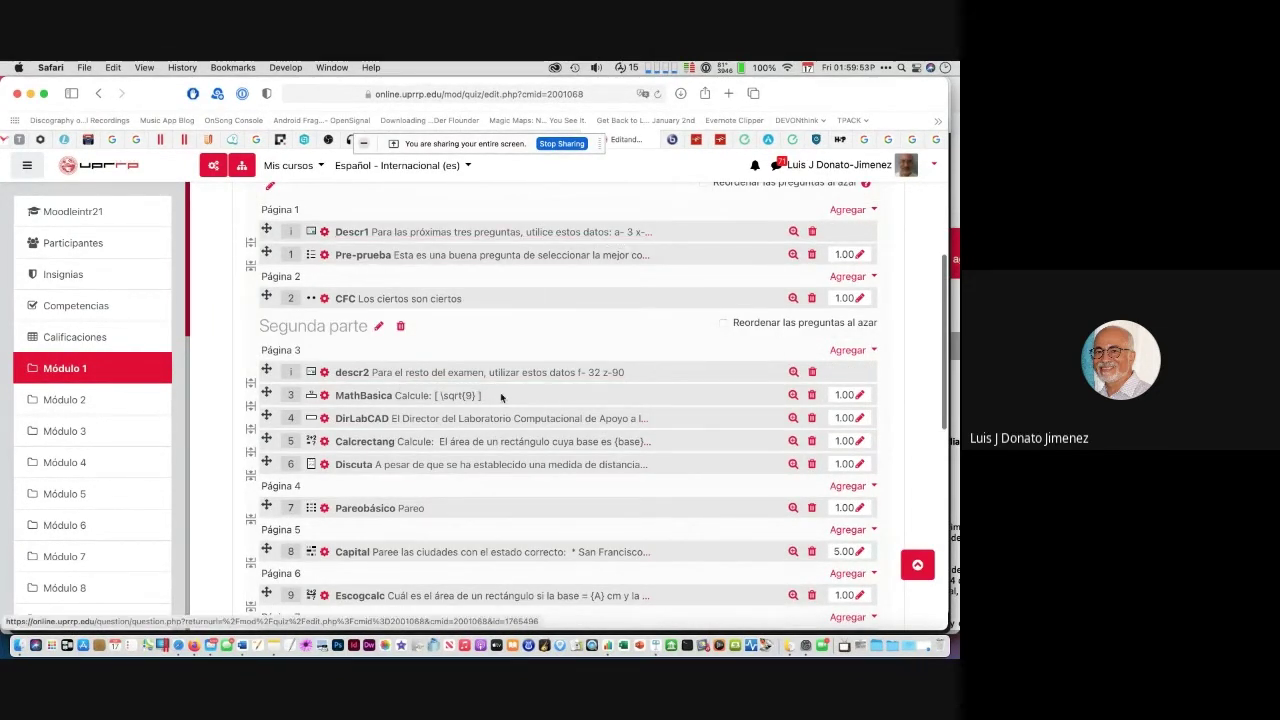
left_click_drag(500, 462, 491, 406)
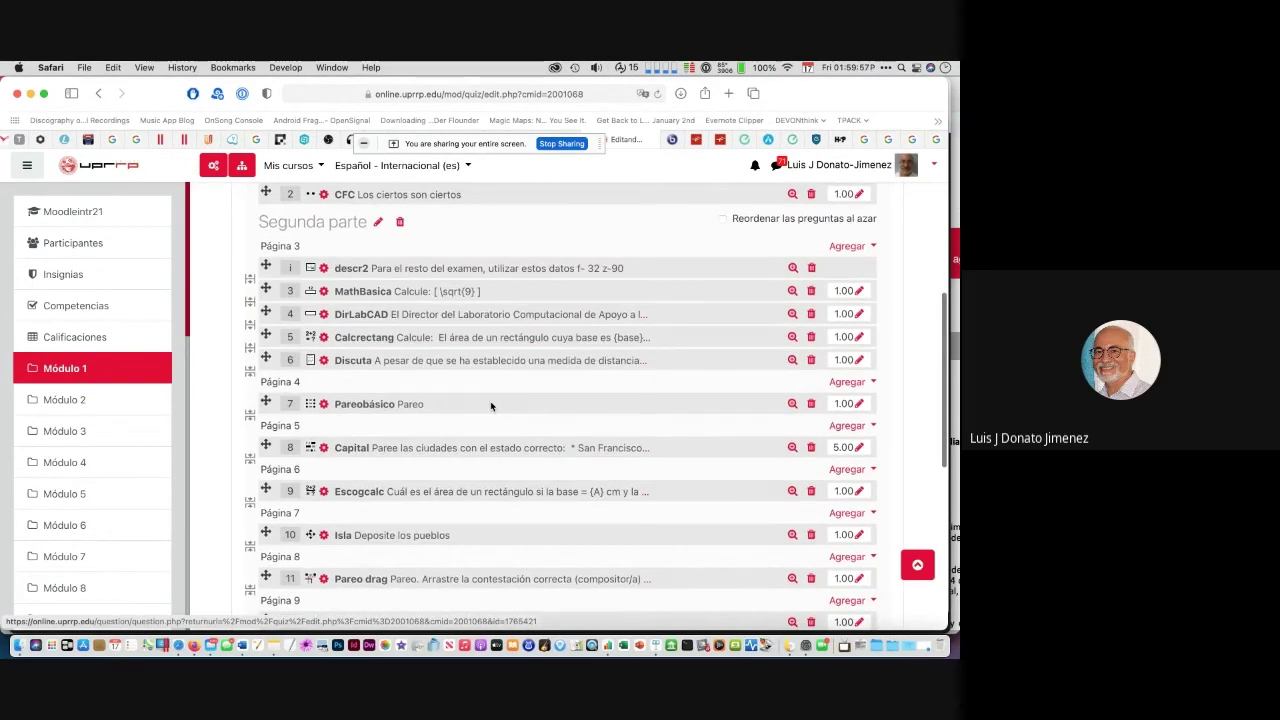
scroll(485, 406, "up", 1)
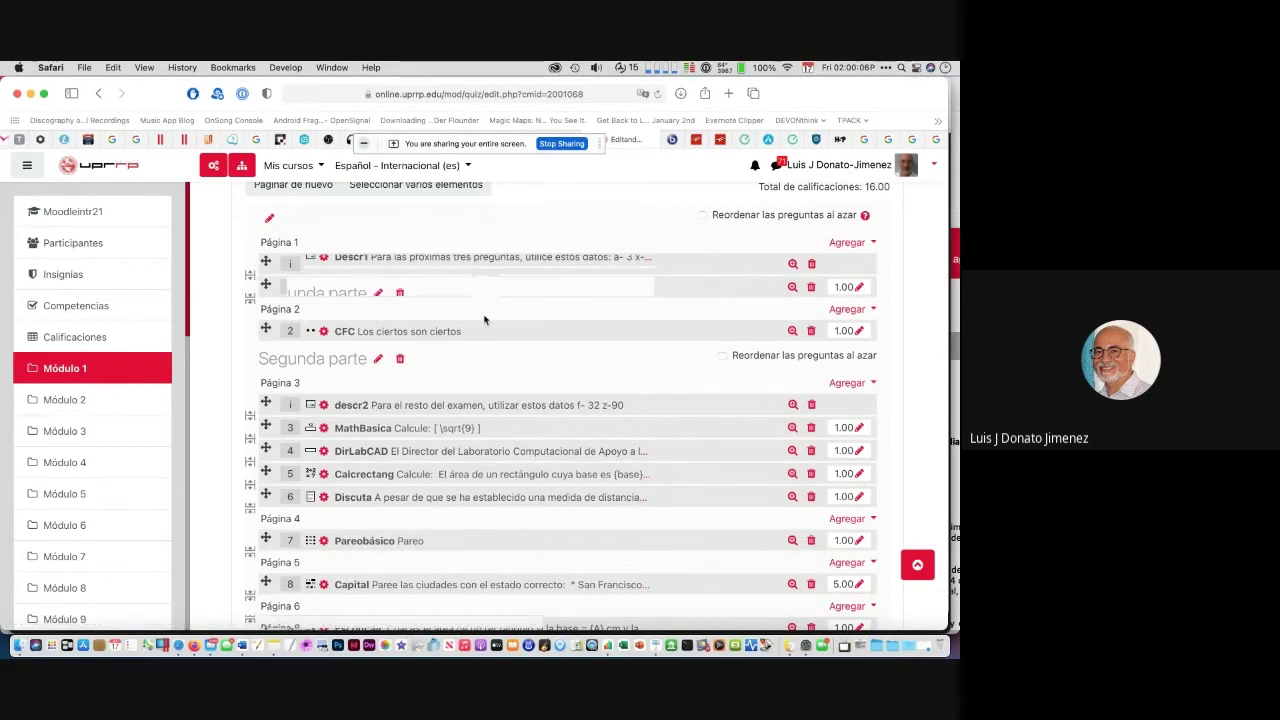
scroll(490, 350, "down", 2)
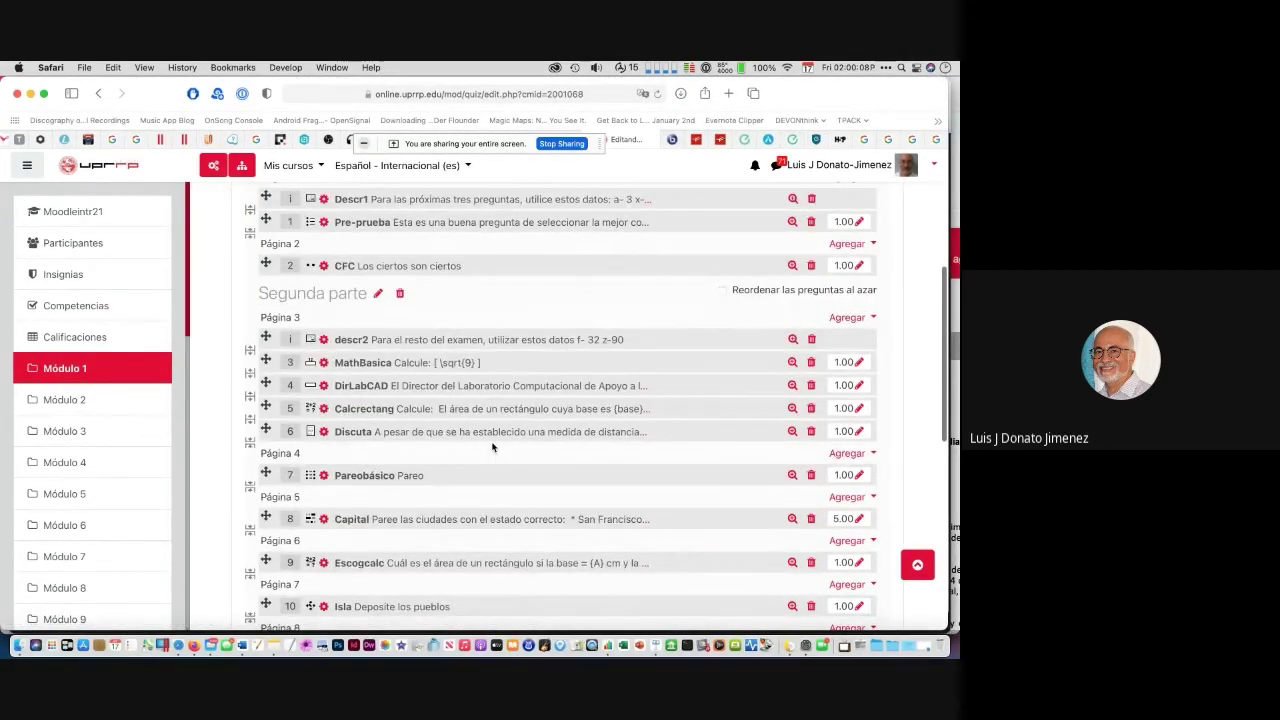
scroll(491, 446, "down", 2)
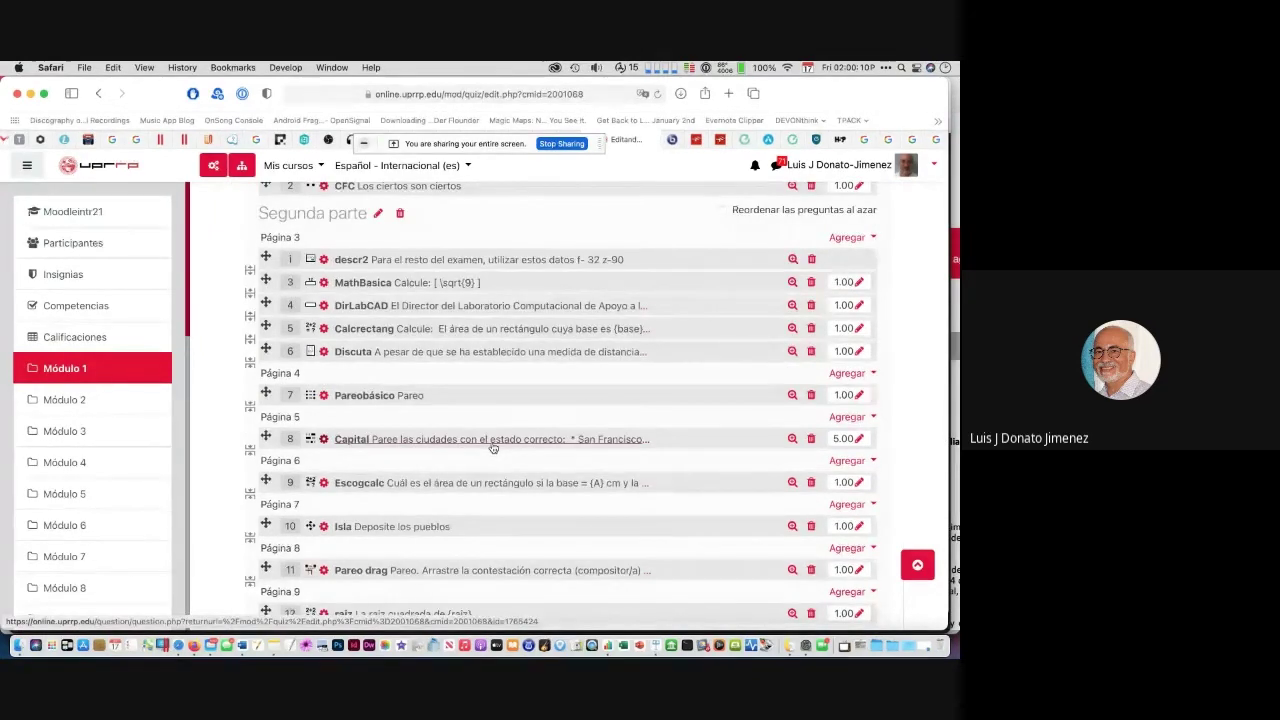
scroll(491, 446, "up", 3)
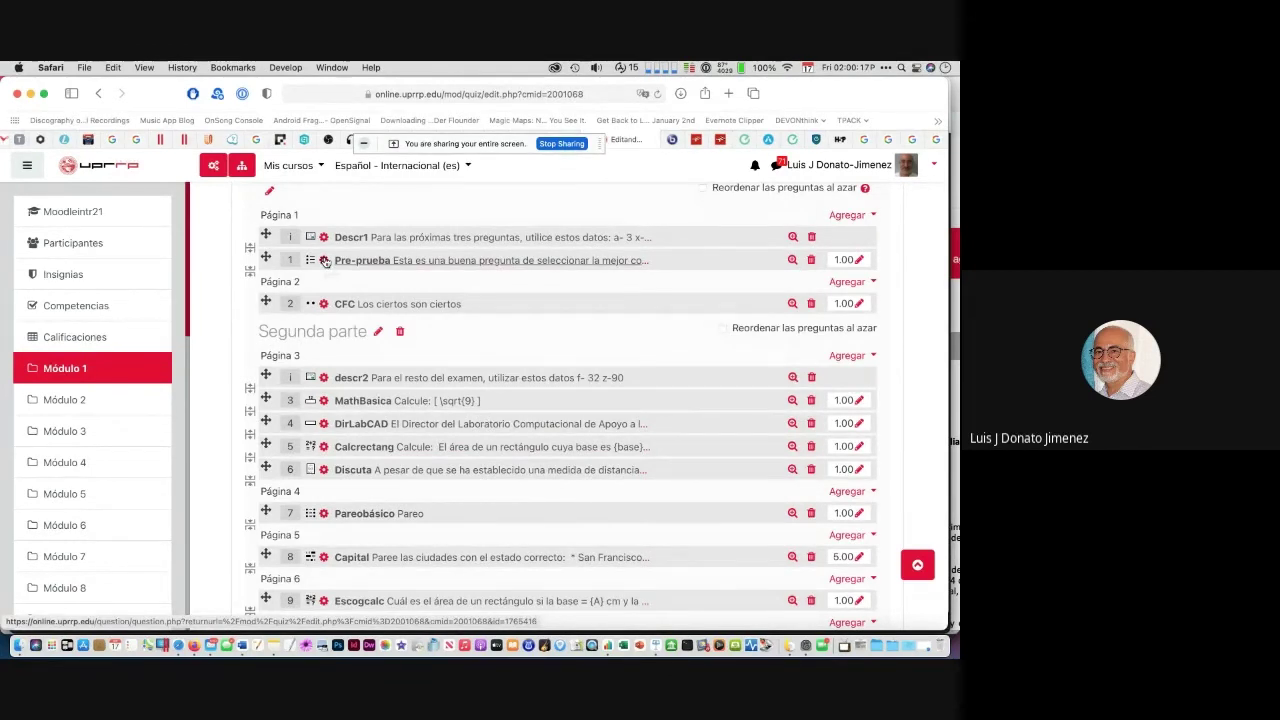
Step: Open the Pre-prueba question for editing and examine its general settings, from the question text and default mark to the answer-numbering options
left_click(324, 260)
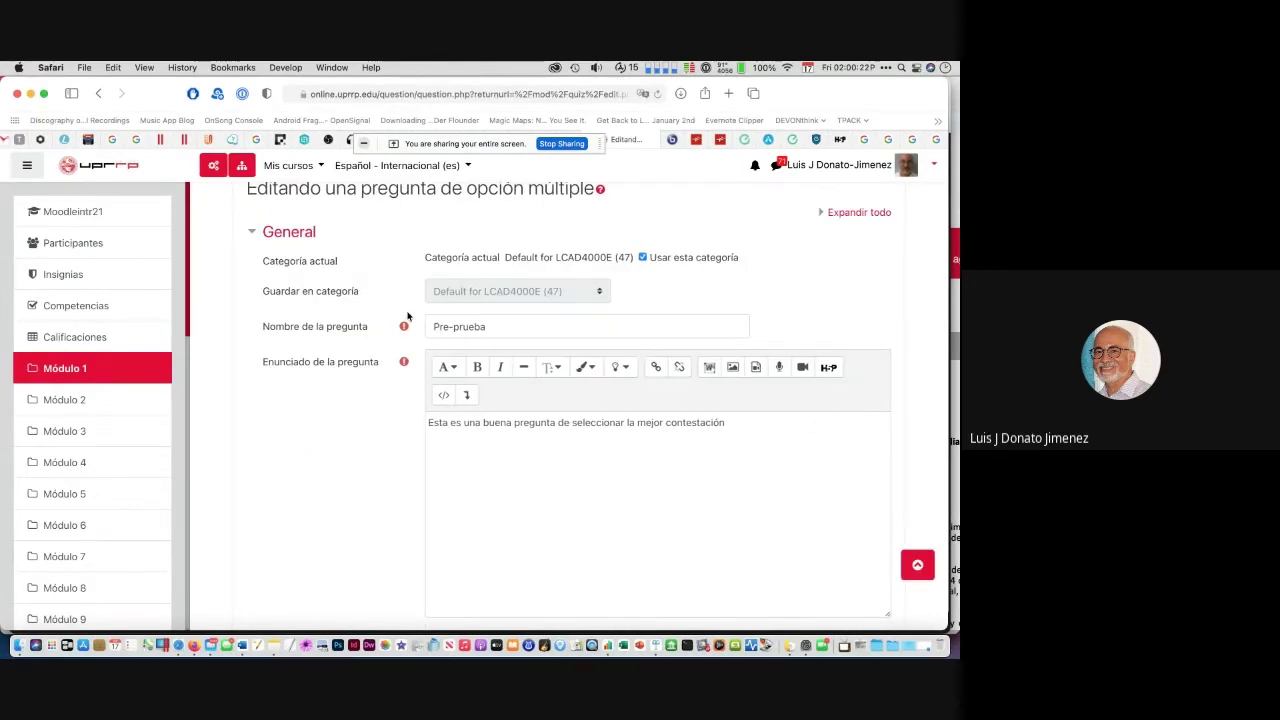
scroll(283, 429, "down", 1)
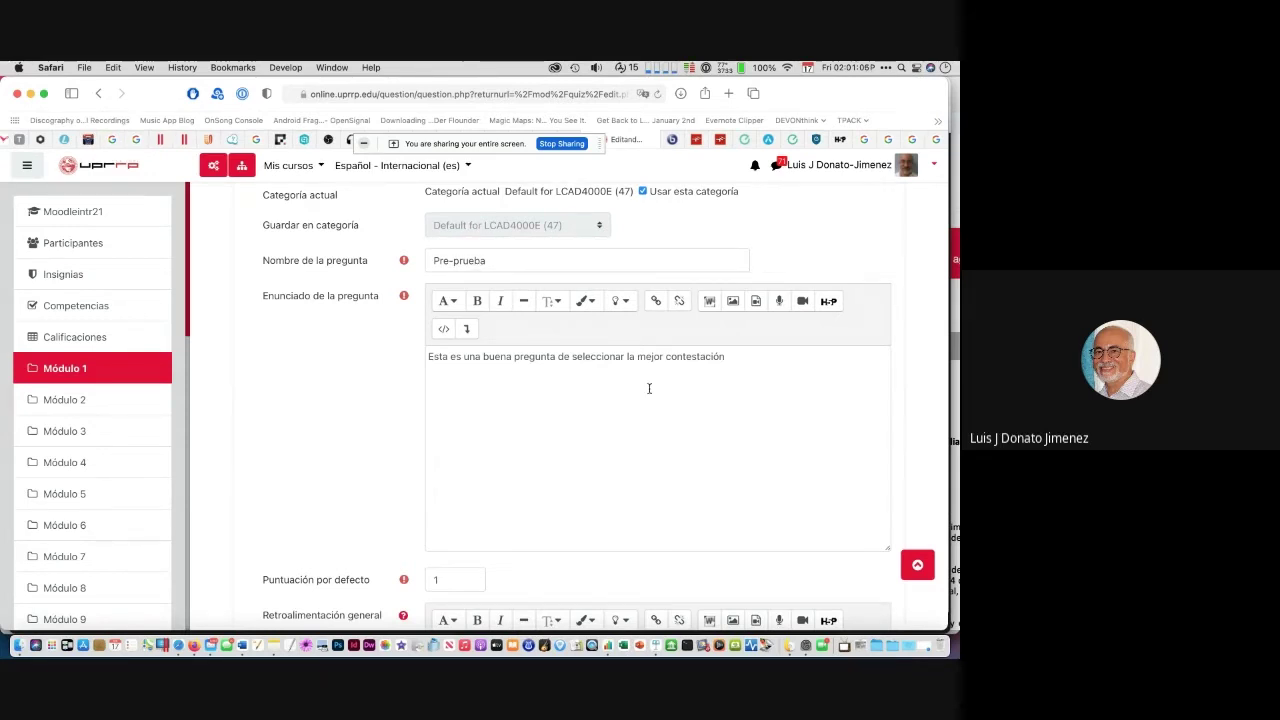
scroll(649, 388, "down", 3)
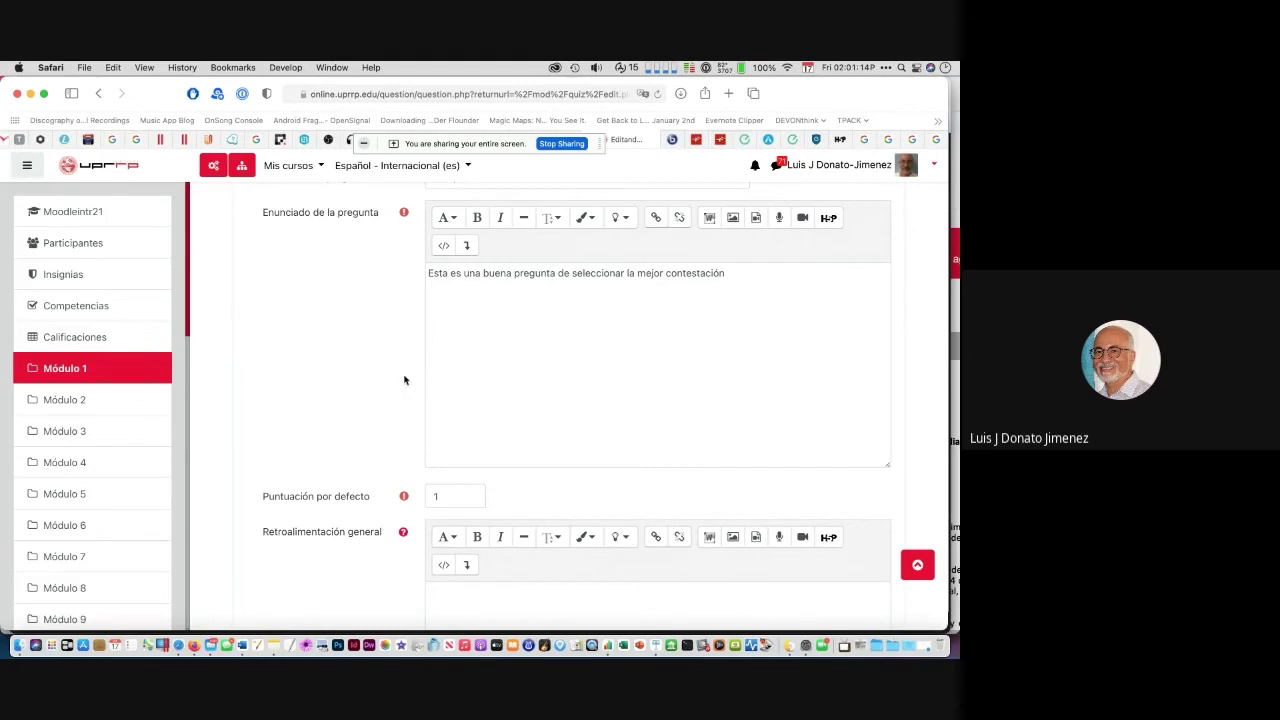
scroll(404, 378, "down", 3)
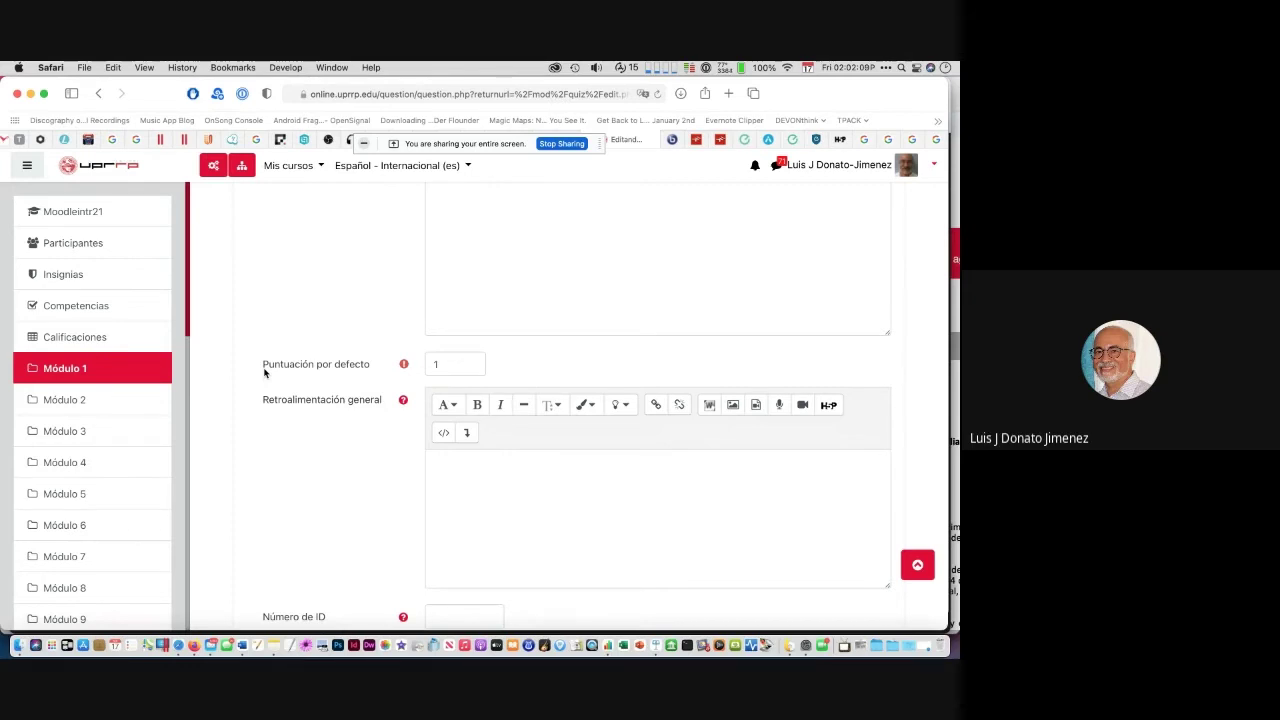
scroll(265, 372, "down", 2)
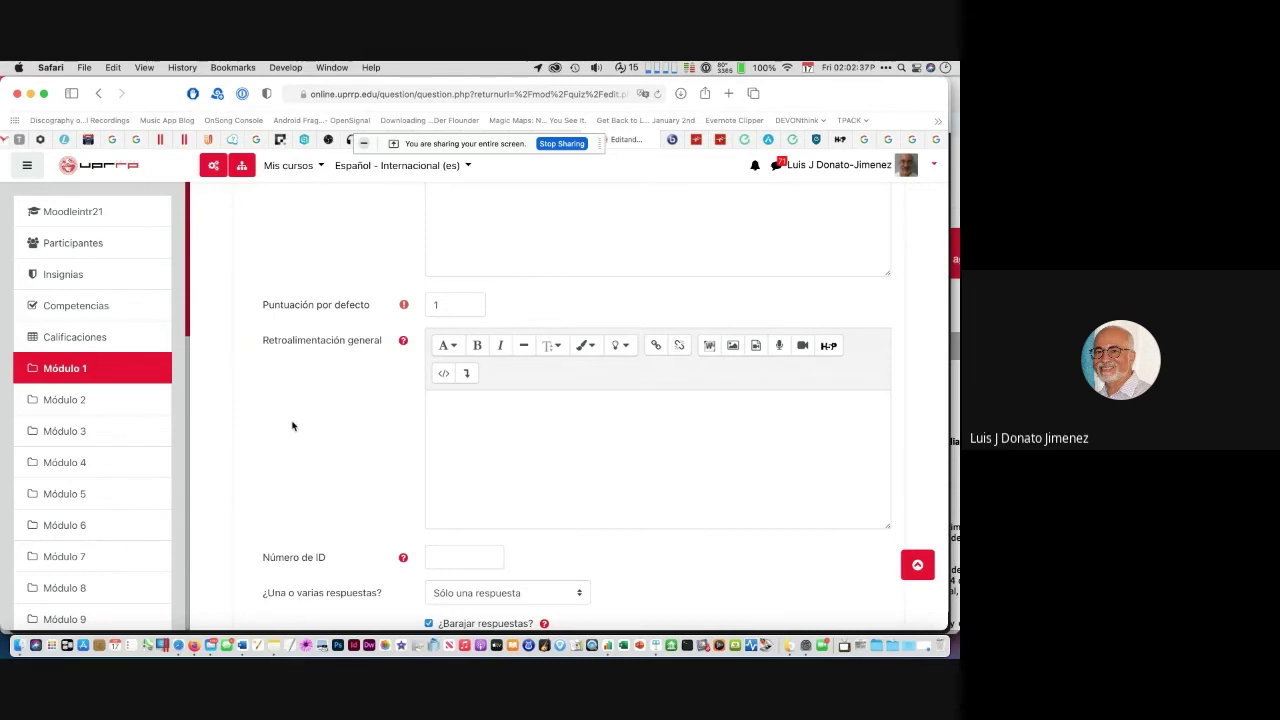
scroll(506, 368, "down", 2)
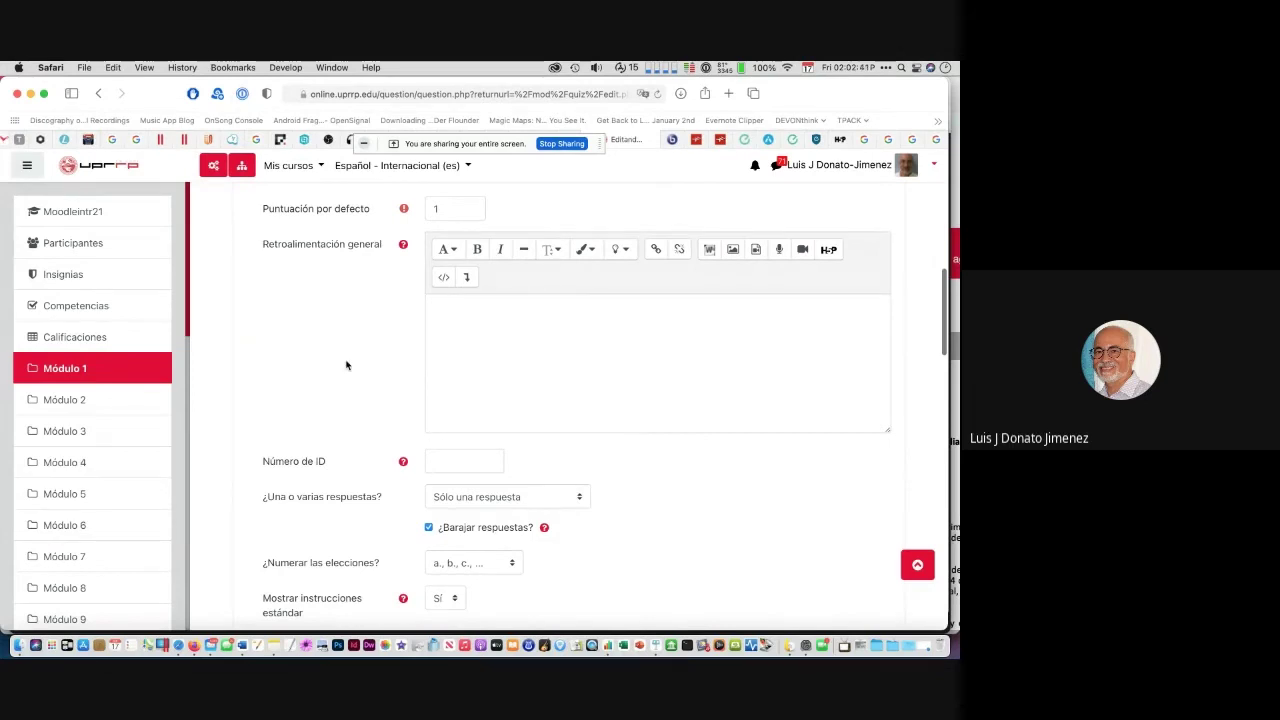
scroll(348, 364, "down", 3)
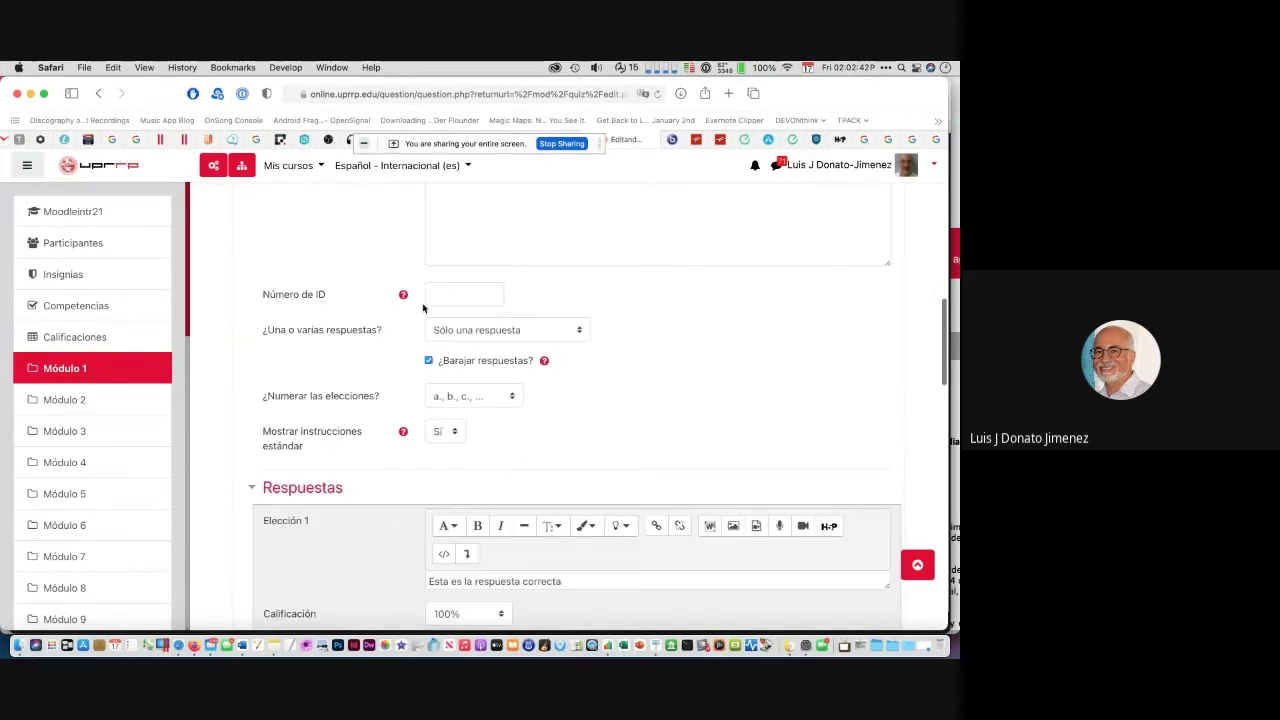
scroll(326, 336, "down", 1)
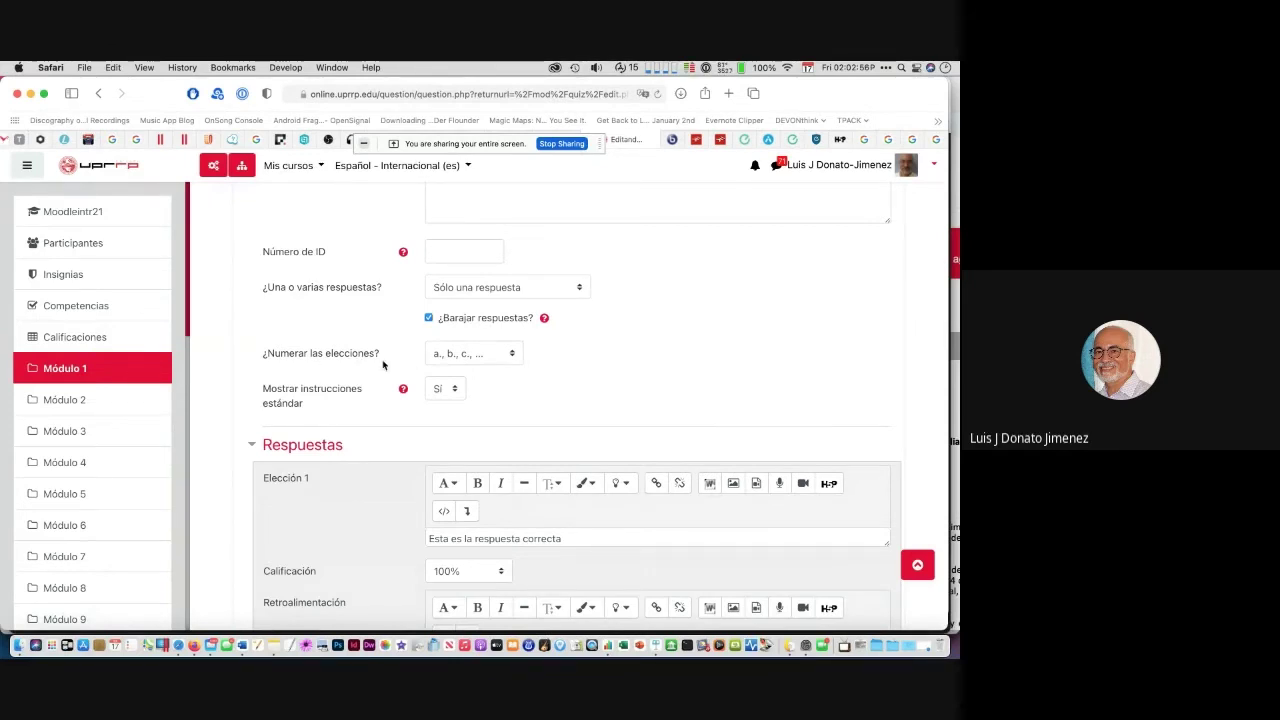
left_click(510, 356)
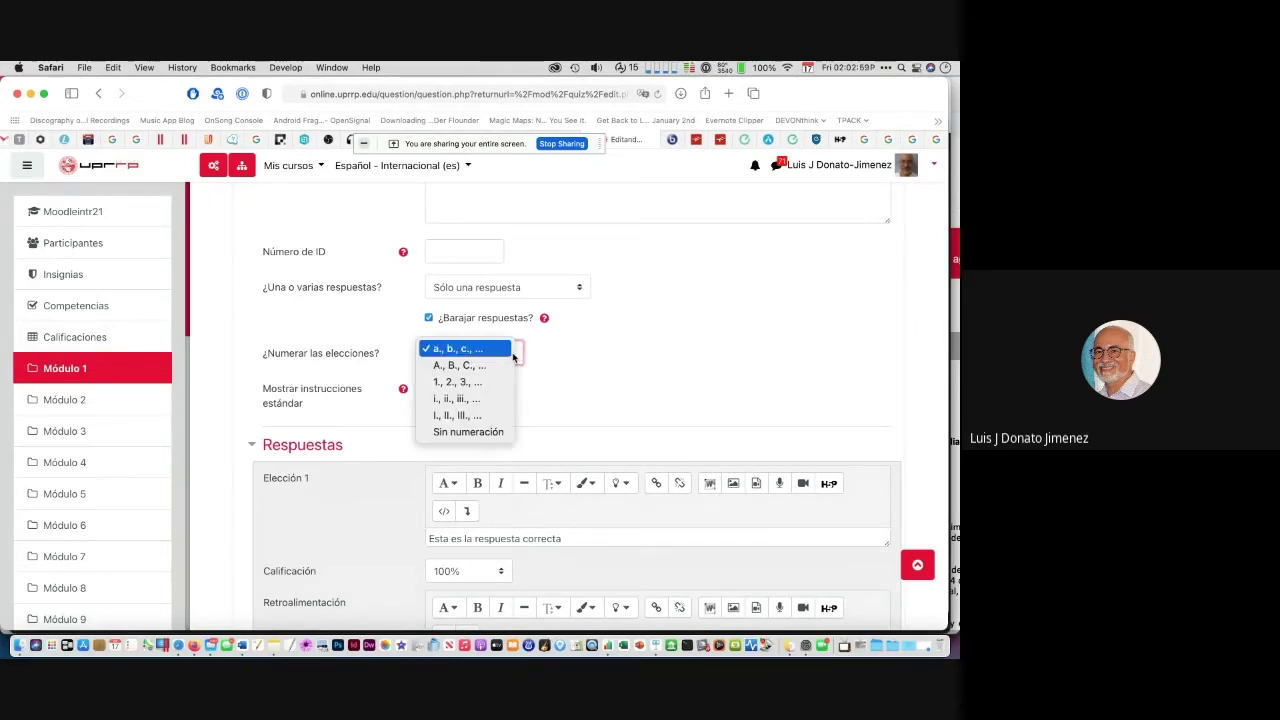
left_click(564, 400)
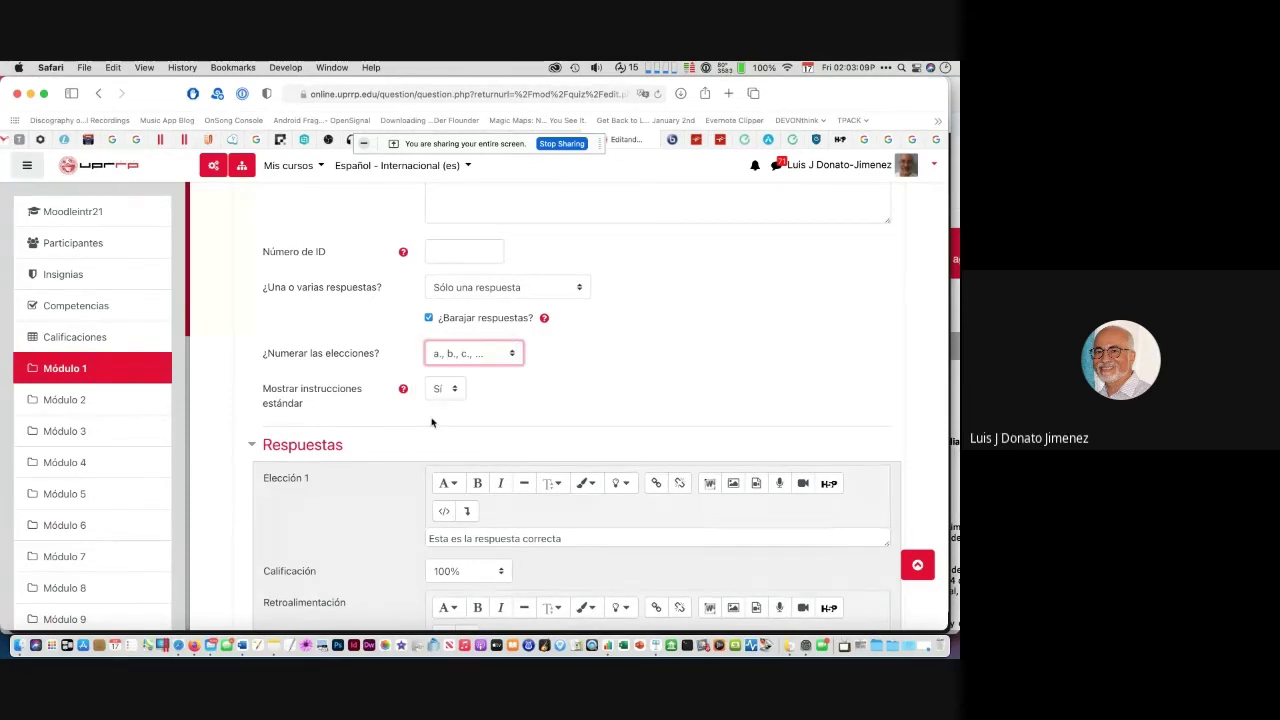
Step: Examine the Respuestas section of Pre-prueba, covering each choice's text, Calificación and Retroalimentación, and the option for adding more choices
scroll(350, 438, "down", 3)
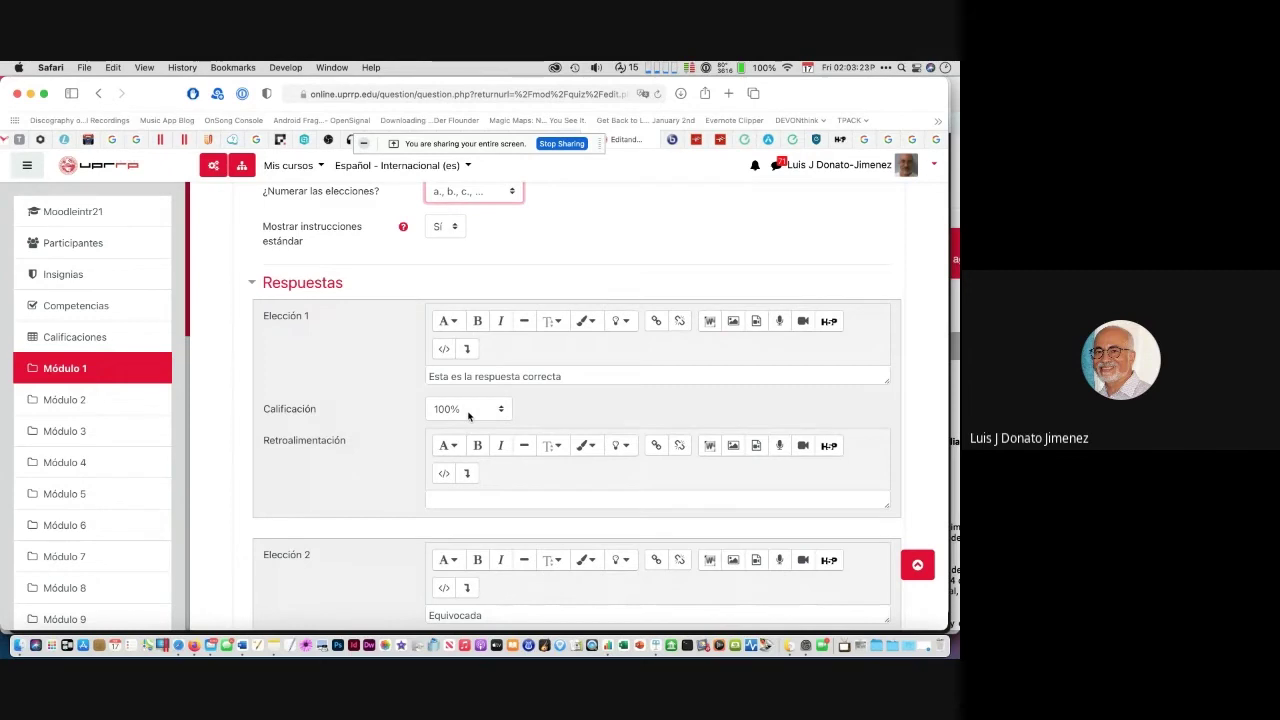
scroll(450, 410, "down", 3)
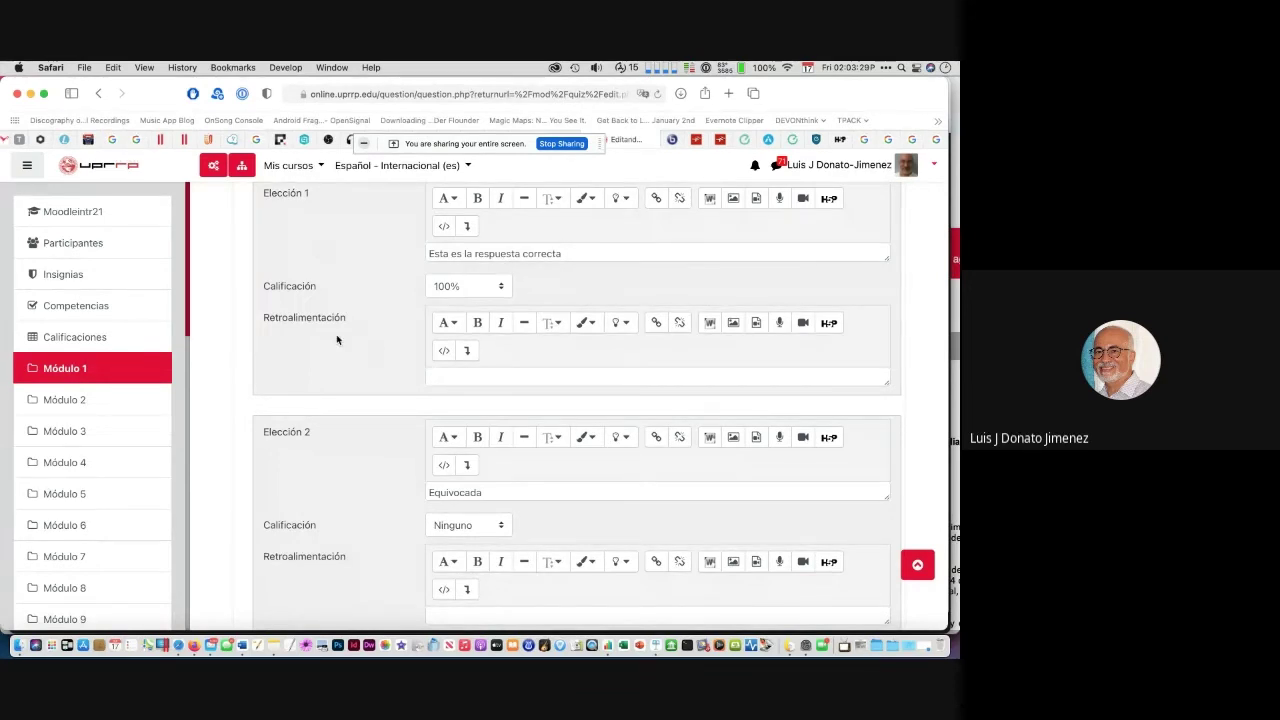
scroll(337, 340, "up", 3)
scroll(337, 340, "down", 2)
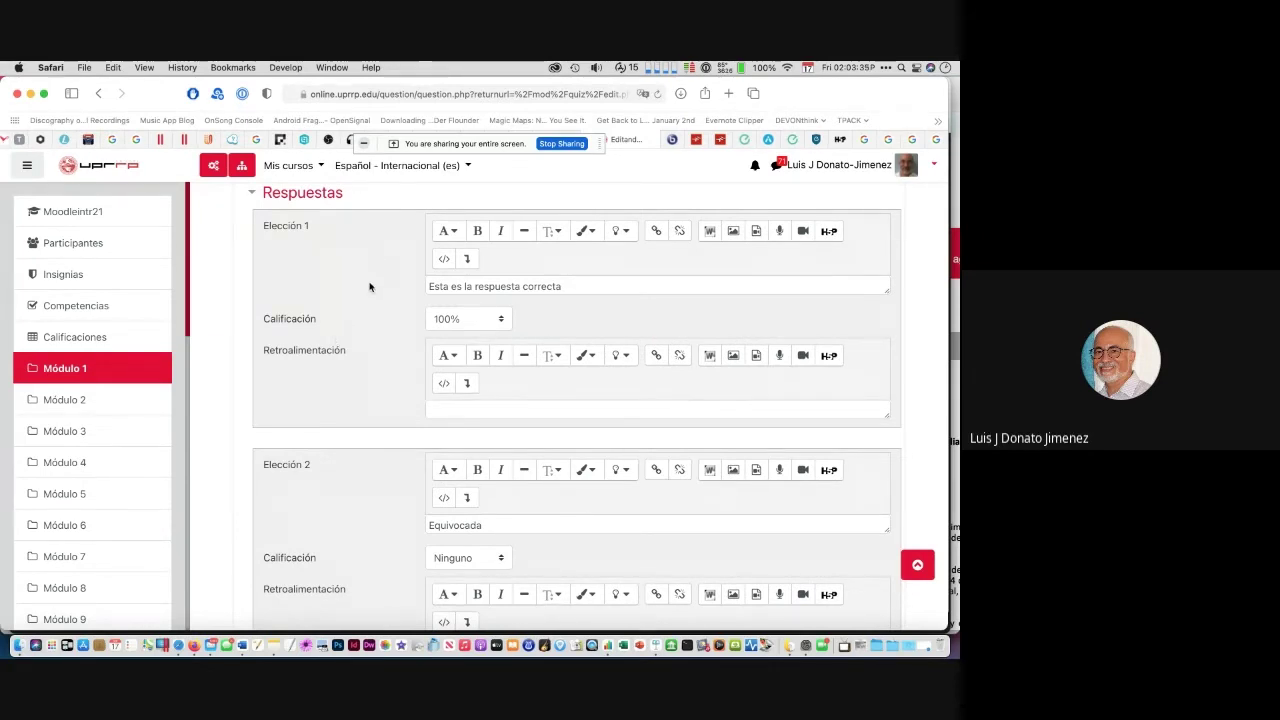
scroll(369, 287, "up", 2)
scroll(366, 283, "down", 1)
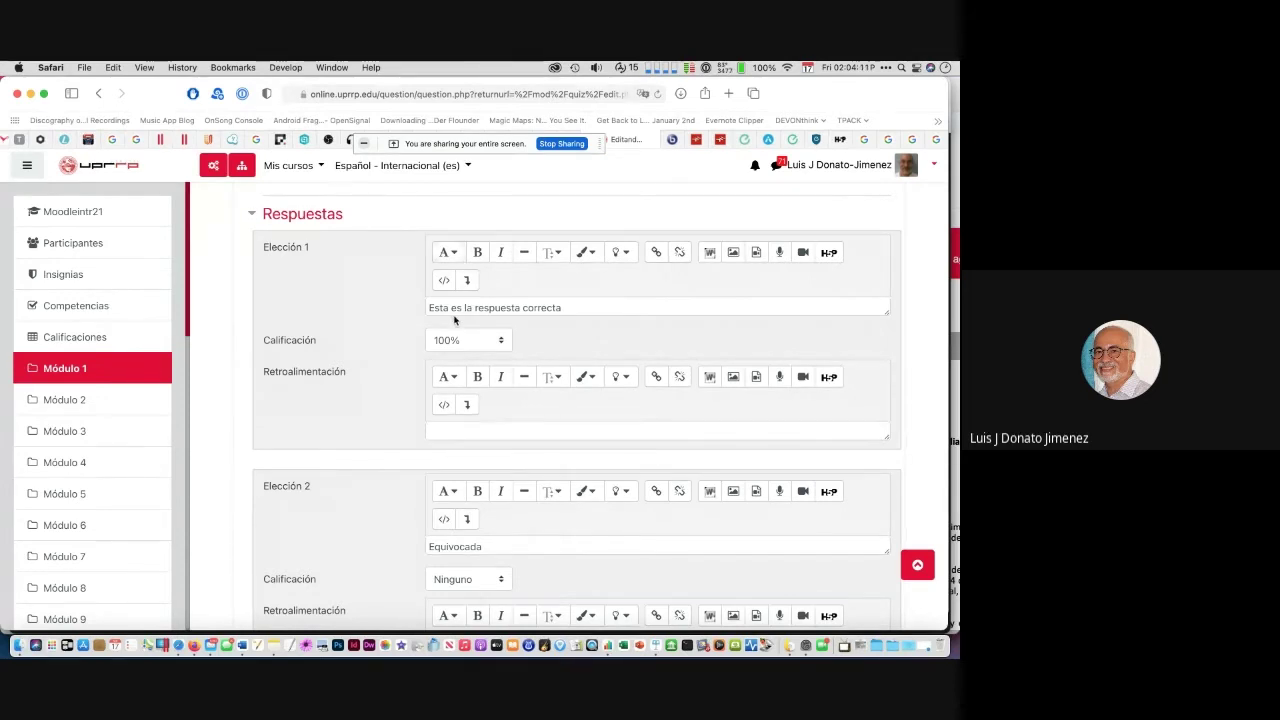
scroll(391, 251, "up", 3)
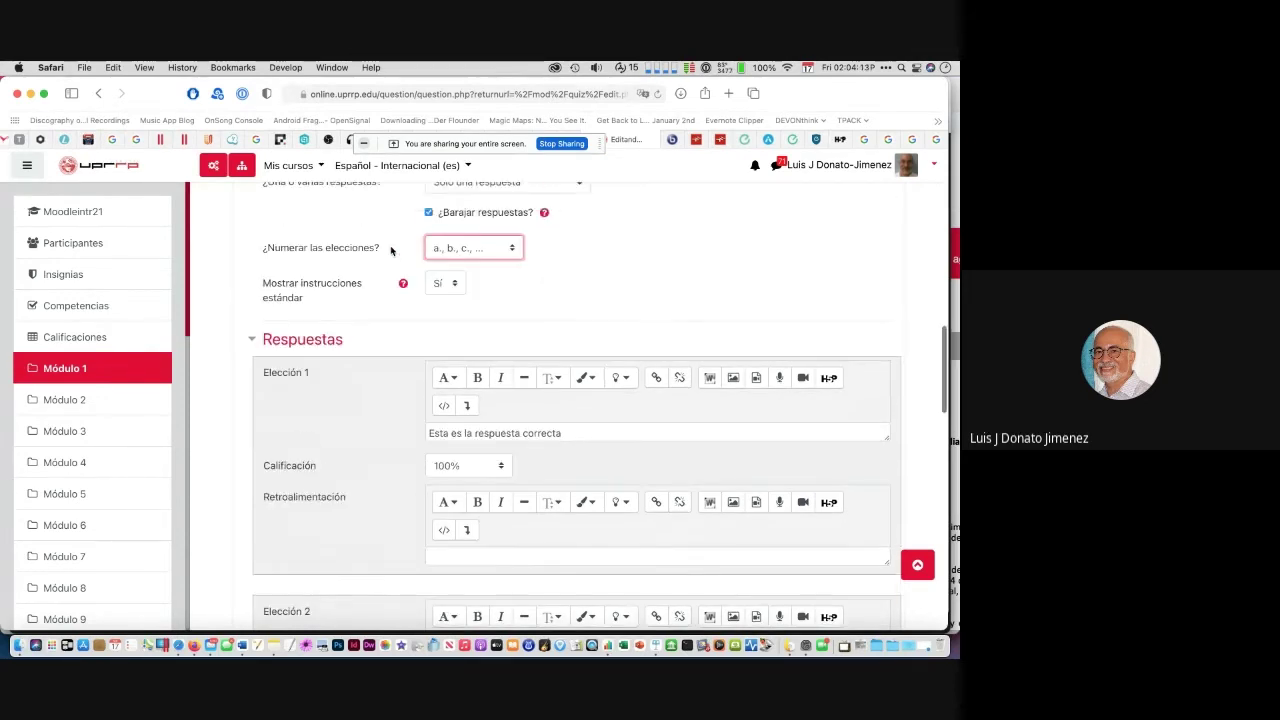
scroll(391, 251, "up", 1)
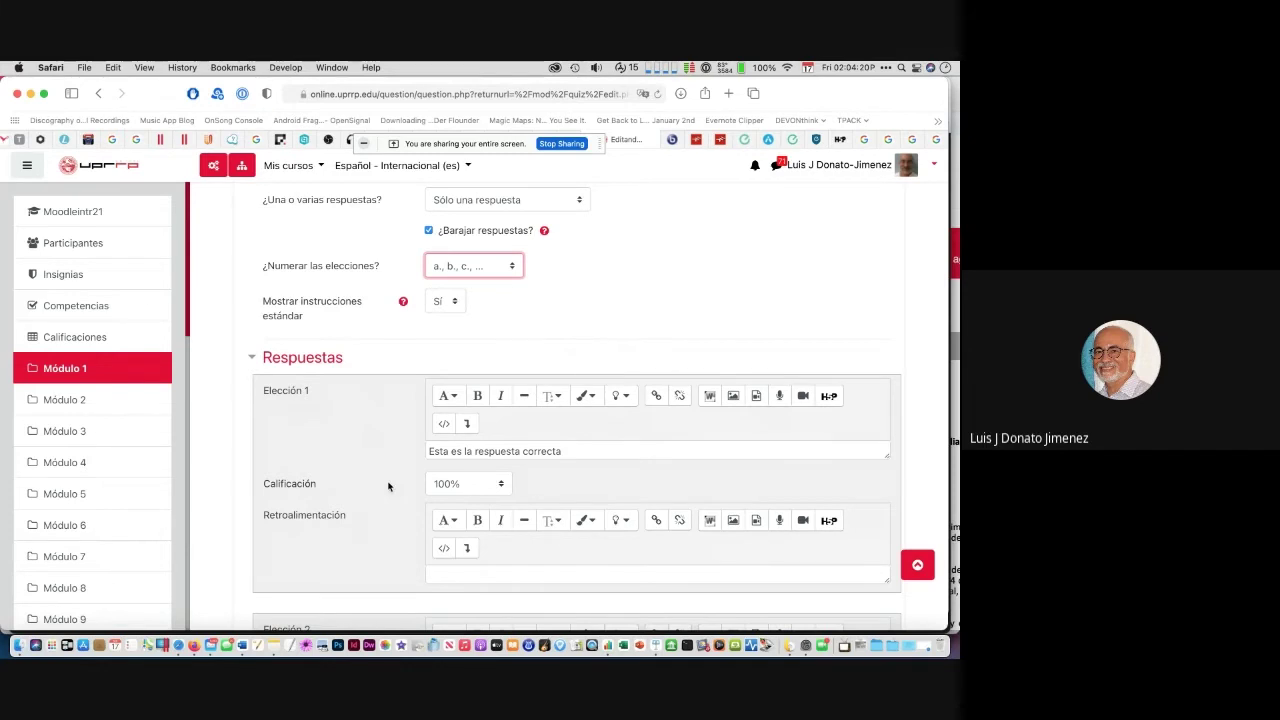
scroll(389, 486, "down", 2)
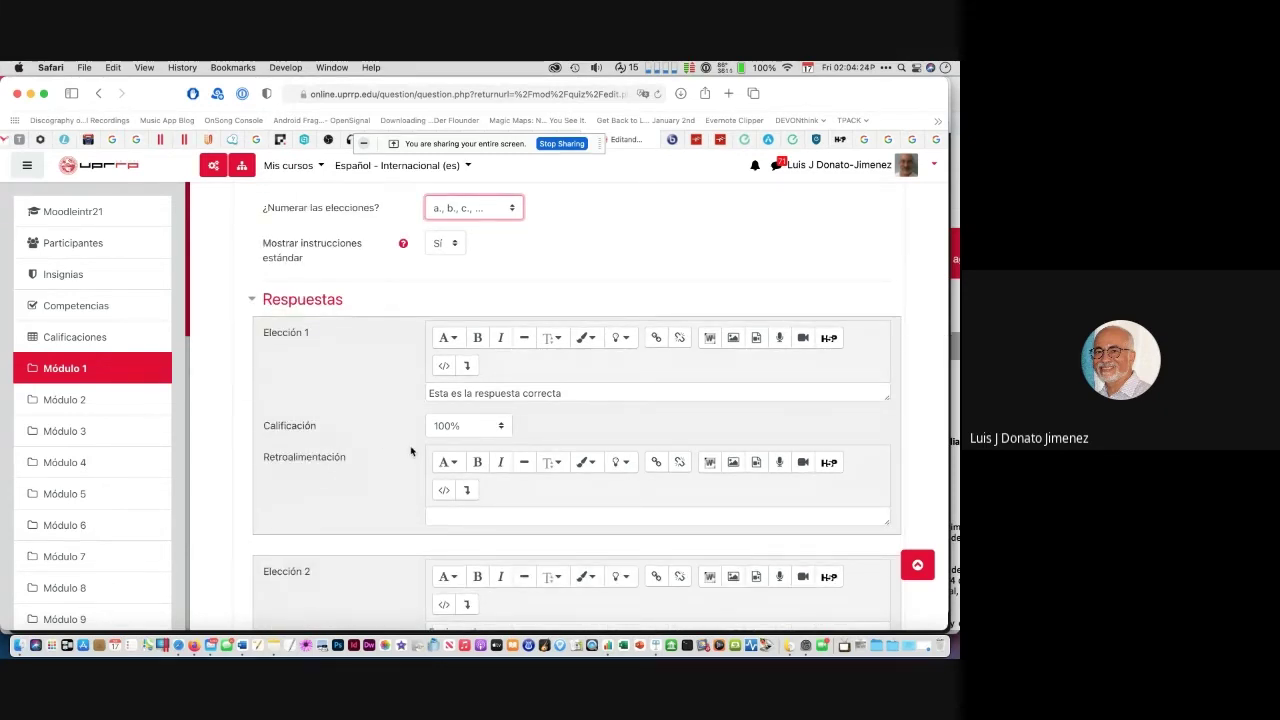
scroll(410, 451, "down", 10)
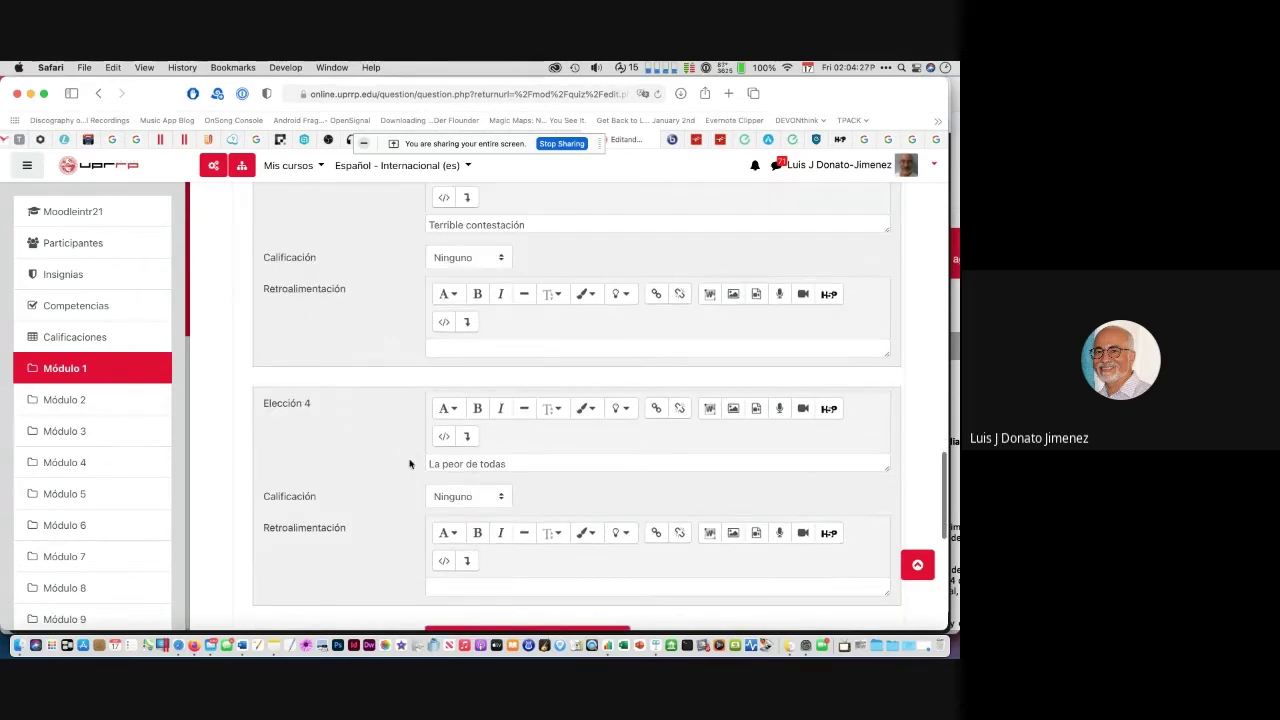
scroll(410, 475, "down", 3)
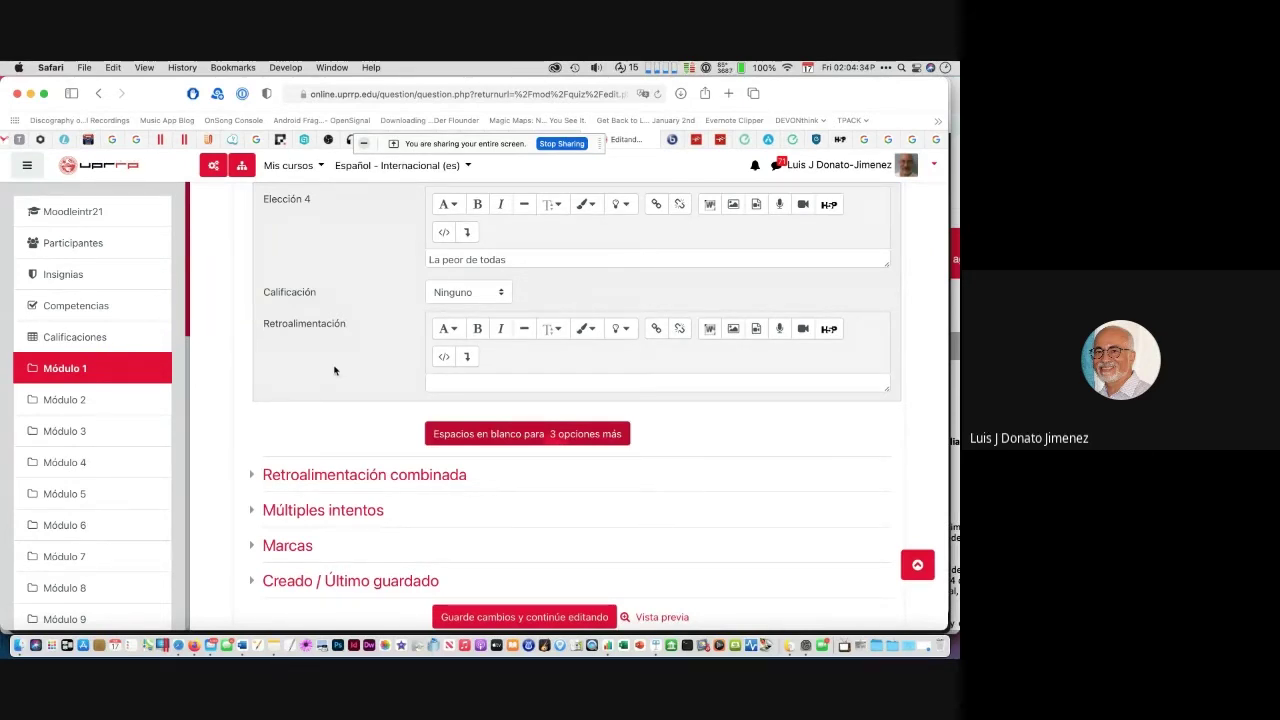
scroll(231, 442, "down", 1)
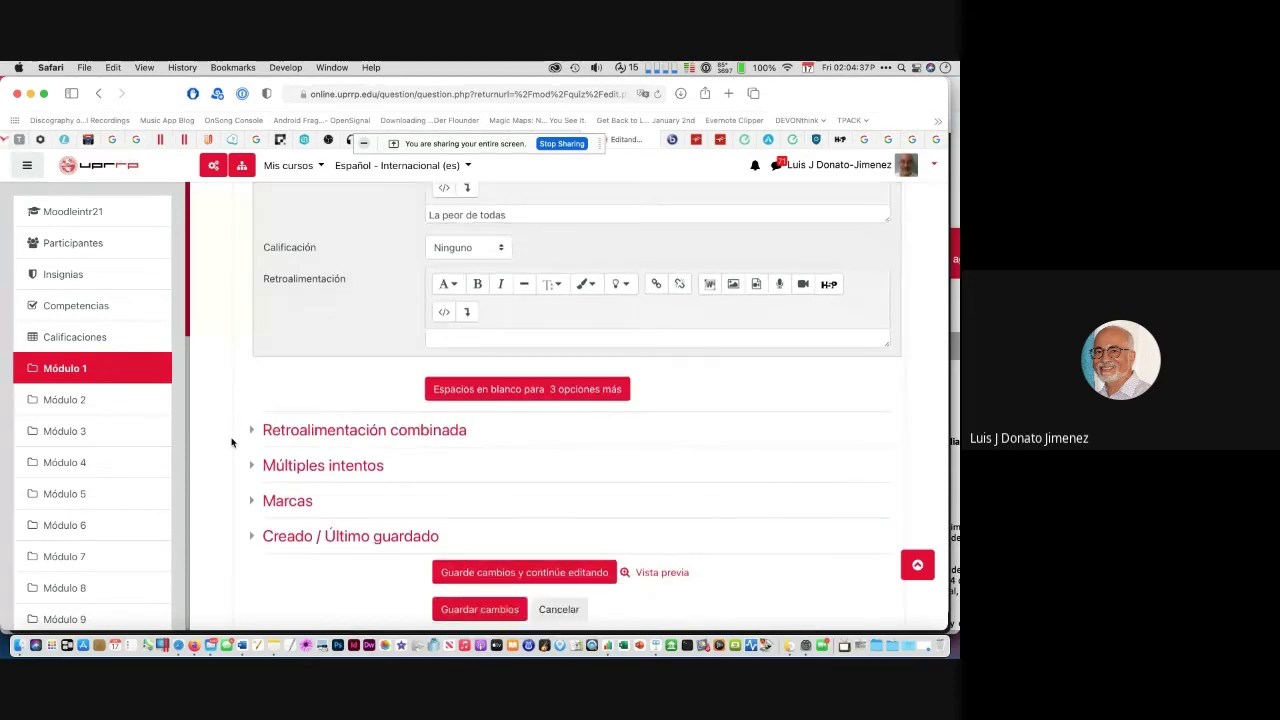
Step: Inspect the Retroalimentación combinada, Múltiples intentos and Marcas sections of Pre-prueba, collapsing each again
scroll(231, 442, "down", 2)
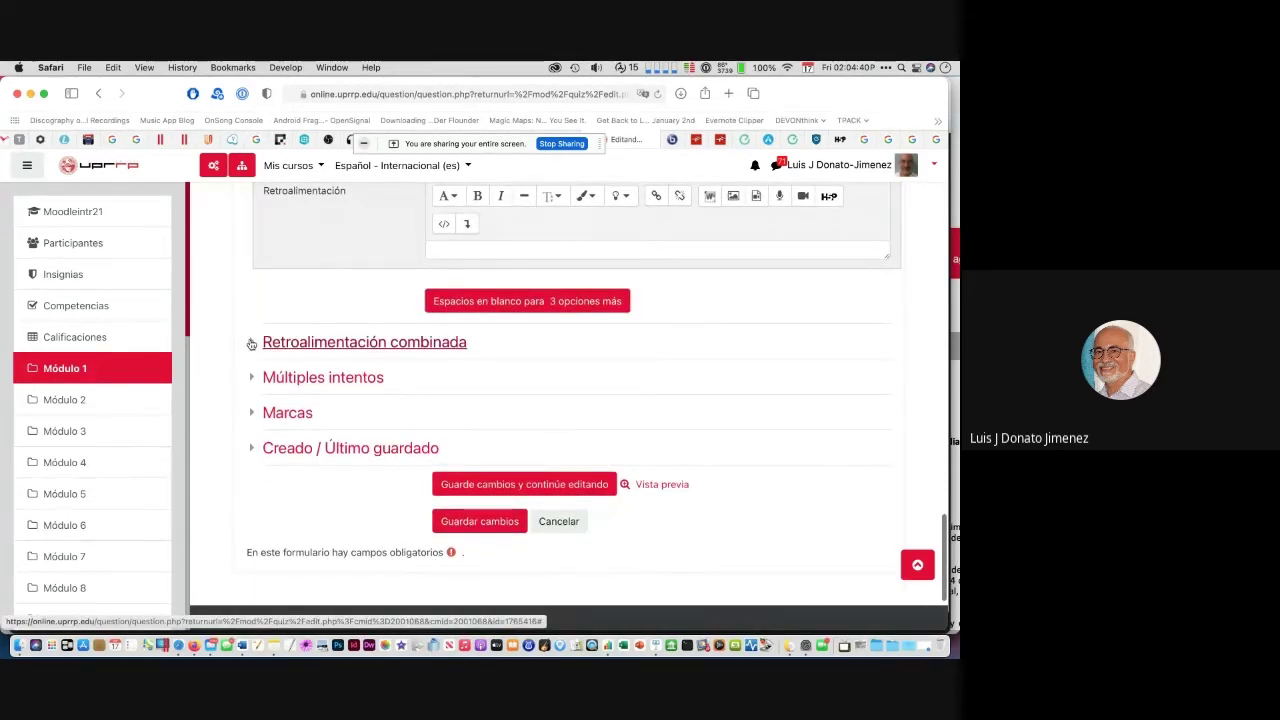
left_click(251, 343)
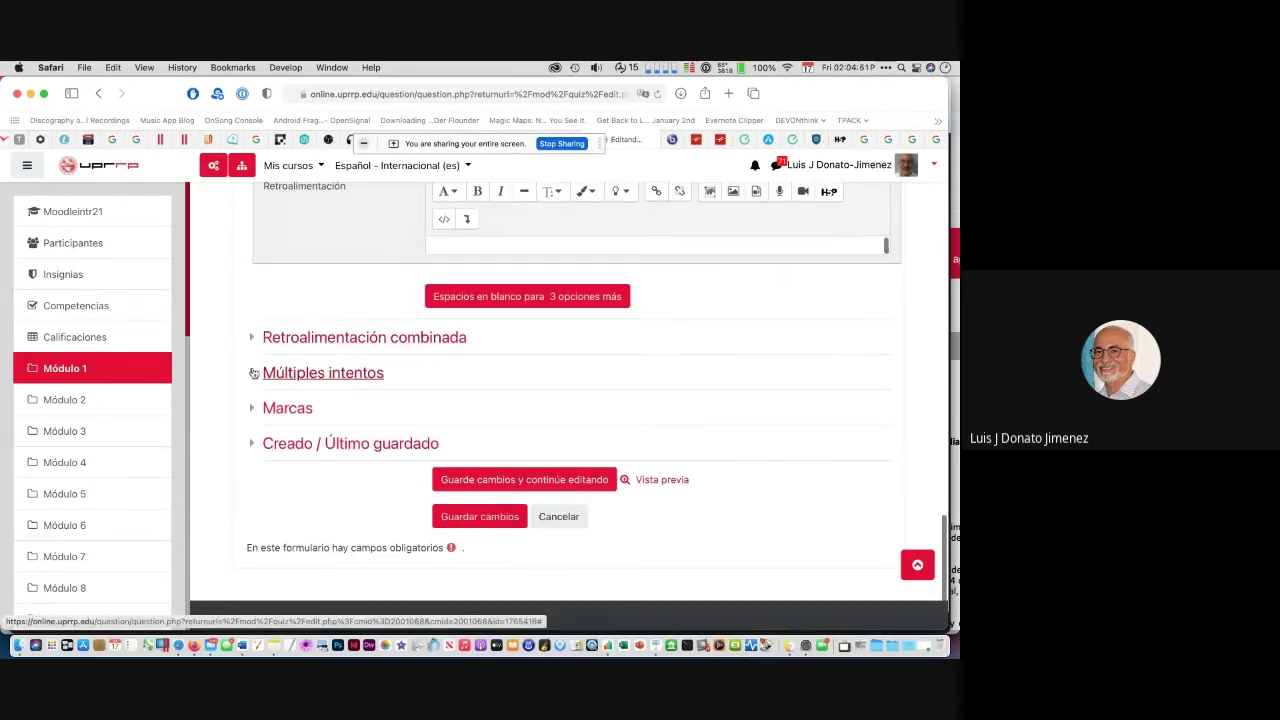
left_click(253, 373)
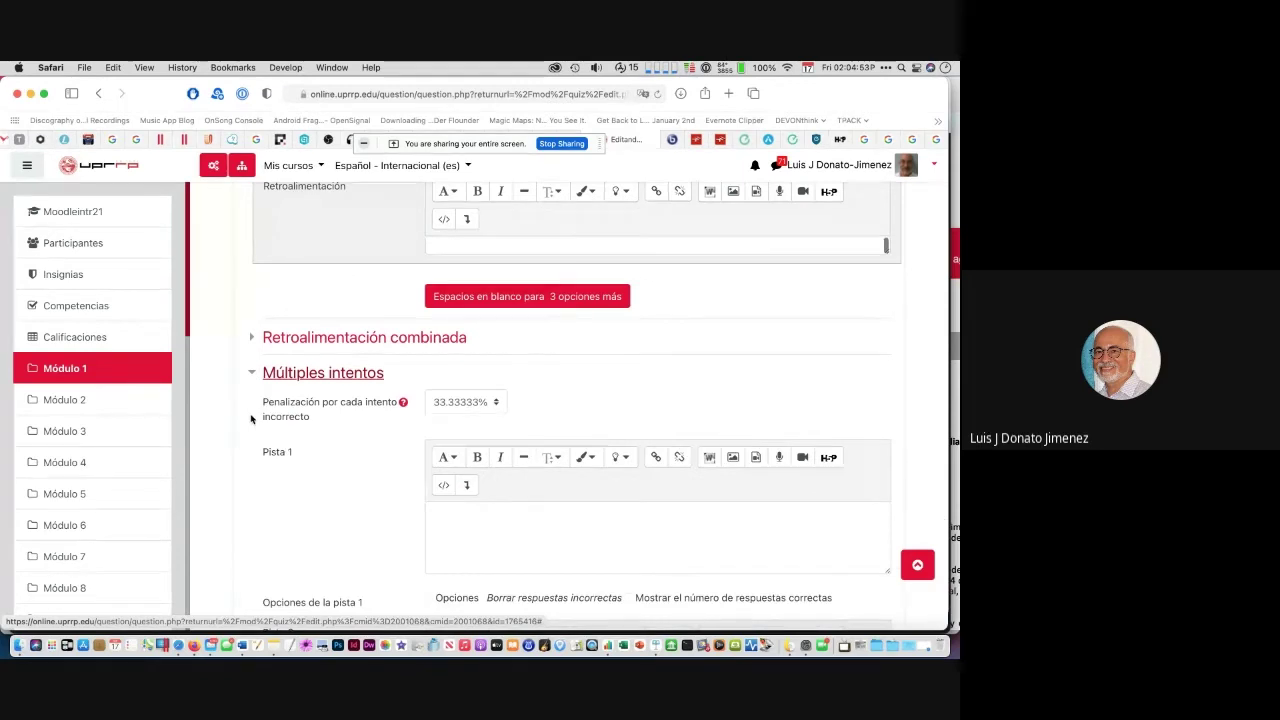
scroll(251, 419, "down", 2)
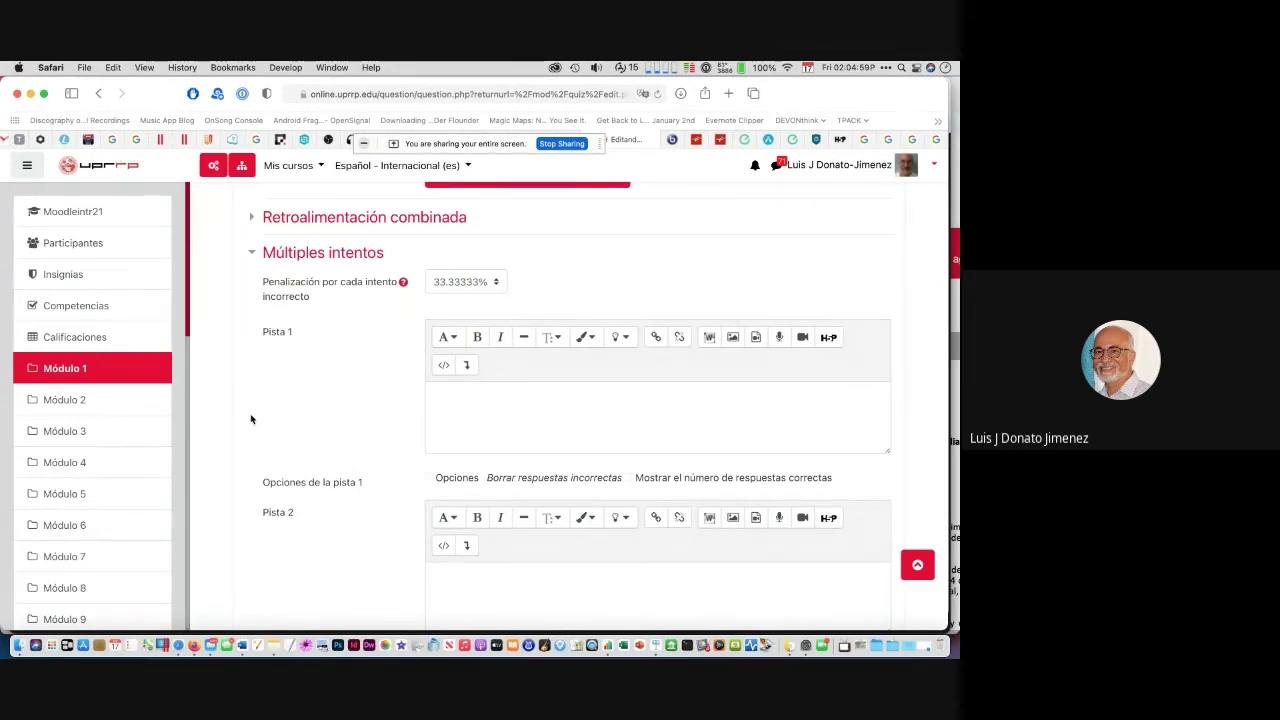
left_click(253, 255)
left_click(252, 289)
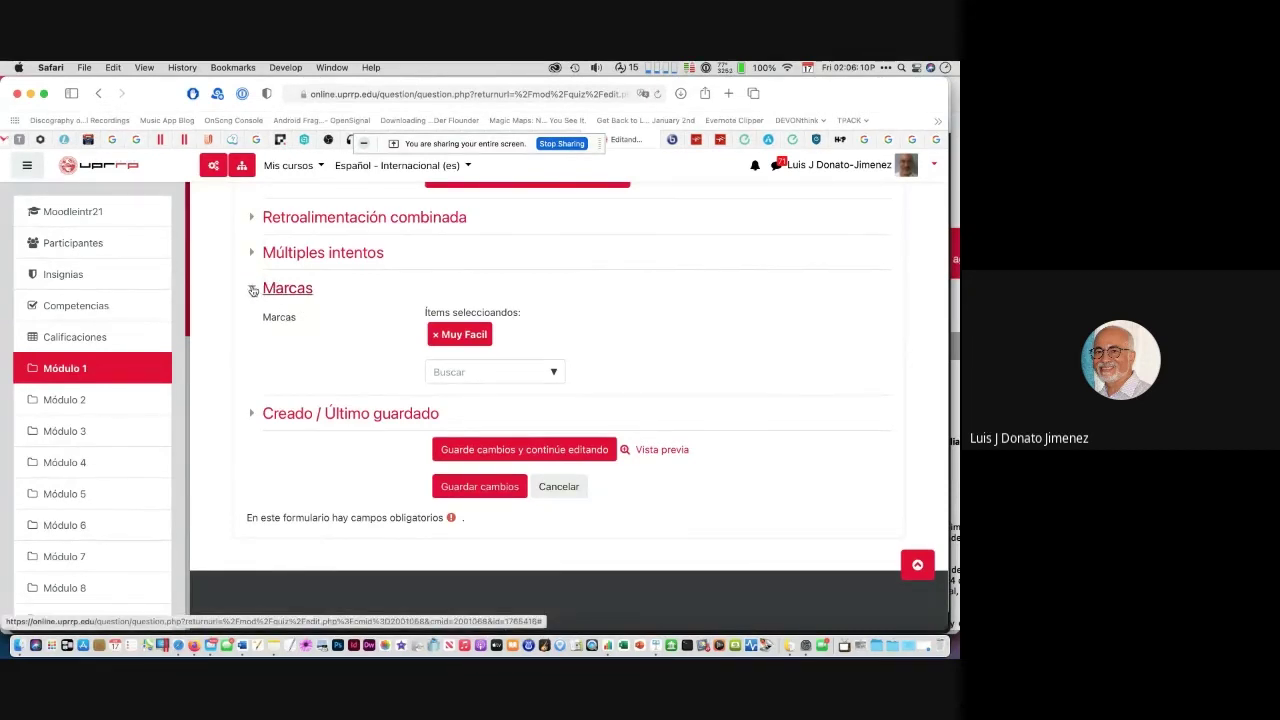
left_click(253, 290)
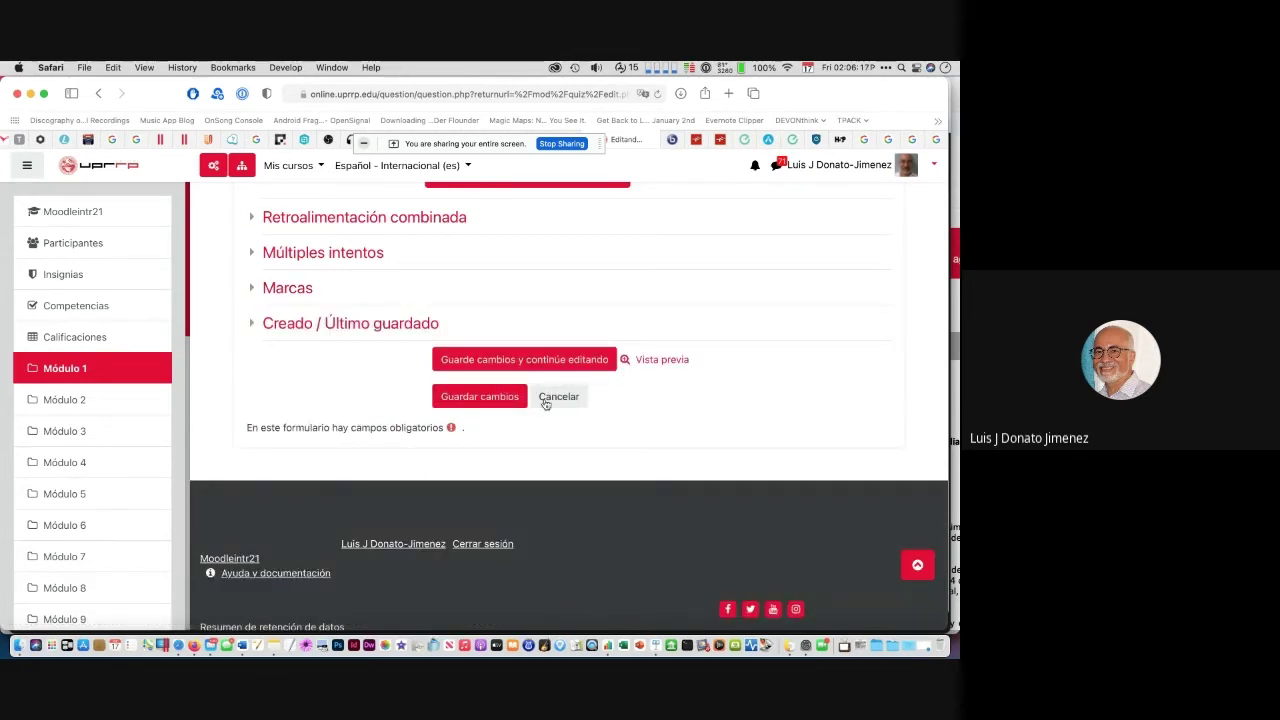
Step: Preview the Pre-prueba question, close the preview, and leave the question editor without saving
left_click(625, 361)
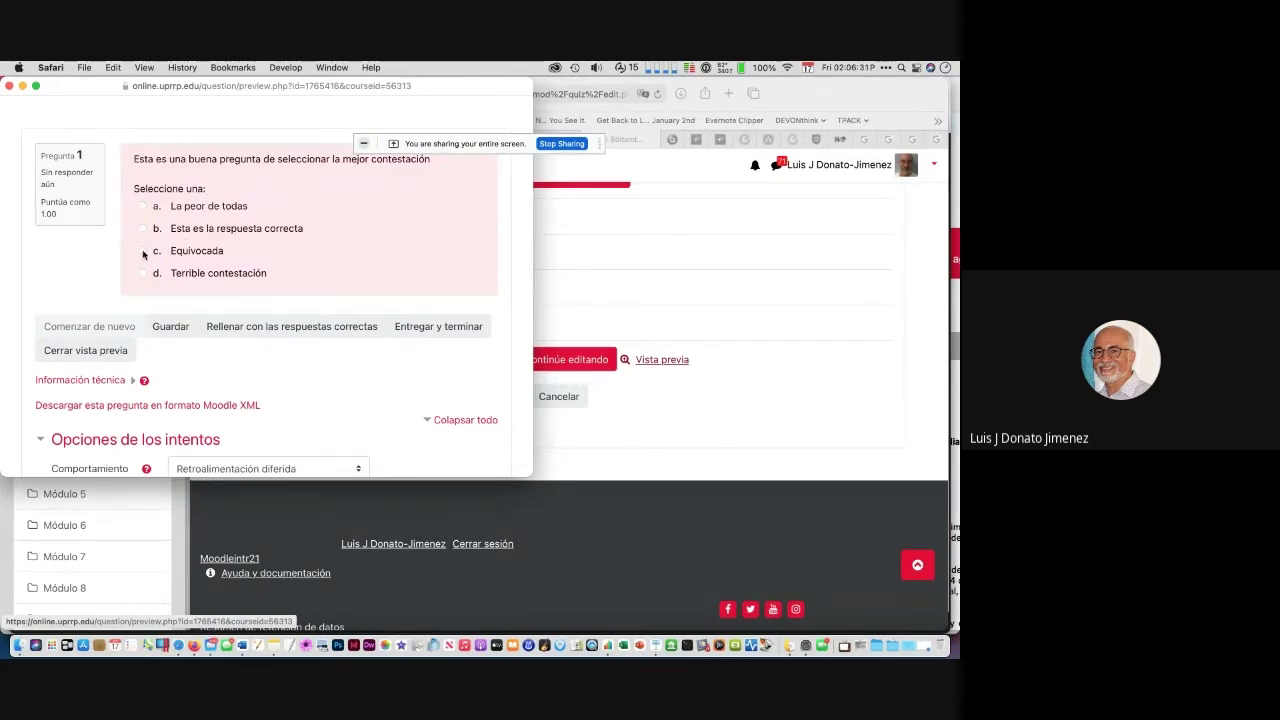
left_click(9, 88)
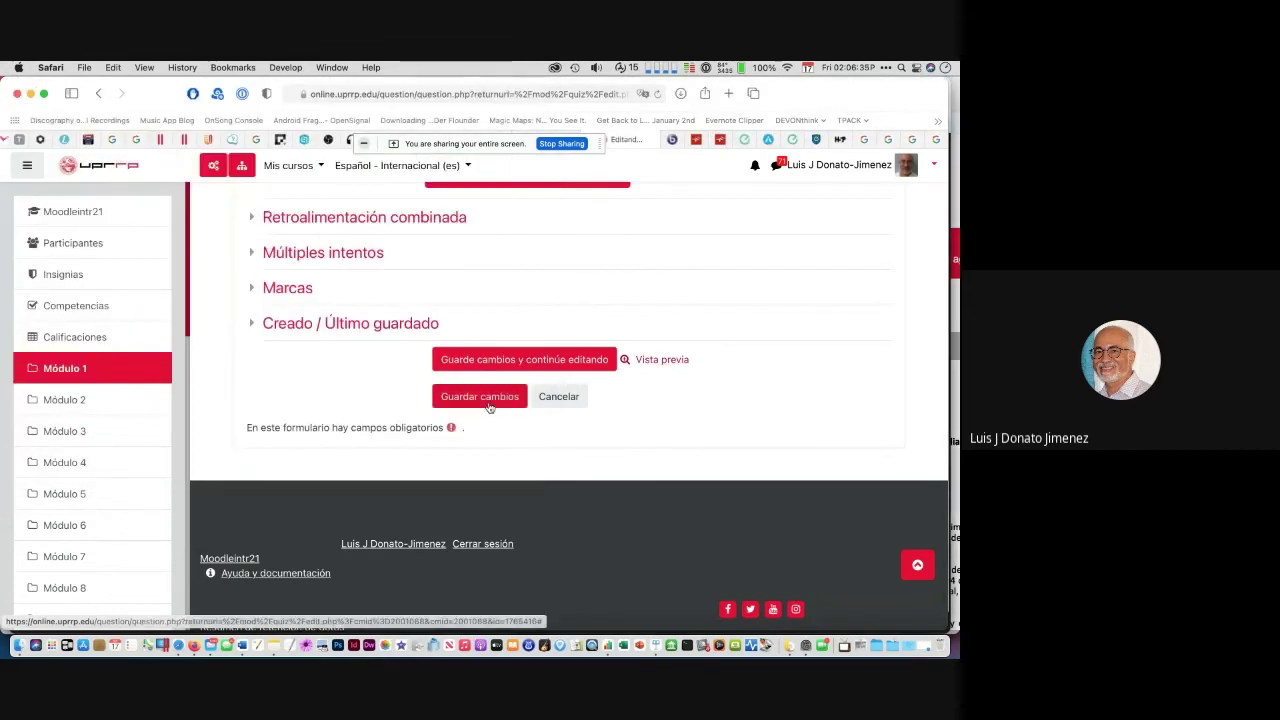
left_click(573, 403)
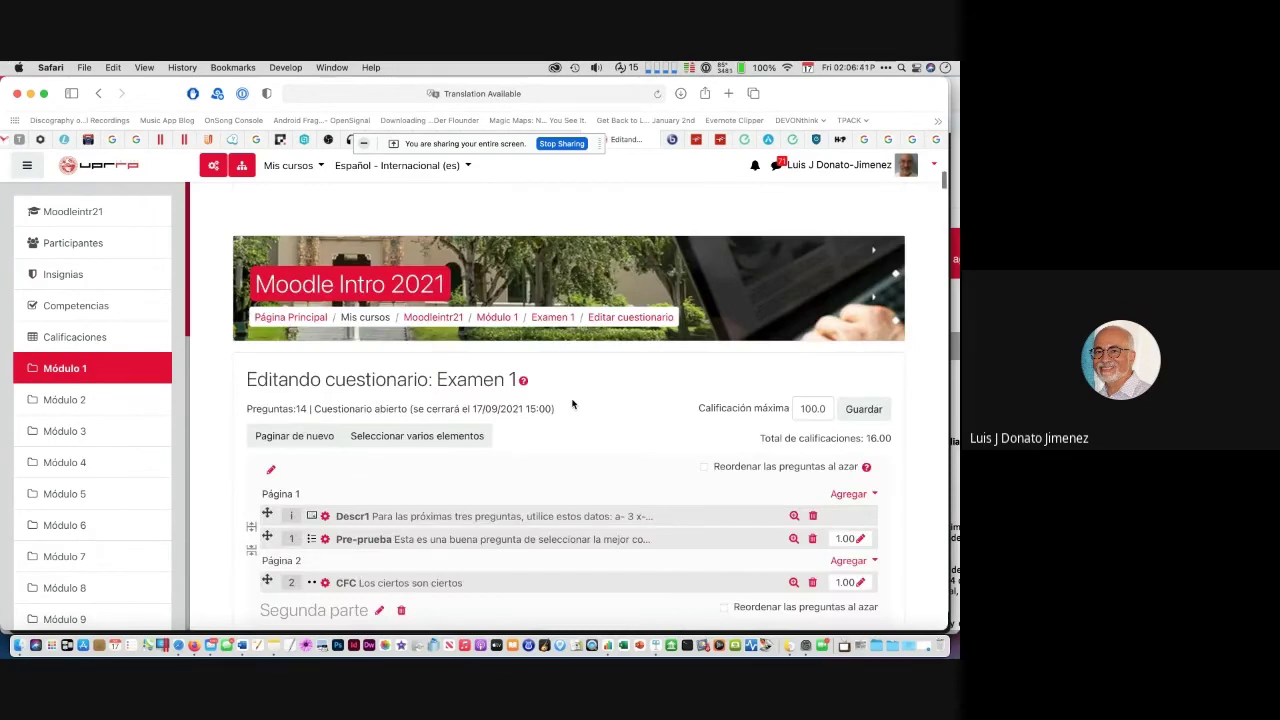
Step: Open the CFC true/false question for editing and examine its general settings and the feedback fields for the Verdadero and Falso answers
scroll(520, 400, "down", 5)
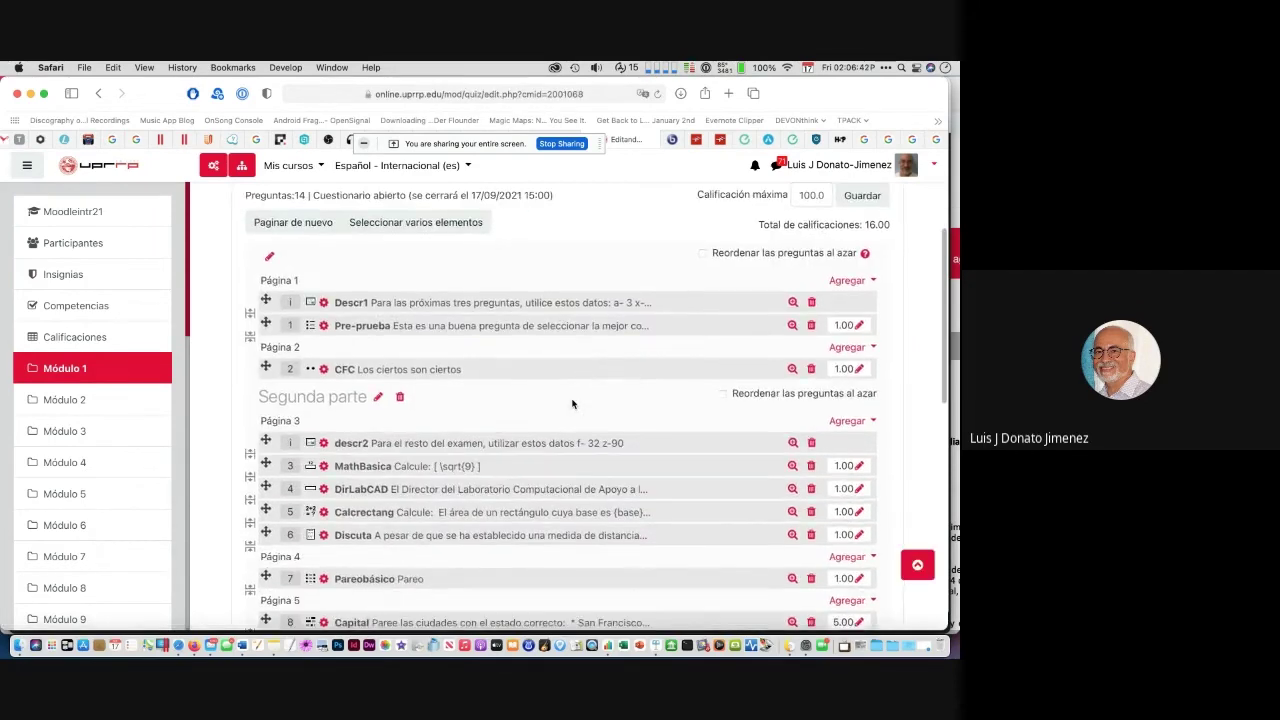
left_click(327, 370)
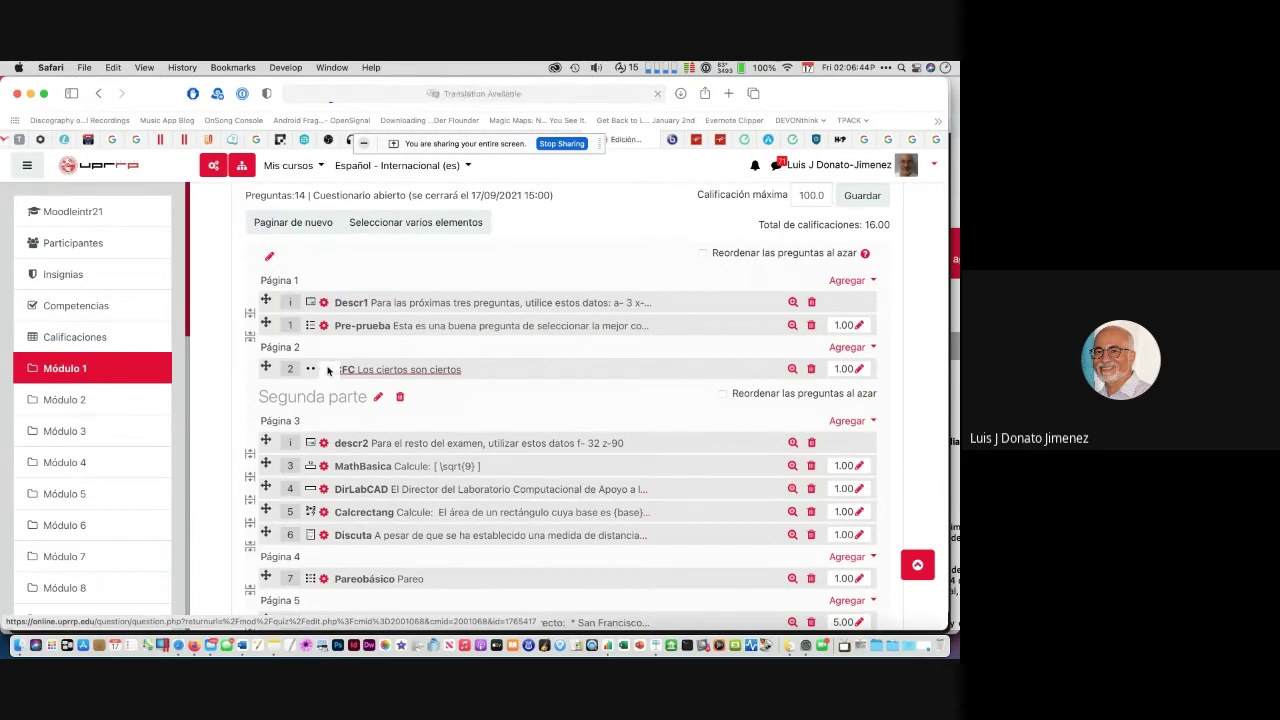
scroll(327, 371, "down", 5)
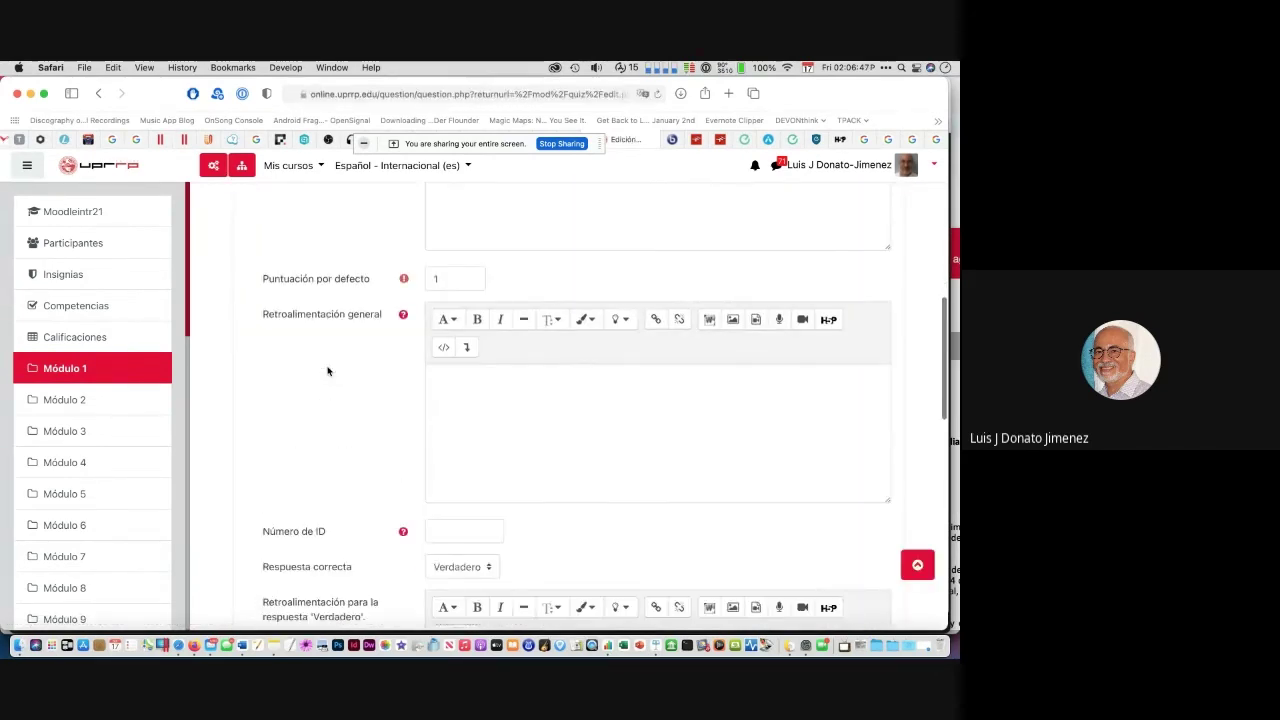
scroll(327, 371, "down", 5)
scroll(327, 371, "up", 1)
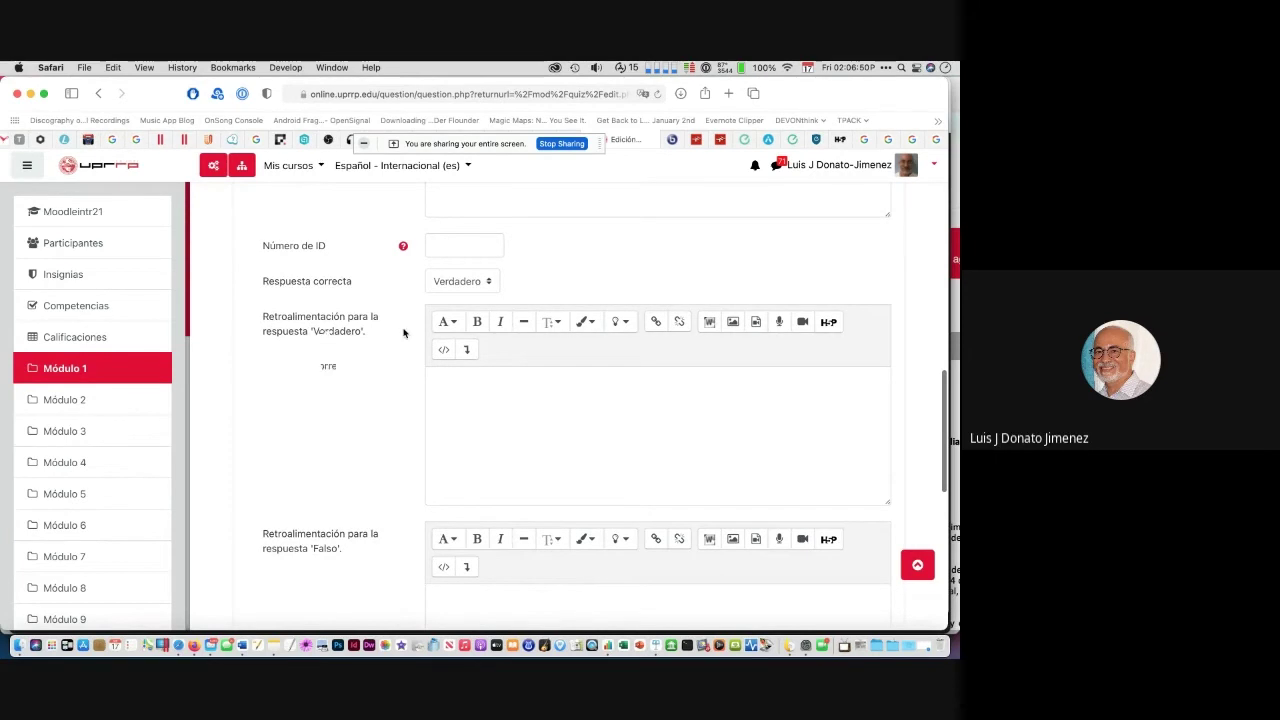
scroll(403, 332, "up", 4)
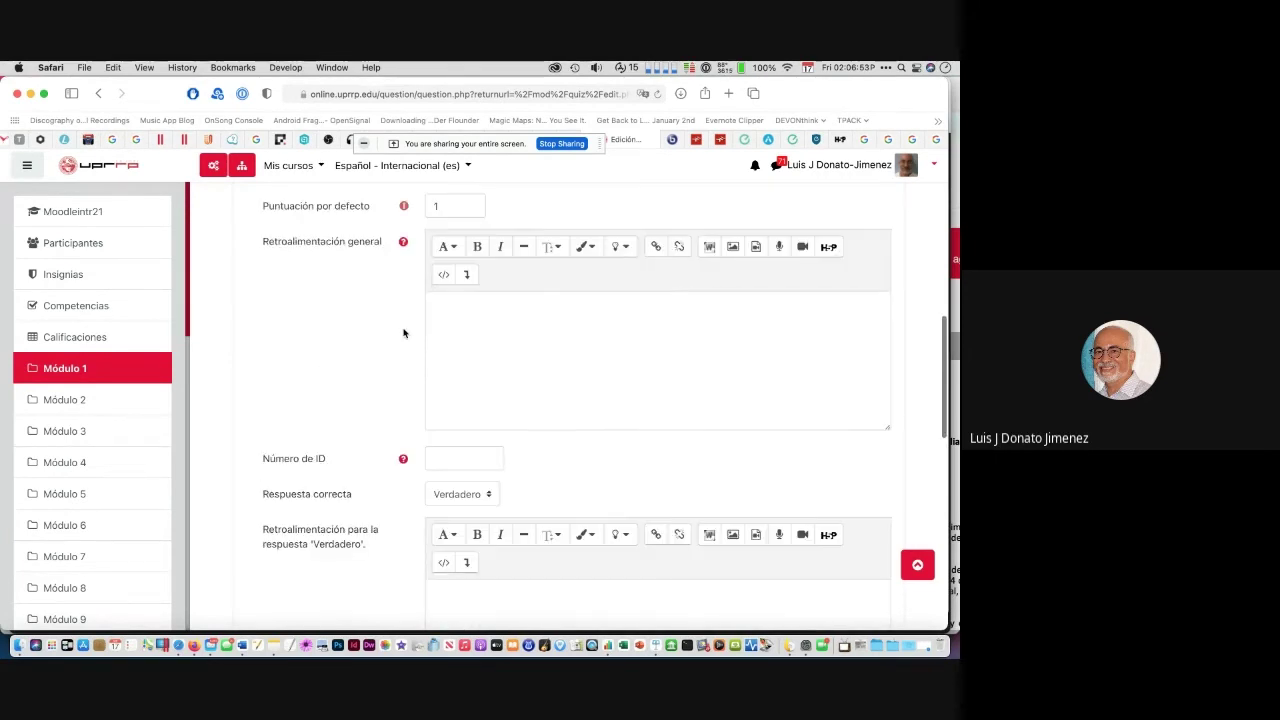
scroll(403, 332, "down", 6)
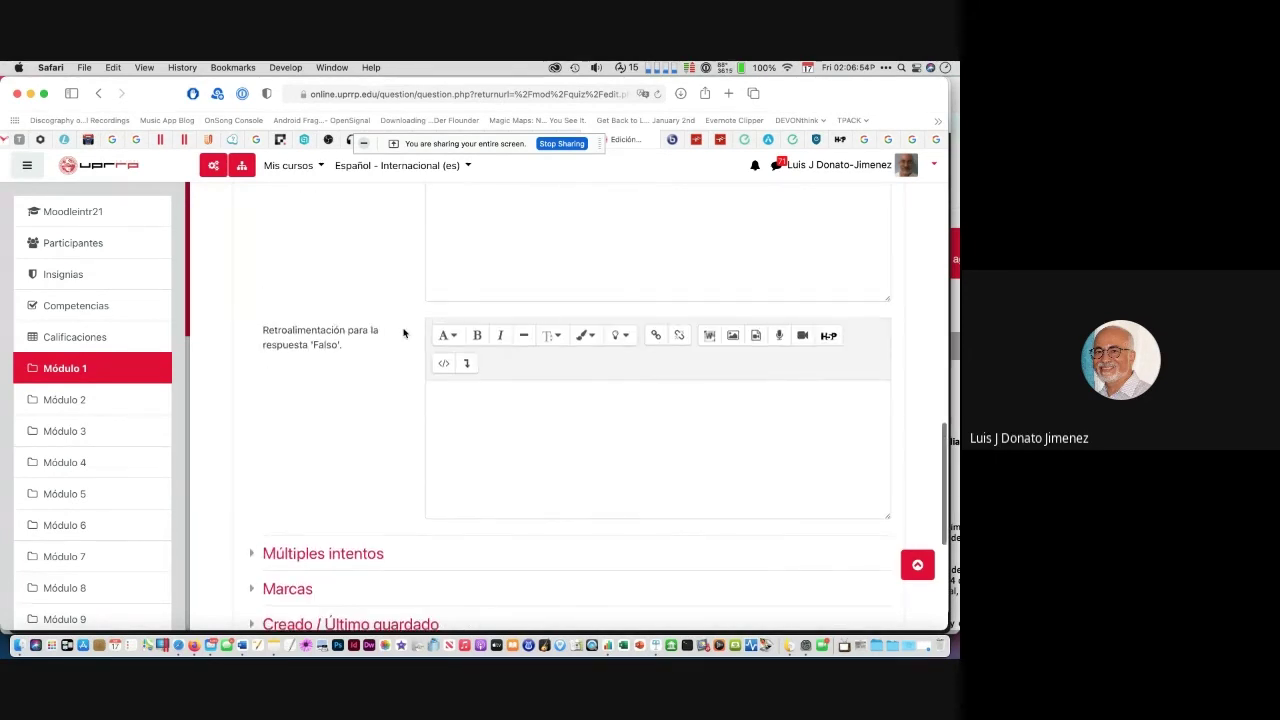
scroll(403, 333, "up", 6)
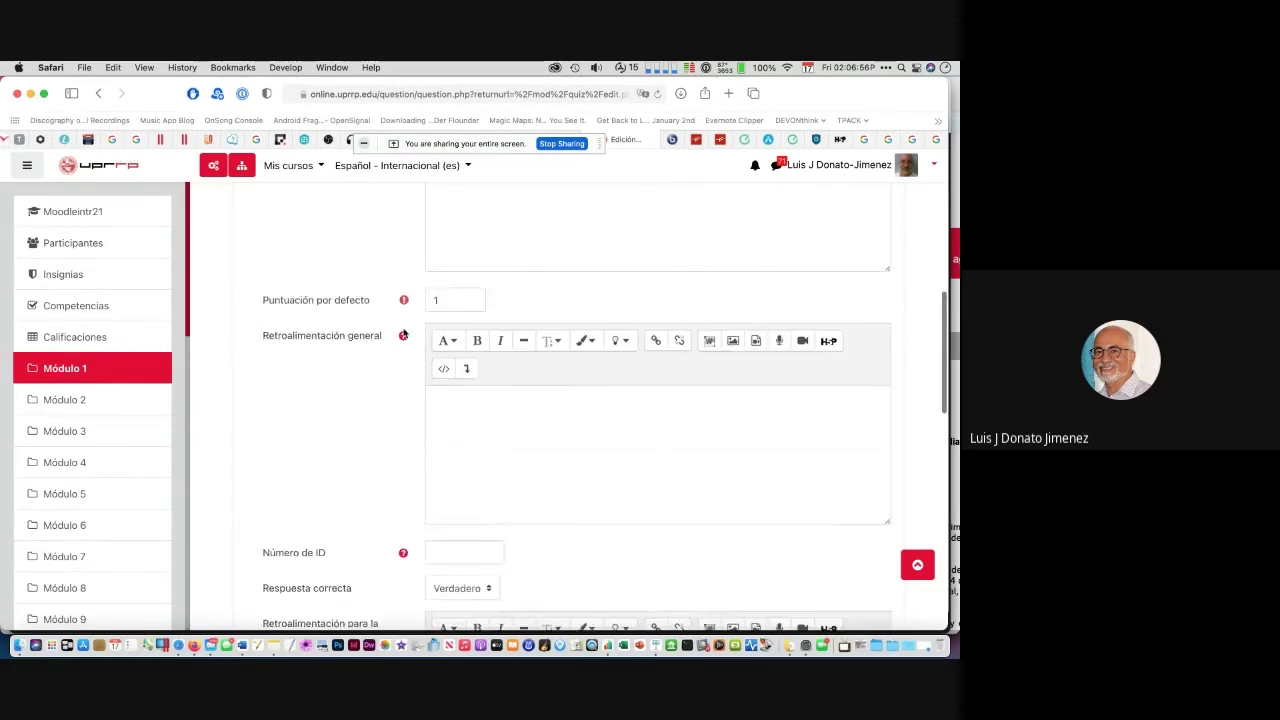
scroll(403, 335, "up", 6)
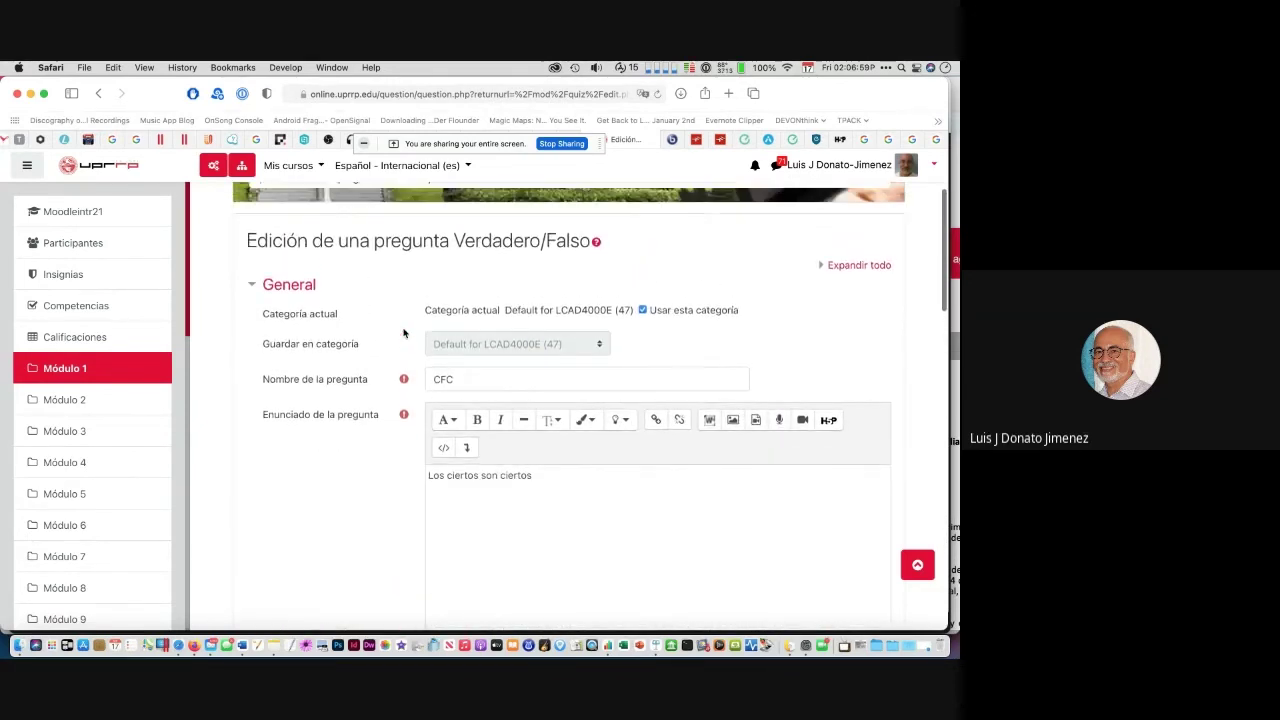
scroll(403, 332, "up", 2)
scroll(403, 332, "down", 3)
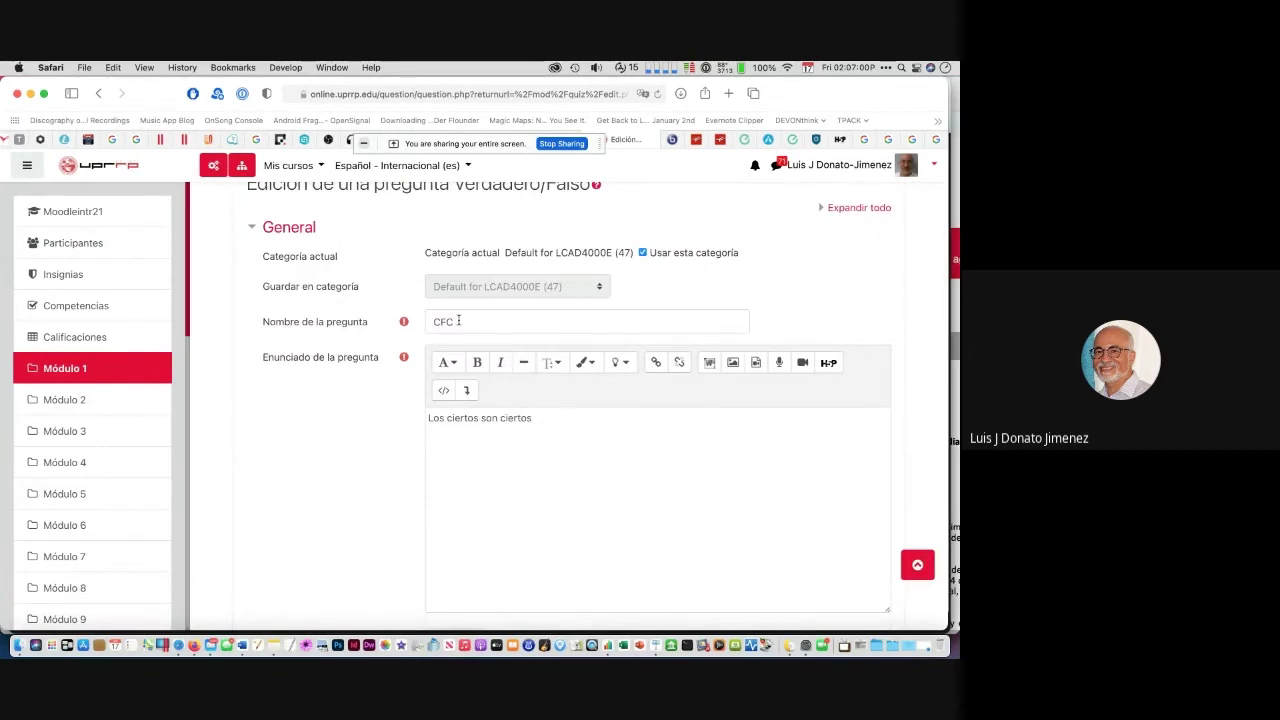
Step: Inspect CFC's default mark and Respuesta correcta choices, keep Verdadero, and leave the question editor without saving
scroll(488, 340, "down", 2)
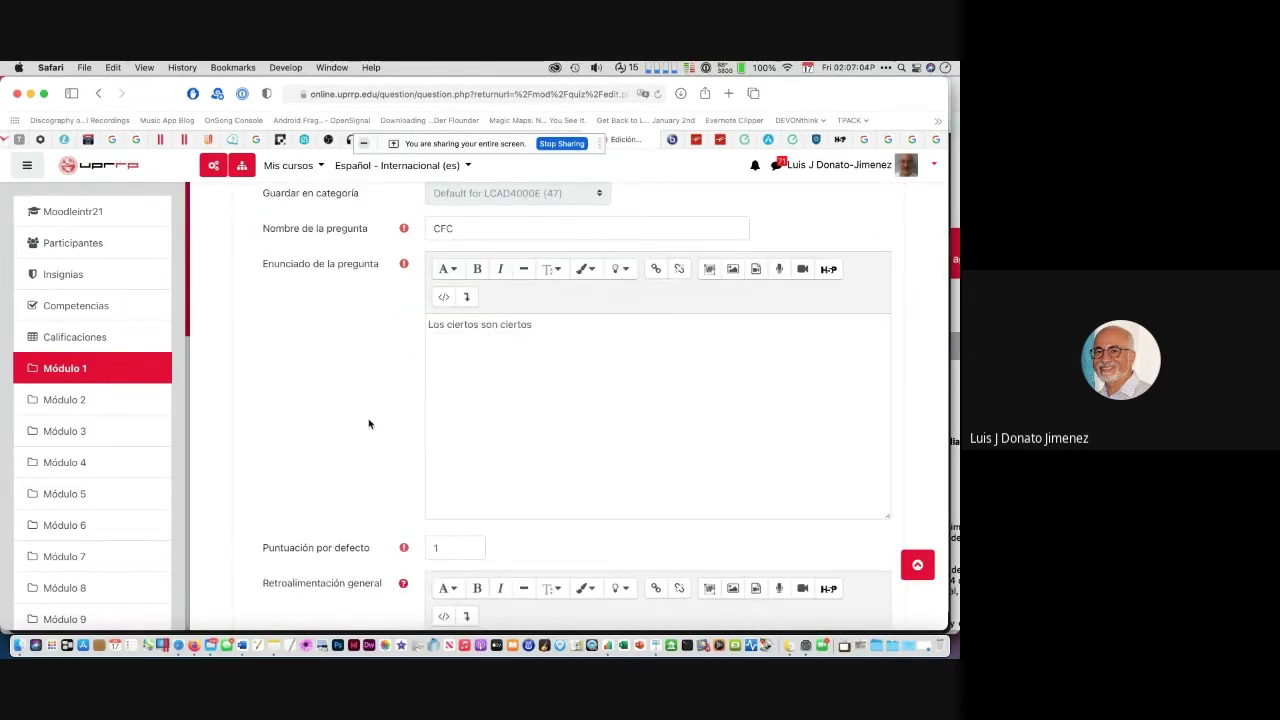
scroll(368, 424, "down", 7)
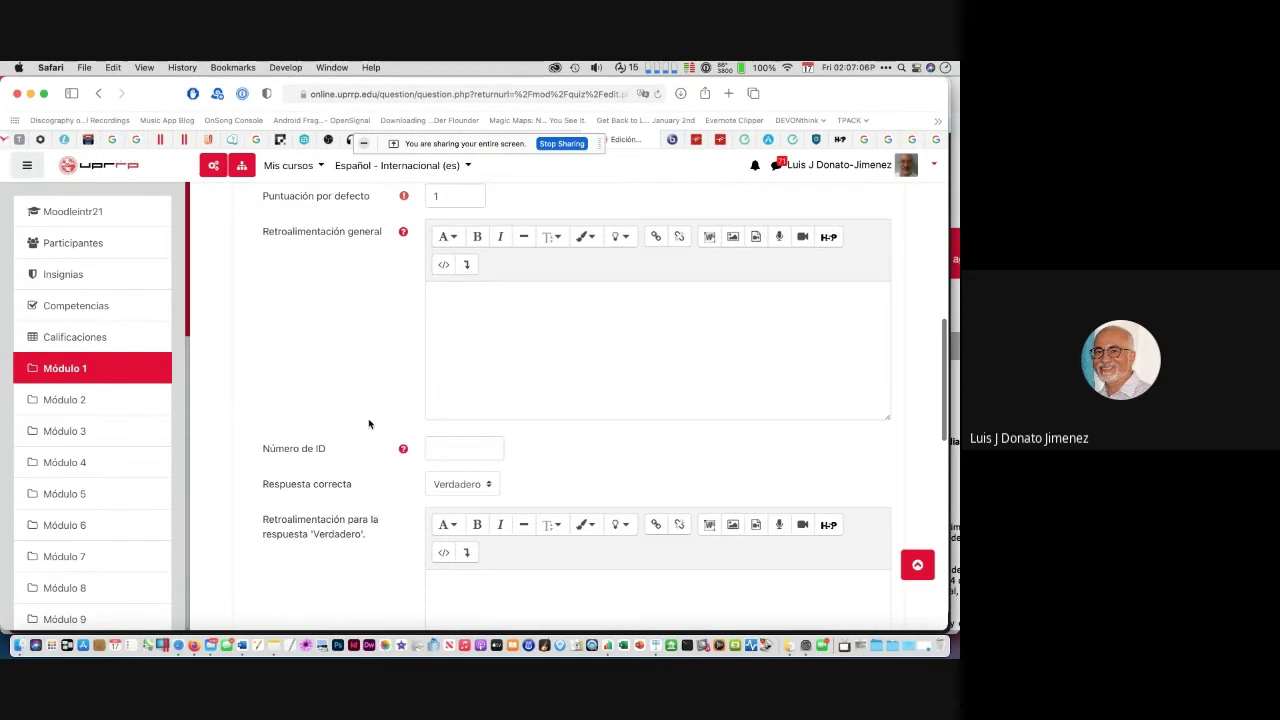
left_click(489, 484)
left_click(550, 482)
scroll(335, 331, "up", 3)
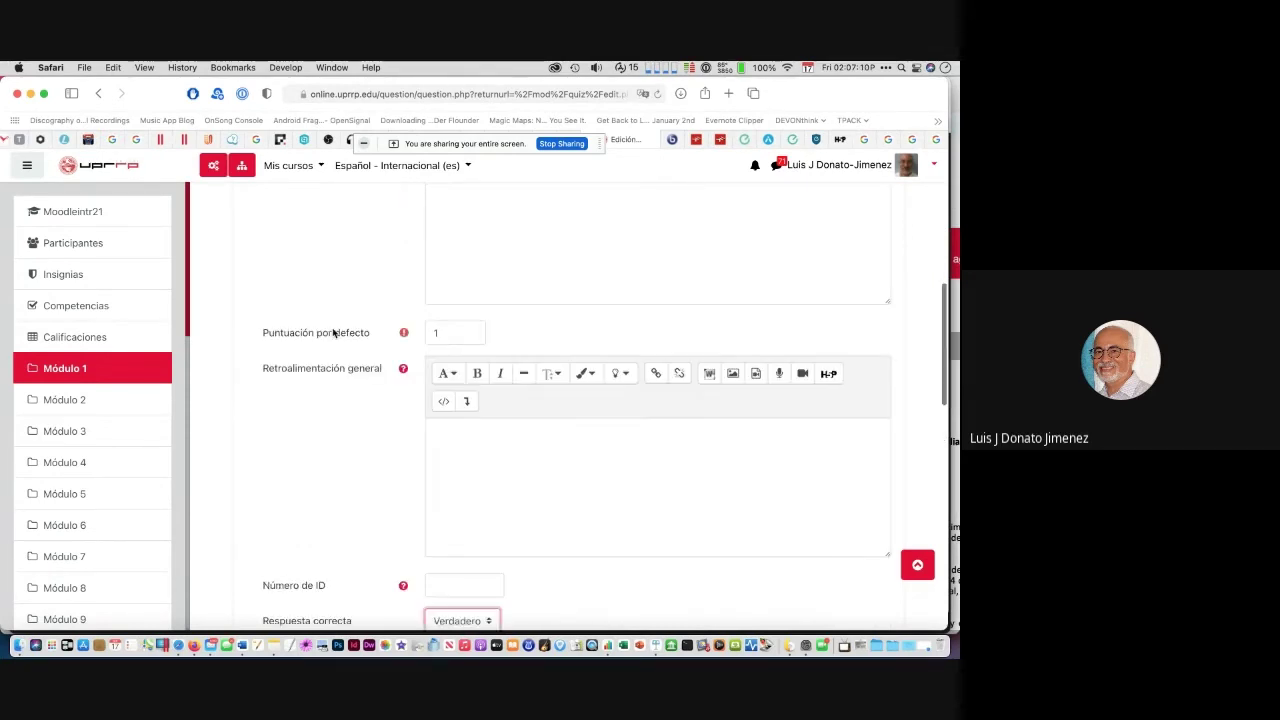
scroll(335, 332, "down", 8)
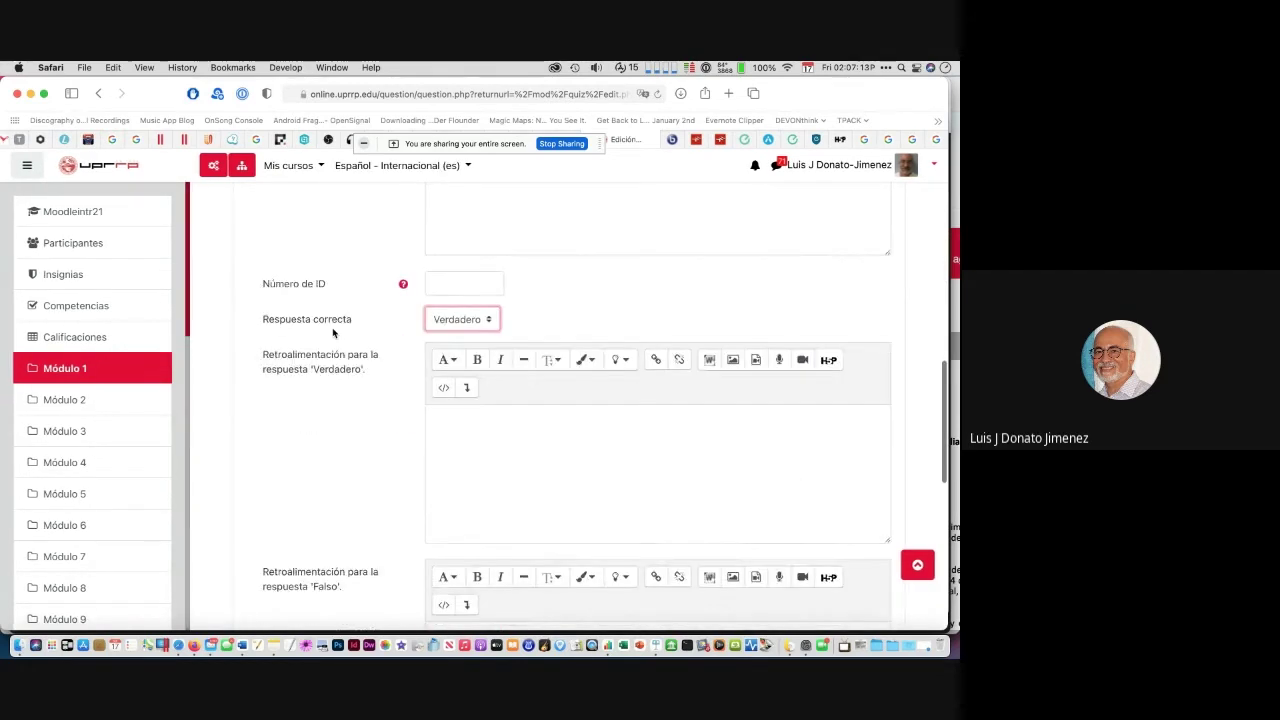
scroll(335, 331, "down", 7)
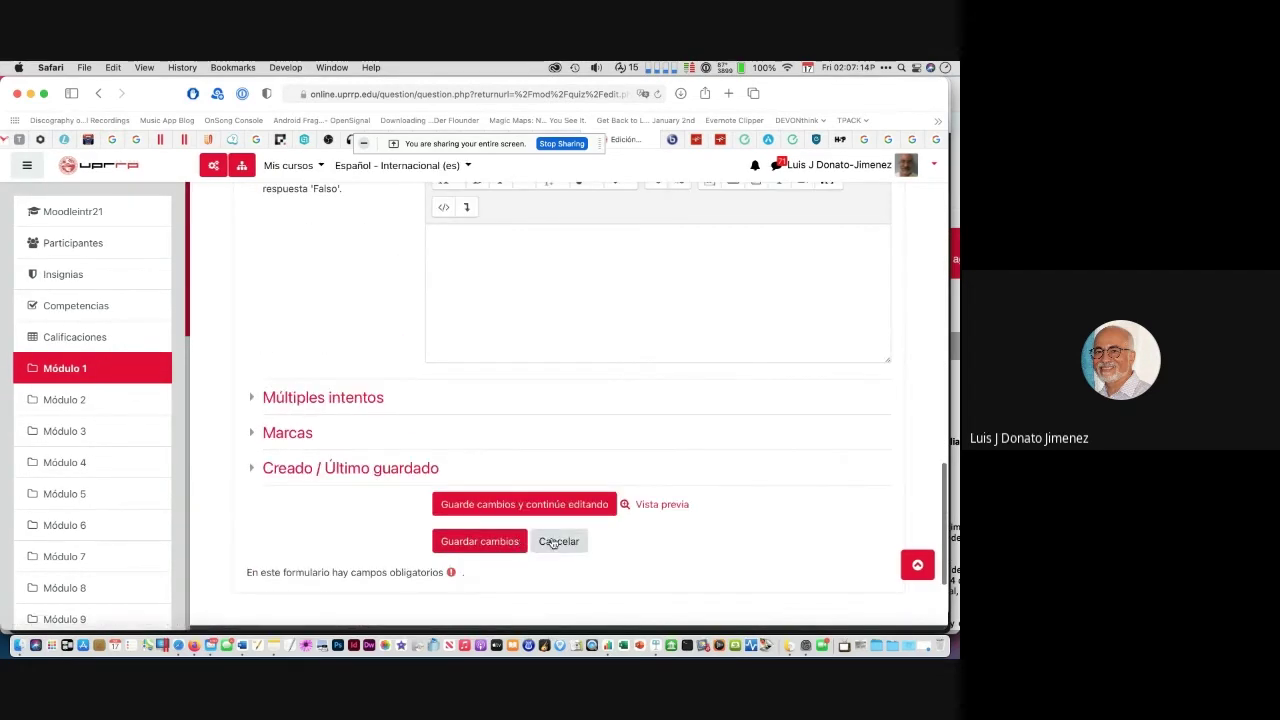
left_click(565, 543)
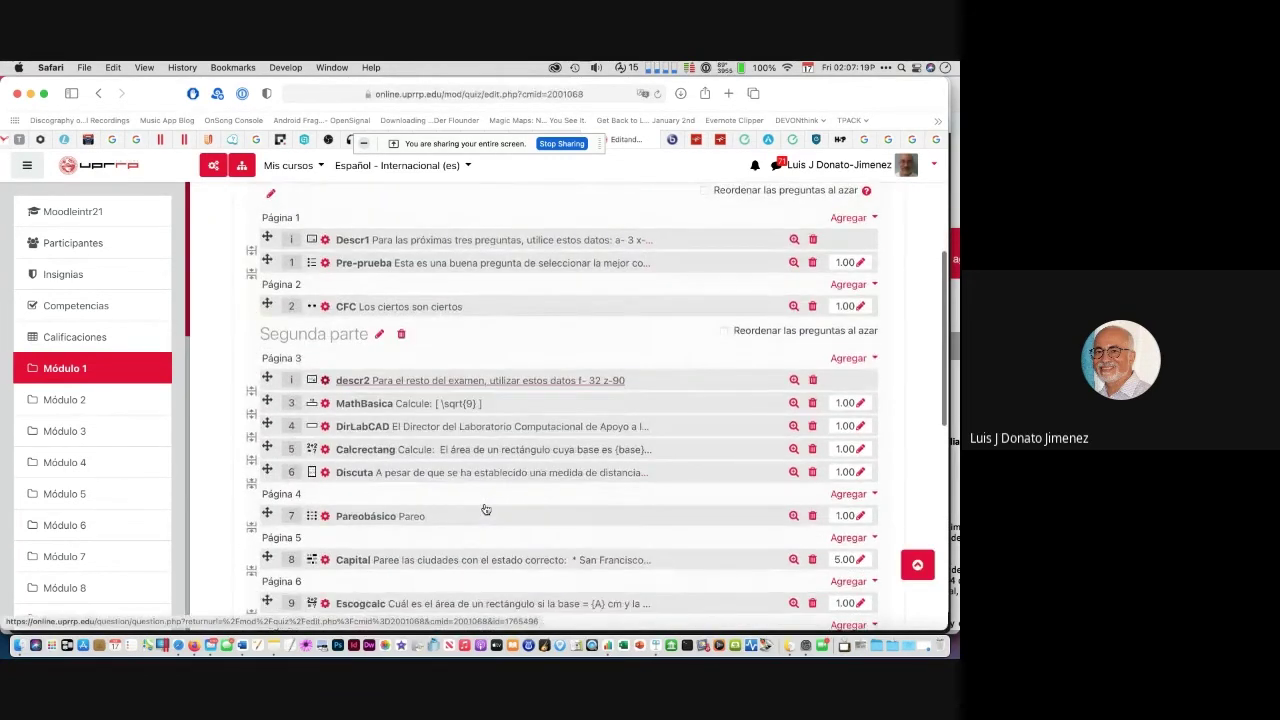
Step: Open the MathBasica question for editing and examine its question text and Respuestas section, including the answer, Error, Calificación and extra-answer option
left_click(325, 405)
scroll(325, 410, "down", 5)
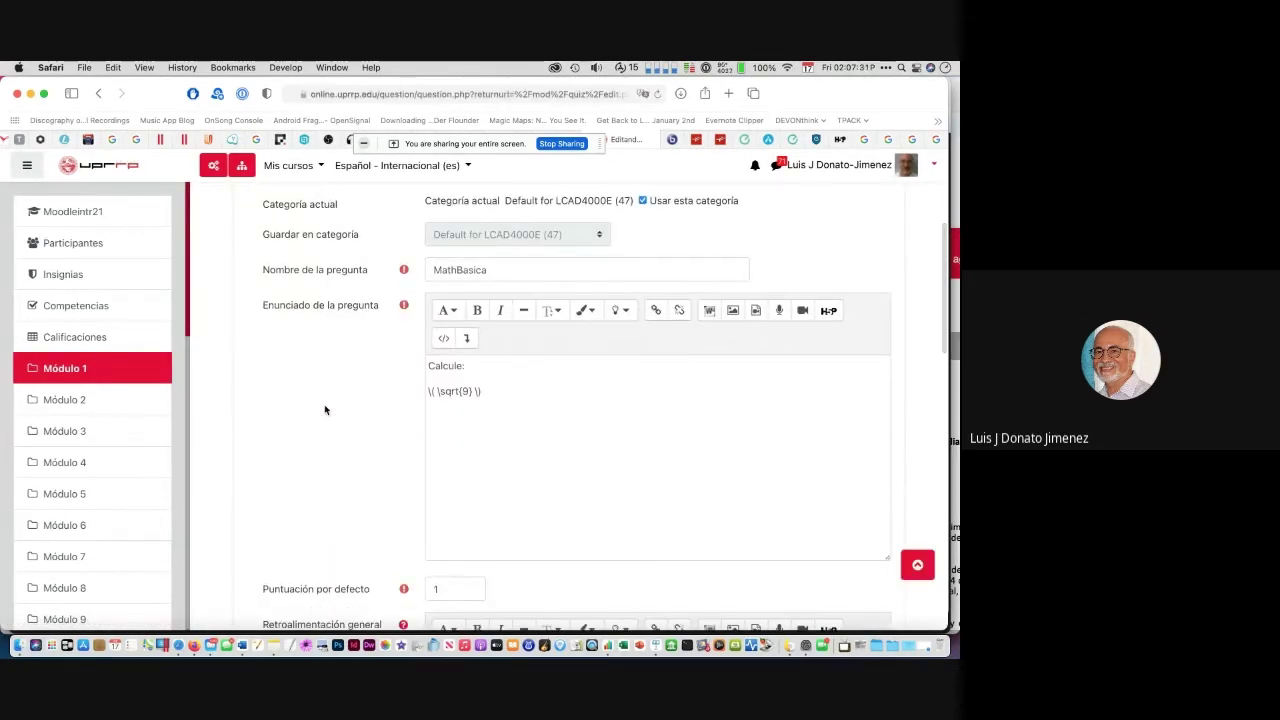
scroll(325, 410, "down", 1)
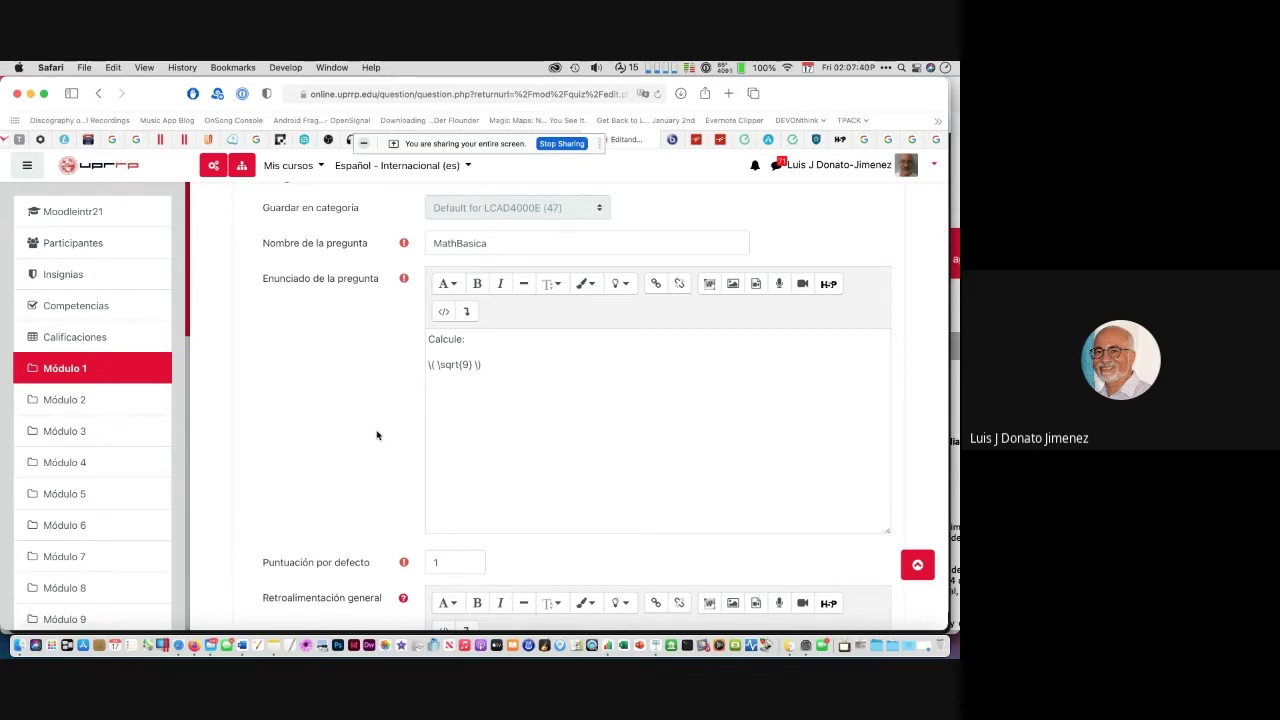
scroll(377, 435, "down", 10)
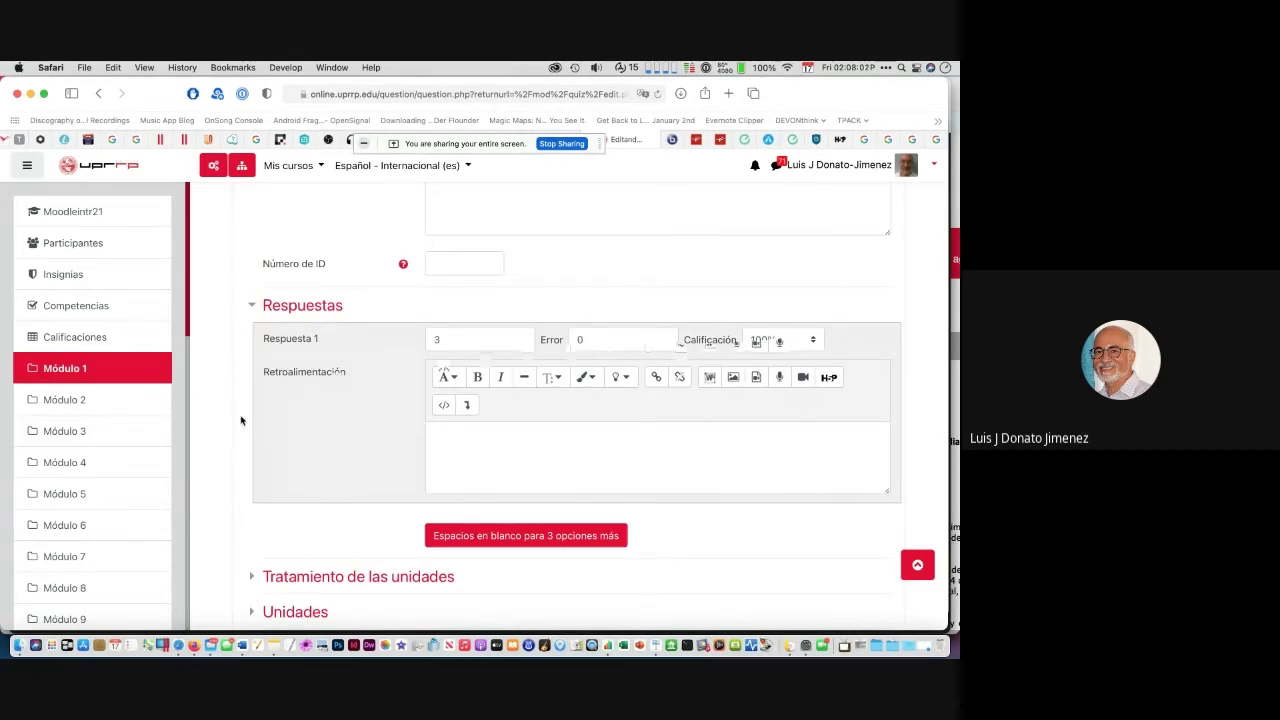
scroll(240, 420, "down", 2)
scroll(240, 420, "down", 1)
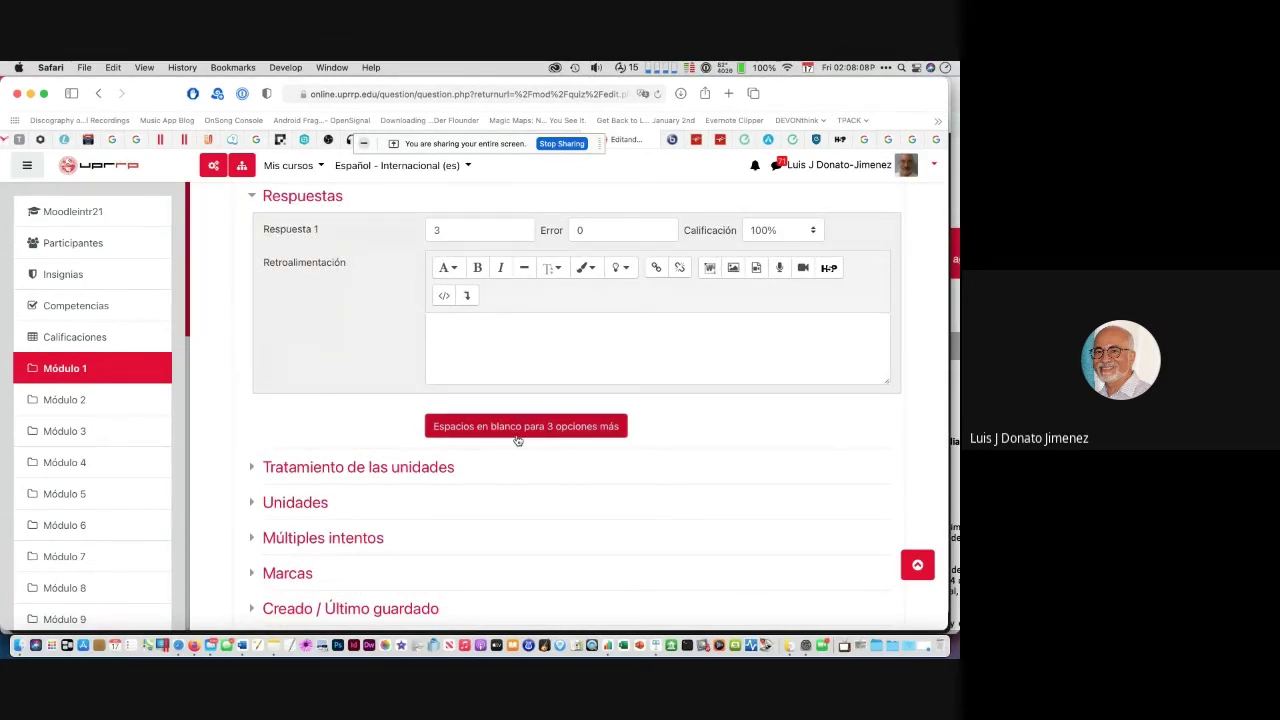
scroll(517, 440, "down", 2)
scroll(517, 440, "up", 1)
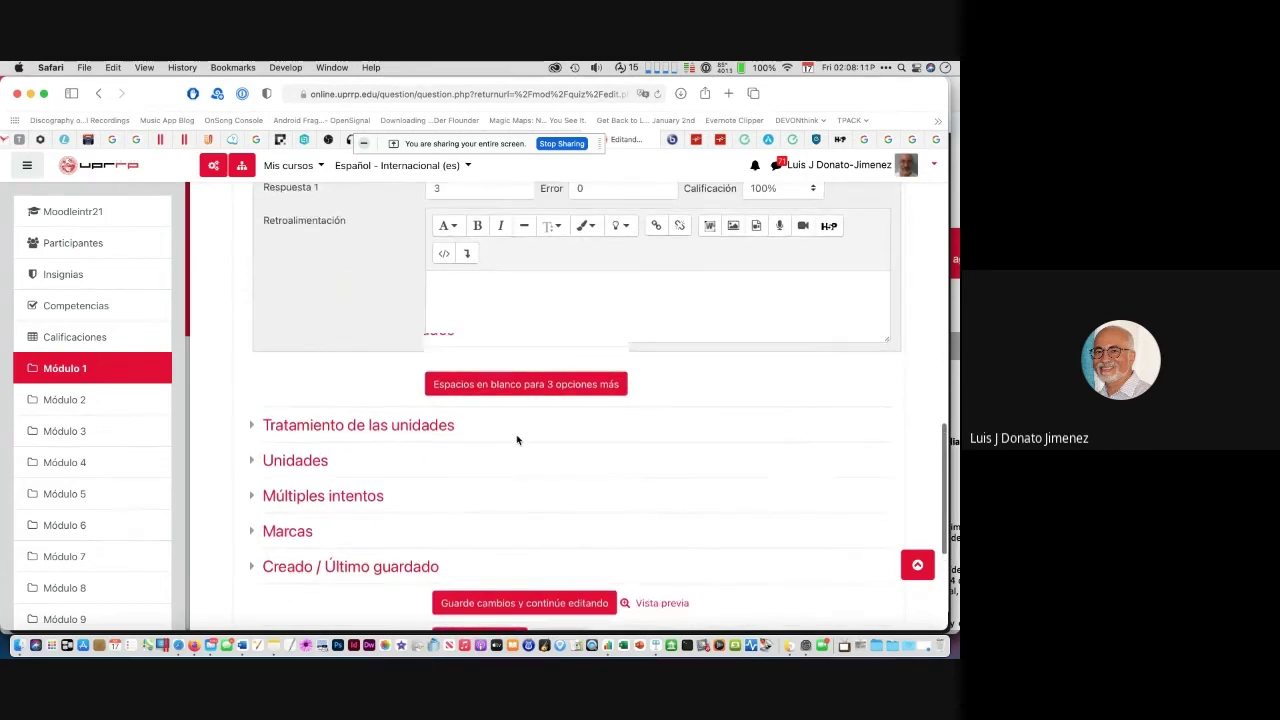
Step: Preview the MathBasica question to see how its square-root formula is rendered, and close the preview
scroll(517, 440, "down", 3)
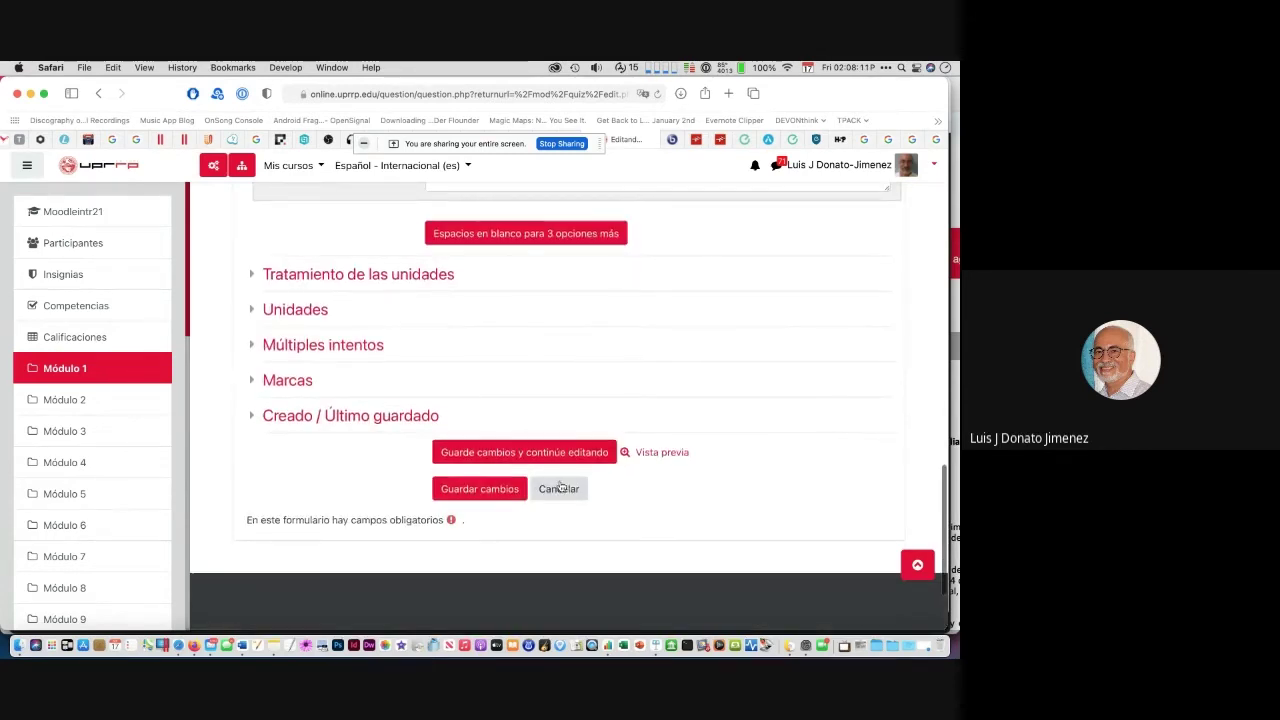
left_click(627, 453)
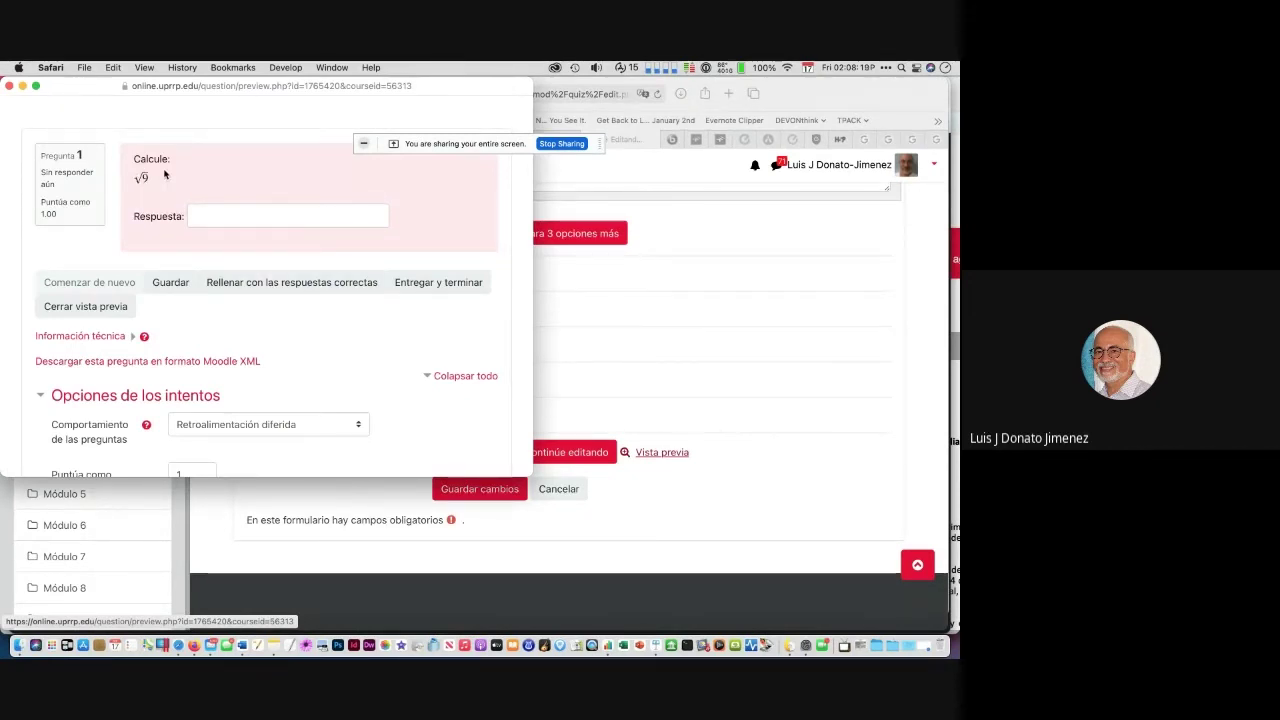
left_click(10, 87)
Step: Open the equation editor for MathBasica's question text, look through its Operadores, Flechas, Símbolos Griegos and Avanzado sets, and close it without inserting anything
scroll(455, 279, "up", 10)
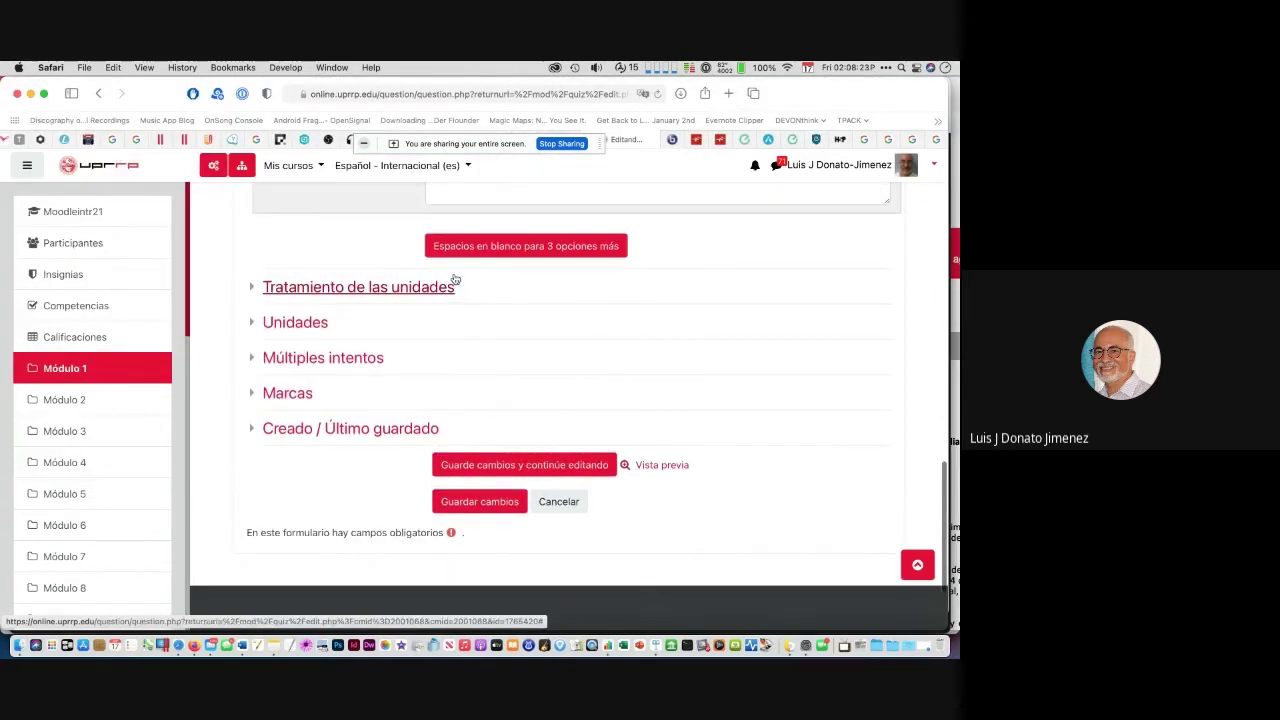
scroll(455, 279, "up", 5)
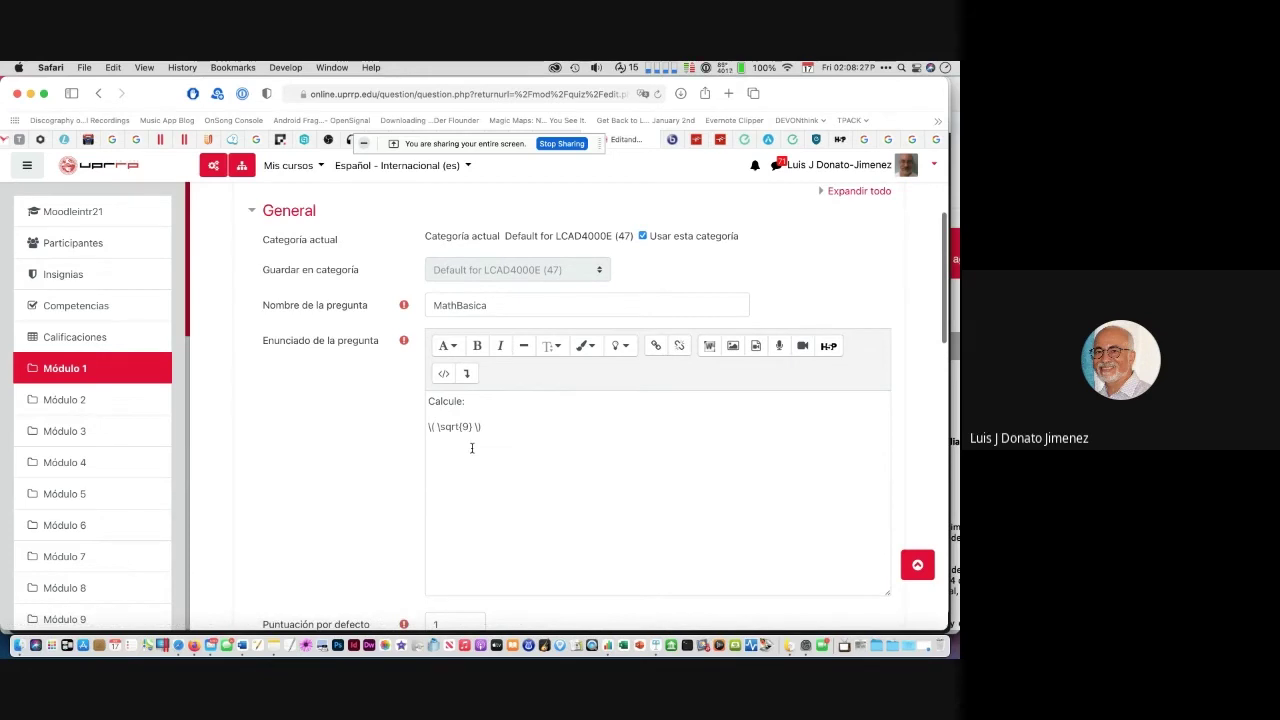
left_click(466, 375)
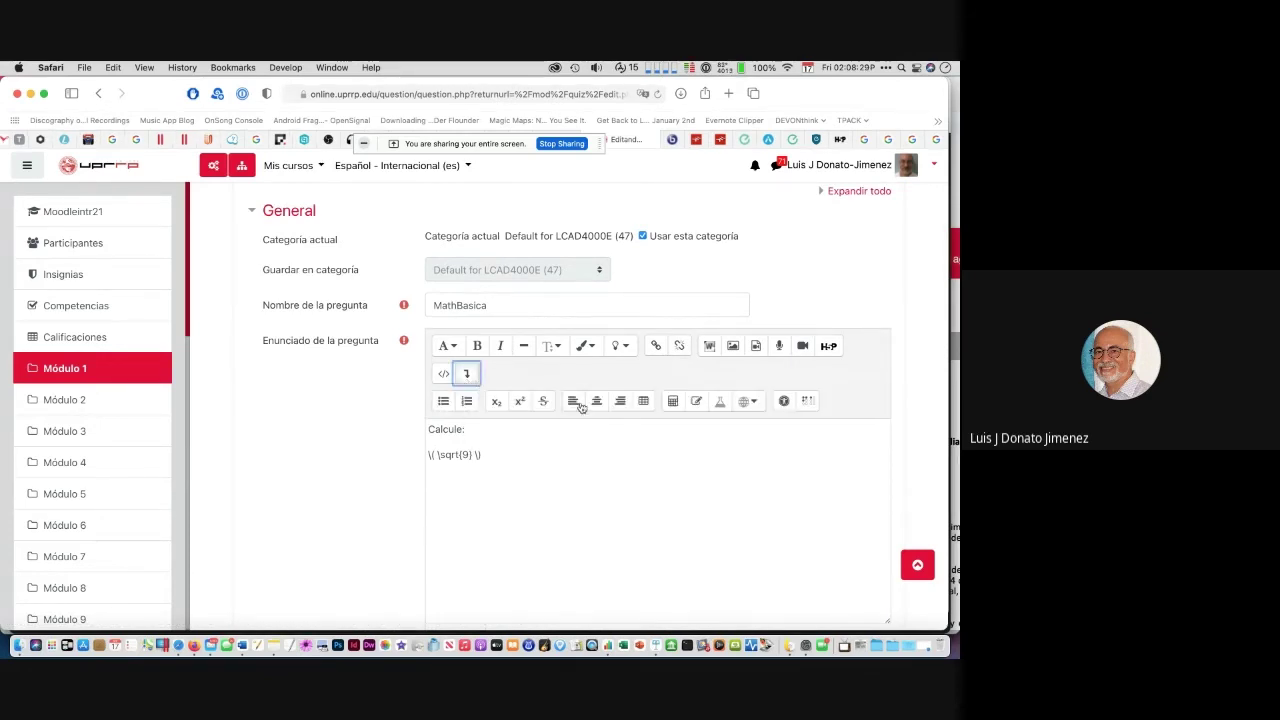
left_click(675, 402)
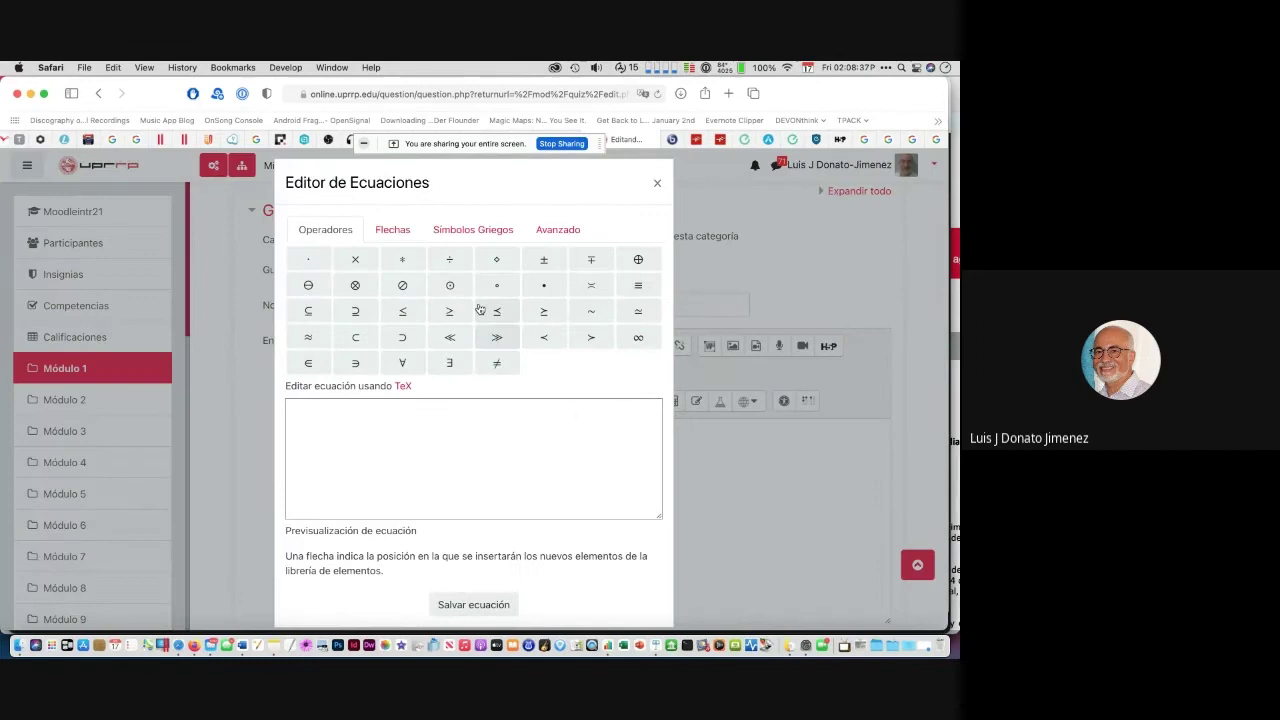
left_click(393, 229)
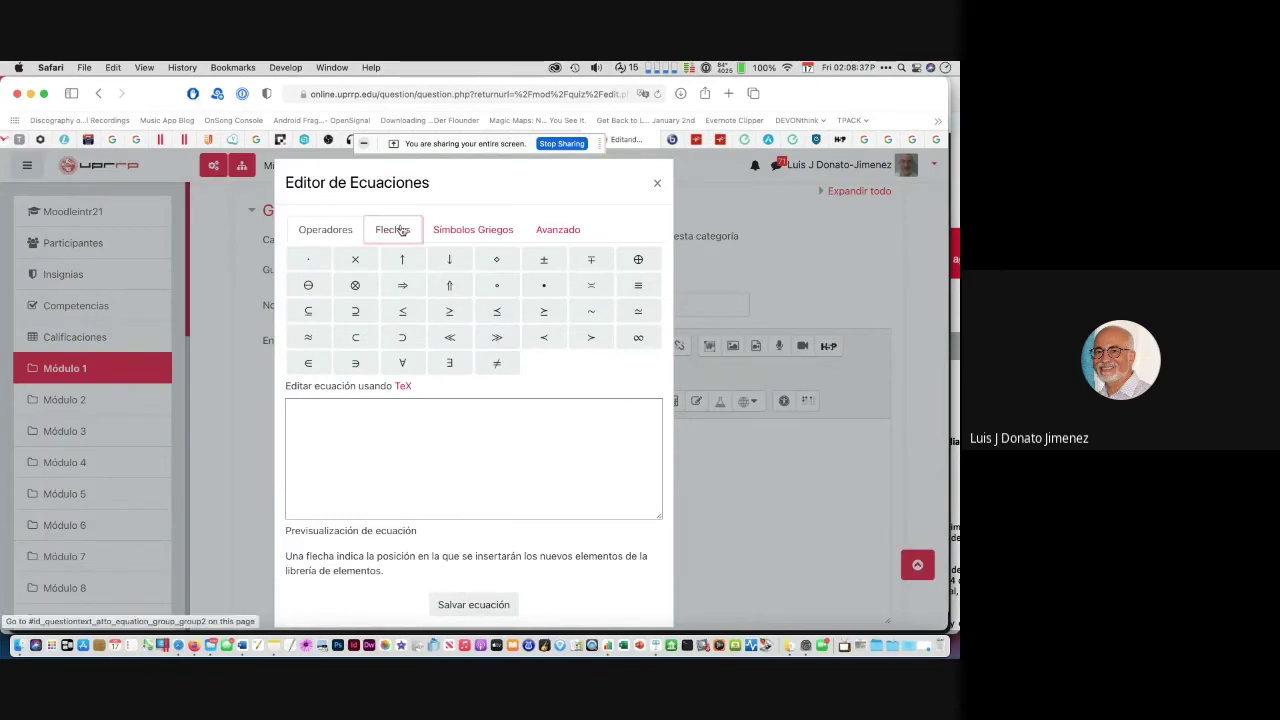
left_click(464, 230)
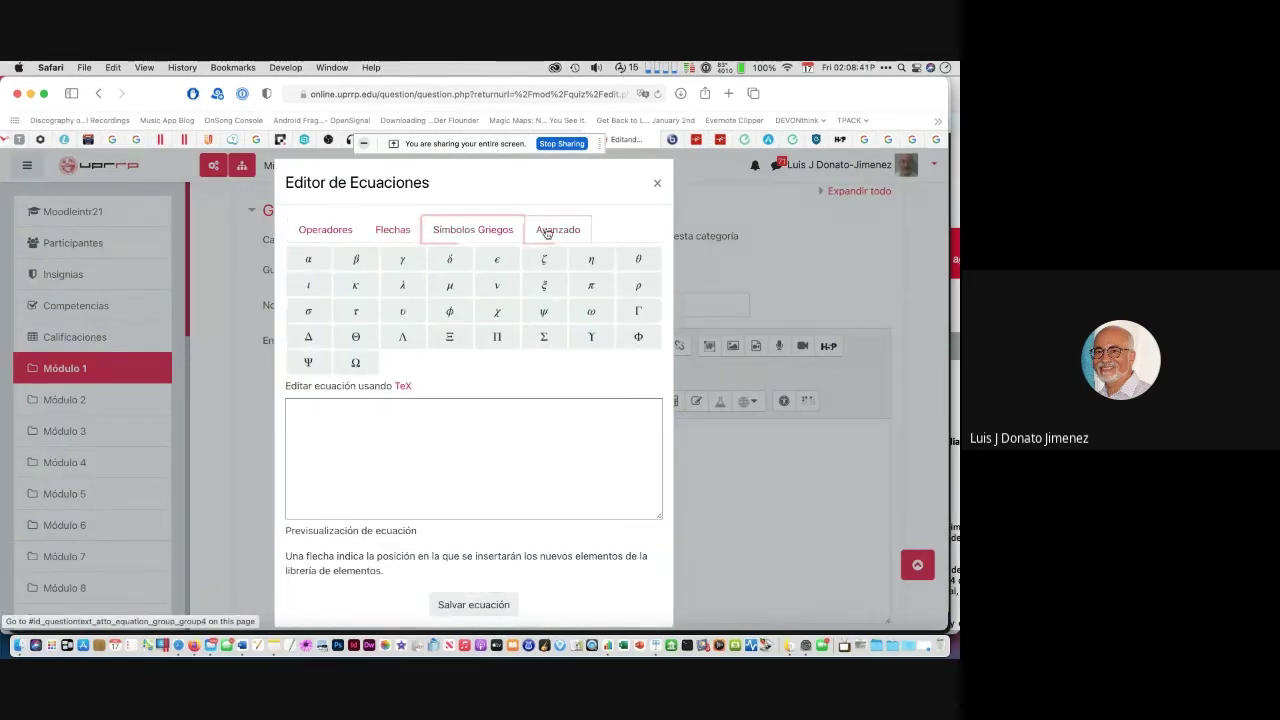
left_click(547, 231)
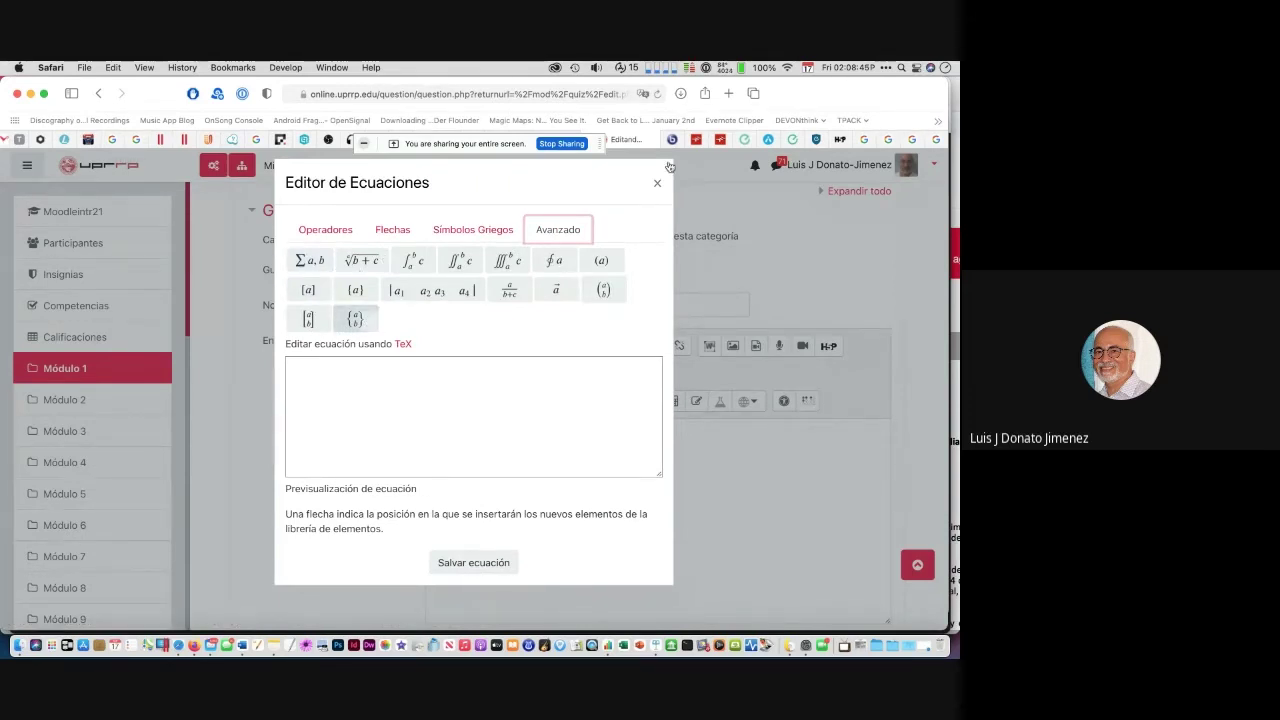
key("Escape")
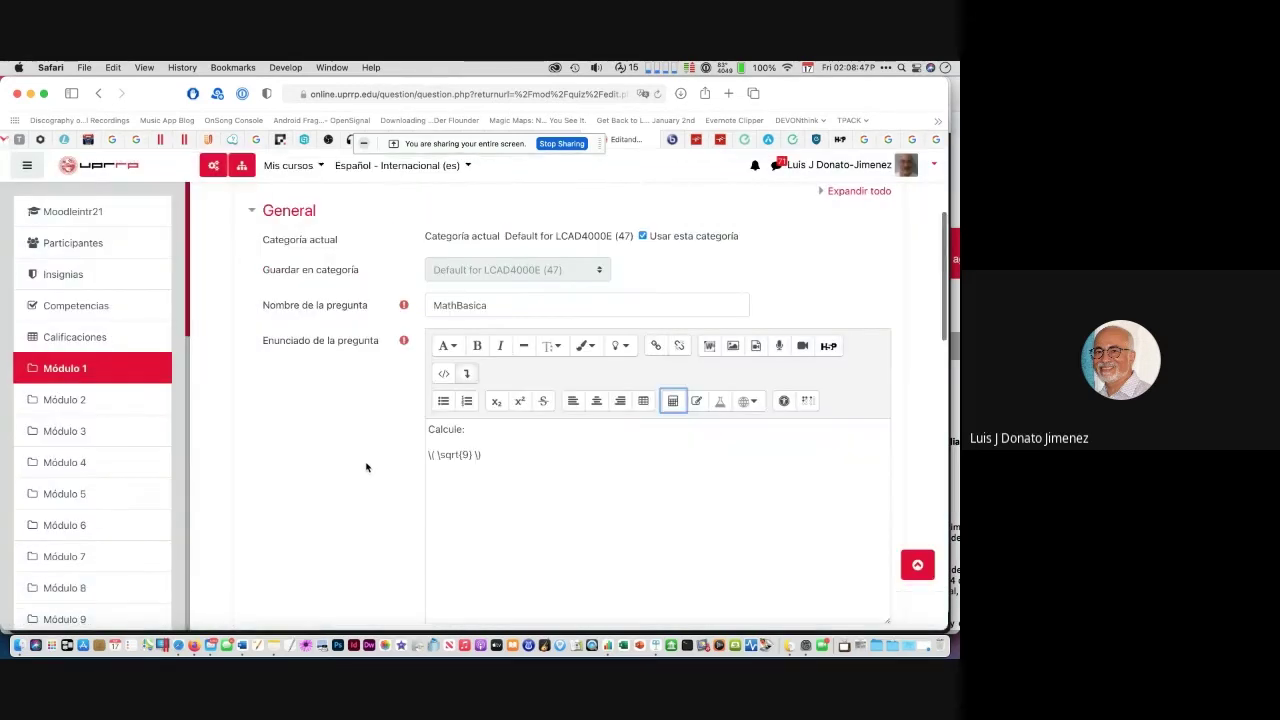
Step: Leave the MathBasica question editor without saving and return to the Examen 1 question list
scroll(366, 466, "down", 3)
scroll(366, 466, "down", 4)
scroll(366, 466, "down", 6)
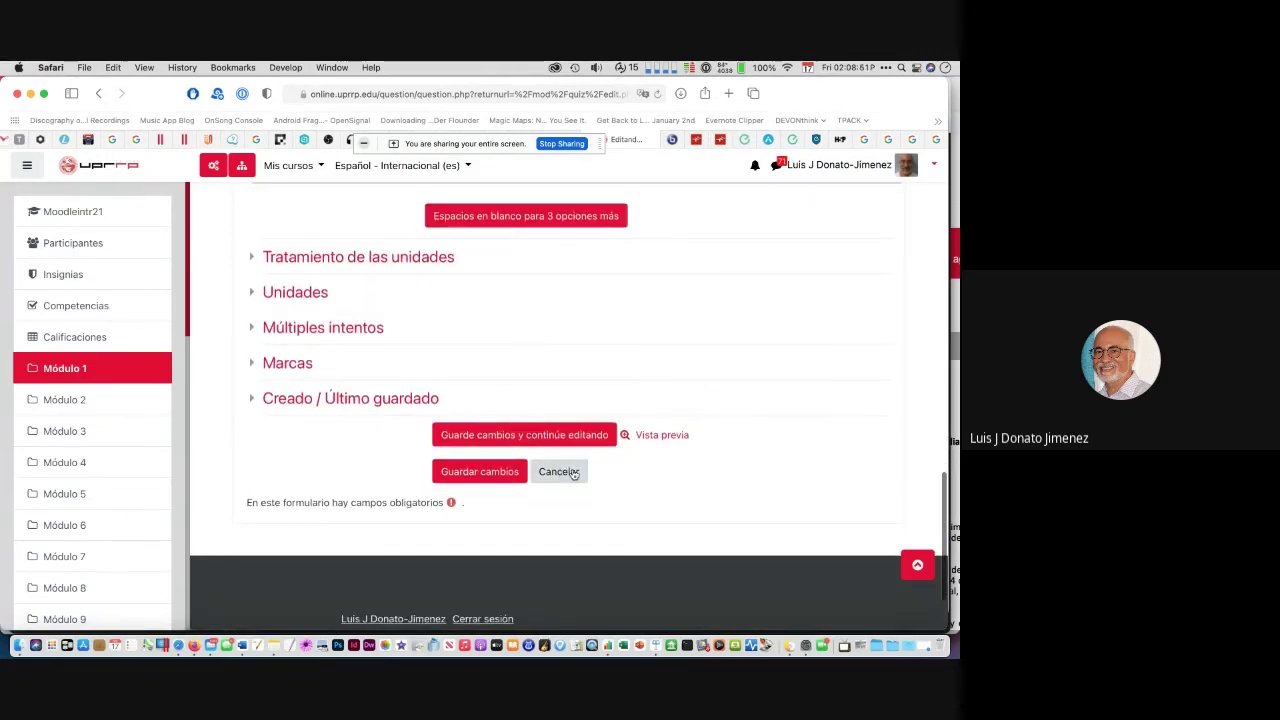
left_click(573, 472)
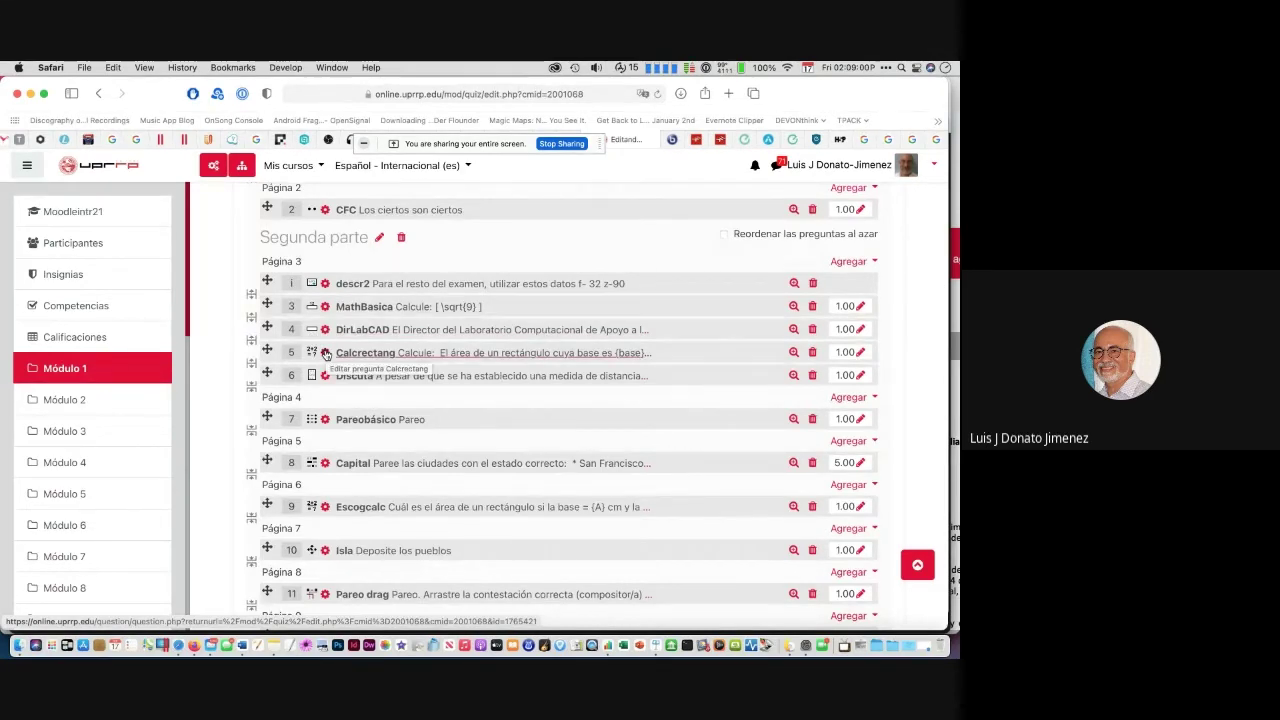
Step: Open the calculated question Calcrectang for editing and examine its shared wildcards and the {base} and {alt} variables in its question text
left_click(325, 354)
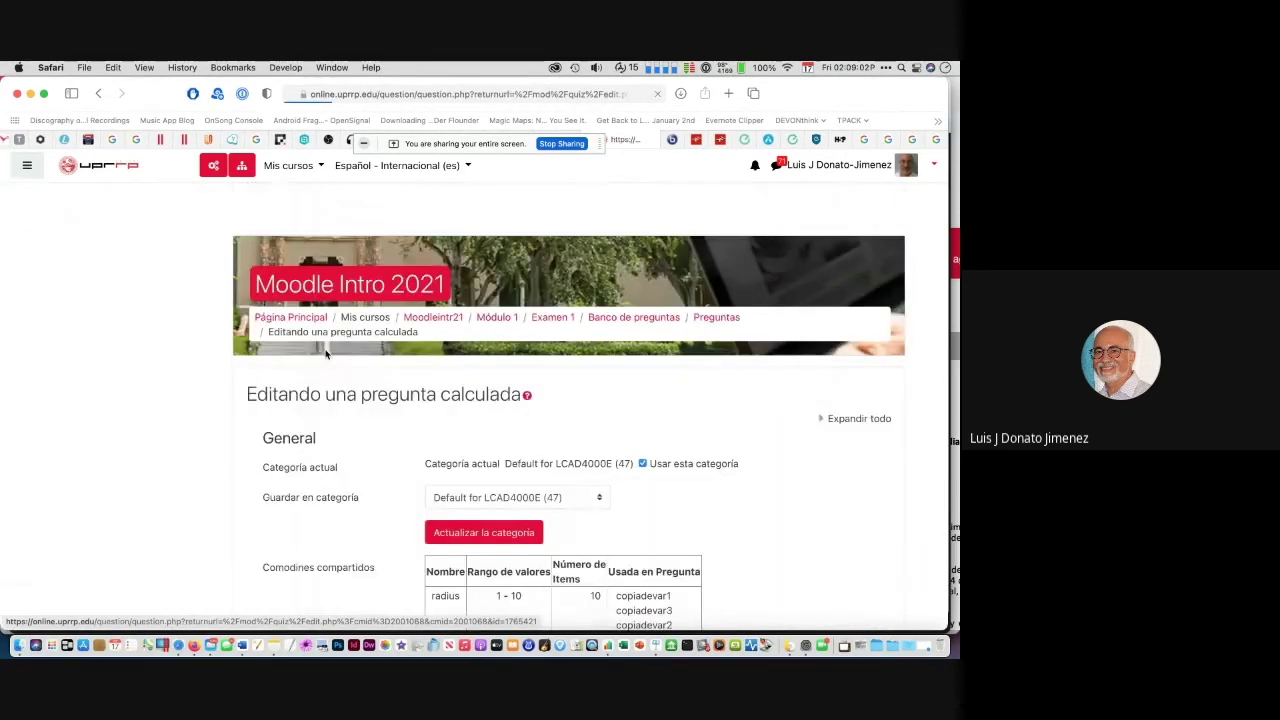
scroll(377, 388, "down", 4)
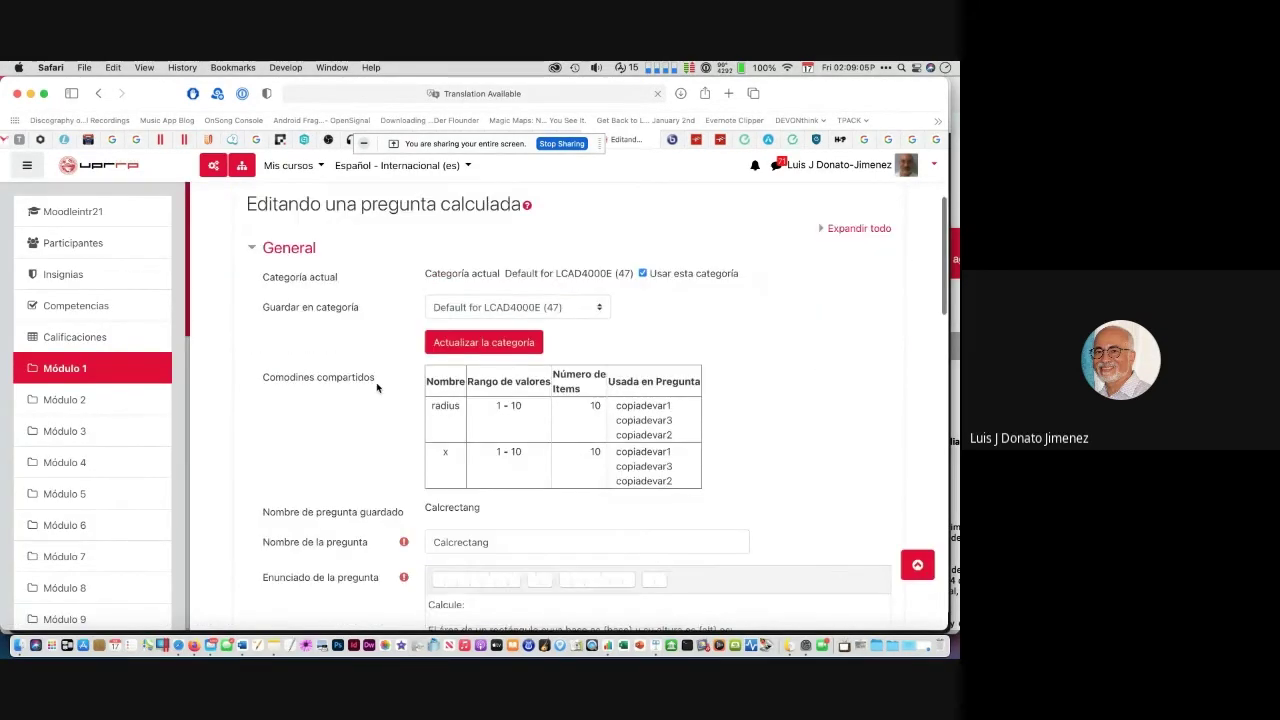
scroll(377, 388, "down", 3)
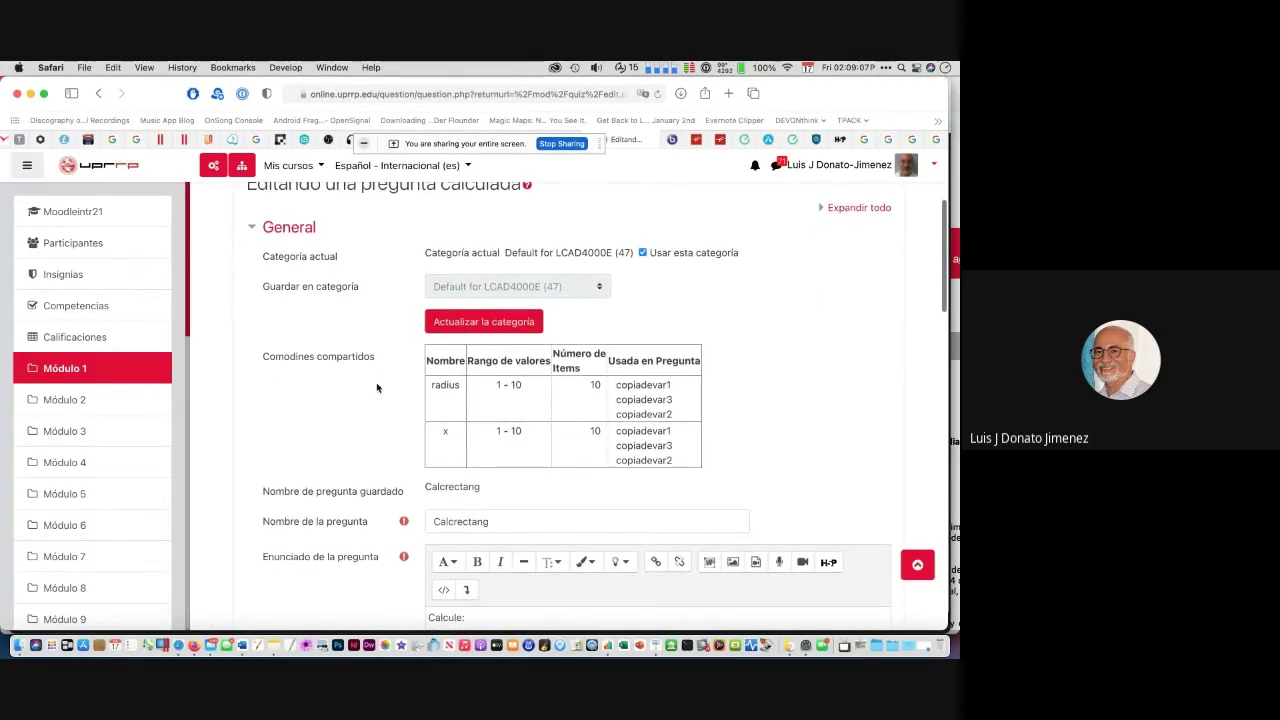
scroll(377, 388, "down", 4)
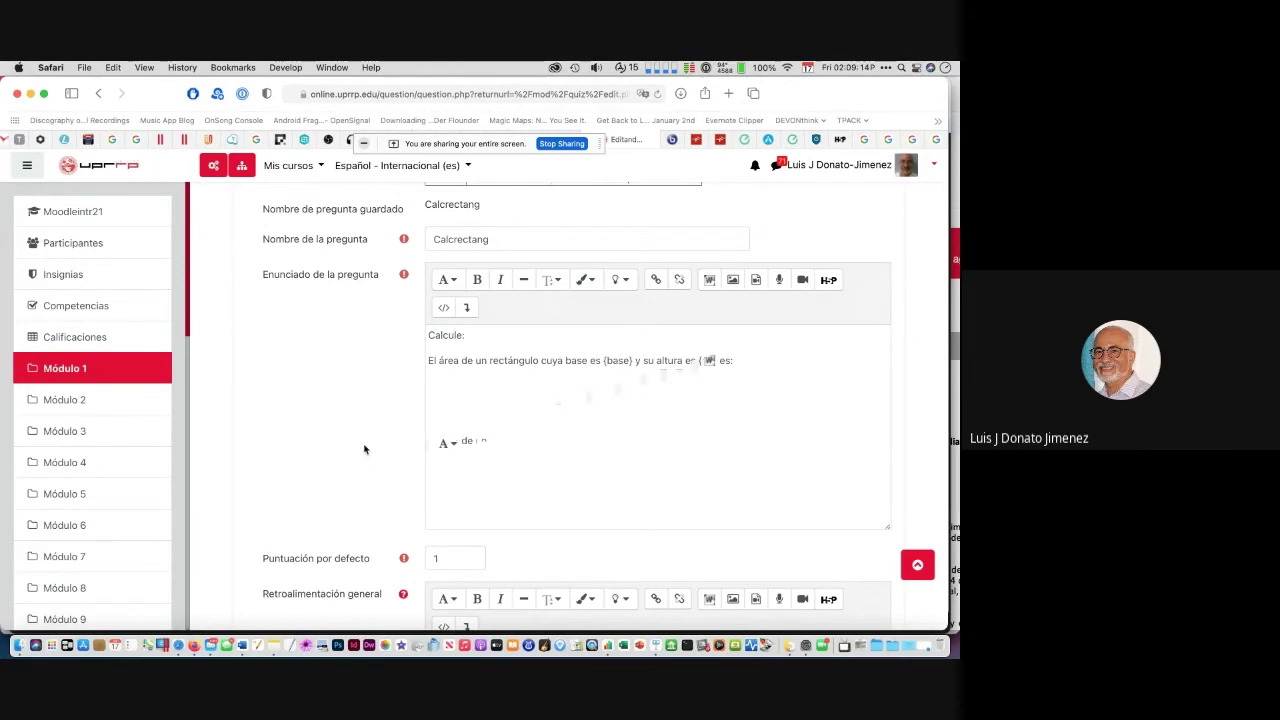
scroll(364, 449, "up", 4)
scroll(364, 449, "down", 3)
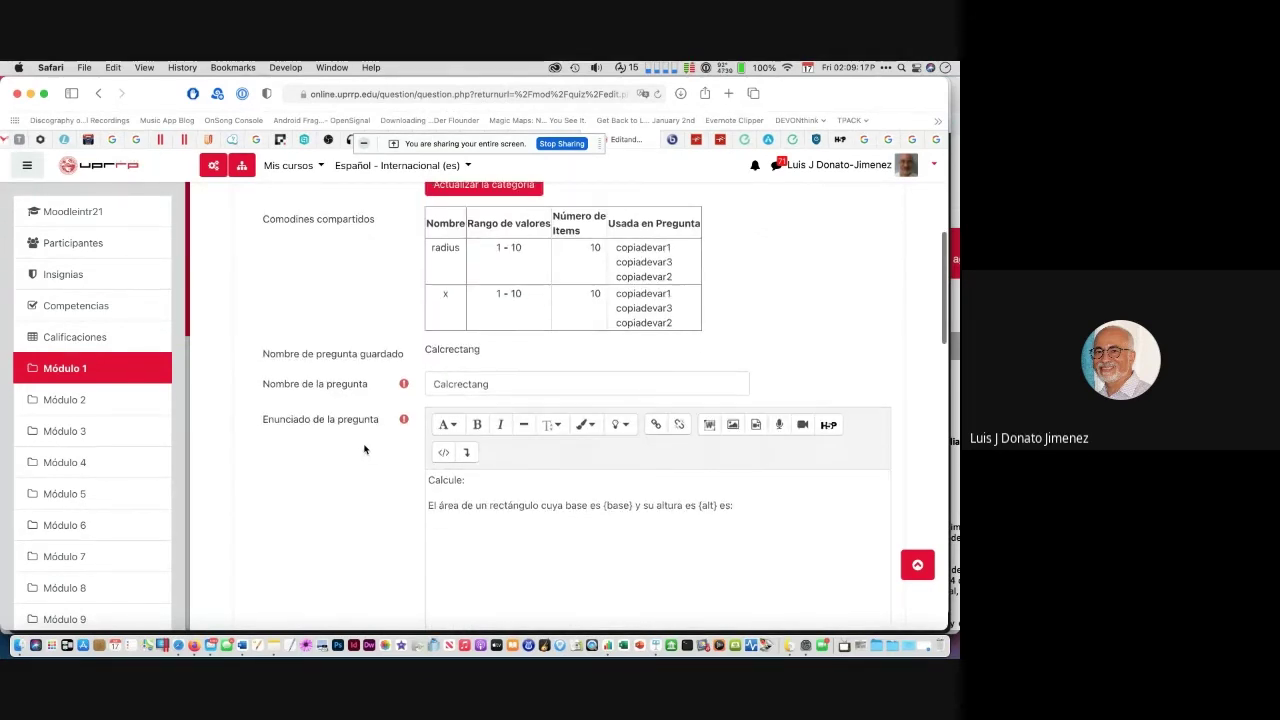
Step: Examine Calcrectang's answer formula, Calificación, Tolerancia and decimal format against its question text, and return to the Examen 1 question list without saving
scroll(364, 449, "down", 13)
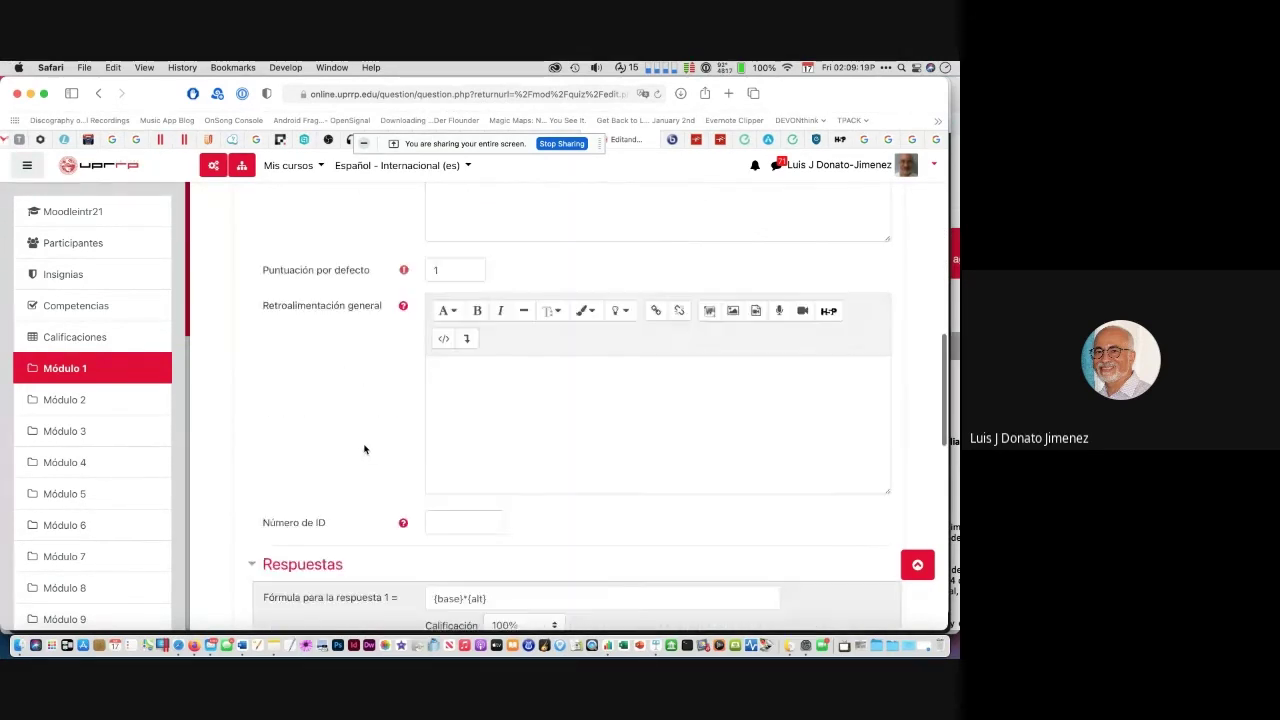
scroll(364, 449, "down", 1)
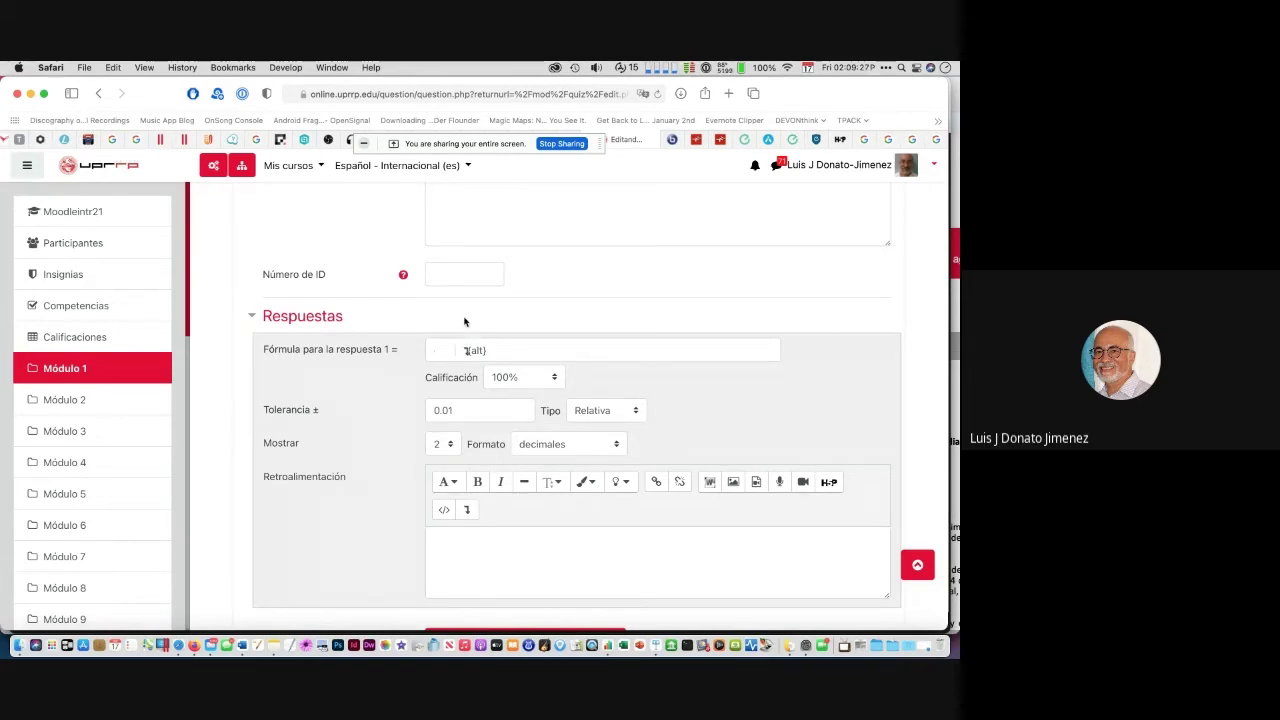
scroll(466, 323, "up", 10)
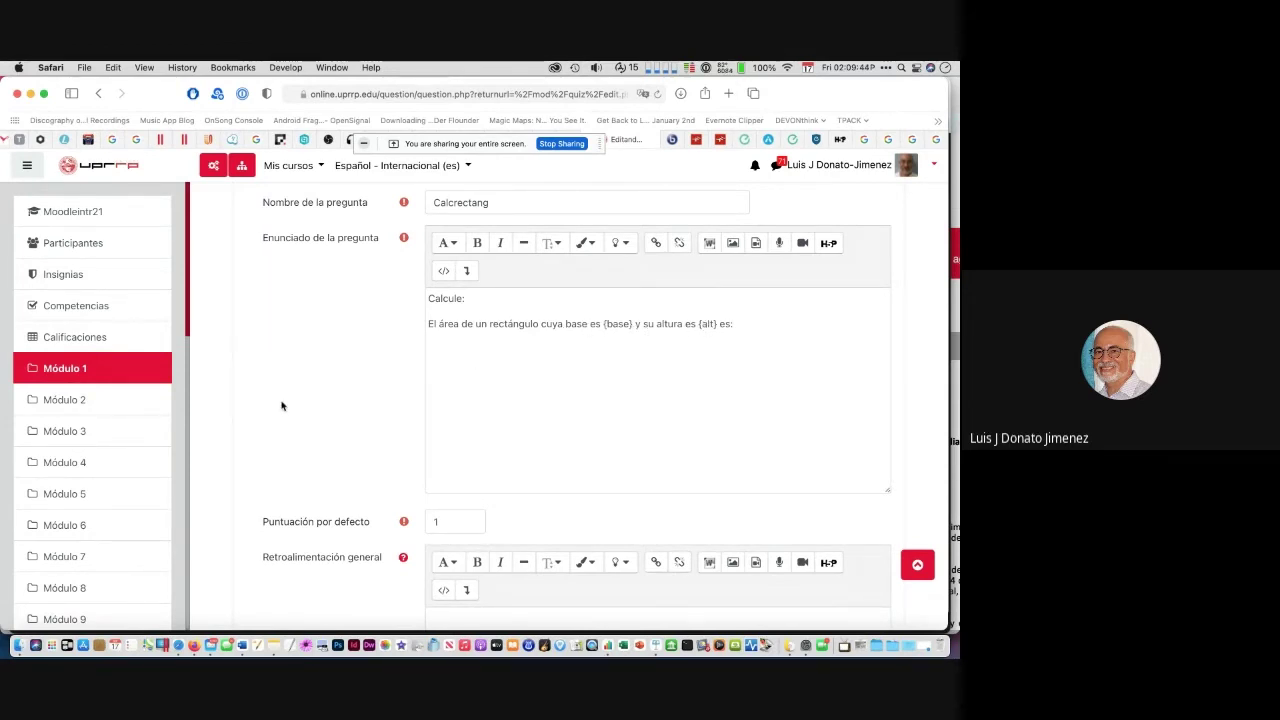
scroll(225, 461, "down", 10)
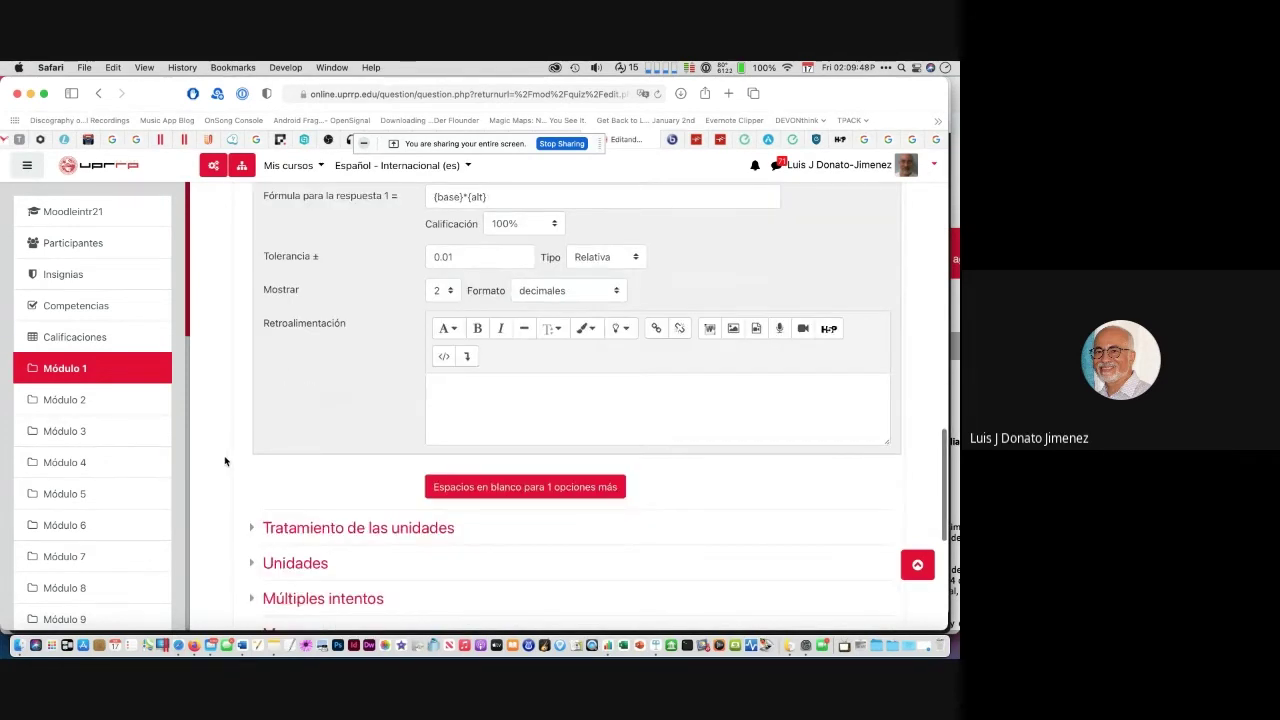
scroll(225, 461, "up", 5)
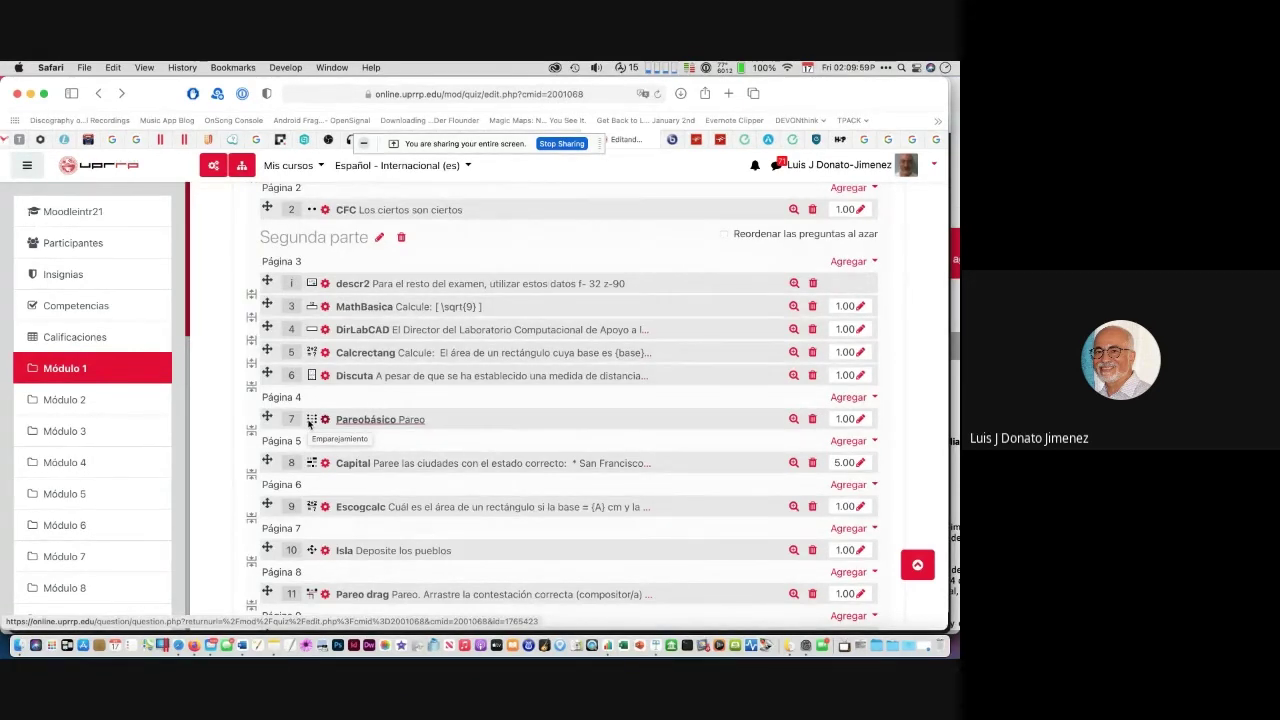
Step: Open the short-answer question DirLabCAD for editing and examine its General section, including the question text, default mark and general feedback
left_click(325, 330)
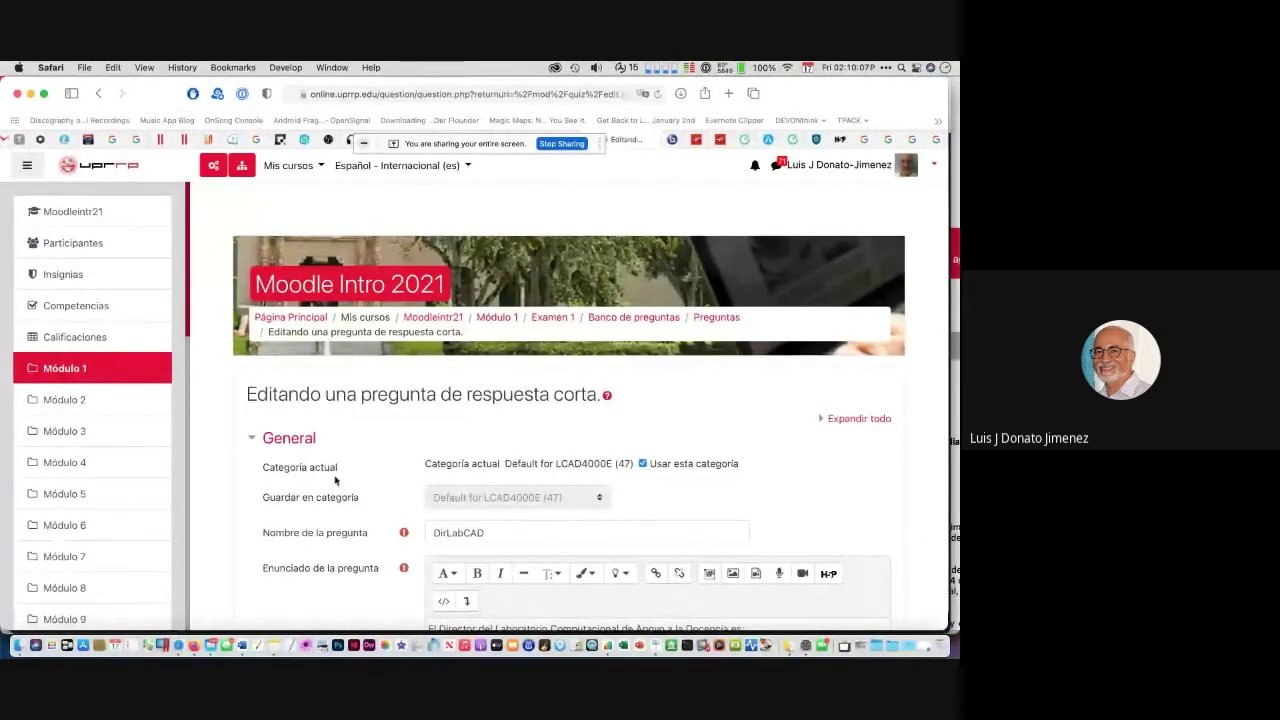
scroll(335, 481, "down", 4)
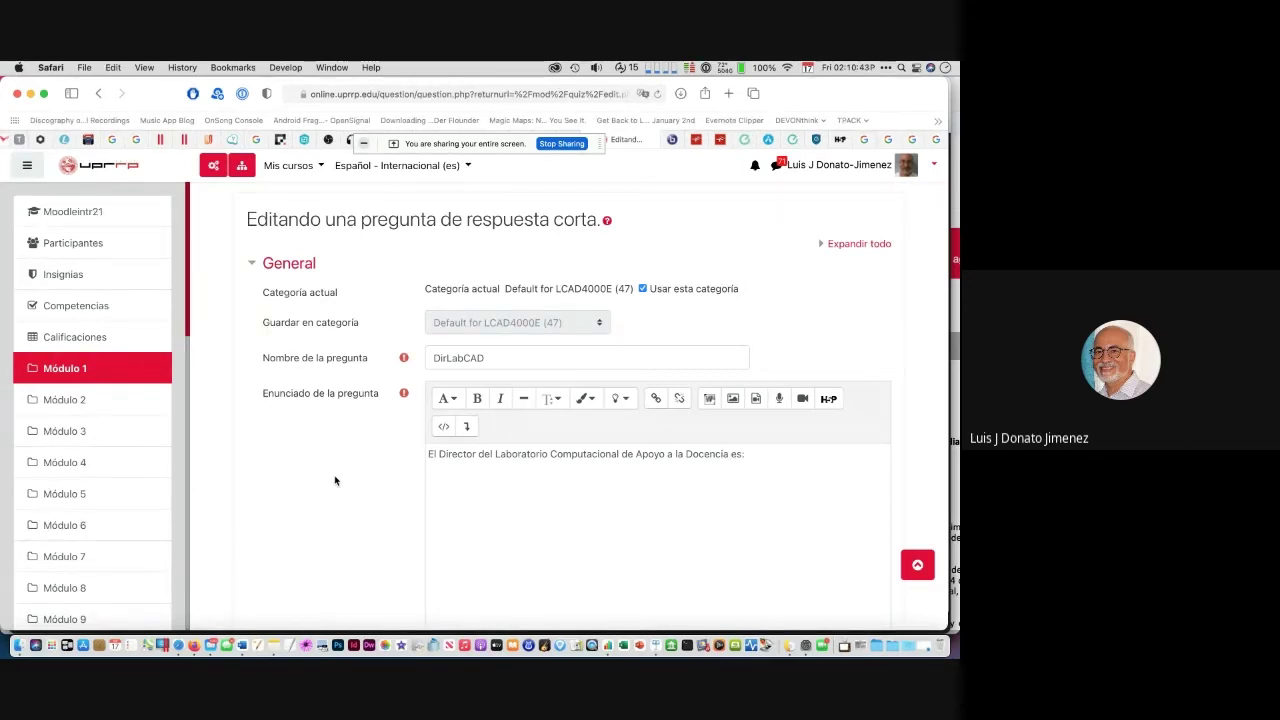
scroll(335, 481, "down", 1)
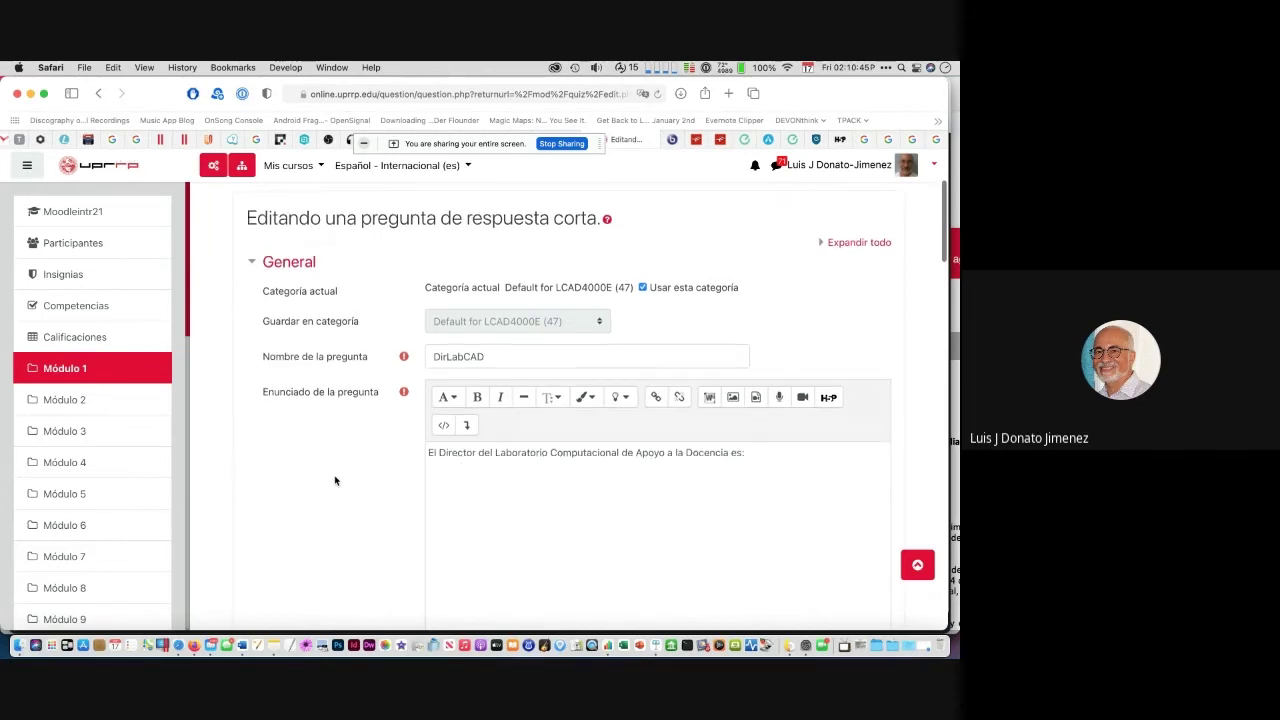
scroll(335, 481, "down", 1)
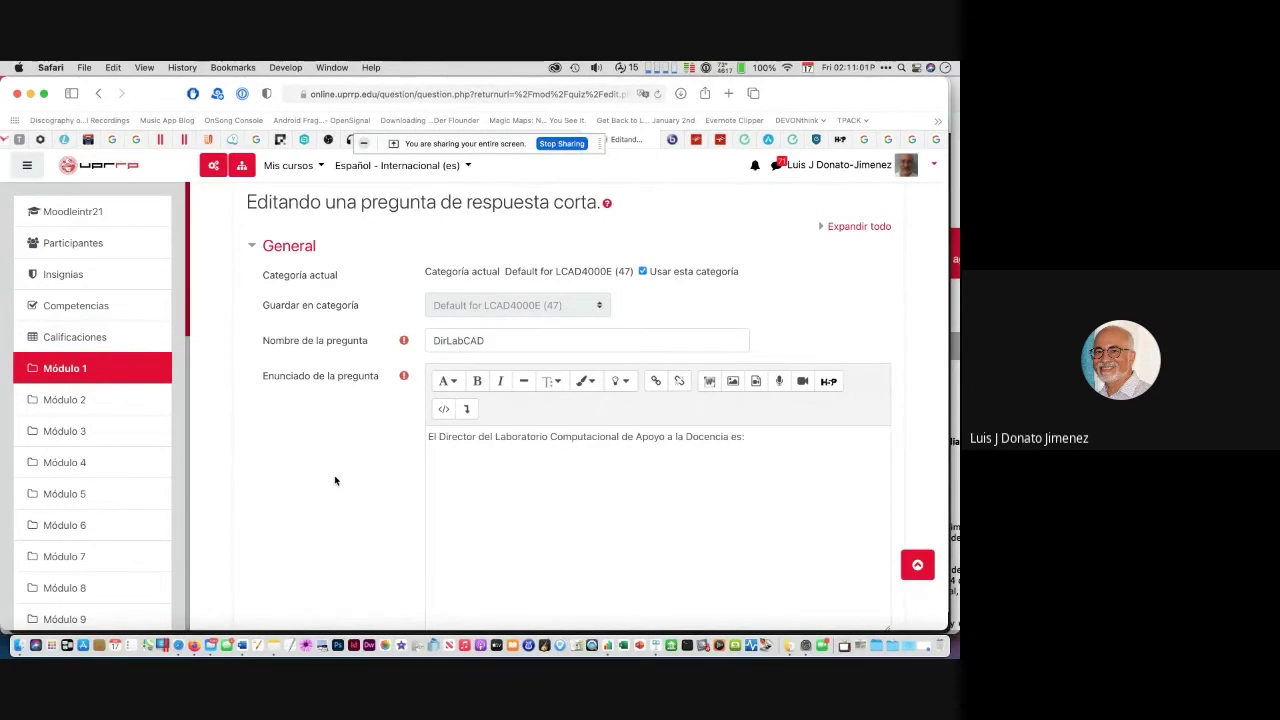
scroll(335, 481, "down", 4)
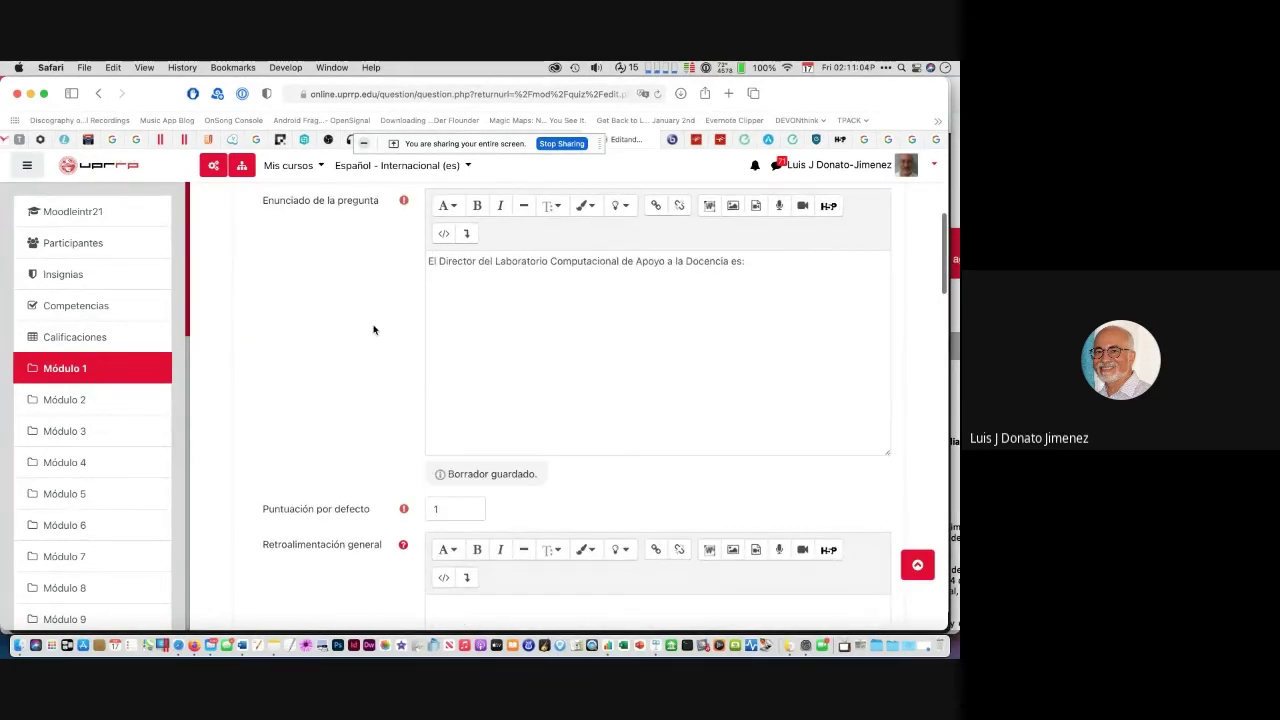
key("super+v")
scroll(492, 301, "up", 3)
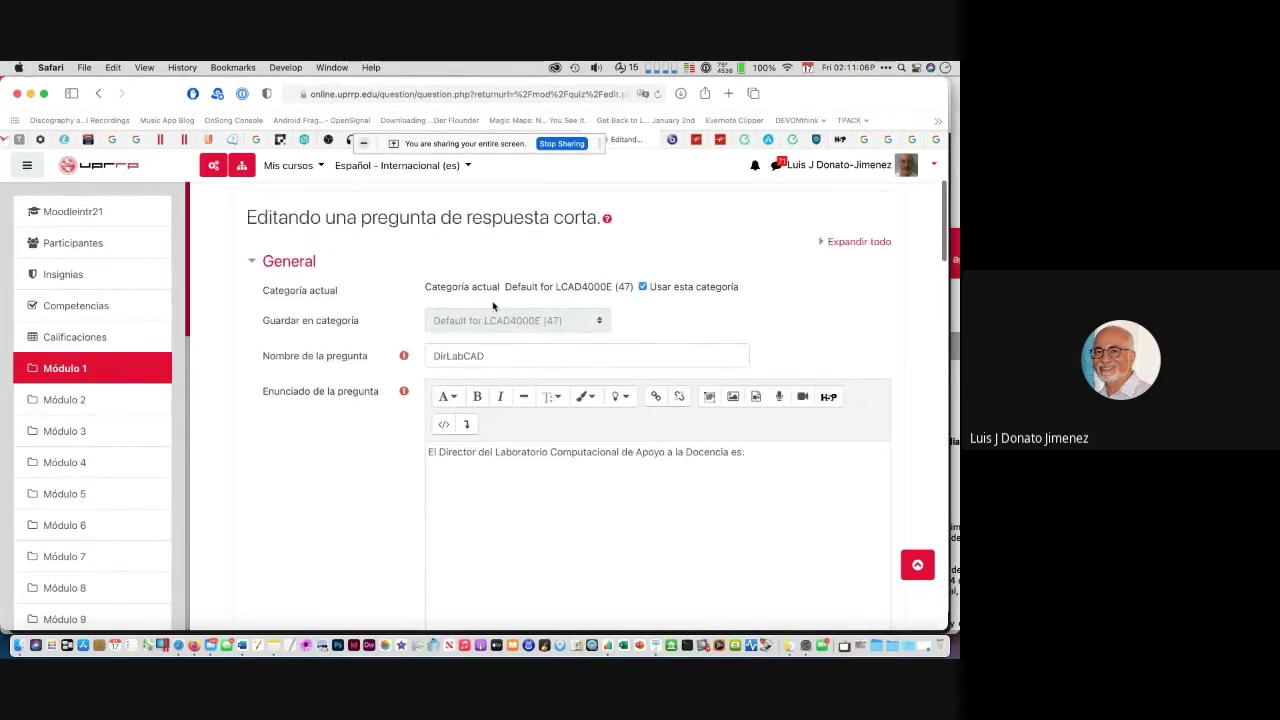
scroll(492, 303, "down", 2)
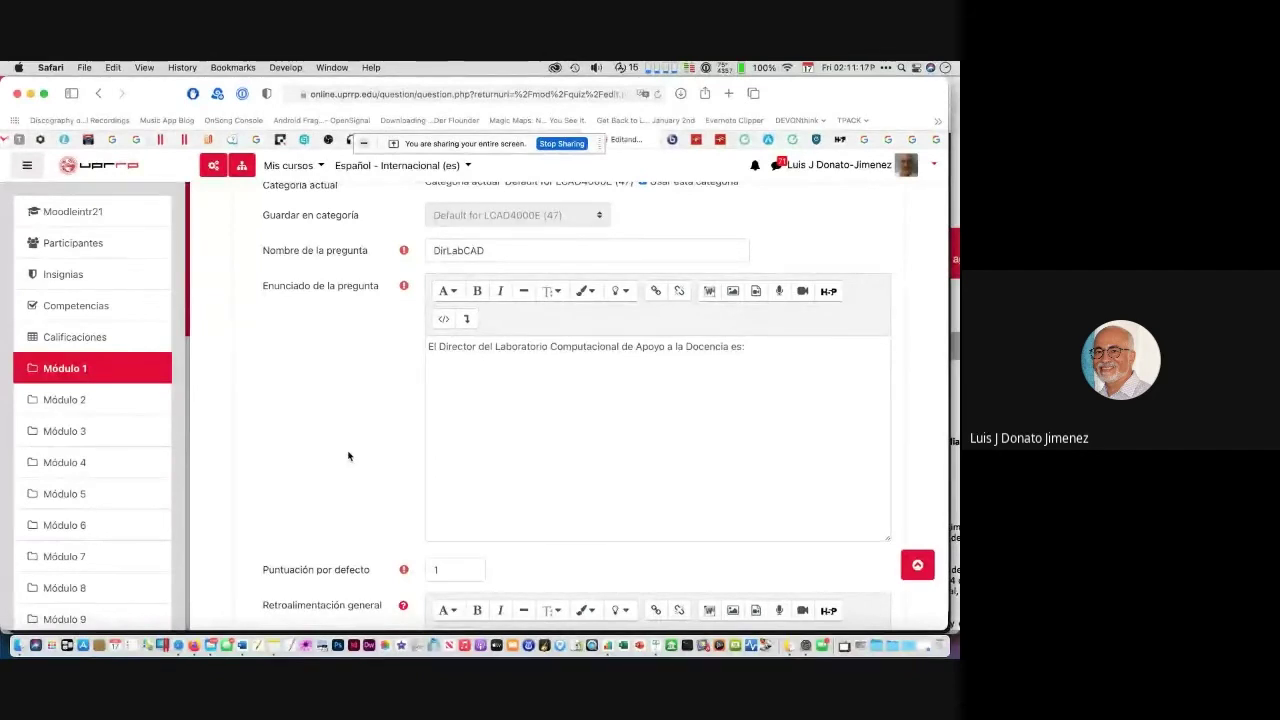
scroll(348, 456, "down", 5)
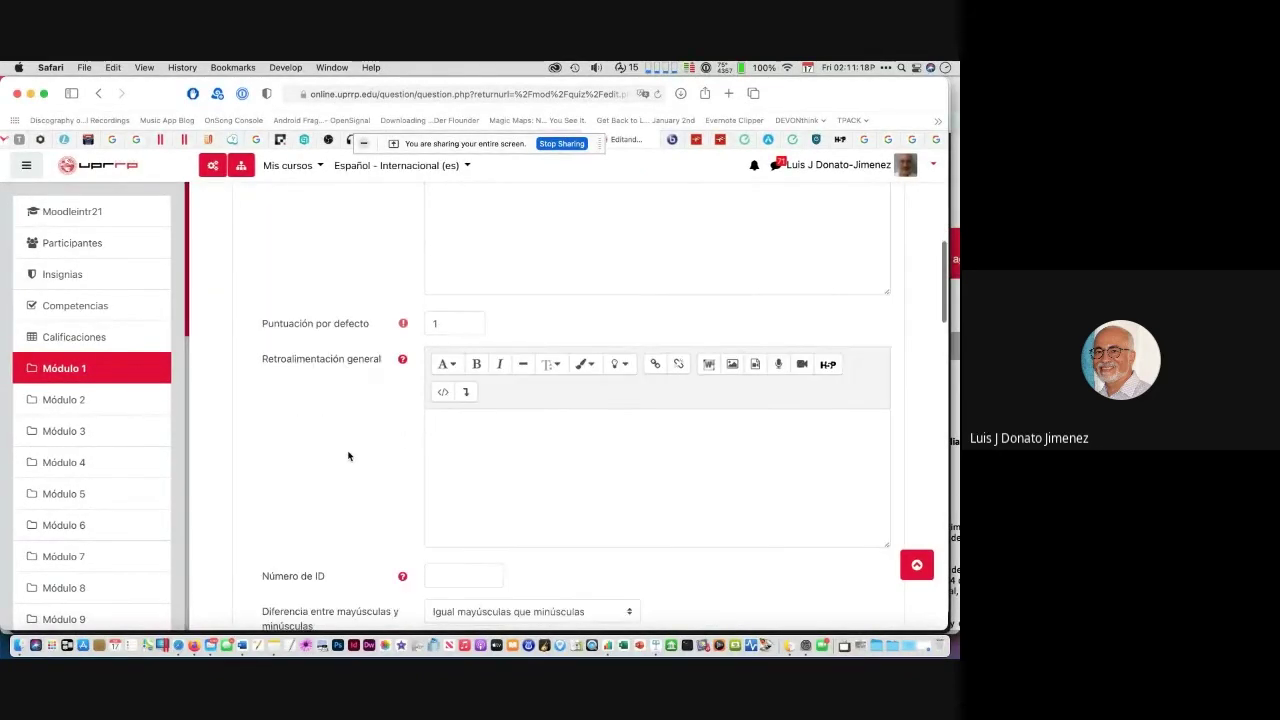
scroll(348, 456, "up", 1)
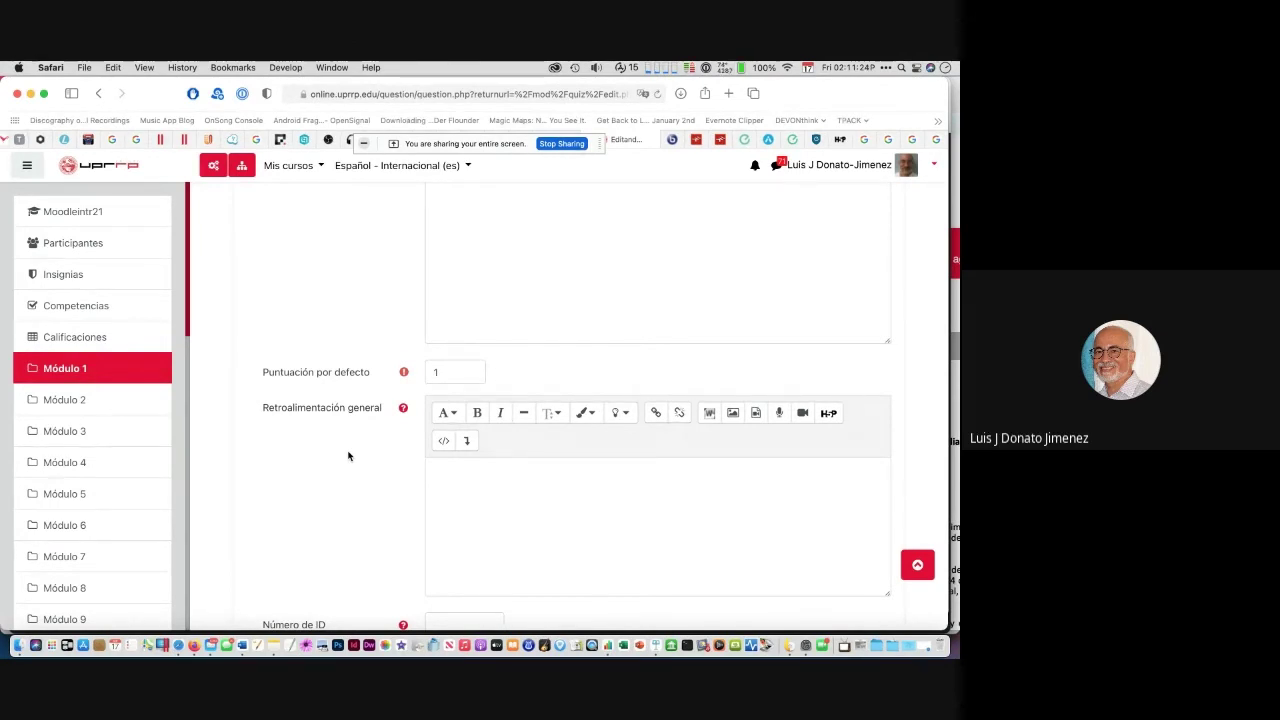
Step: Examine DirLabCAD's case-sensitivity option and the accepted answer variants in Respuestas with the Calificación of each
scroll(348, 456, "down", 10)
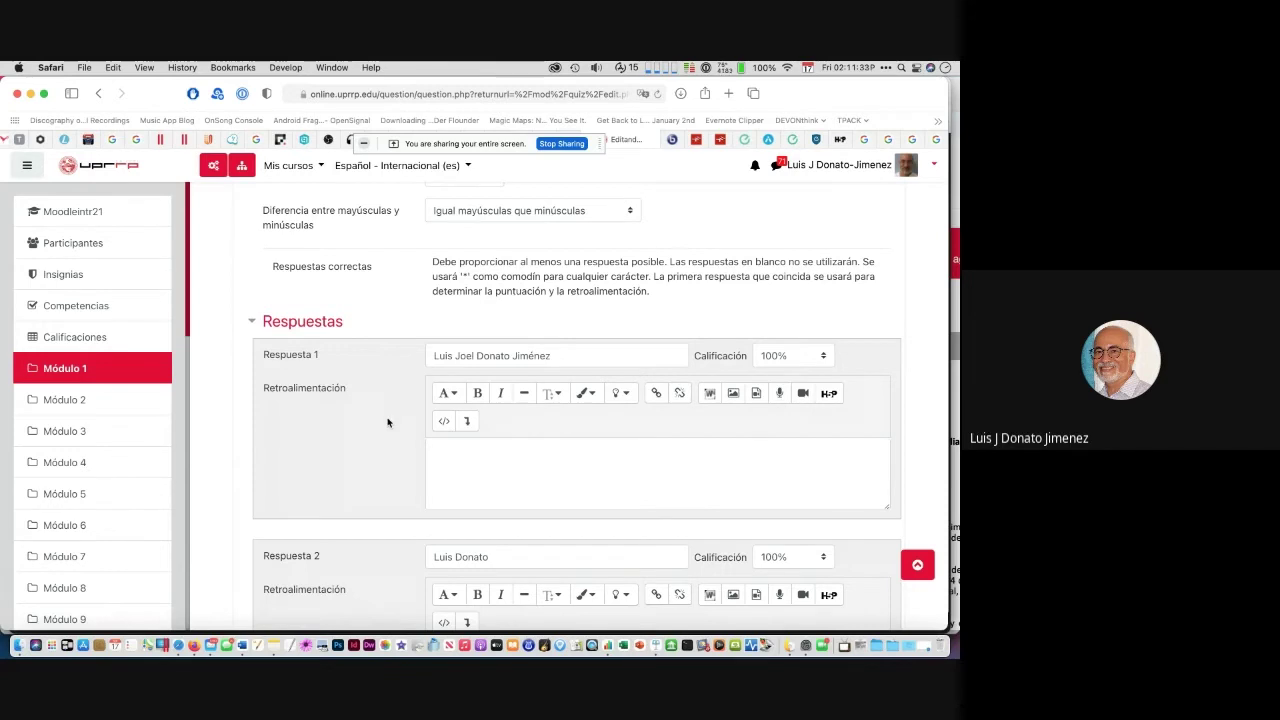
scroll(388, 422, "down", 1)
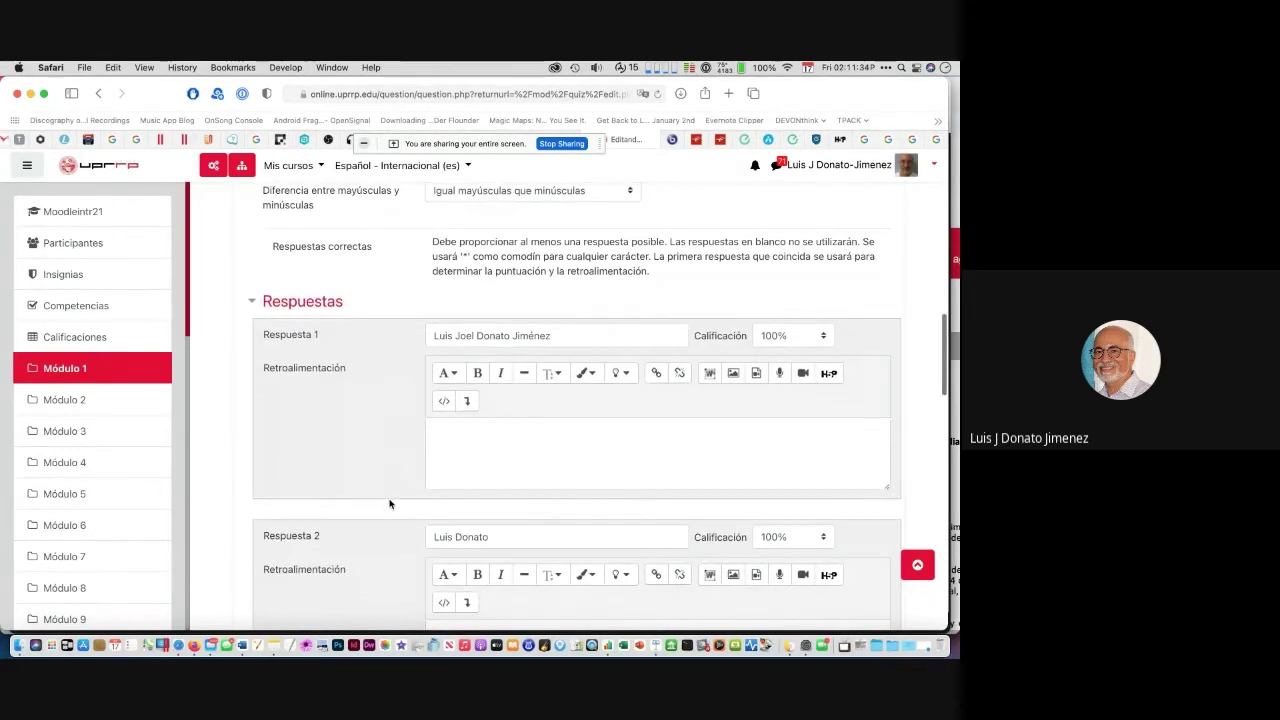
scroll(786, 487, "down", 2)
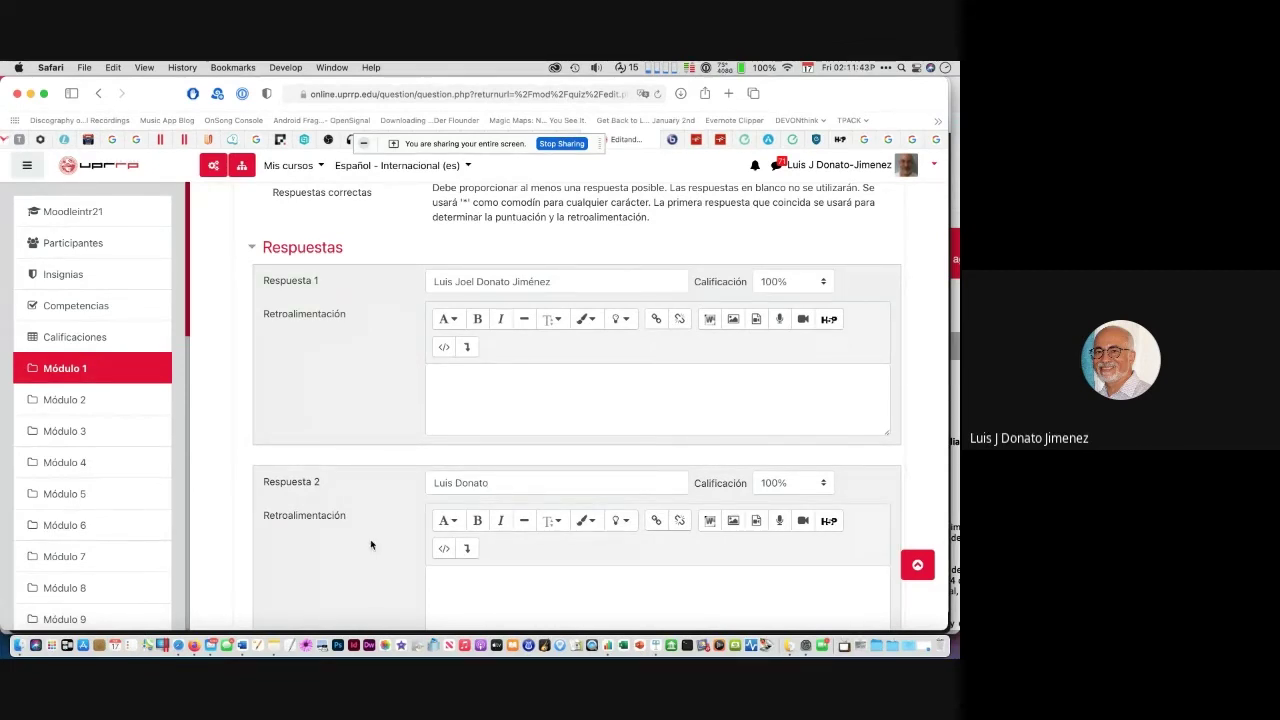
scroll(371, 544, "down", 4)
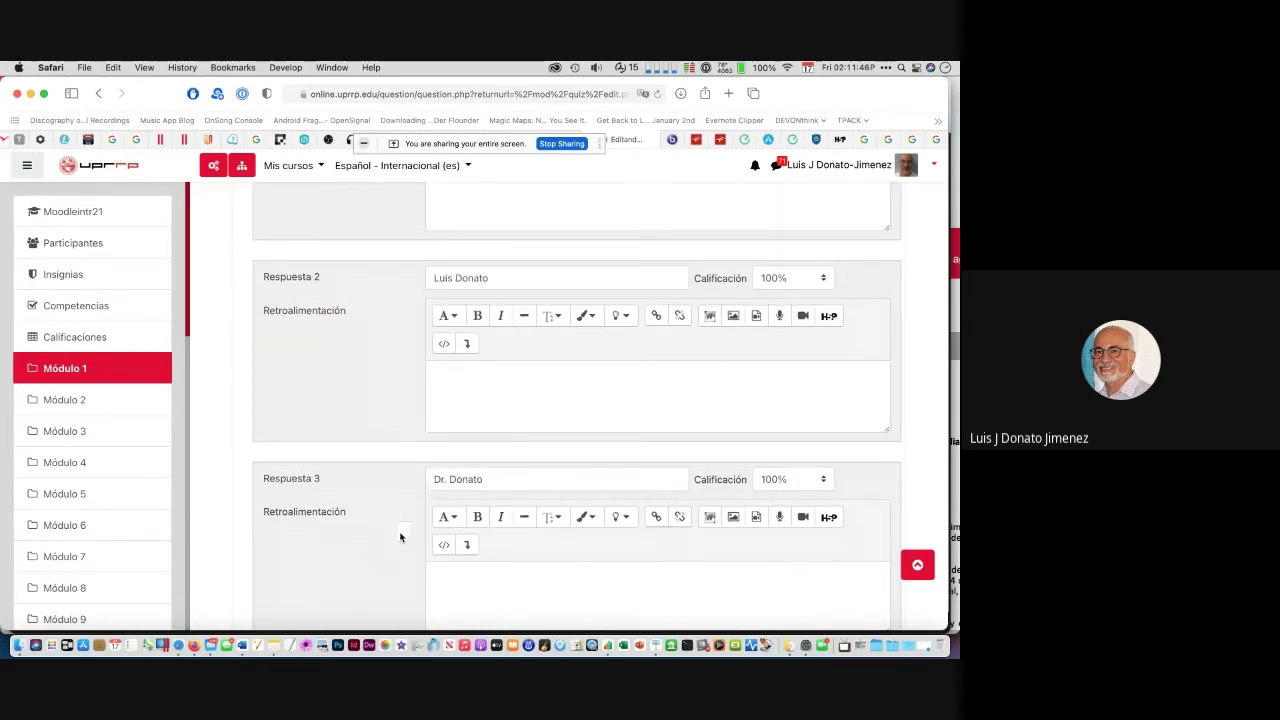
scroll(400, 537, "down", 4)
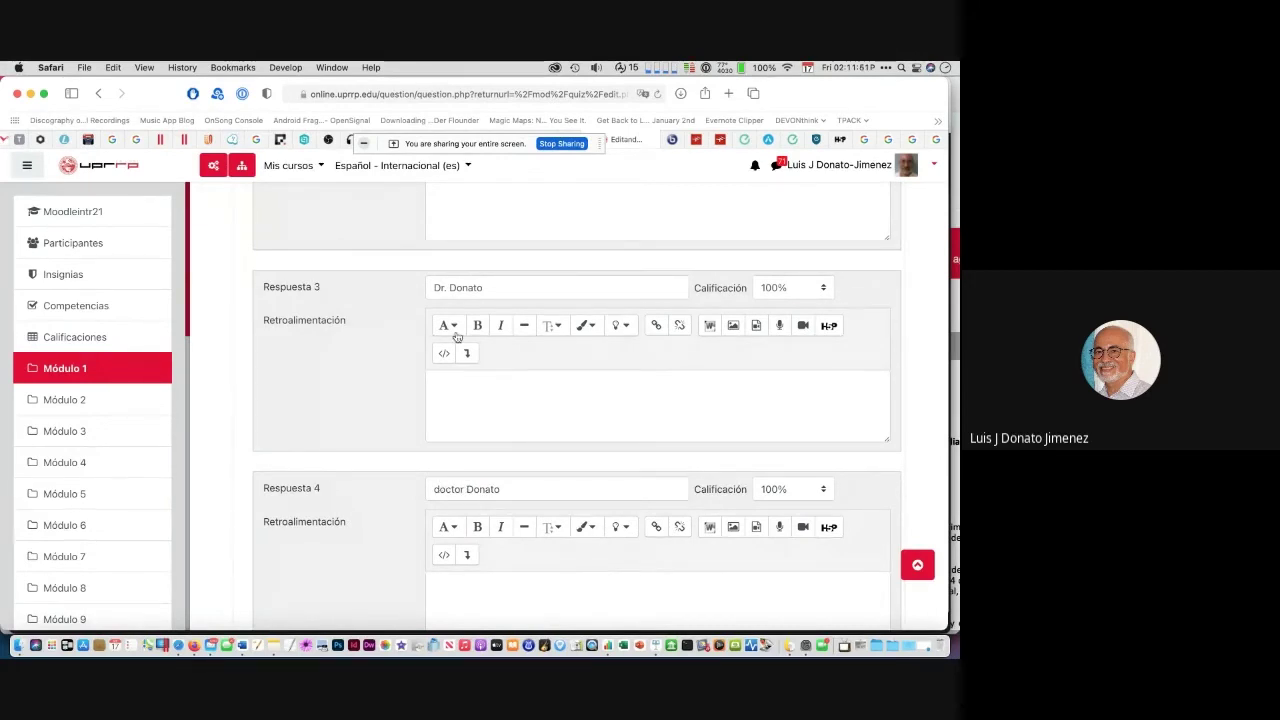
scroll(400, 606, "down", 2)
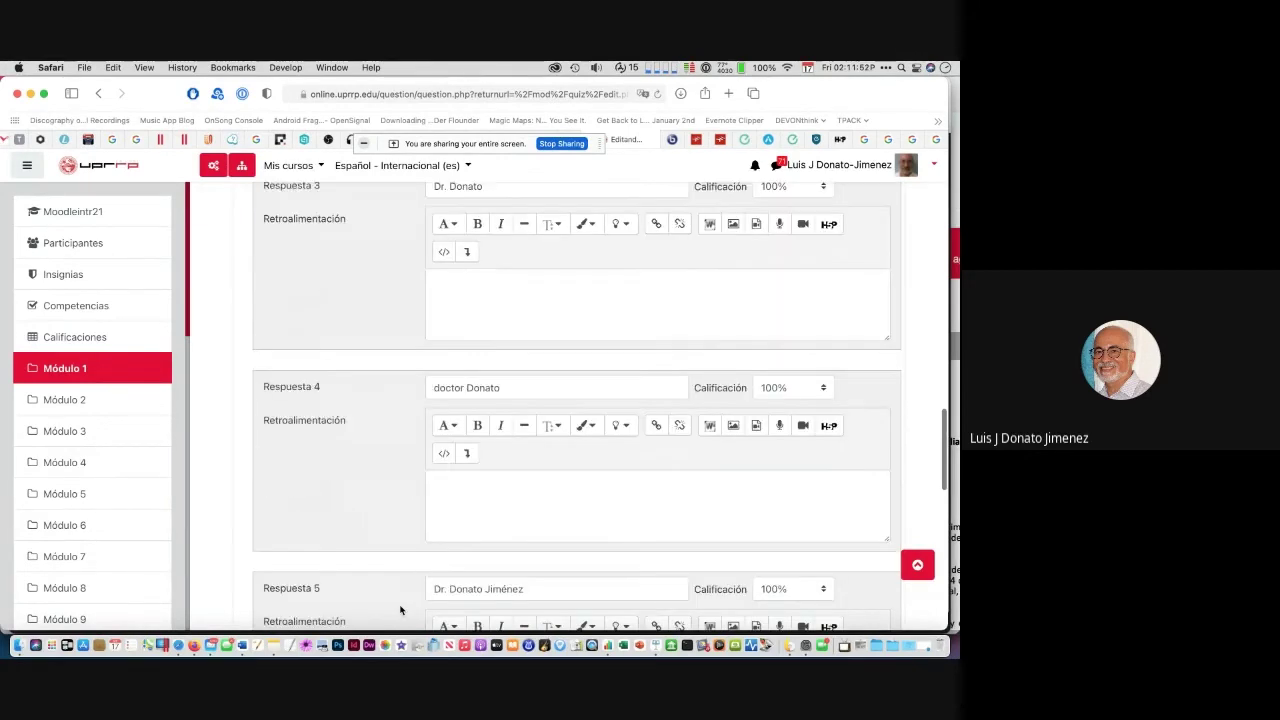
Step: Review the accepted answers and their grades in the short-answer question, and check the Google Meet chat for messages
scroll(400, 610, "down", 4)
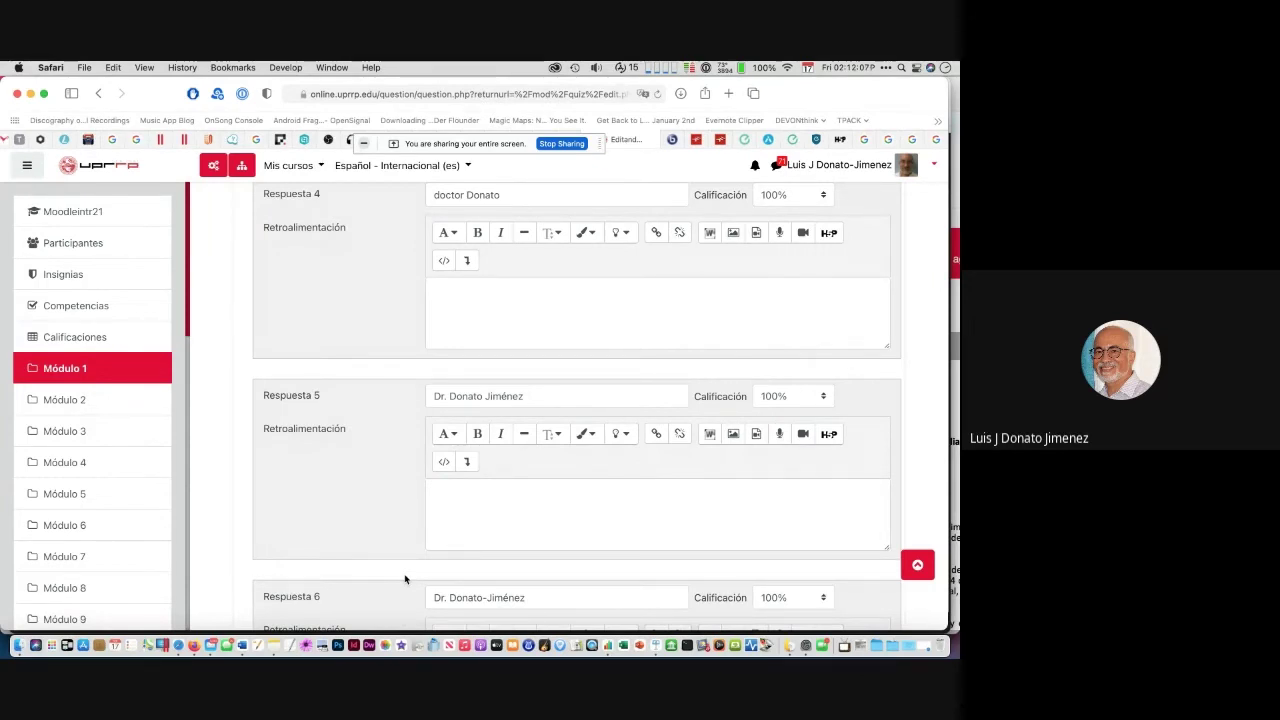
scroll(405, 579, "down", 5)
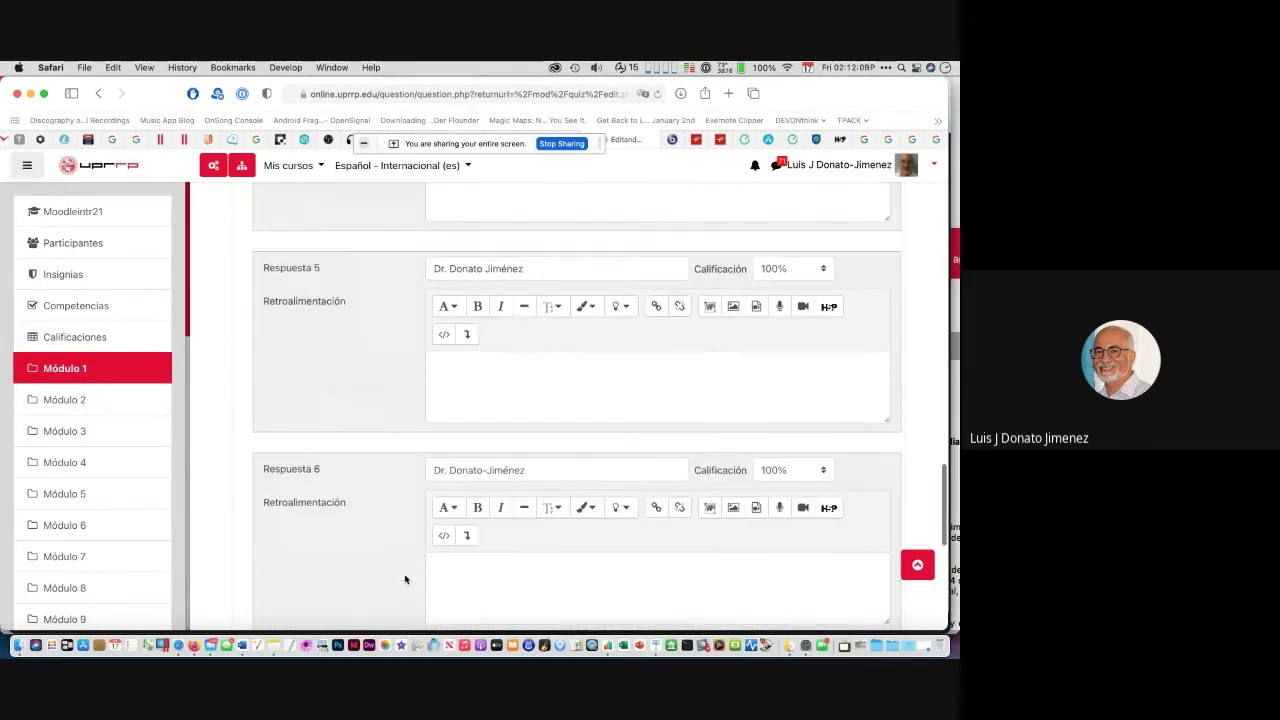
scroll(405, 579, "up", 10)
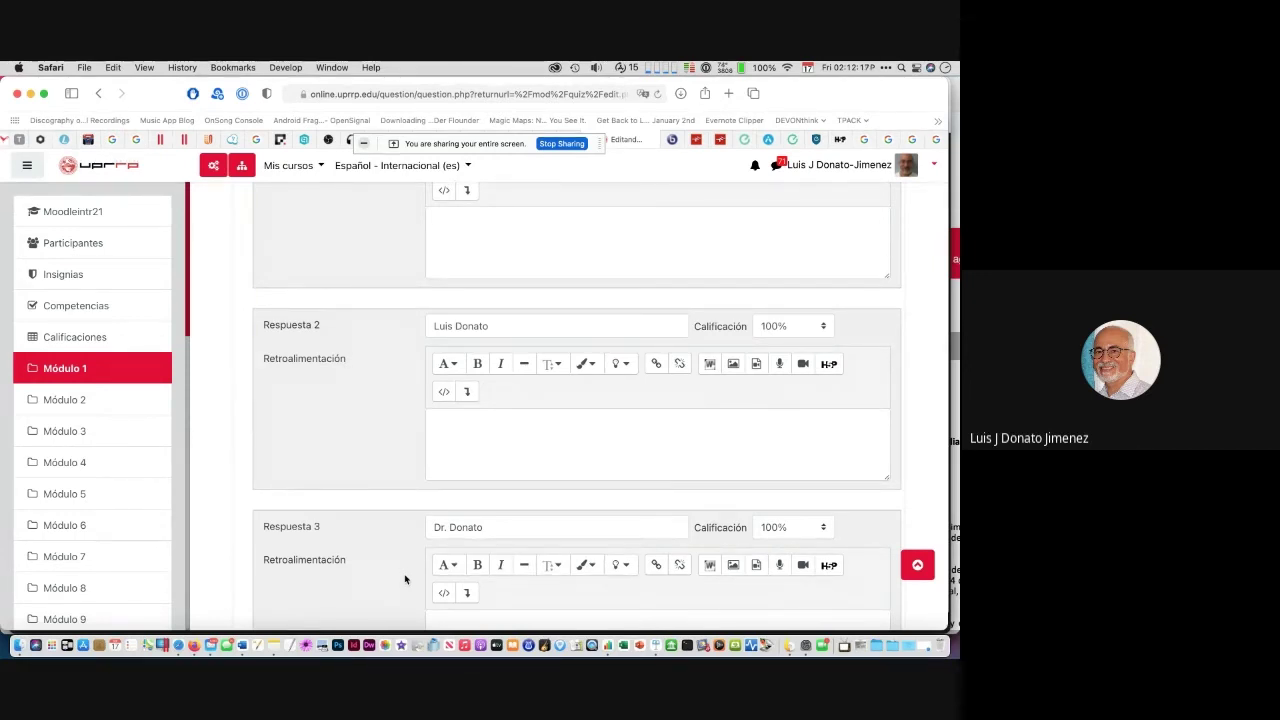
scroll(405, 579, "up", 5)
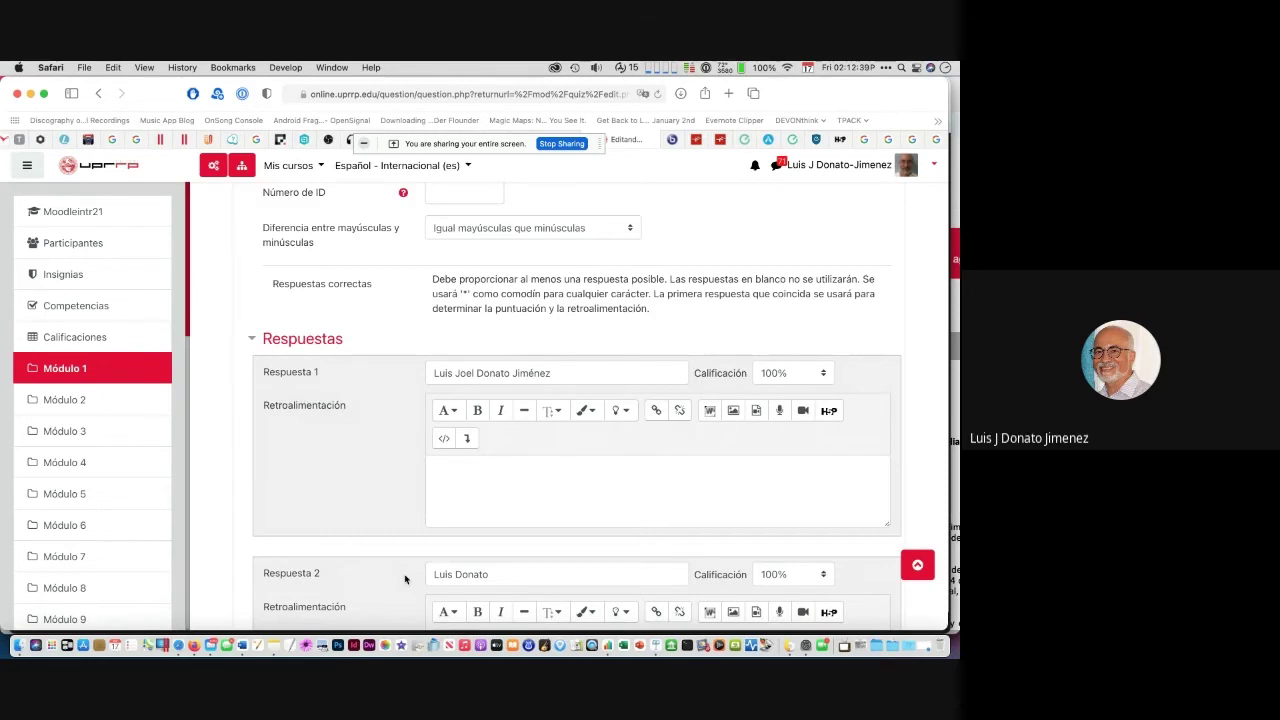
key("super+Tab")
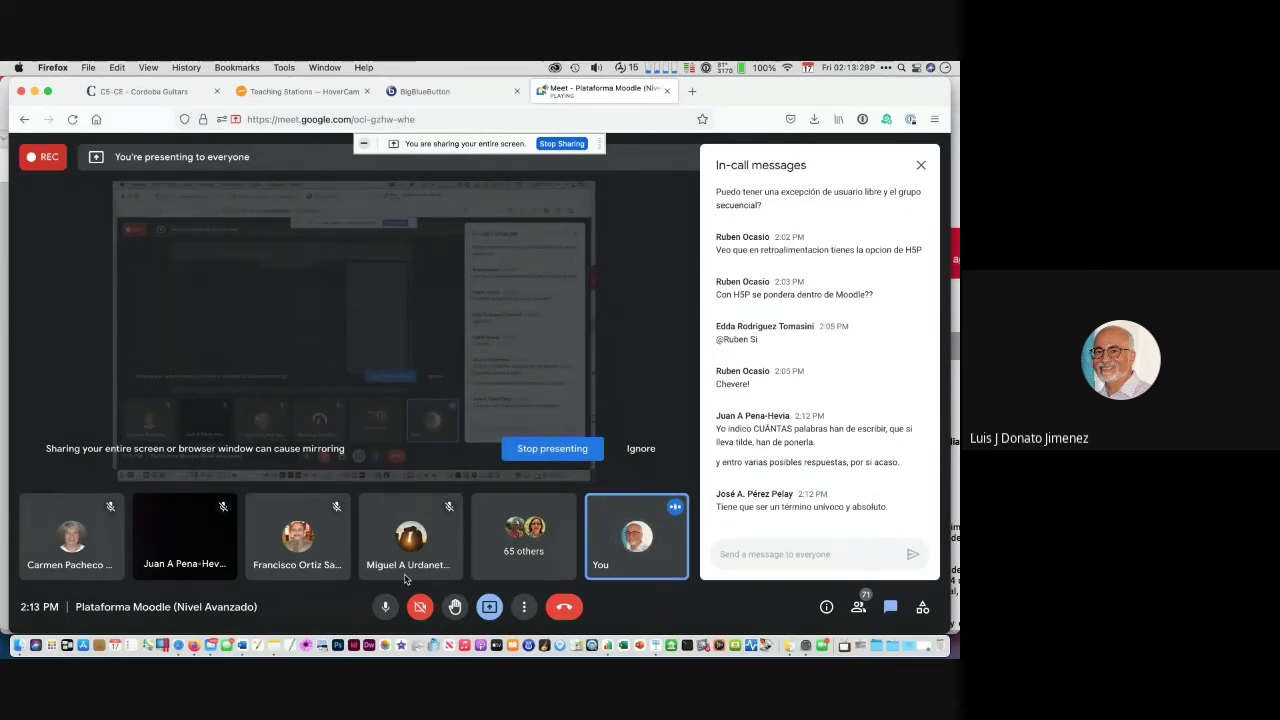
key("super+Tab")
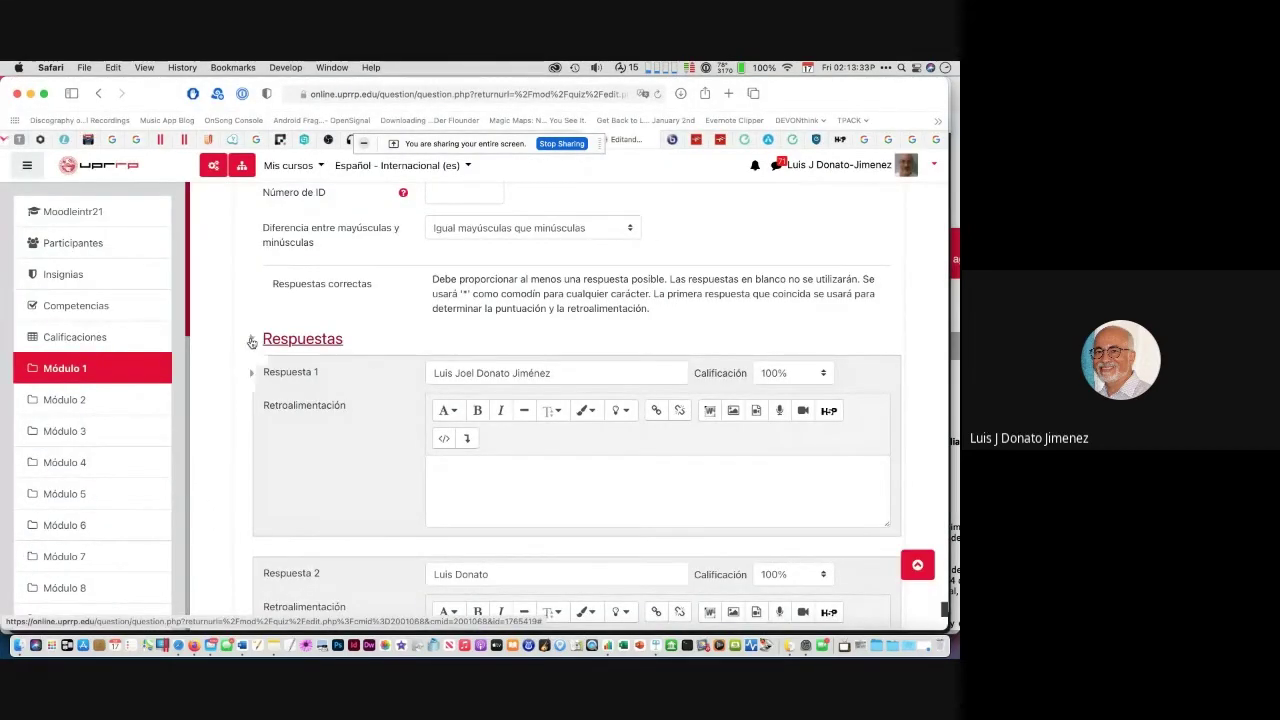
Step: Leave the short-answer question without saving and open the Isla question of Examen 1 for editing
left_click(252, 341)
left_click(576, 528)
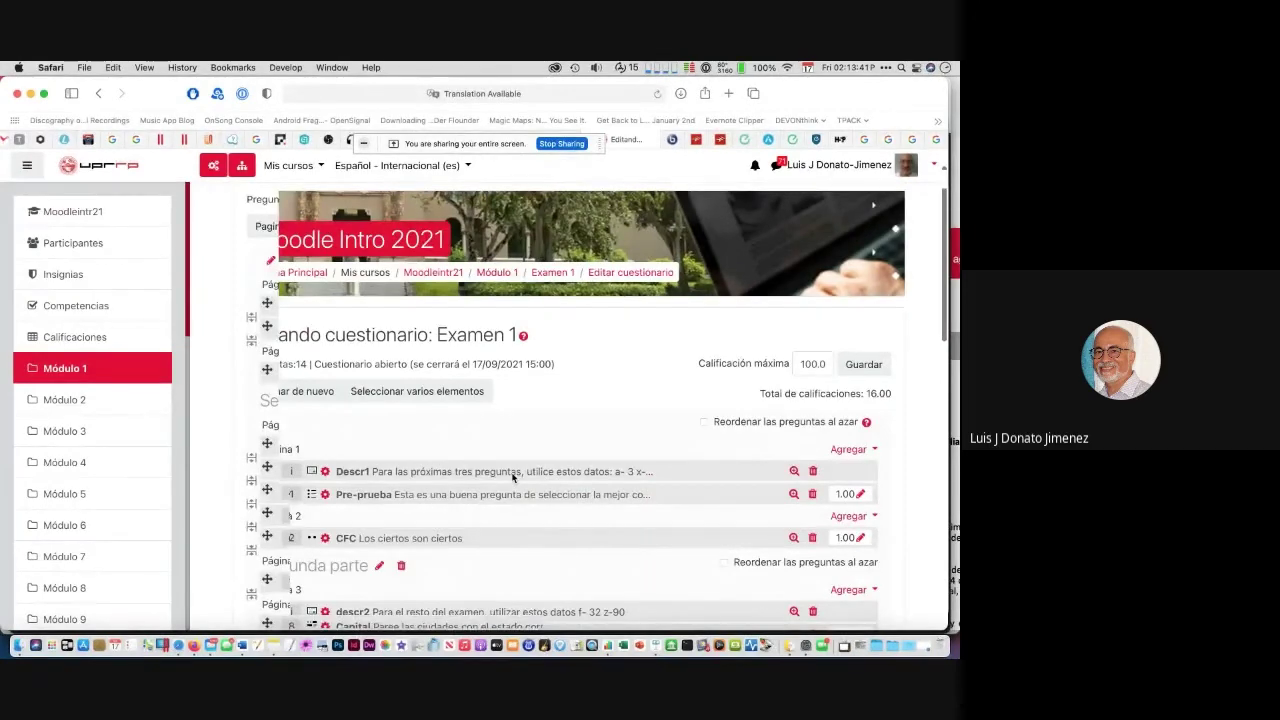
scroll(512, 477, "down", 8)
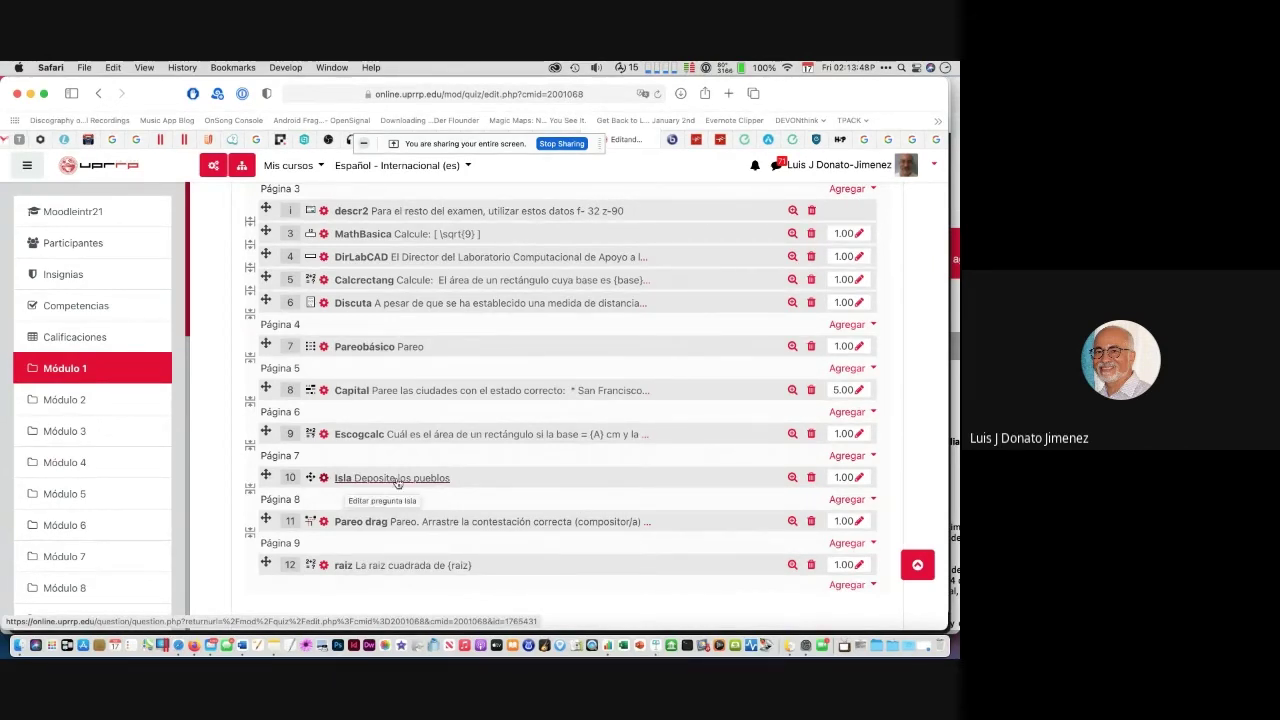
left_click(325, 481)
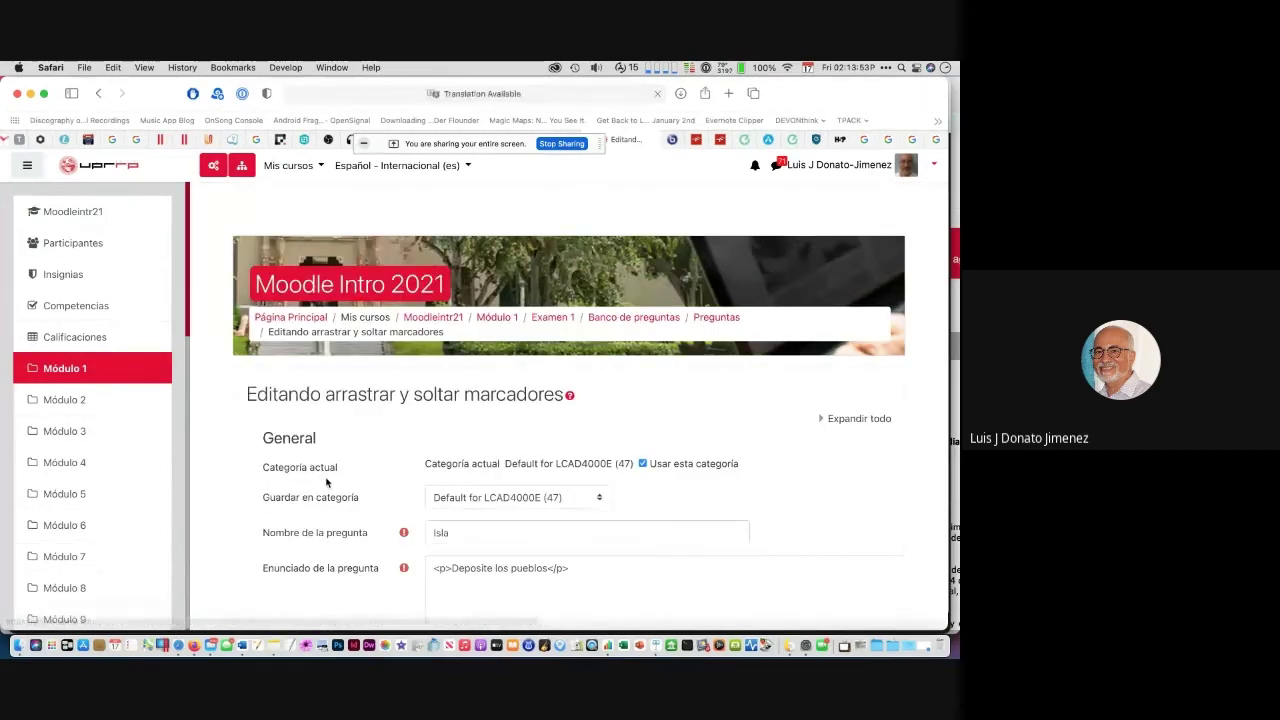
Step: Examine the Isla question's general settings, background map image and marker placement
scroll(325, 481, "down", 2)
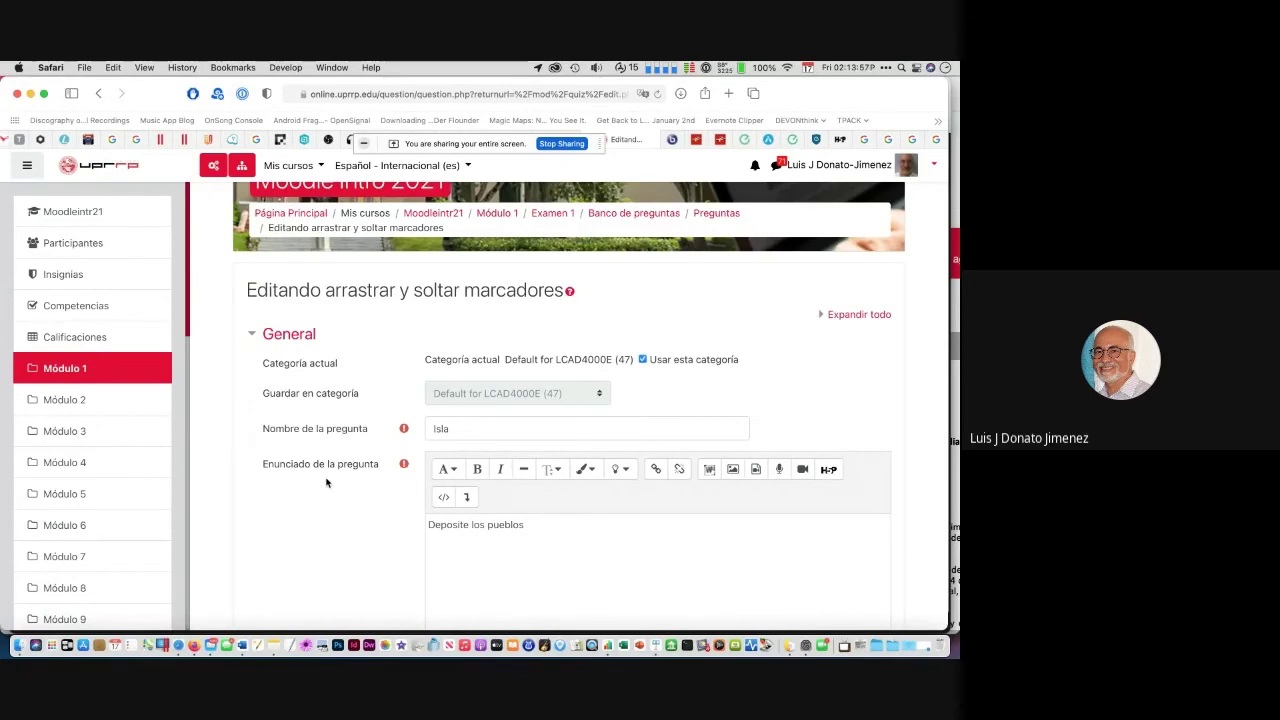
scroll(325, 483, "down", 10)
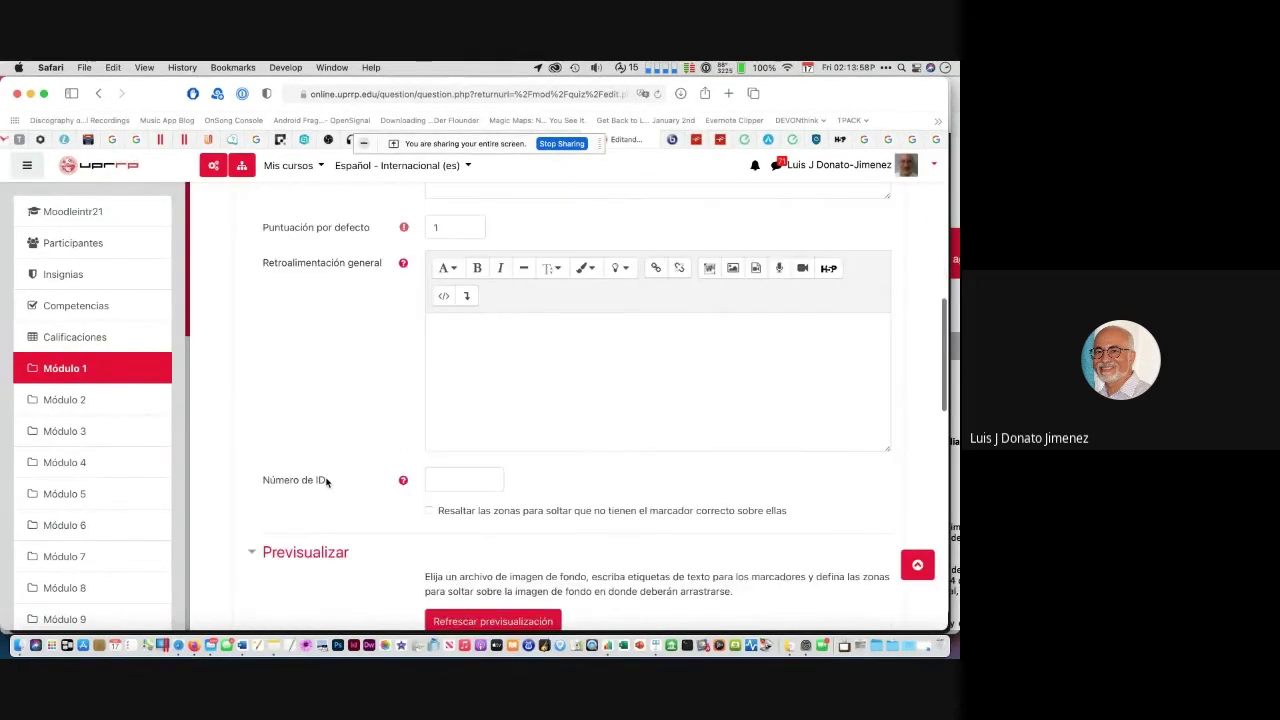
scroll(325, 483, "down", 6)
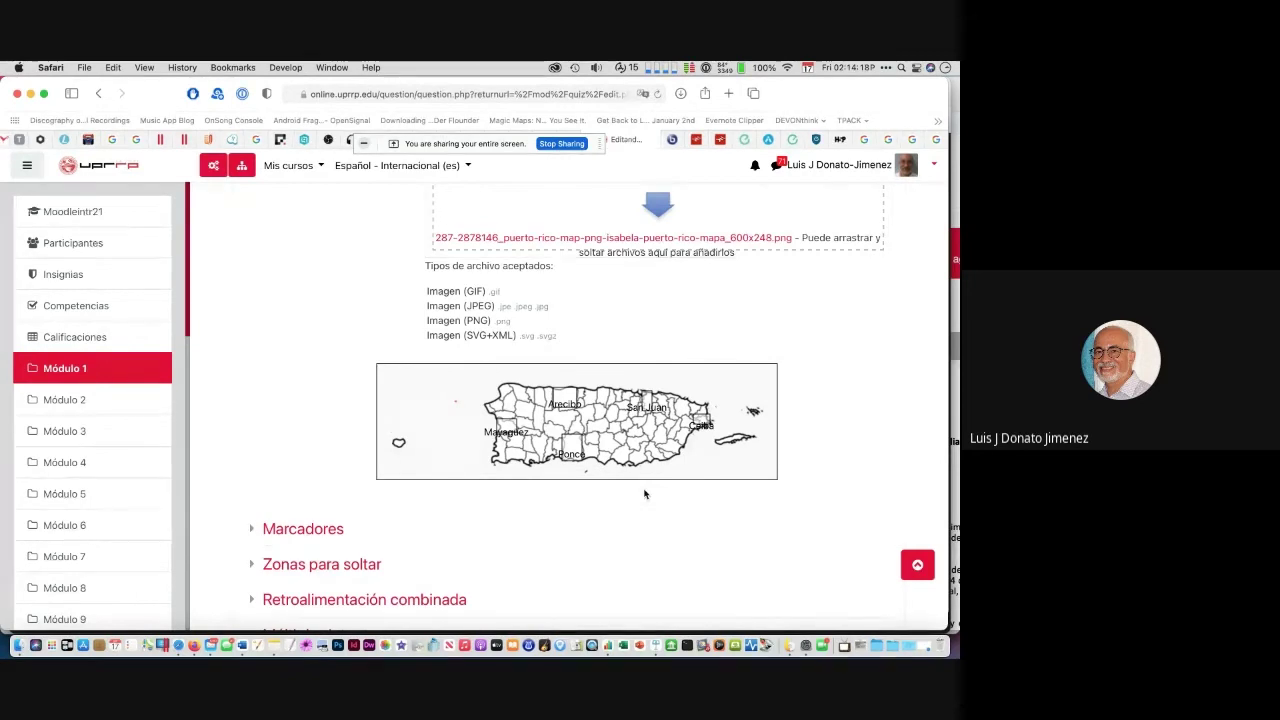
scroll(643, 491, "down", 5)
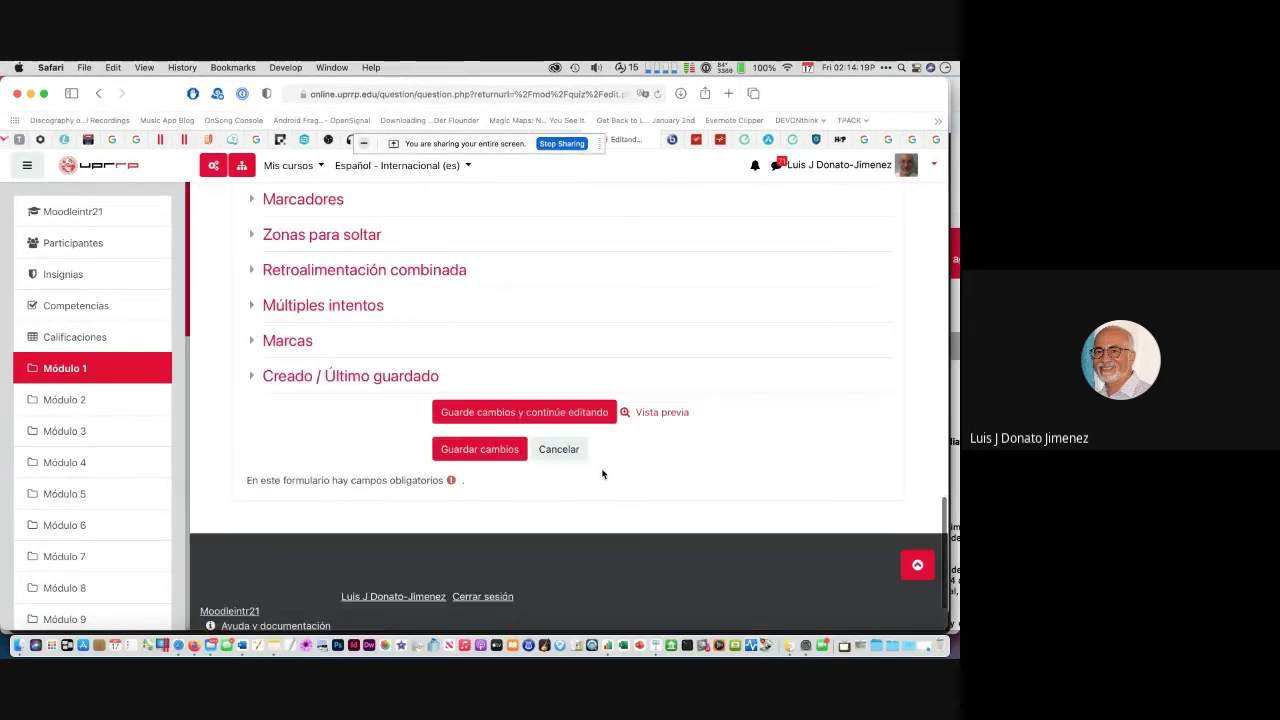
Step: Preview the Isla question, try placing the San Juan and Arecibo markers on the map, and close the preview
left_click(625, 414)
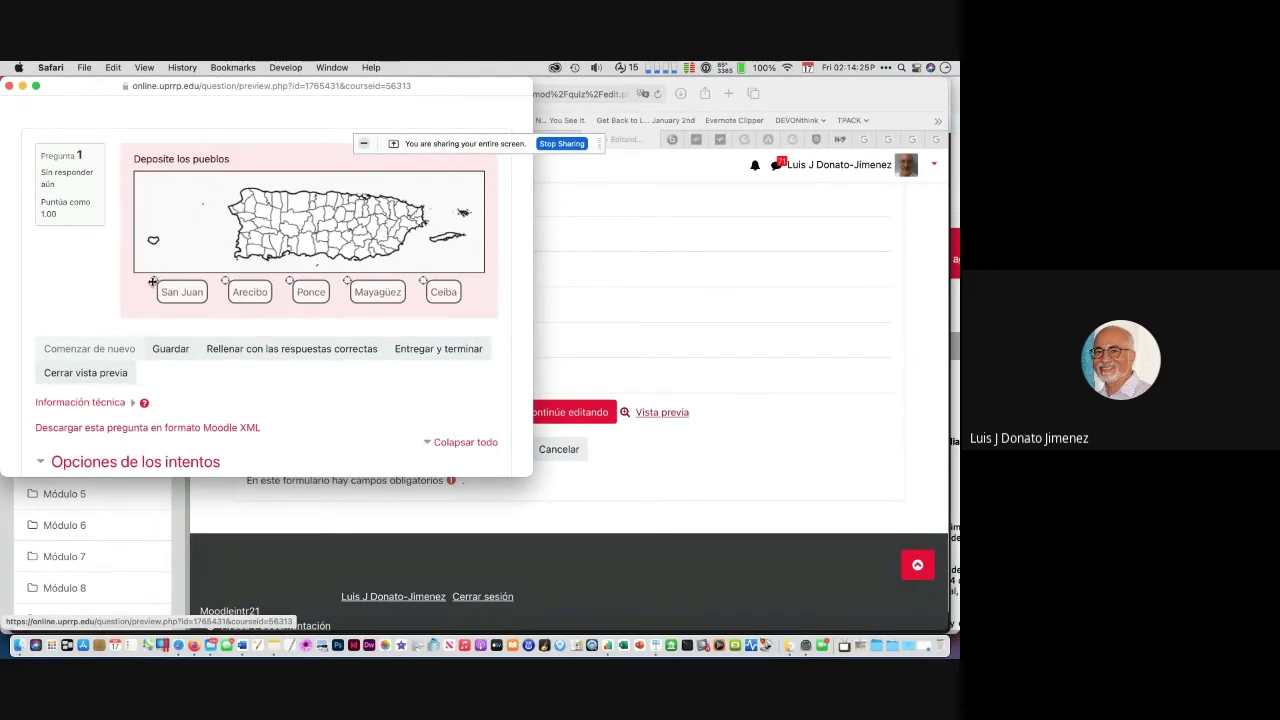
left_click_drag(152, 282, 370, 206)
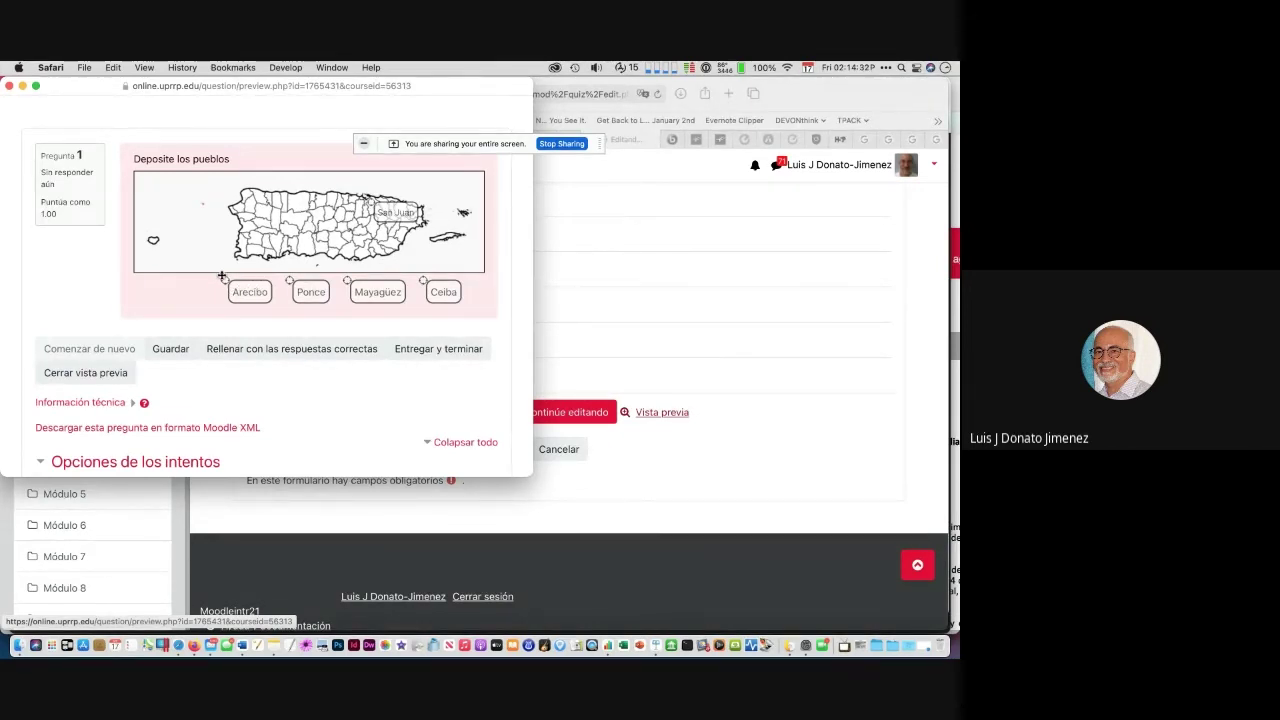
left_click_drag(225, 279, 298, 201)
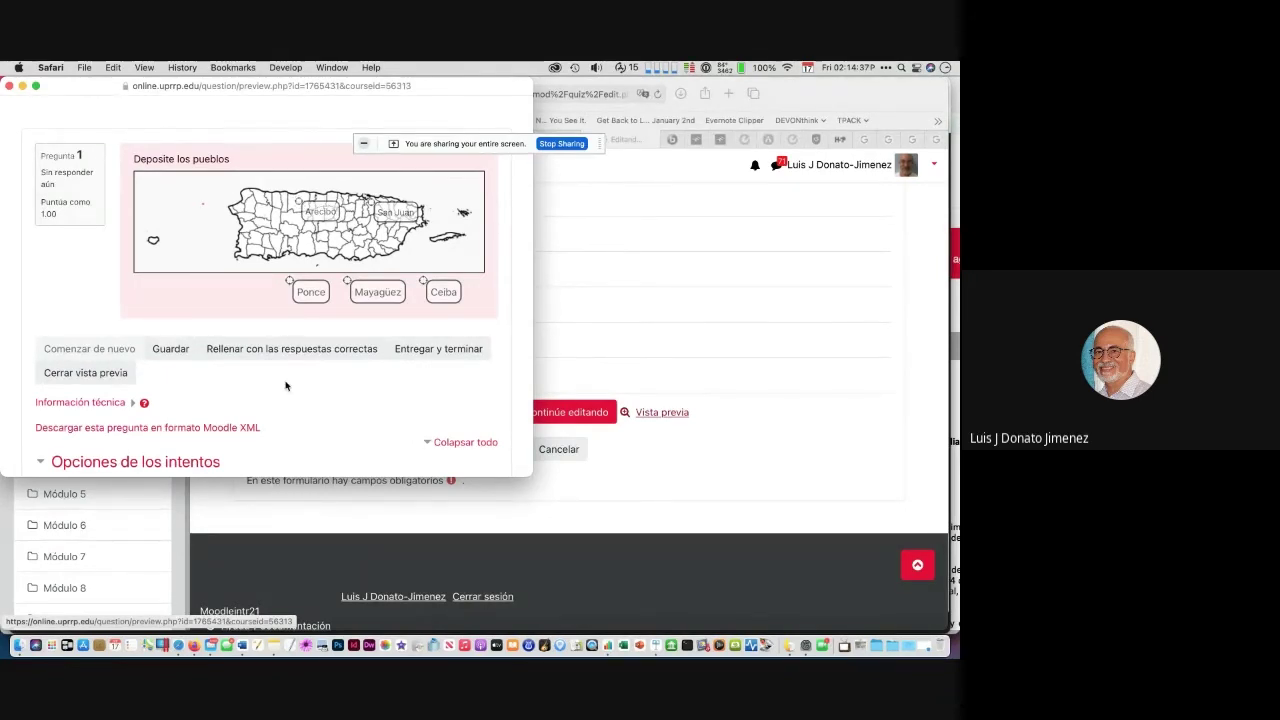
scroll(285, 386, "down", 10)
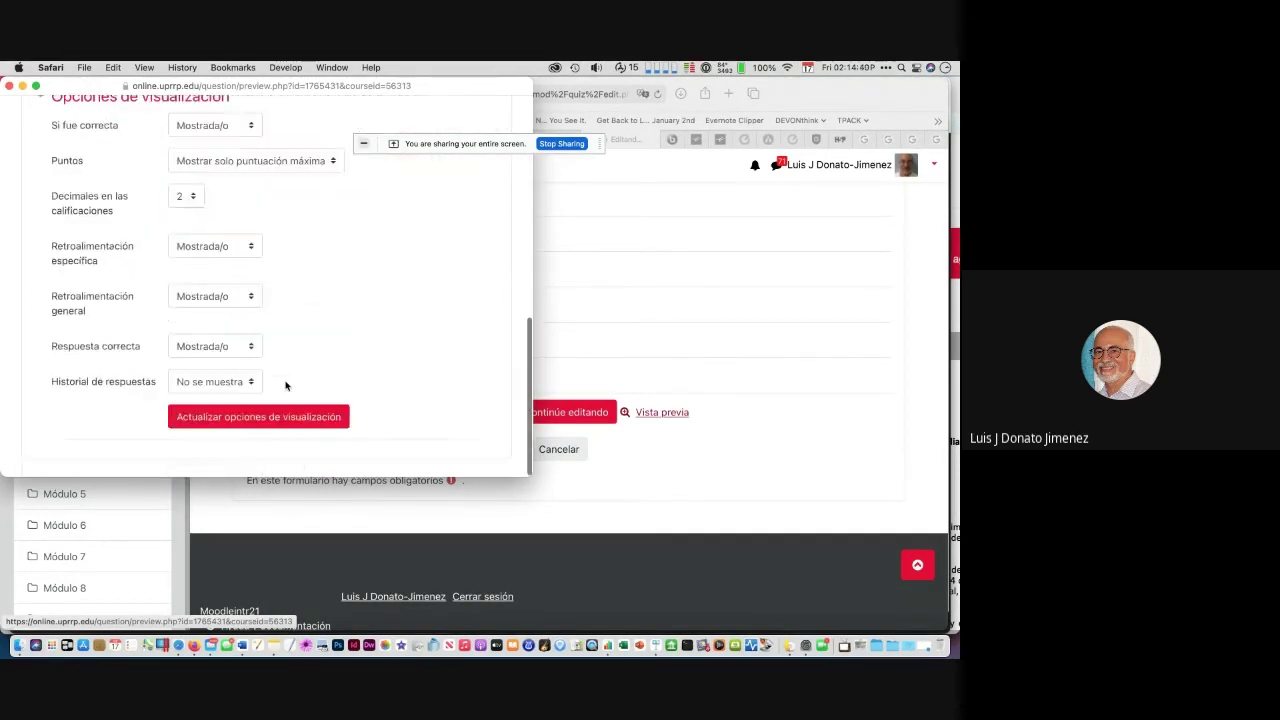
scroll(420, 289, "up", 10)
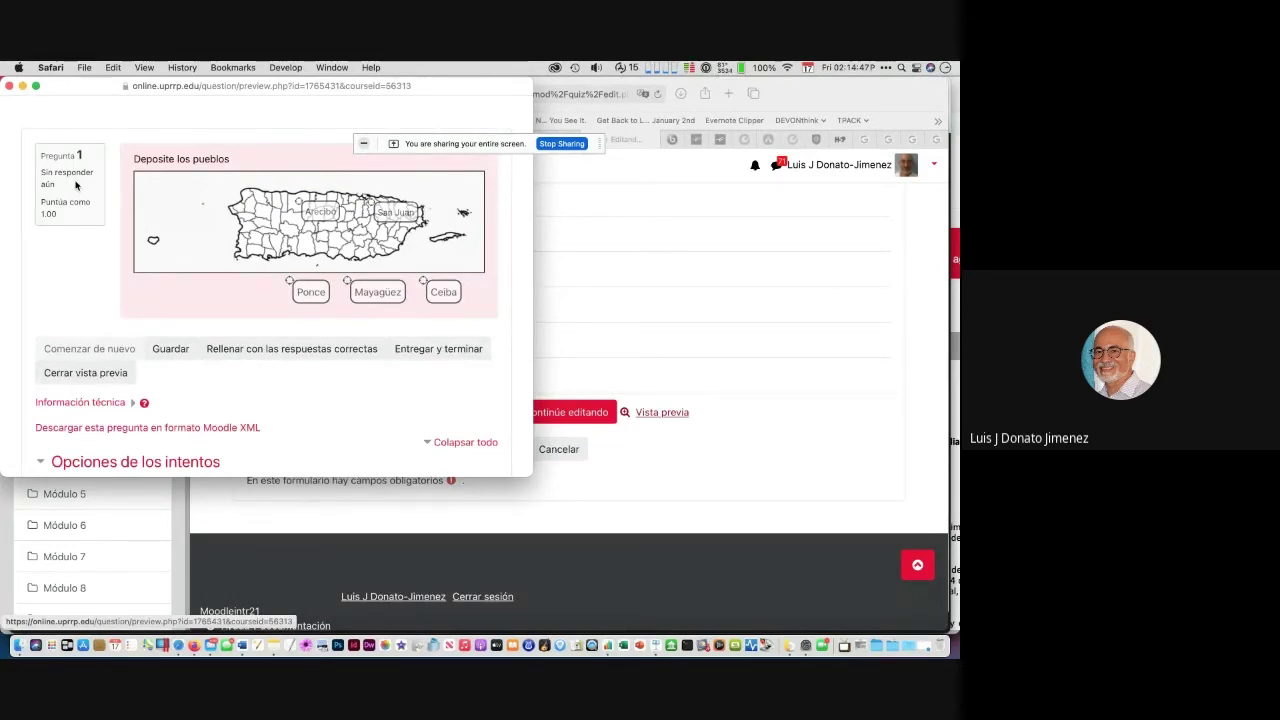
left_click(9, 88)
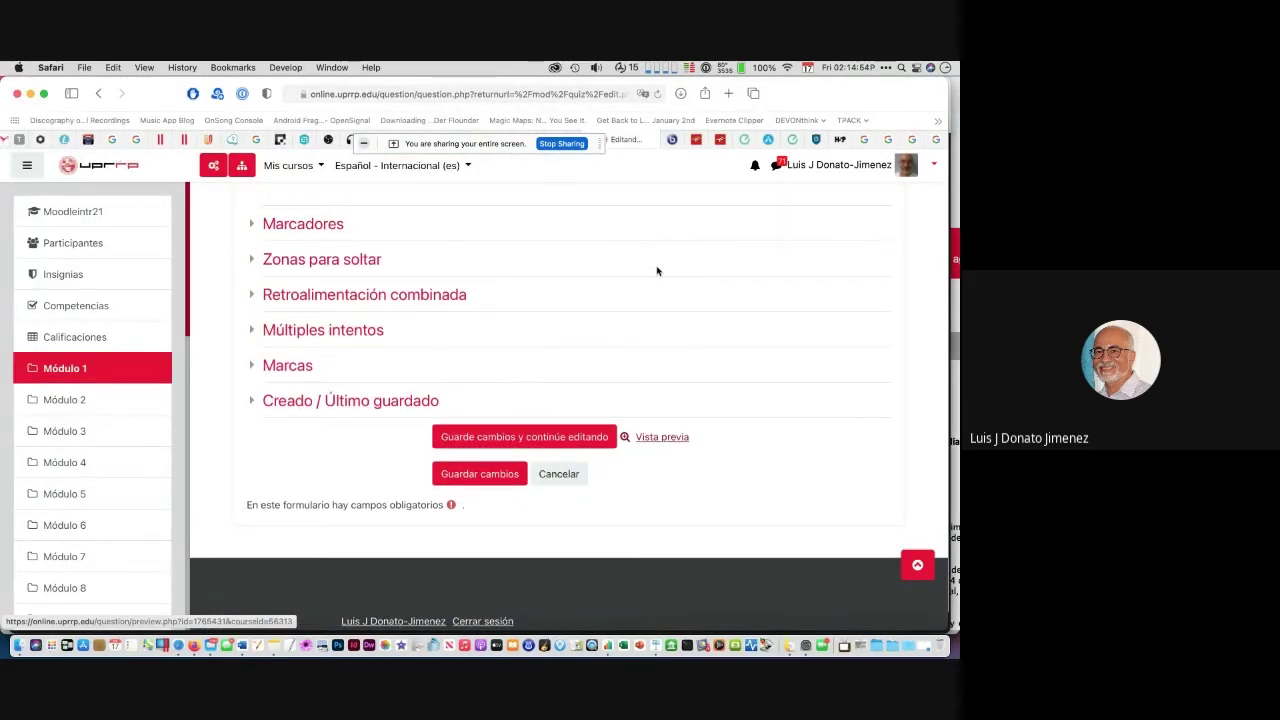
Step: Check the Google Meet chat, and leave the Isla question without saving to return to the Examen 1 question list
key("super+Tab")
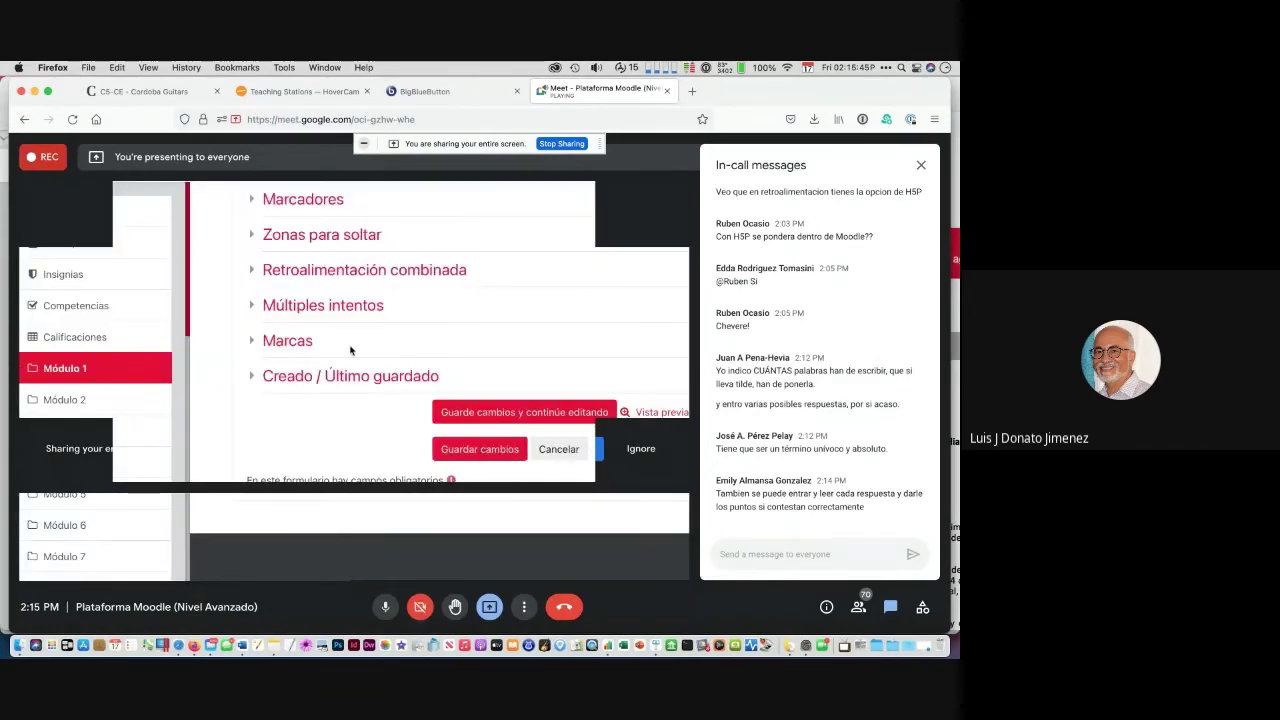
key("super+Tab")
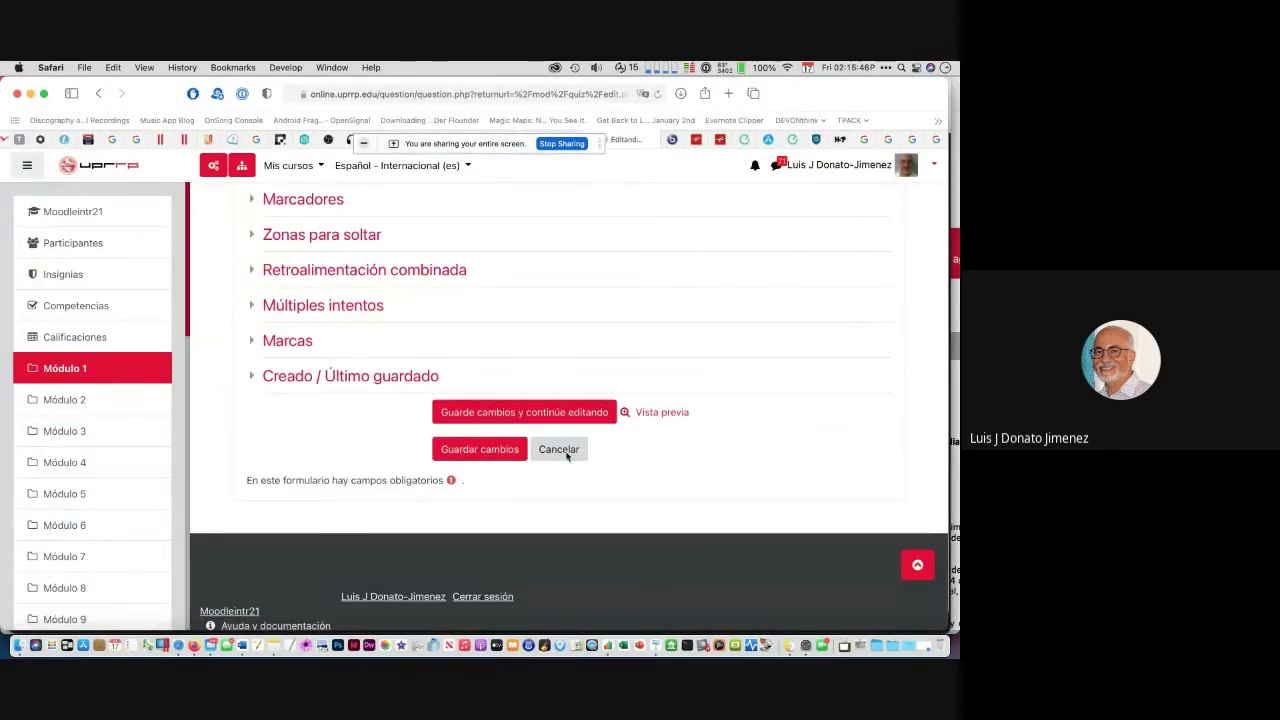
left_click(559, 450)
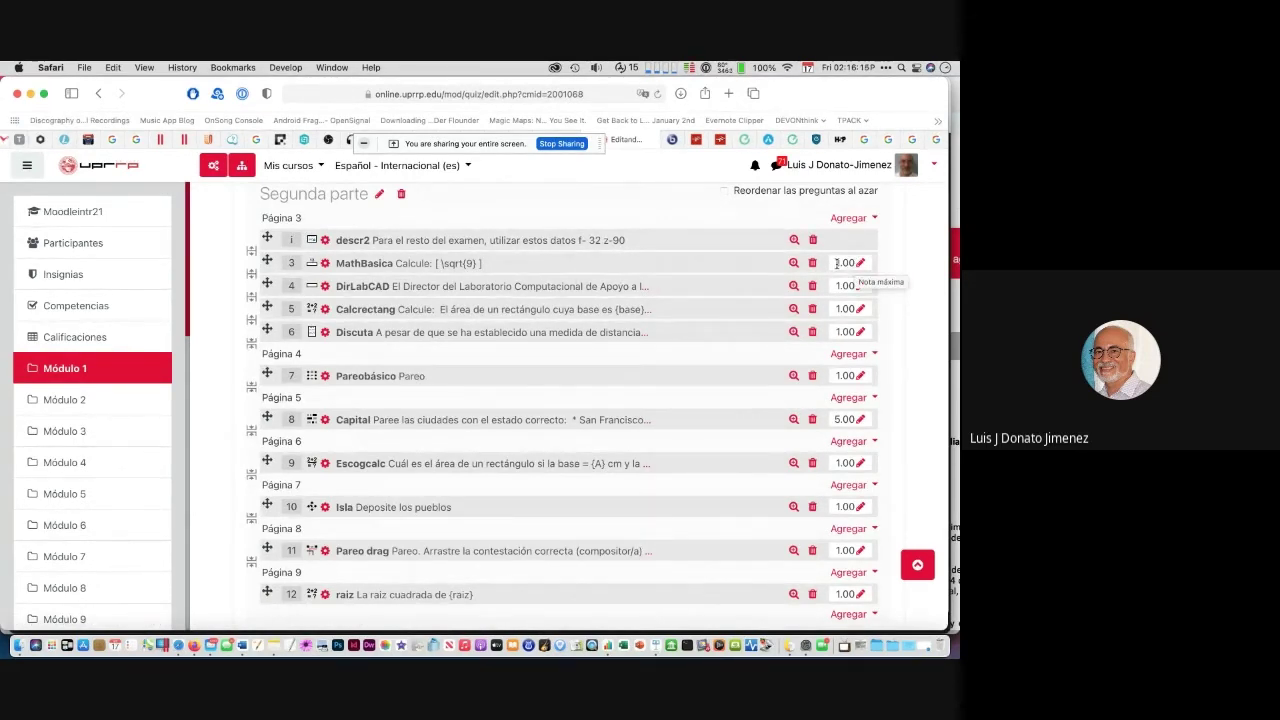
Step: Examine the maximum marks of the questions across the pages of Examen 1, and check the Google Meet chat
scroll(836, 263, "up", 5)
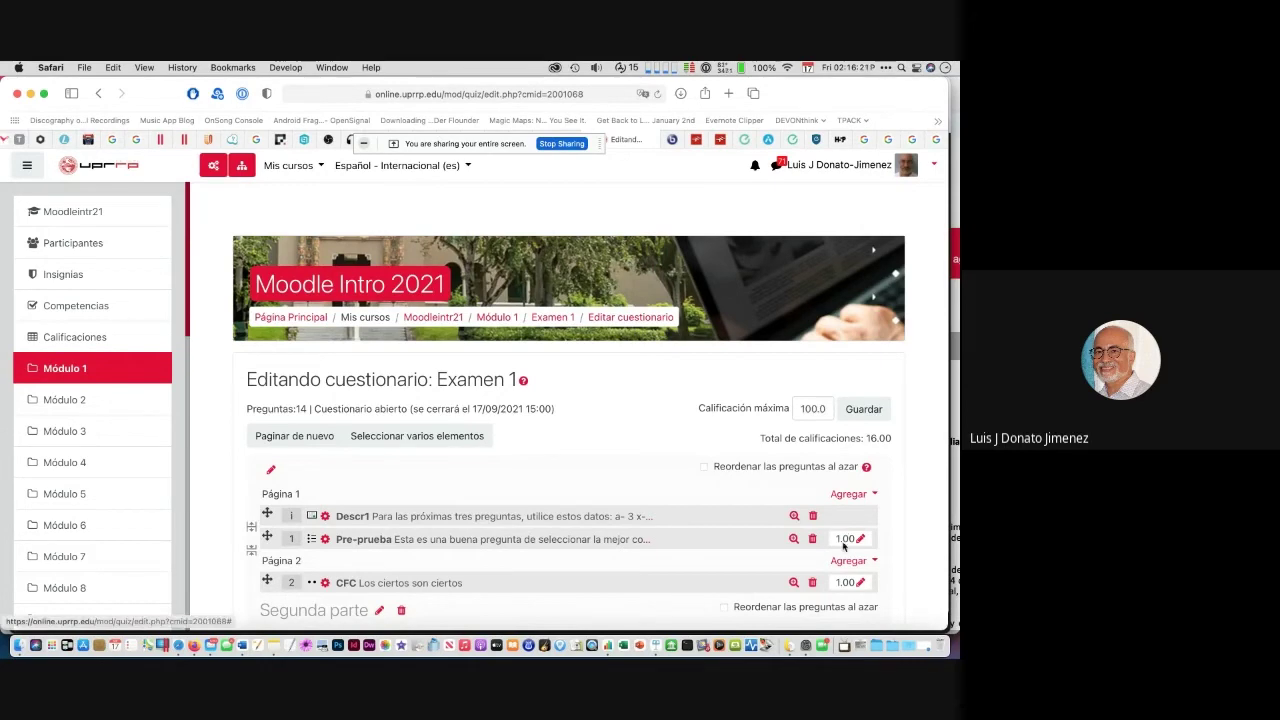
scroll(843, 545, "down", 2)
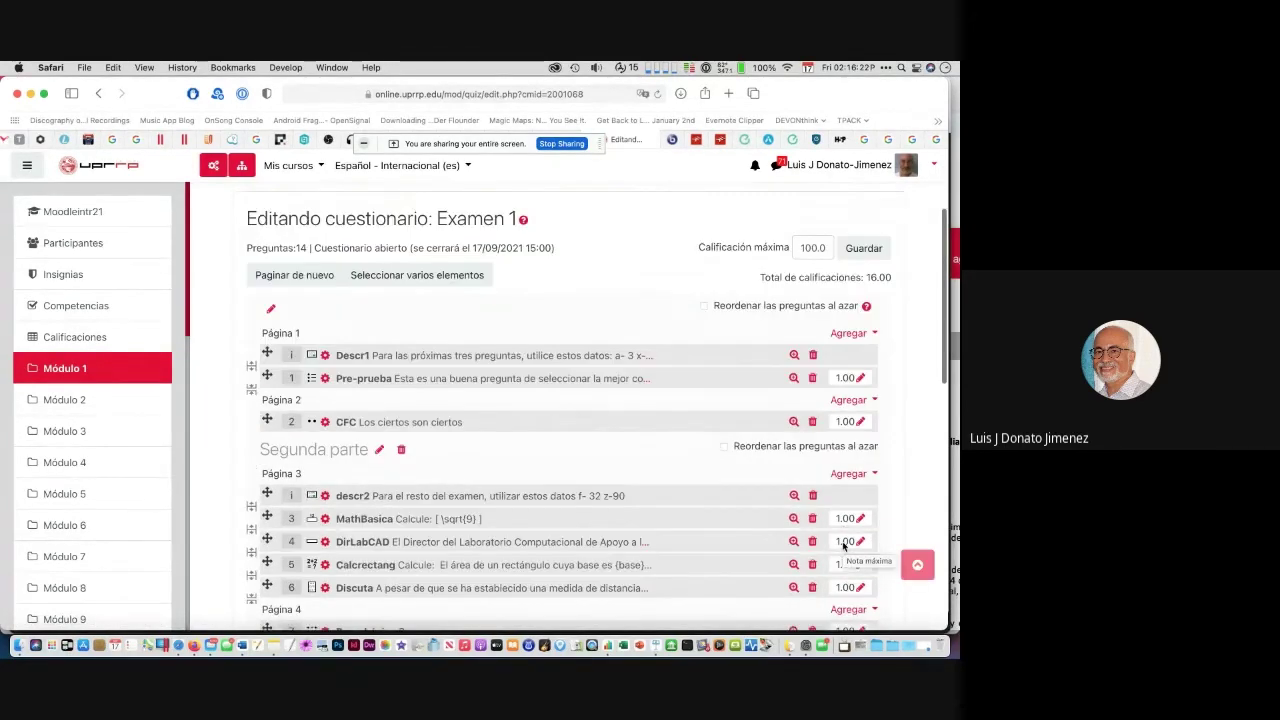
scroll(843, 545, "down", 4)
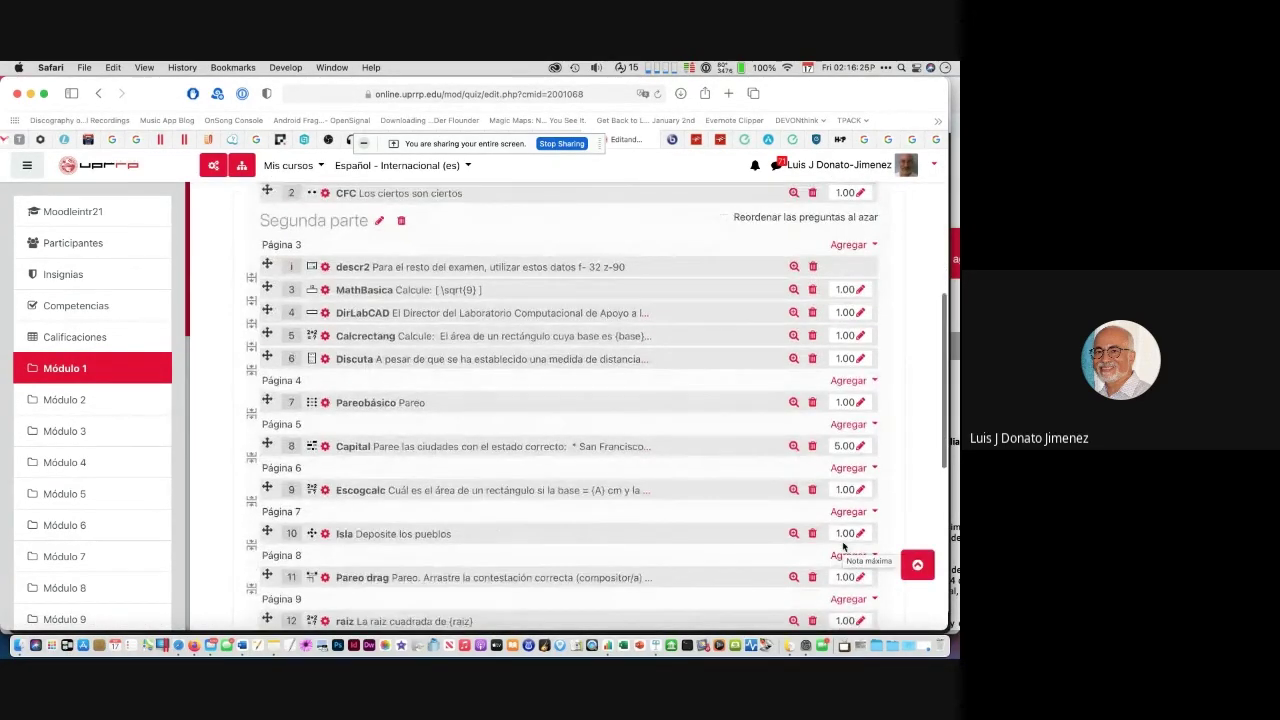
scroll(843, 545, "down", 1)
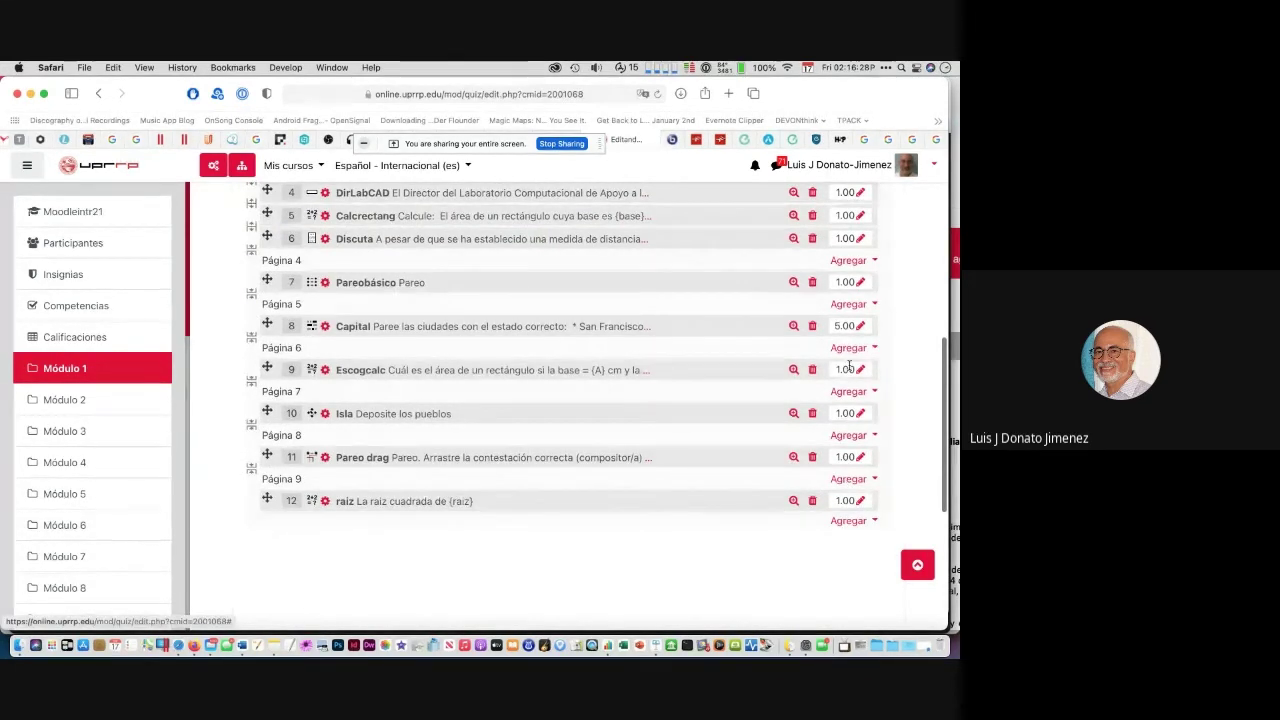
scroll(772, 340, "up", 2)
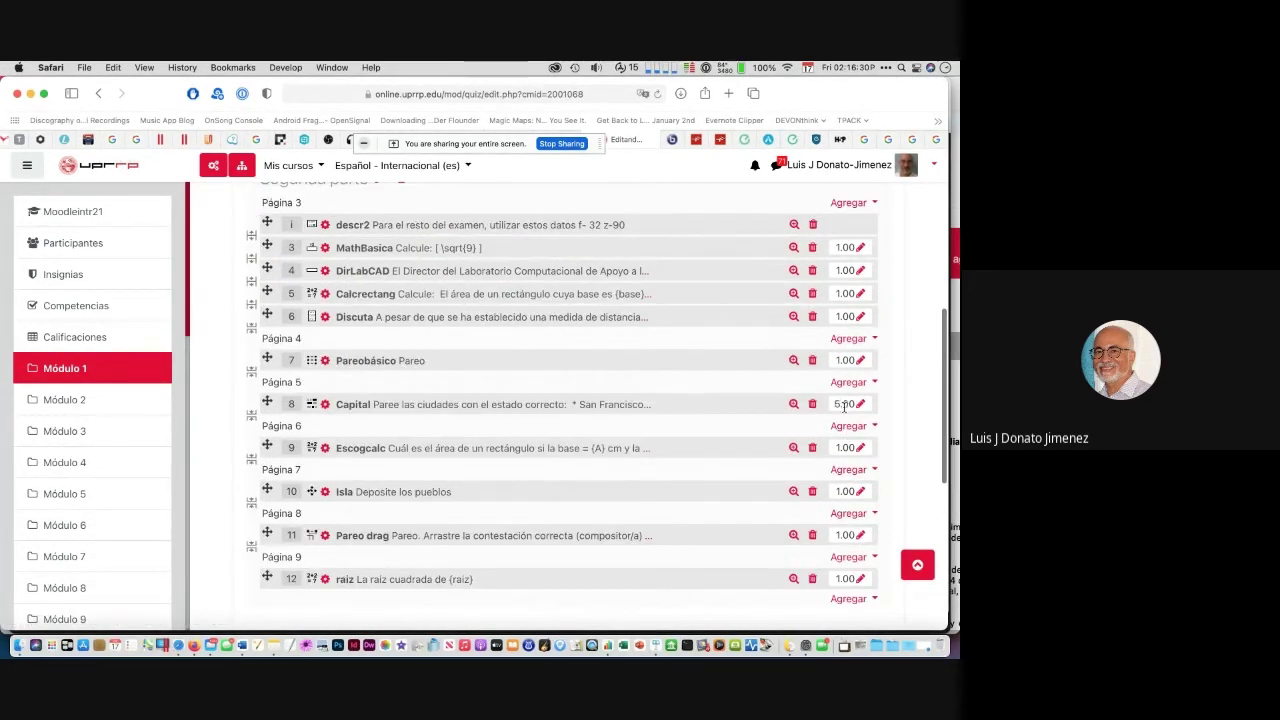
scroll(794, 371, "up", 4)
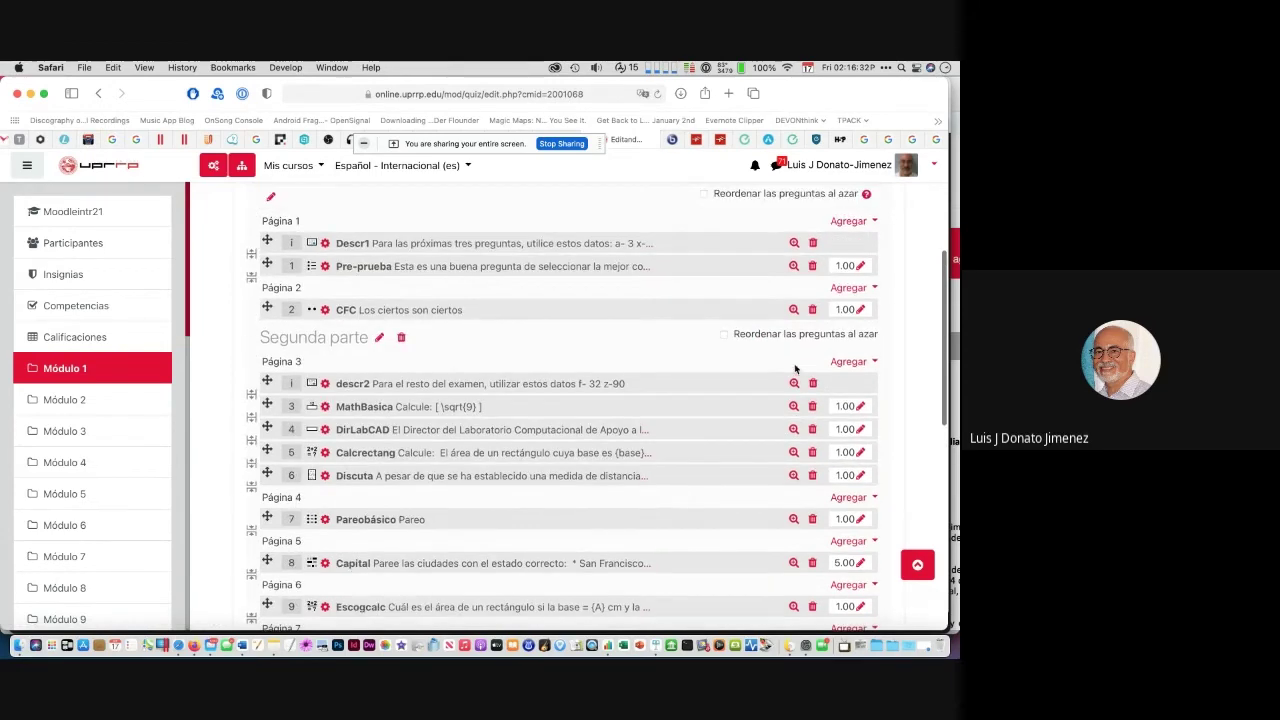
scroll(794, 371, "up", 3)
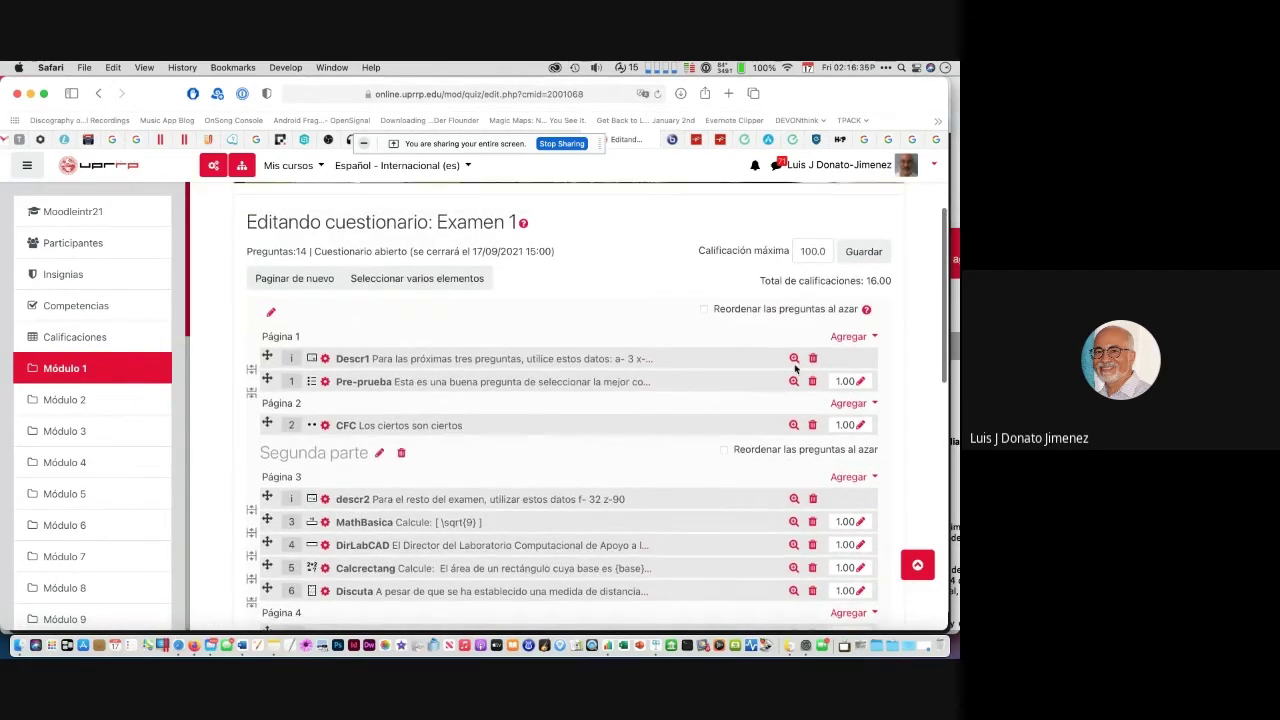
scroll(794, 371, "up", 1)
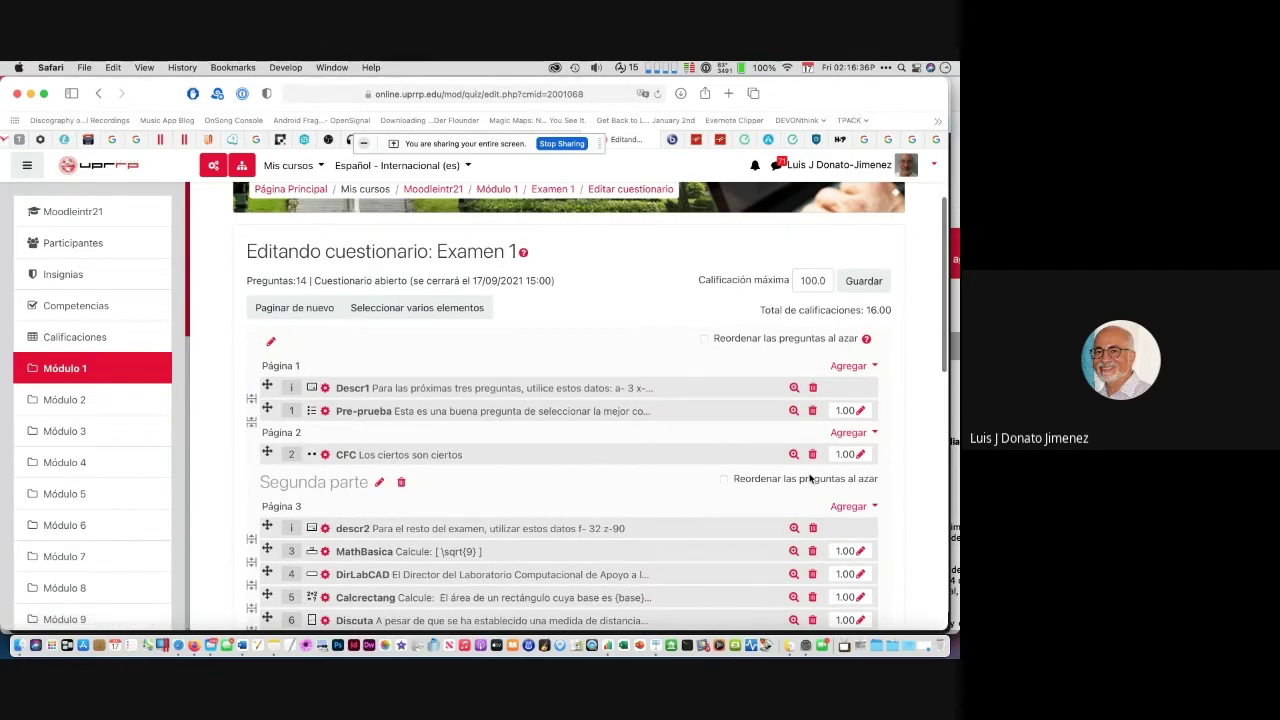
scroll(842, 516, "down", 3)
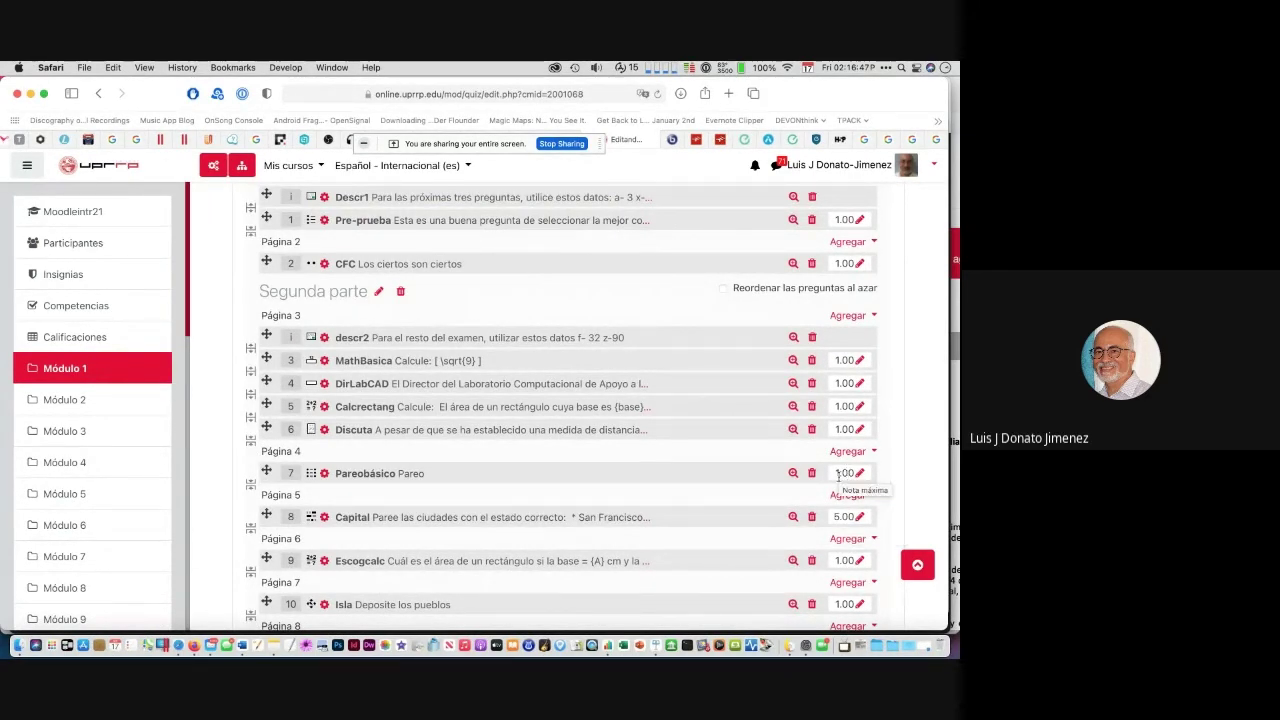
scroll(838, 477, "up", 2)
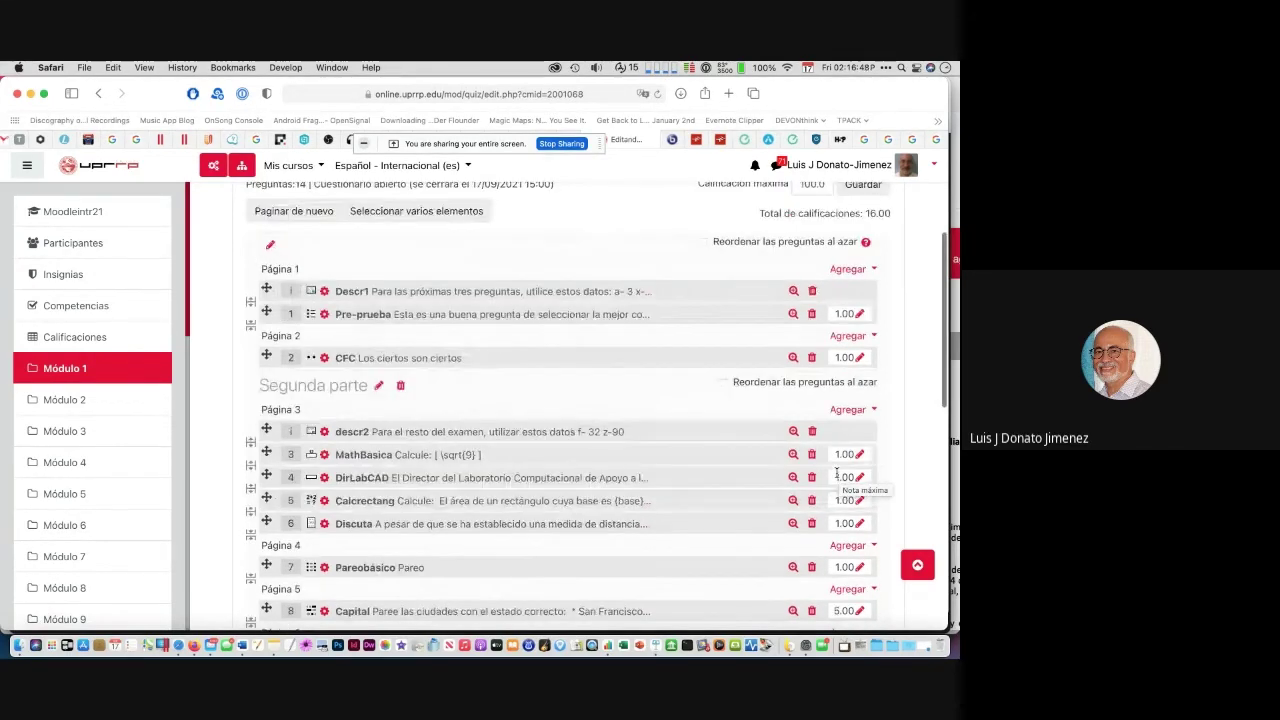
scroll(837, 474, "down", 1)
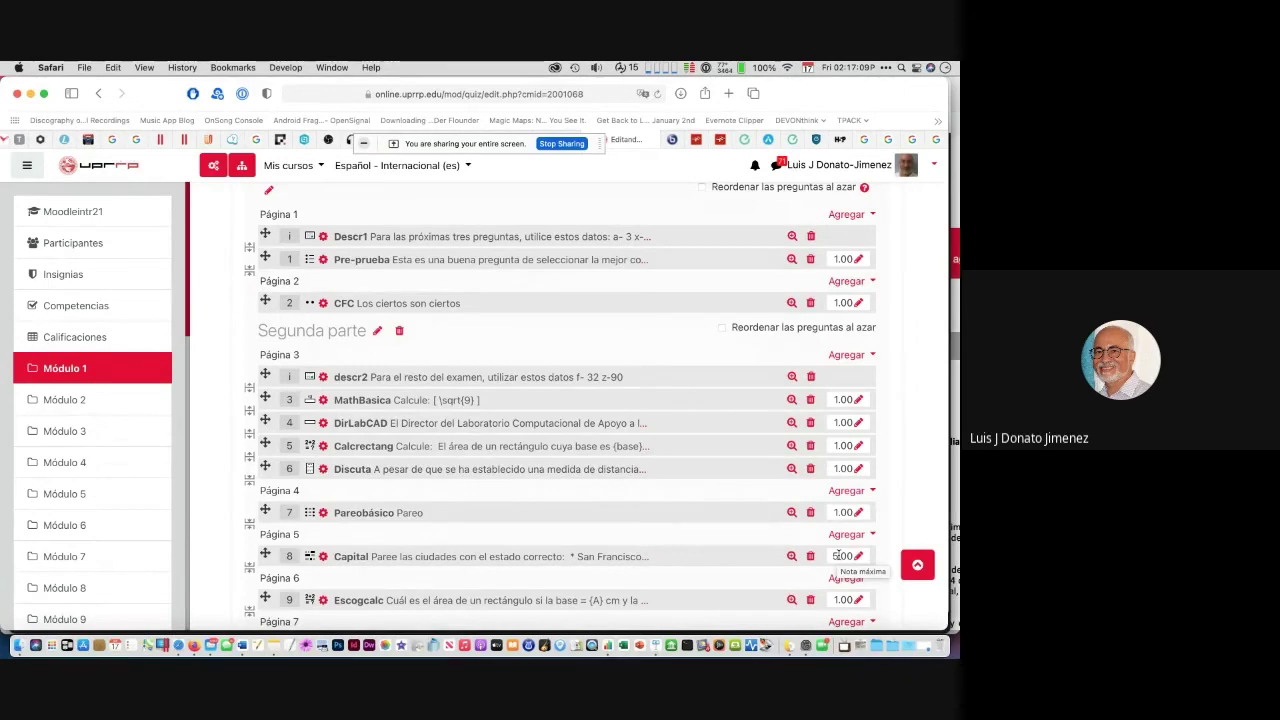
scroll(840, 556, "up", 5)
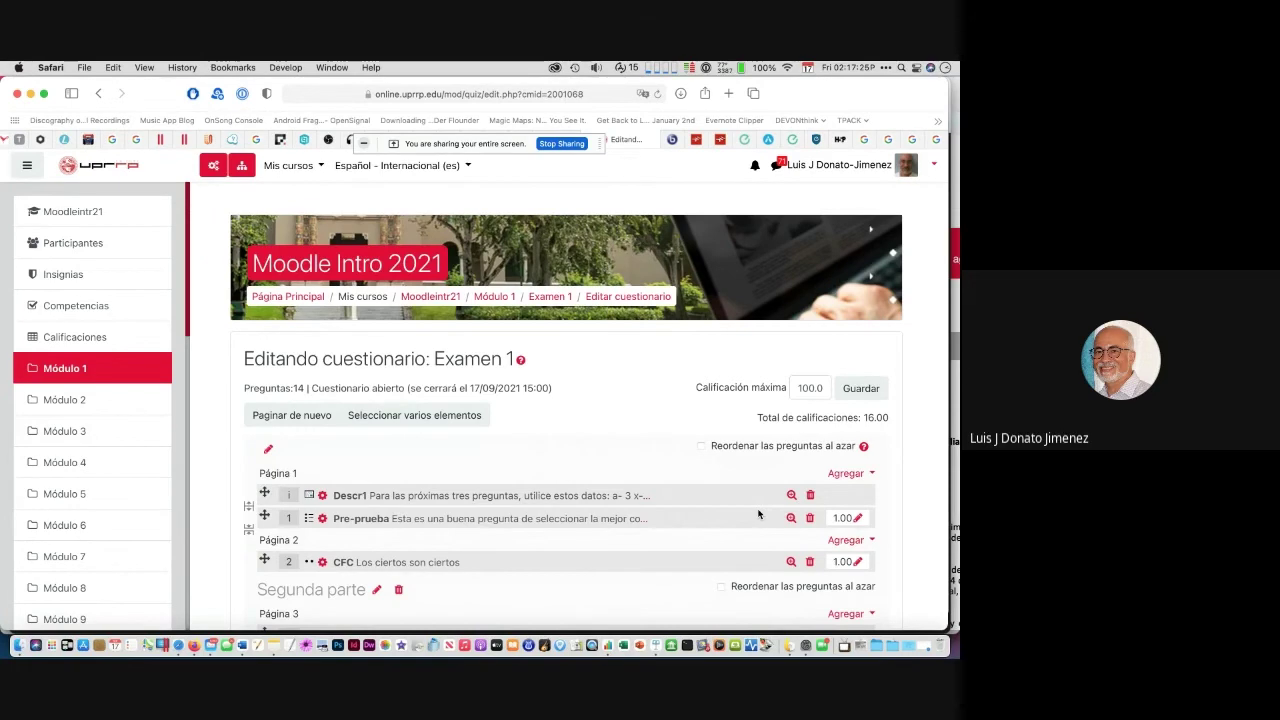
key("super+Tab")
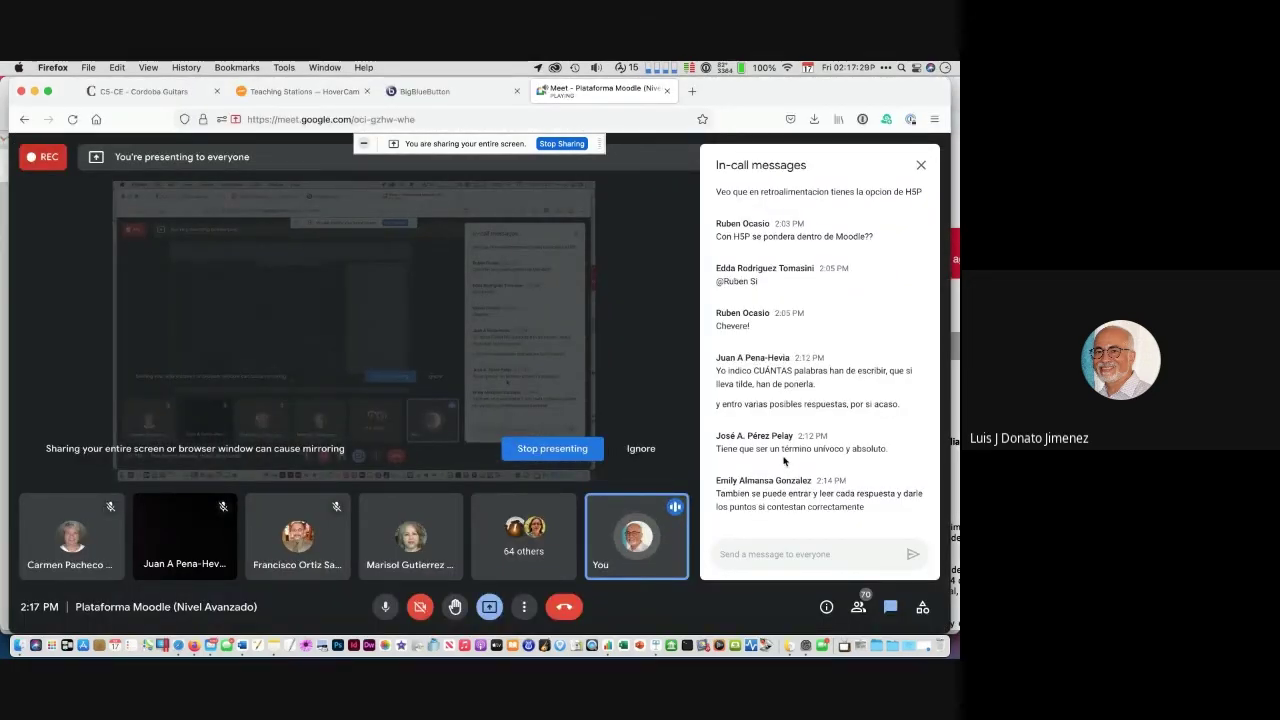
Step: Switch back to Moodle in Safari, open the course's Calificaciones, and examine the grader report columns from Reflexión 3 through Total del curso
key("super+Tab")
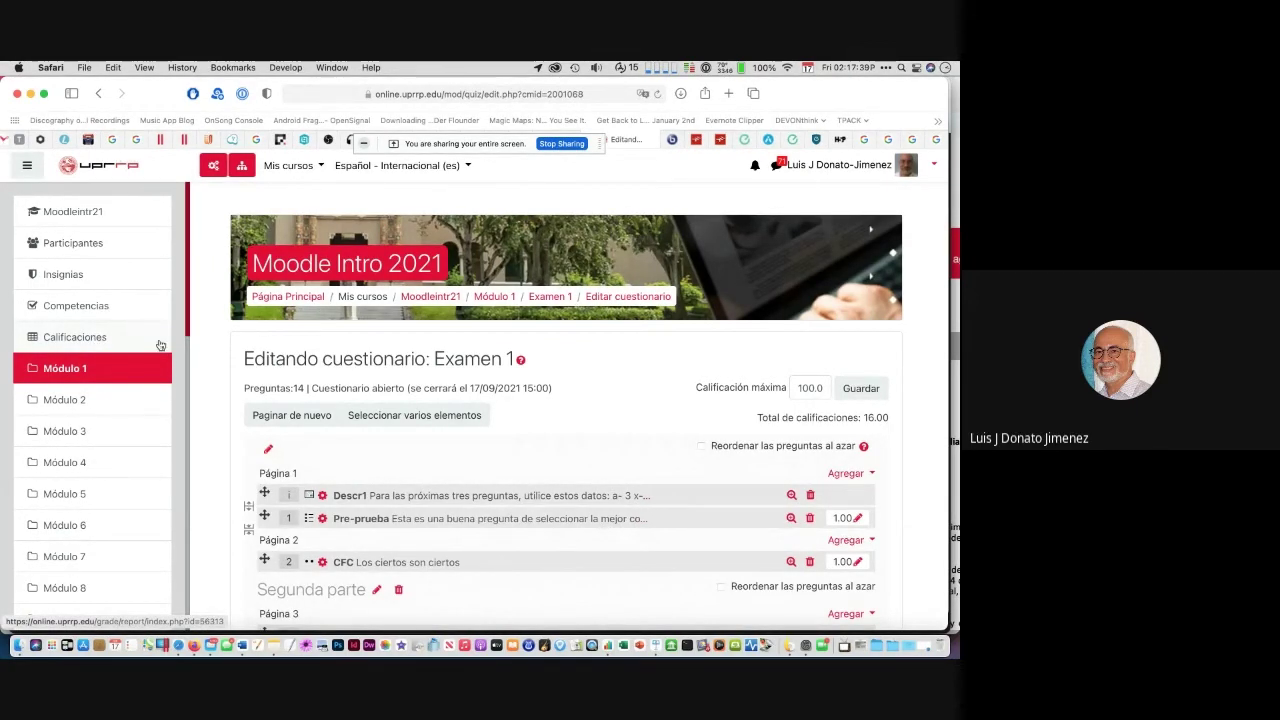
left_click(83, 341)
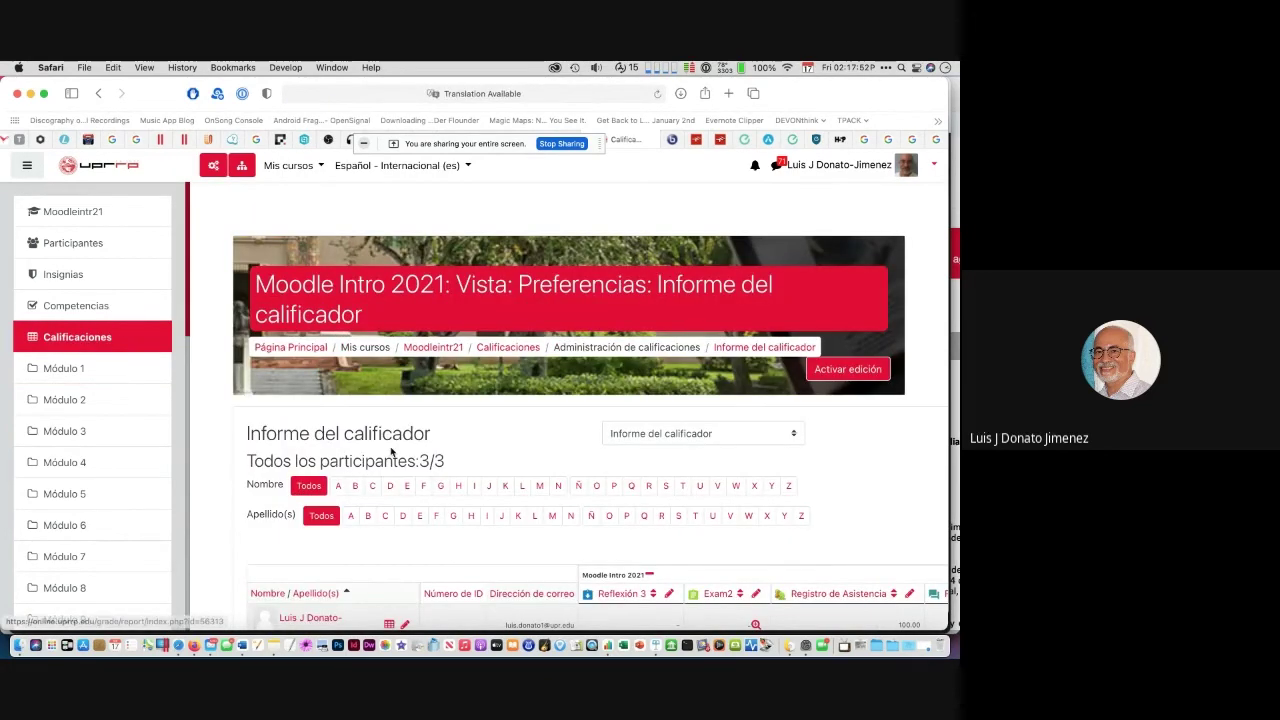
scroll(391, 445, "down", 2)
scroll(391, 453, "down", 4)
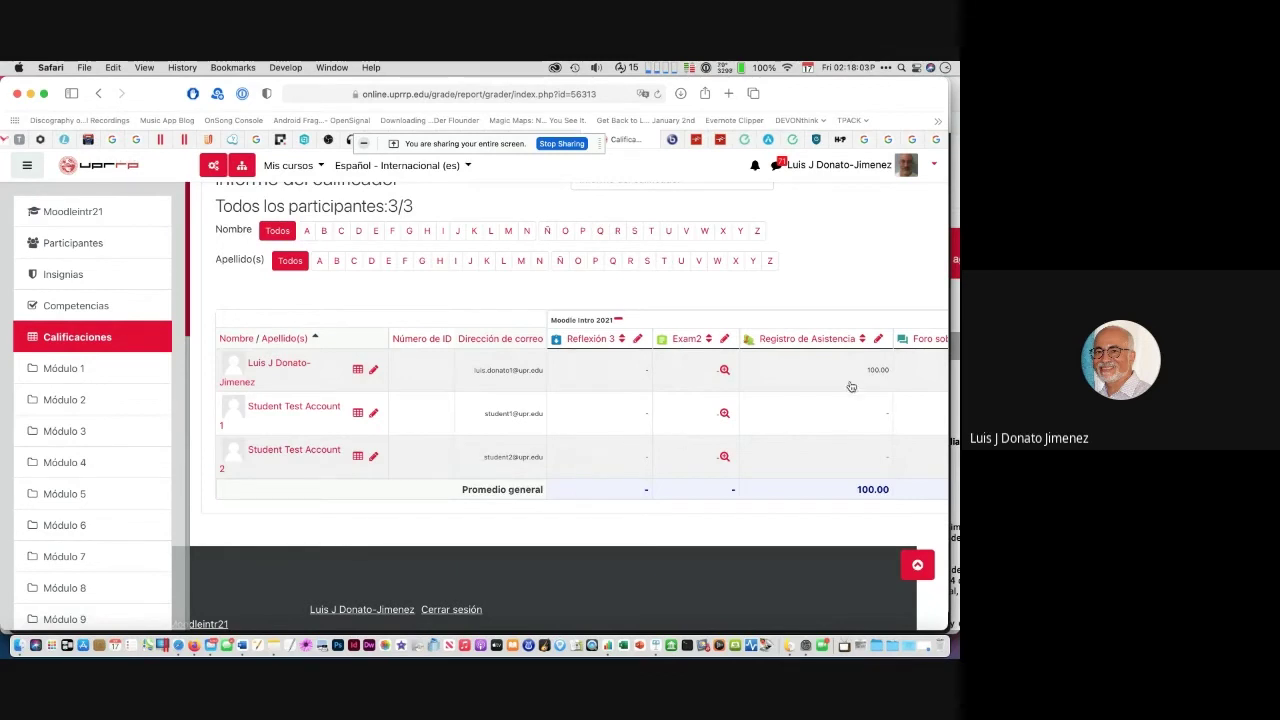
scroll(583, 374, "right", 5)
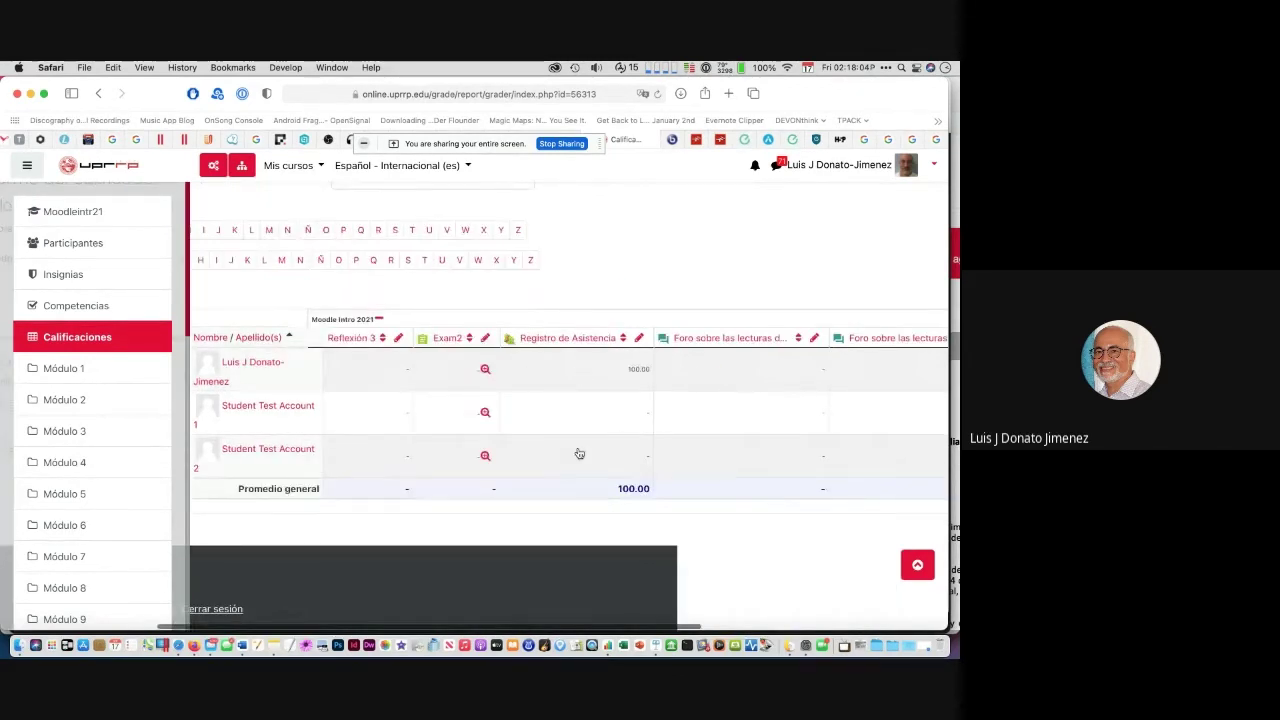
scroll(766, 402, "right", 8)
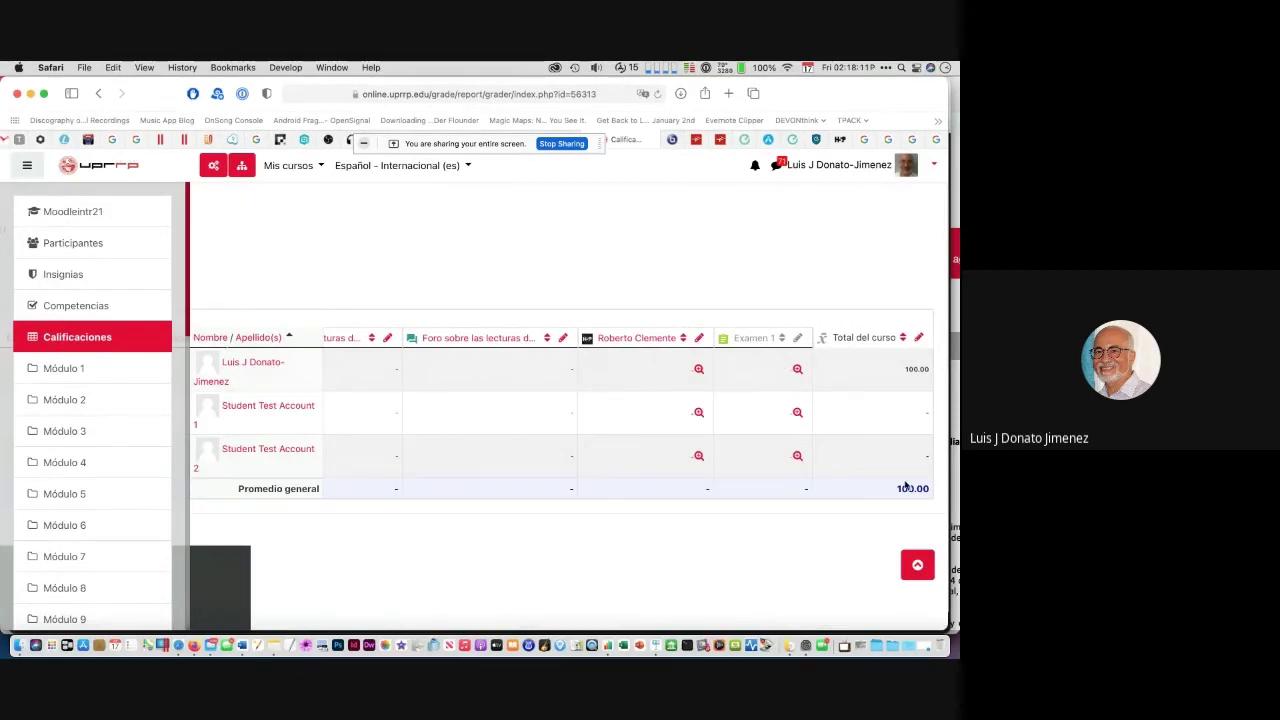
scroll(589, 412, "left", 8)
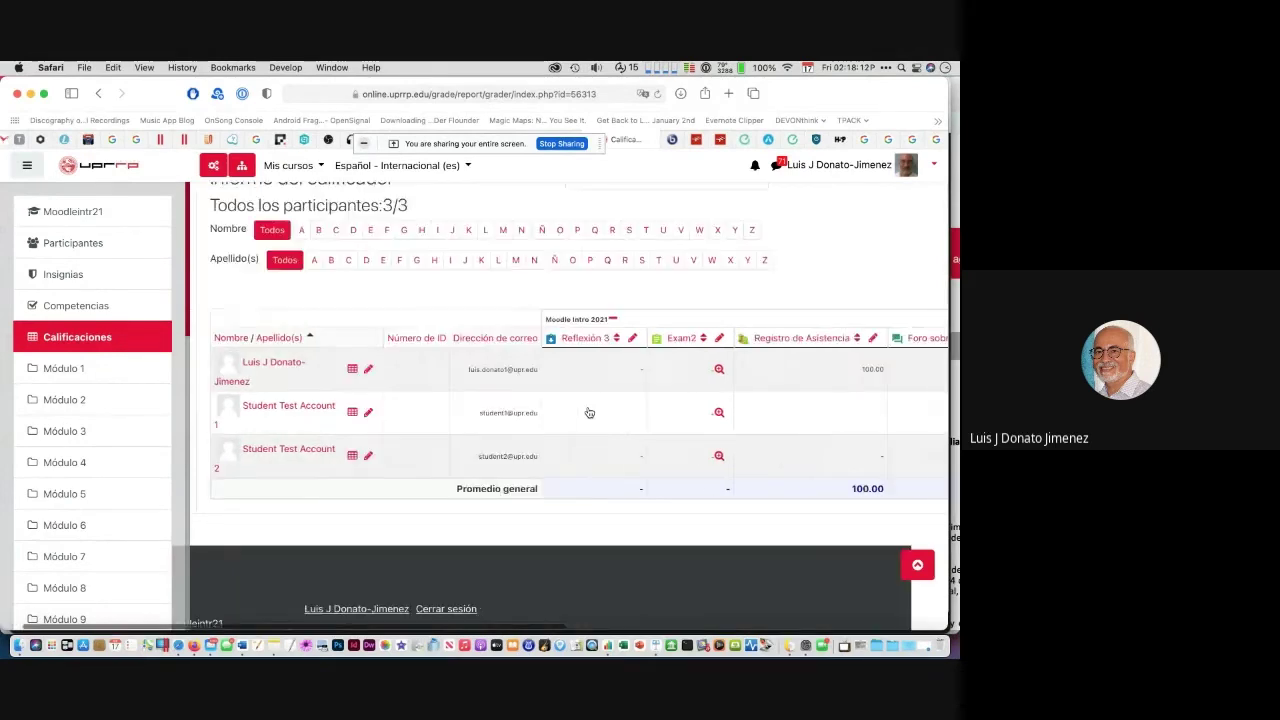
scroll(589, 412, "up", 3)
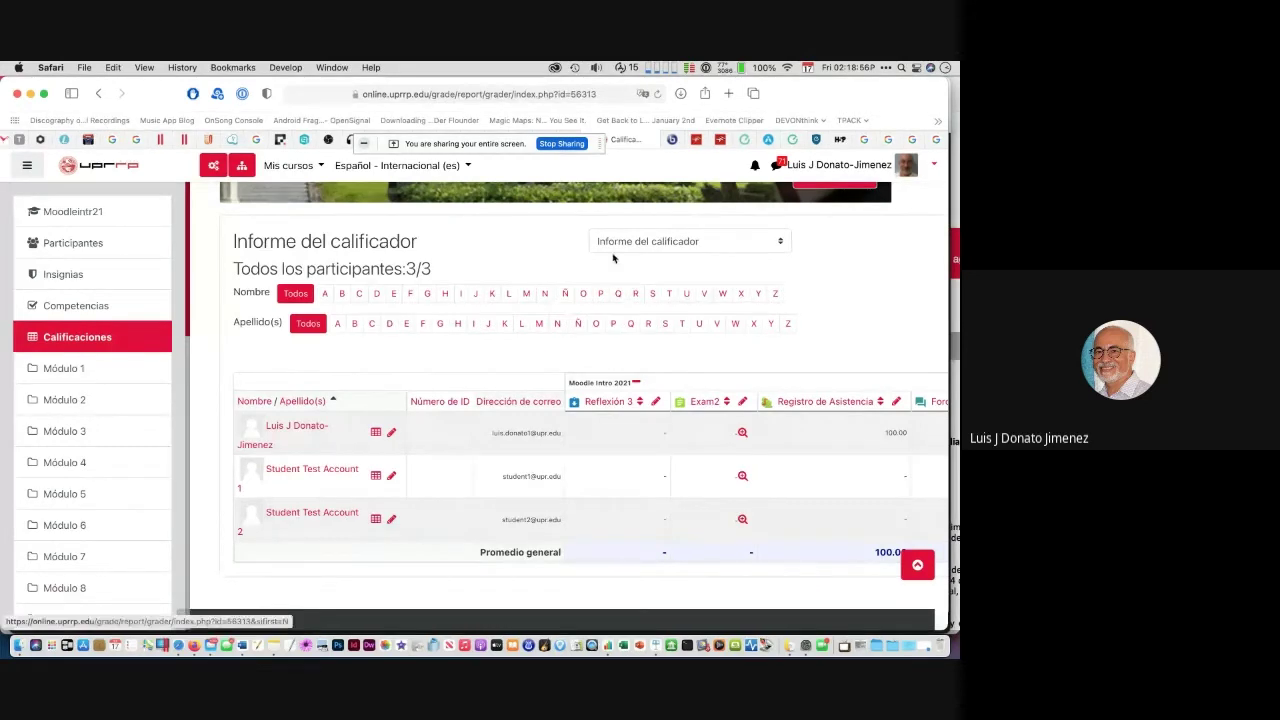
Step: Open Configuración Calificaciones and examine the maximum grades of the course items and the course total's calculation method
left_click(780, 242)
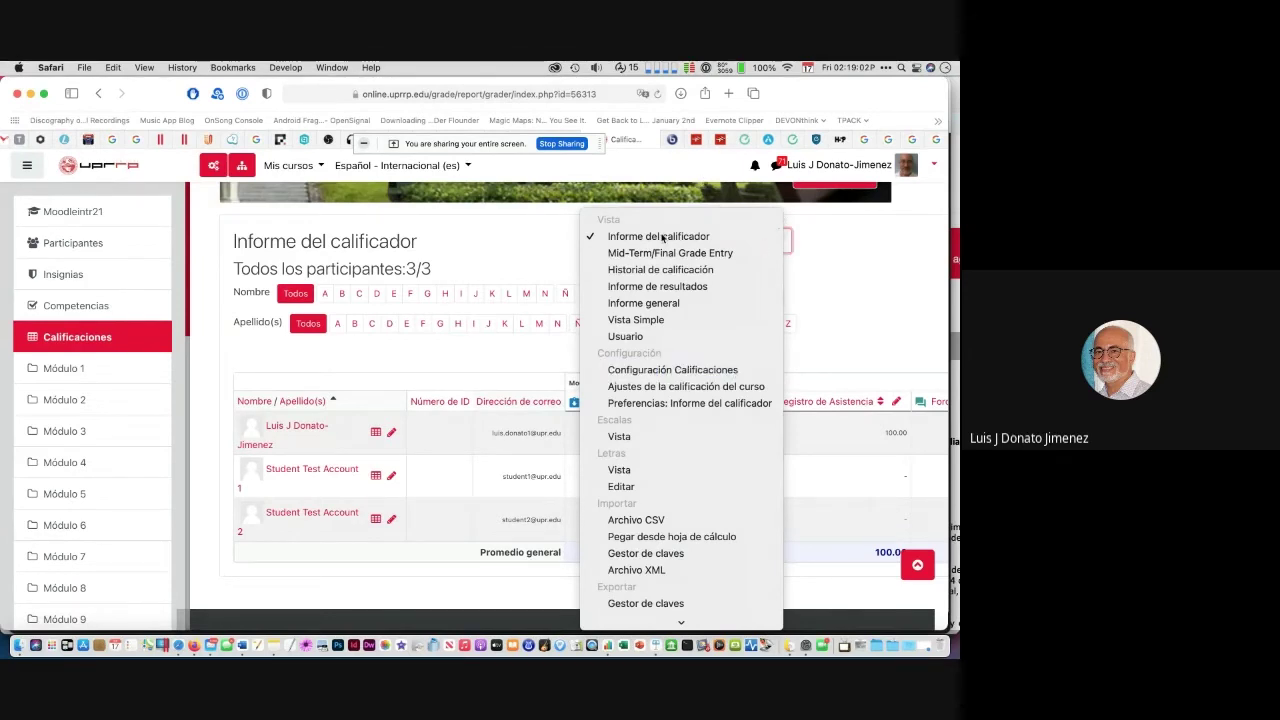
left_click(661, 370)
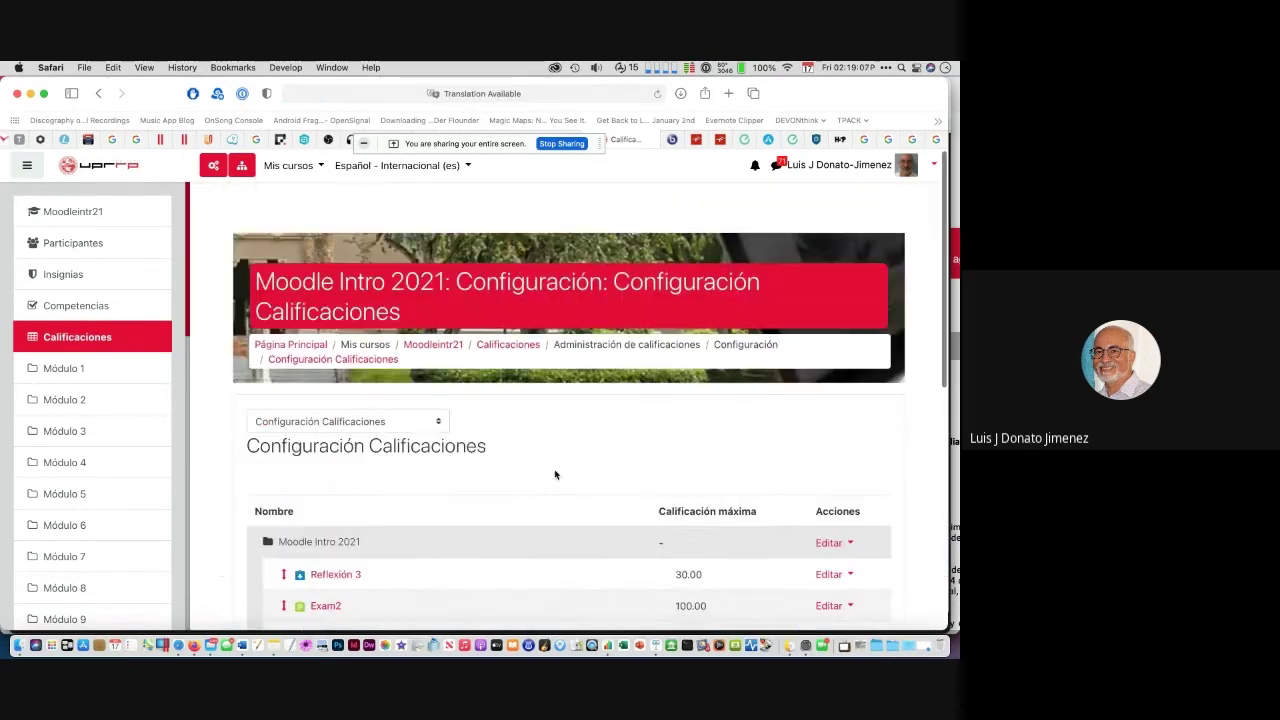
scroll(555, 474, "down", 3)
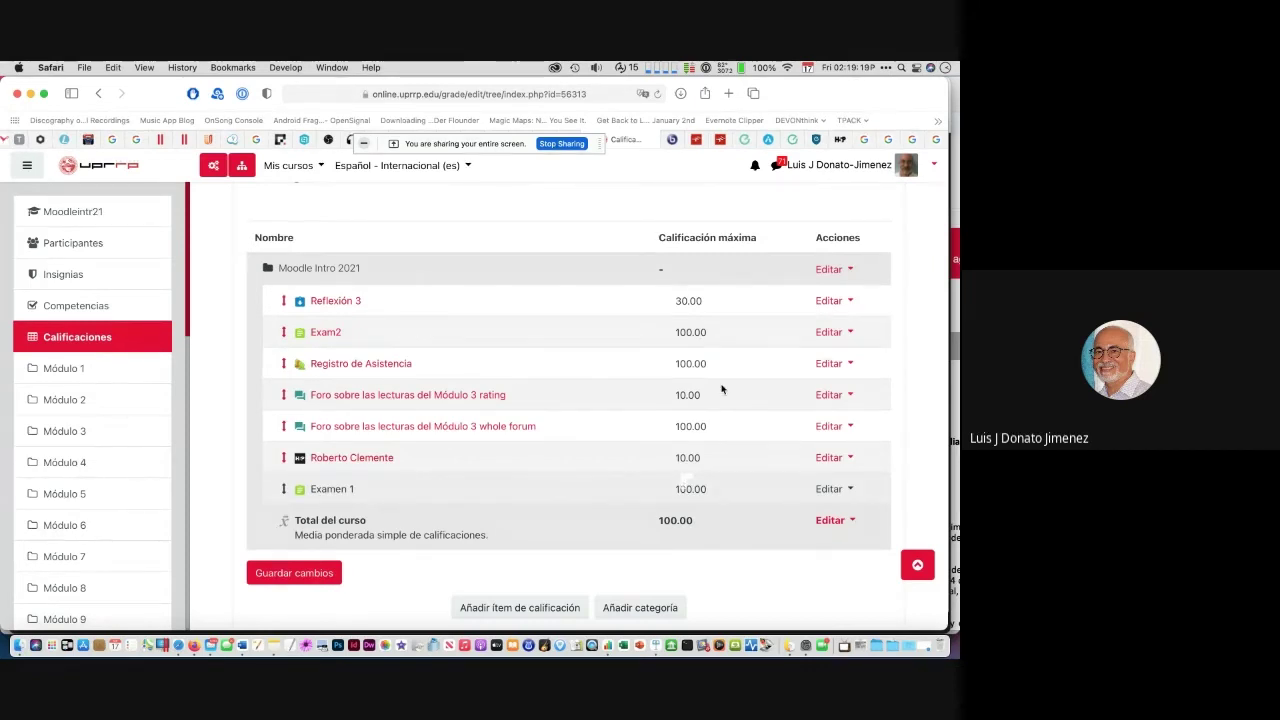
scroll(722, 387, "up", 3)
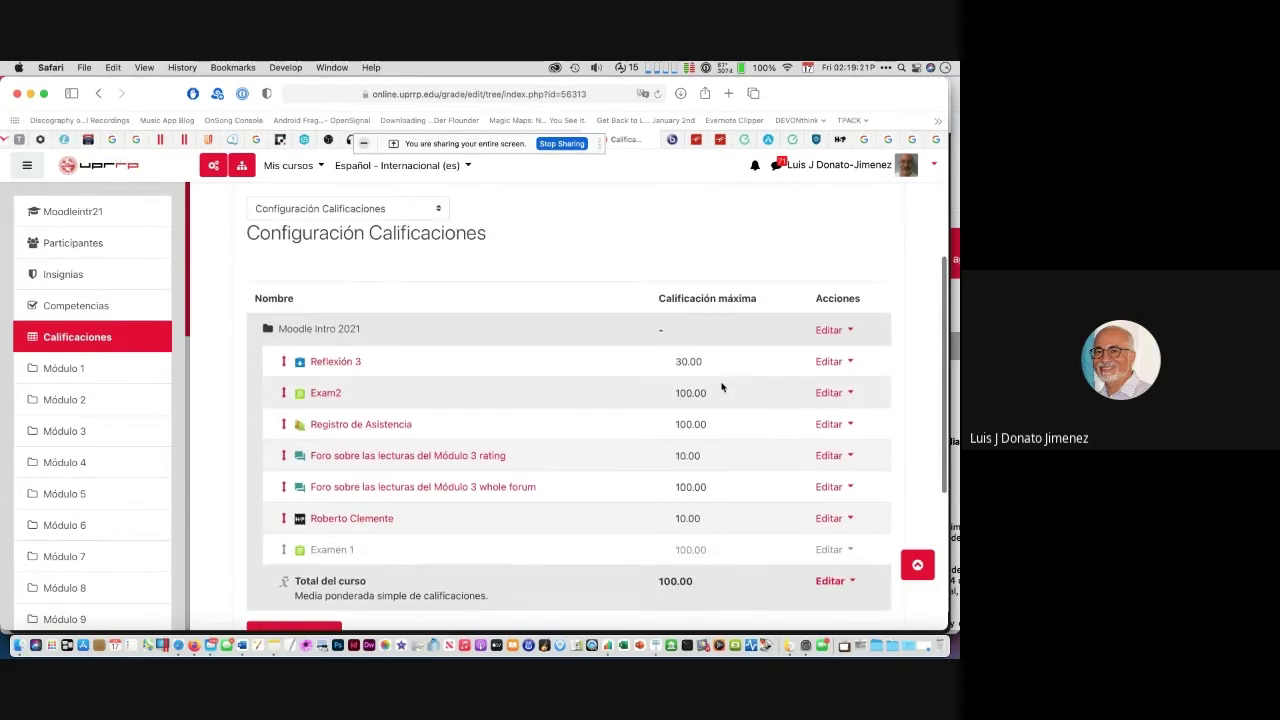
scroll(722, 387, "down", 3)
scroll(722, 387, "up", 1)
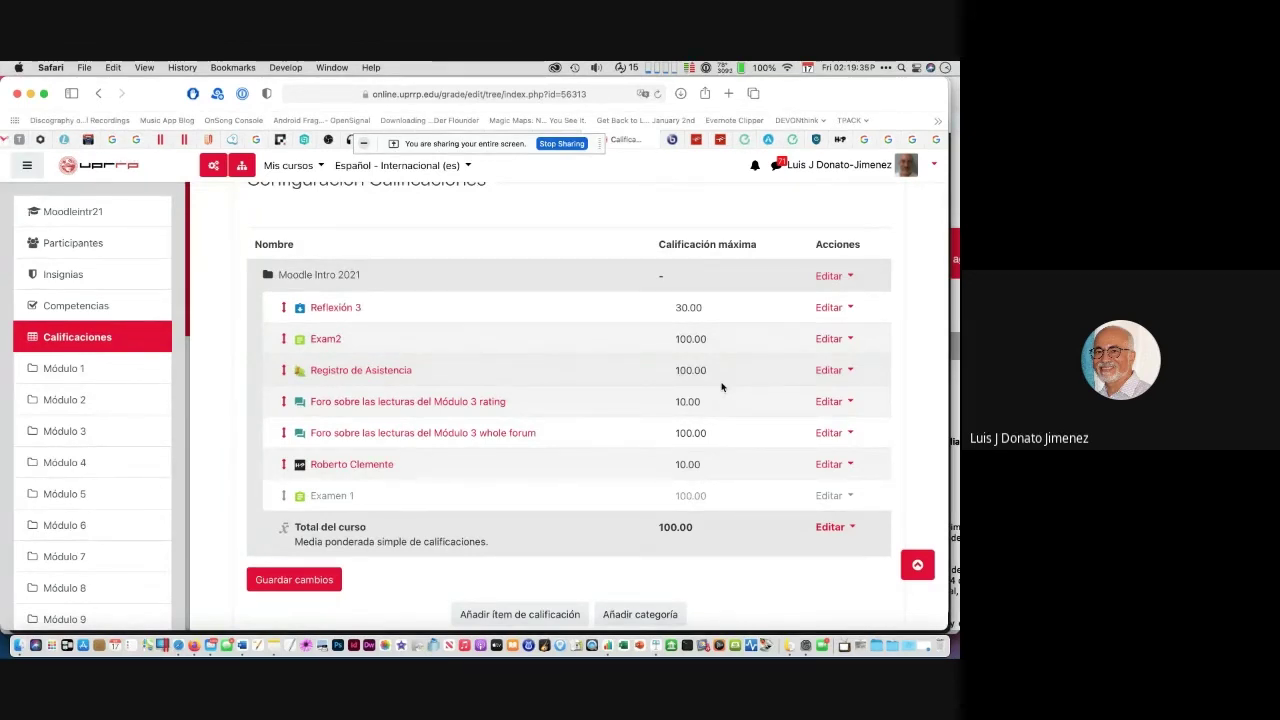
Step: Switch to Google Meet and stop presenting the screen
key("super+Tab")
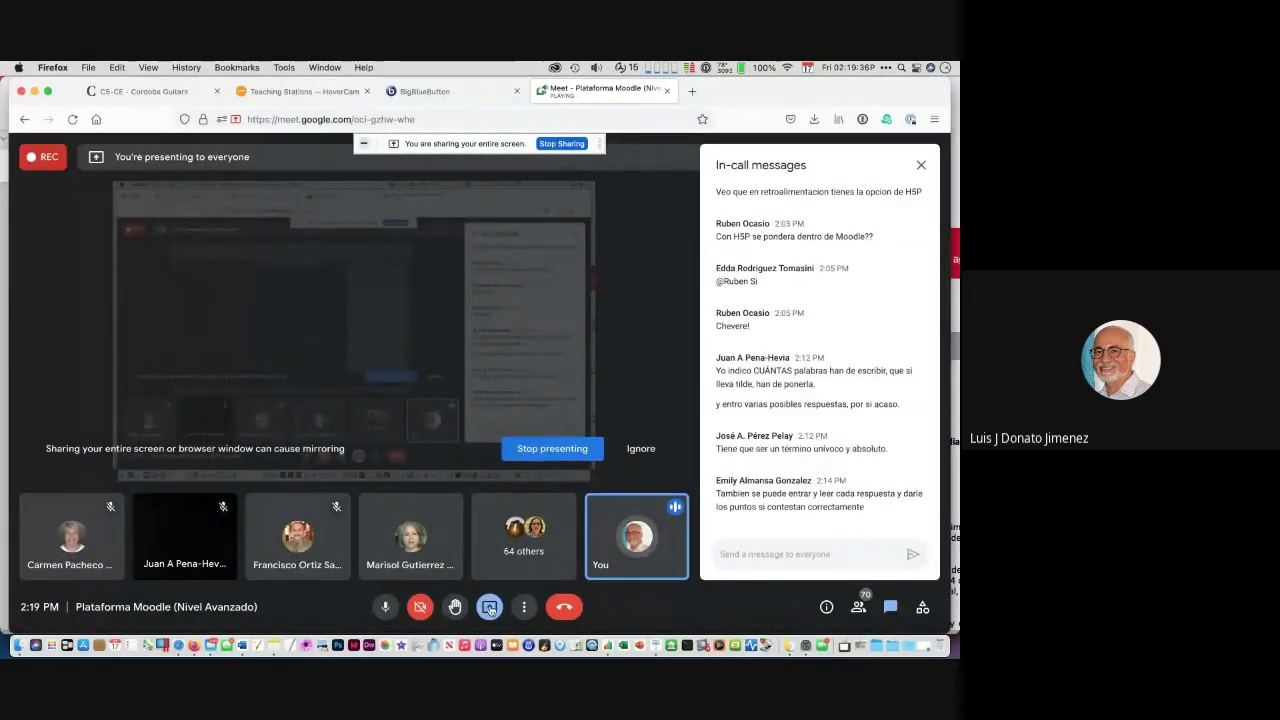
left_click(489, 607)
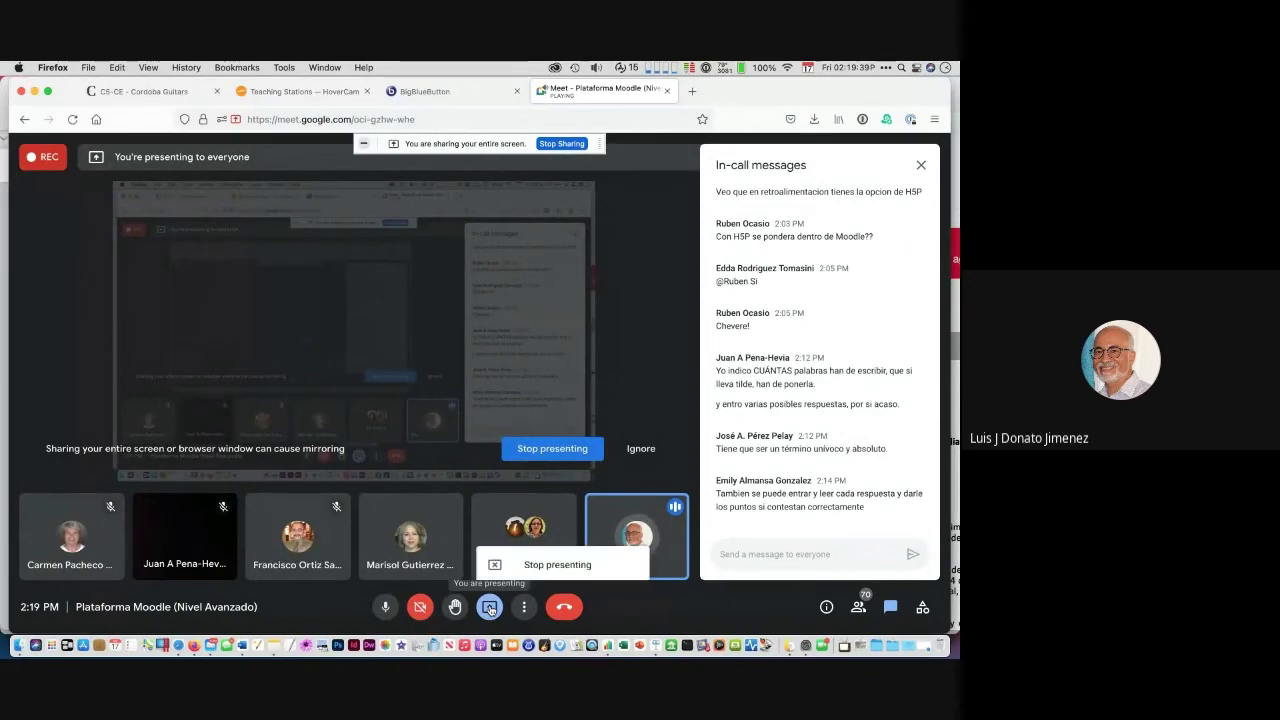
left_click(545, 565)
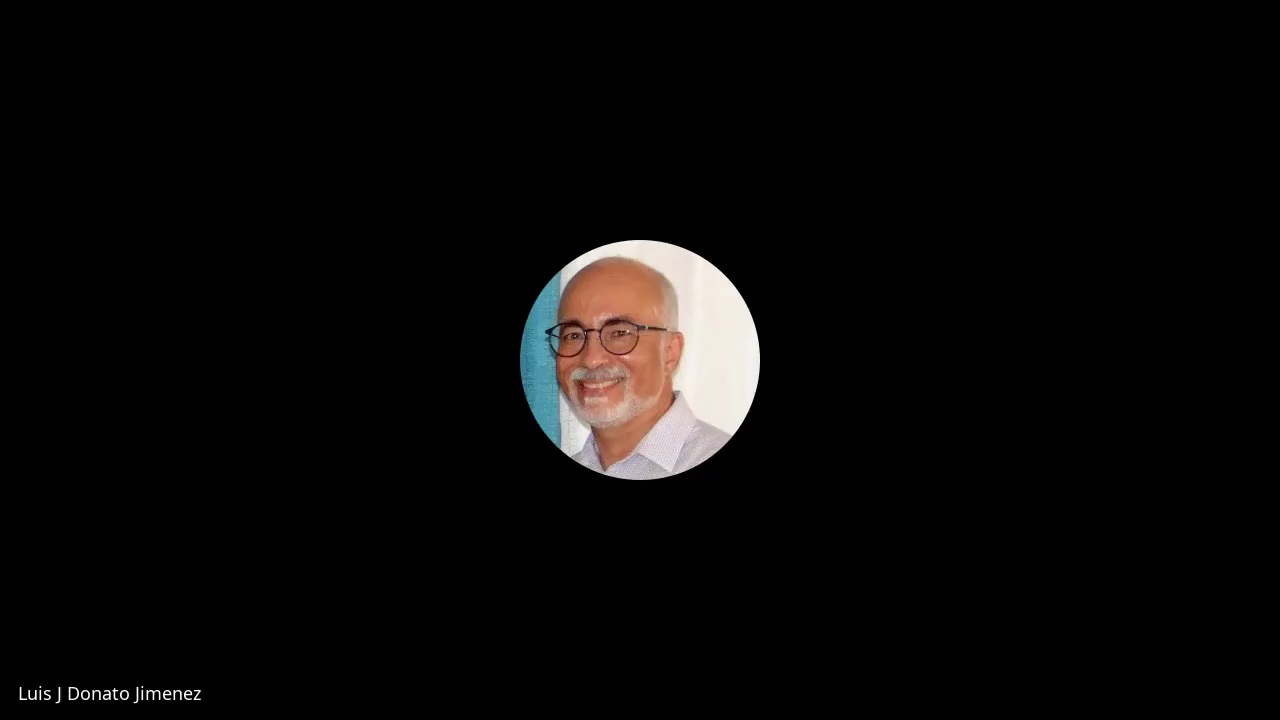
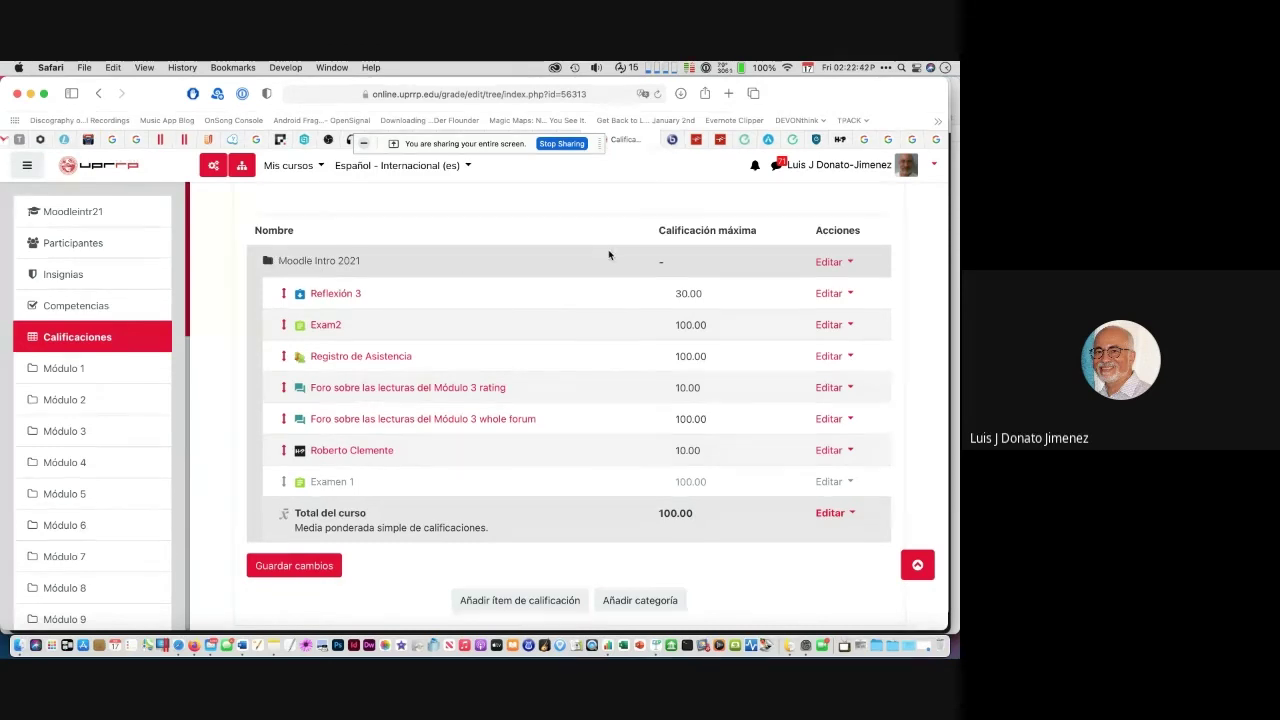
Step: Set the Cálculo total of the Moodle Intro 2021 grade category to Suma and save the changes
left_click(828, 262)
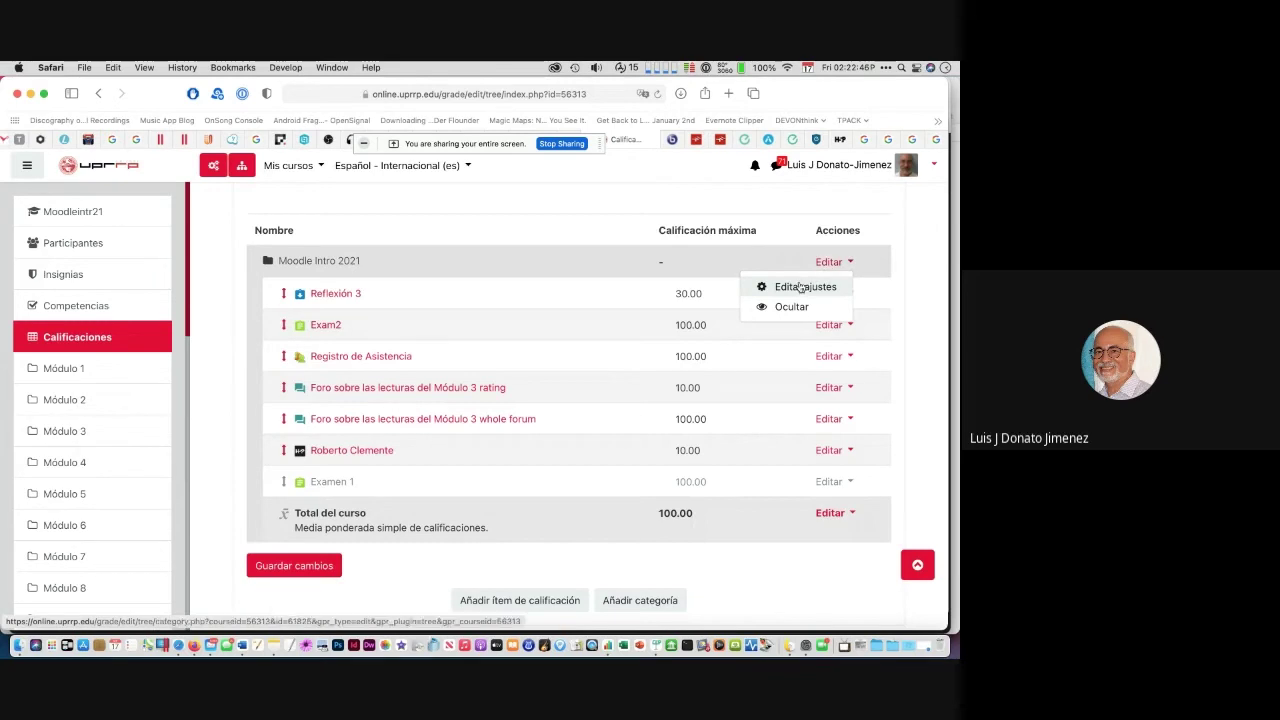
left_click(800, 287)
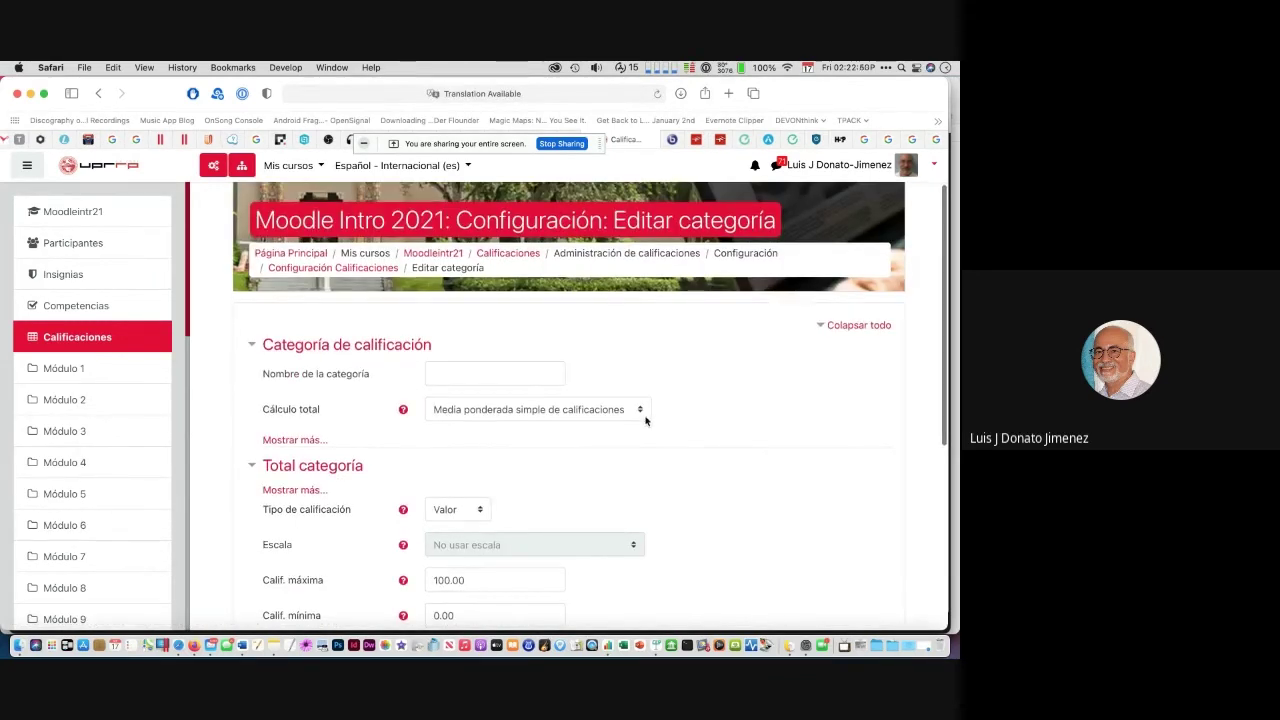
left_click(644, 418)
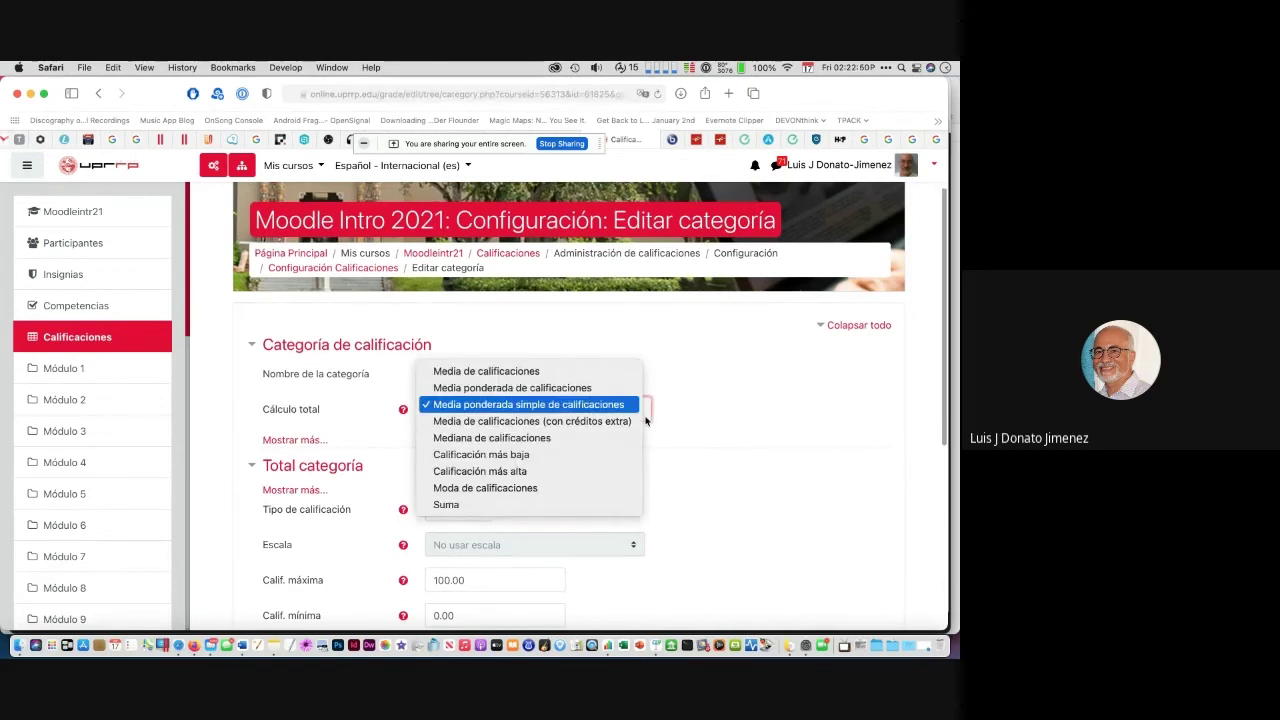
left_click(478, 506)
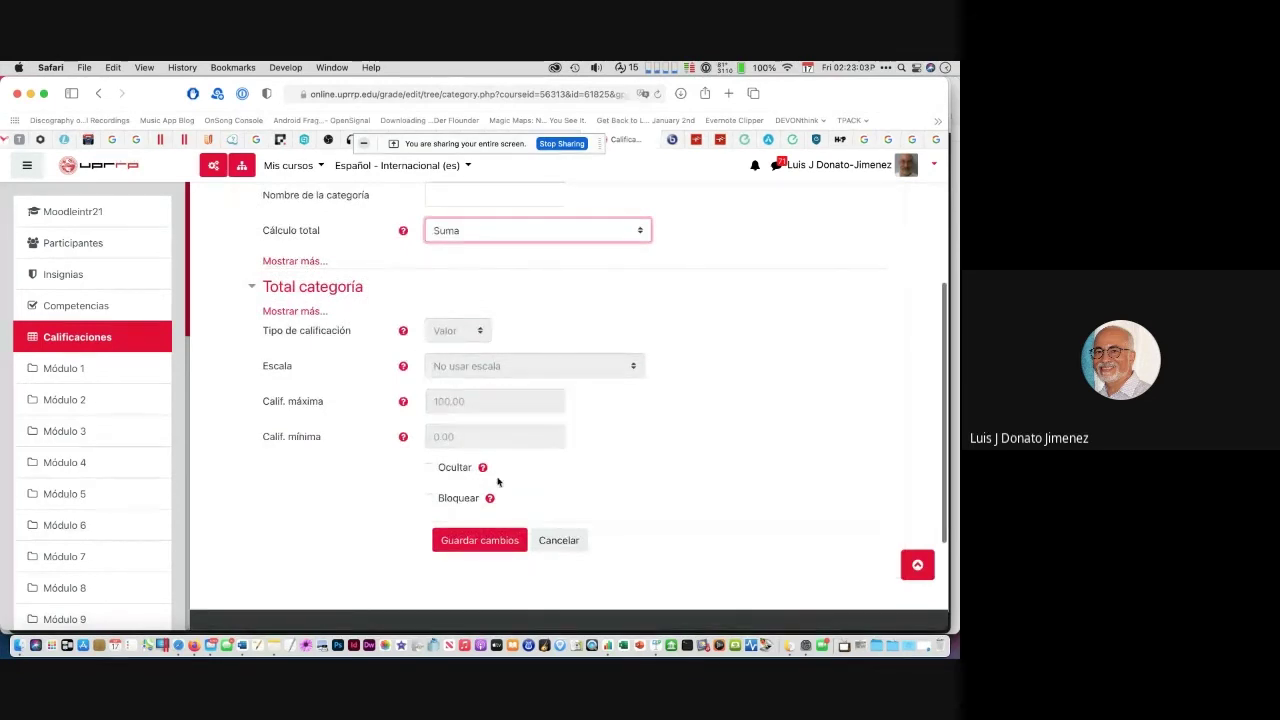
left_click(478, 542)
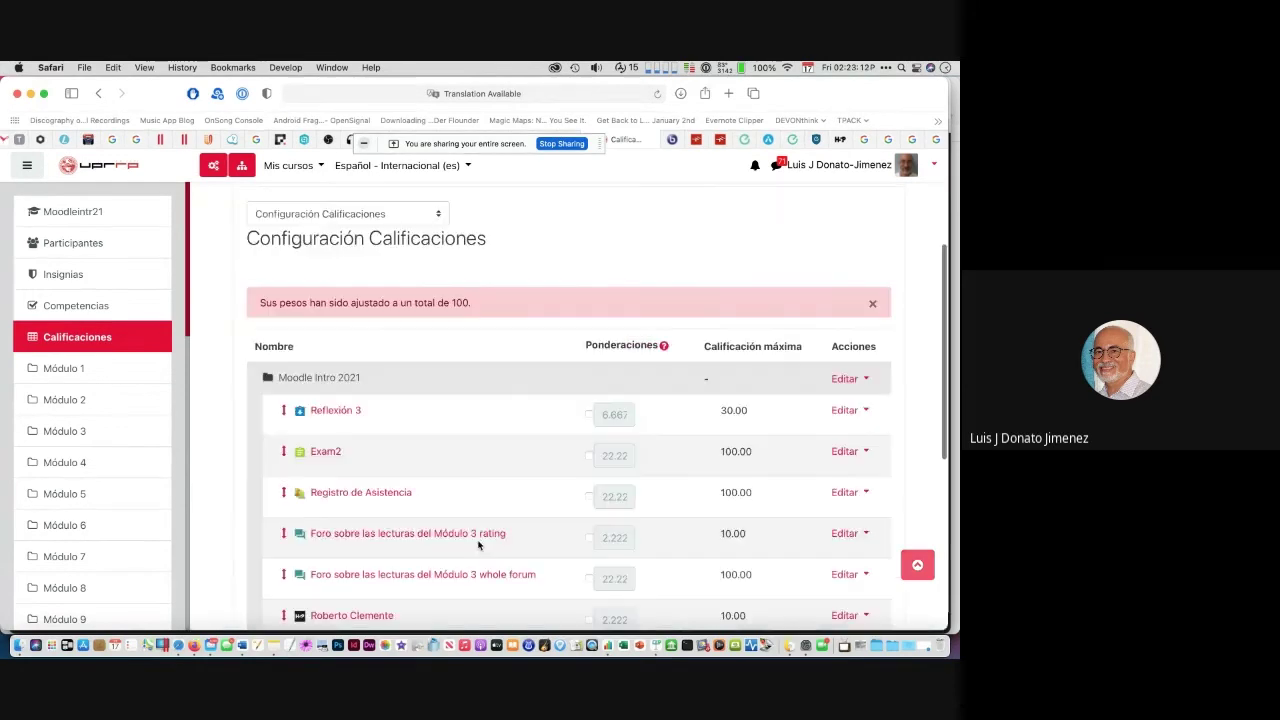
Step: Examine the item weights, trying the weight override for Foro sobre las lecturas del Módulo 3 rating, and check the Google Meet chat
scroll(478, 545, "down", 3)
scroll(480, 543, "down", 1)
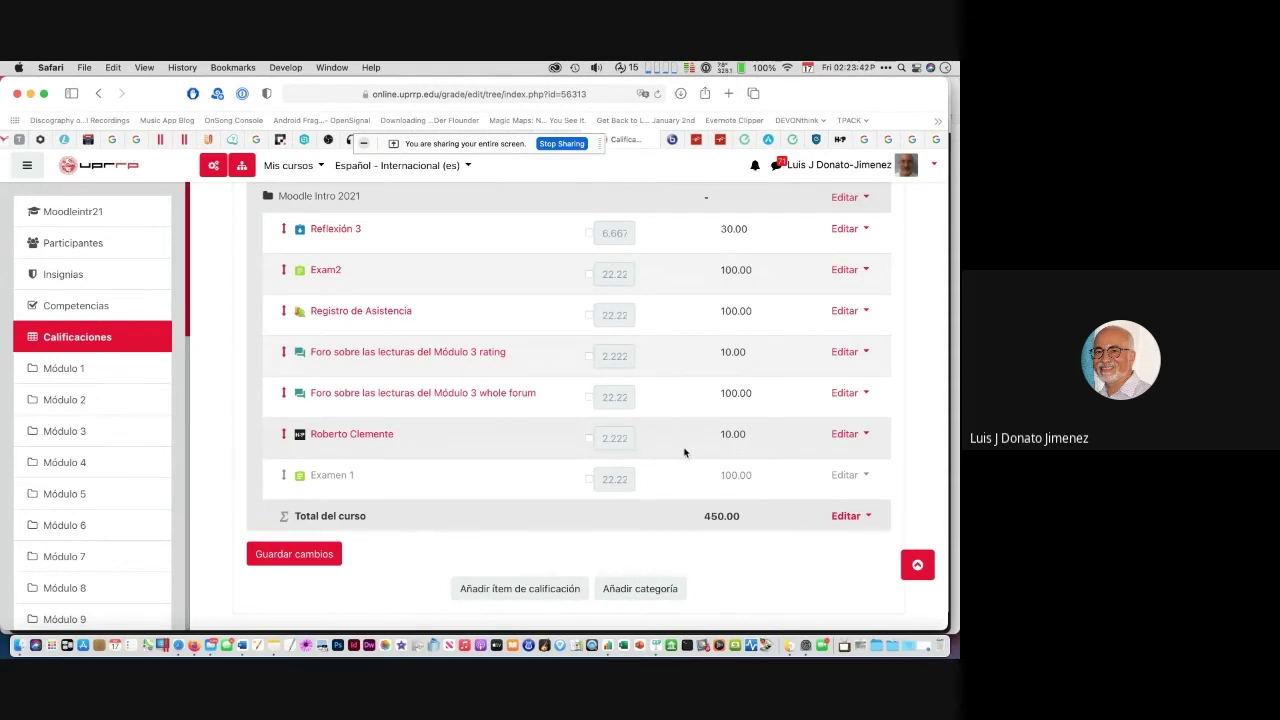
left_click(589, 357)
left_click(589, 357)
key("super+Tab")
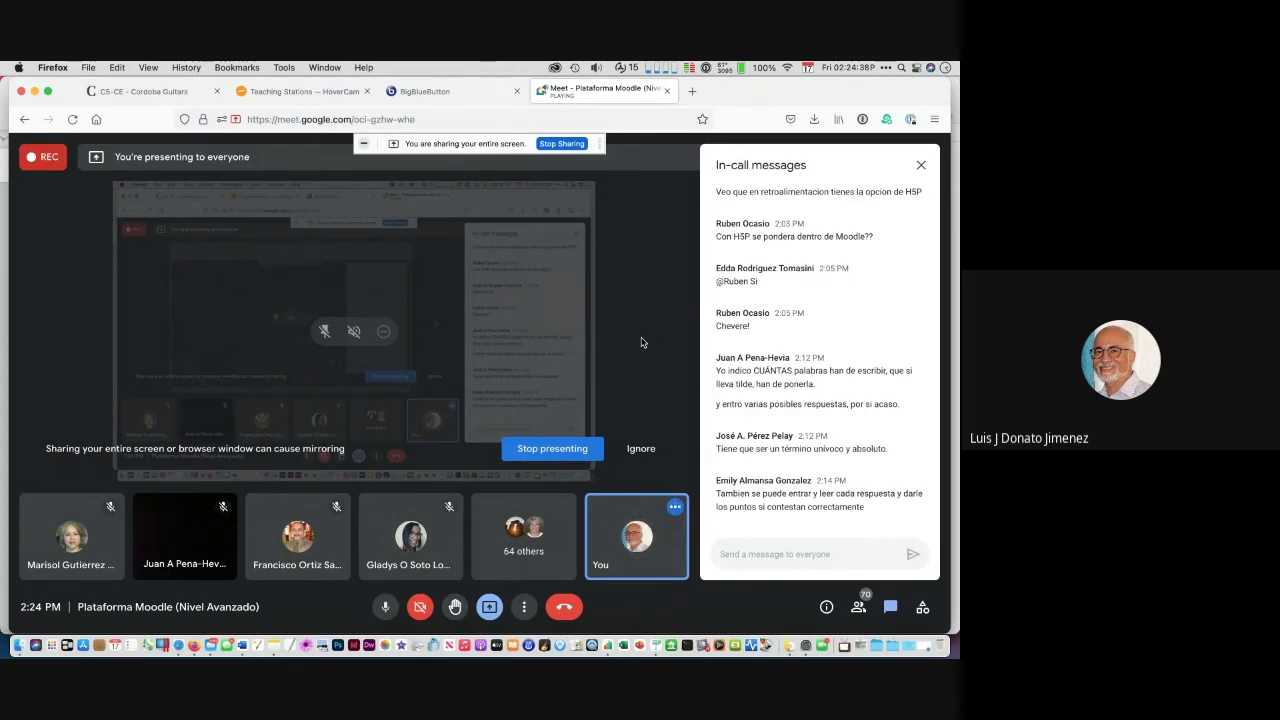
key("super+Tab")
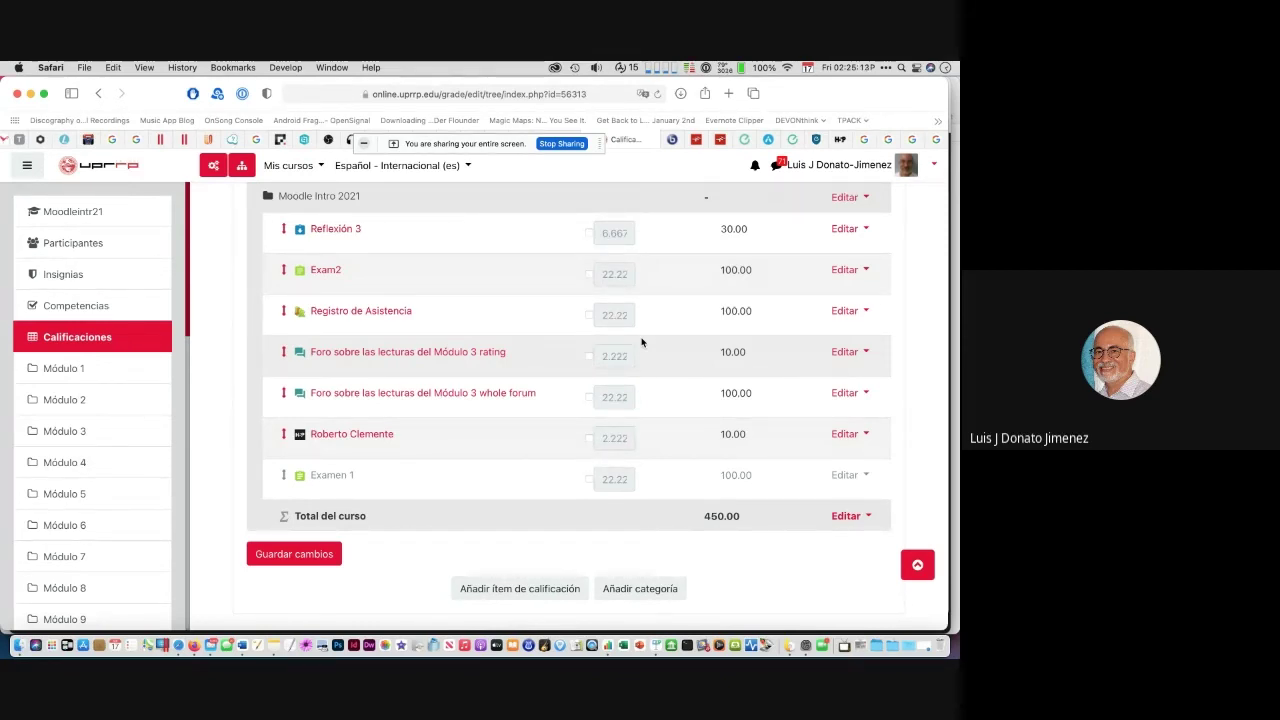
Step: Try to switch to Informe del calificador, choose to stay on the page, and save the grade setup changes
scroll(641, 342, "up", 4)
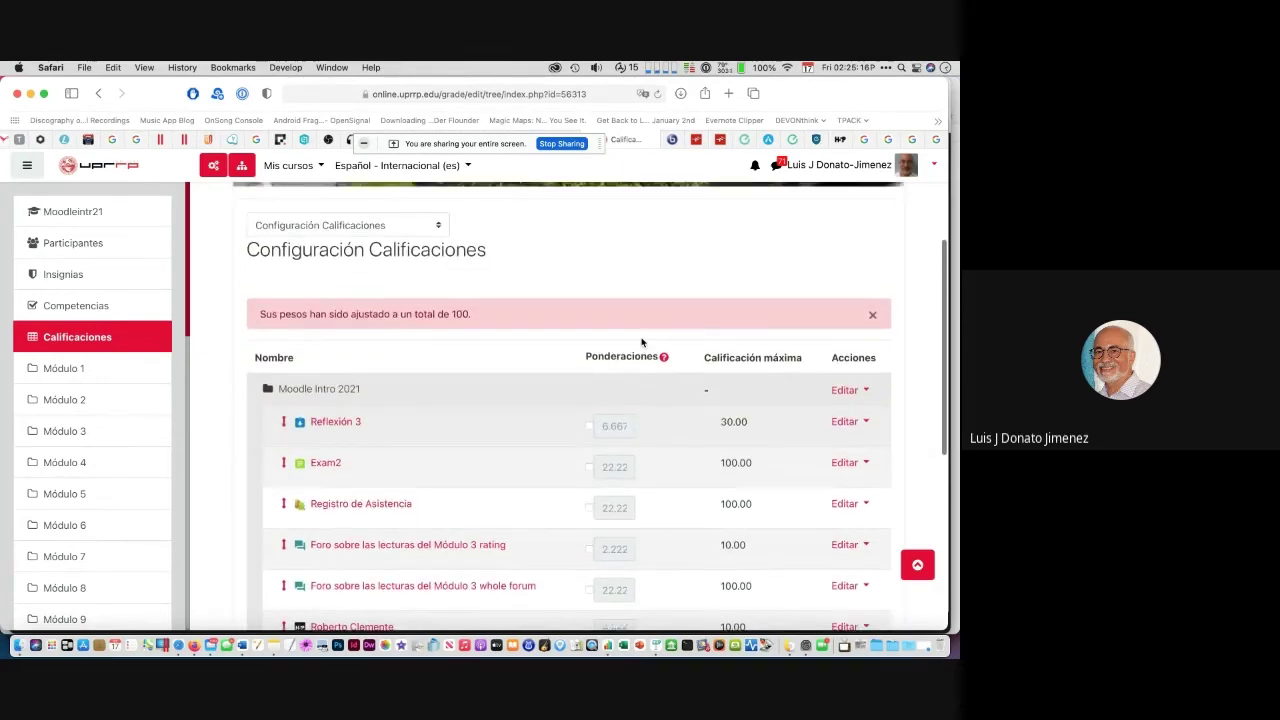
scroll(641, 342, "up", 2)
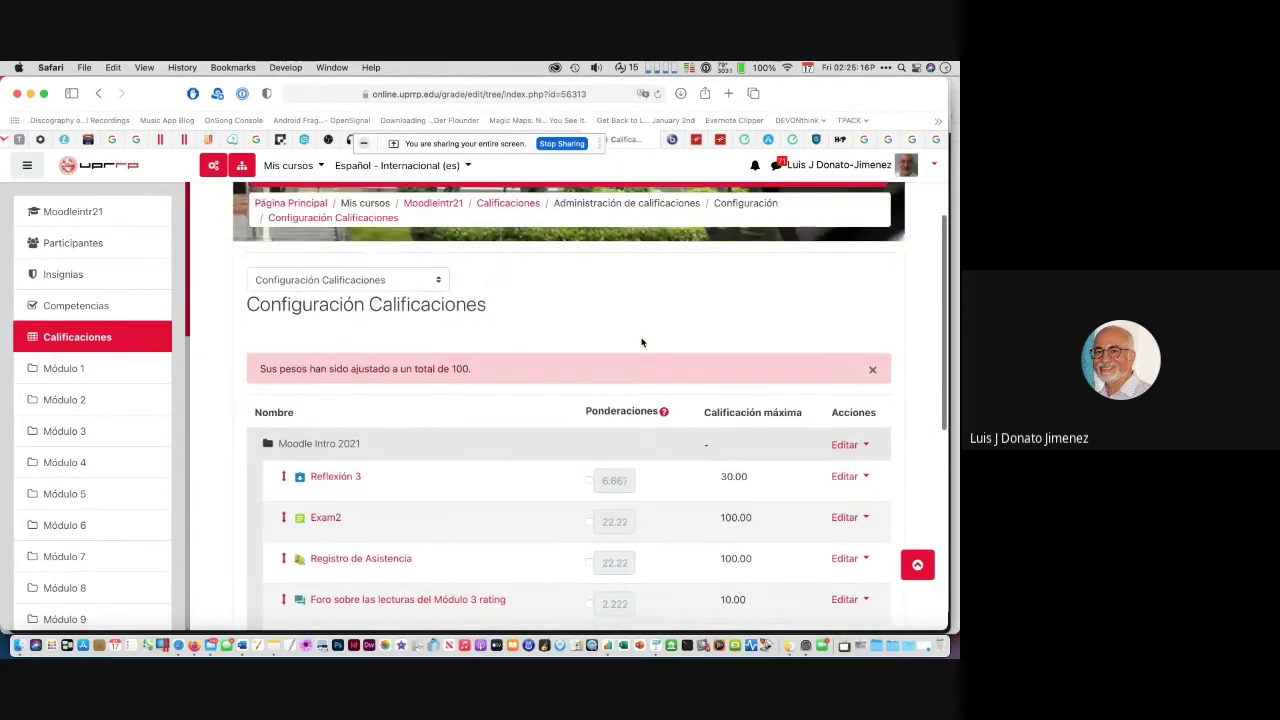
left_click(439, 281)
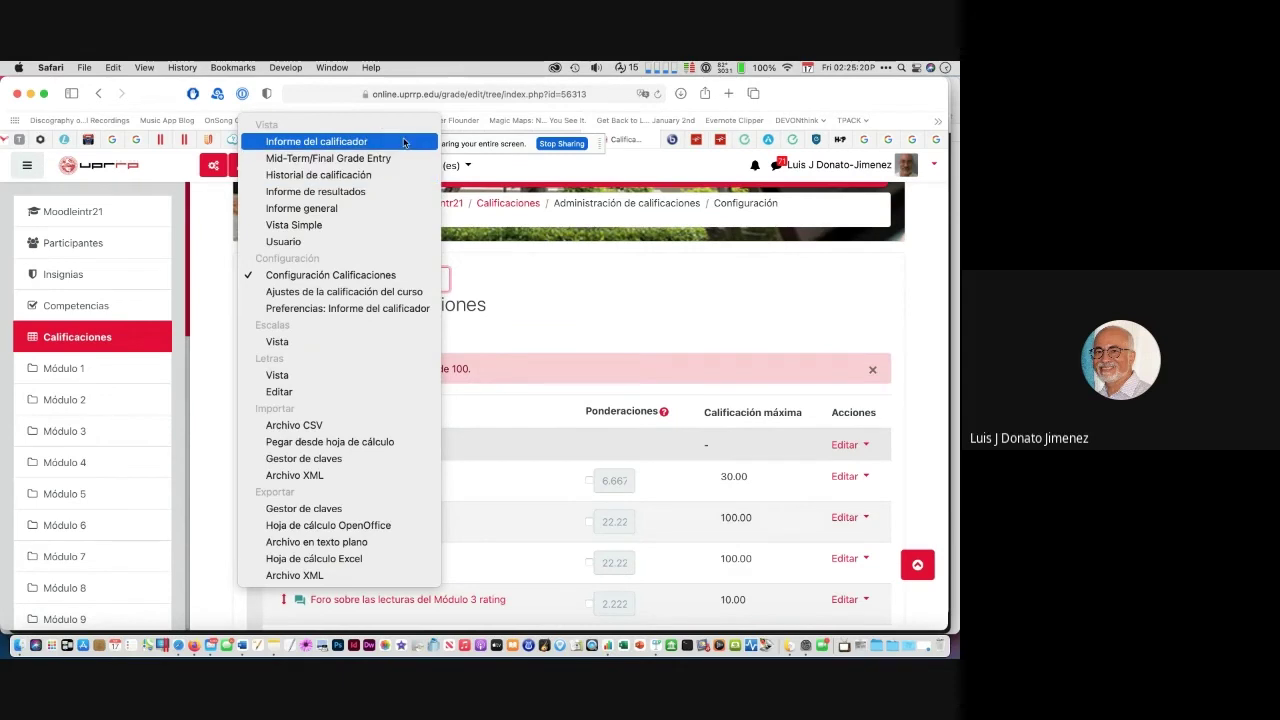
left_click(404, 142)
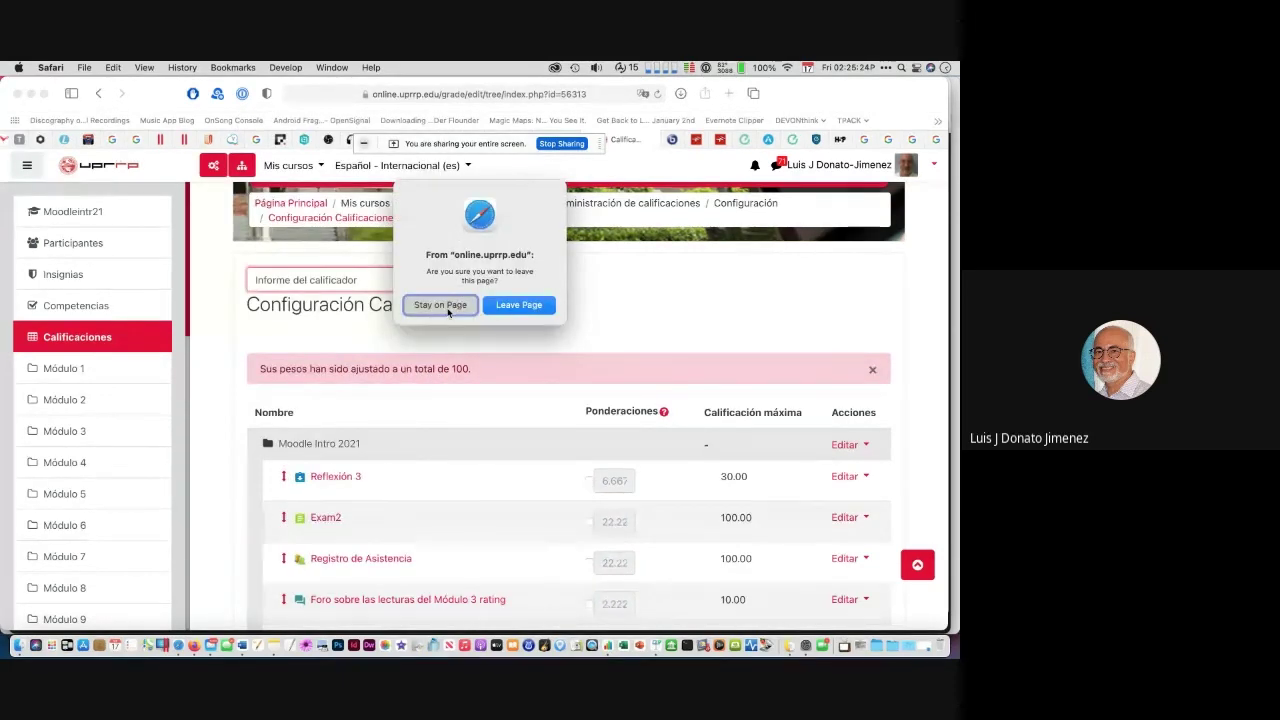
key("Escape")
scroll(302, 492, "down", 5)
left_click(299, 494)
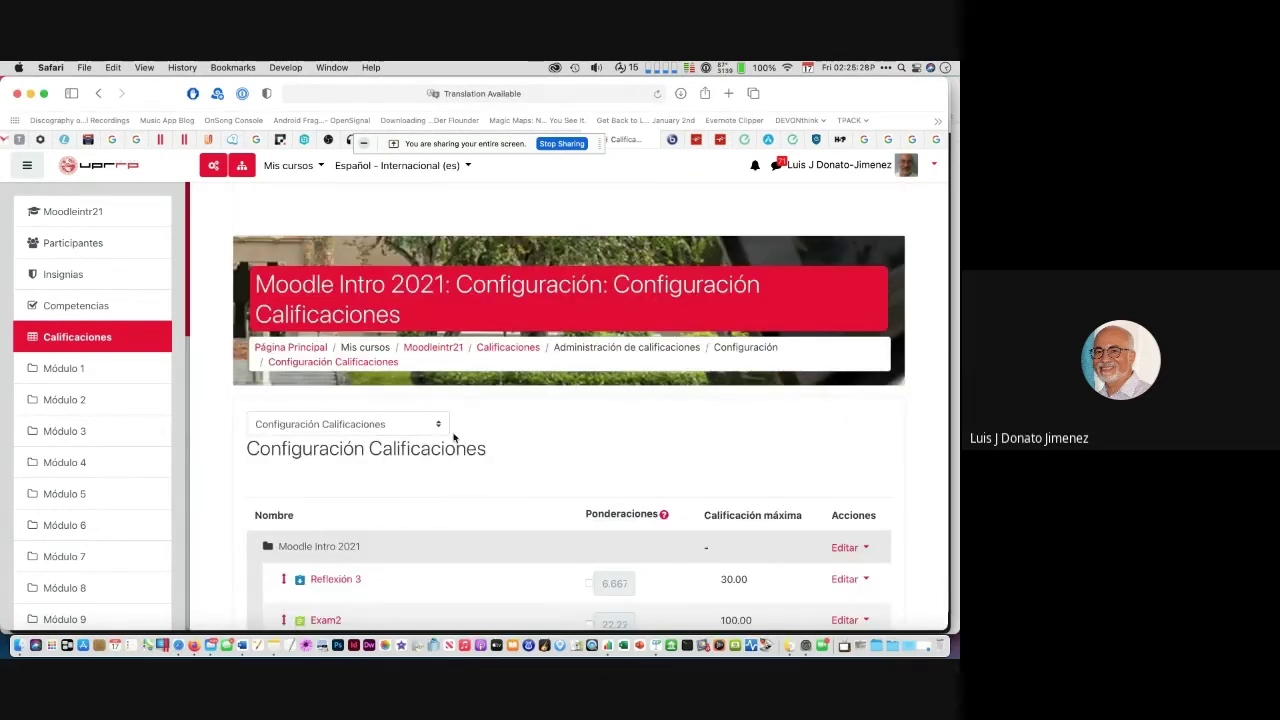
Step: Open Informe del calificador and examine the participants' grades across all columns through Total del curso
left_click(429, 422)
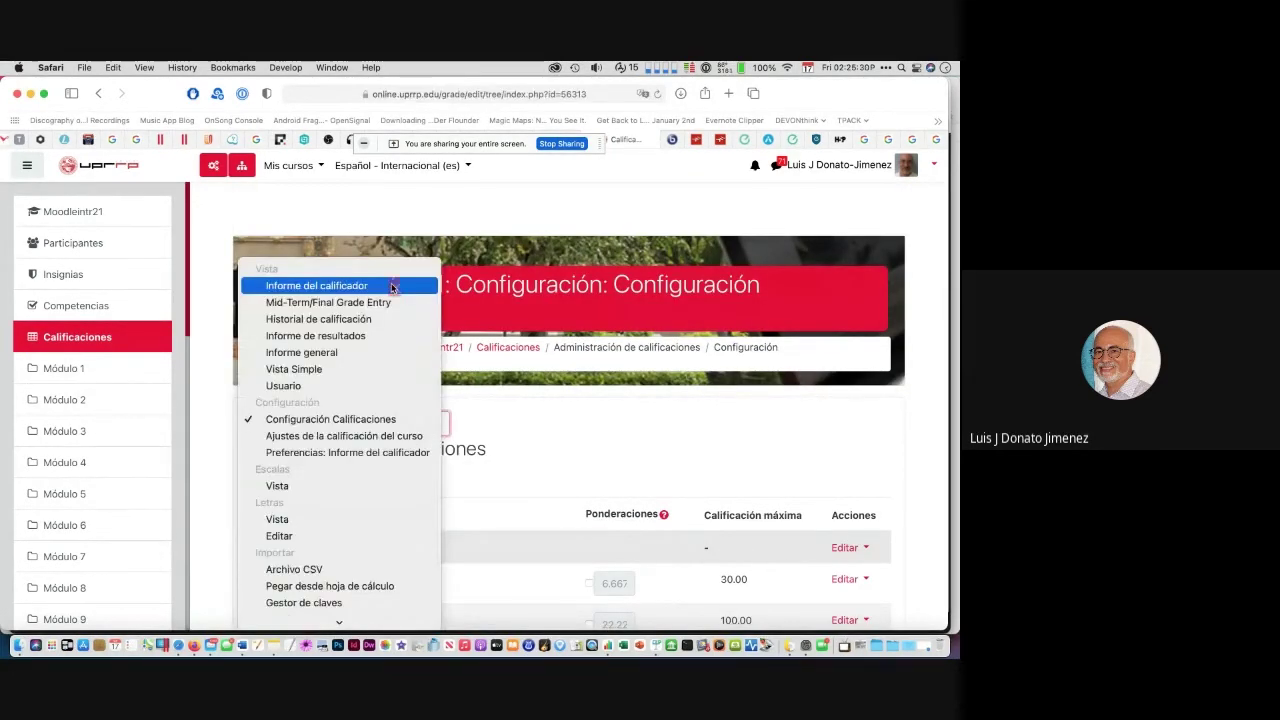
left_click(391, 286)
scroll(600, 440, "down", 2)
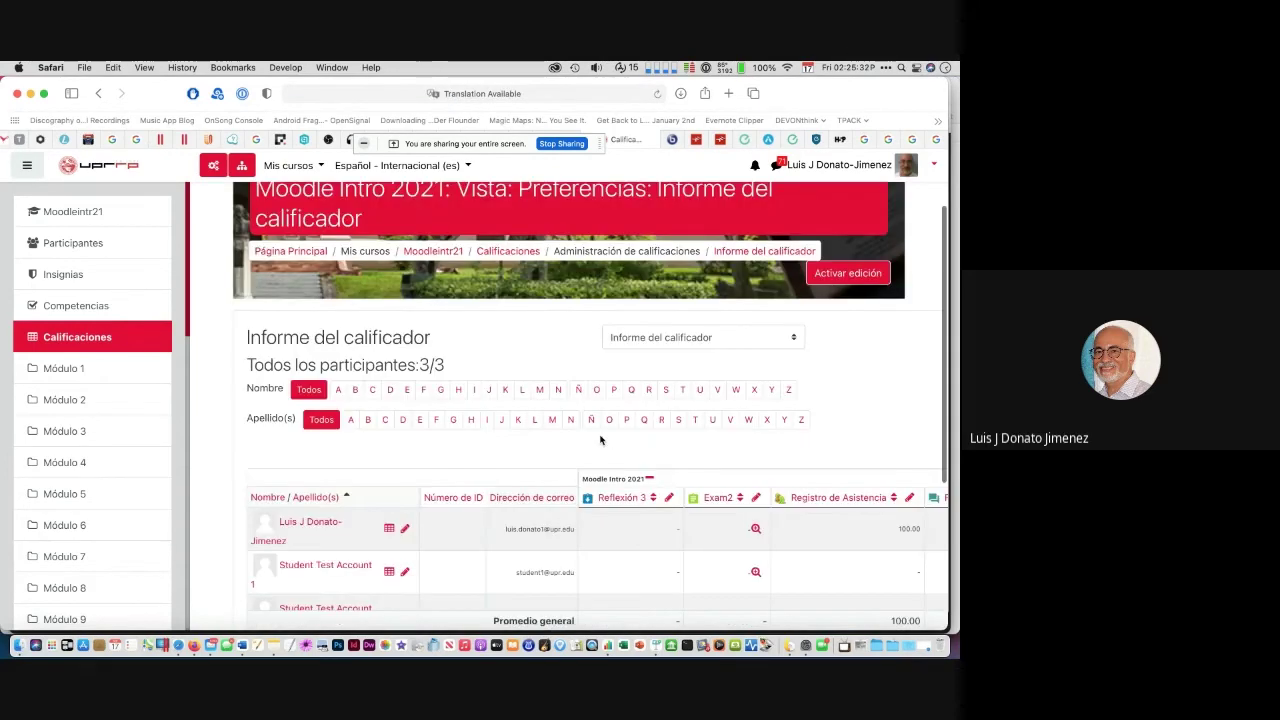
scroll(600, 440, "down", 3)
scroll(601, 441, "right", 5)
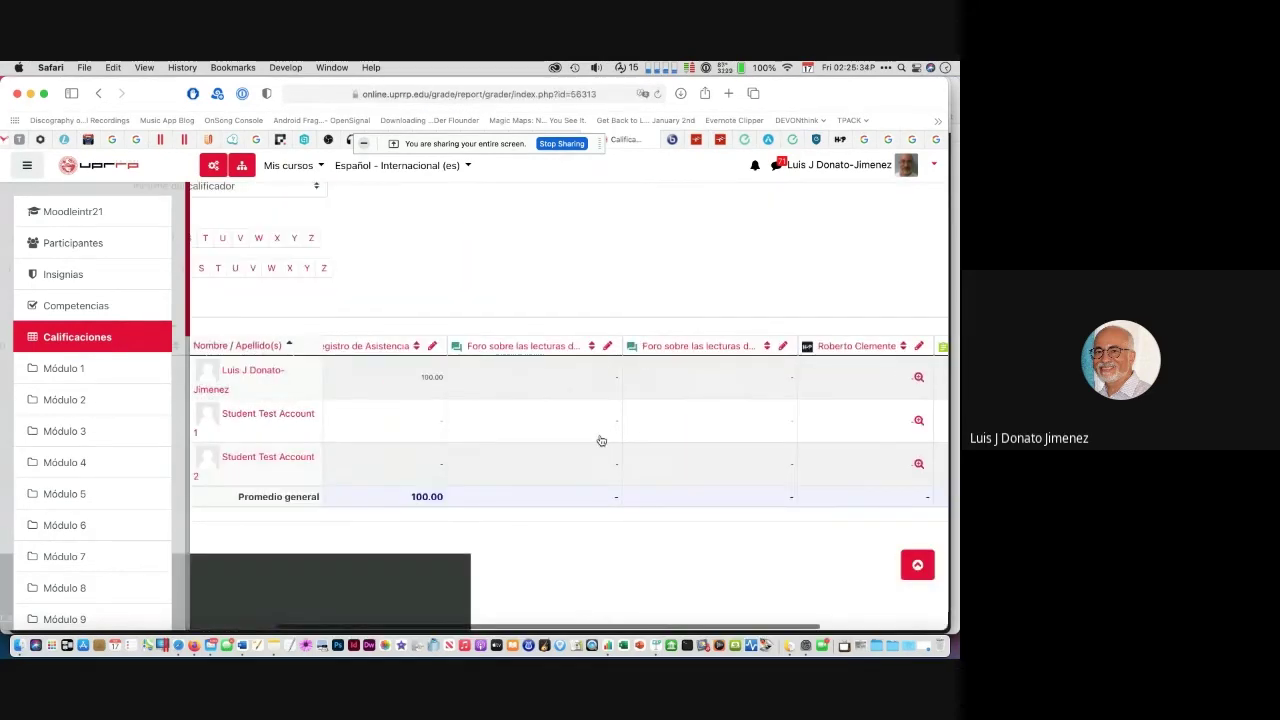
scroll(601, 441, "right", 5)
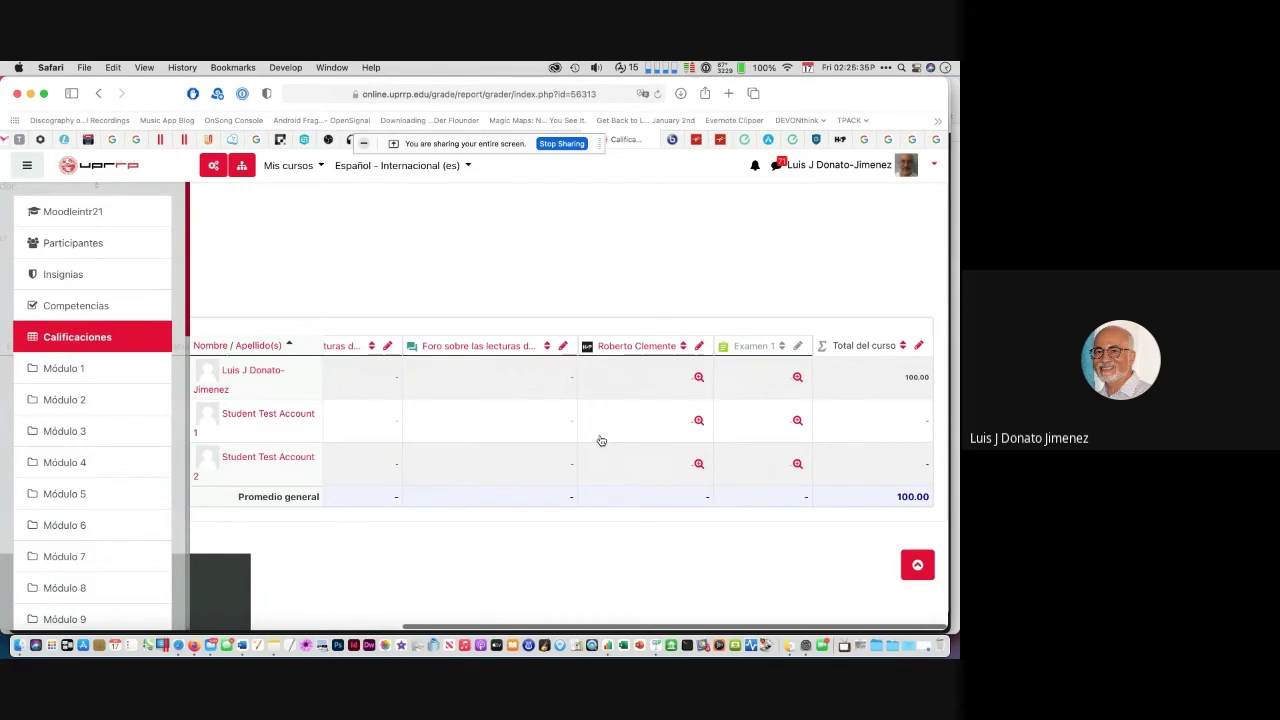
scroll(601, 441, "left", 8)
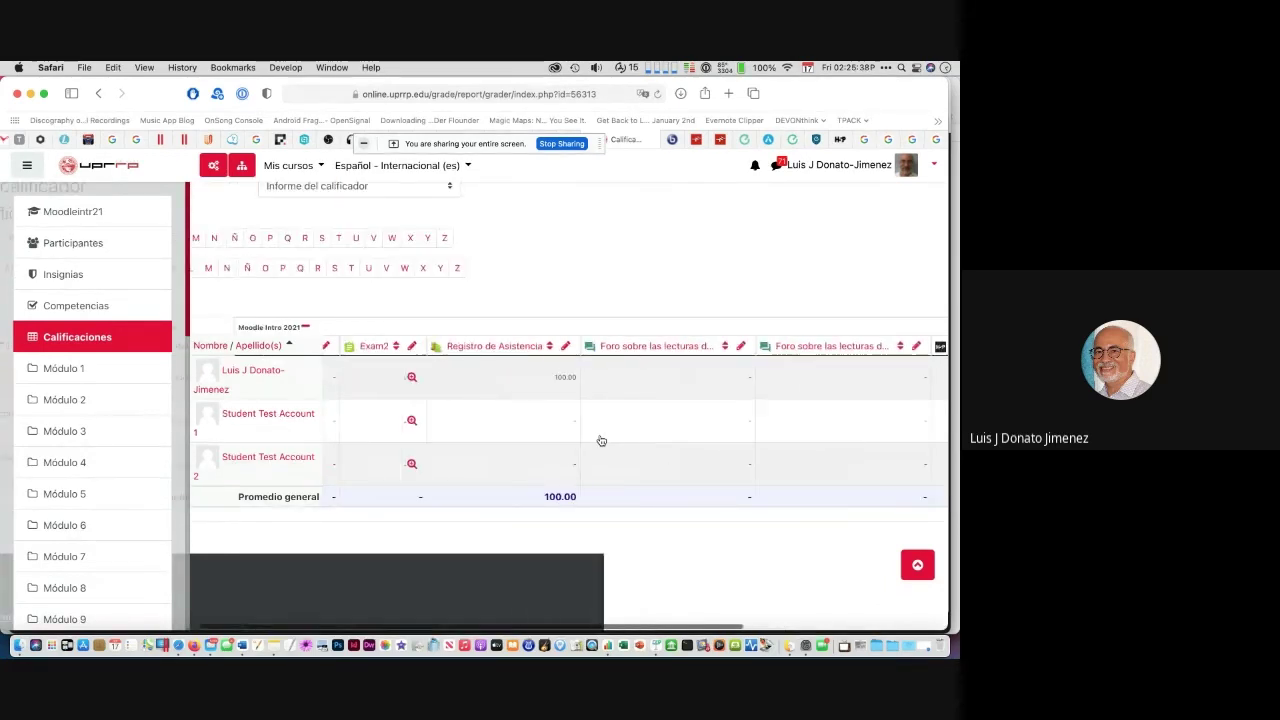
scroll(601, 441, "right", 8)
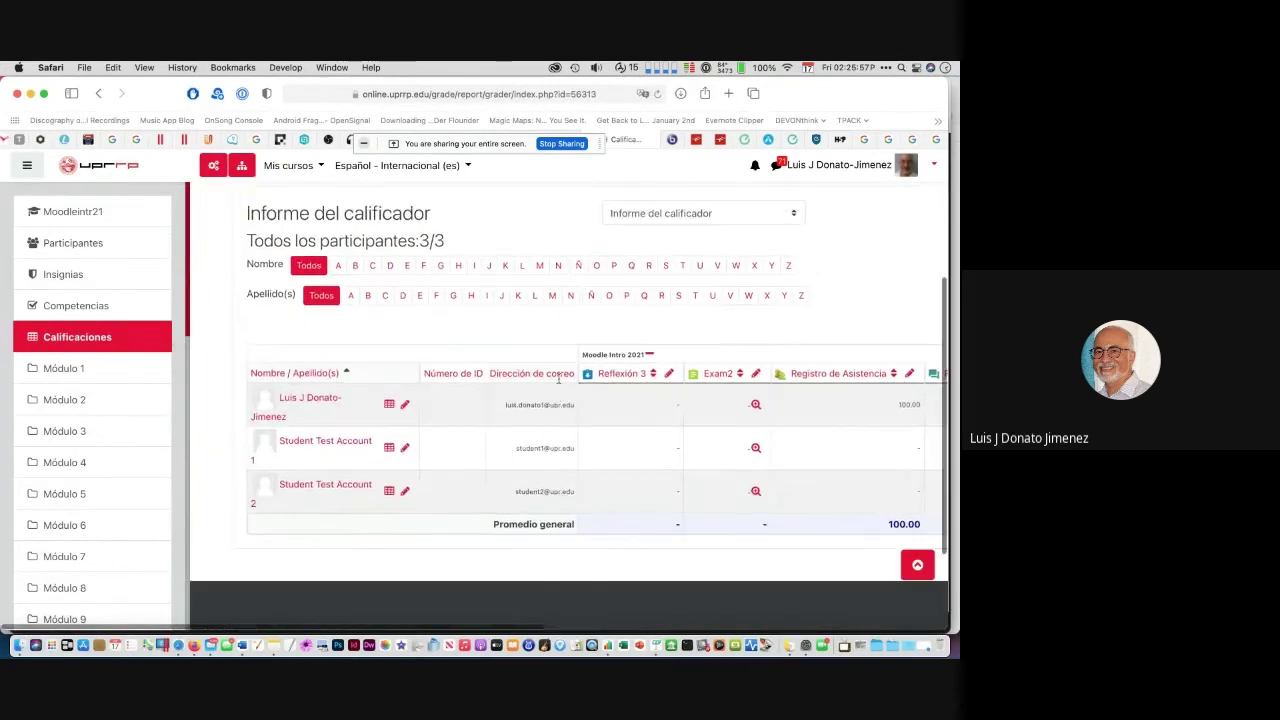
Step: Switch from the grader report to Configuración Calificaciones and show the course's grade items
left_click(672, 248)
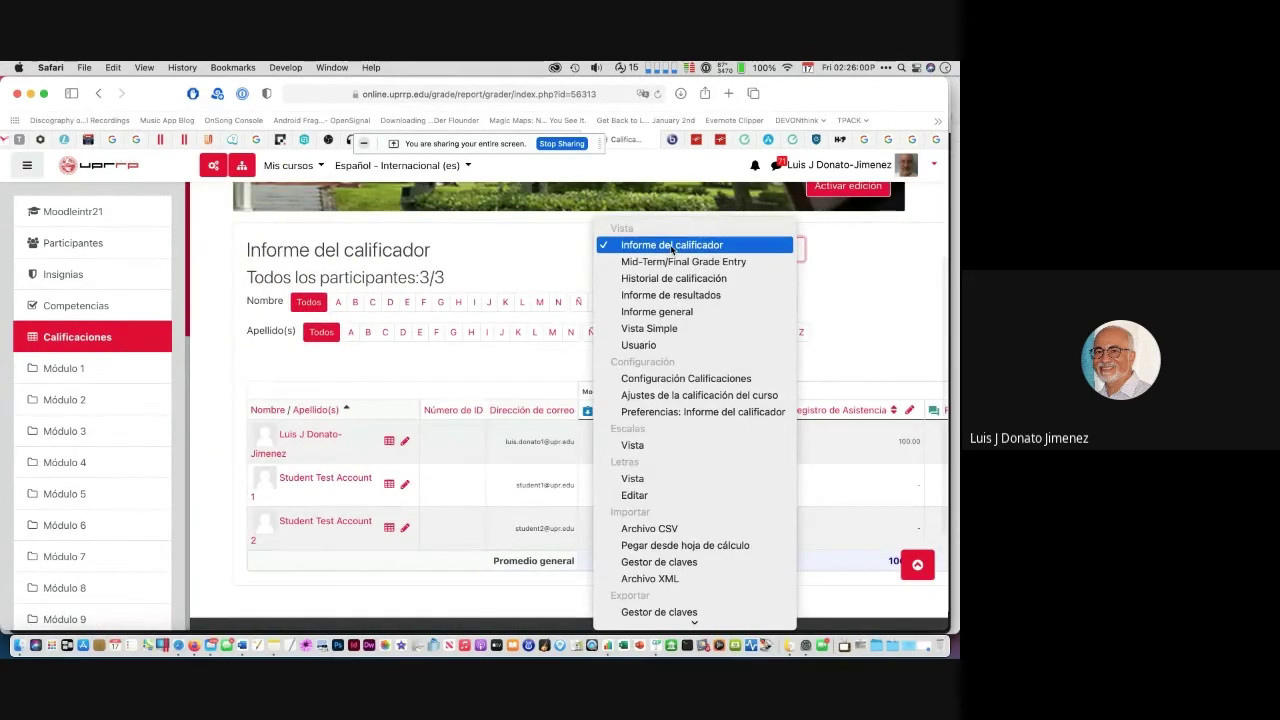
left_click(657, 378)
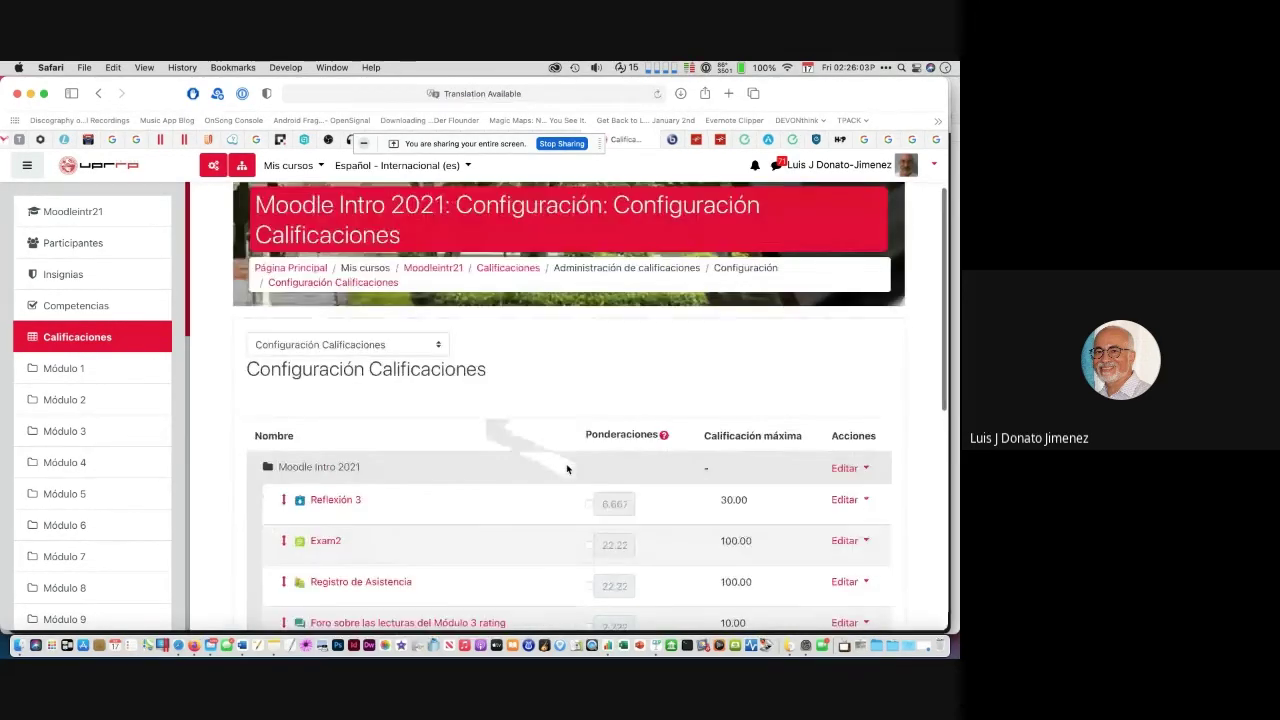
scroll(567, 469, "down", 1)
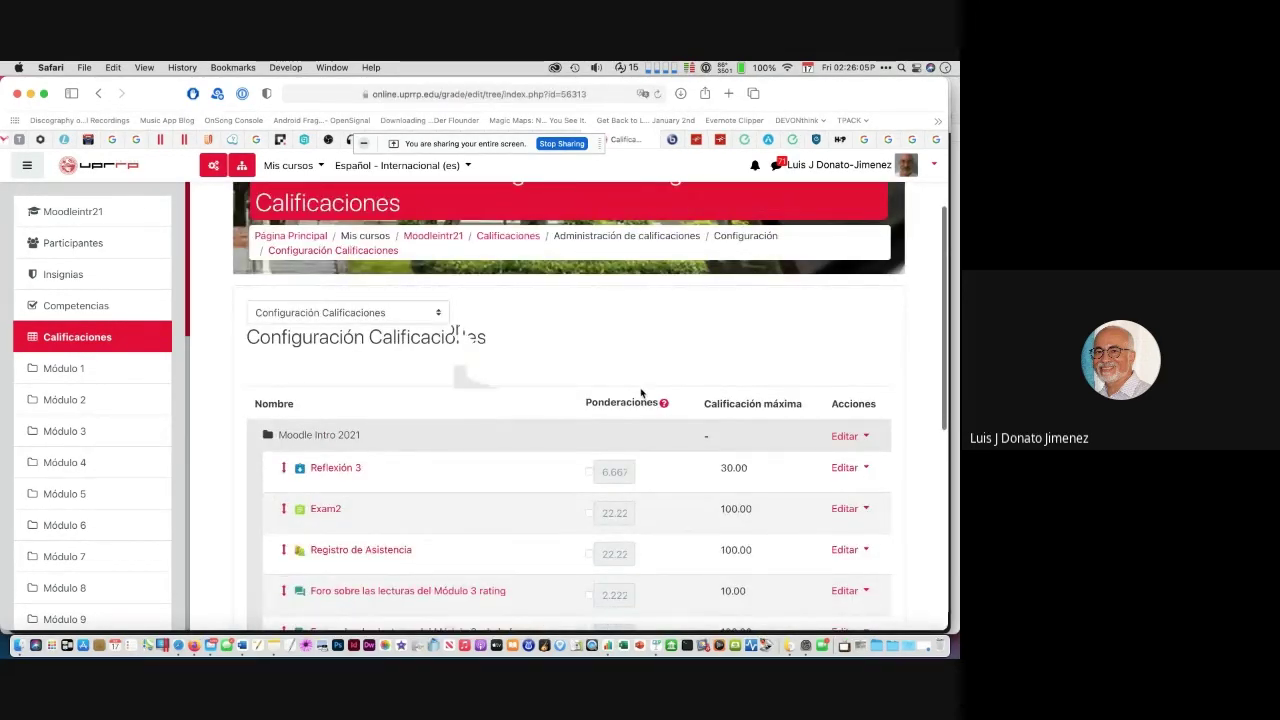
scroll(641, 393, "down", 2)
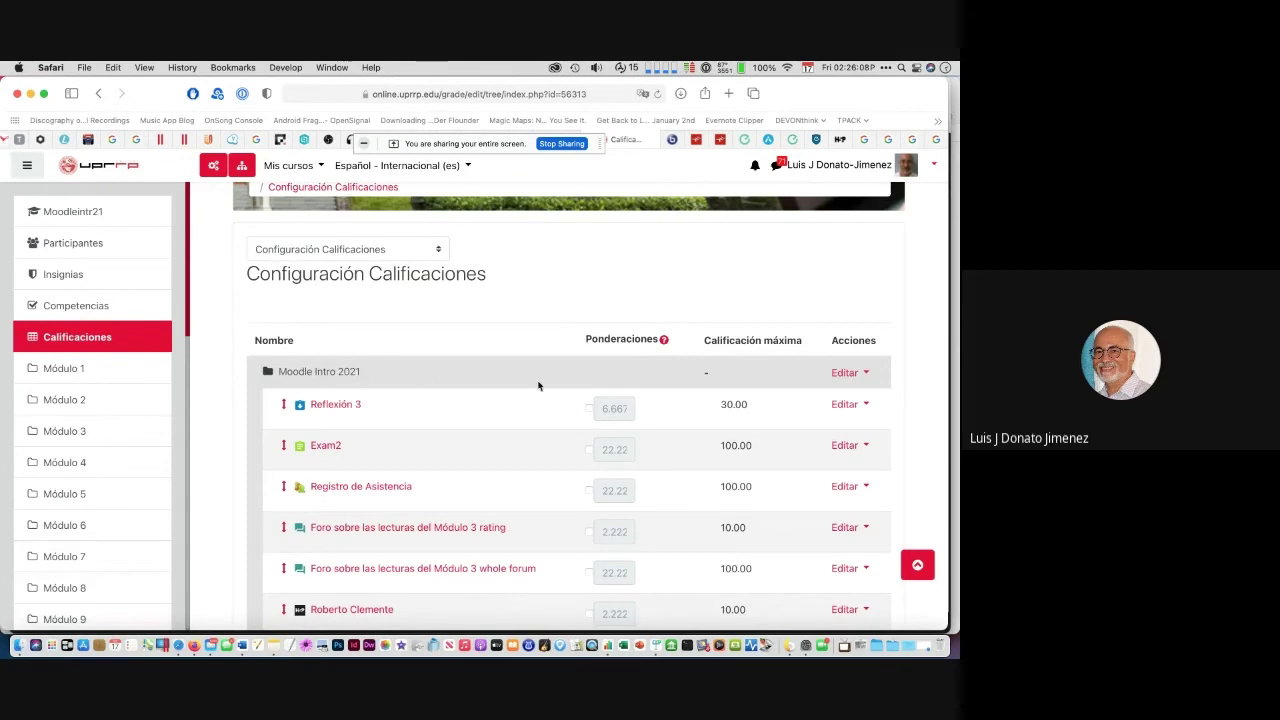
Step: Open the settings of the Moodle Intro 2021 grade category and examine the additional Total categoría options
left_click(845, 372)
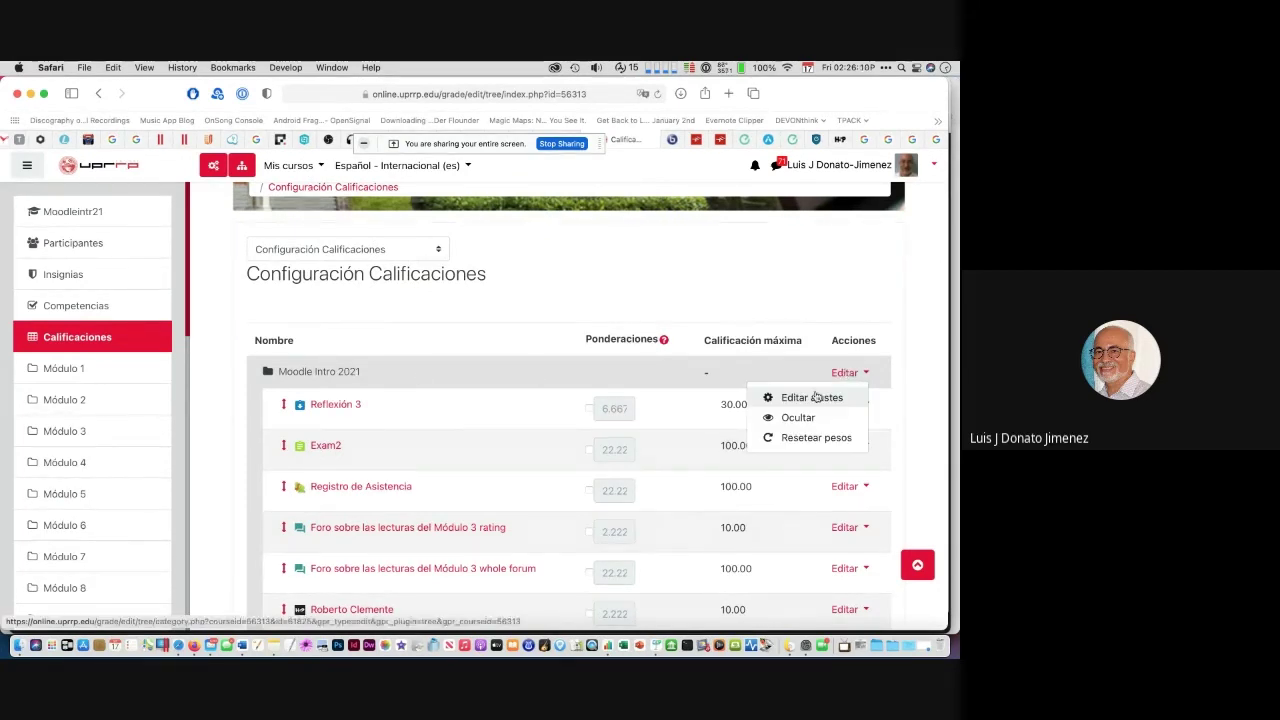
left_click(815, 397)
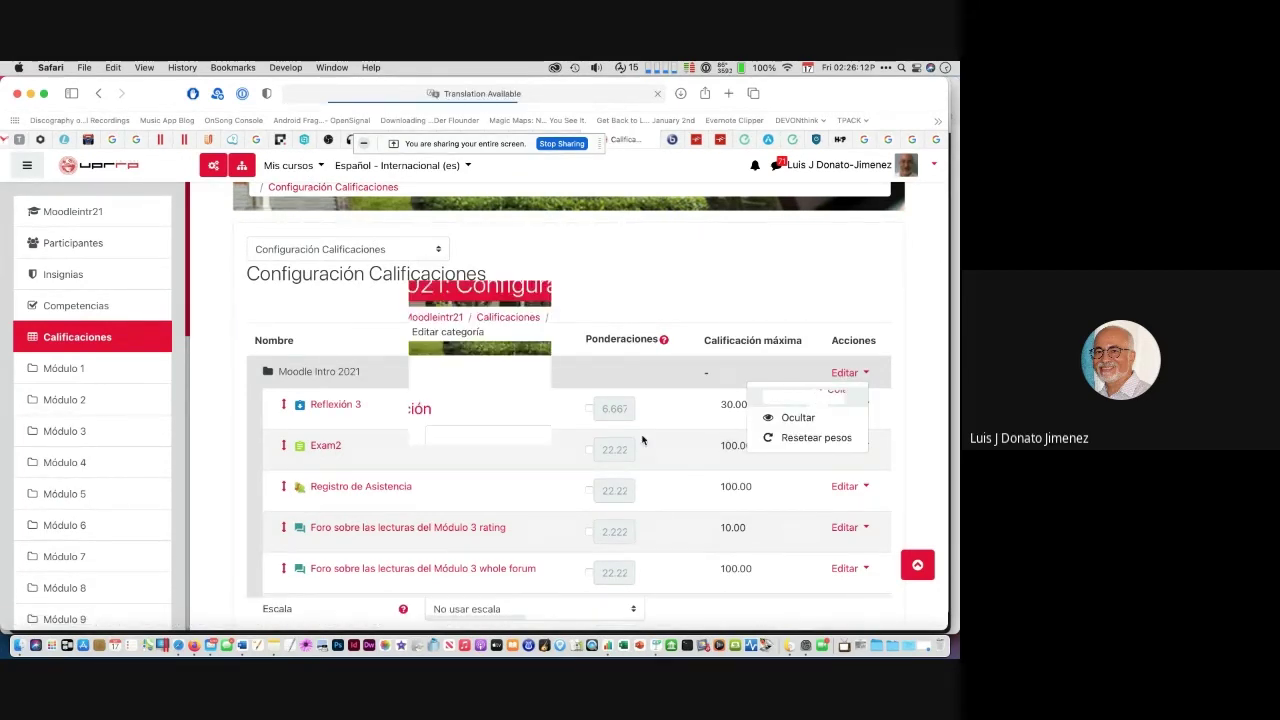
scroll(255, 385, "down", 4)
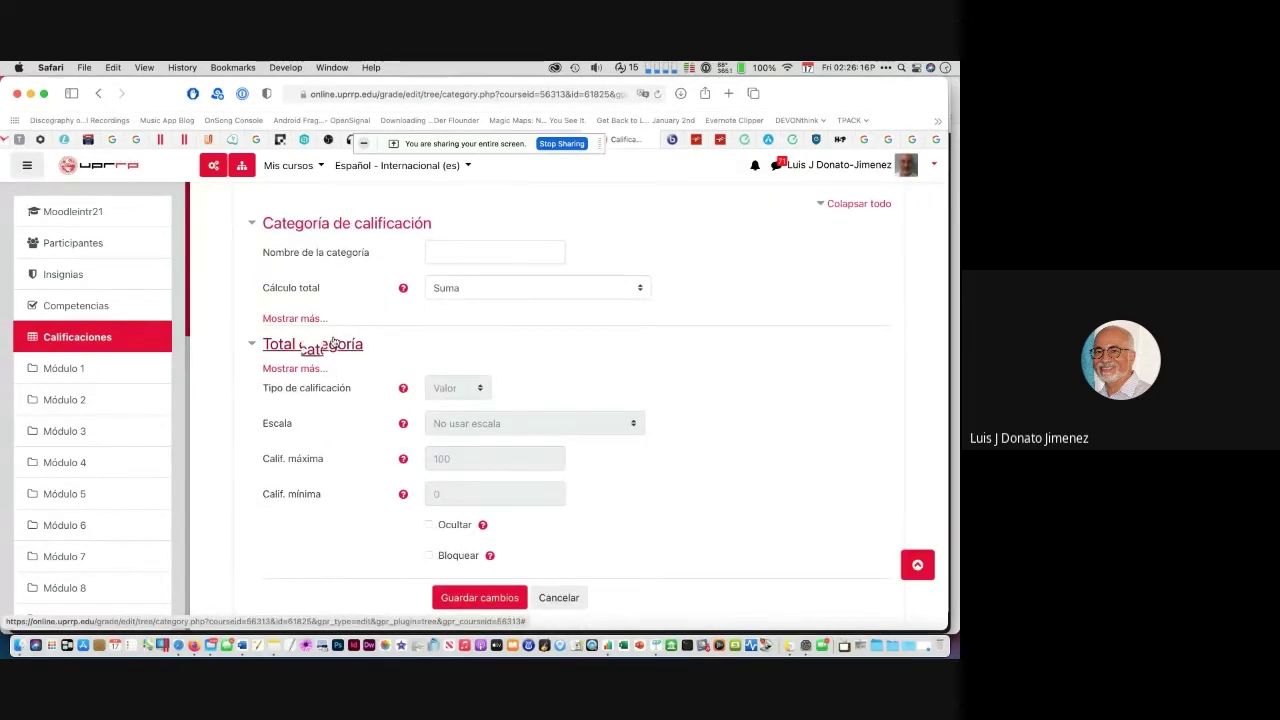
scroll(333, 343, "up", 2)
scroll(335, 342, "down", 2)
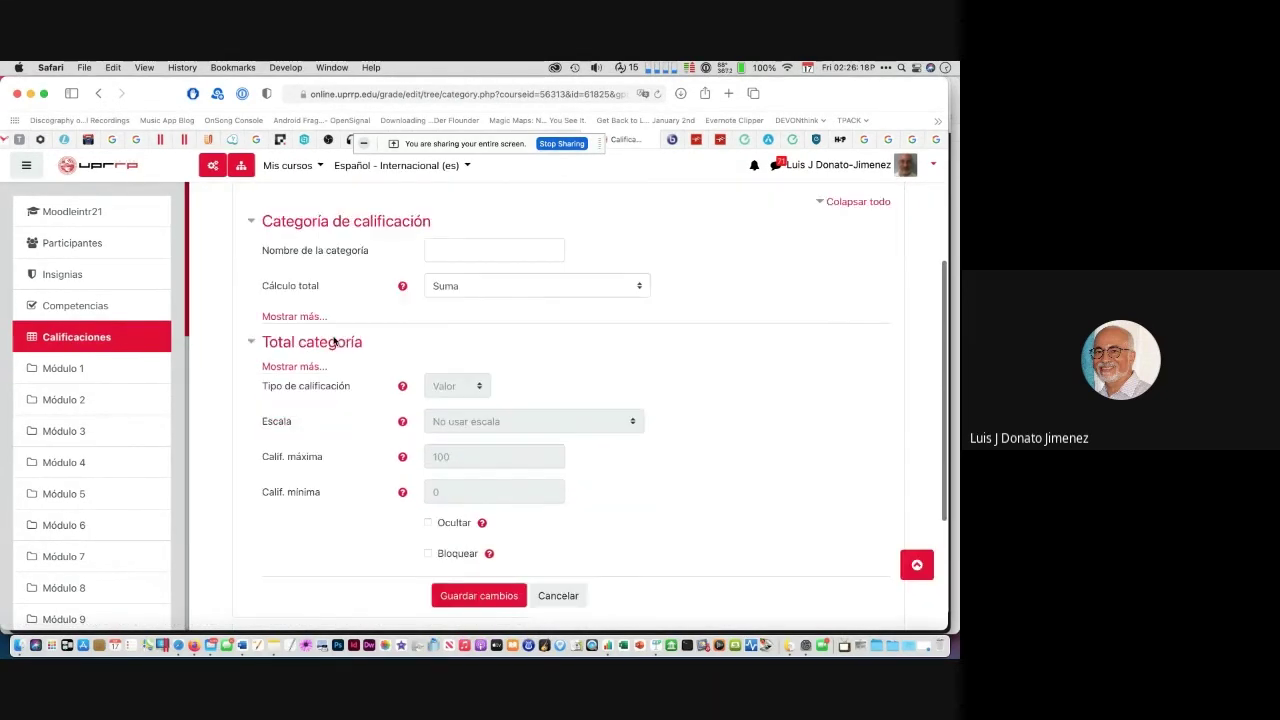
scroll(335, 342, "down", 1)
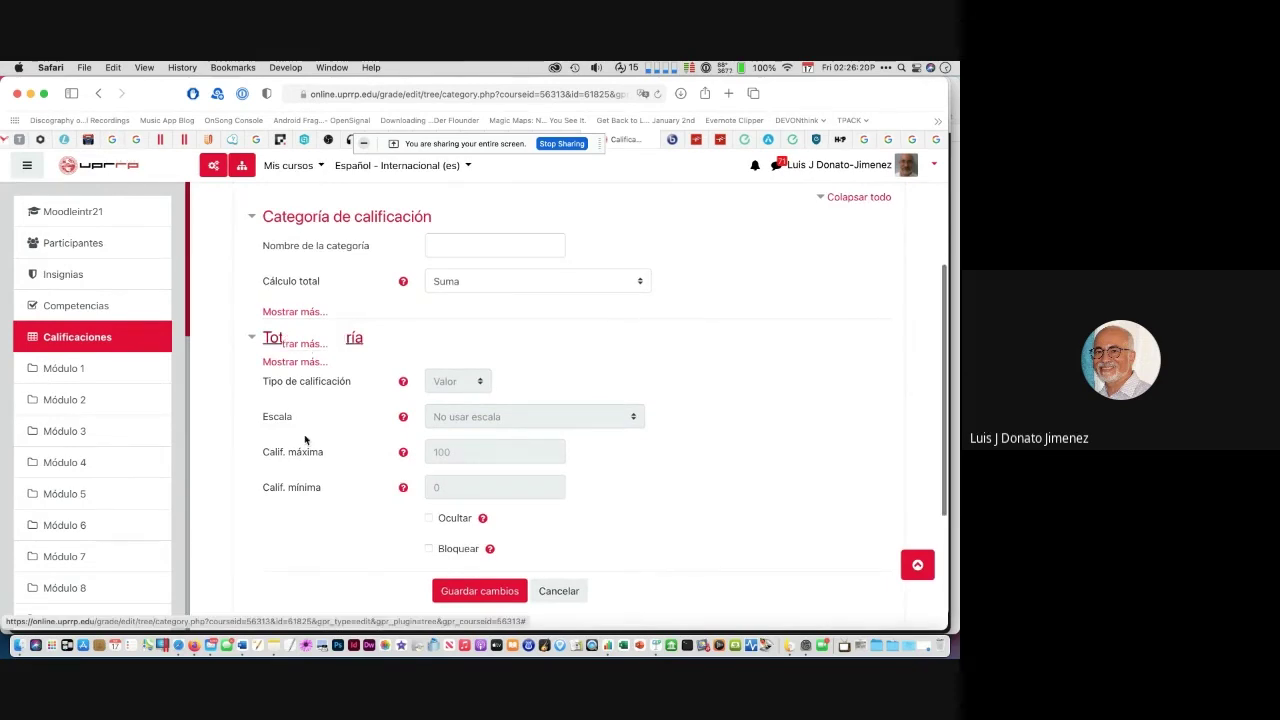
scroll(300, 380, "down", 1)
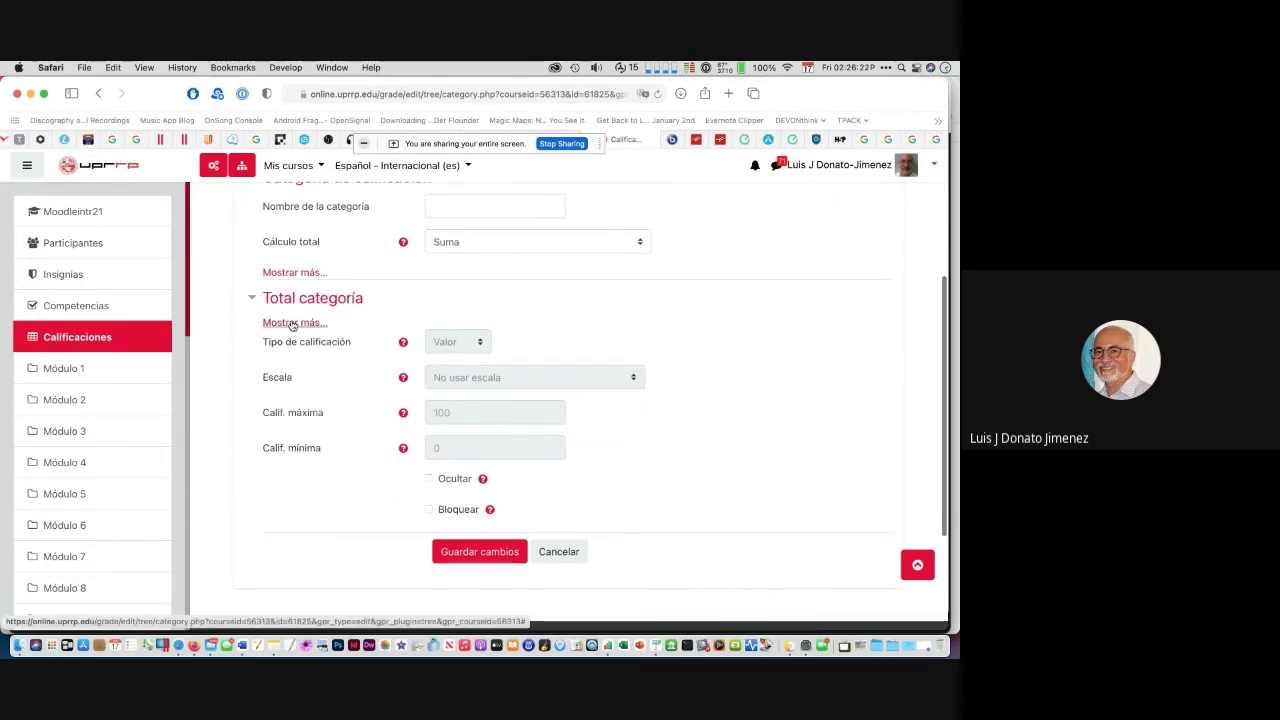
left_click(292, 323)
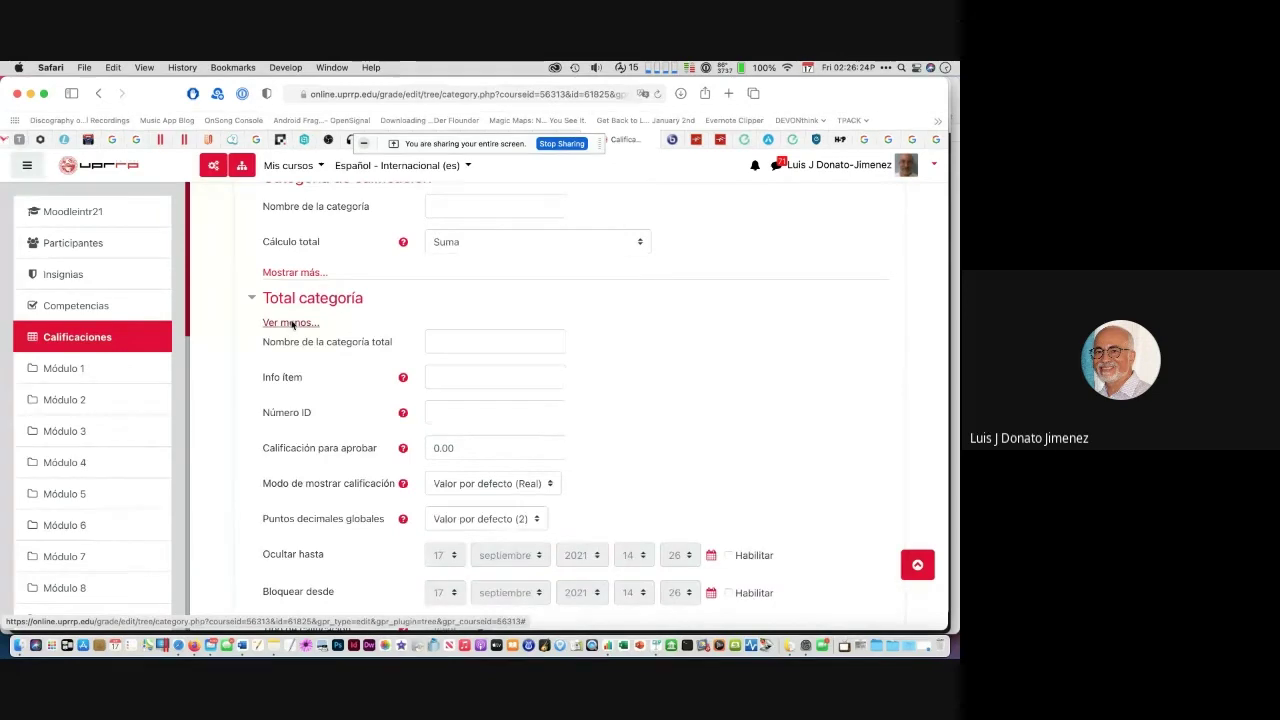
scroll(292, 323, "down", 5)
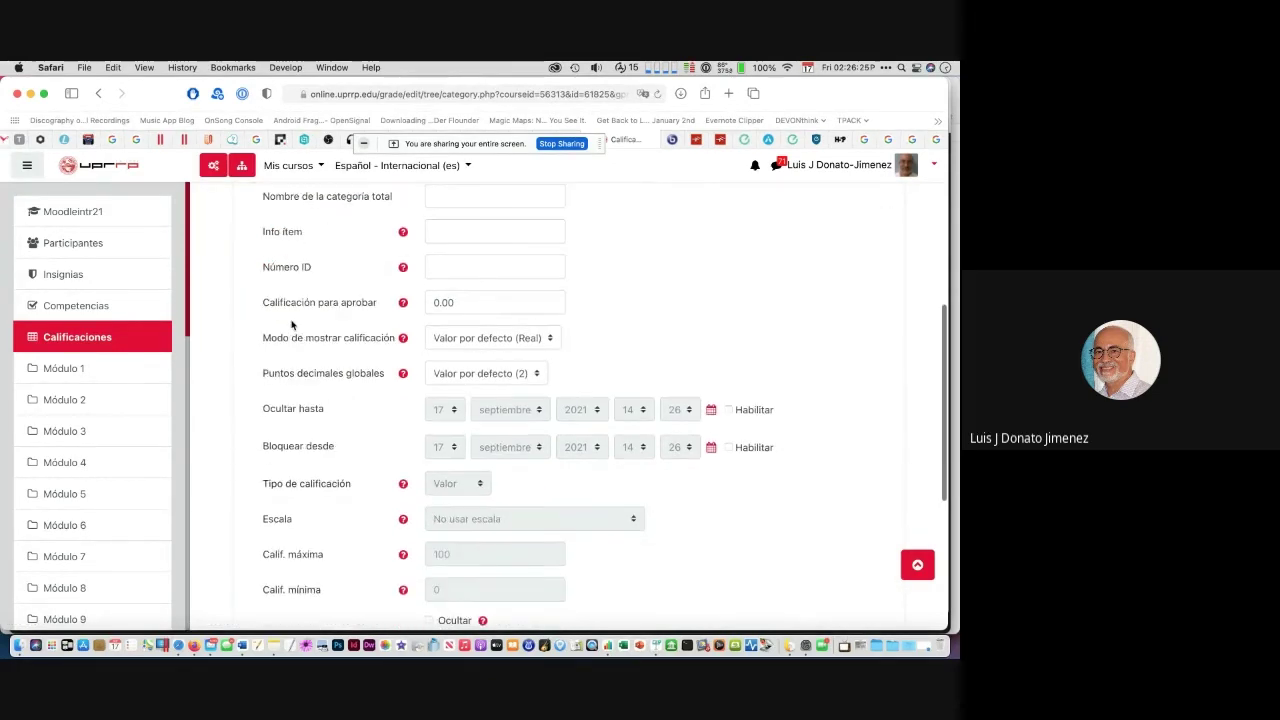
scroll(292, 323, "down", 1)
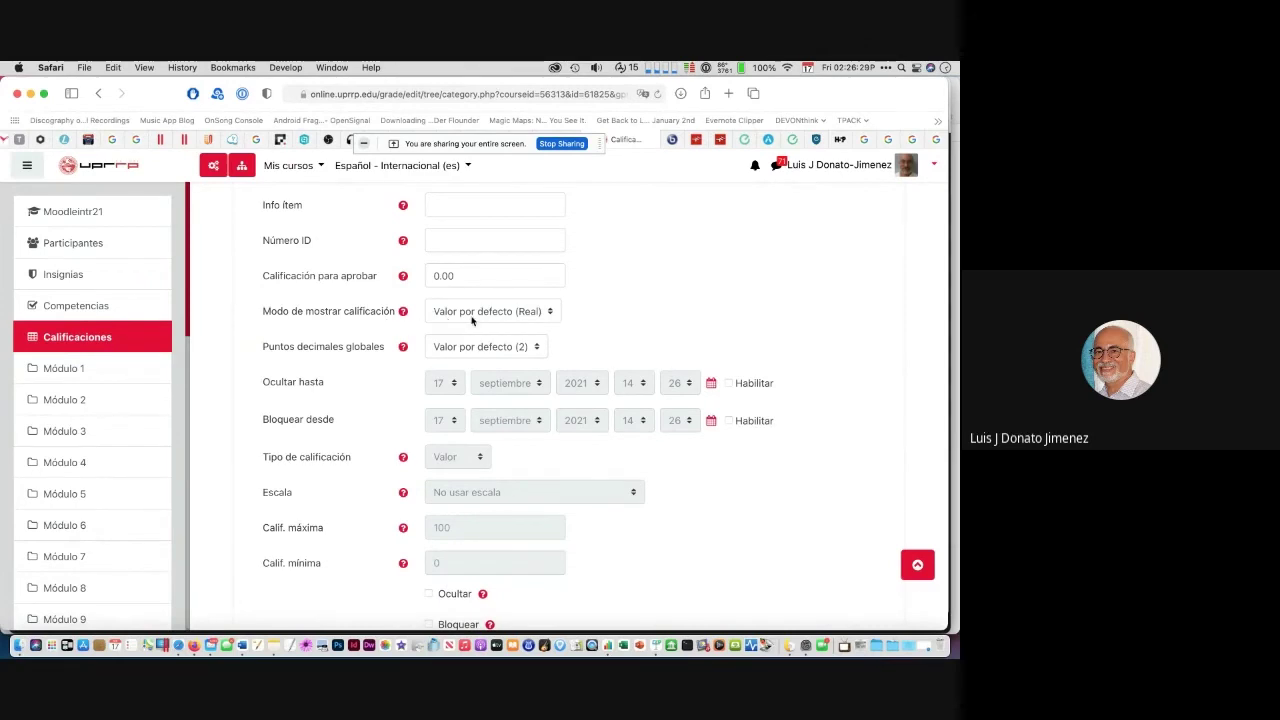
Step: Examine the Modo de mostrar calificación choices for the category total, and leave the category settings without saving
left_click(551, 313)
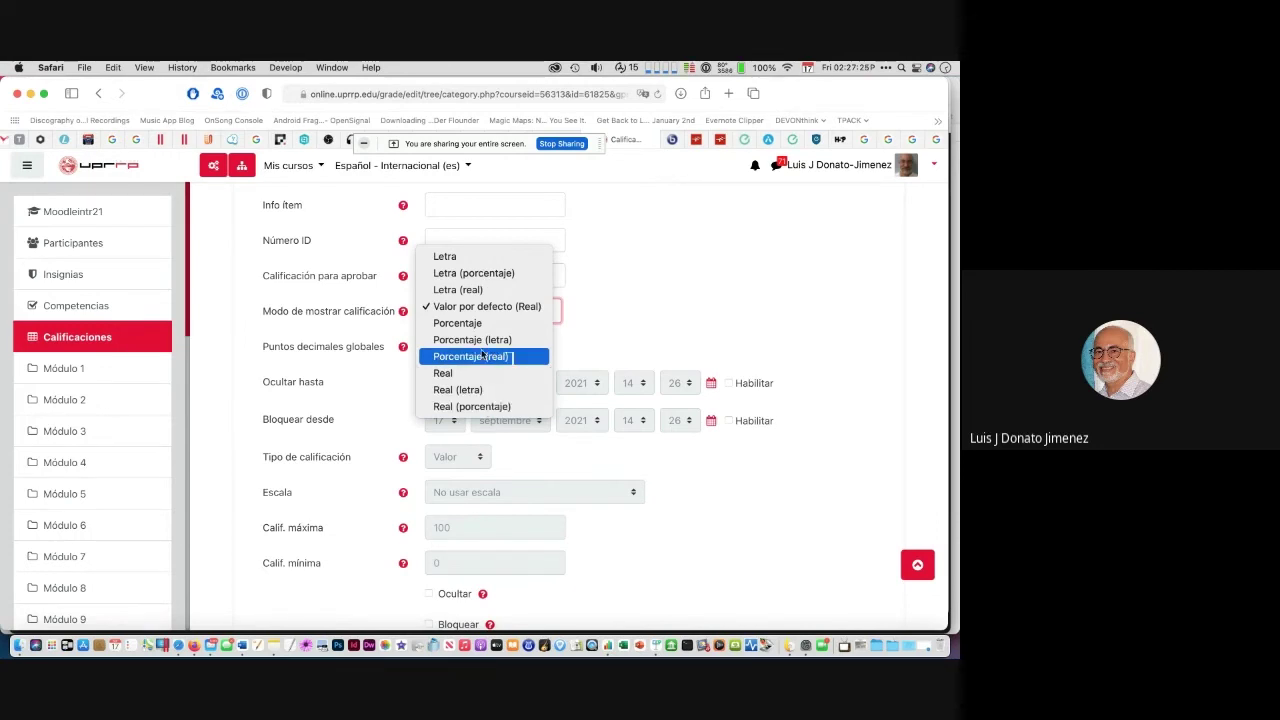
left_click(614, 272)
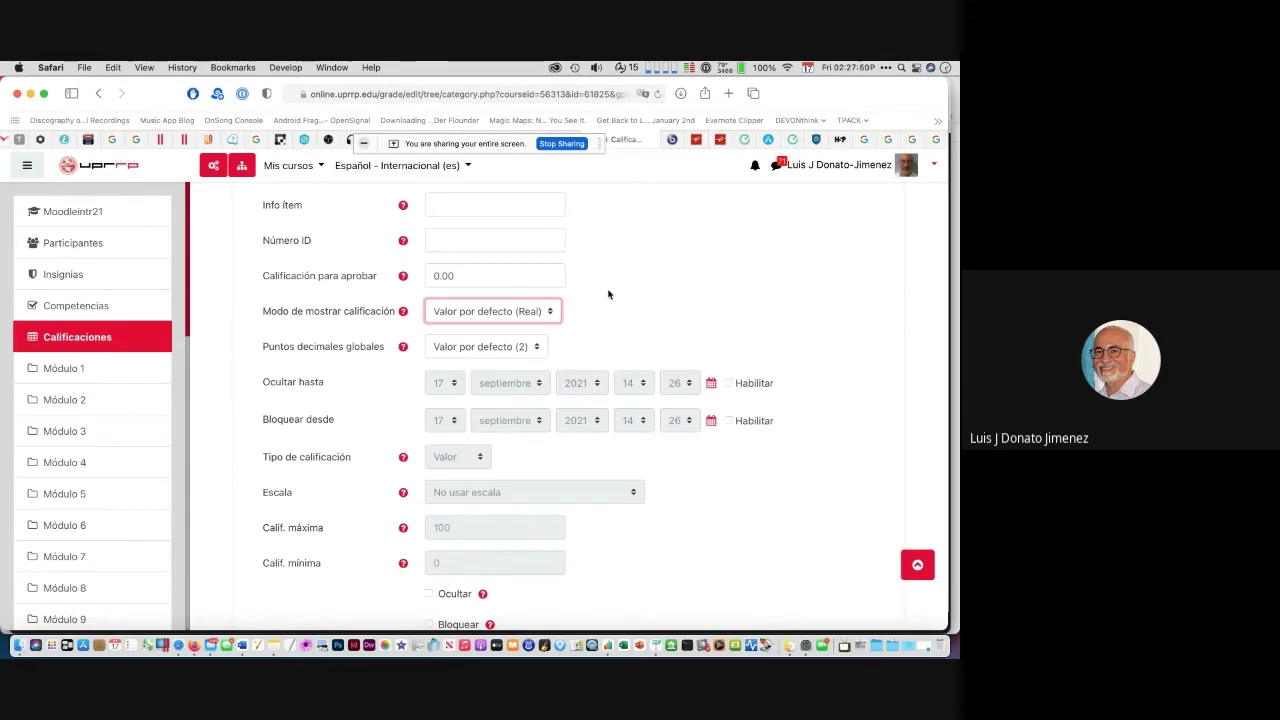
scroll(563, 392, "down", 5)
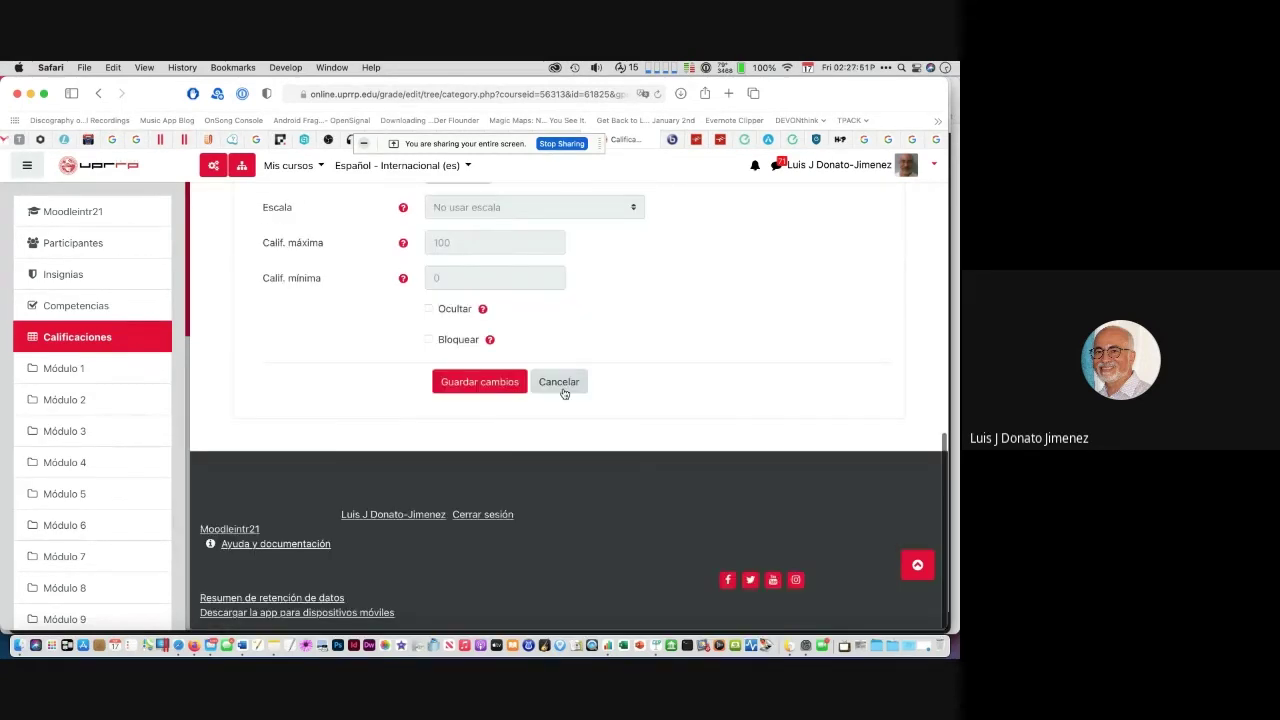
left_click(563, 392)
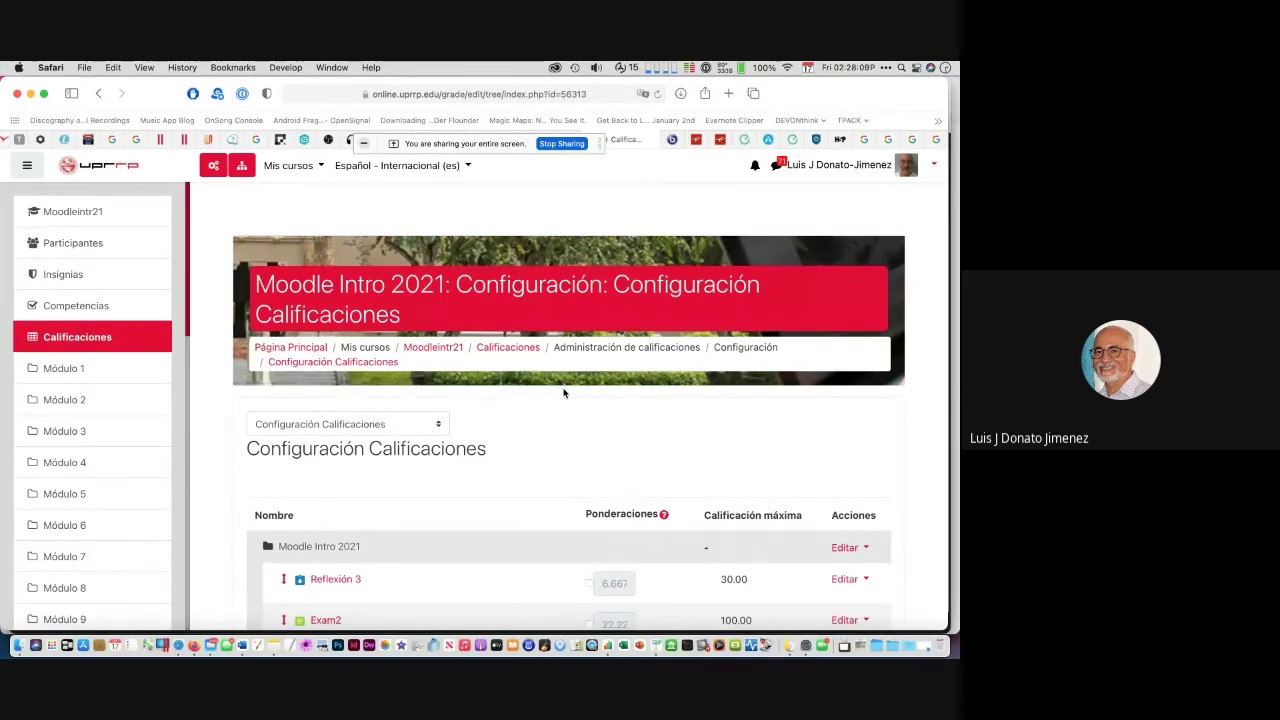
Step: Review the grade items down to Total del curso and start adding a new grade category
scroll(563, 393, "down", 5)
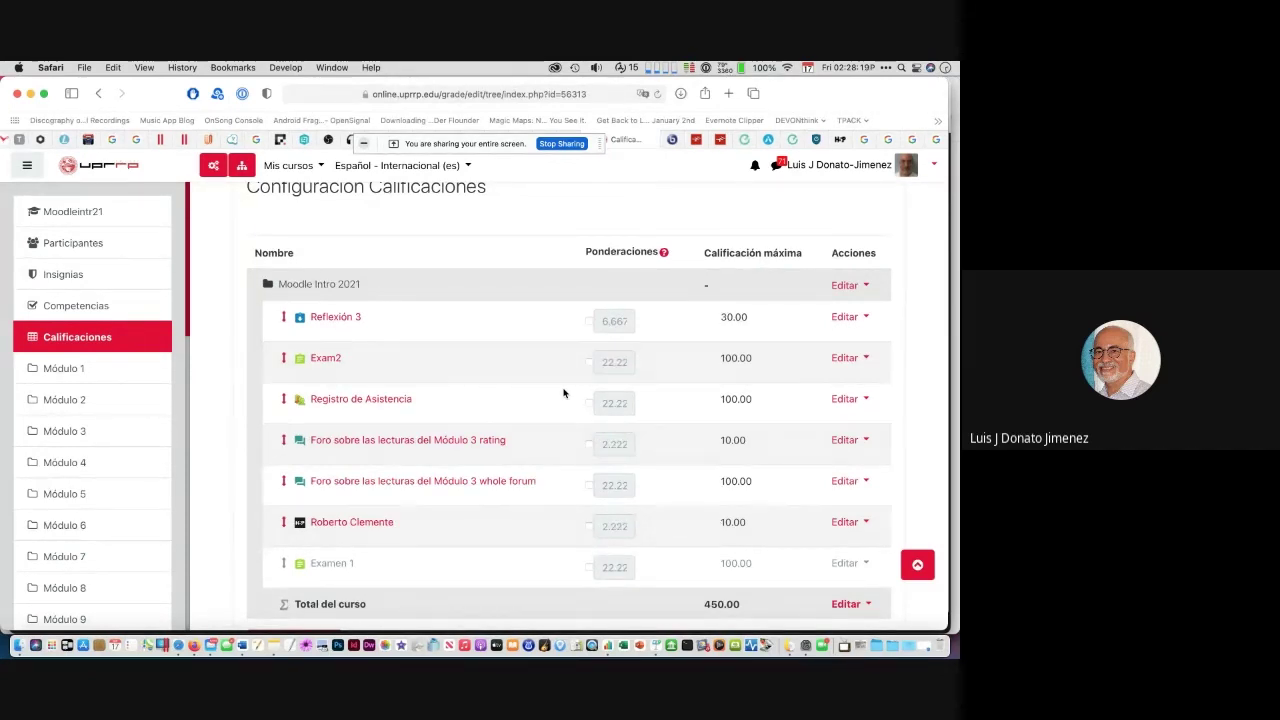
scroll(563, 393, "down", 1)
scroll(563, 393, "up", 2)
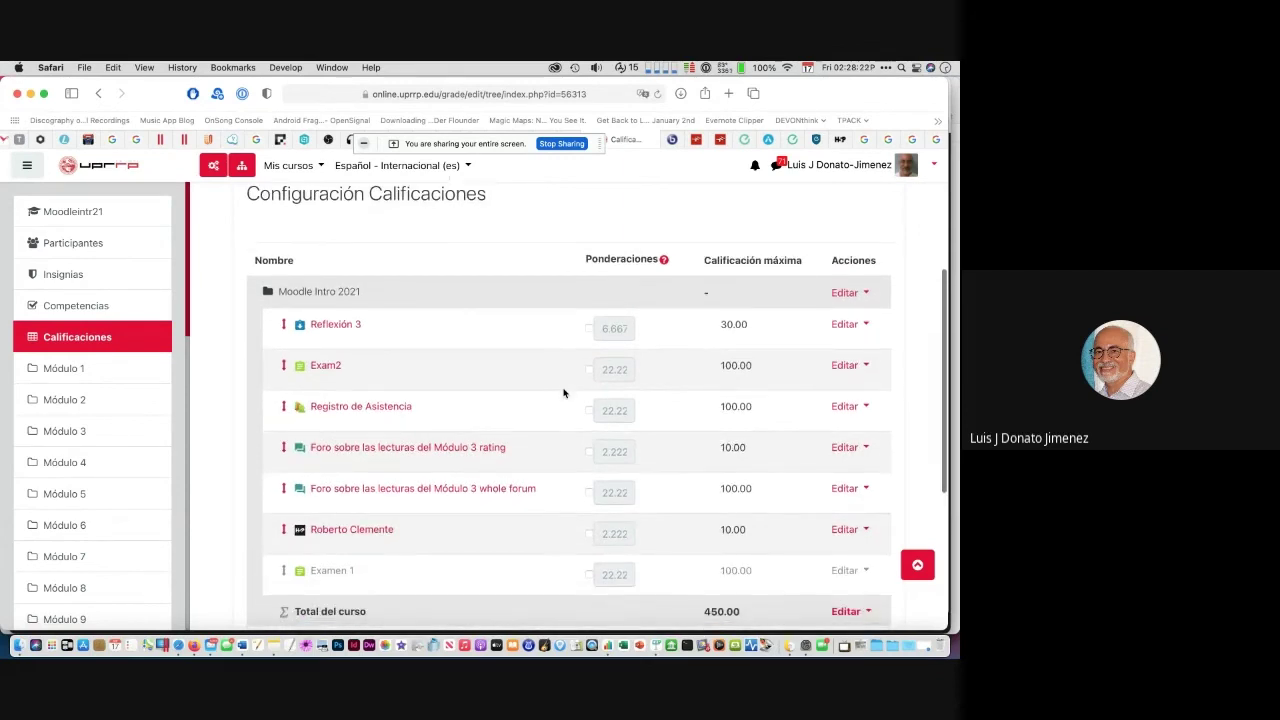
scroll(563, 393, "down", 1)
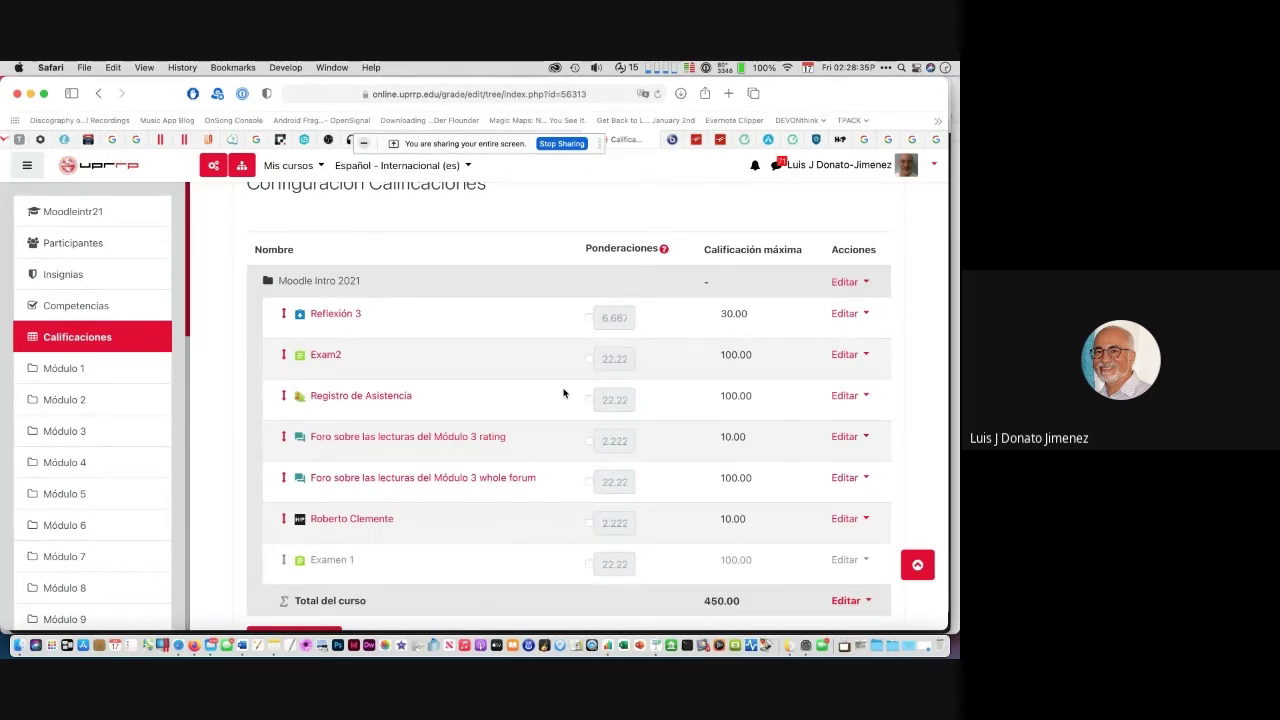
scroll(511, 582, "down", 2)
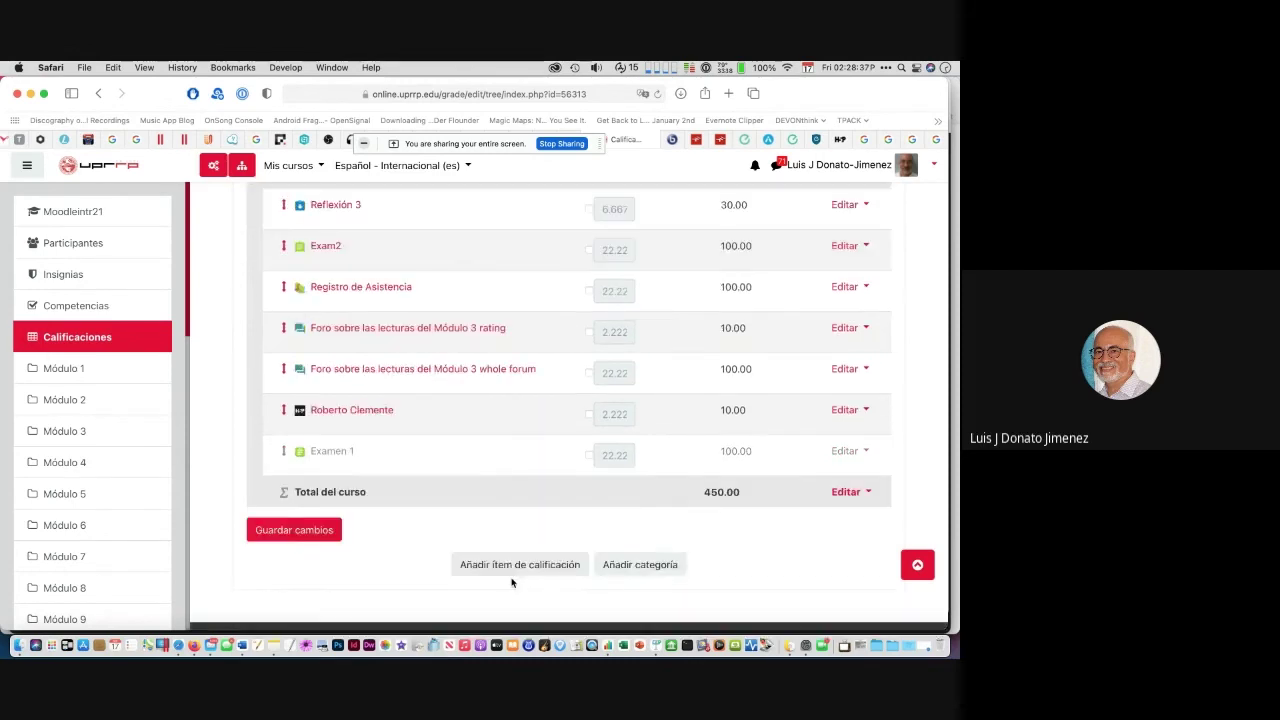
left_click(566, 578)
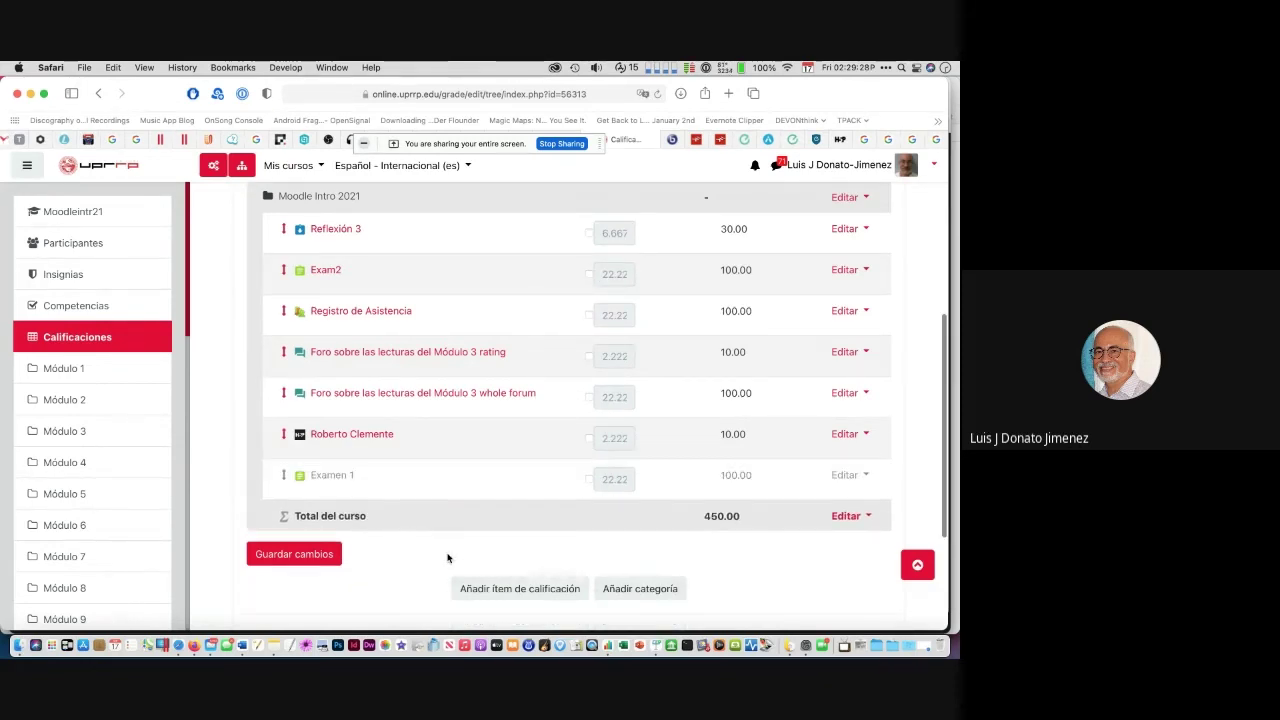
left_click(644, 589)
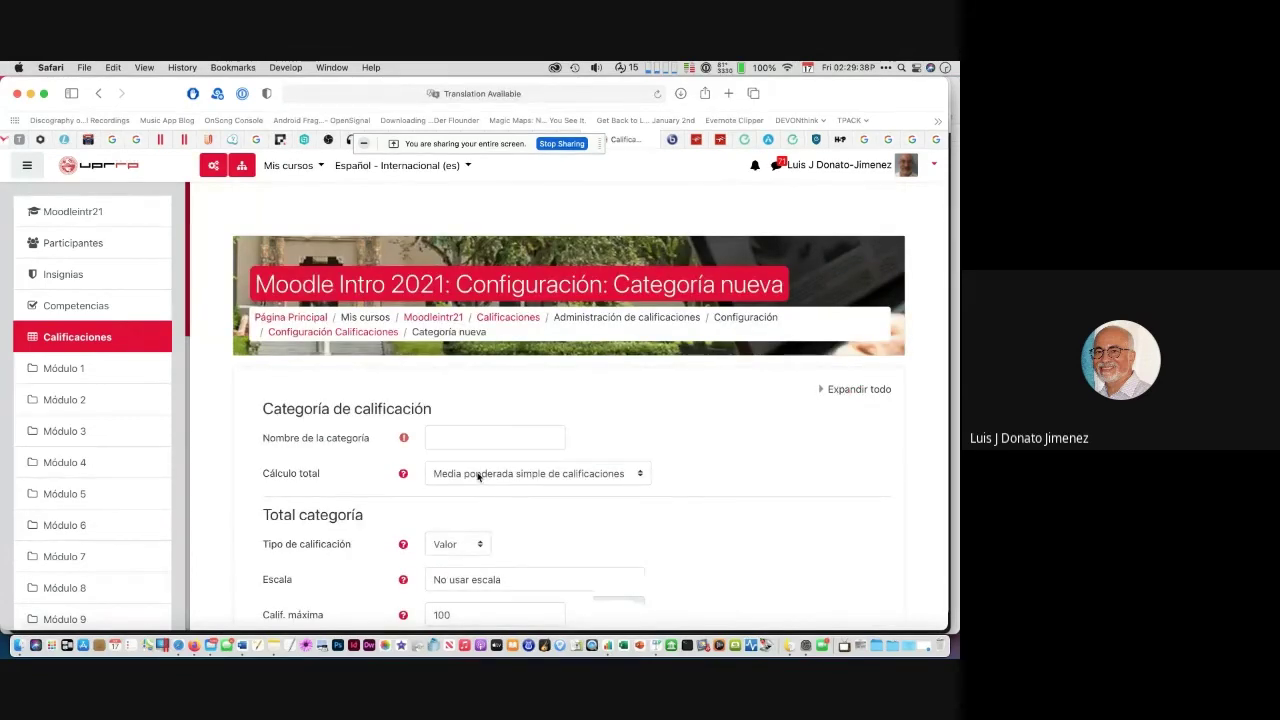
Step: Name the new grade category "Asistencia y participación"
left_click(444, 439)
type("As")
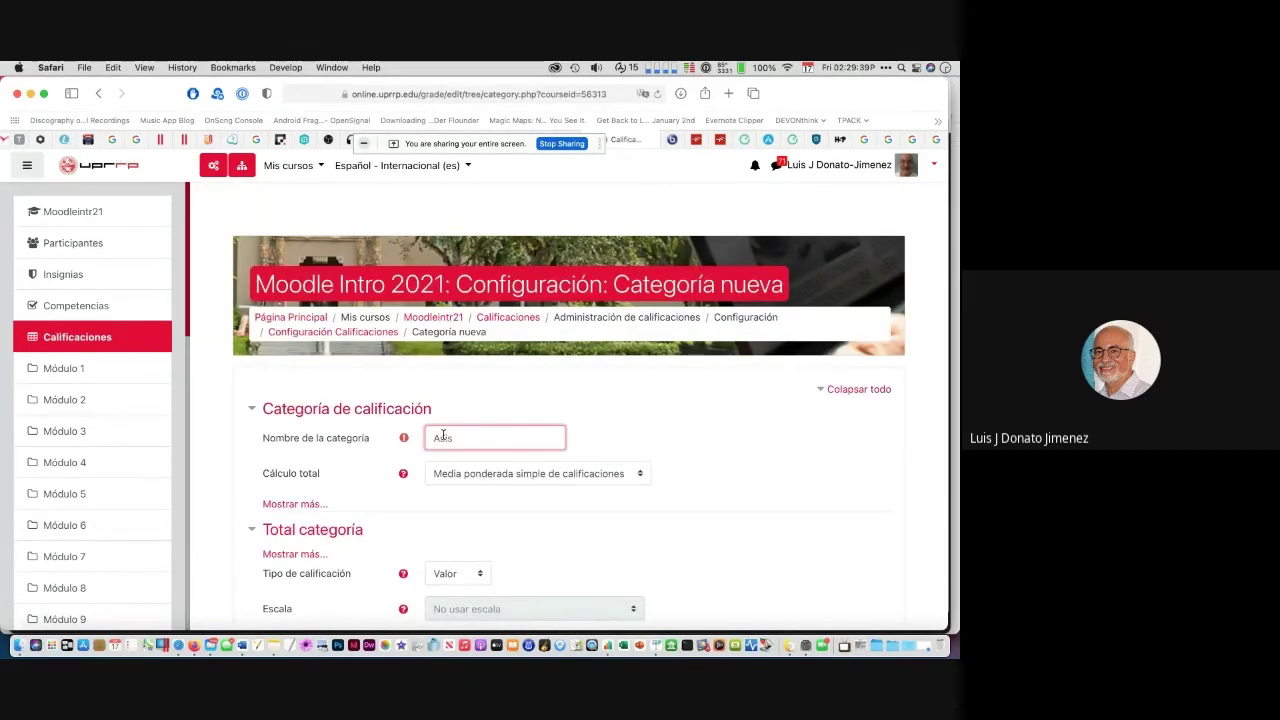
type("istencia y parti")
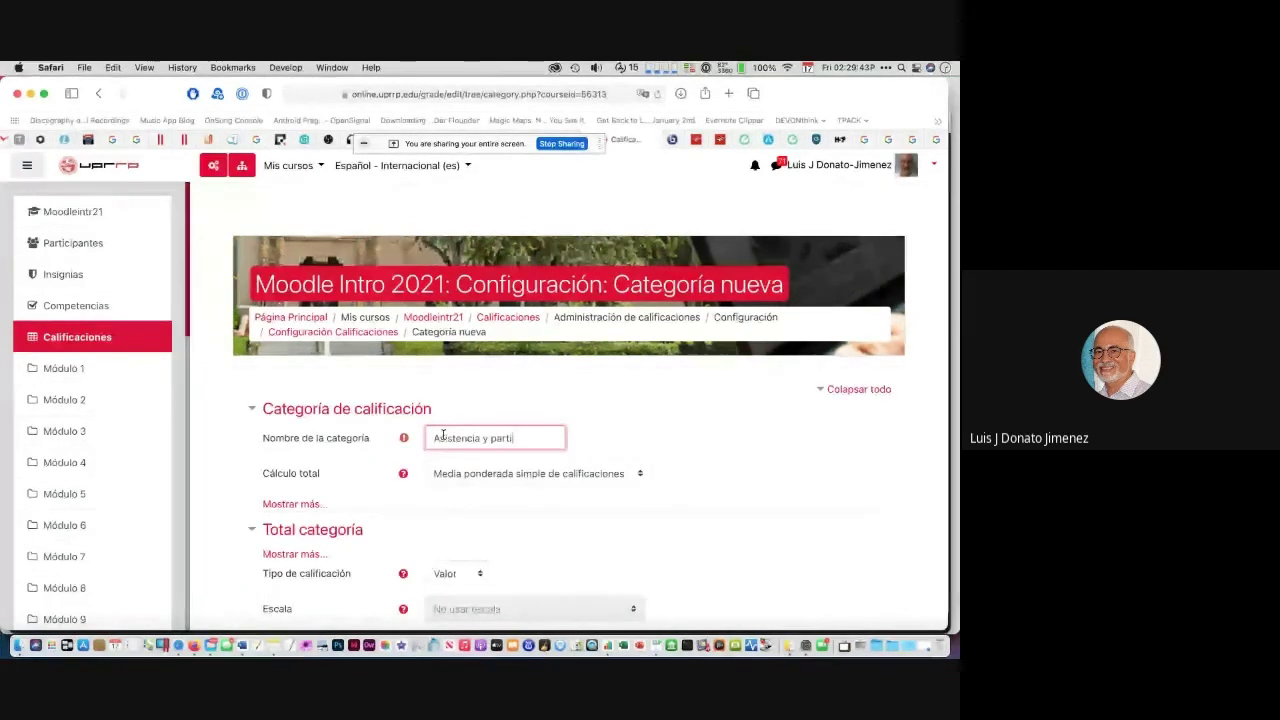
type("cipación")
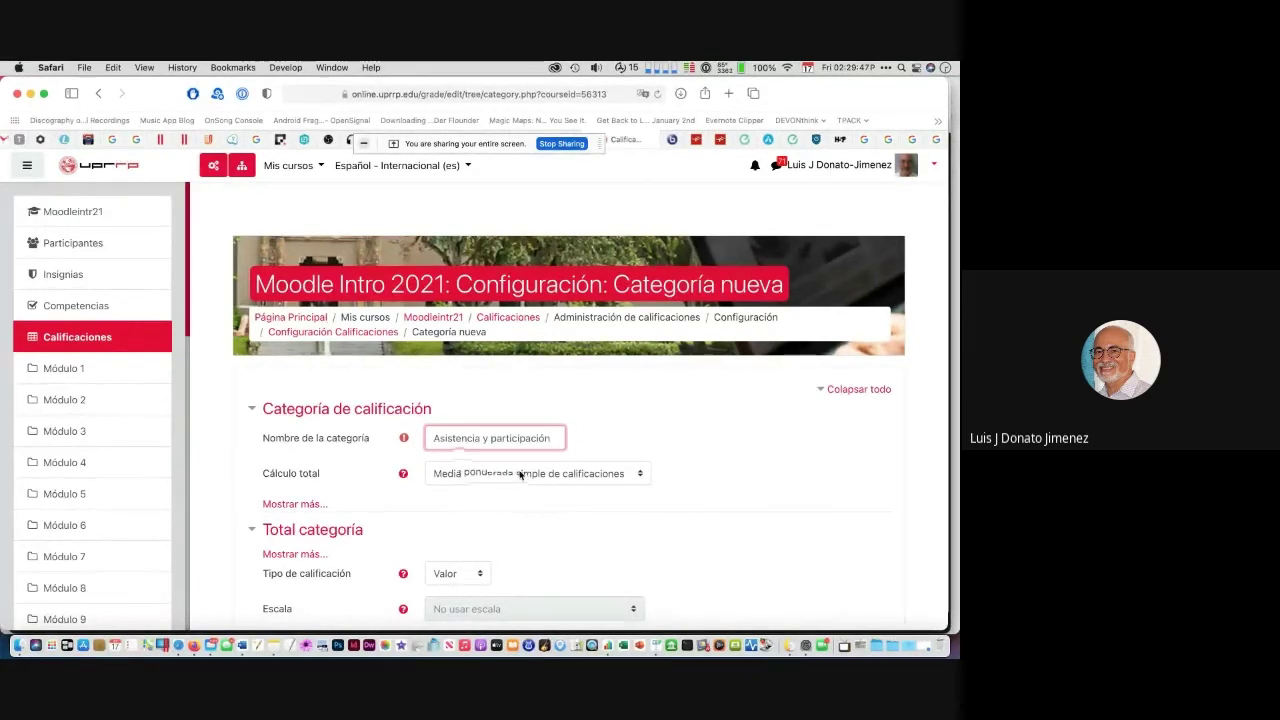
Step: Set the new category's Cálculo total to Suma and save the category
scroll(519, 475, "down", 2)
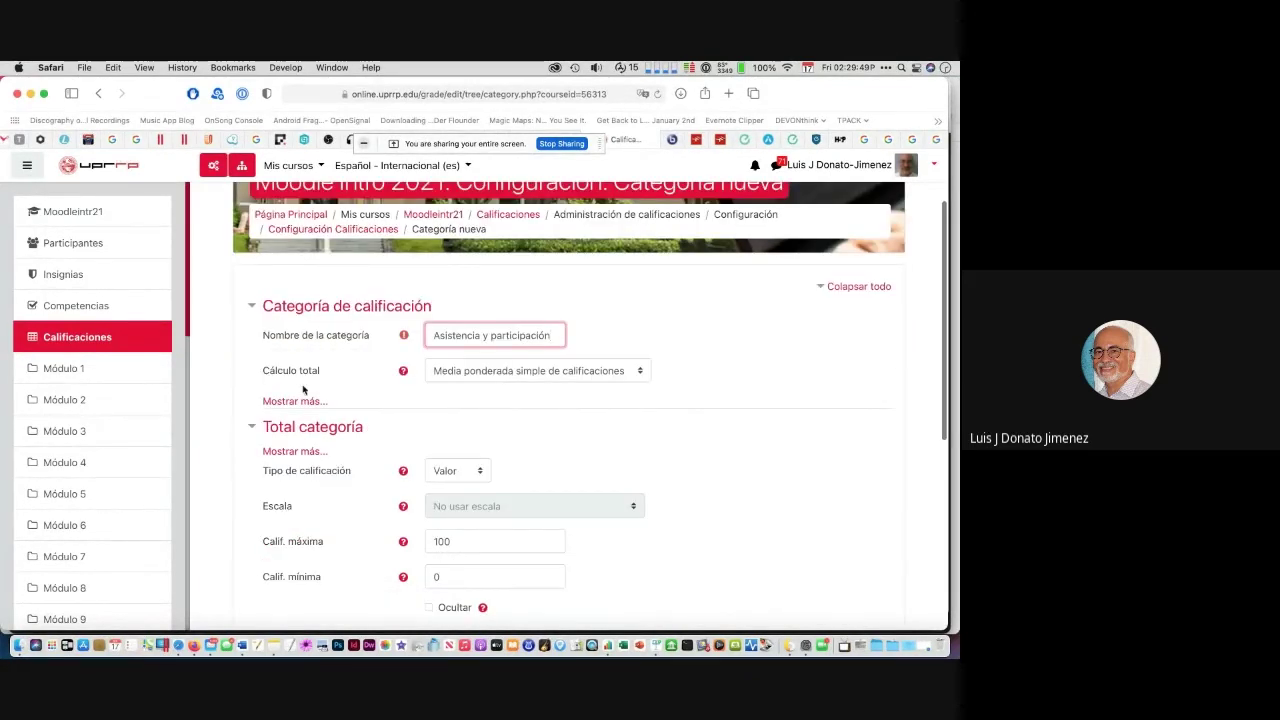
left_click(636, 372)
left_click(609, 466)
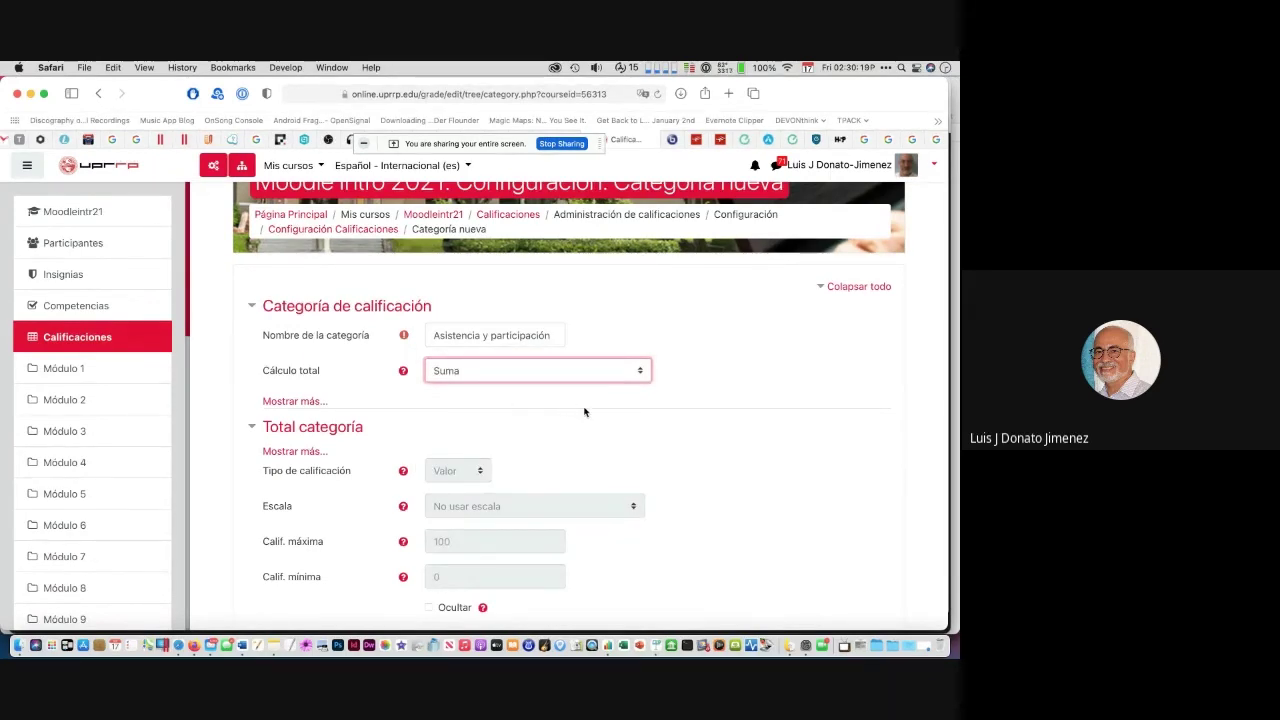
scroll(709, 444, "down", 3)
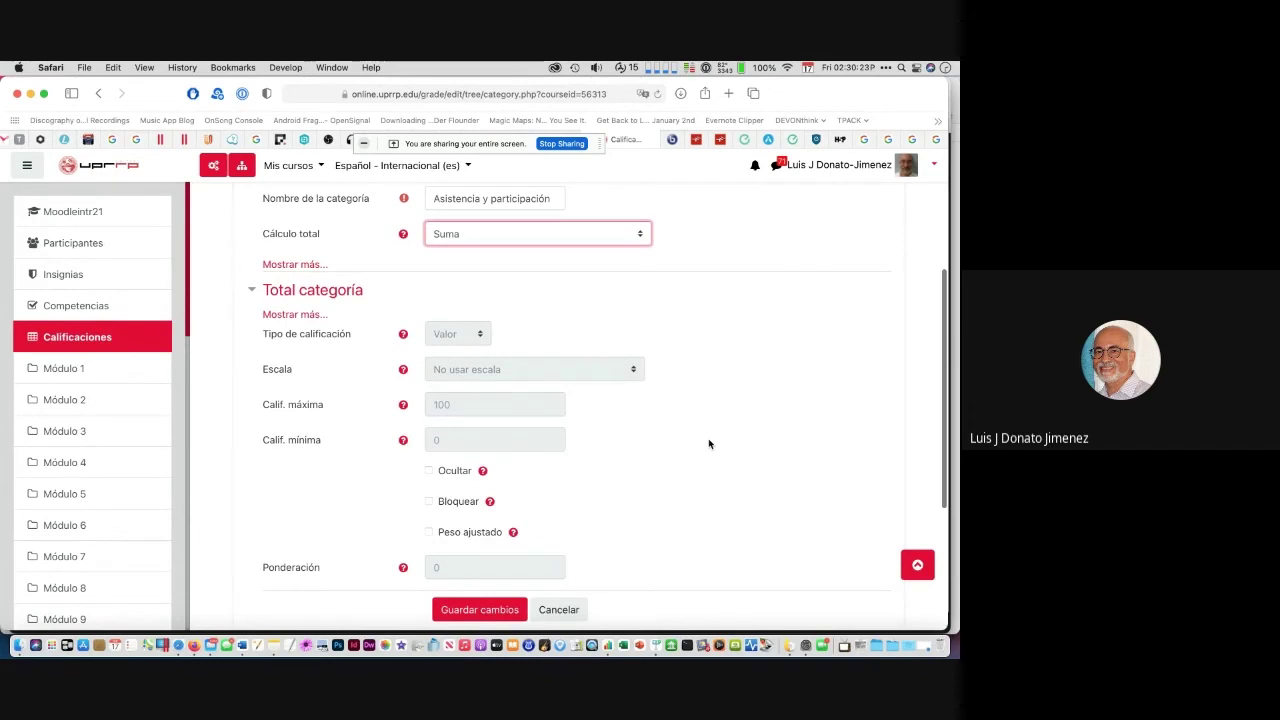
scroll(709, 444, "down", 3)
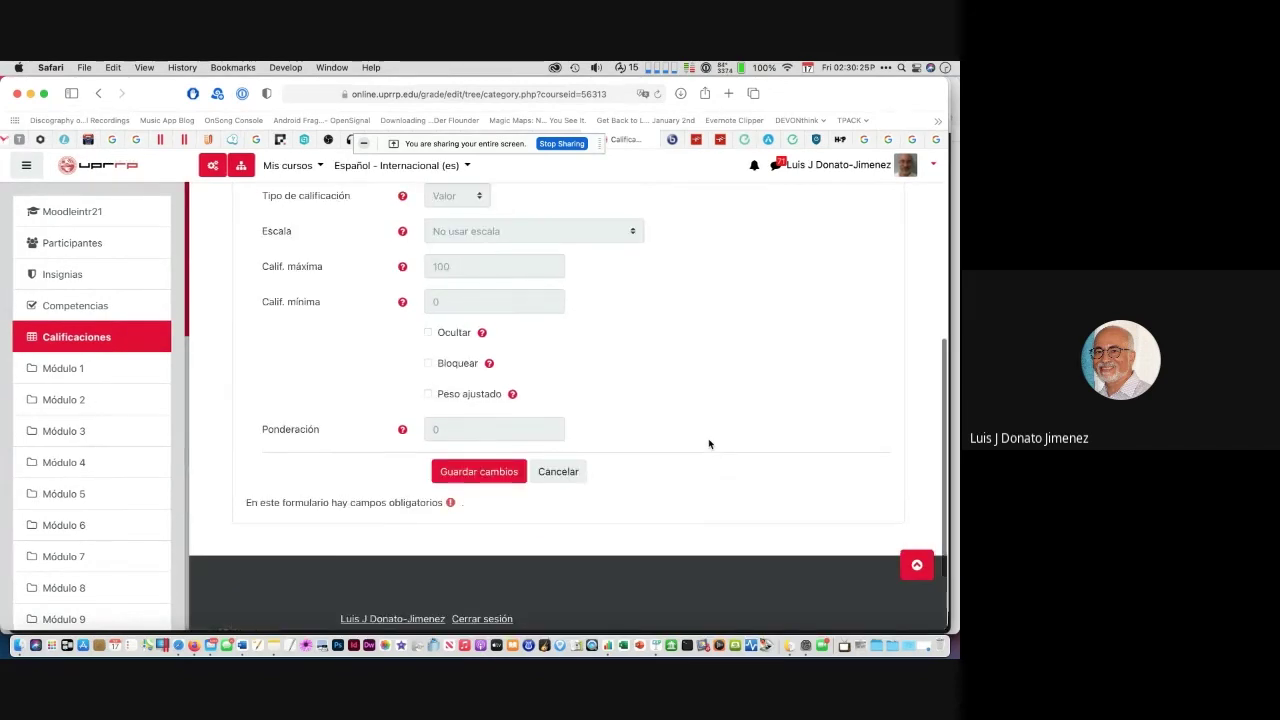
left_click(457, 472)
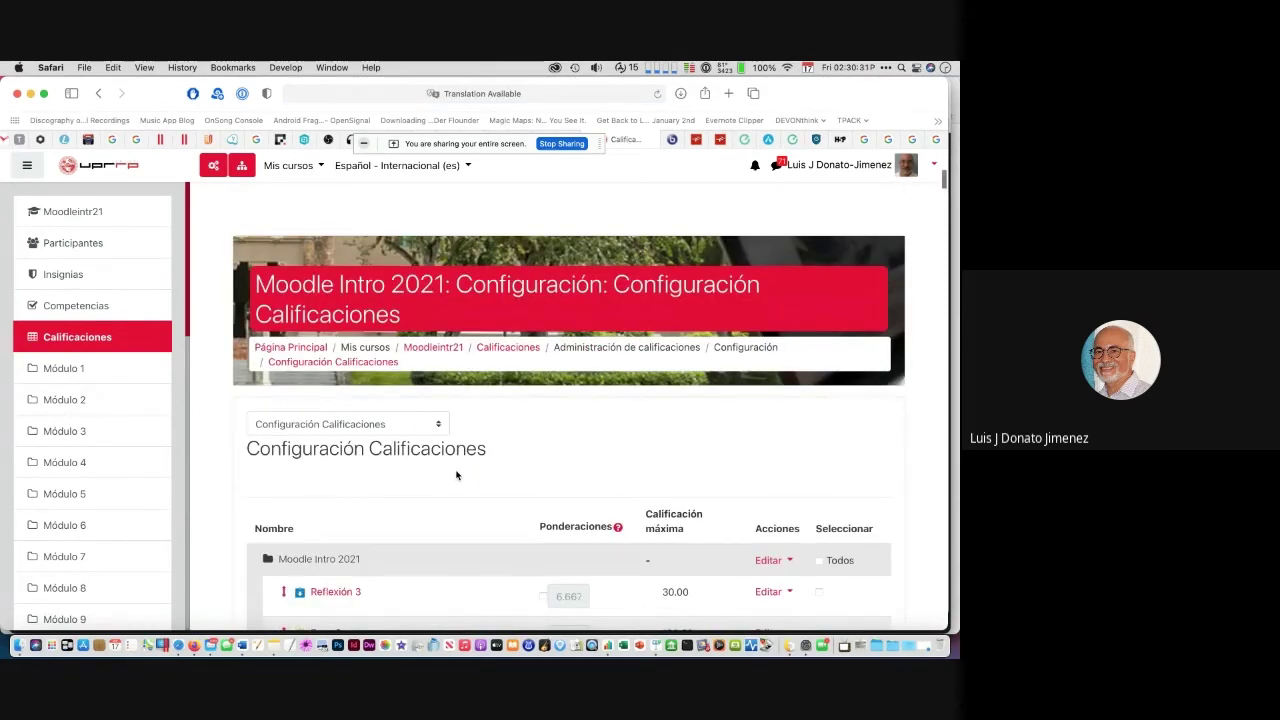
Step: Examine where the Asistencia y participación category and its total sit among the Moodle Intro 2021 grade items
scroll(456, 475, "down", 5)
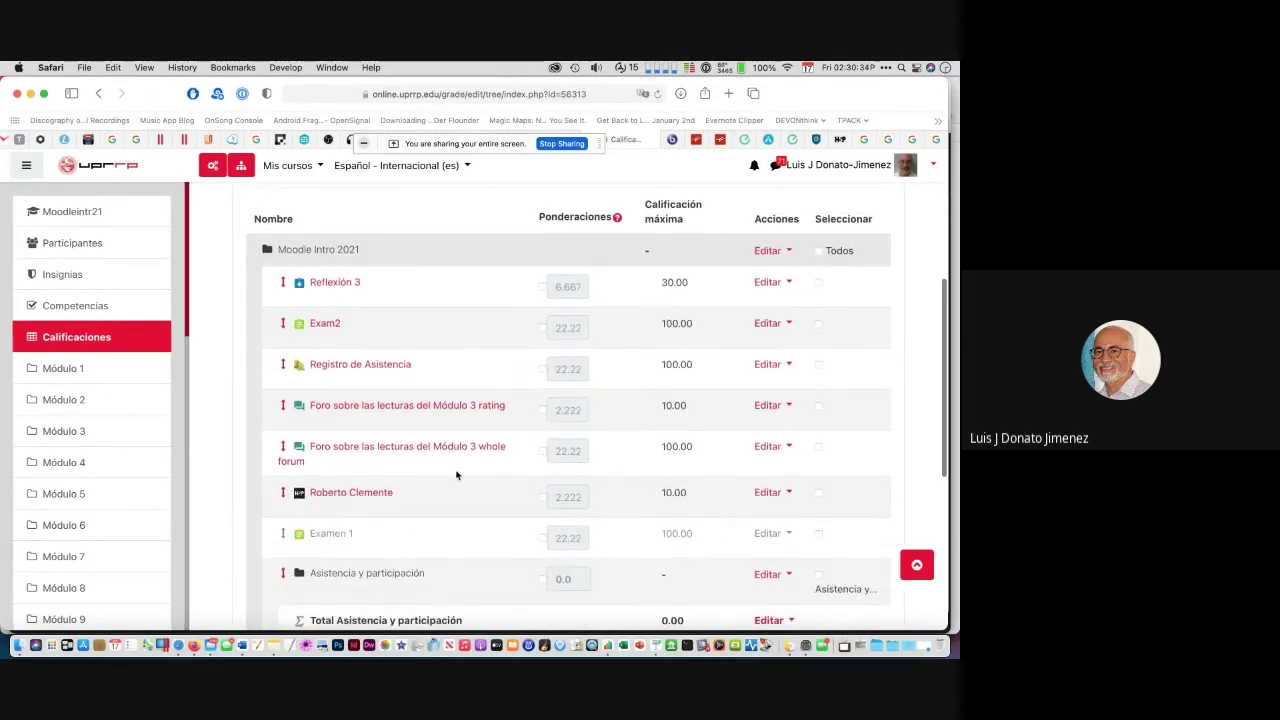
scroll(456, 475, "down", 2)
scroll(456, 475, "down", 1)
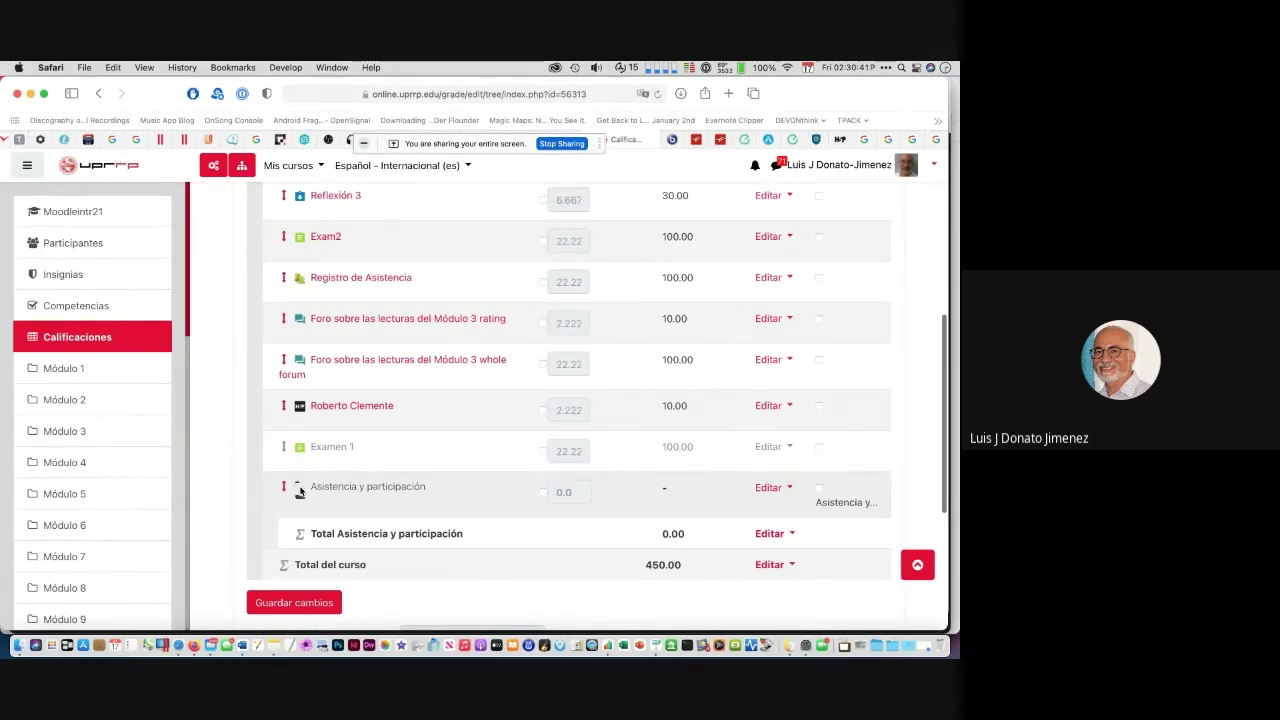
scroll(298, 490, "up", 2)
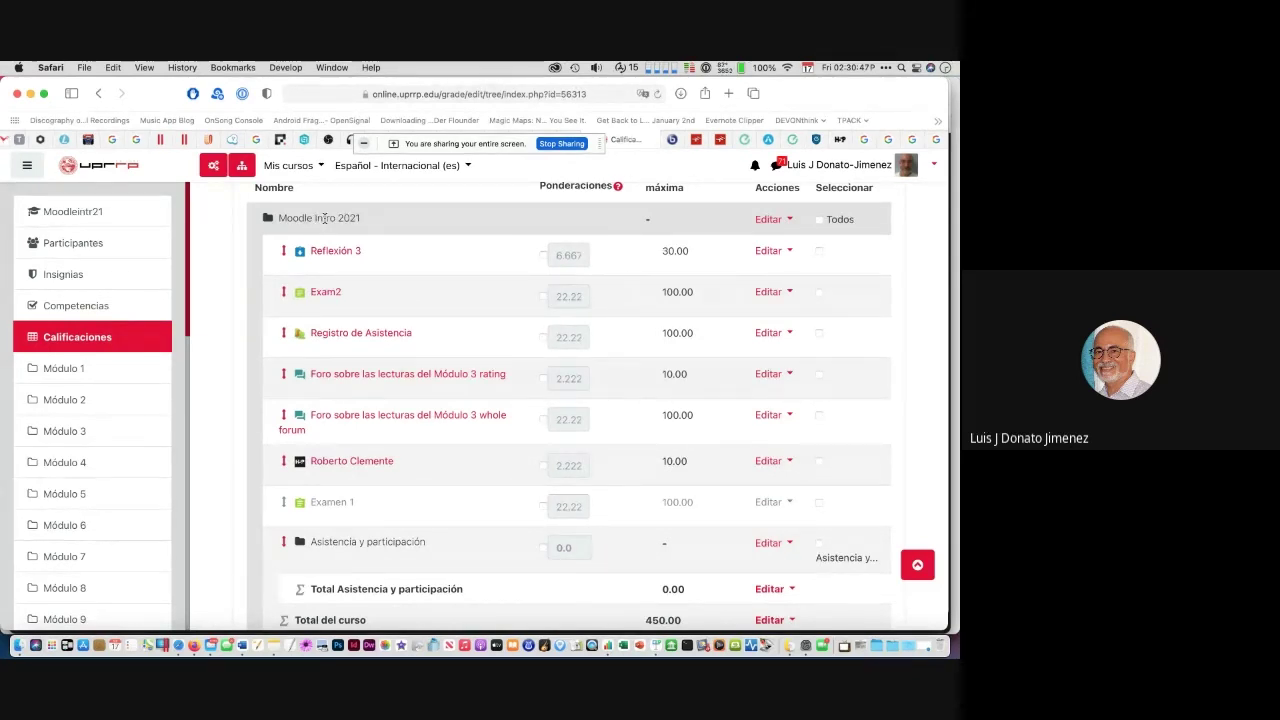
left_click_drag(337, 503, 351, 543)
scroll(351, 543, "down", 2)
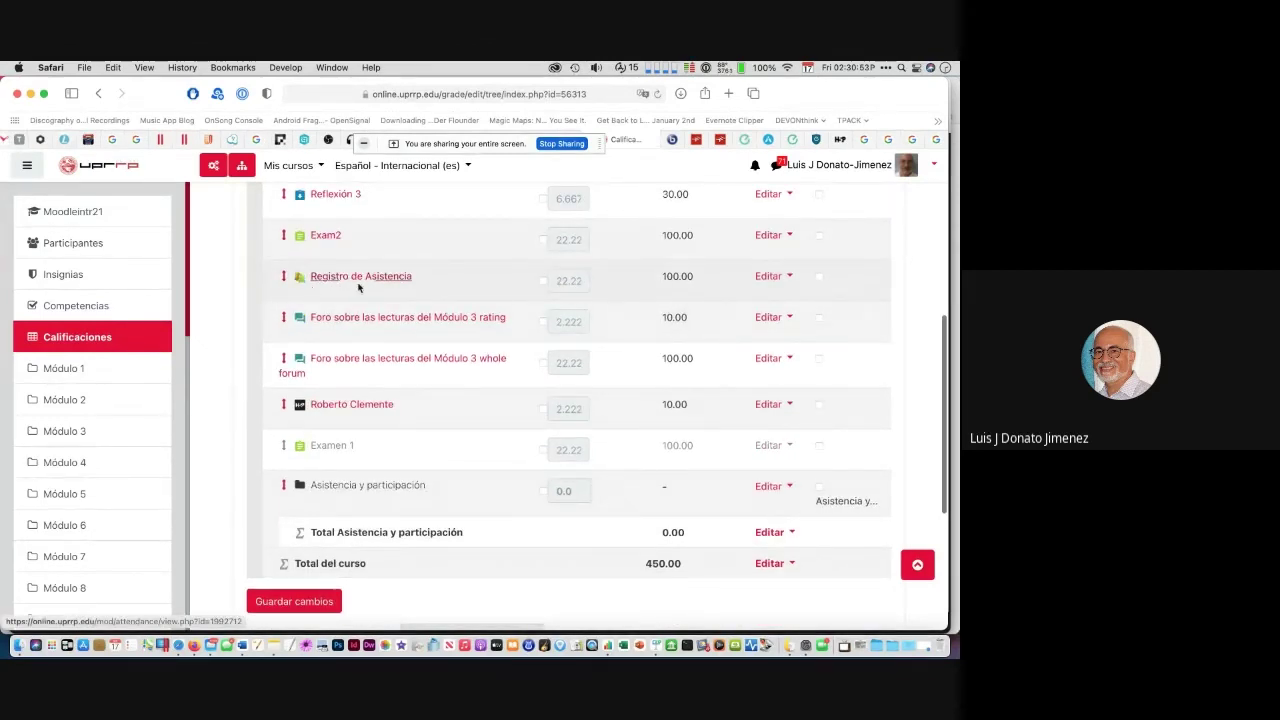
Step: Move the grade items Registro de Asistencia and Roberto Clemente into the Asistencia y participación category
left_click(819, 277)
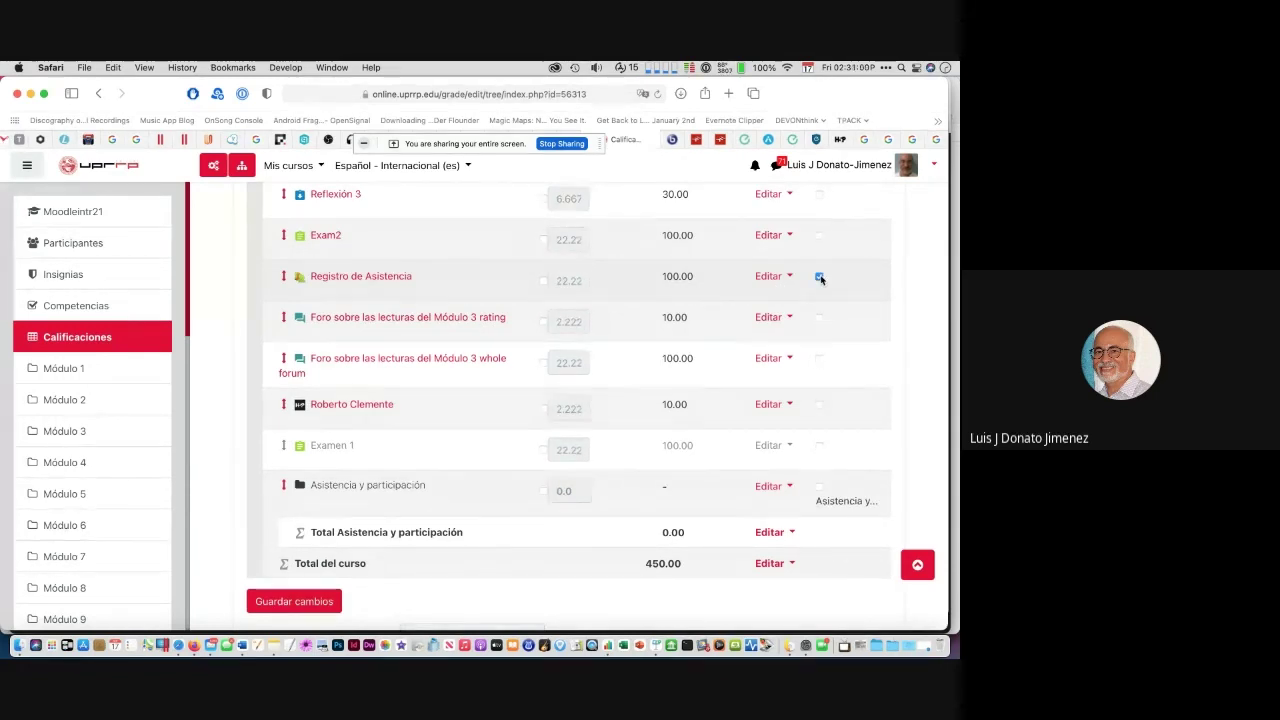
scroll(821, 280, "up", 1)
scroll(815, 330, "down", 2)
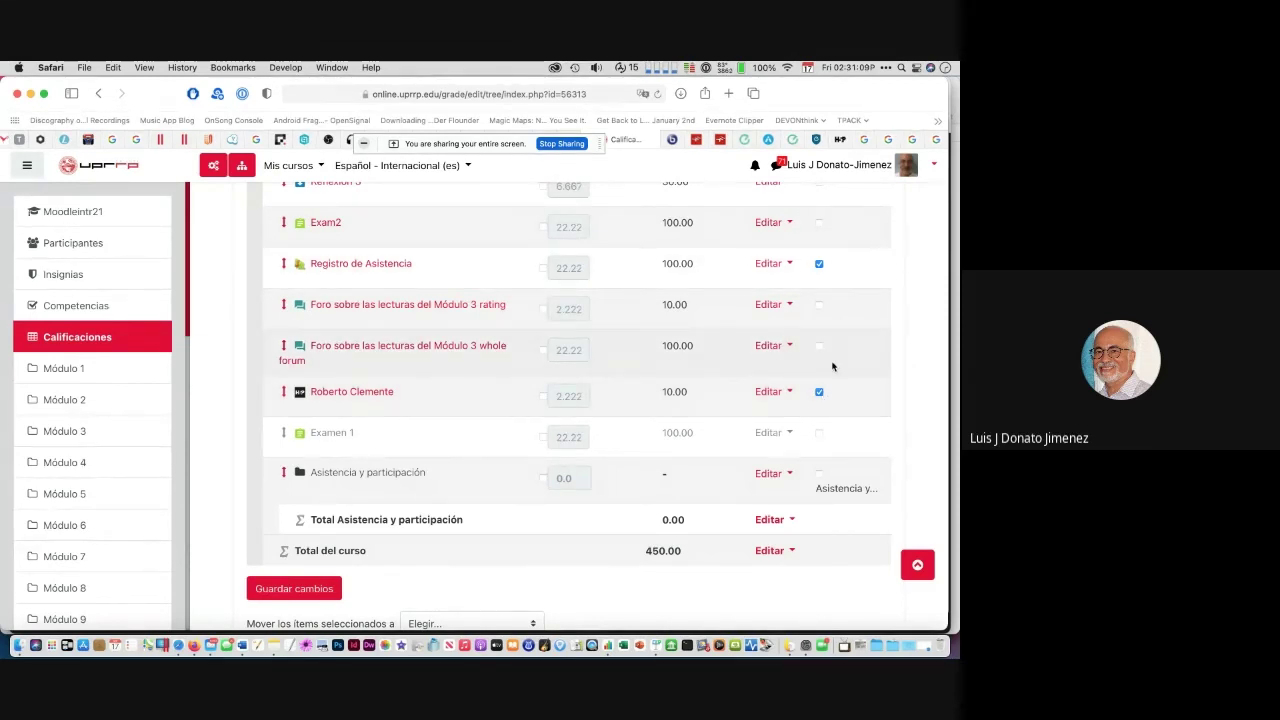
scroll(832, 367, "down", 2)
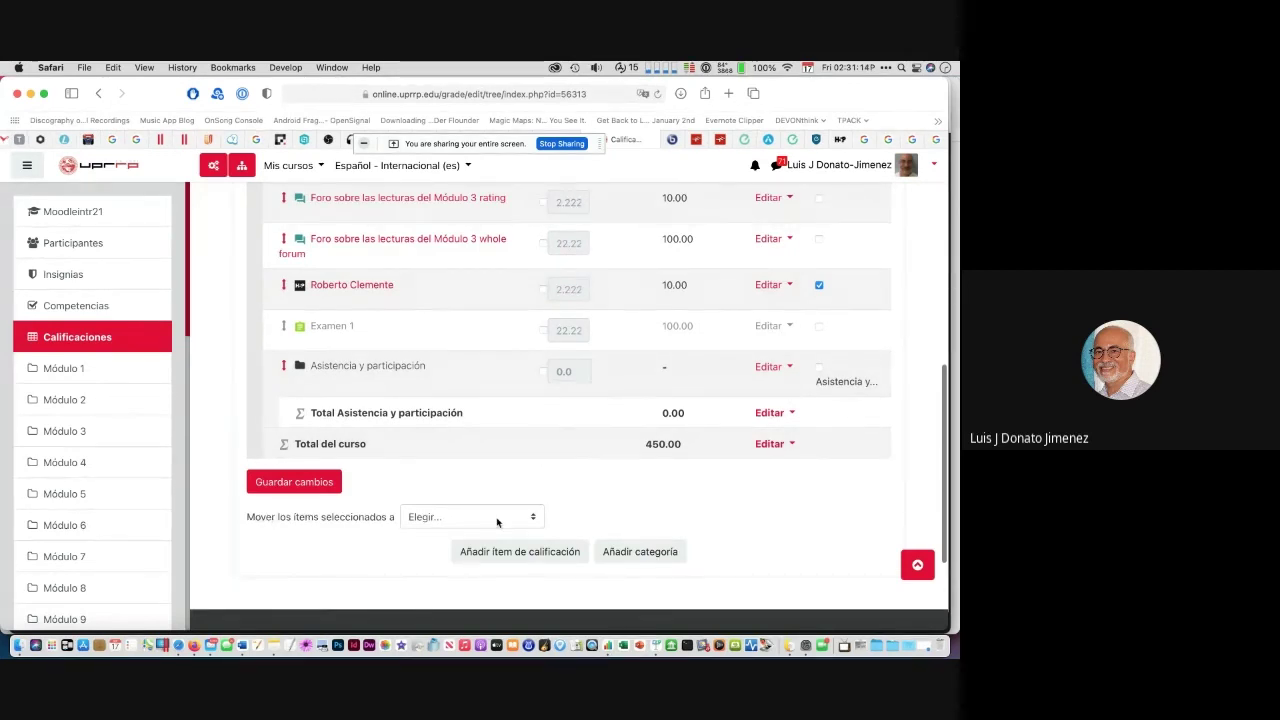
left_click(535, 518)
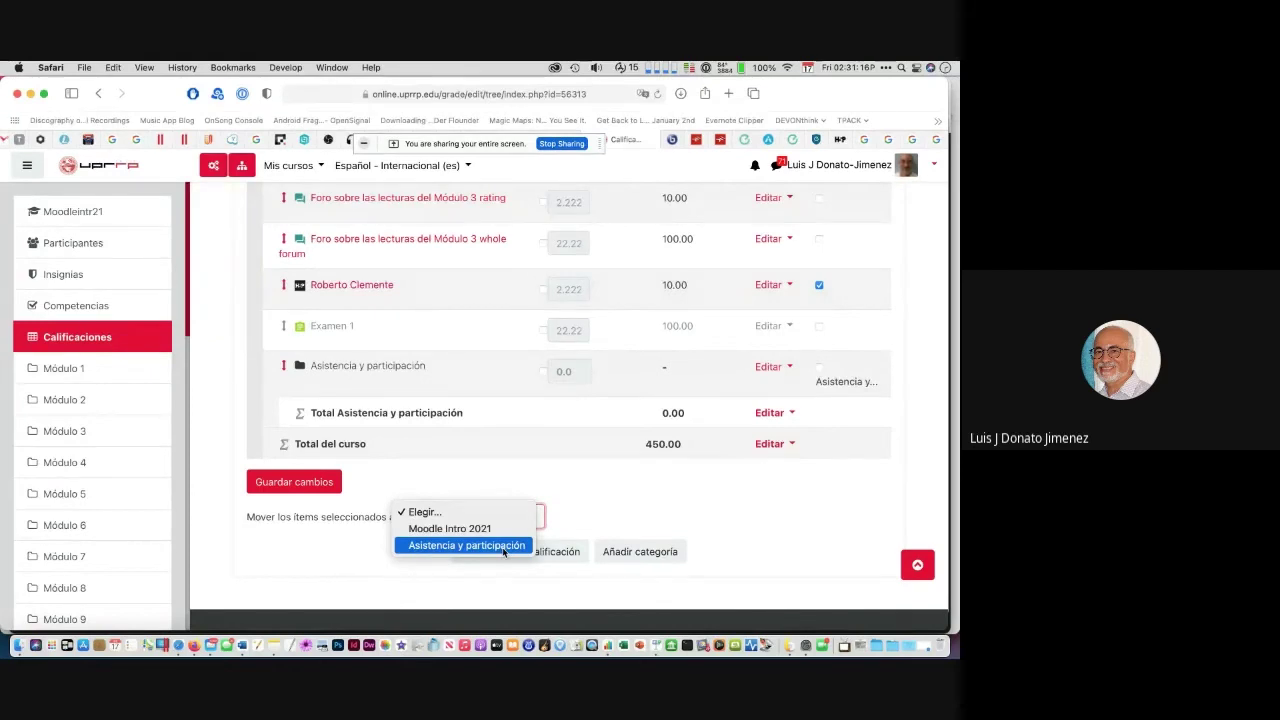
left_click(503, 547)
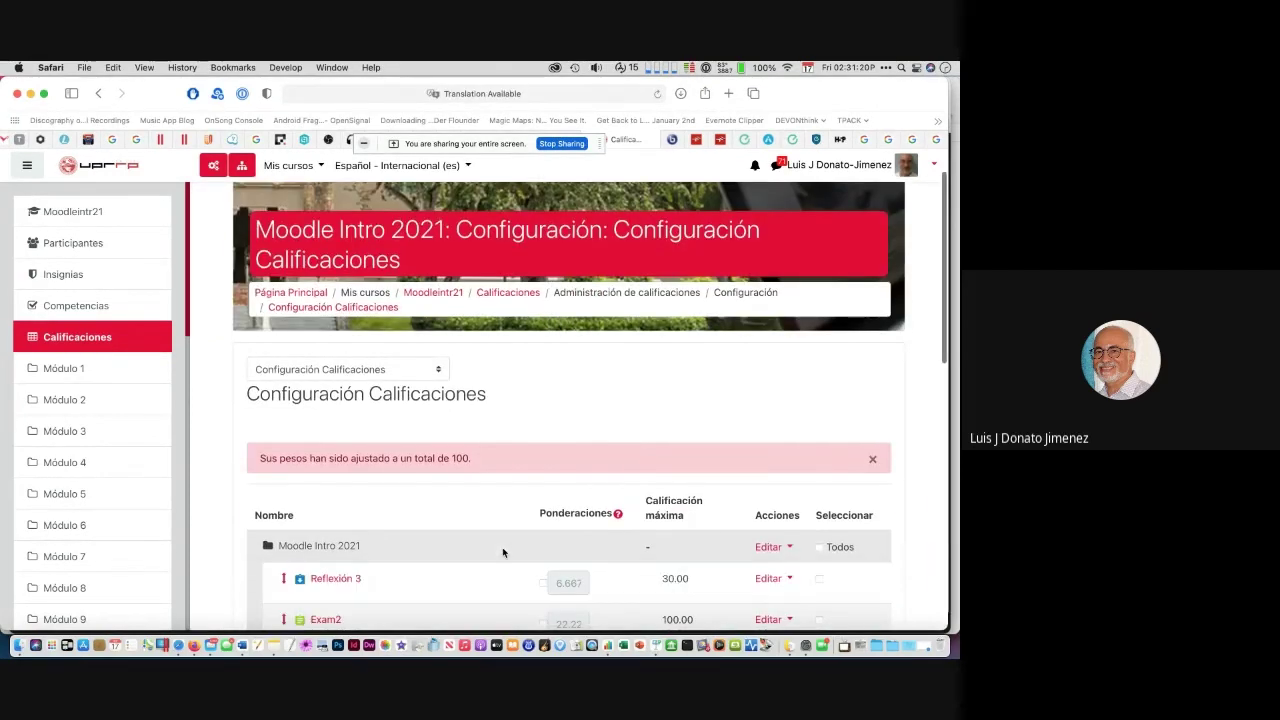
scroll(503, 551, "down", 5)
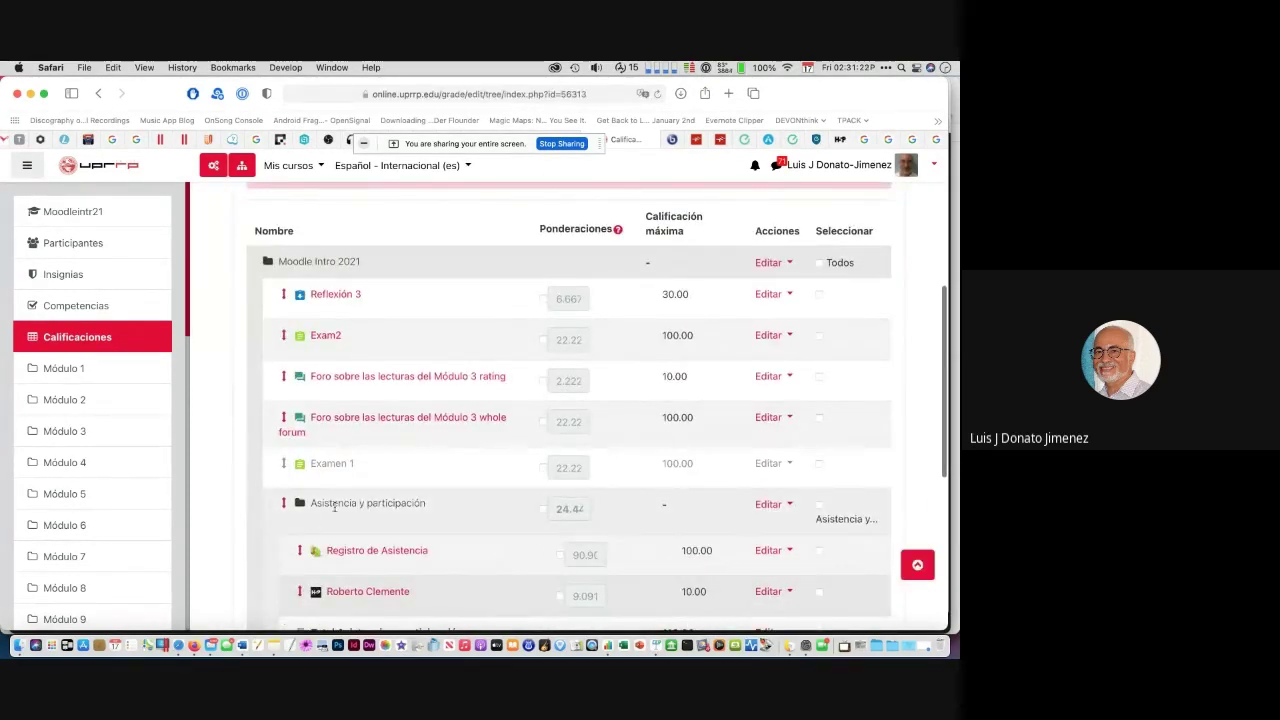
scroll(380, 500, "down", 1)
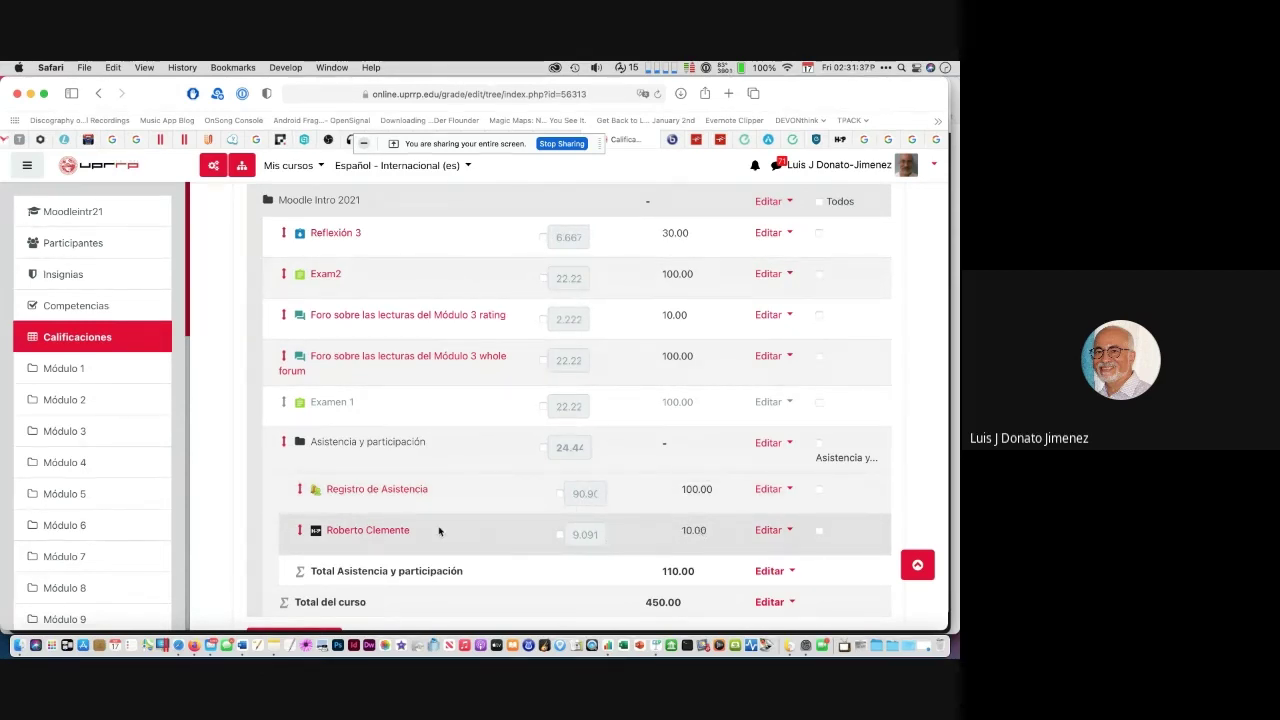
Step: Switch to the Google Meet call in Firefox to check it, and return to the Moodle gradebook setup in Safari
key("super+Tab")
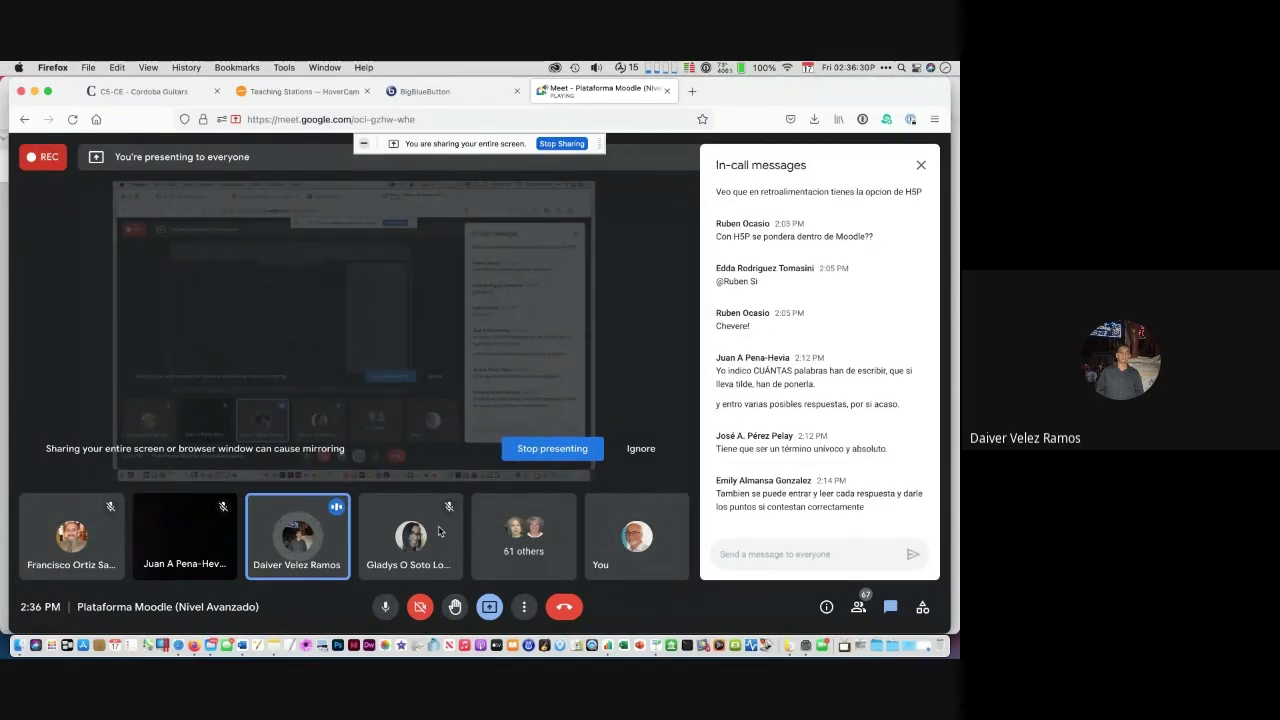
mouse_move(439, 533)
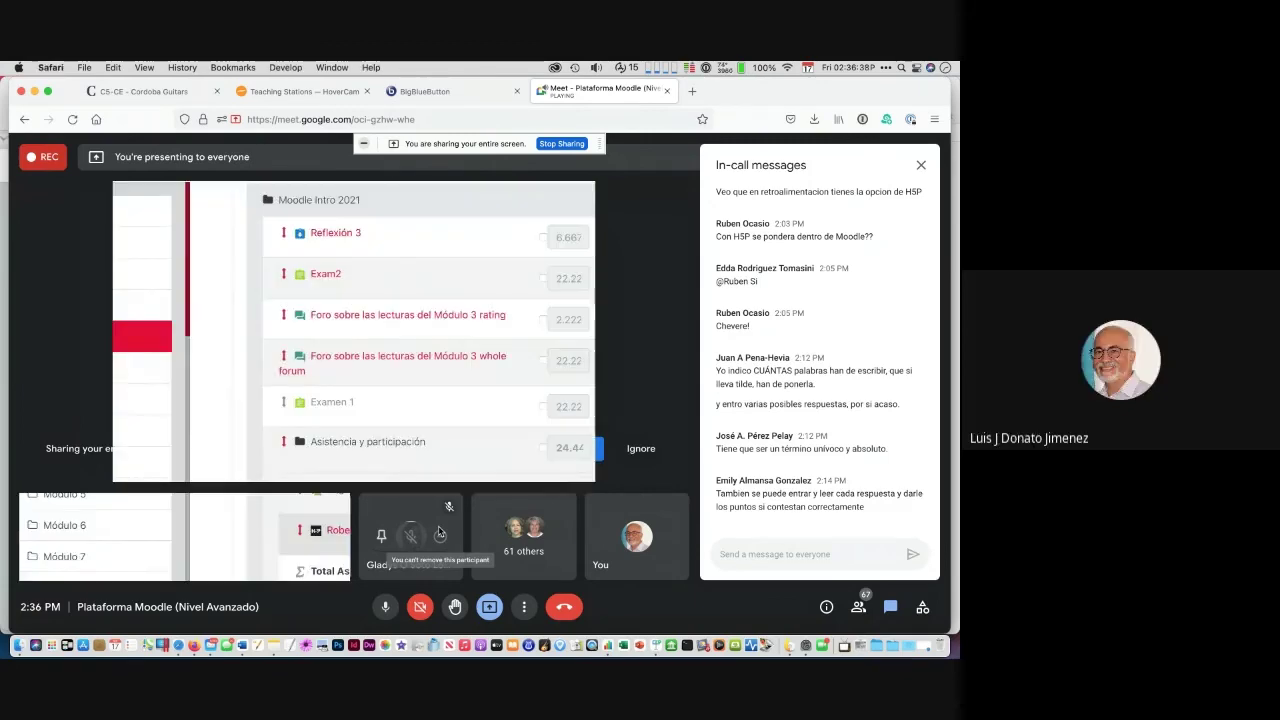
key("super+Tab")
Step: Examine the Moodle Intro 2021 category's settings, including the additional Cálculo total options for empty and lowest grades, and cancel the edit
scroll(455, 470, "up", 3)
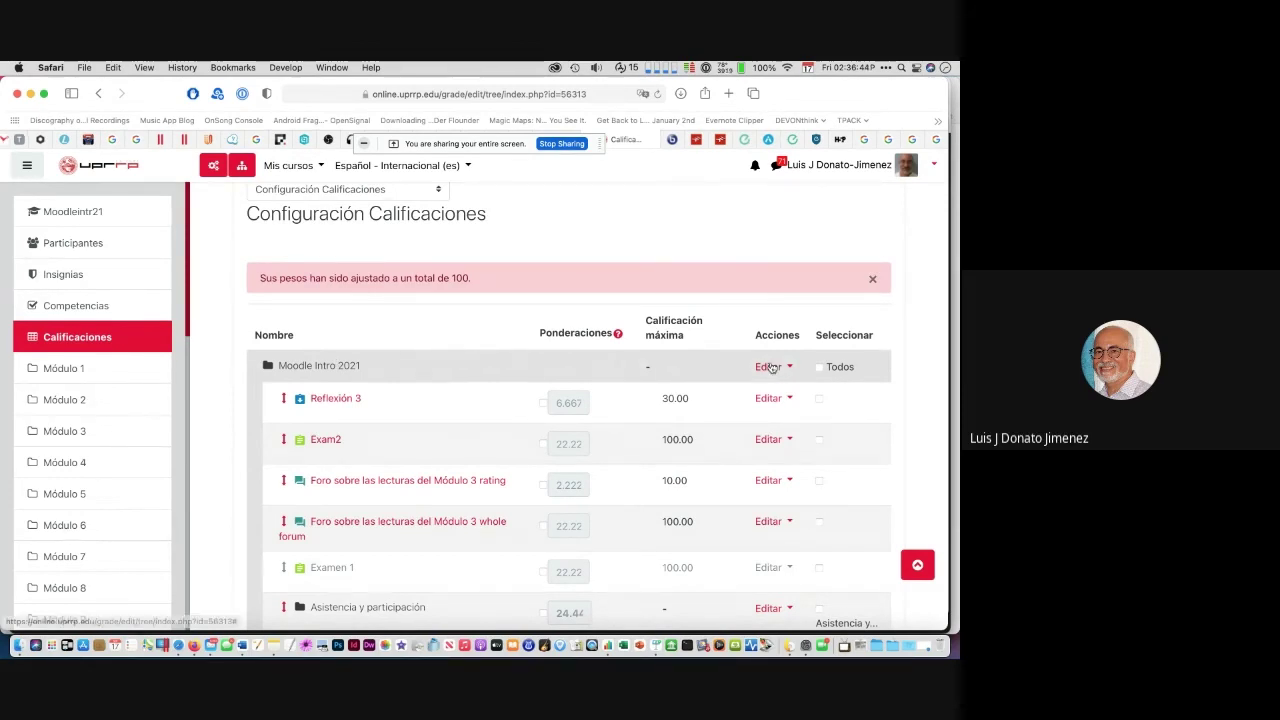
left_click(772, 366)
left_click(732, 398)
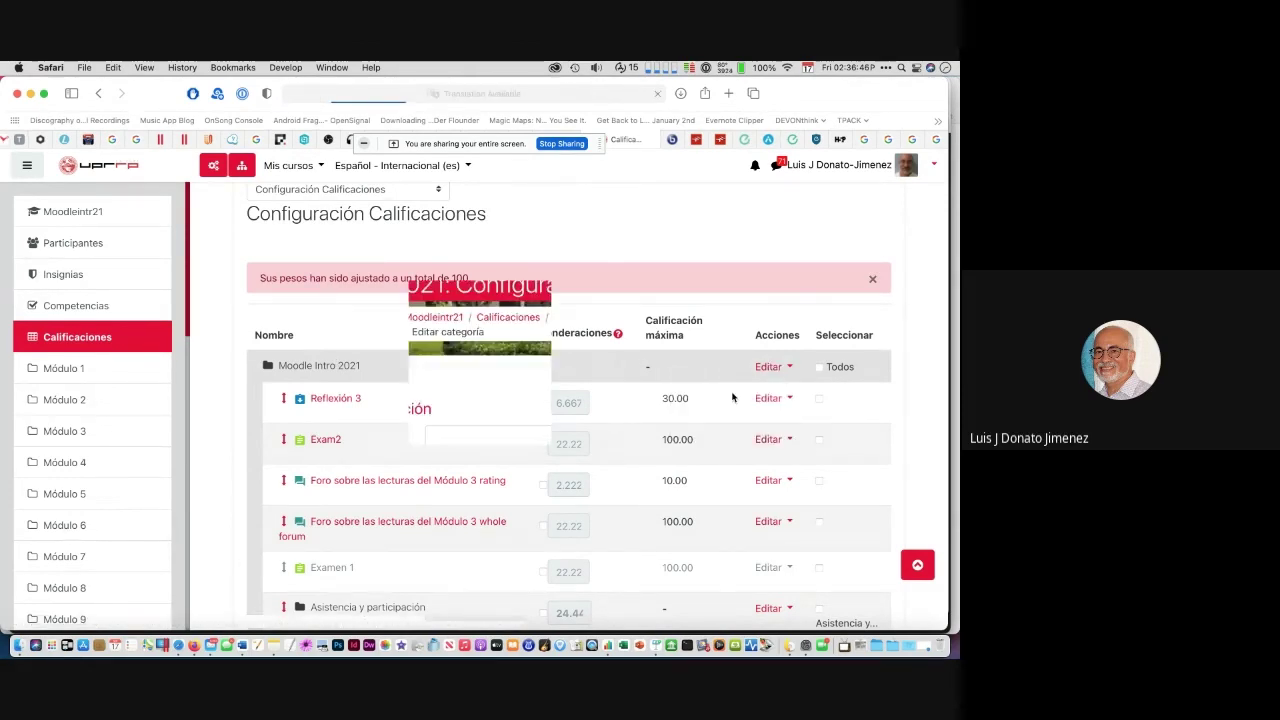
scroll(732, 398, "down", 3)
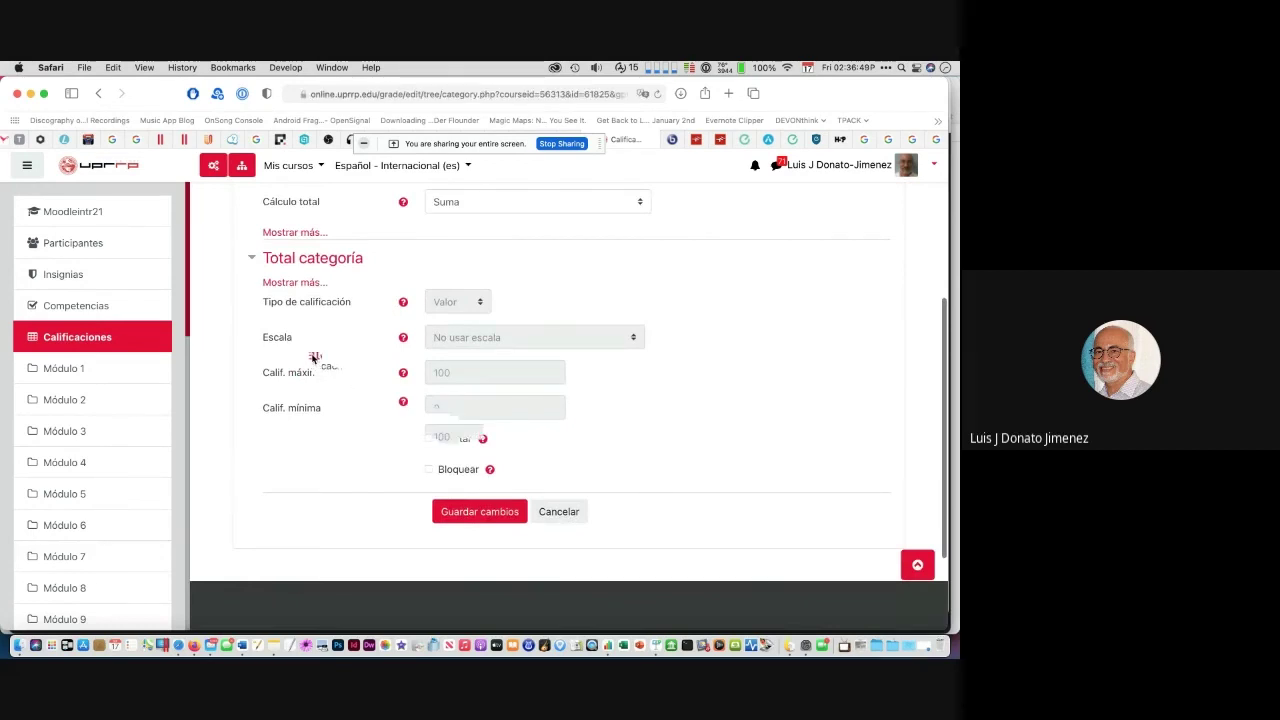
scroll(312, 358, "up", 3)
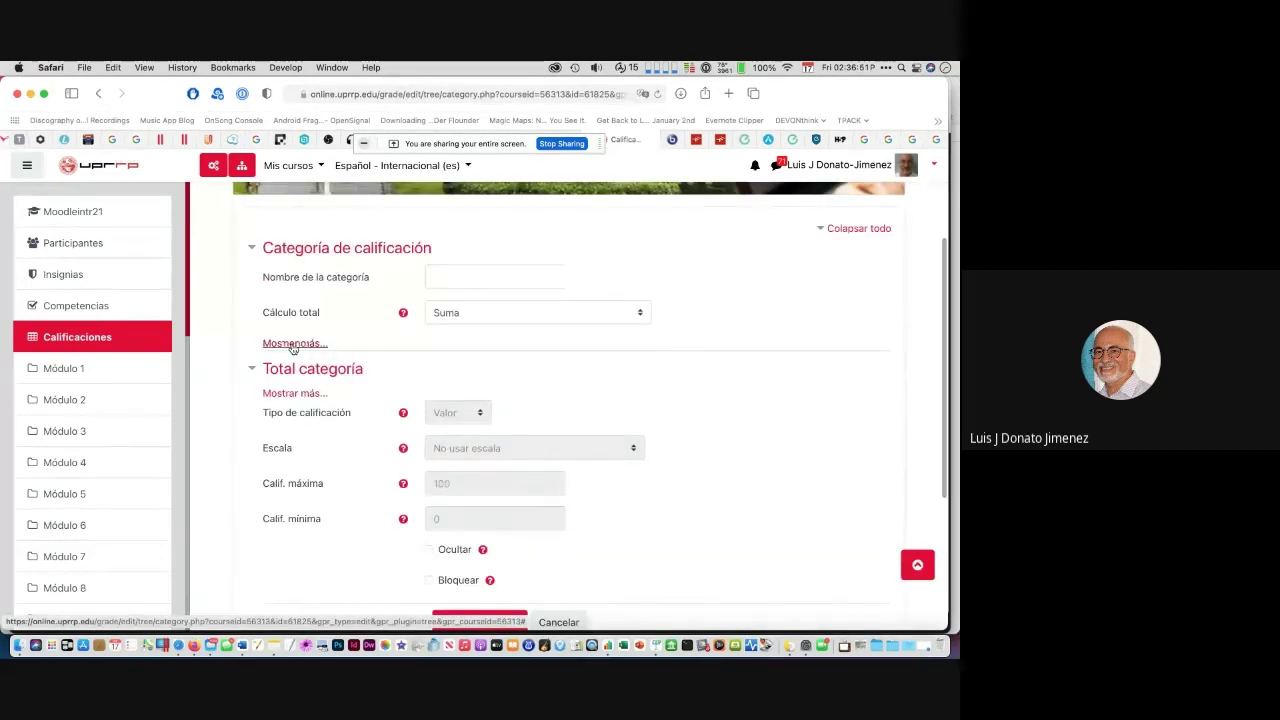
left_click(302, 345)
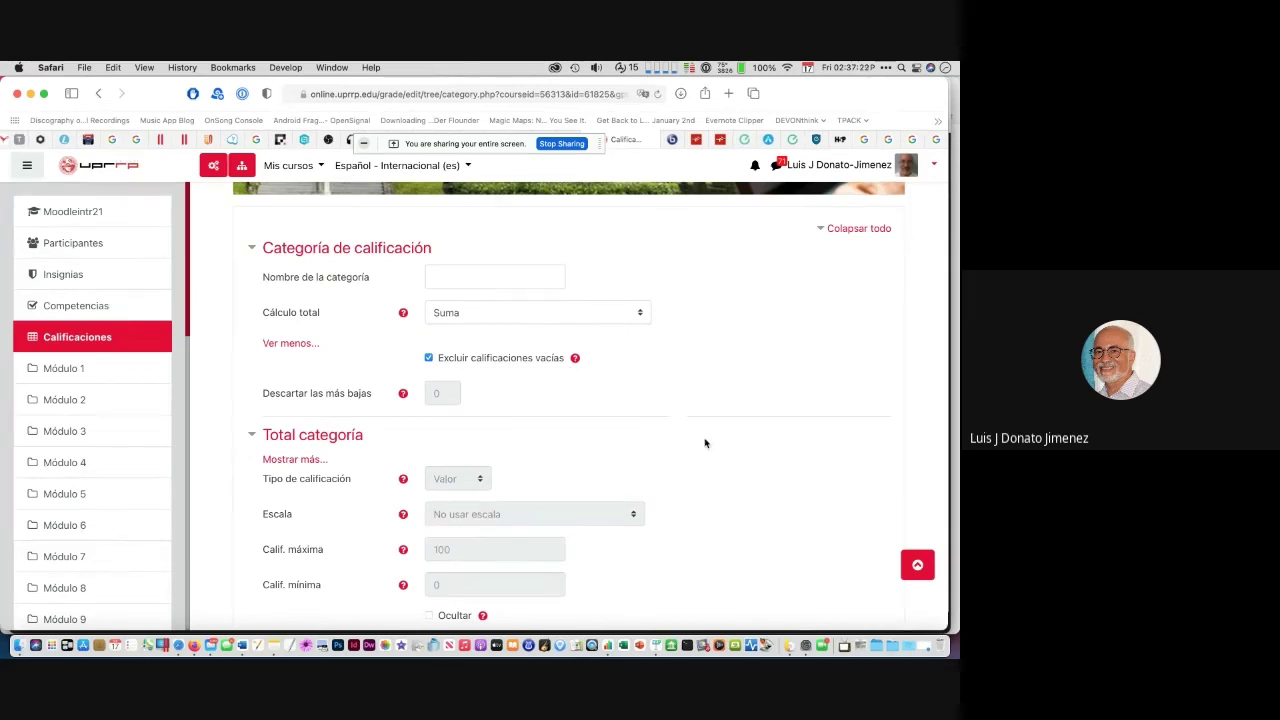
scroll(705, 443, "down", 3)
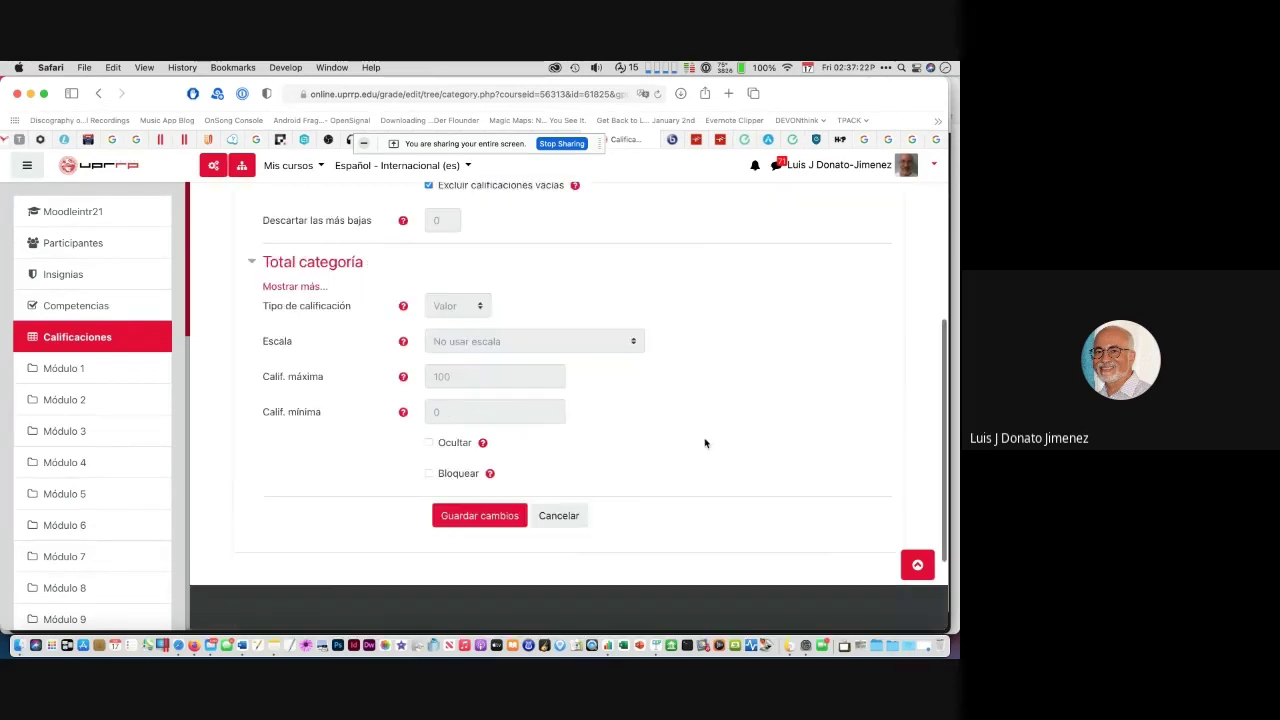
left_click(558, 516)
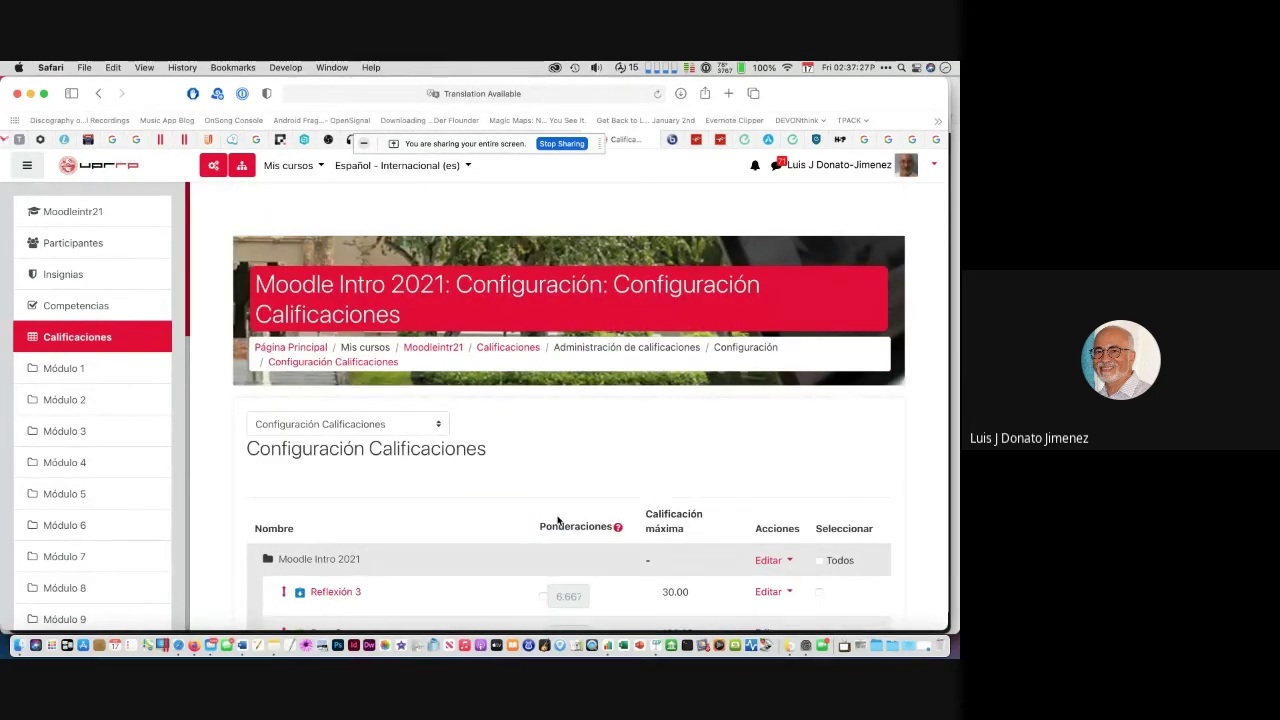
Step: Start a new grade category in the gradebook setup and name it "Examenes"
scroll(558, 520, "down", 4)
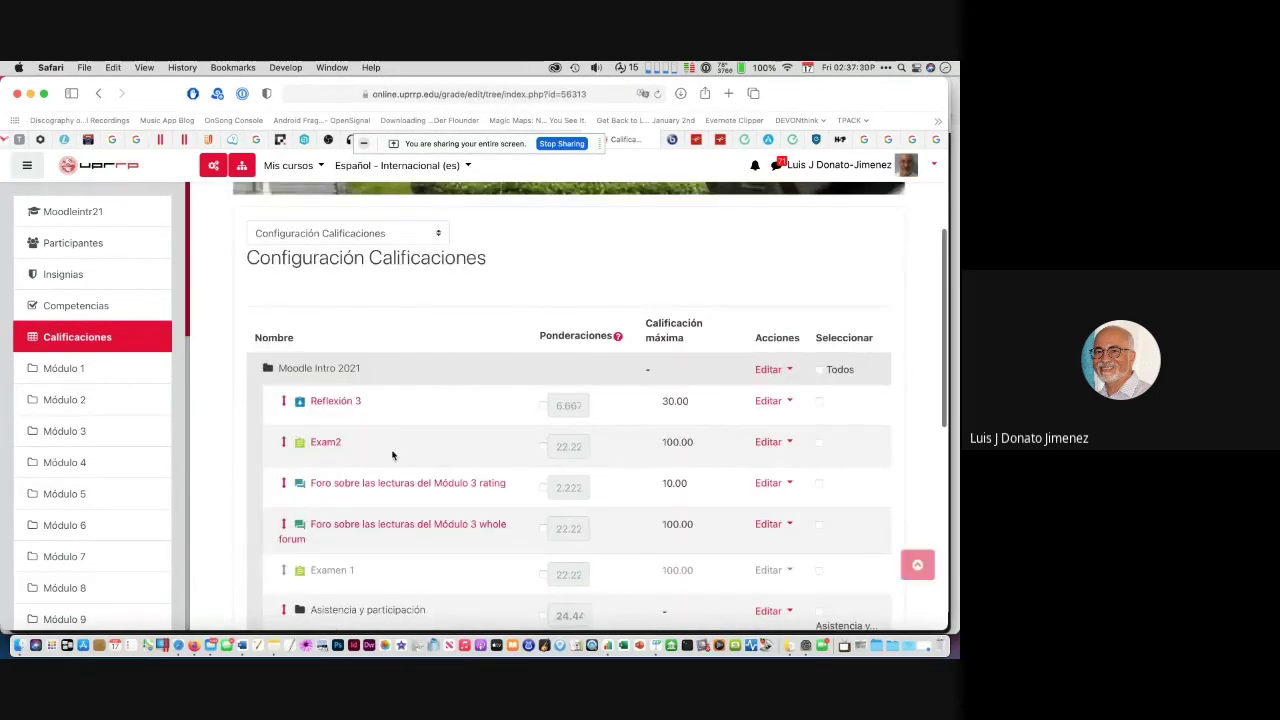
scroll(392, 455, "down", 6)
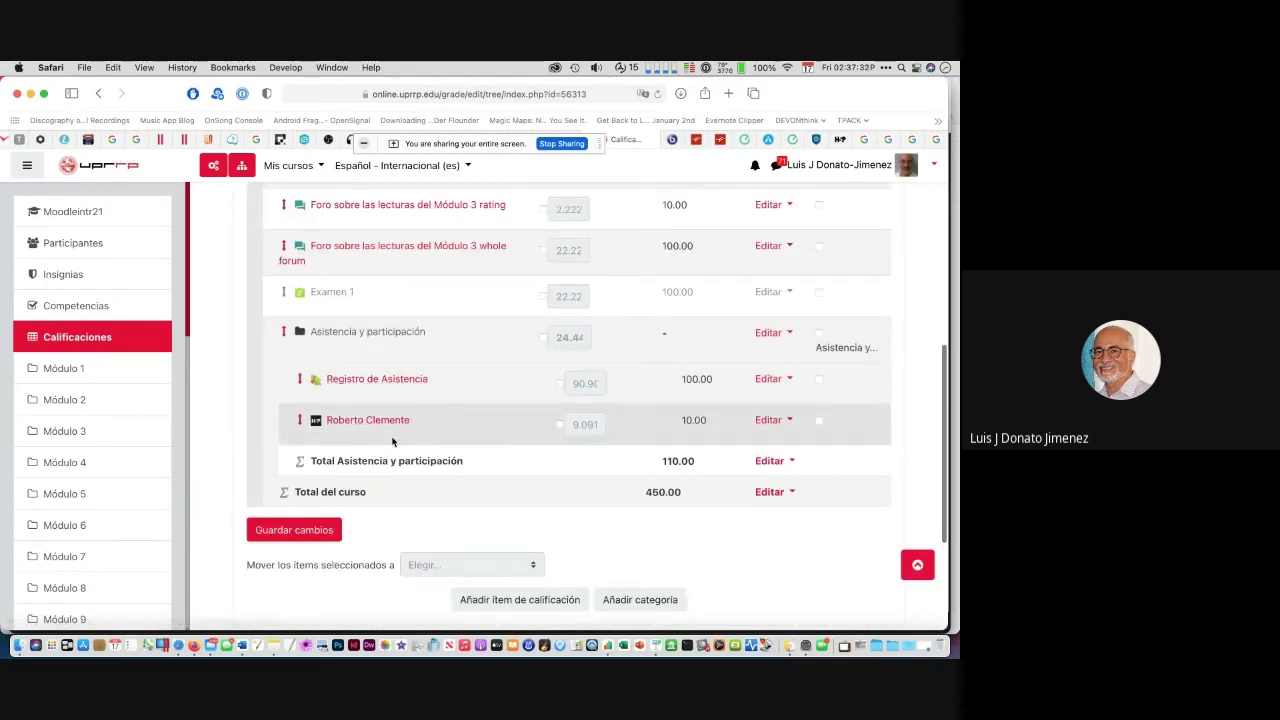
scroll(400, 432, "up", 1)
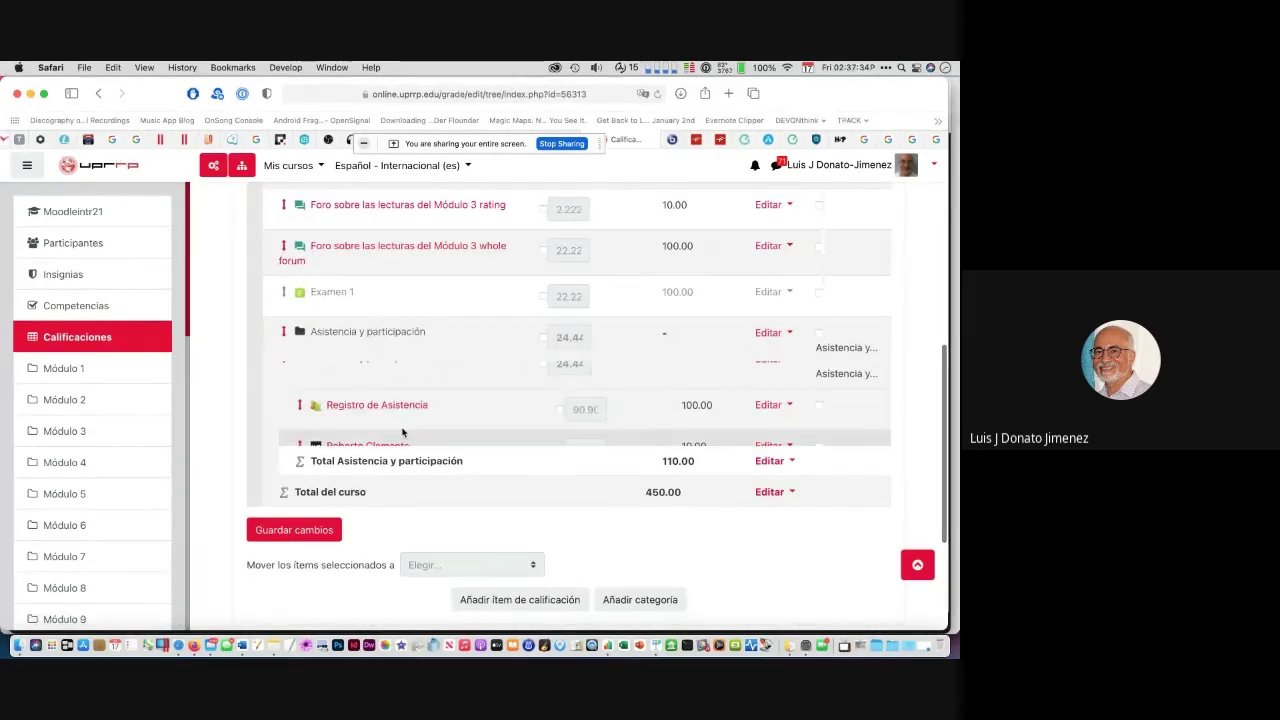
scroll(403, 432, "down", 1)
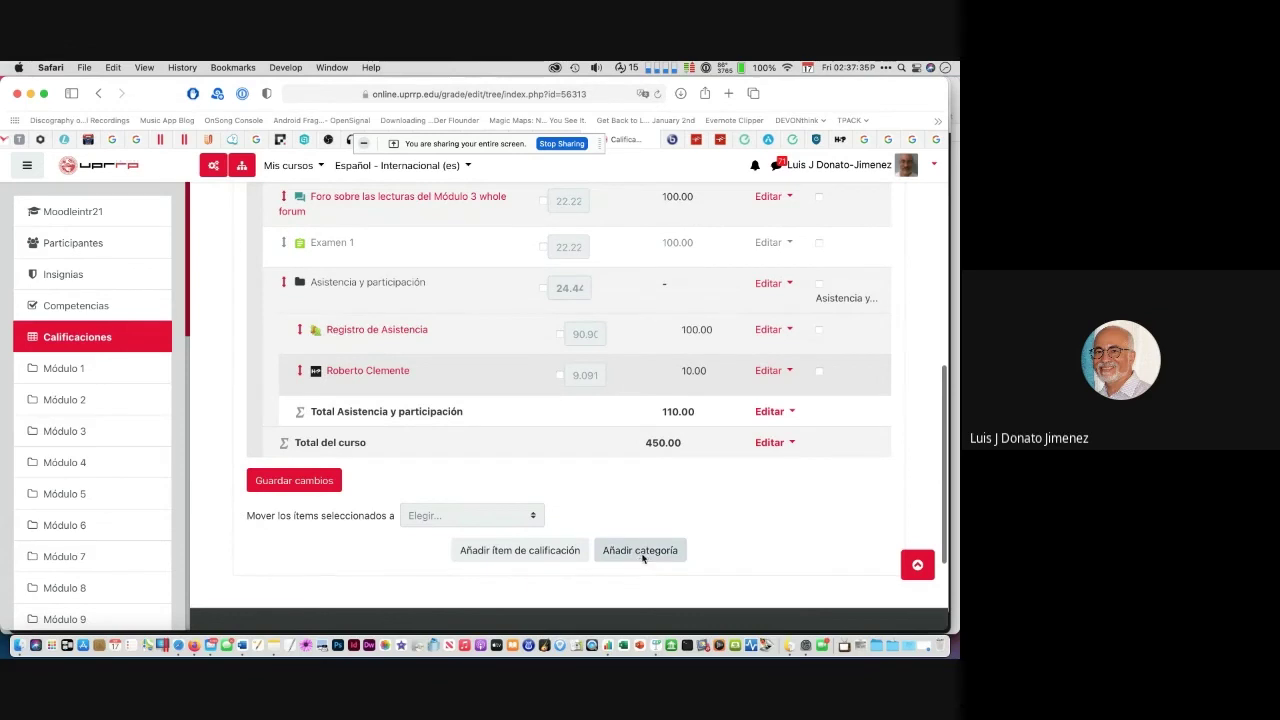
left_click(640, 551)
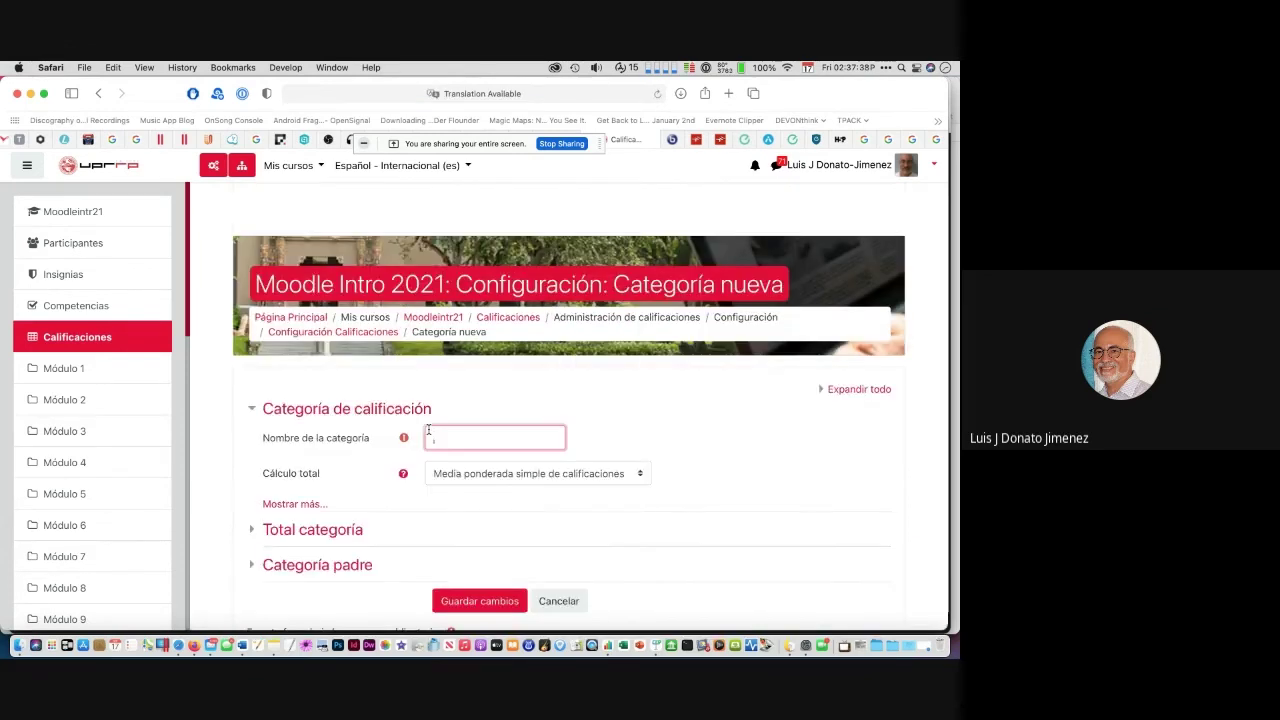
type("Exaenes")
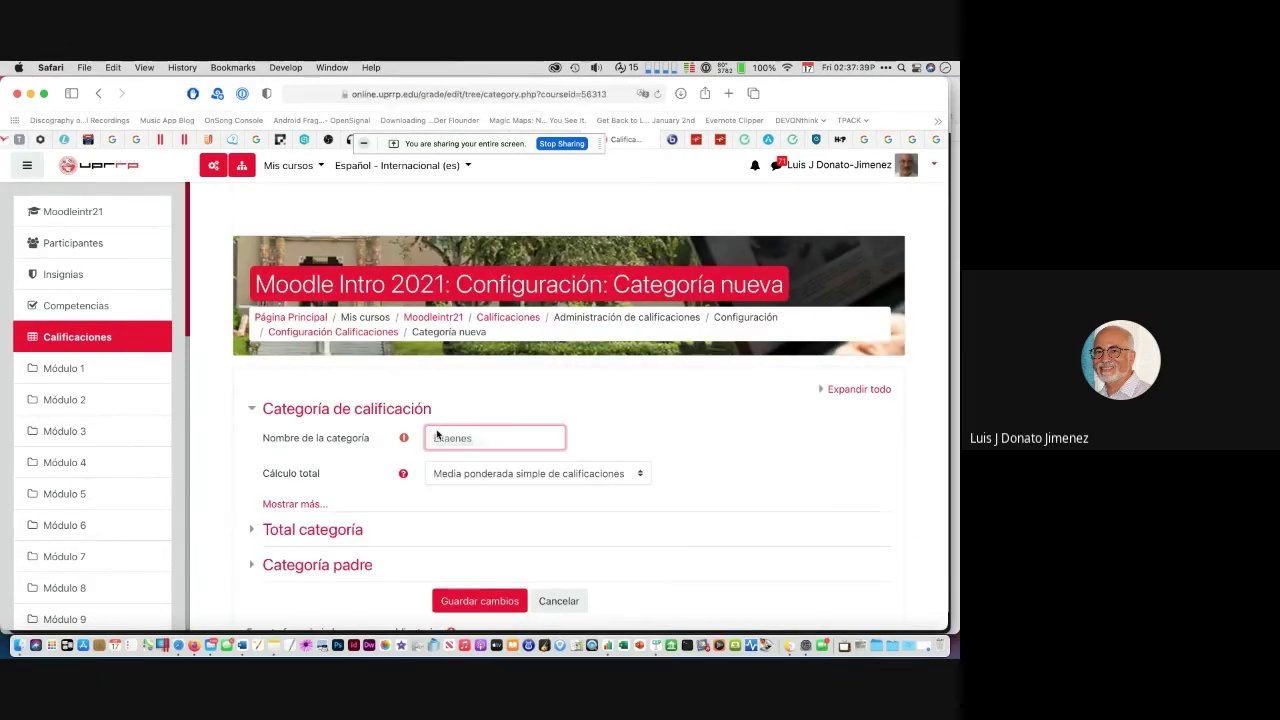
left_click(449, 438)
left_click(449, 452)
key("super+a")
type("Examenes")
right_click(457, 438)
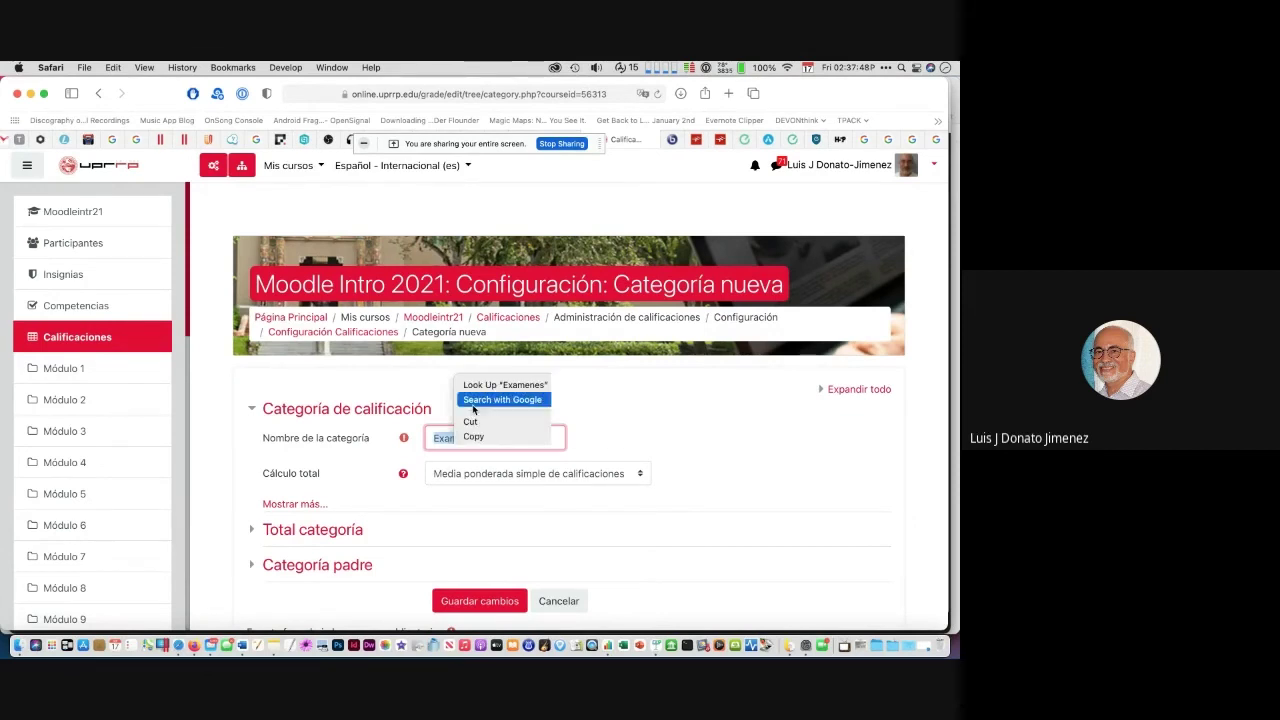
left_click(455, 438)
left_click(452, 438)
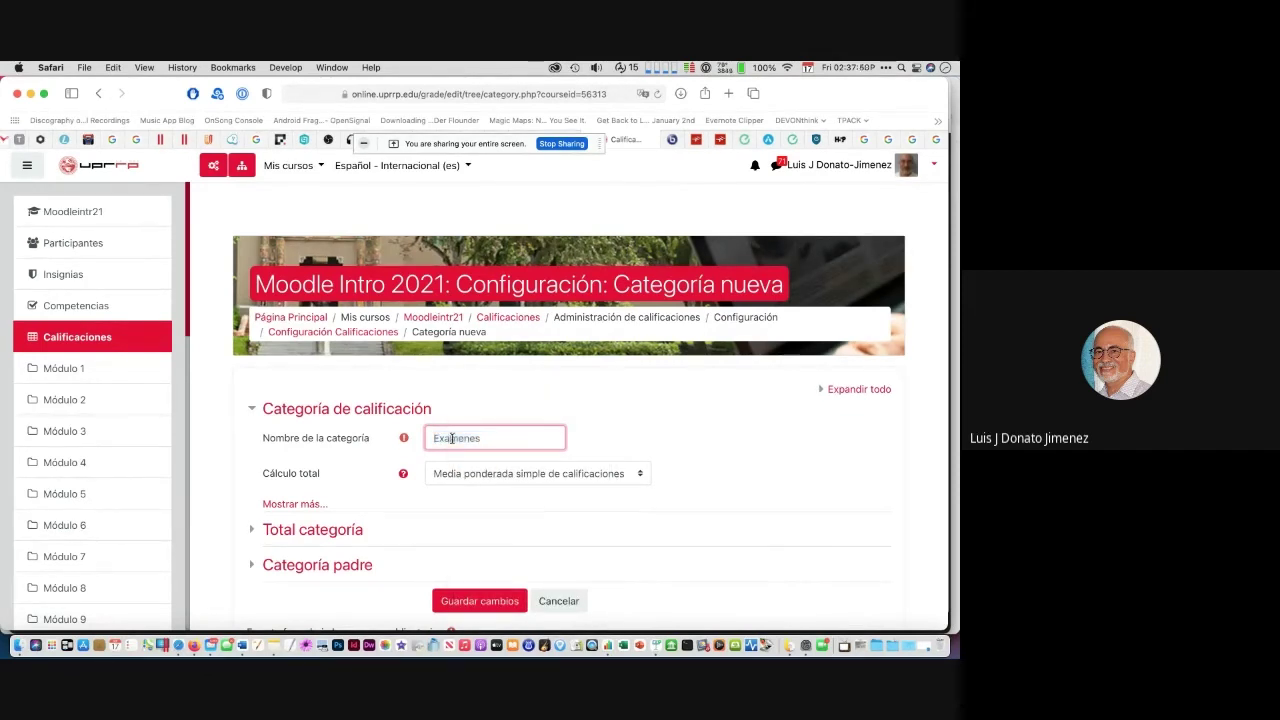
Step: Set the Examenes category's Cálculo total to Suma and save the category
left_click(638, 478)
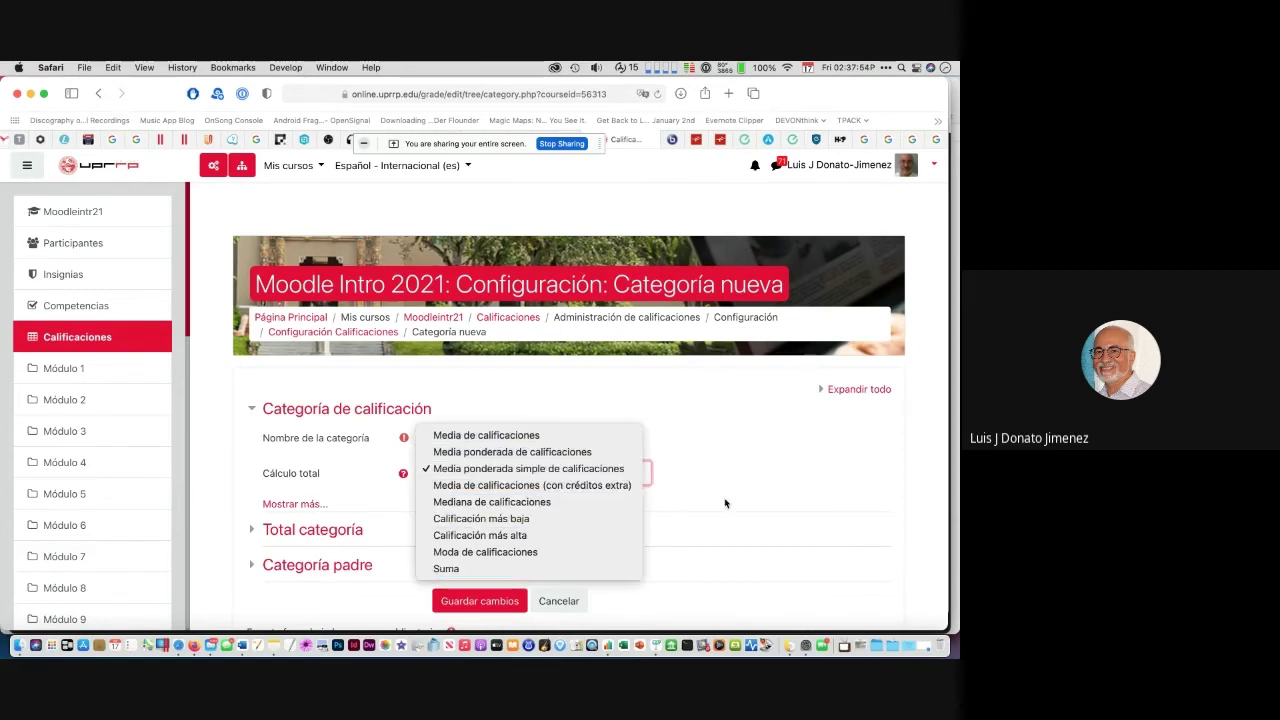
left_click(579, 568)
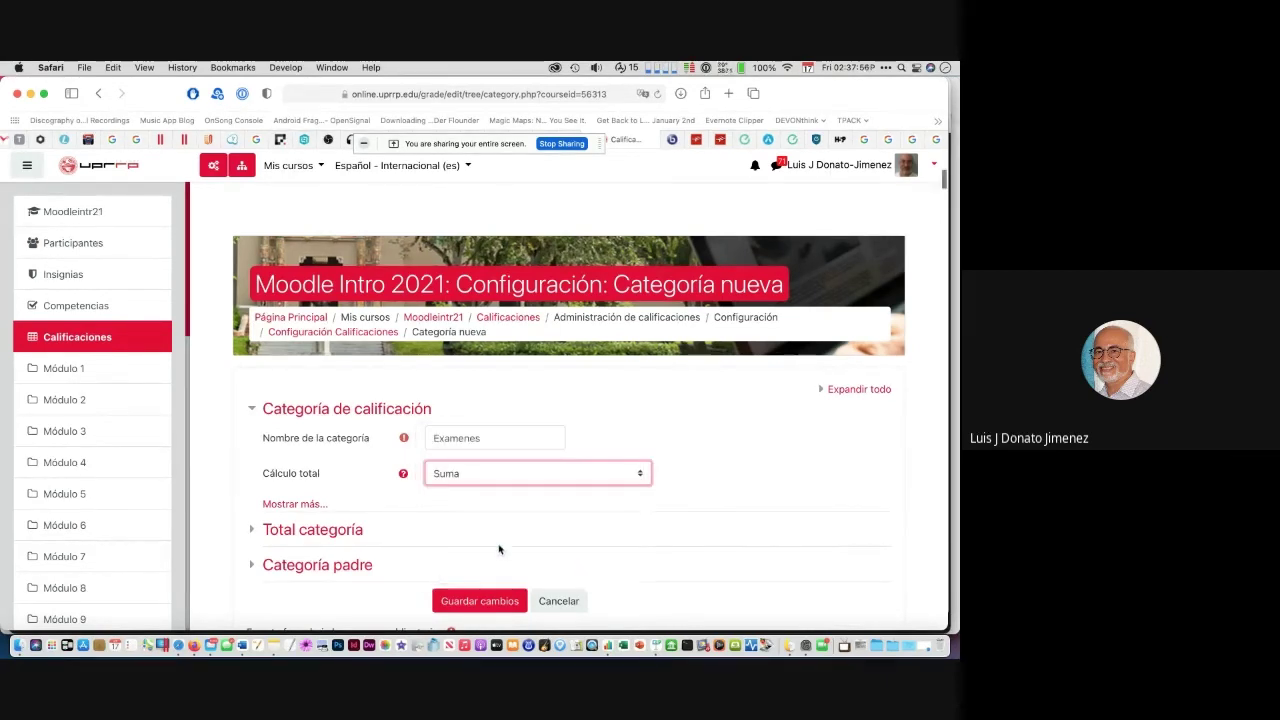
scroll(497, 520, "down", 3)
left_click(472, 444)
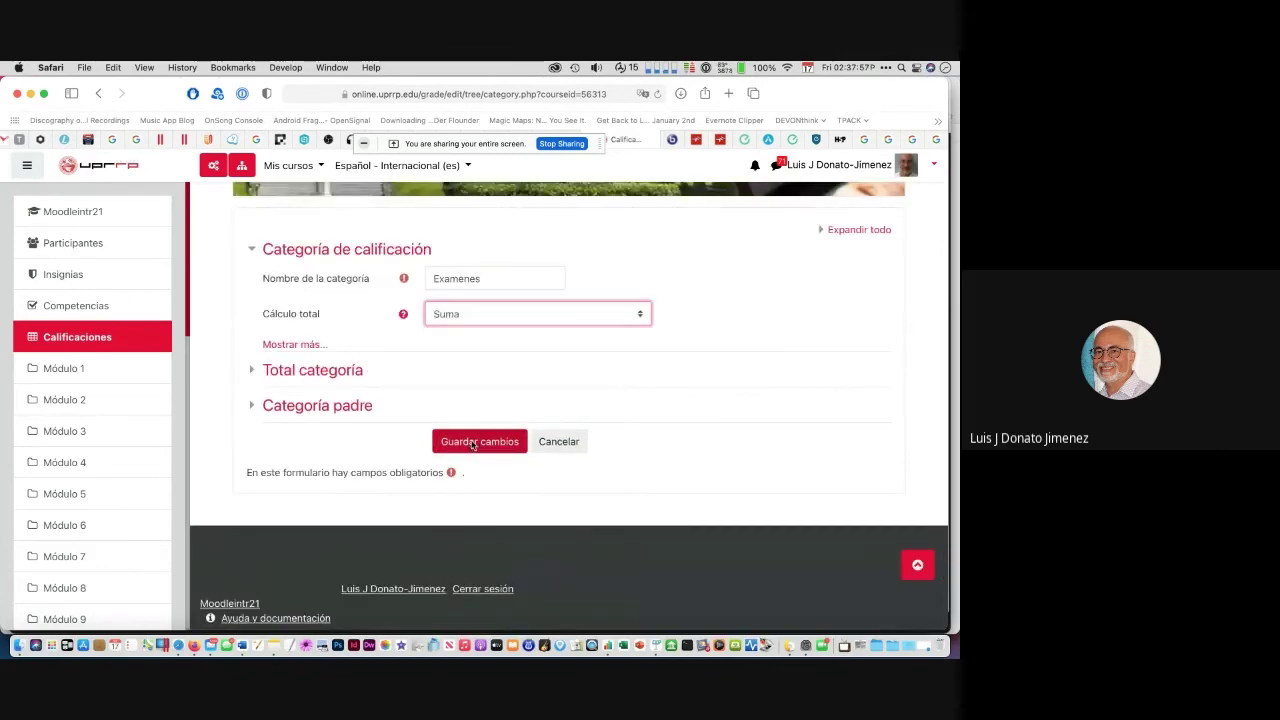
Step: Move the grade items Exam2 and Examen 1 into the Examenes category and review the regrouped items
scroll(515, 489, "down", 5)
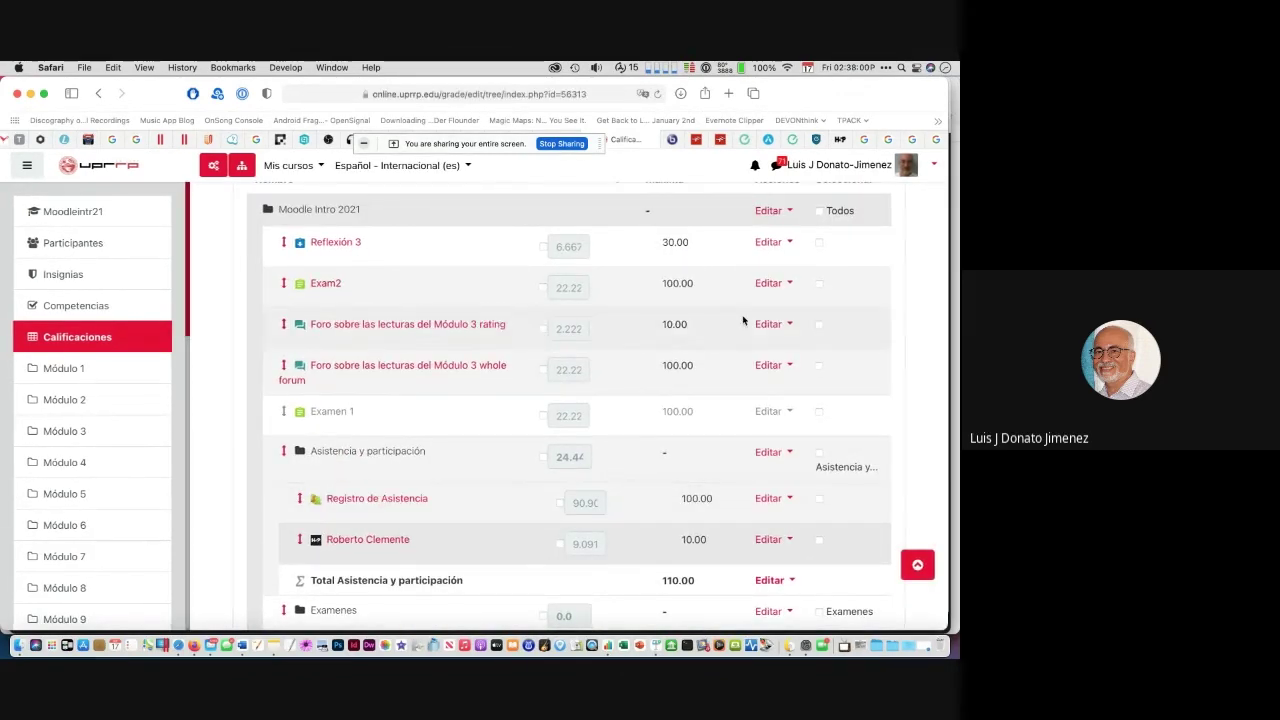
left_click(819, 284)
scroll(762, 450, "down", 2)
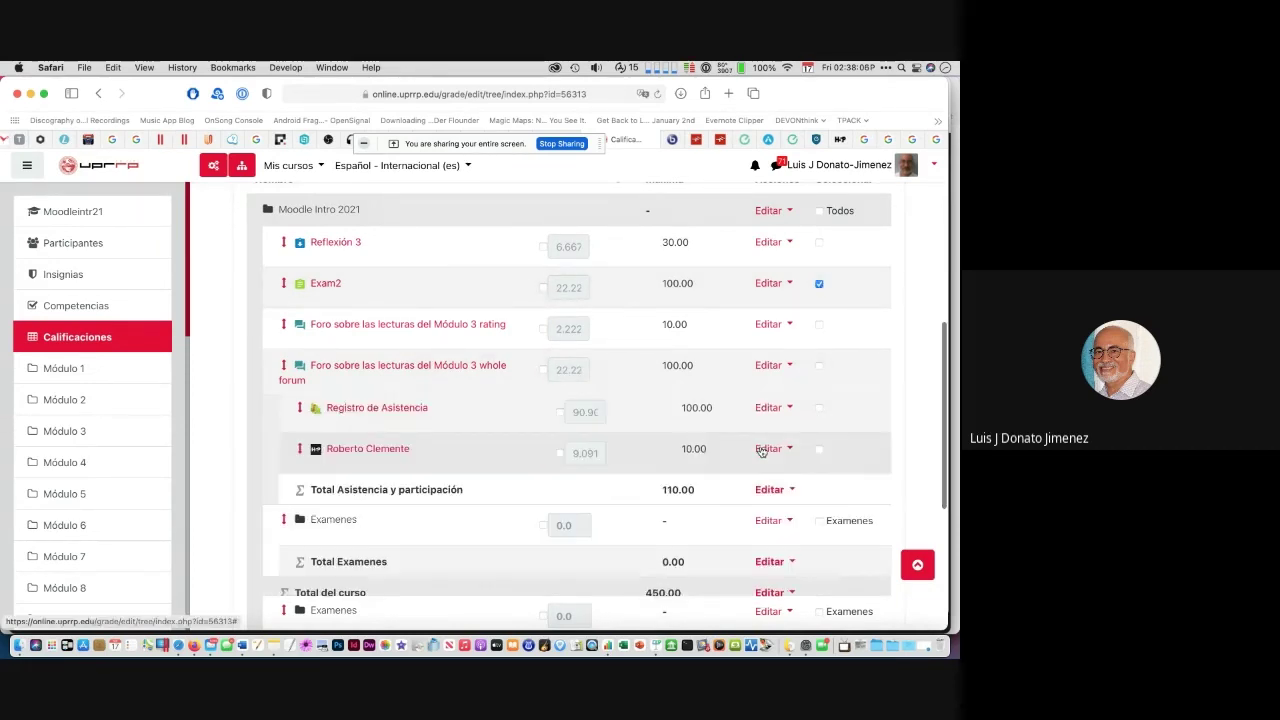
scroll(762, 450, "down", 4)
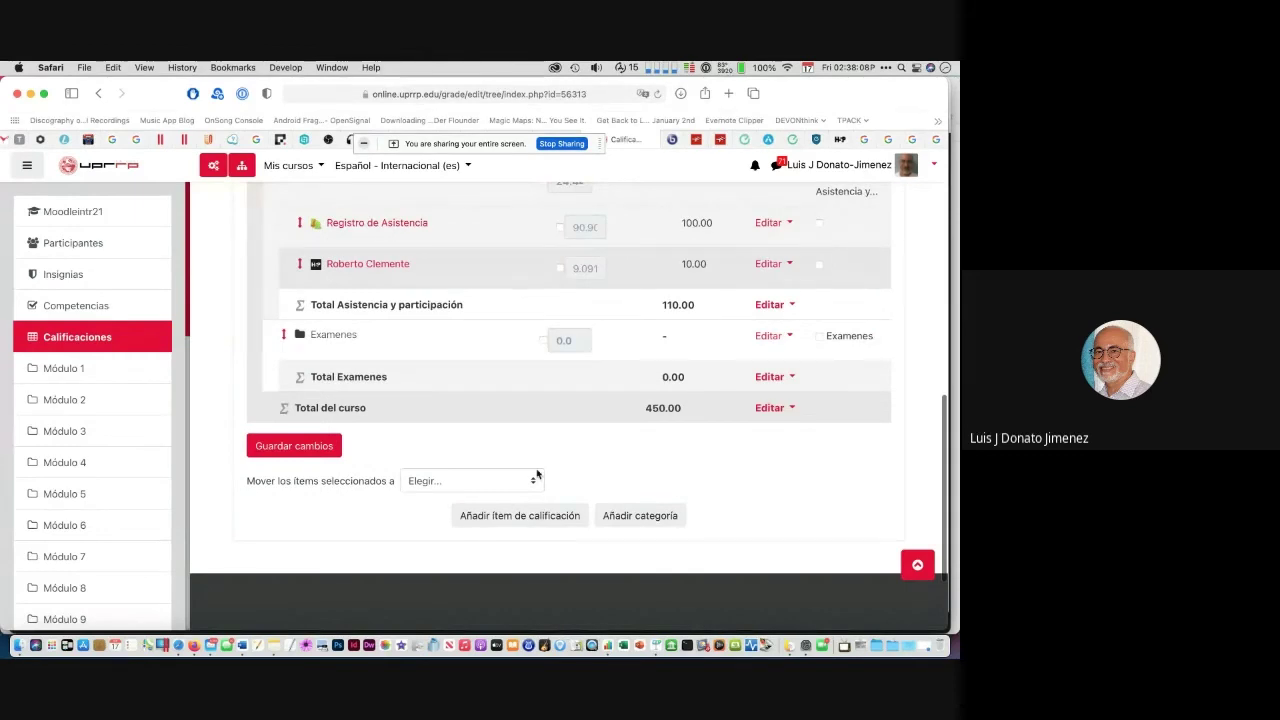
left_click(535, 478)
left_click(491, 529)
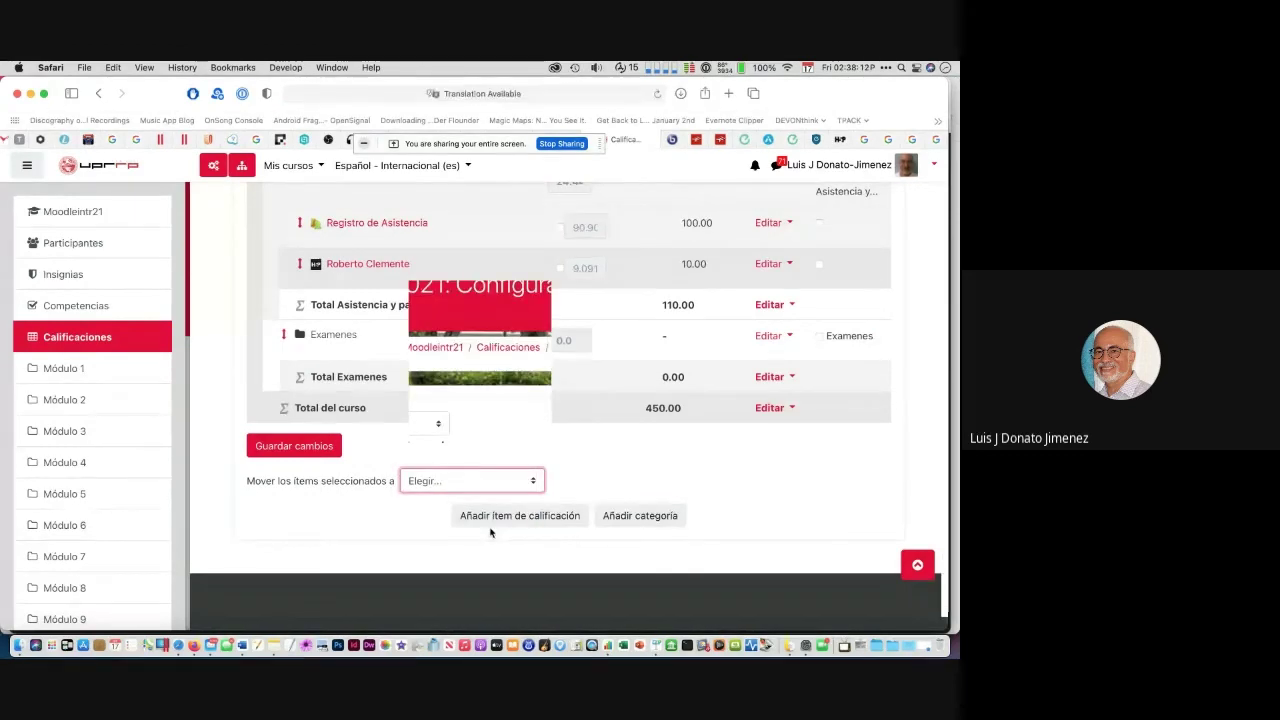
scroll(491, 531, "down", 8)
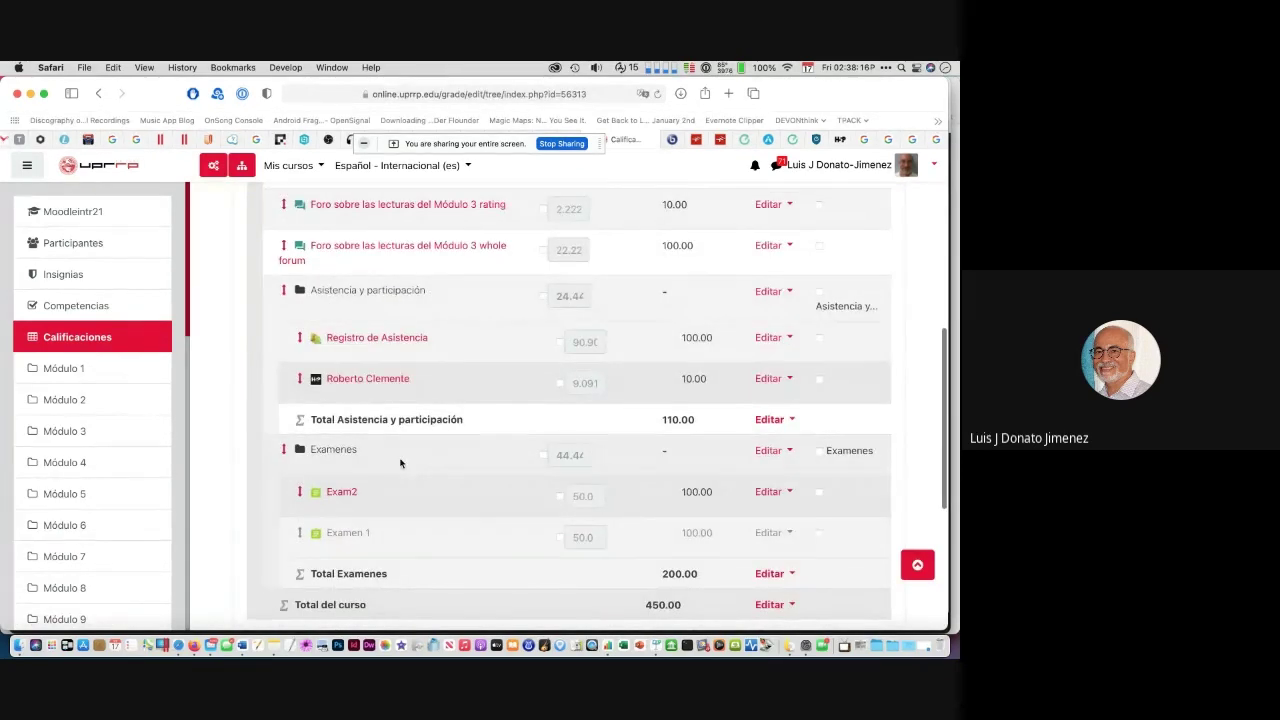
scroll(380, 262, "up", 2)
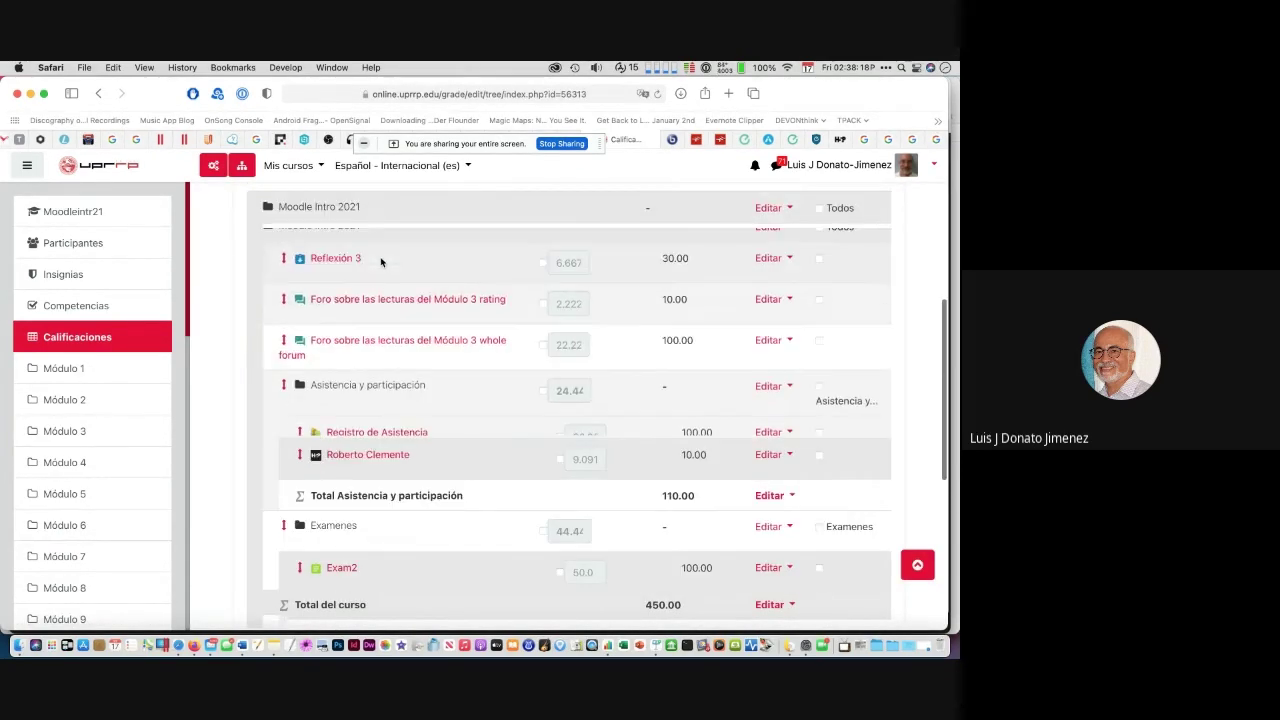
scroll(380, 260, "down", 1)
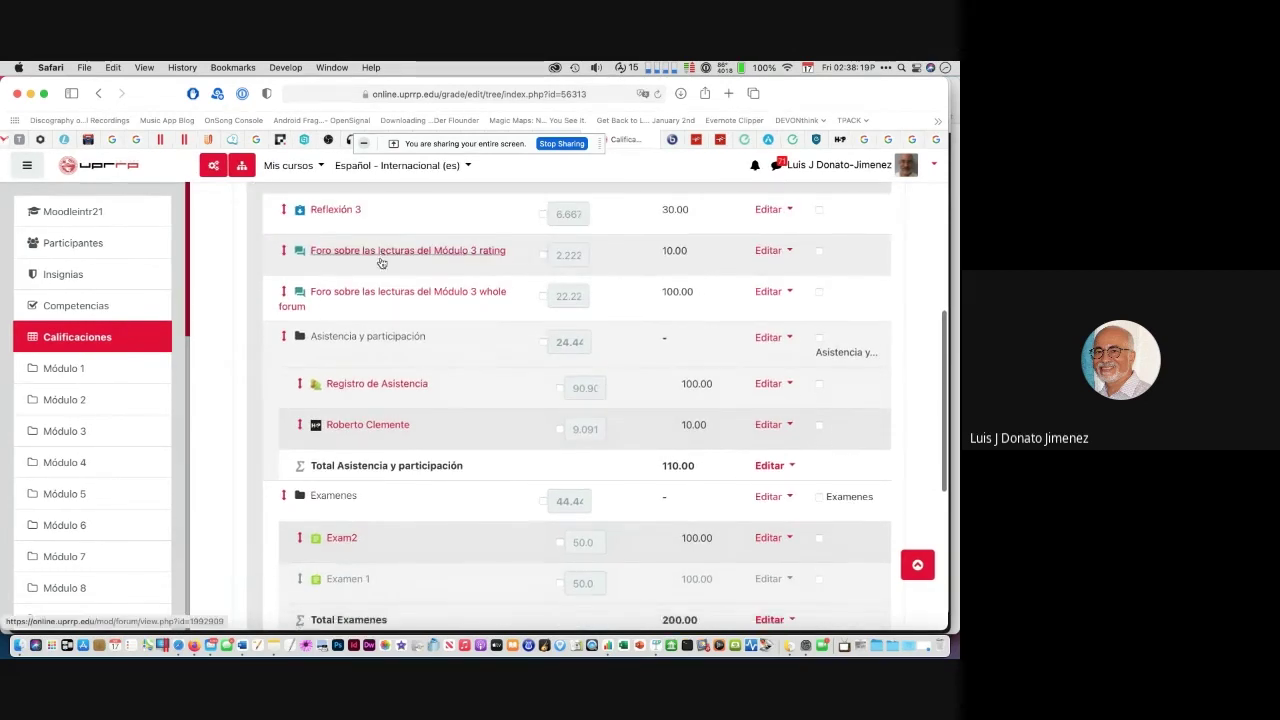
scroll(380, 260, "up", 2)
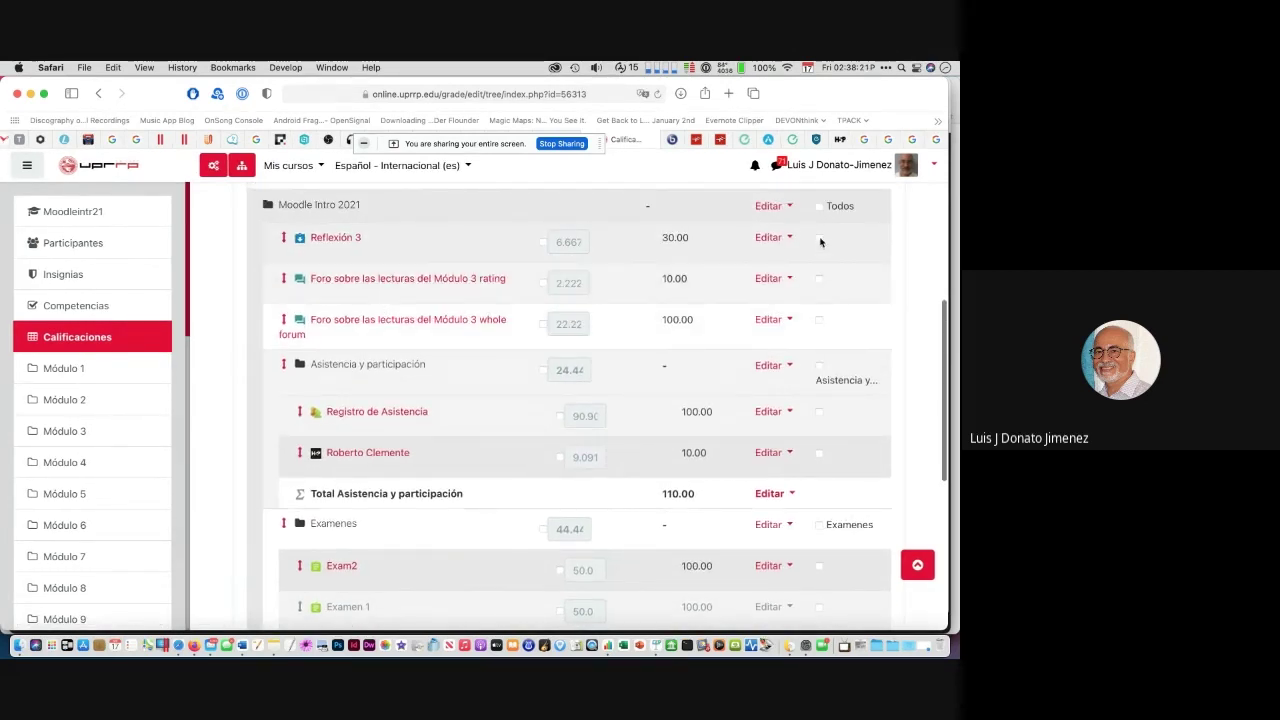
Step: Move the grade item Reflexión 3 into the Asistencia y participación category
scroll(400, 430, "down", 5)
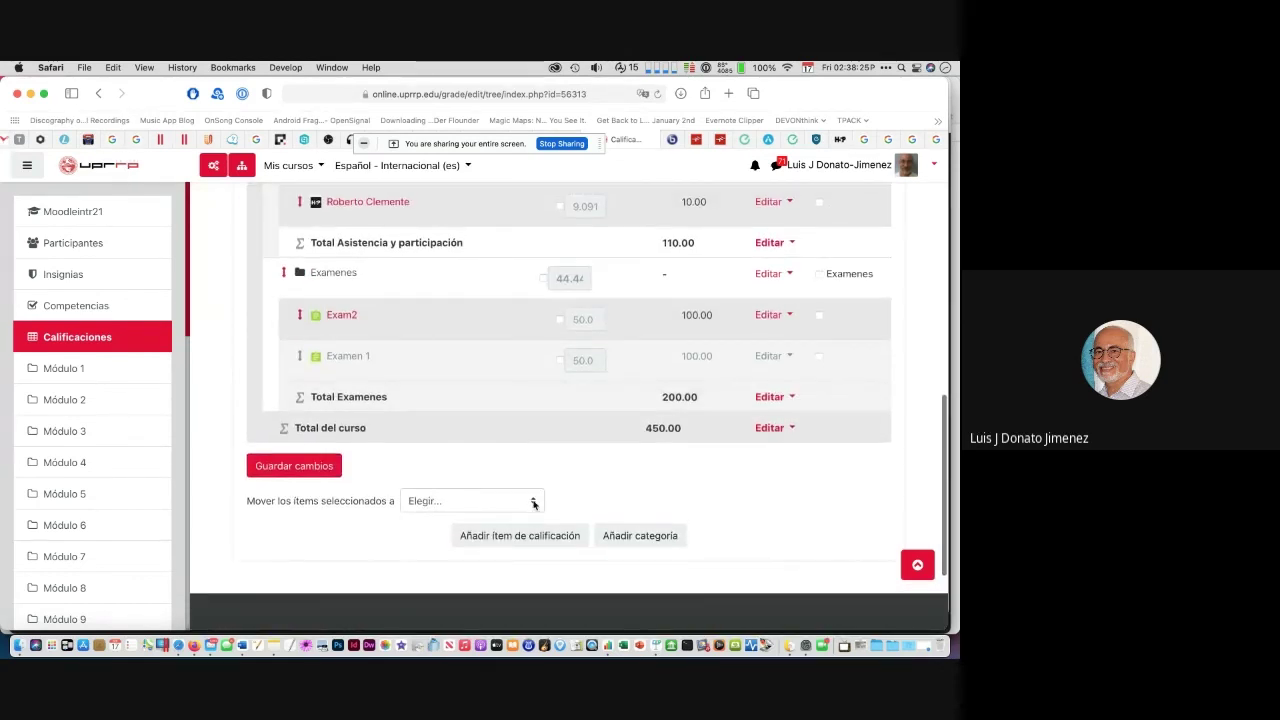
left_click(533, 503)
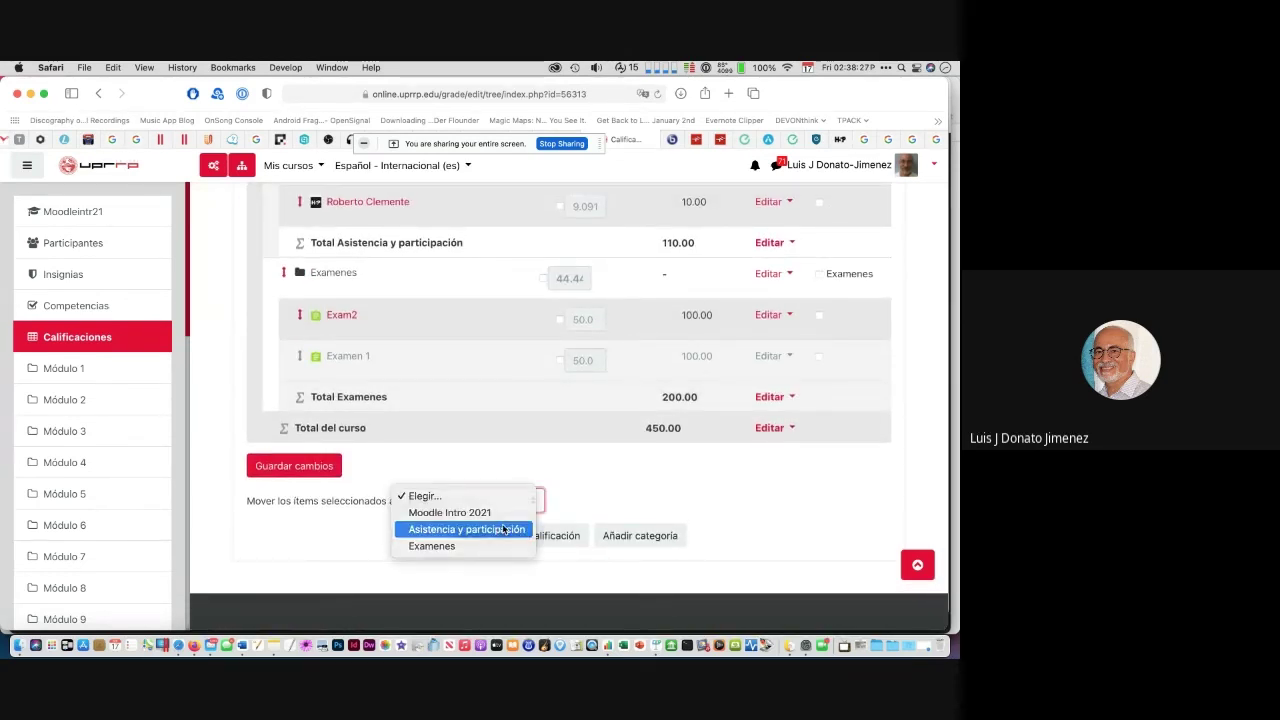
left_click(503, 527)
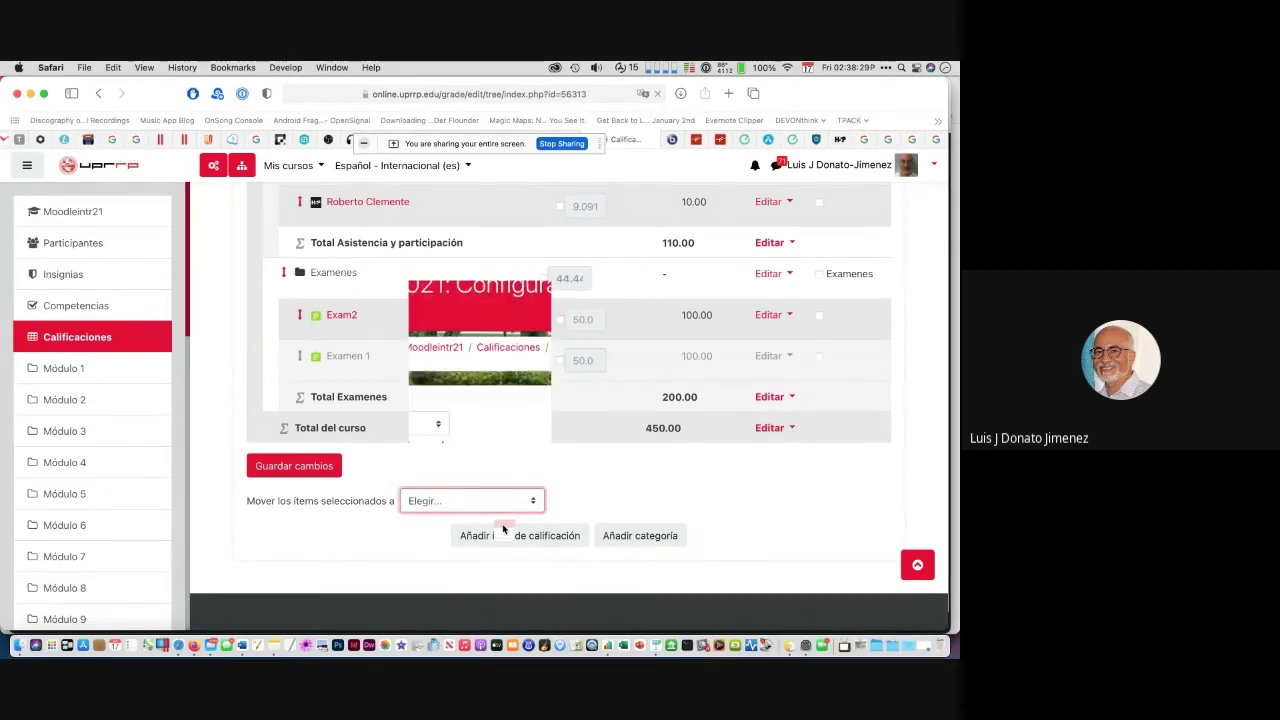
Step: Add a new grade category named "Foros" with its Cálculo total set to Suma, and save it
scroll(503, 528, "down", 5)
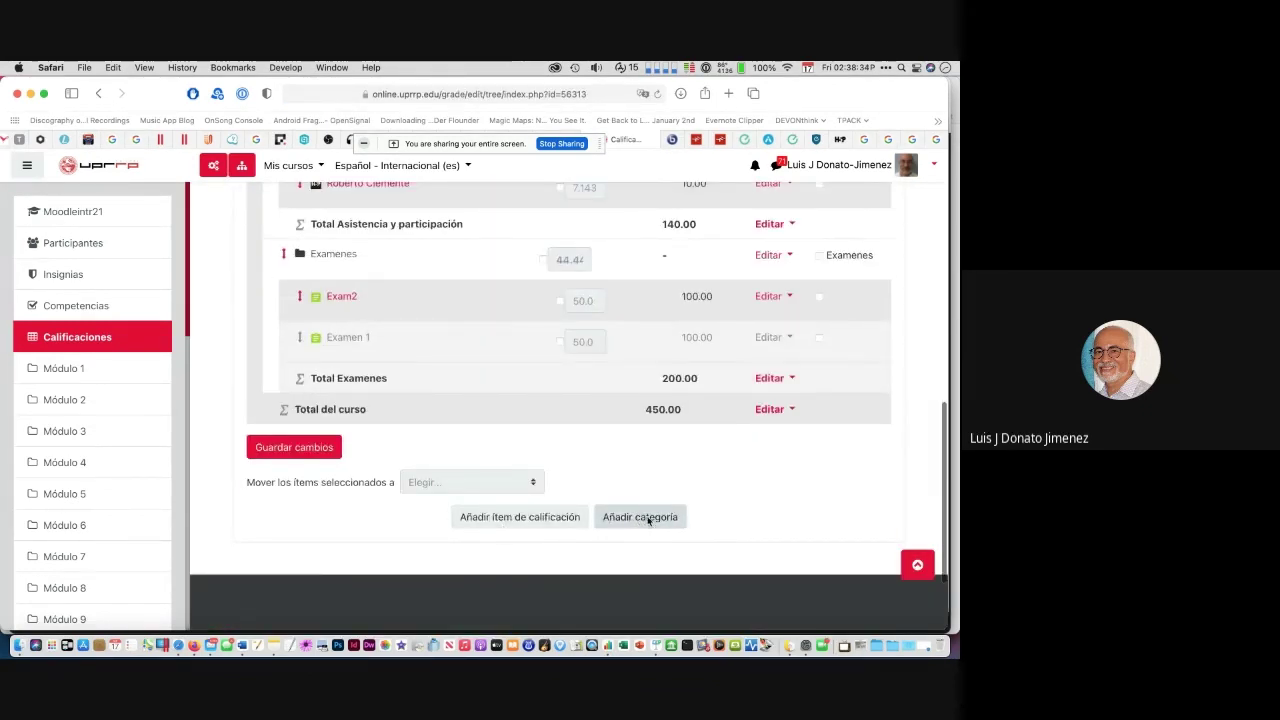
left_click(647, 520)
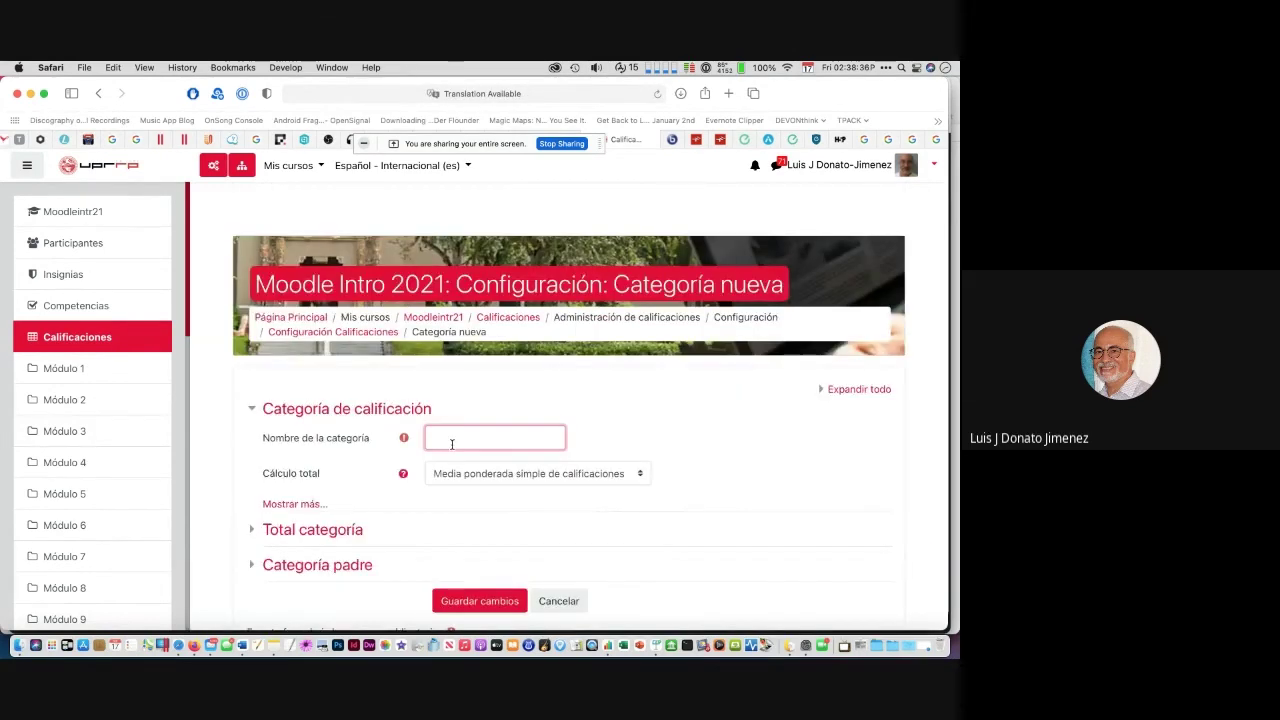
type("Foros")
left_click_drag(499, 474, 502, 478)
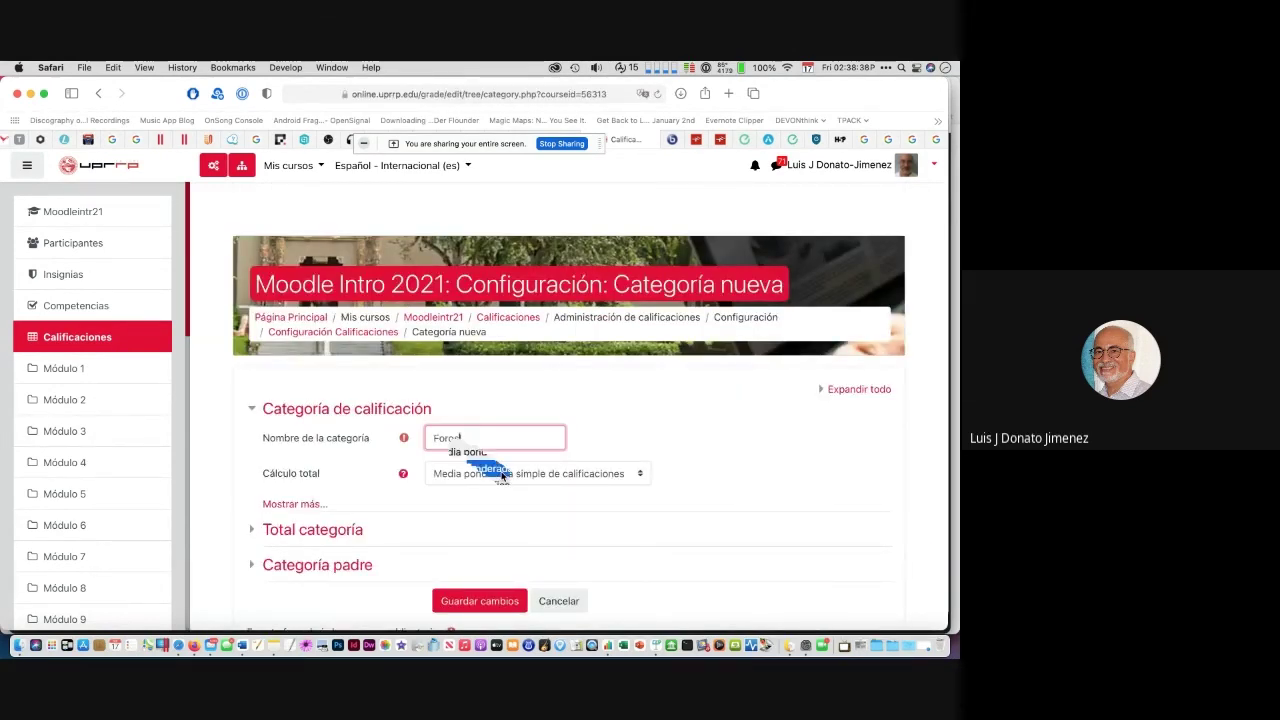
left_click(498, 568)
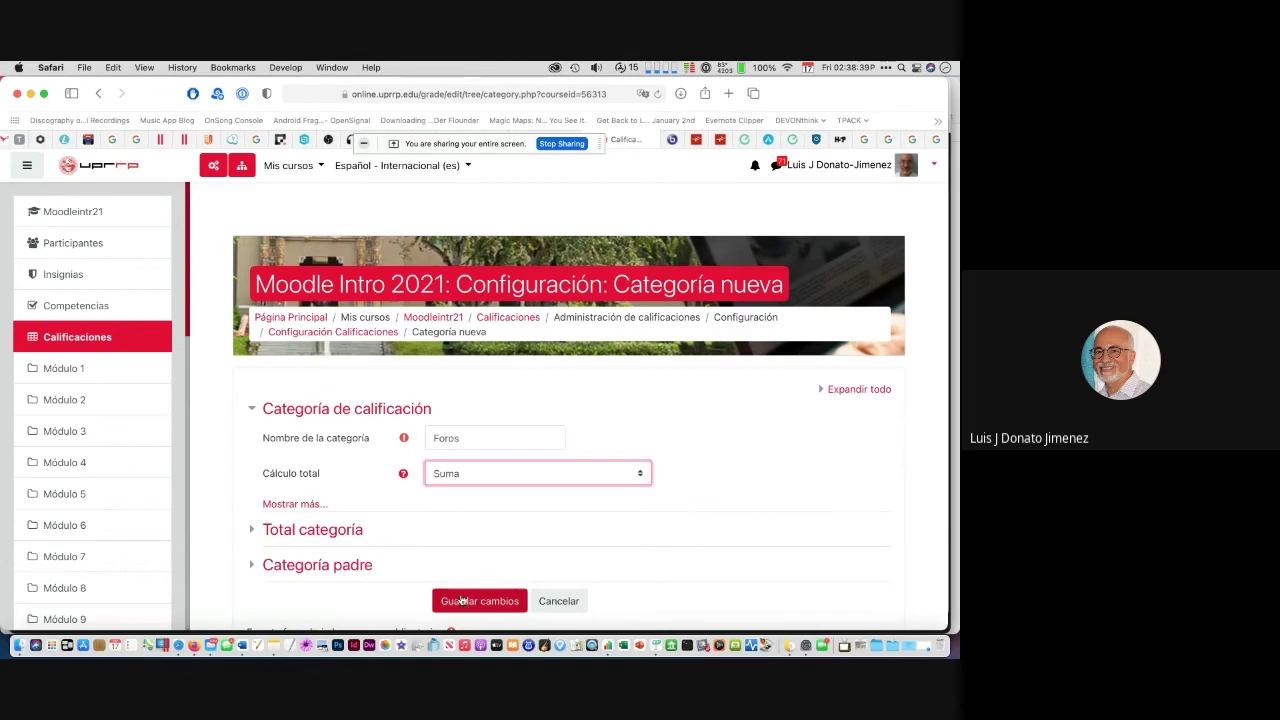
left_click(461, 599)
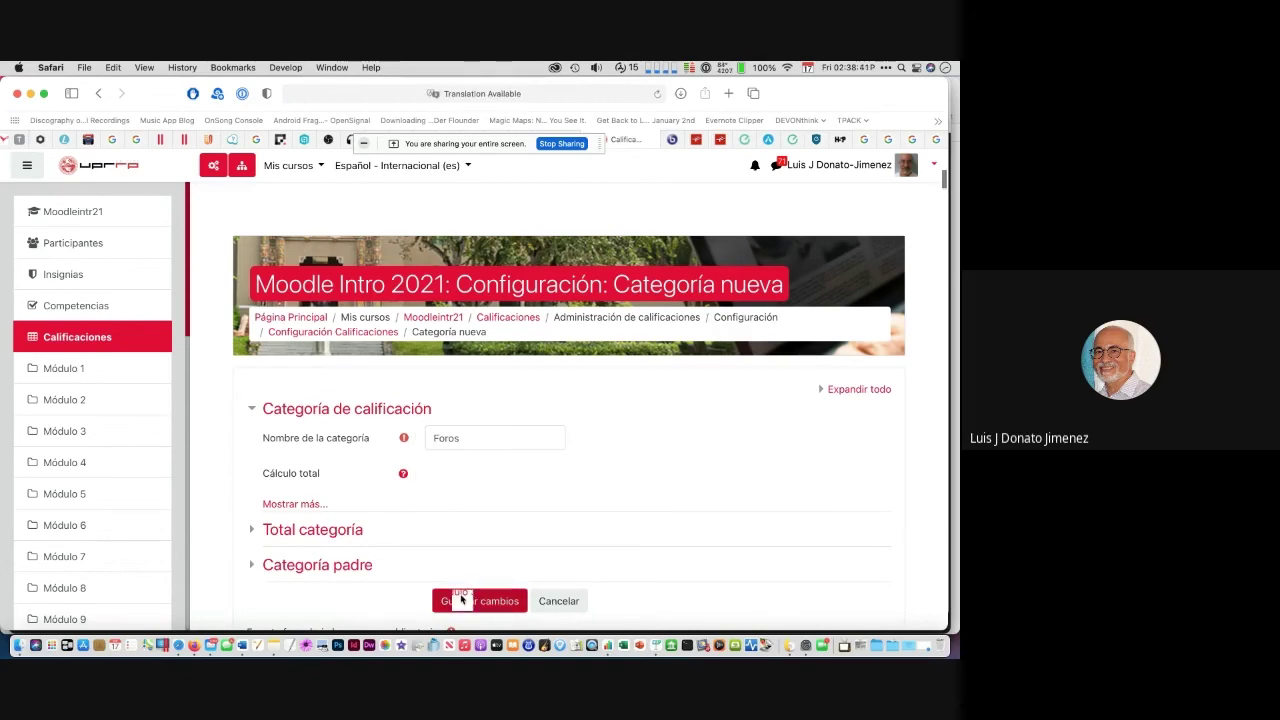
Step: Move the two grade items Foro sobre las lecturas del Módulo 3 rating and whole forum into the Foros category
scroll(461, 599, "down", 1)
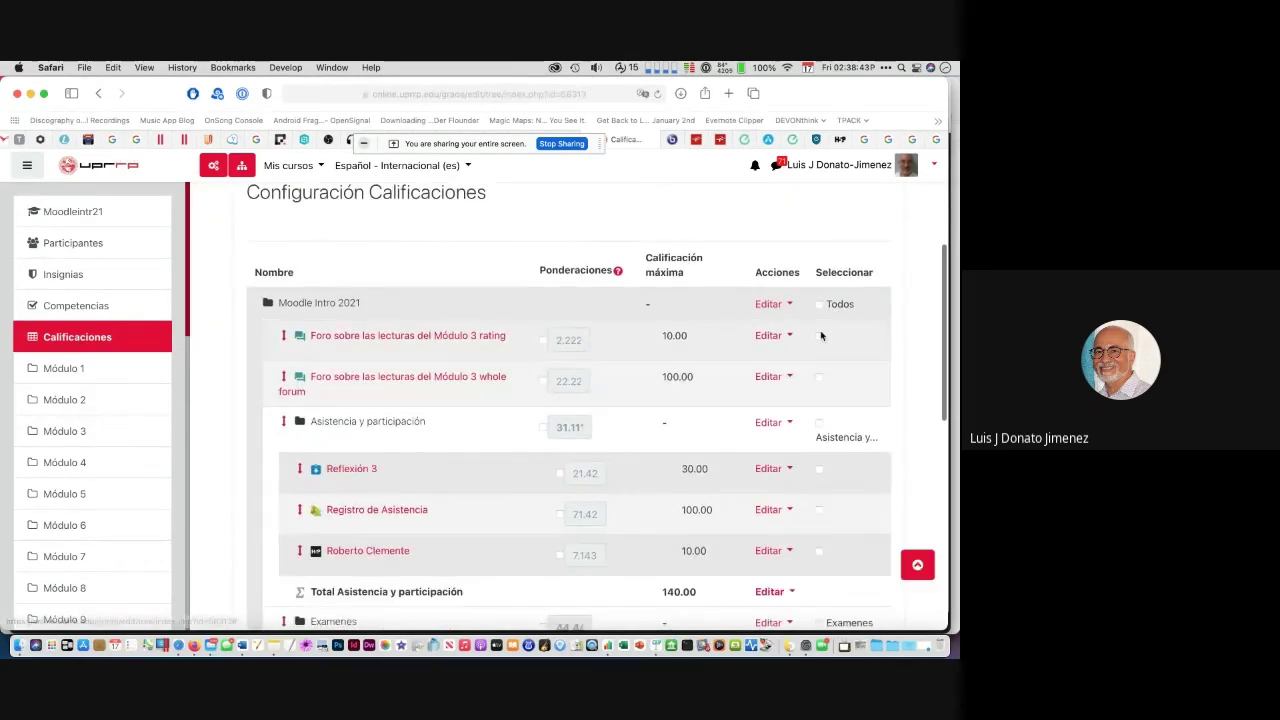
left_click(819, 337)
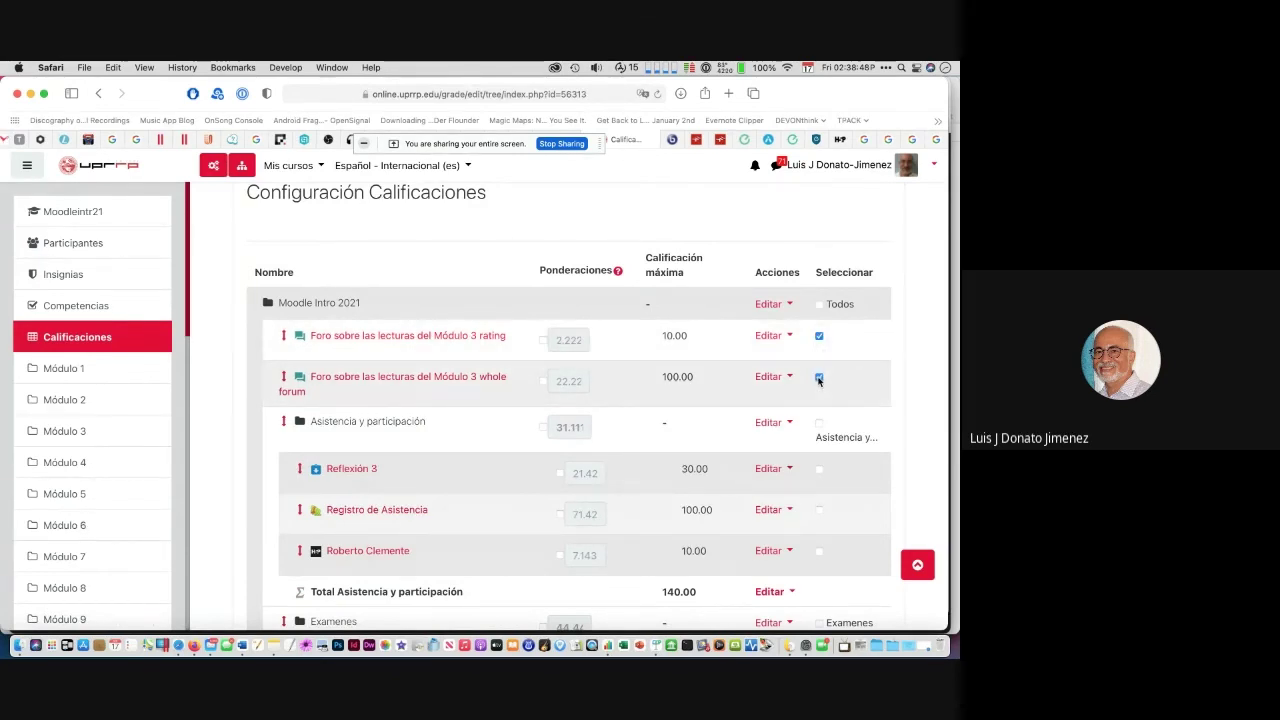
scroll(697, 574, "down", 7)
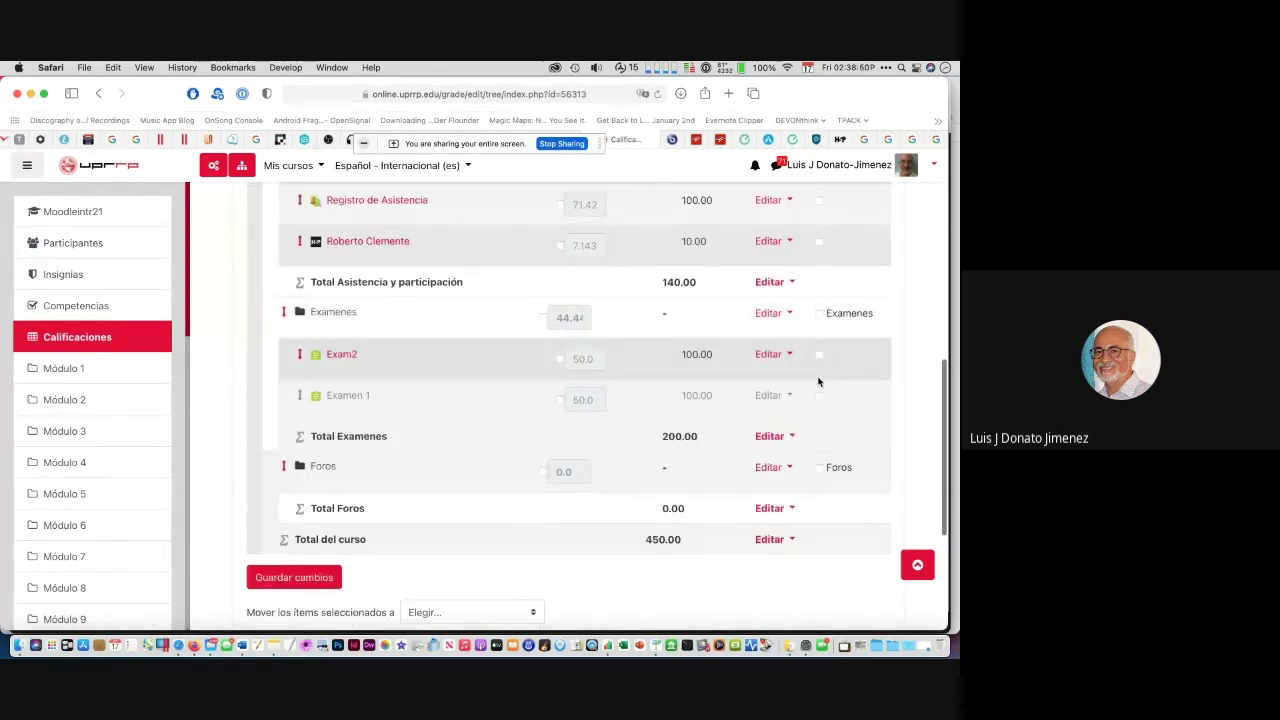
scroll(697, 574, "down", 3)
left_click(531, 505)
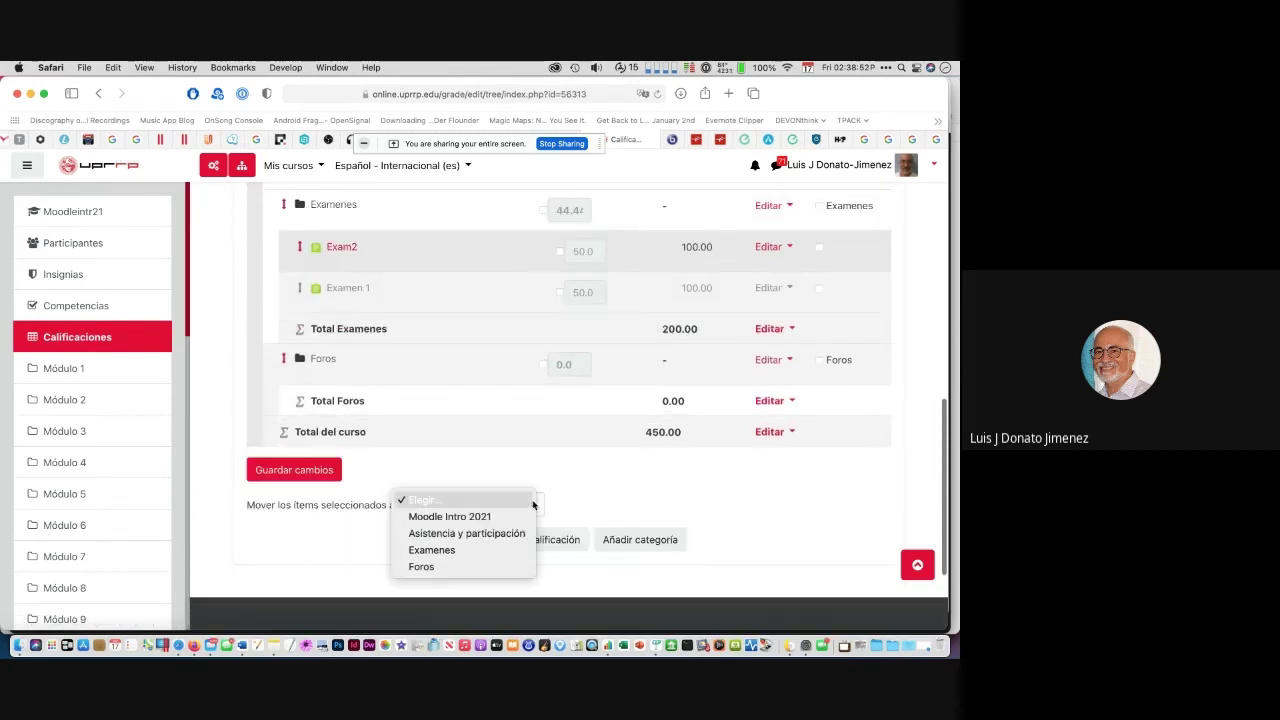
left_click(481, 566)
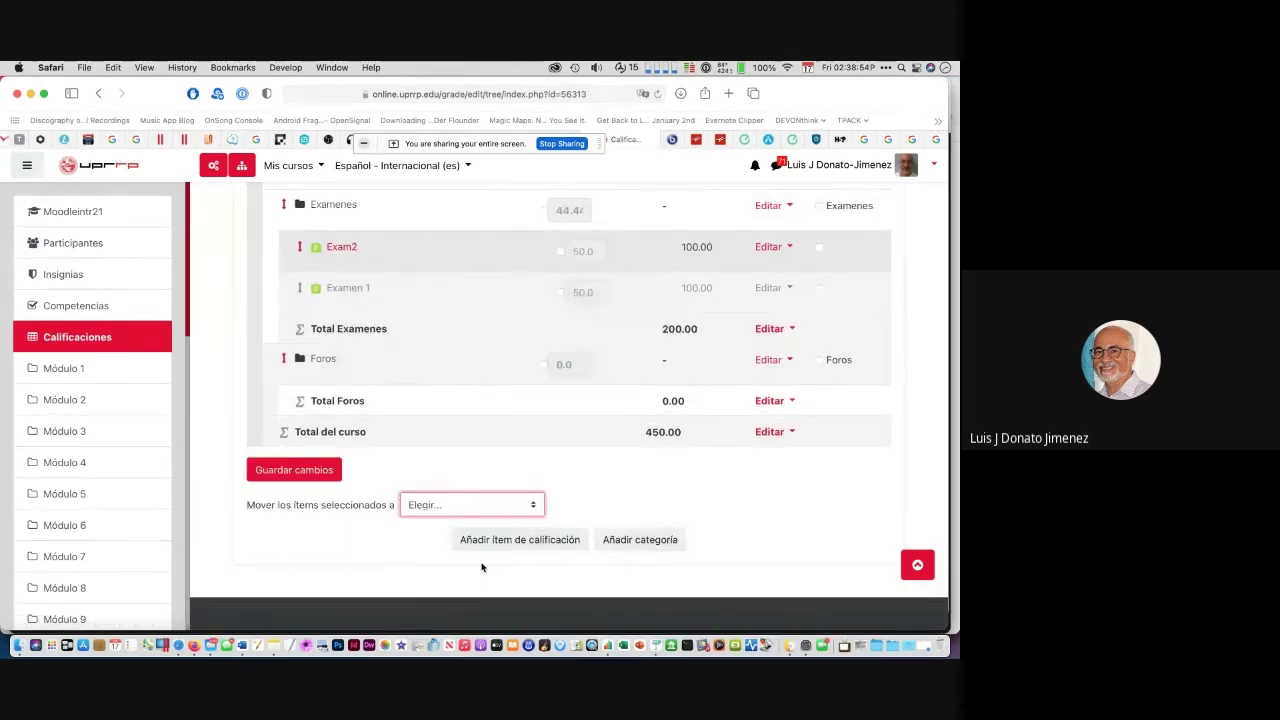
Step: Examine how the items, weights and maximum grades are grouped under Asistencia y participación, Examenes and Foros
scroll(481, 566, "down", 4)
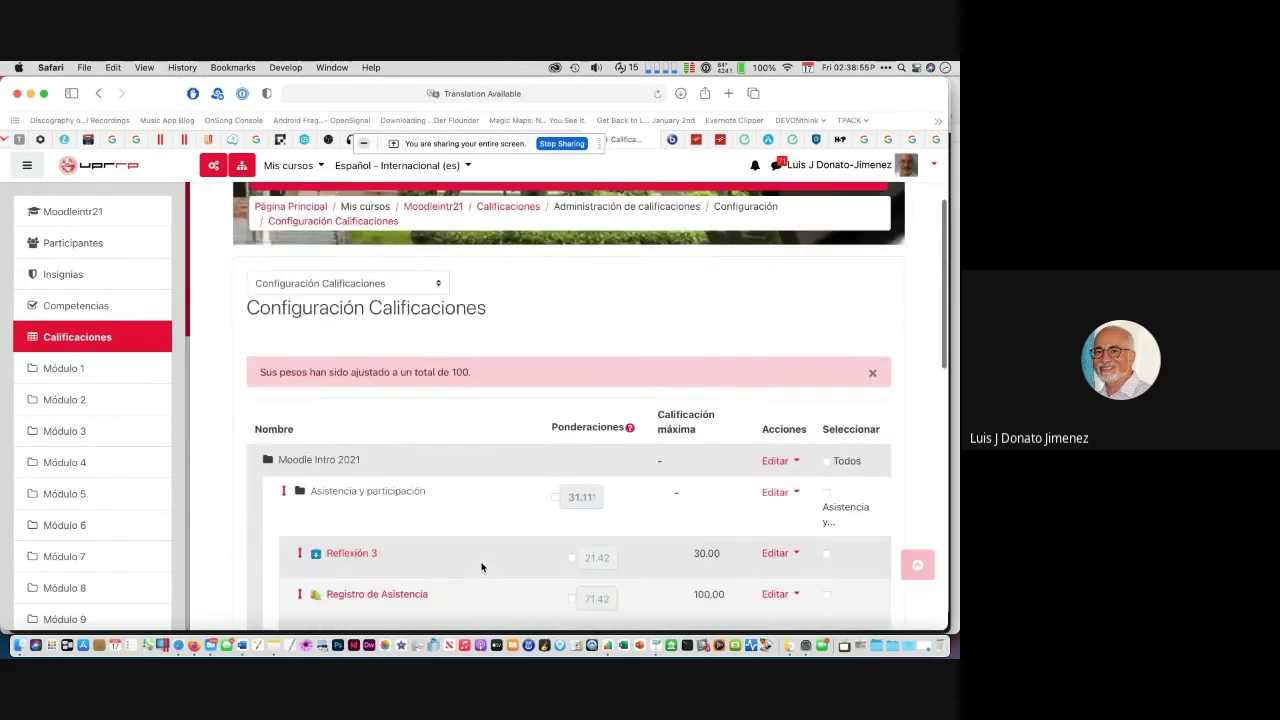
scroll(481, 567, "down", 1)
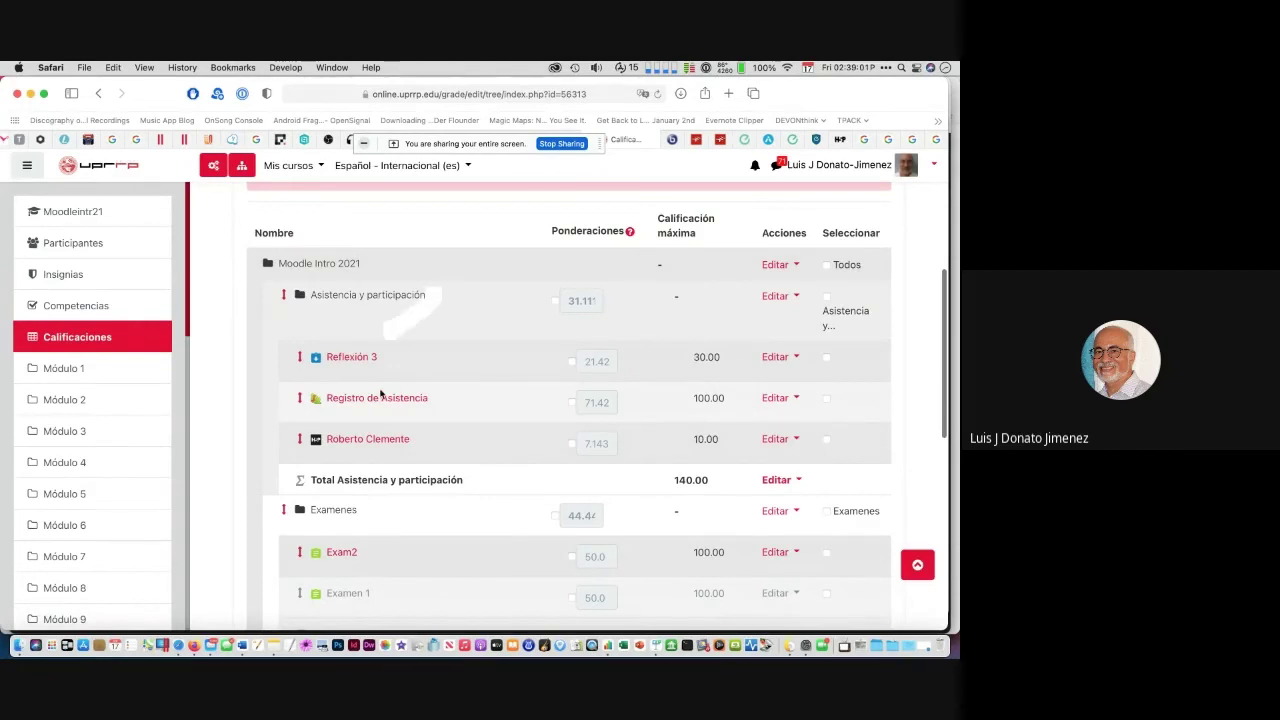
scroll(377, 420, "down", 4)
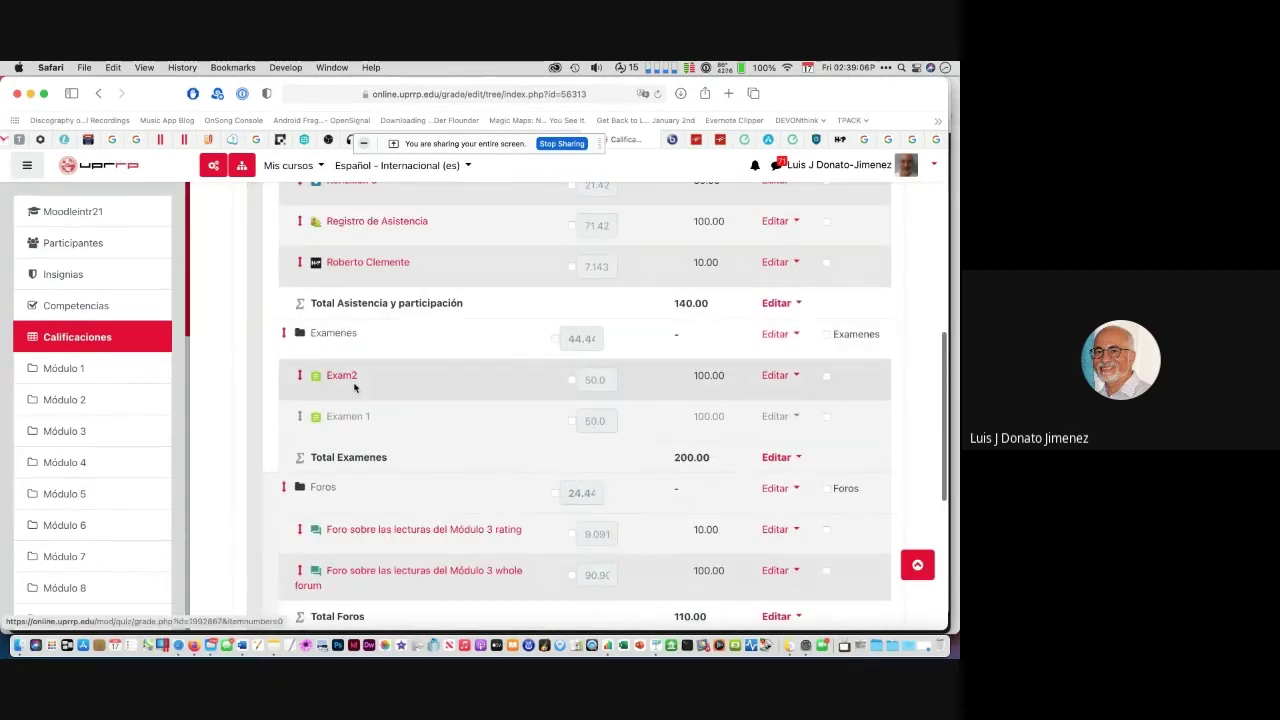
scroll(354, 388, "down", 4)
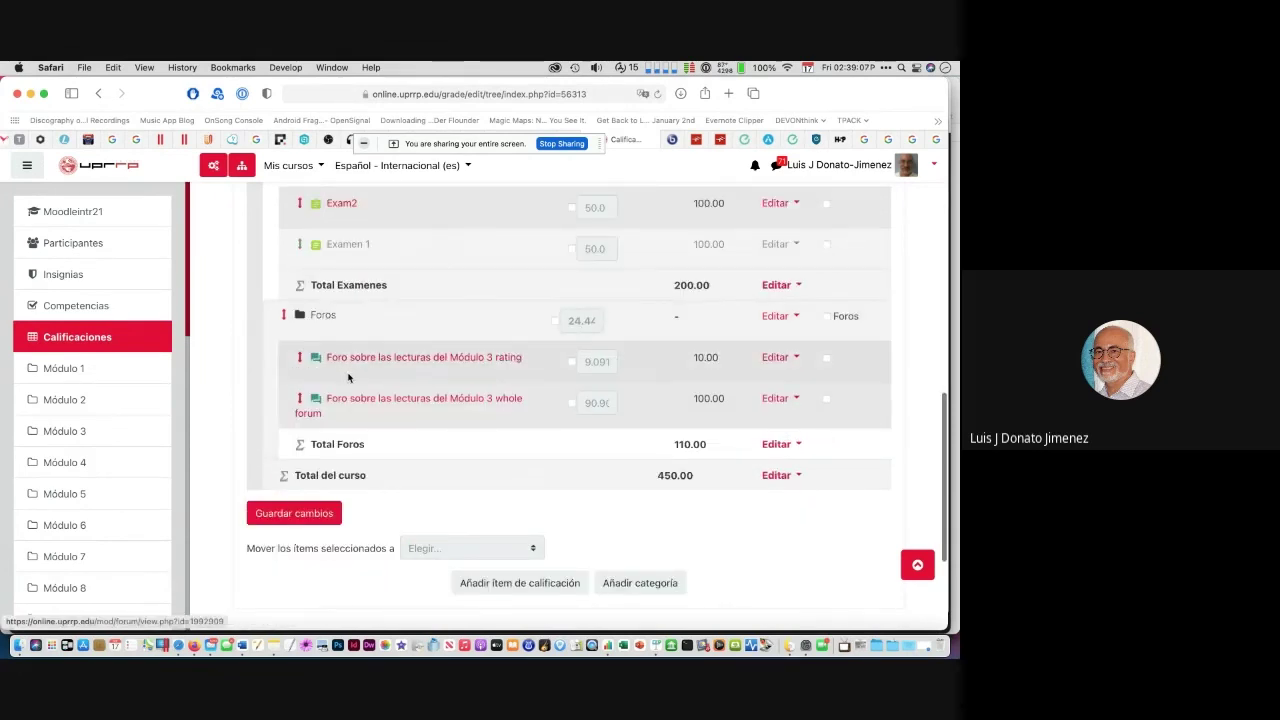
left_click_drag(366, 397, 399, 405)
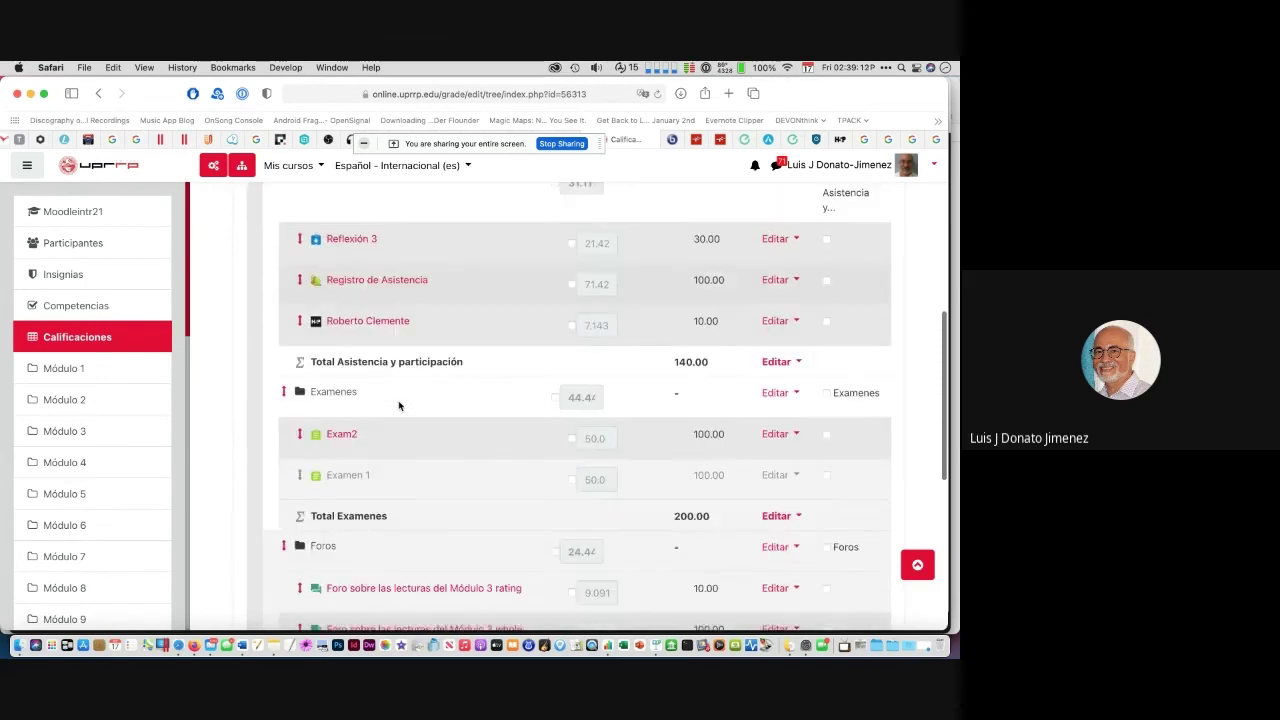
scroll(399, 405, "down", 3)
scroll(399, 405, "up", 5)
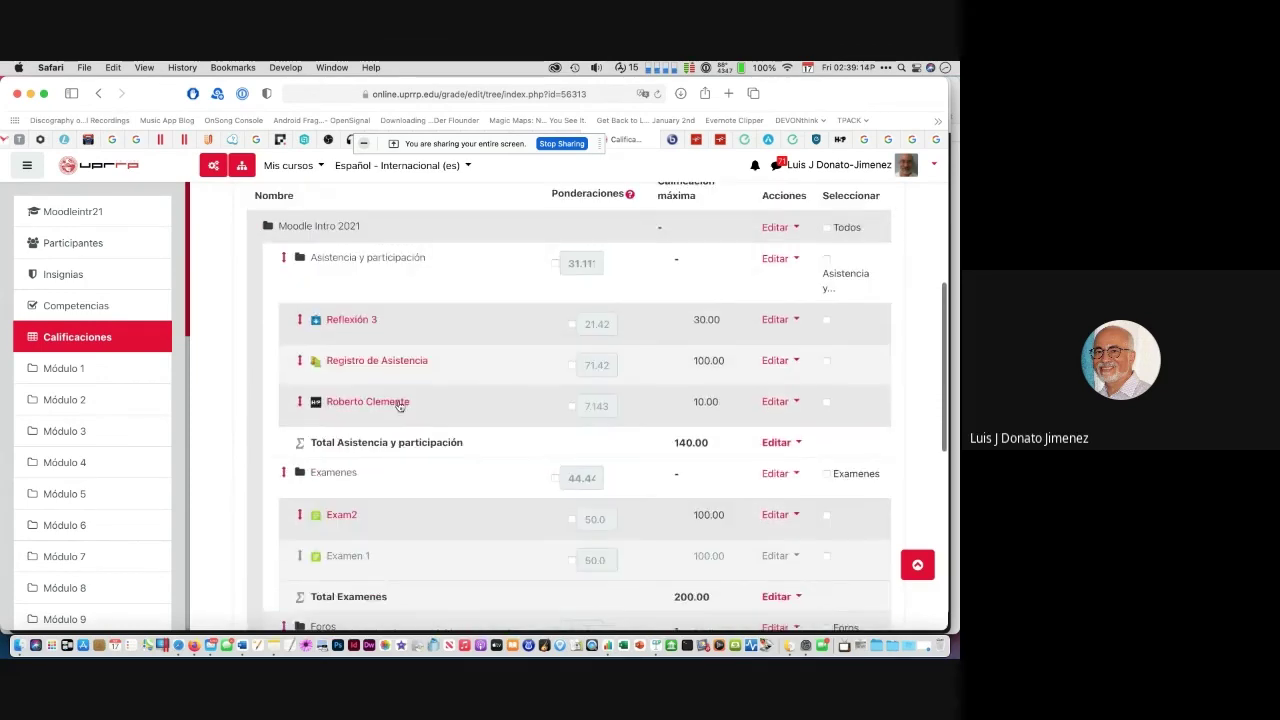
scroll(399, 405, "up", 2)
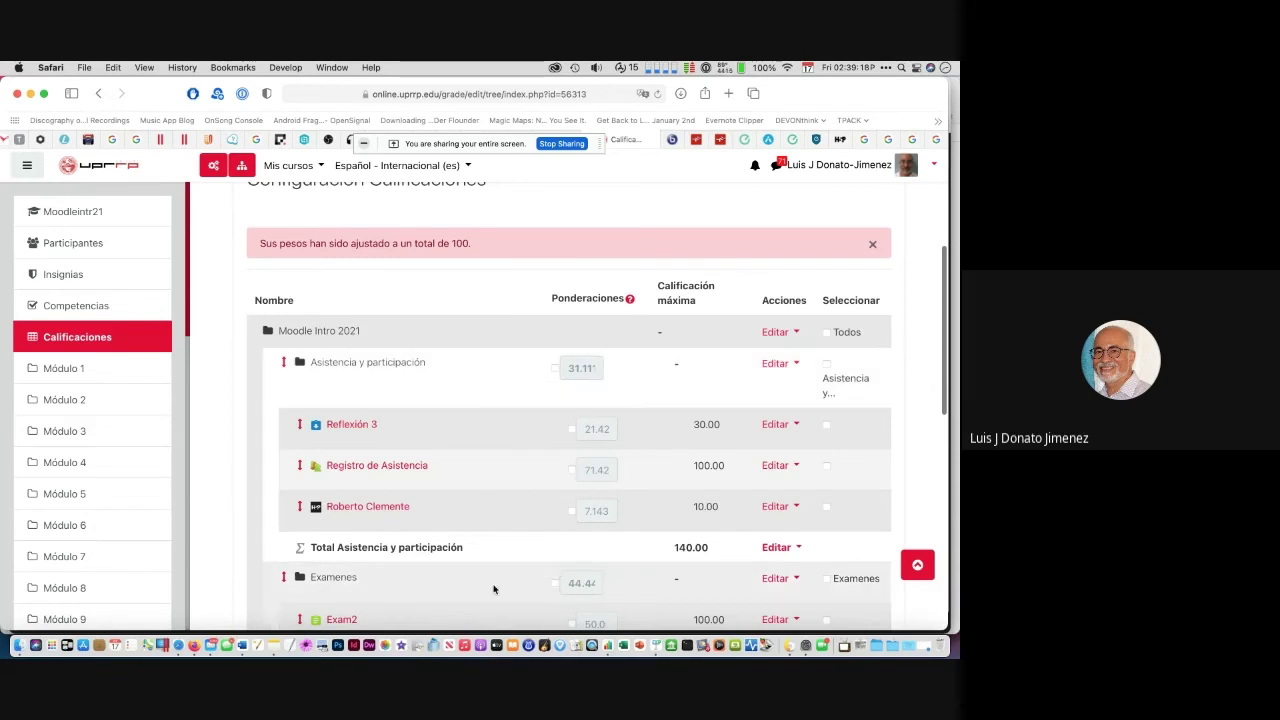
scroll(585, 540, "down", 4)
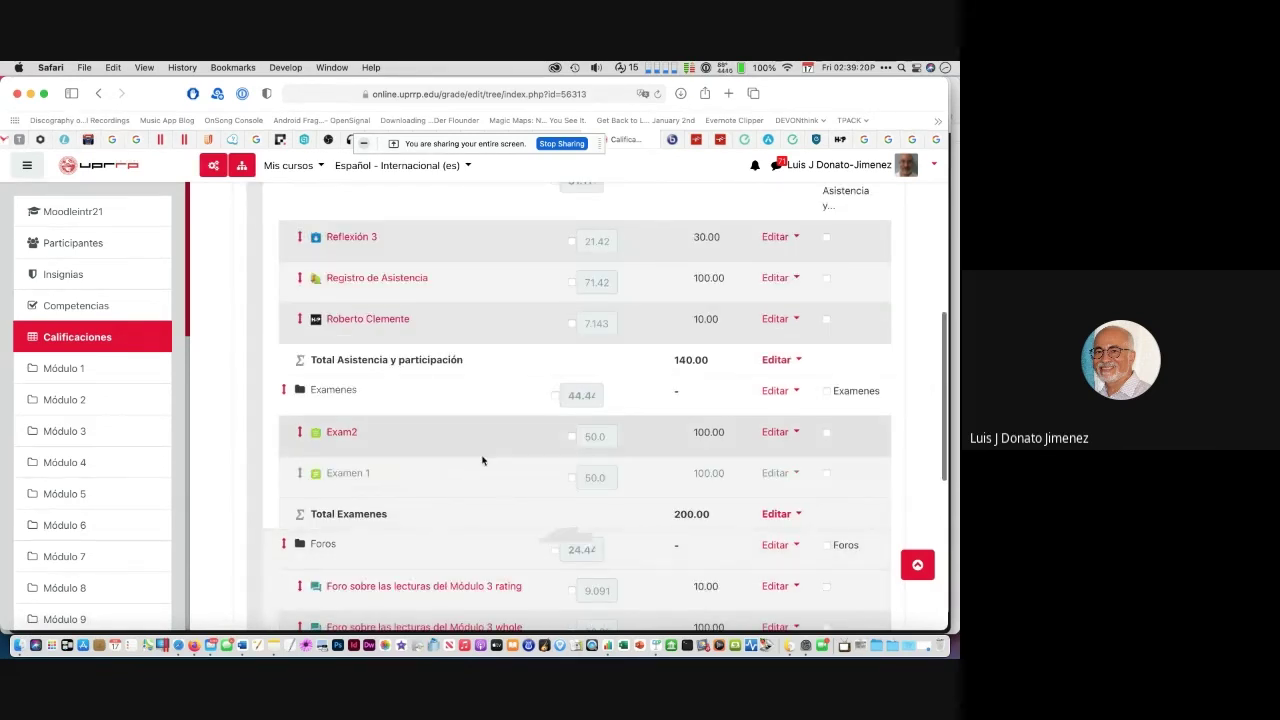
scroll(534, 334, "up", 3)
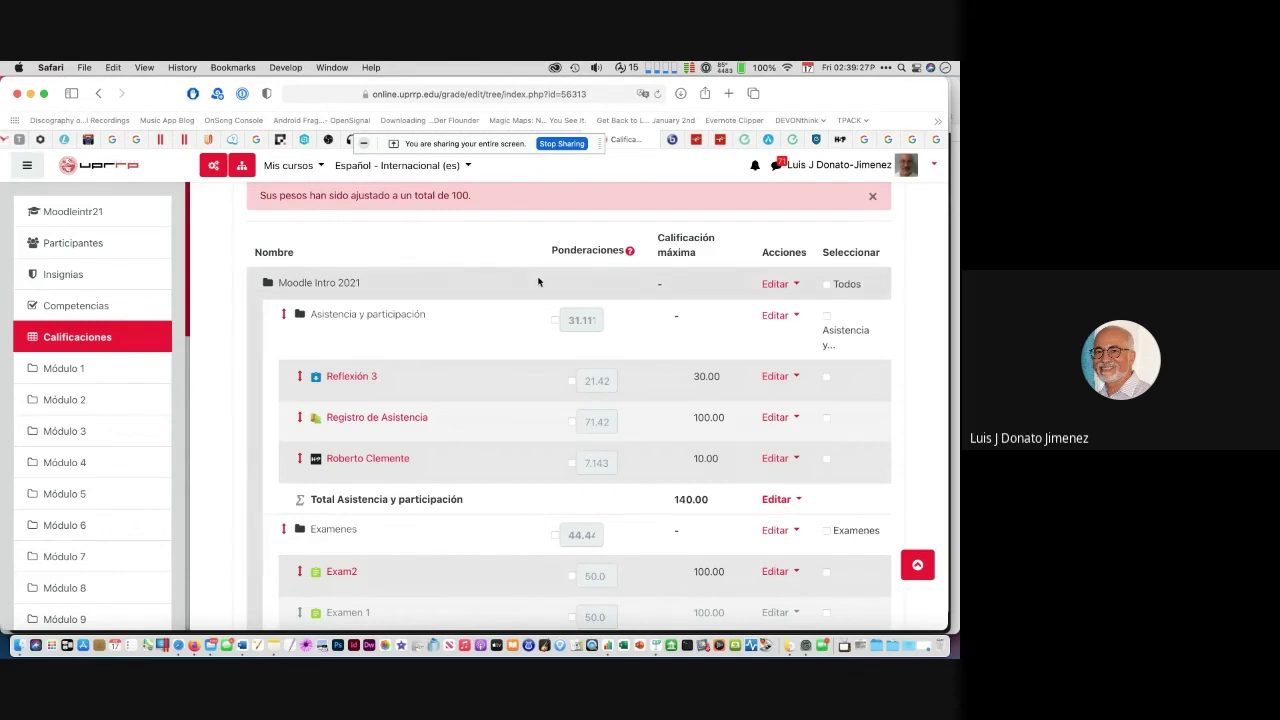
scroll(538, 282, "up", 1)
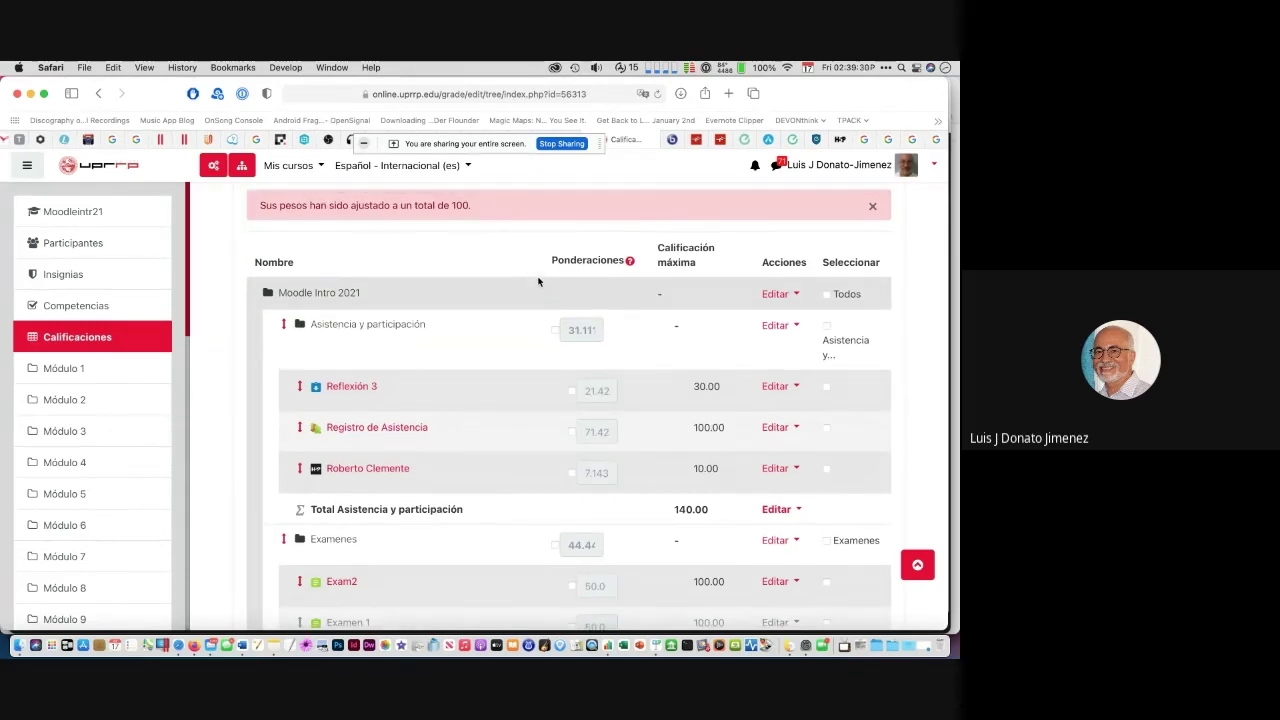
Step: Set the Moodle Intro 2021 category's Cálculo total to Media ponderada de calificaciones and save the changes
left_click(780, 294)
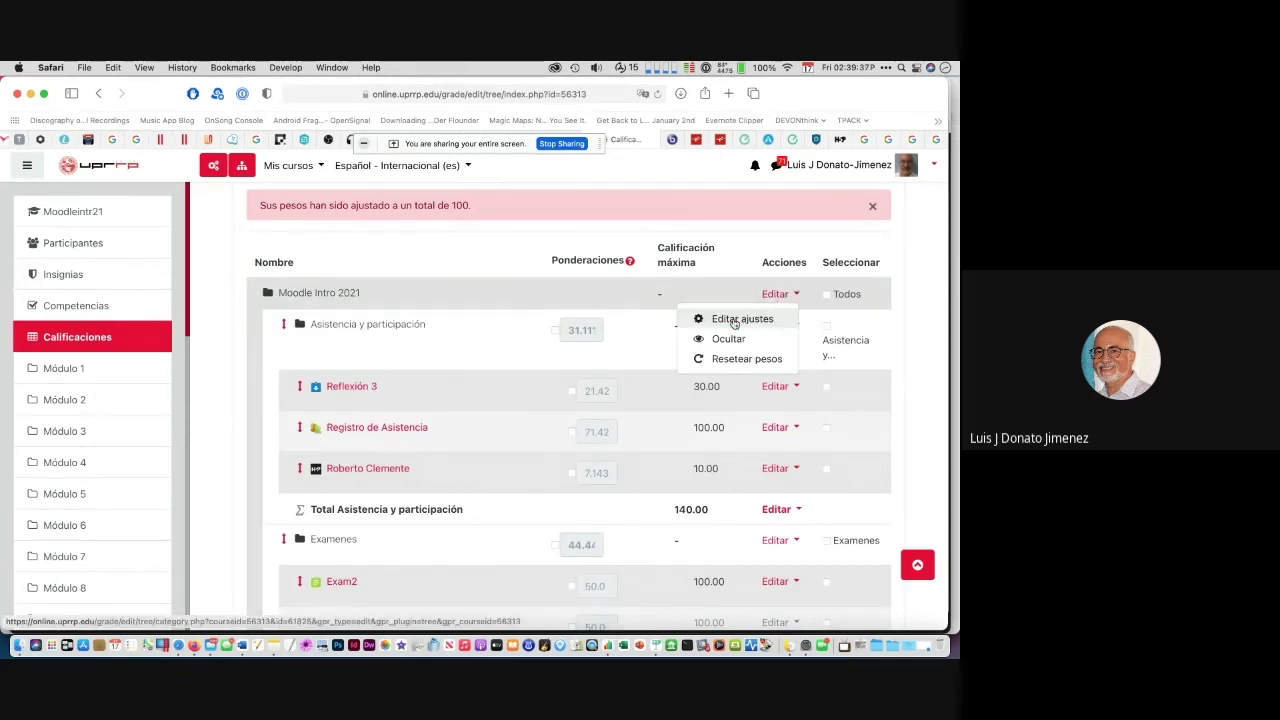
left_click(740, 319)
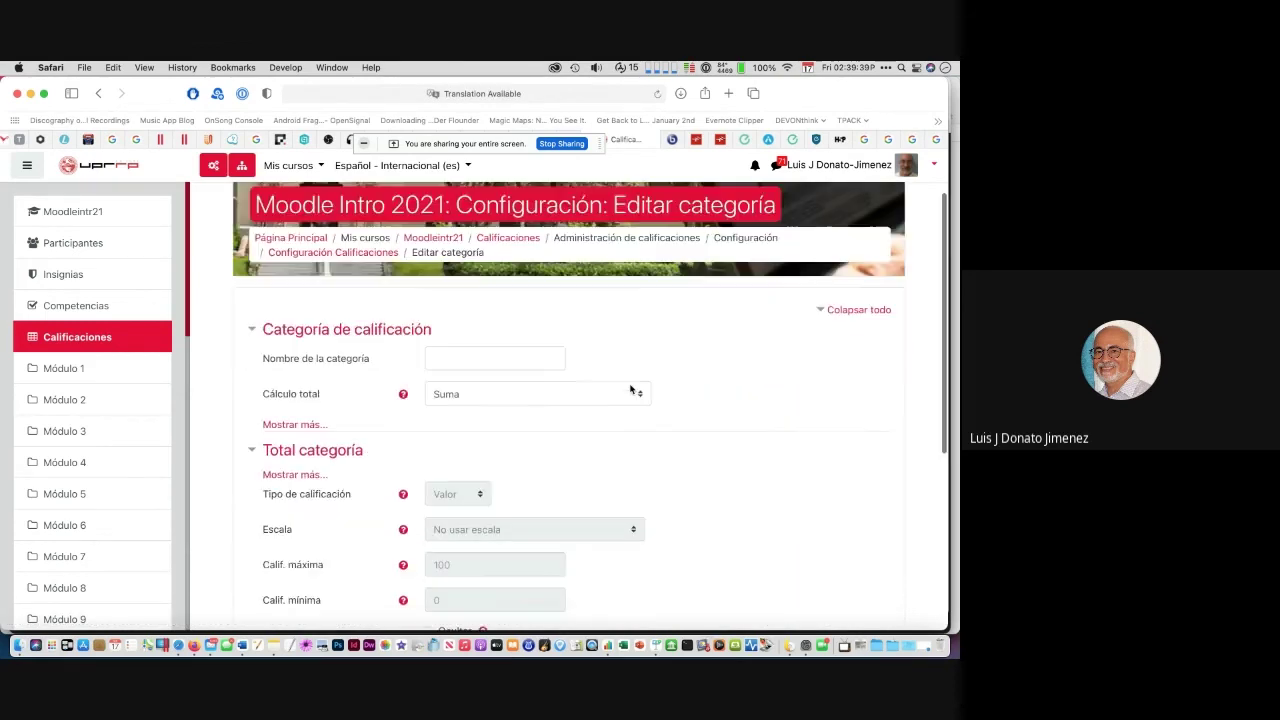
scroll(480, 370, "down", 1)
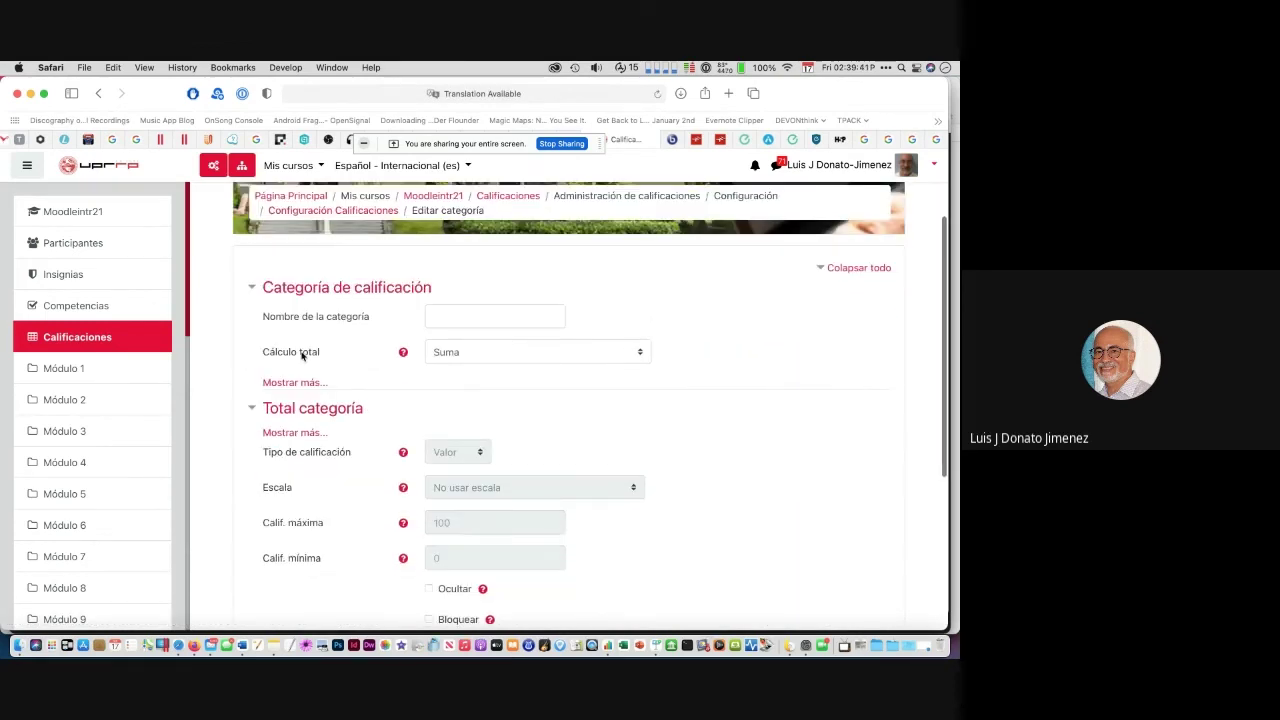
left_click(481, 355)
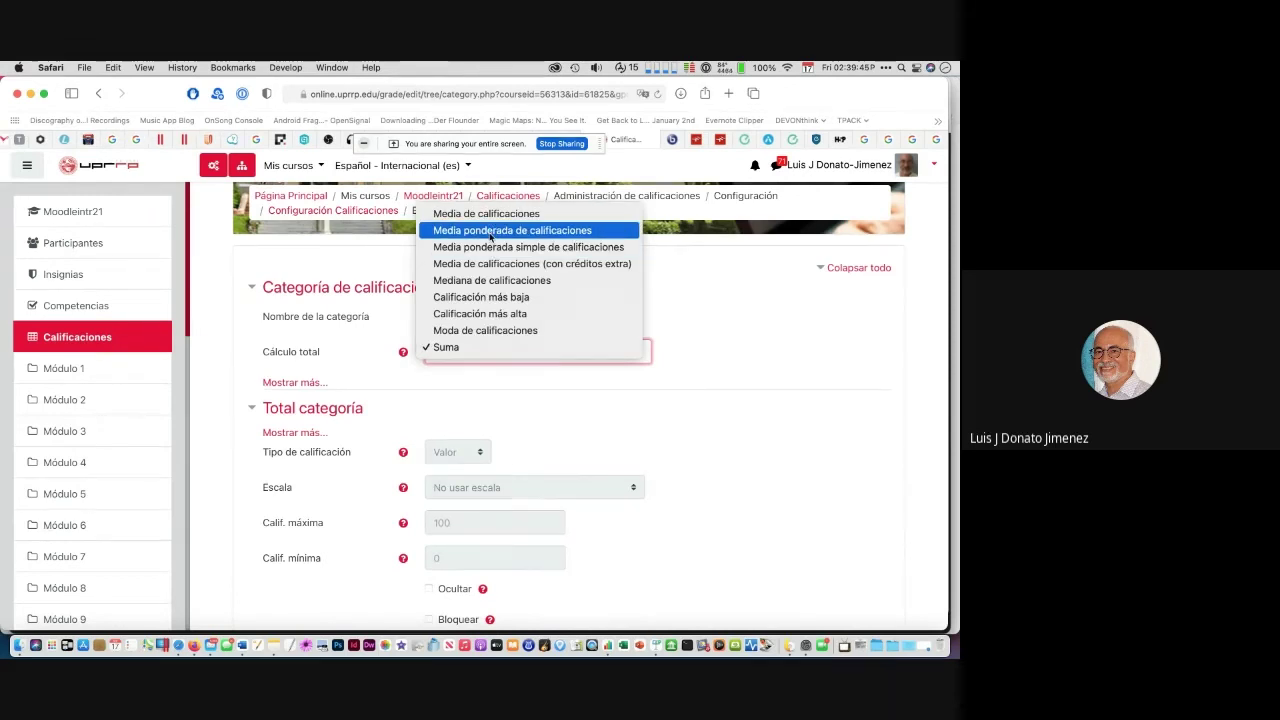
left_click(490, 232)
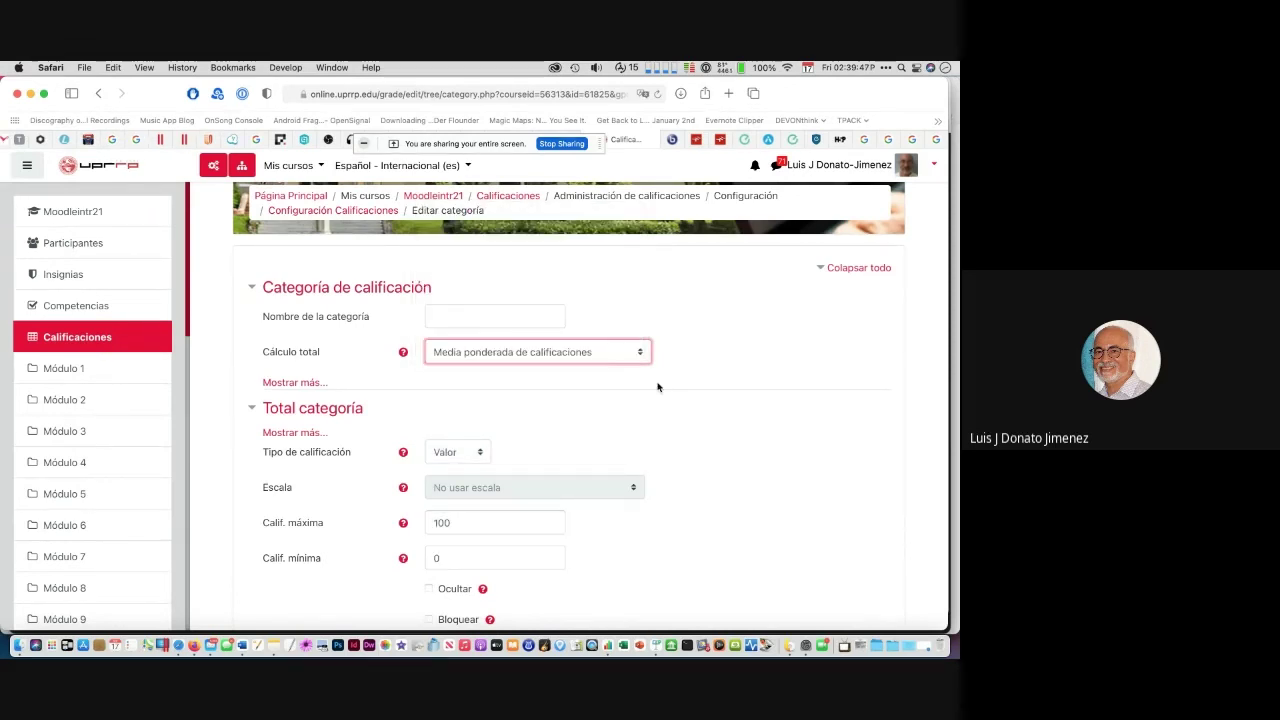
scroll(716, 438, "down", 3)
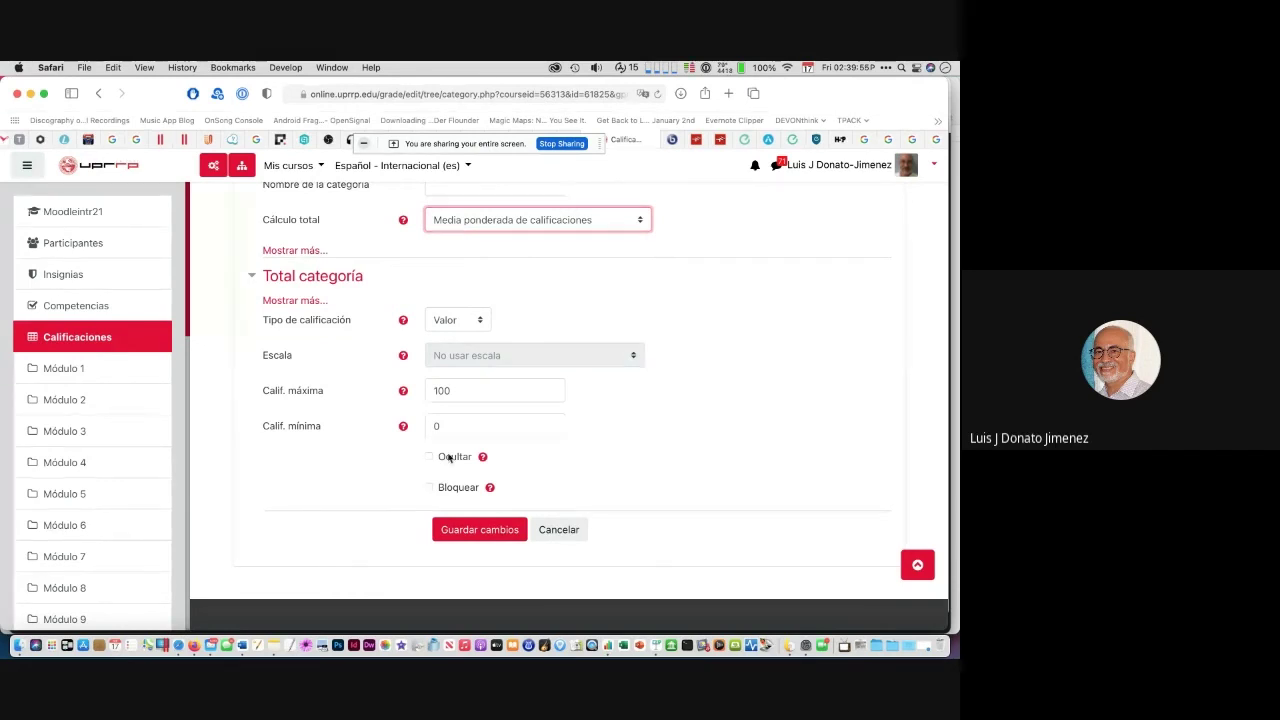
left_click(469, 530)
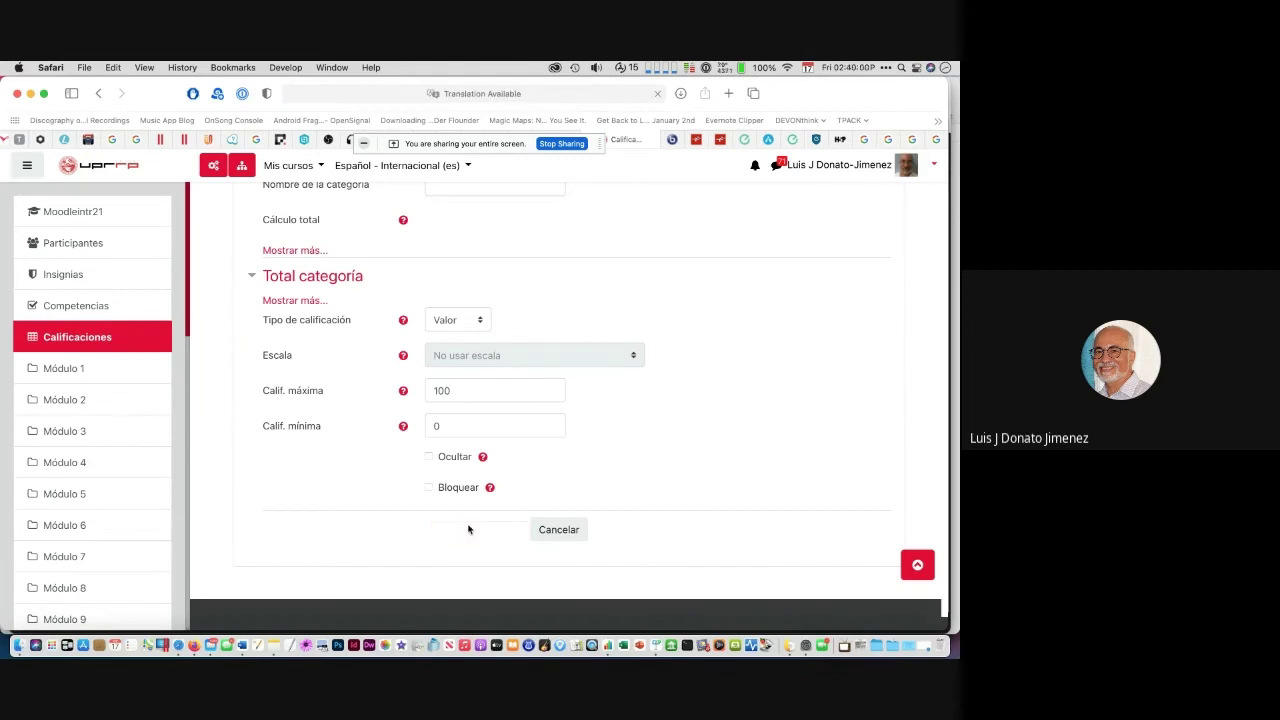
Step: Set the Asistencia y participación category's weight to 15
scroll(468, 530, "down", 5)
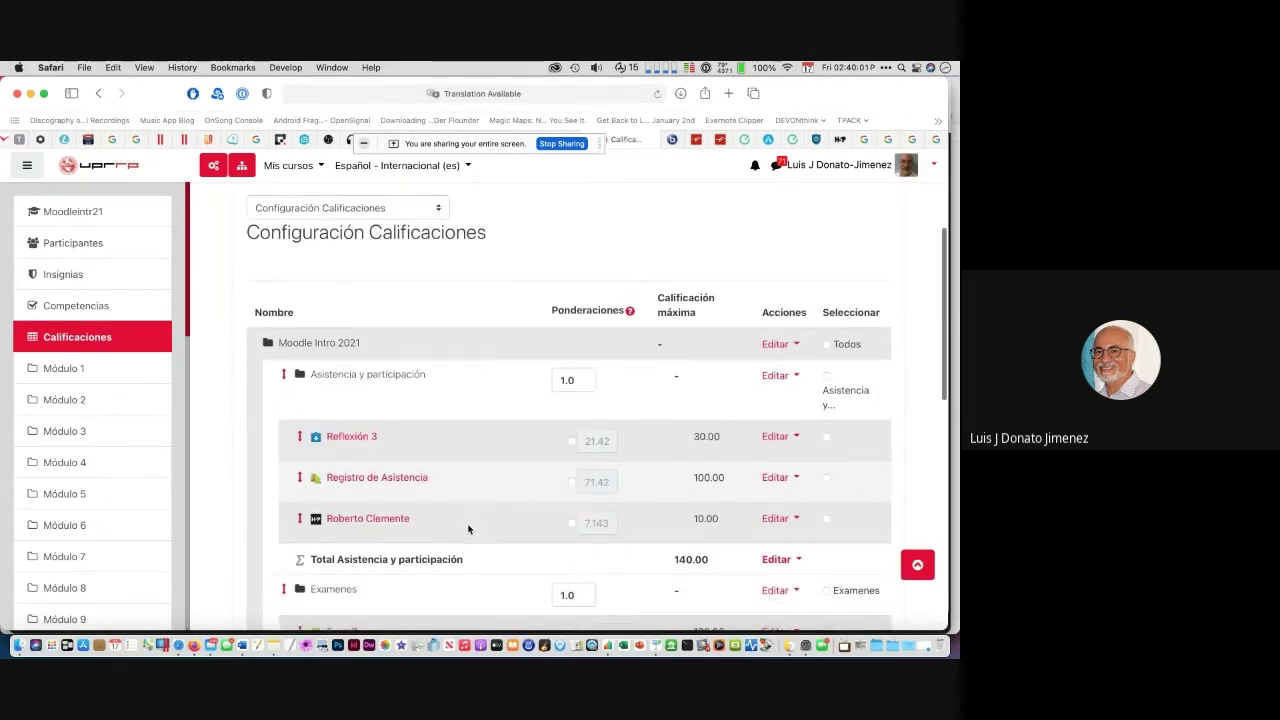
scroll(468, 530, "down", 2)
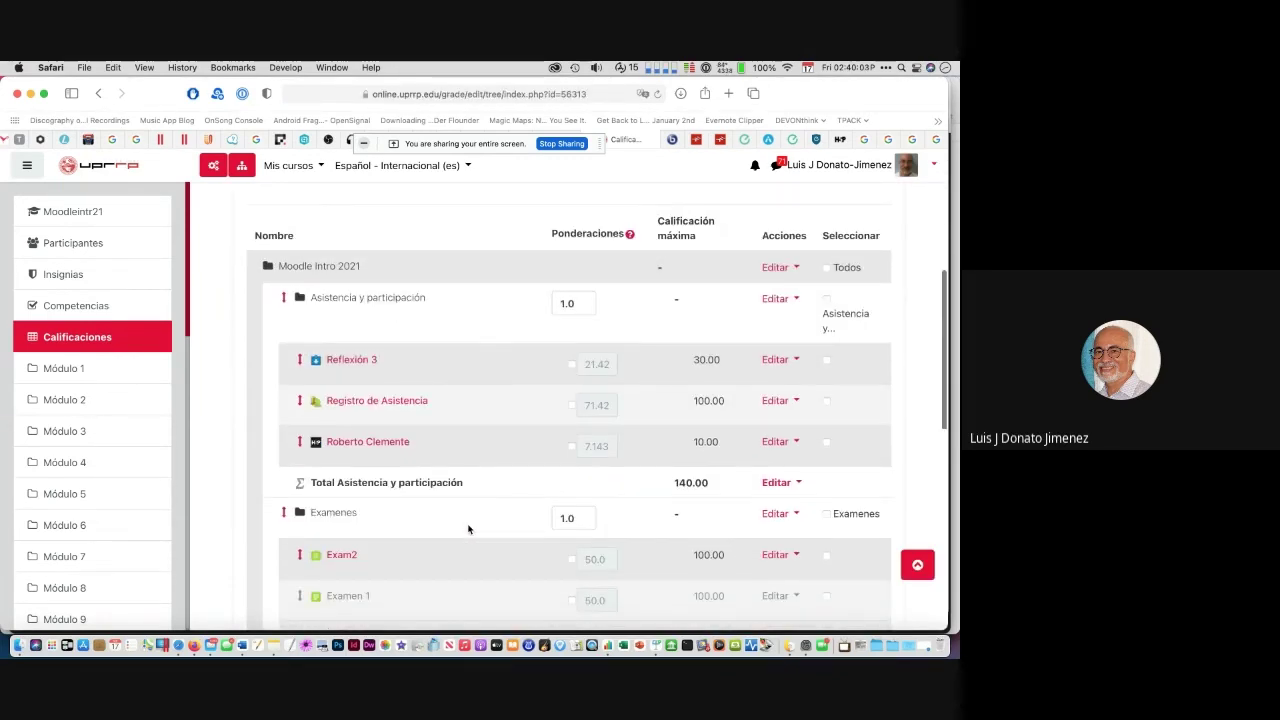
scroll(468, 530, "down", 1)
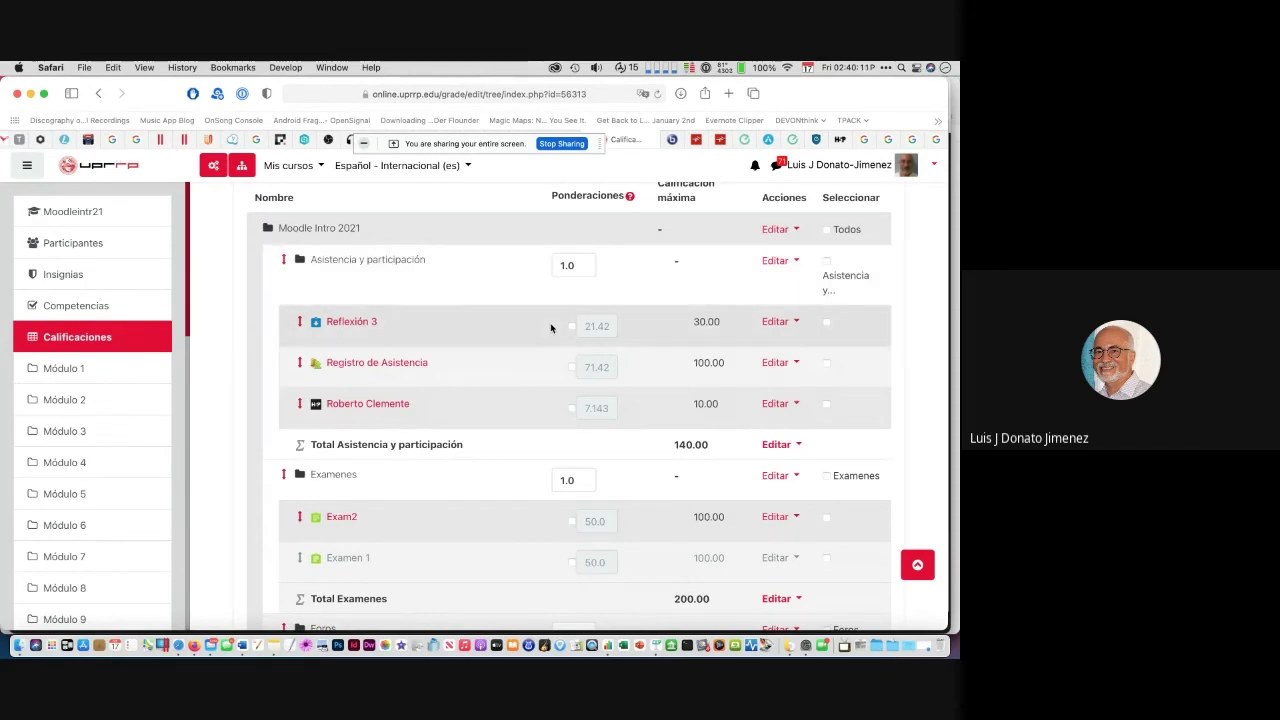
scroll(550, 328, "down", 5)
scroll(551, 329, "up", 6)
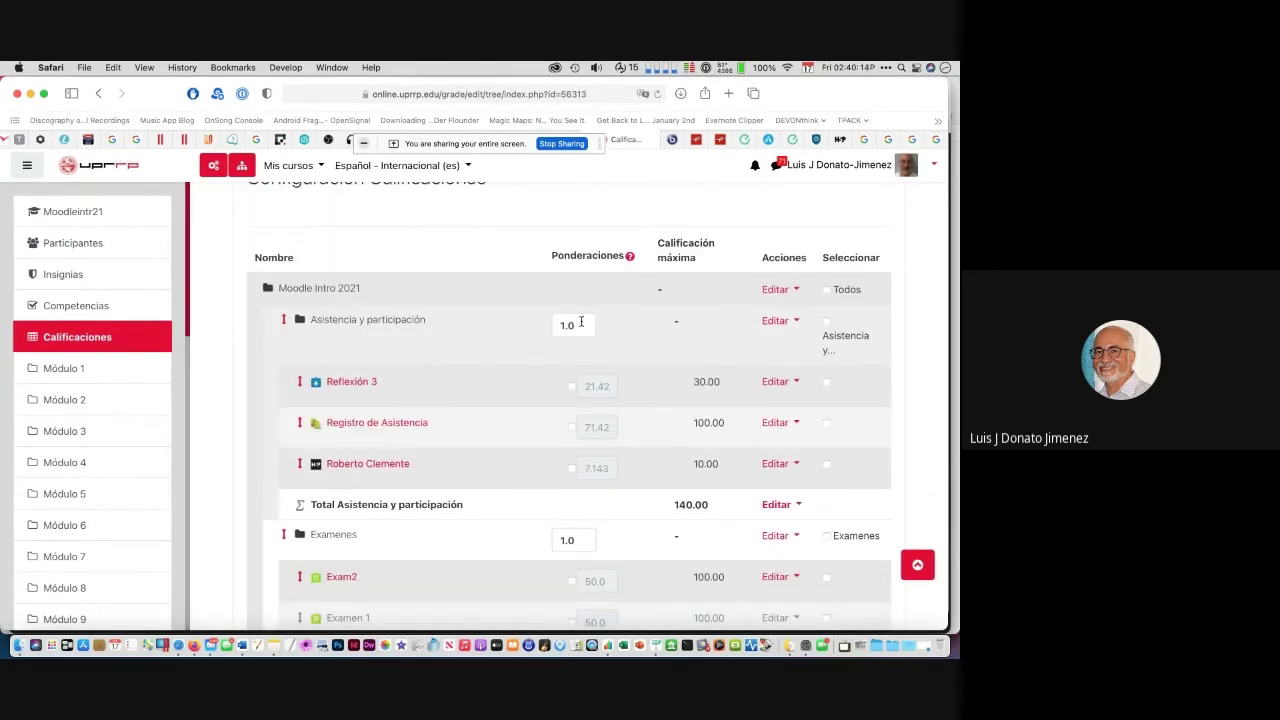
left_click(581, 322)
key("BackSpace")
key("BackSpace")
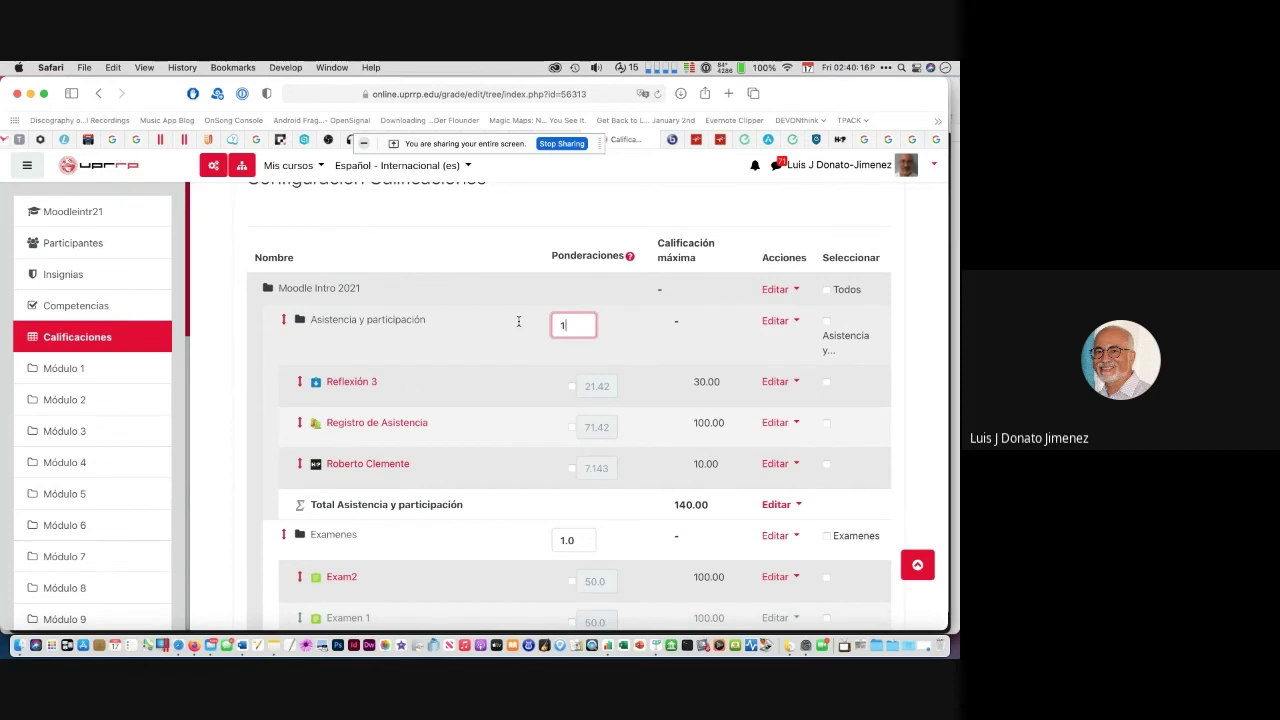
key("Return")
Step: Set the Examenes category's weight to 40
scroll(576, 407, "down", 3)
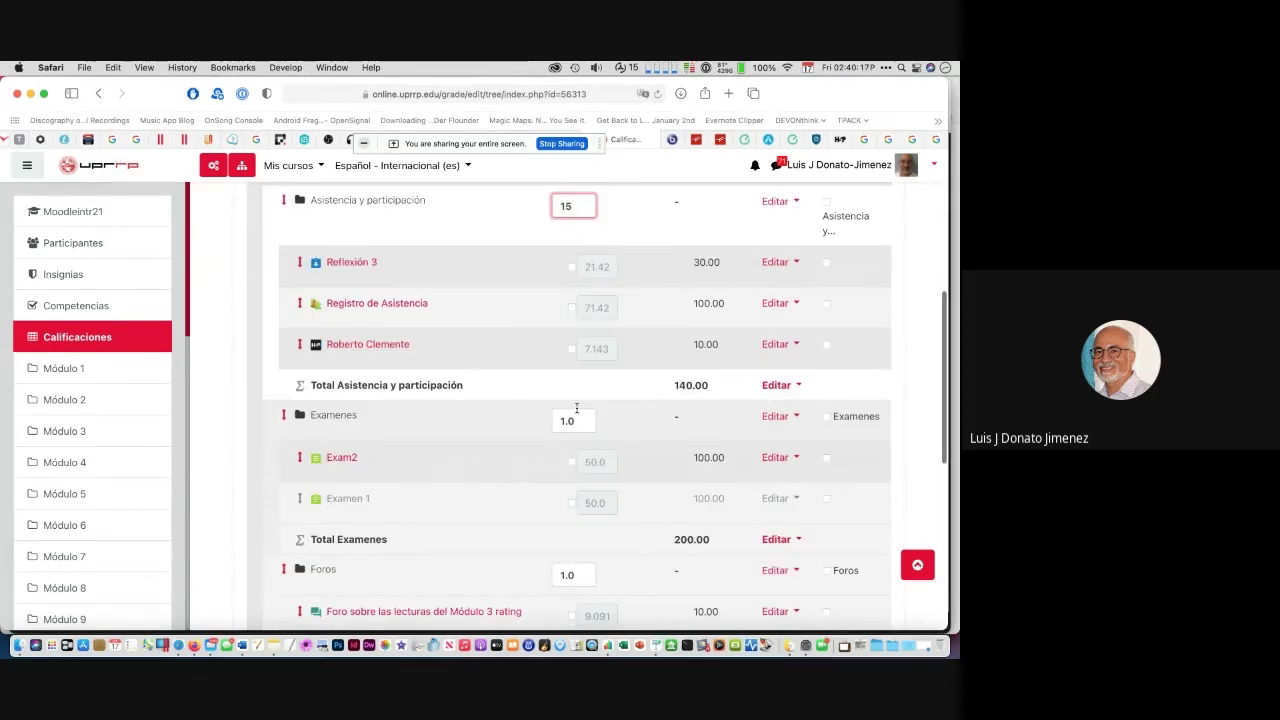
left_click(573, 421)
key("BackSpace")
key("BackSpace")
key("BackSpace")
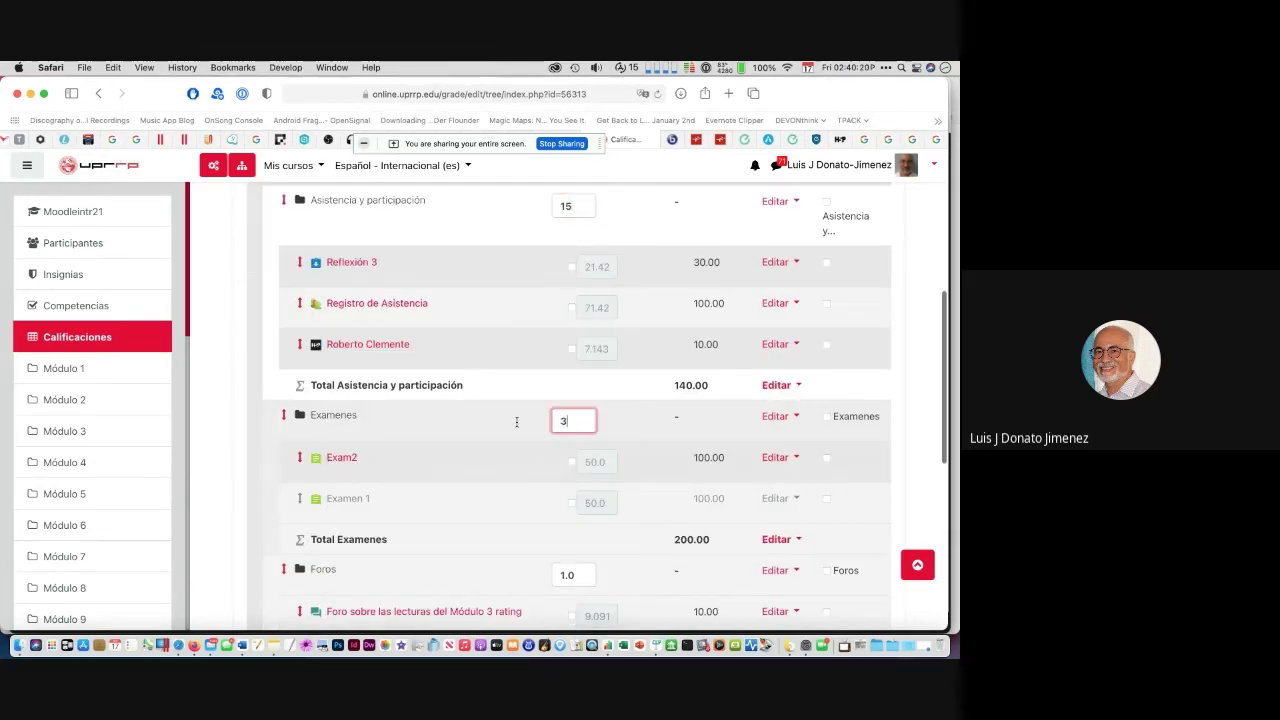
type("3")
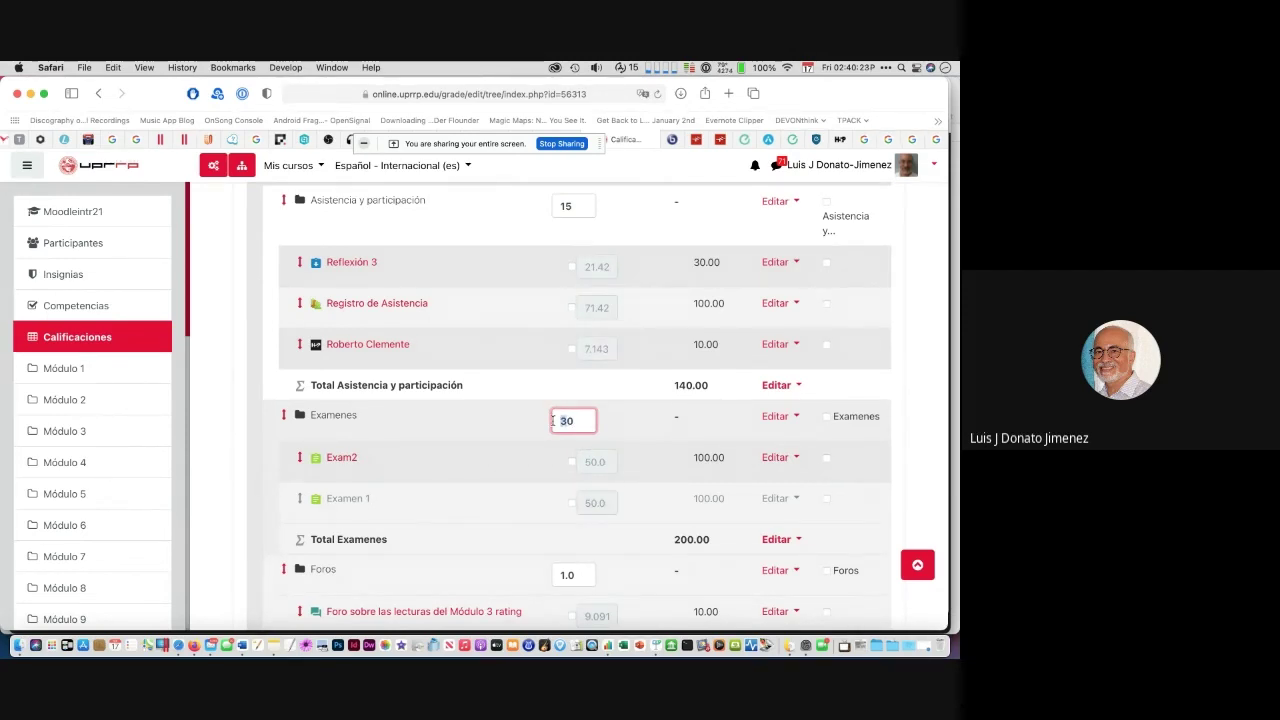
type("4")
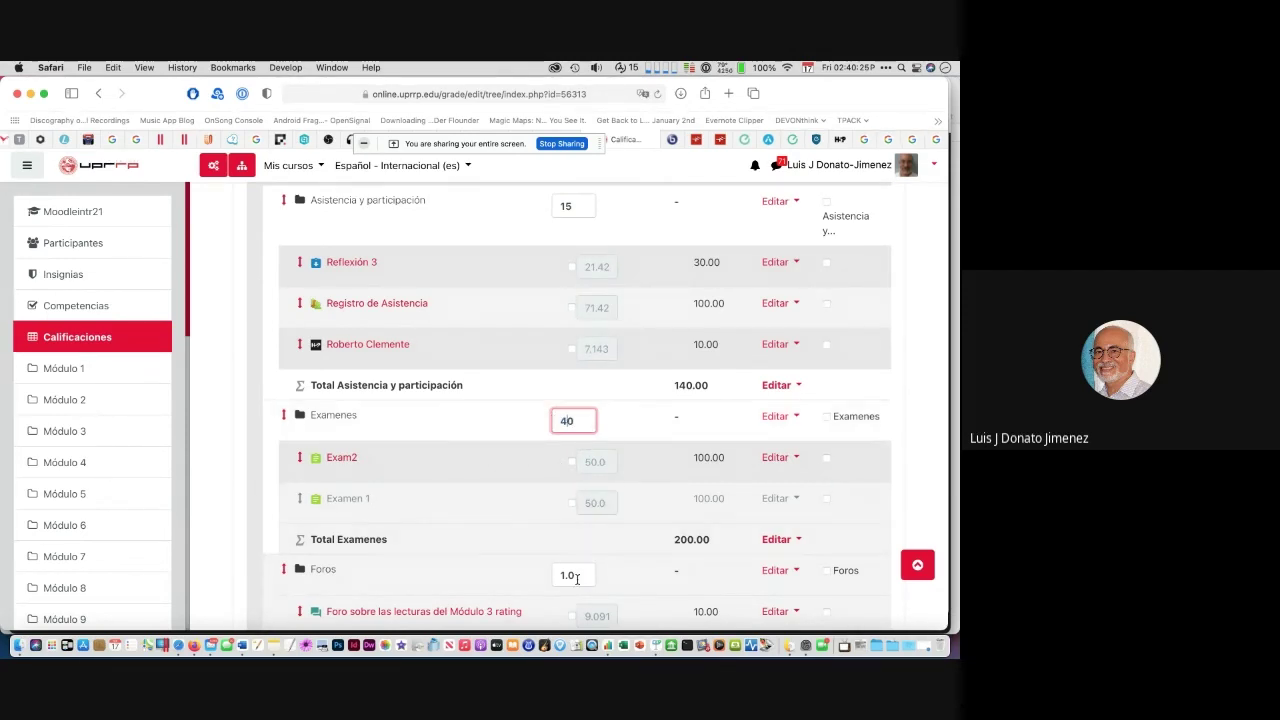
Step: Set the Foros category's weight to 45 and save the gradebook changes
double_click(576, 578)
type("4")
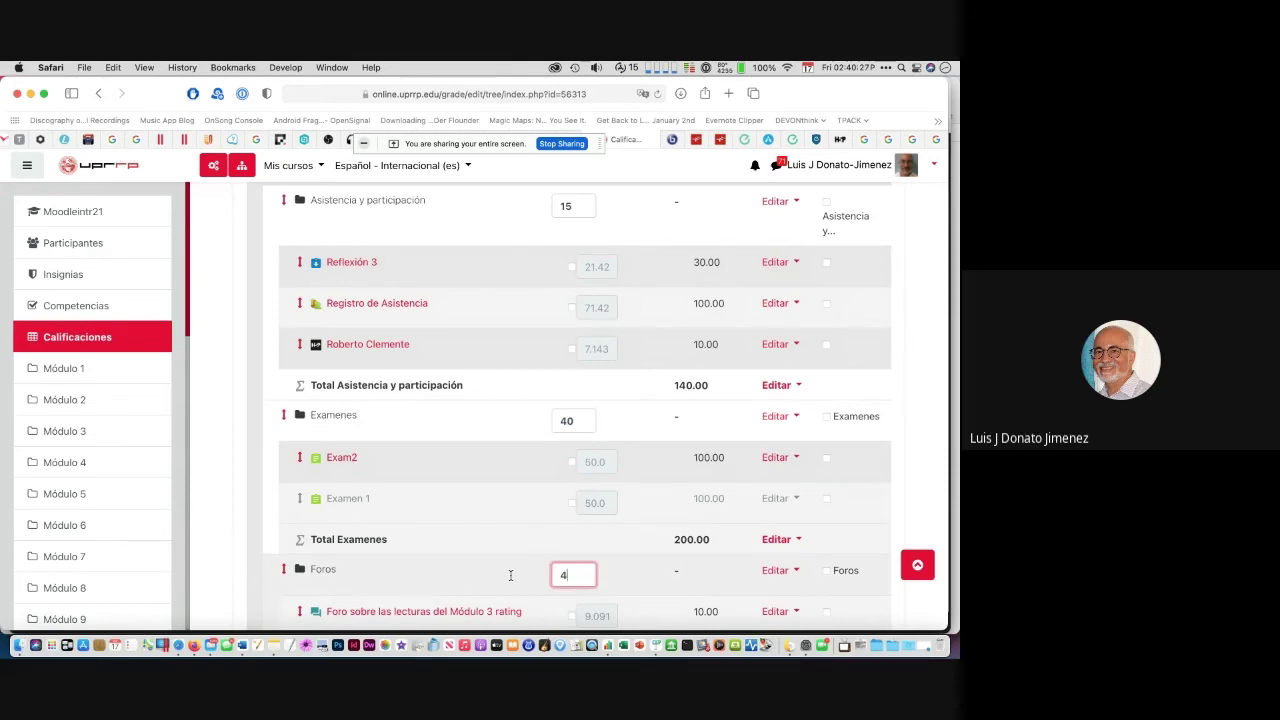
type("5")
scroll(564, 350, "down", 1)
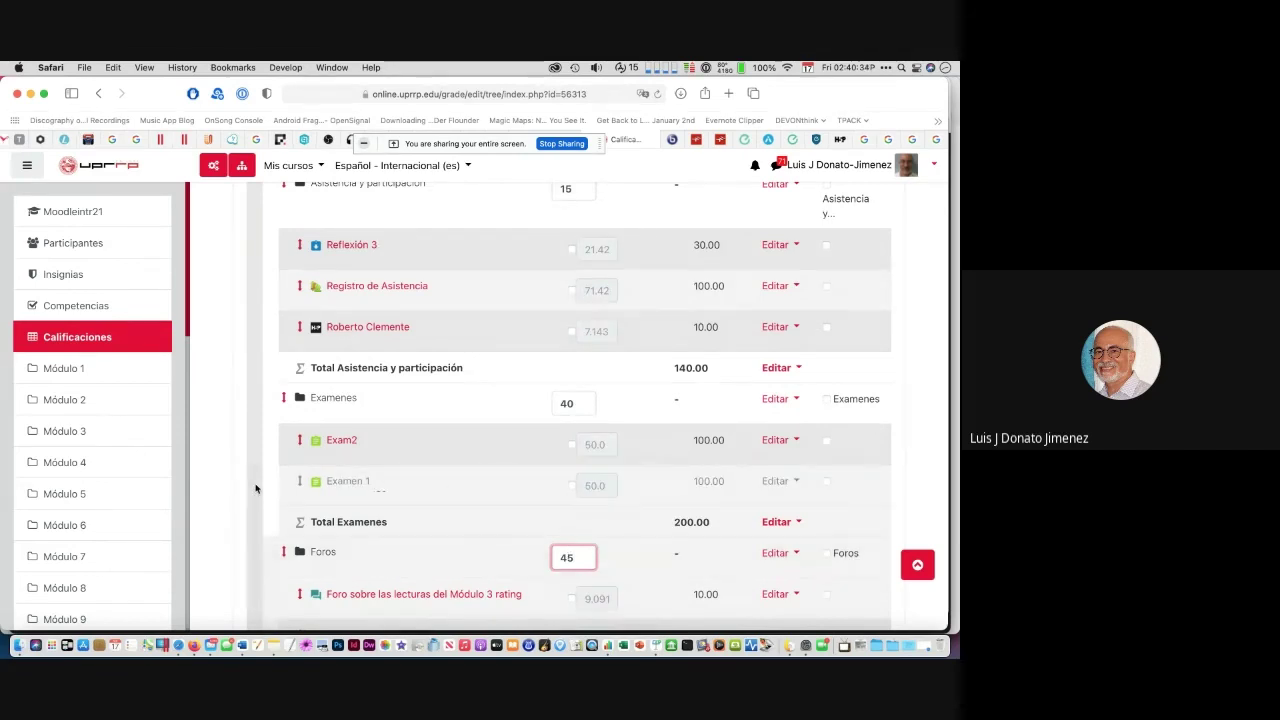
scroll(255, 488, "down", 5)
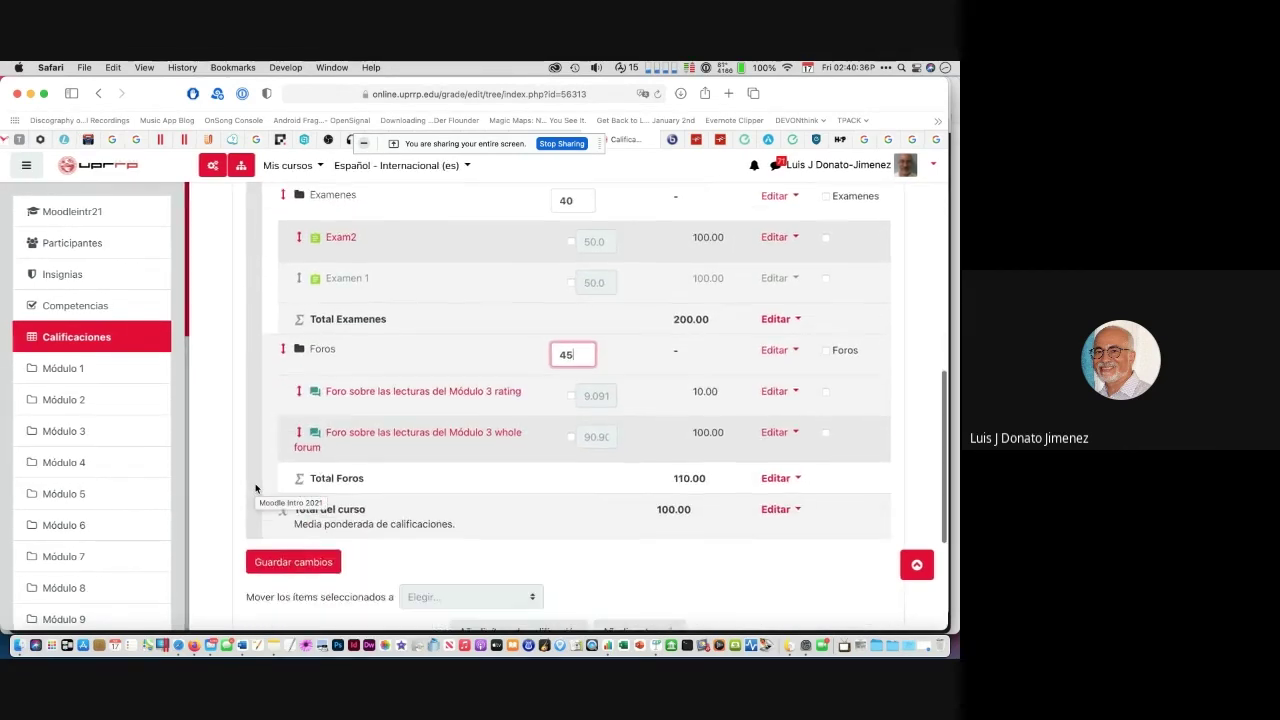
scroll(255, 488, "down", 1)
scroll(255, 488, "up", 5)
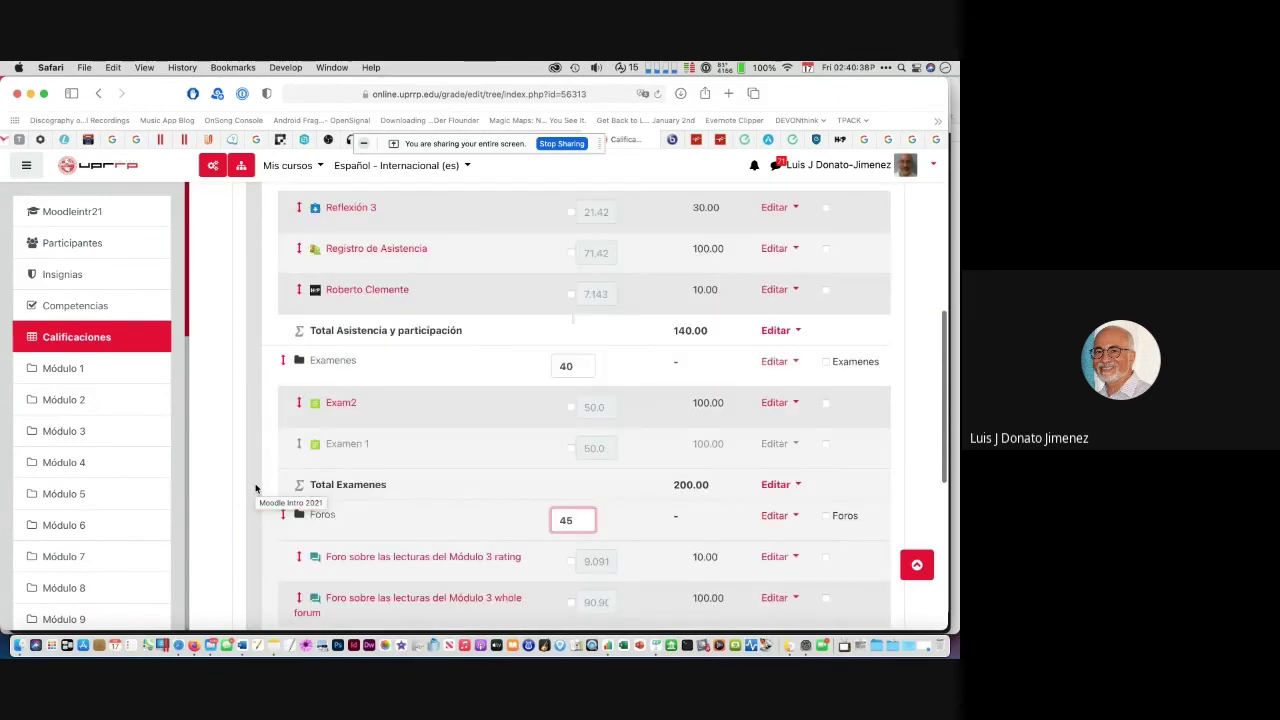
scroll(255, 488, "up", 2)
scroll(255, 488, "down", 1)
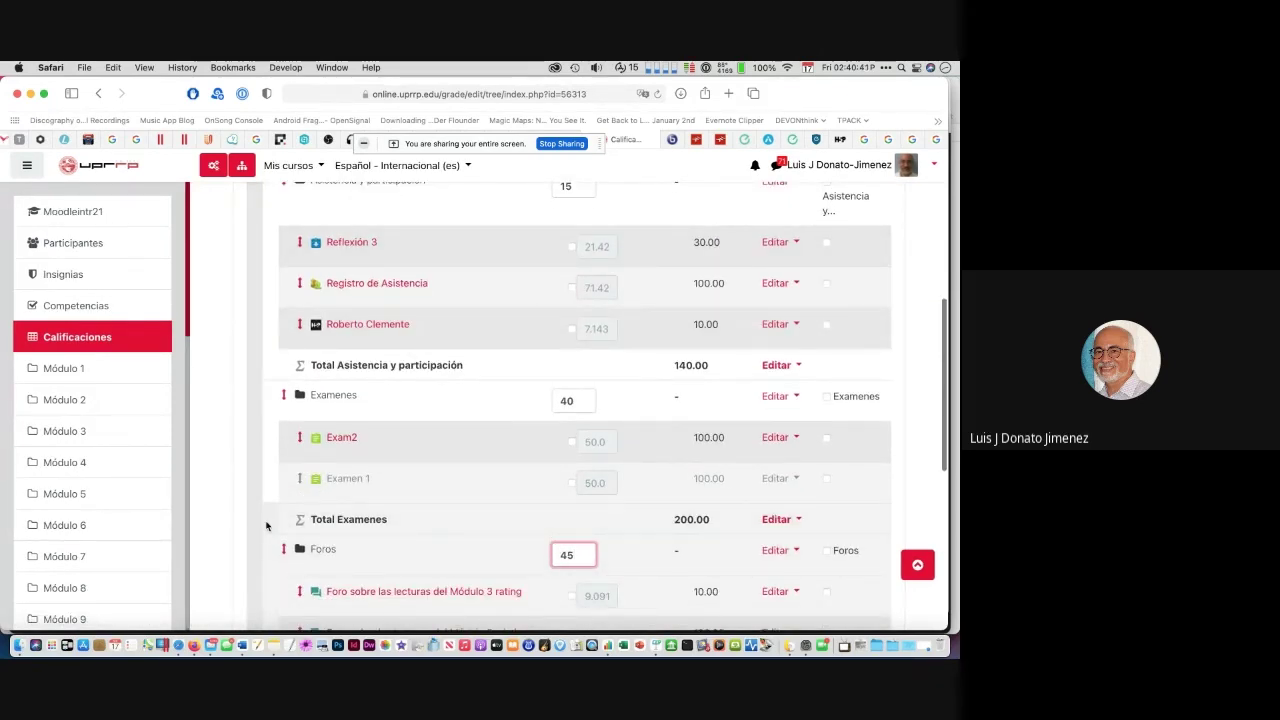
scroll(266, 526, "down", 3)
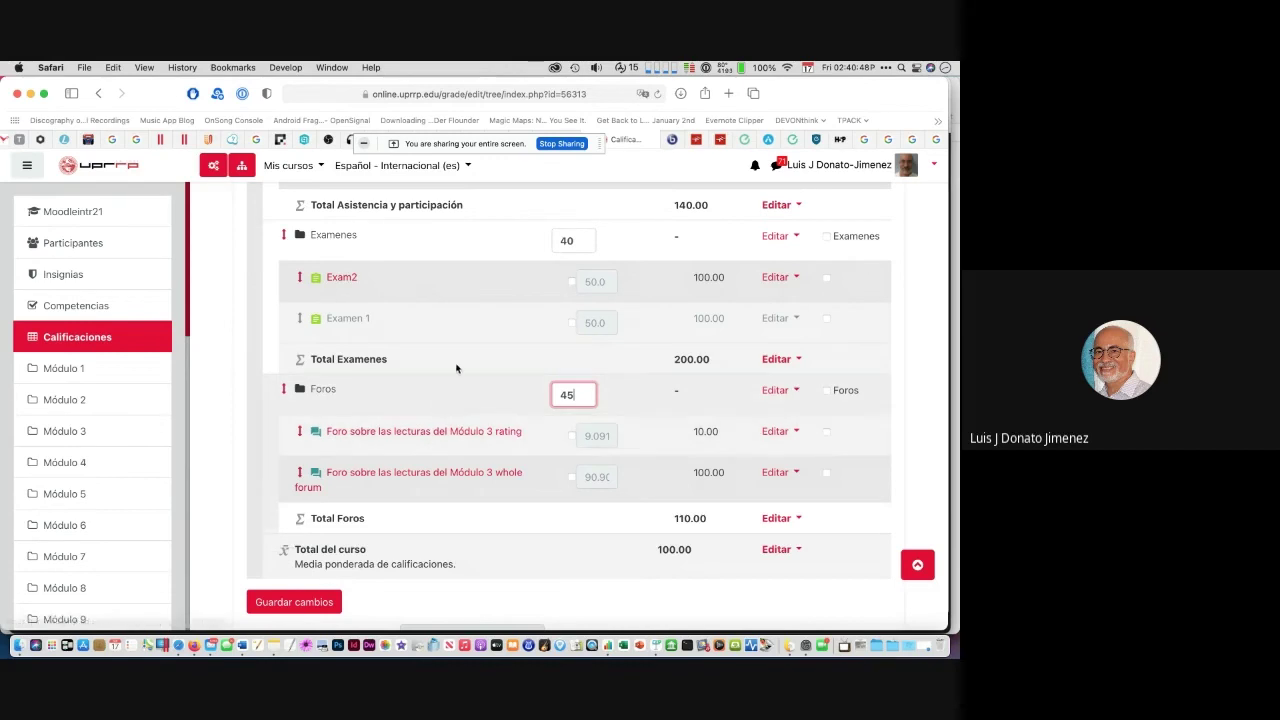
scroll(457, 367, "up", 4)
scroll(457, 367, "down", 5)
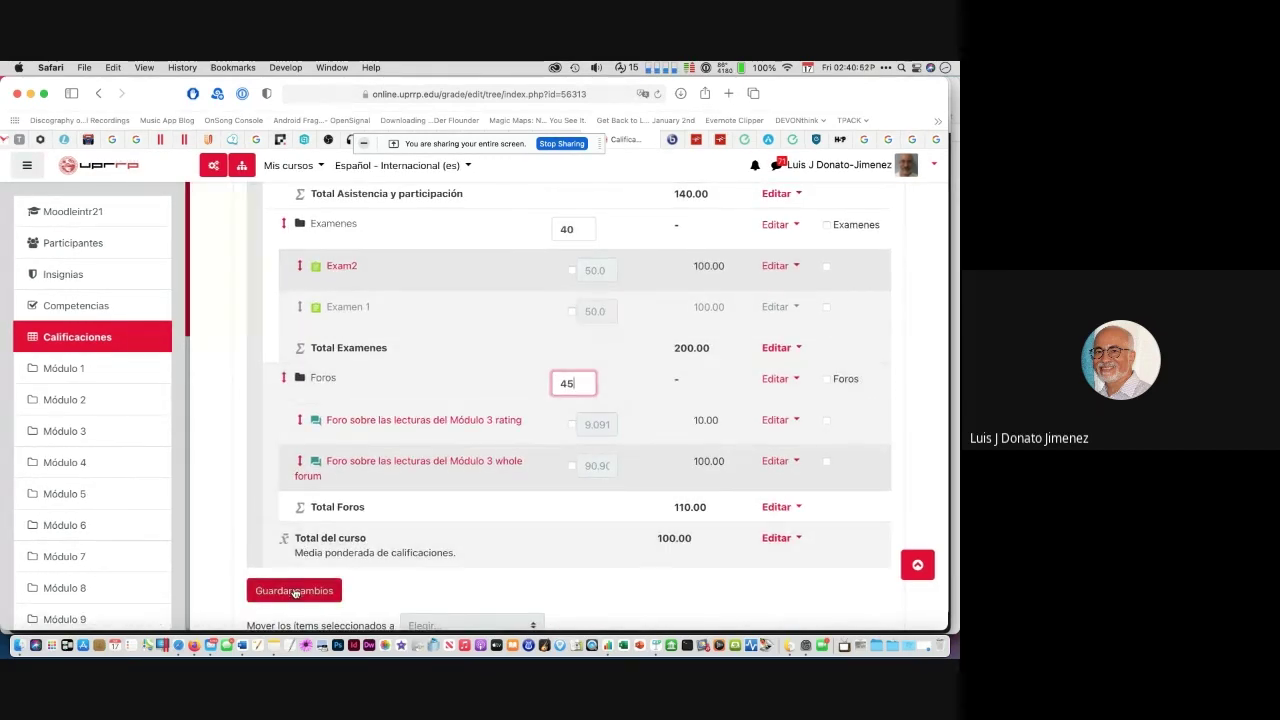
left_click(294, 591)
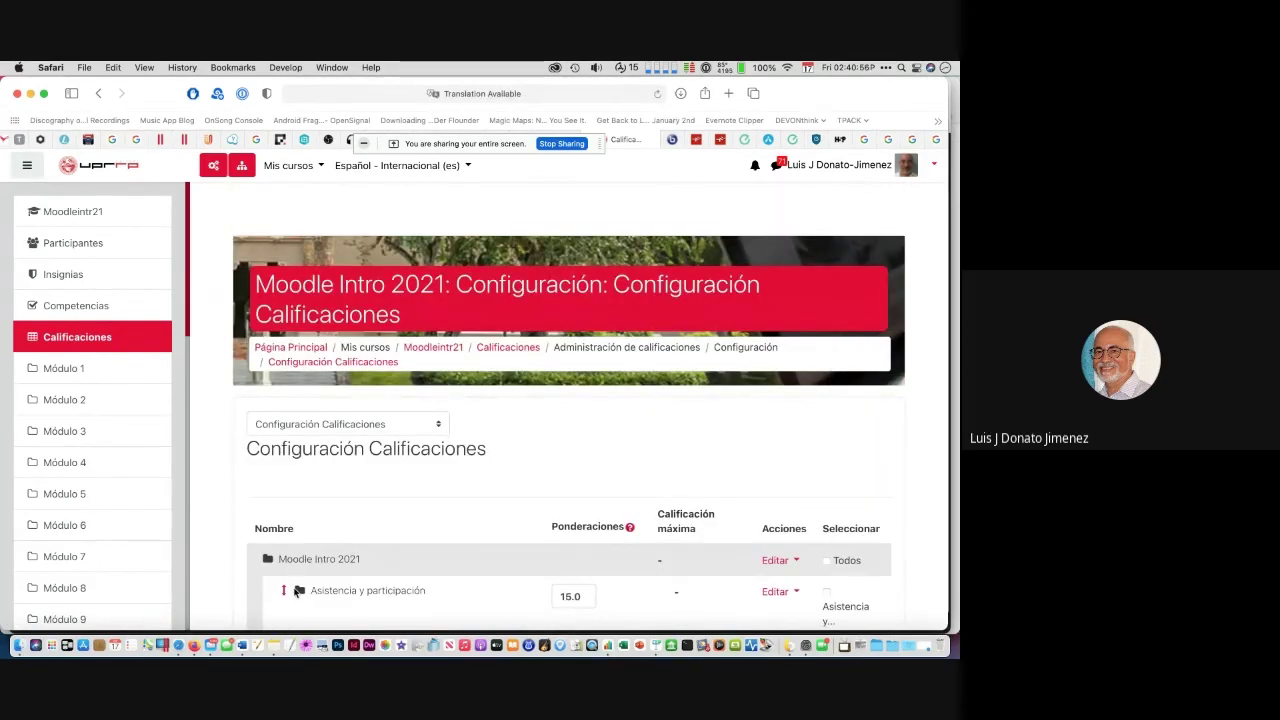
Step: Review the saved weights of the Asistencia y participación, Examenes and Foros categories down to the course total
scroll(294, 591, "down", 6)
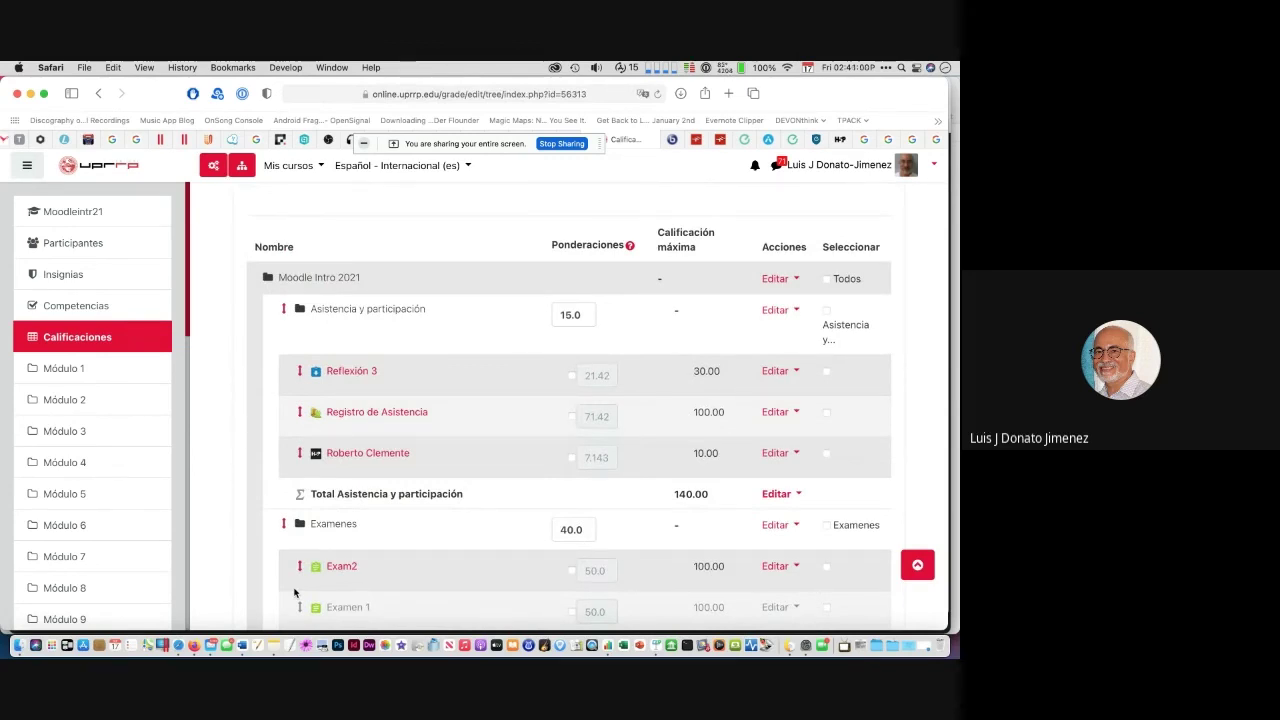
scroll(405, 247, "down", 2)
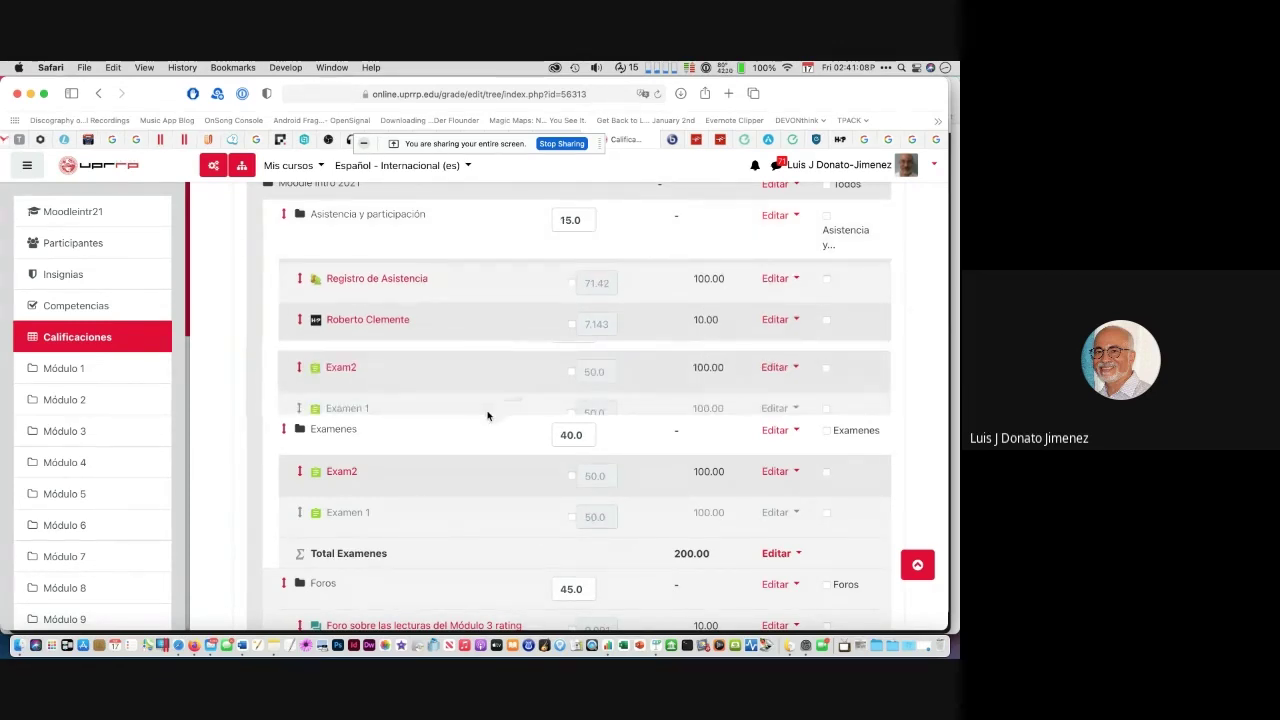
key("Return")
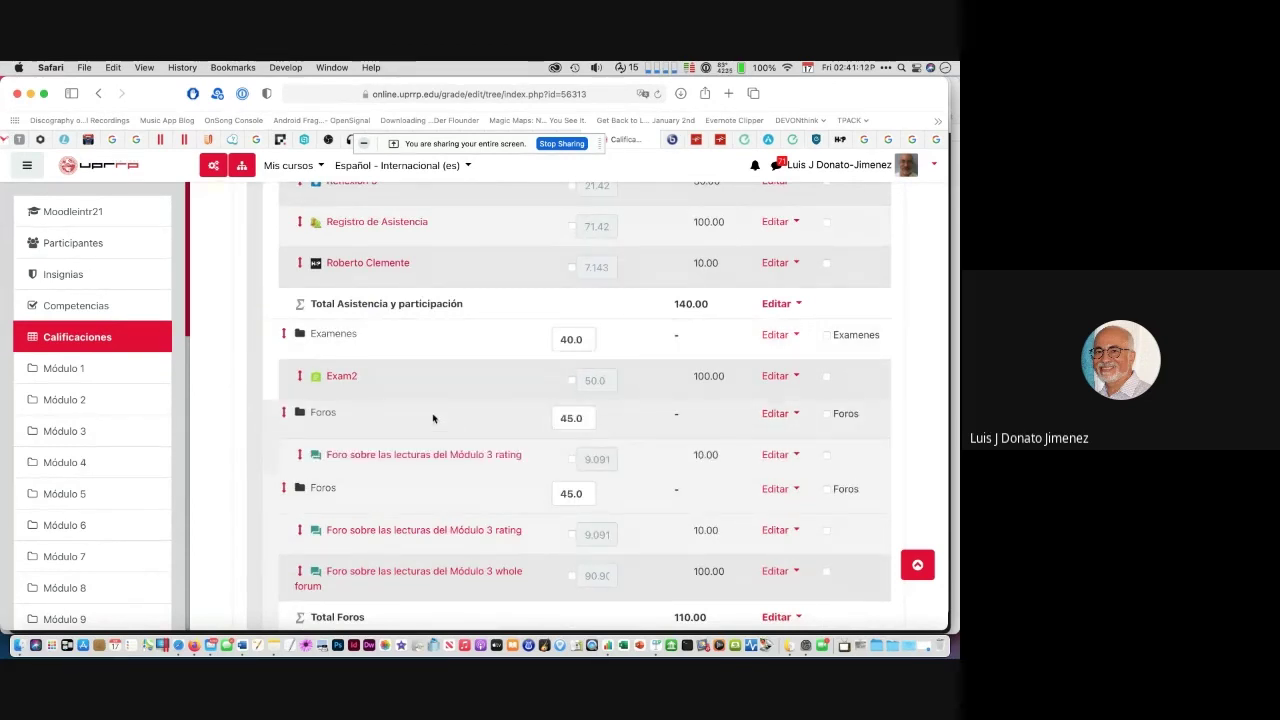
scroll(500, 430, "down", 2)
scroll(576, 508, "down", 1)
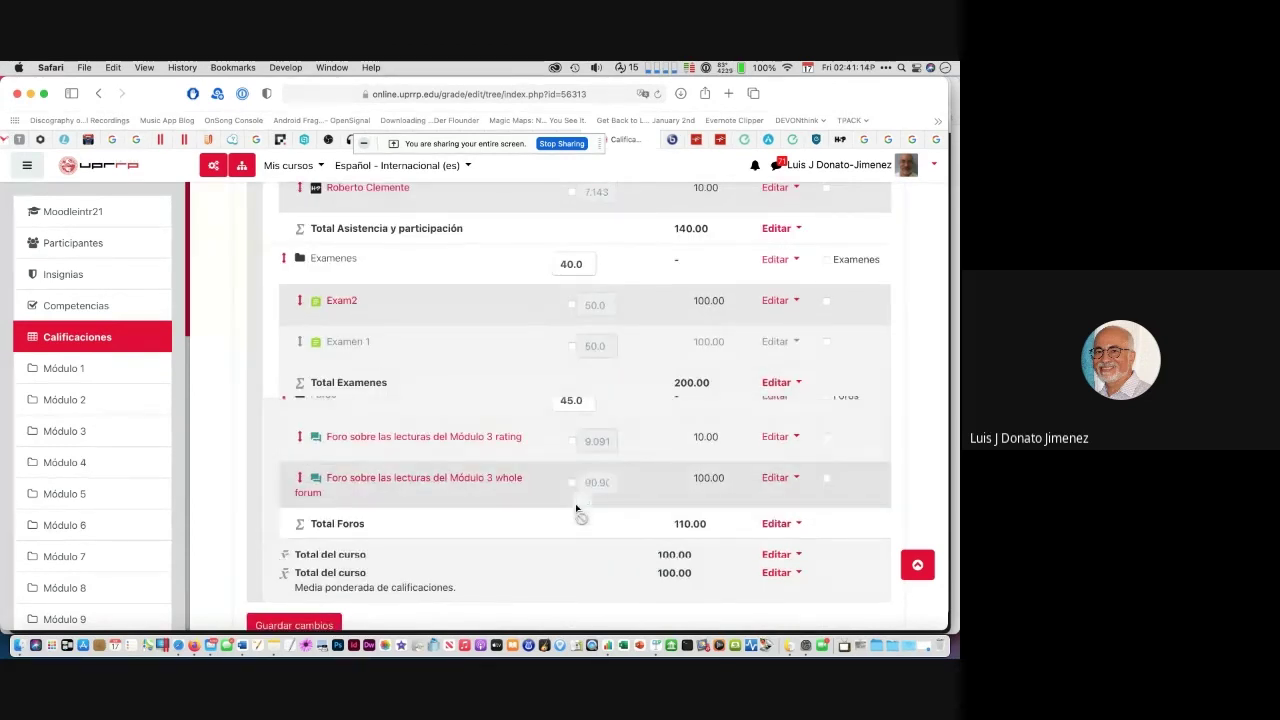
Step: Open the Informe del calificador and examine the grade item columns, category totals and course total for all participants
scroll(576, 508, "up", 15)
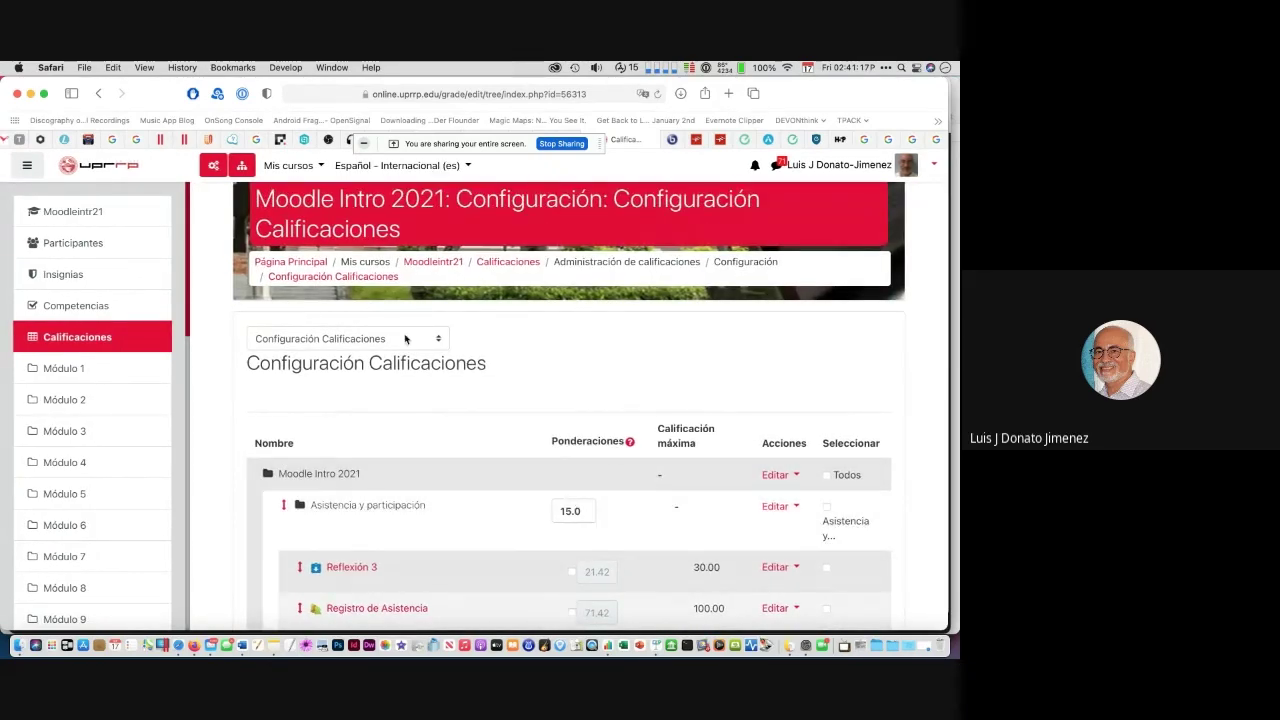
left_click(407, 338)
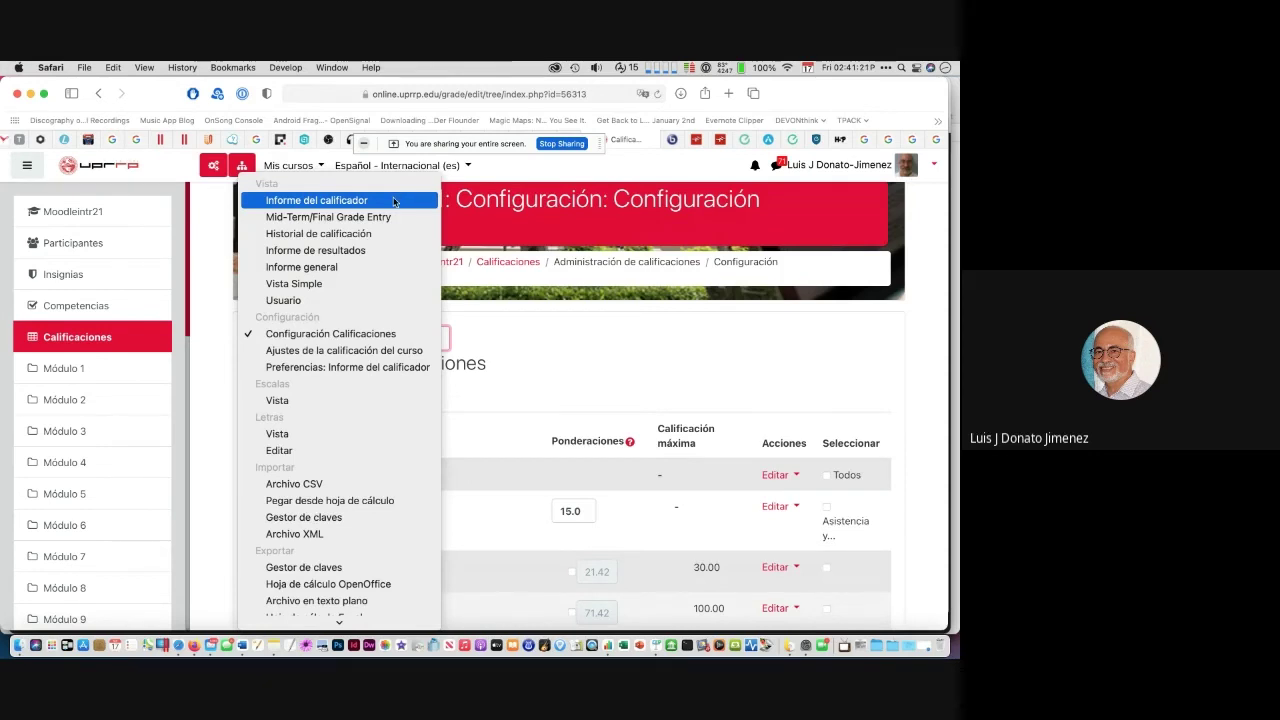
left_click(393, 201)
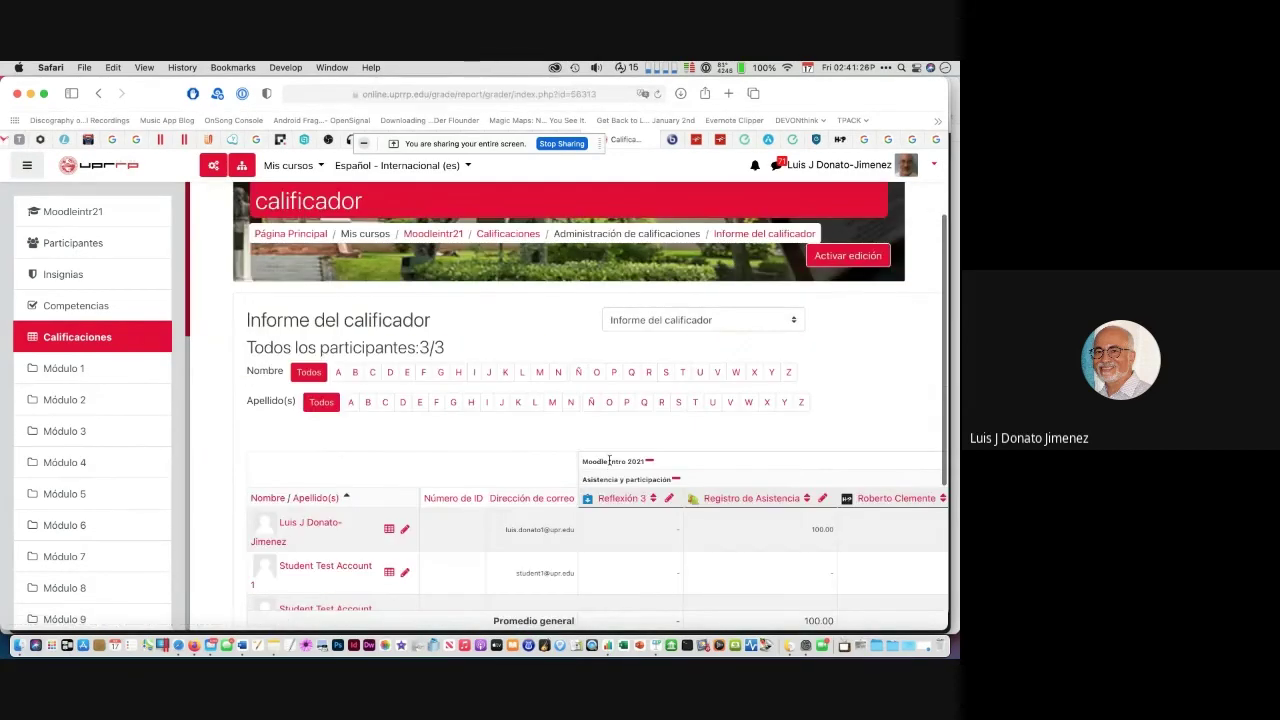
scroll(648, 466, "down", 3)
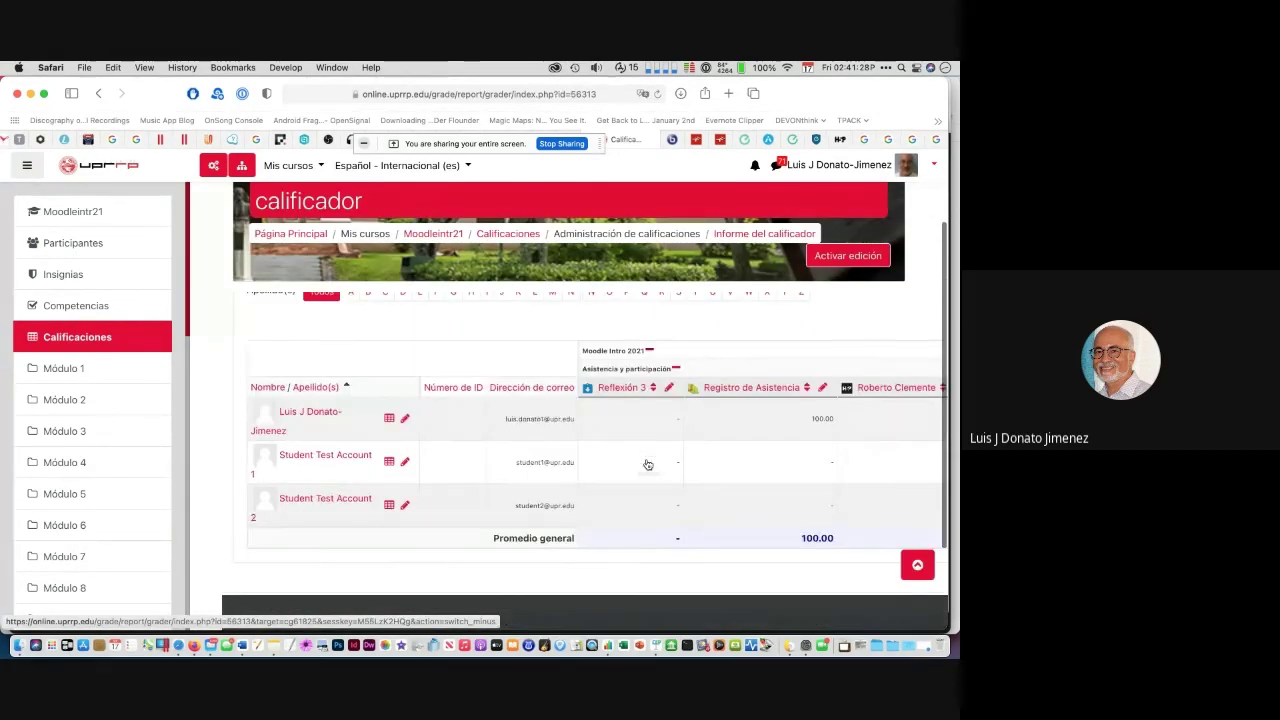
scroll(648, 465, "down", 1)
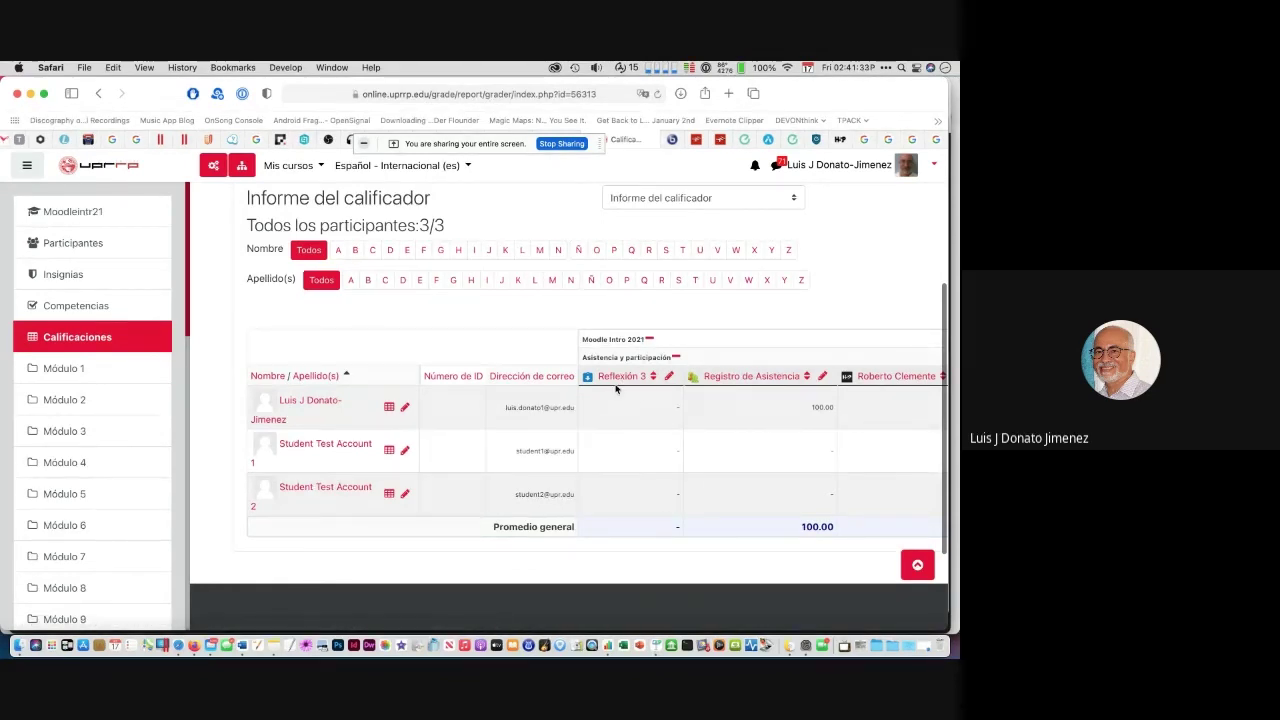
scroll(830, 407, "right", 2)
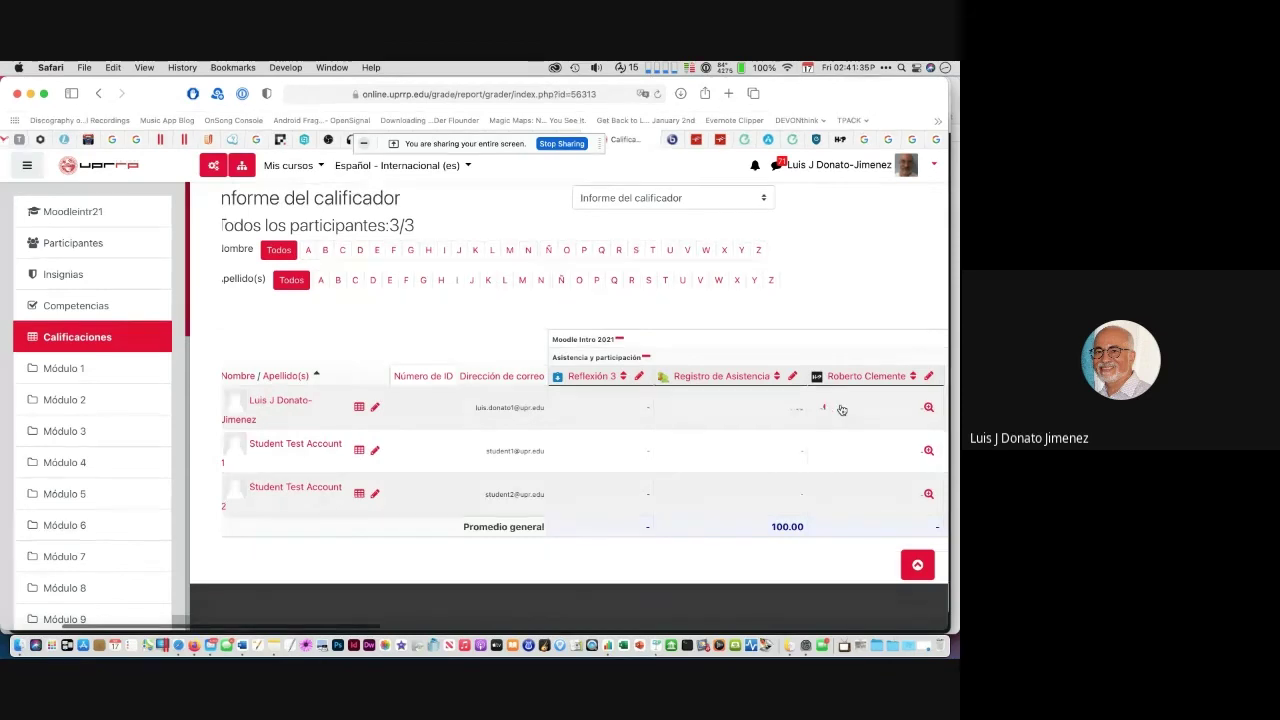
scroll(841, 409, "right", 10)
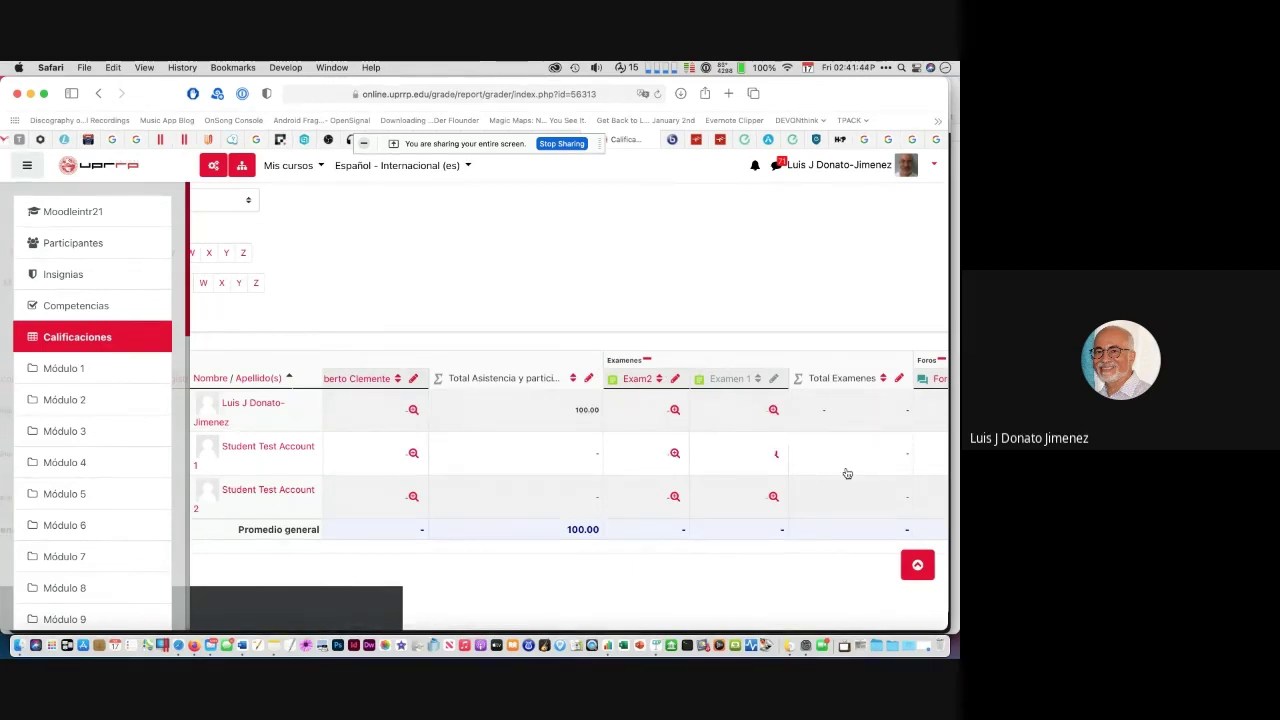
scroll(847, 473, "right", 5)
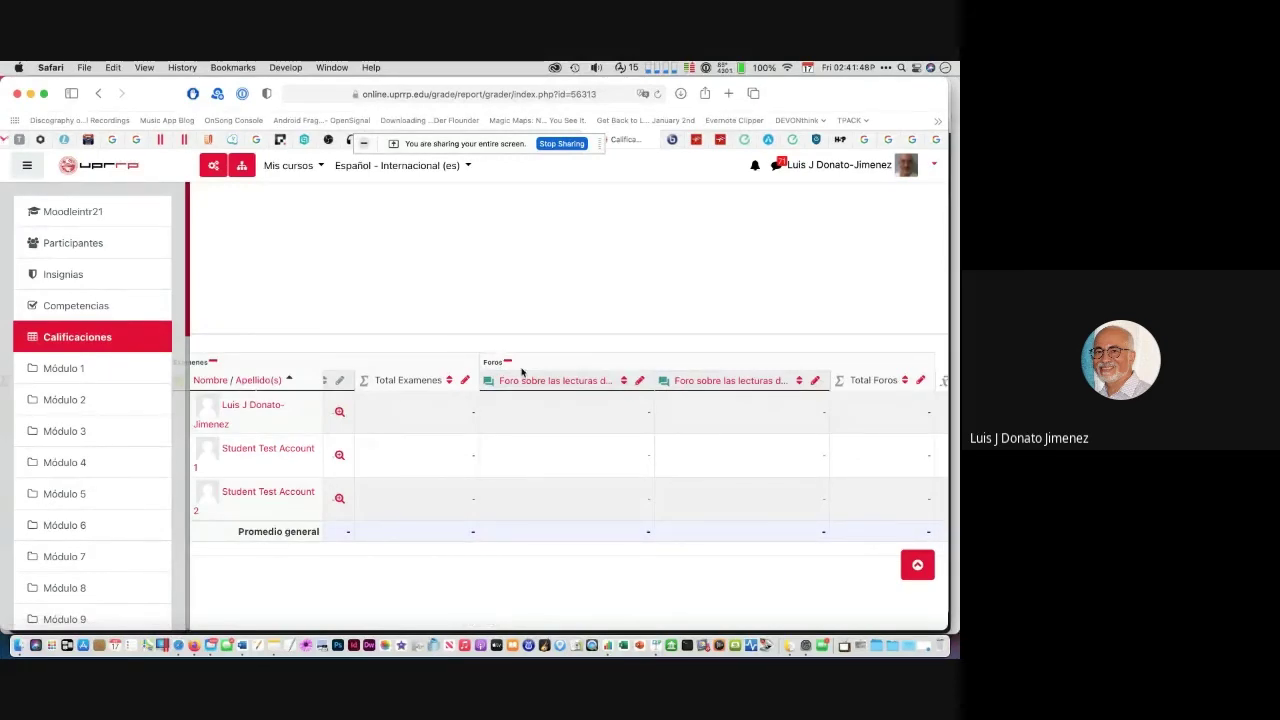
scroll(705, 380, "right", 3)
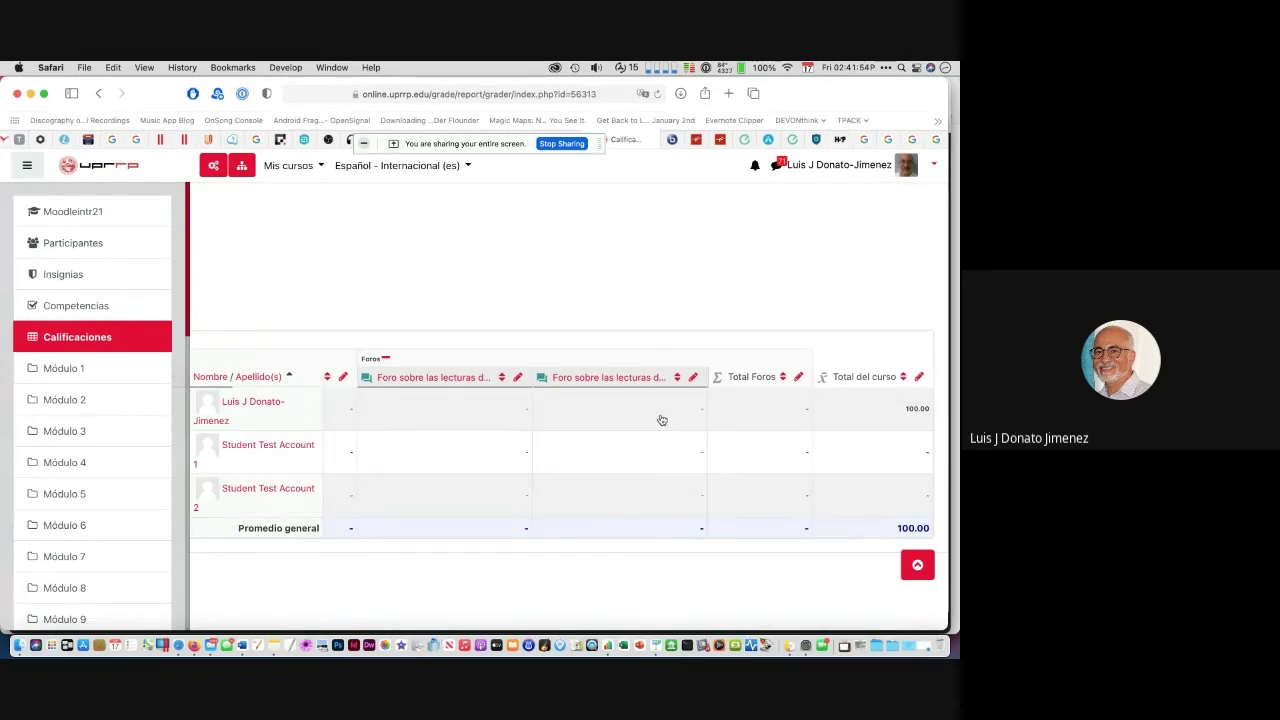
scroll(661, 420, "left", 10)
scroll(661, 420, "left", 10)
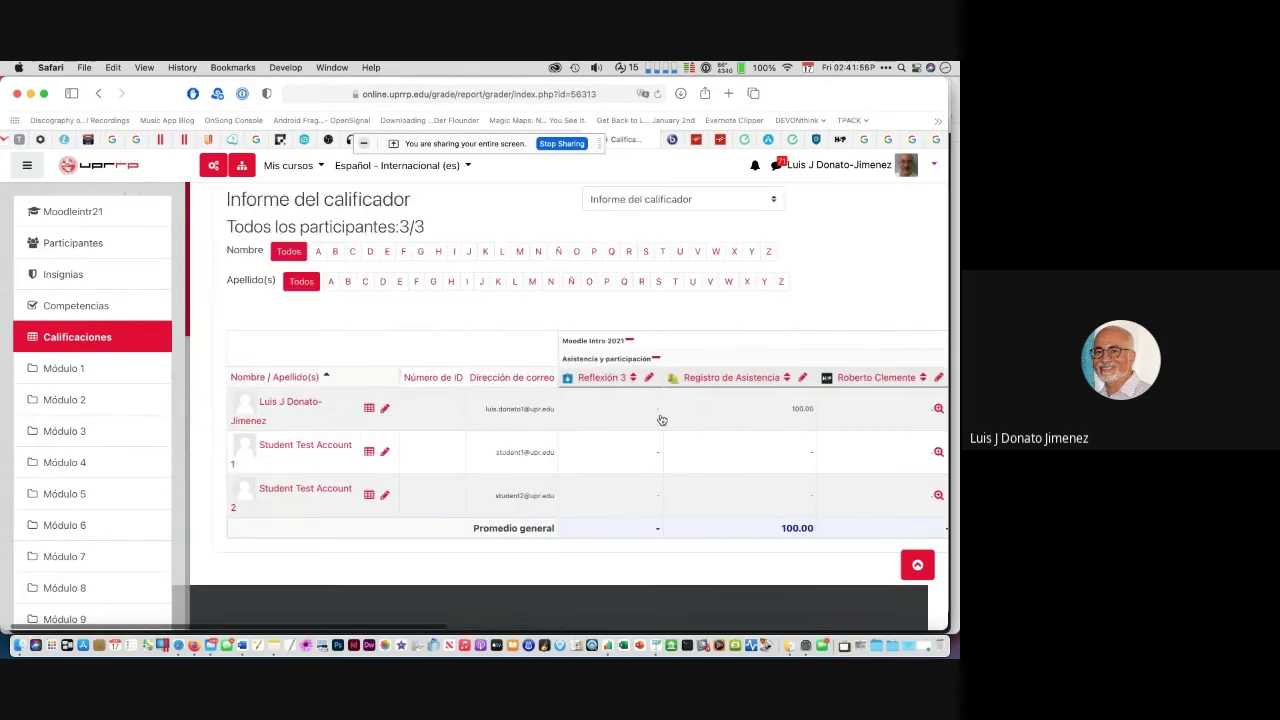
scroll(661, 420, "up", 2)
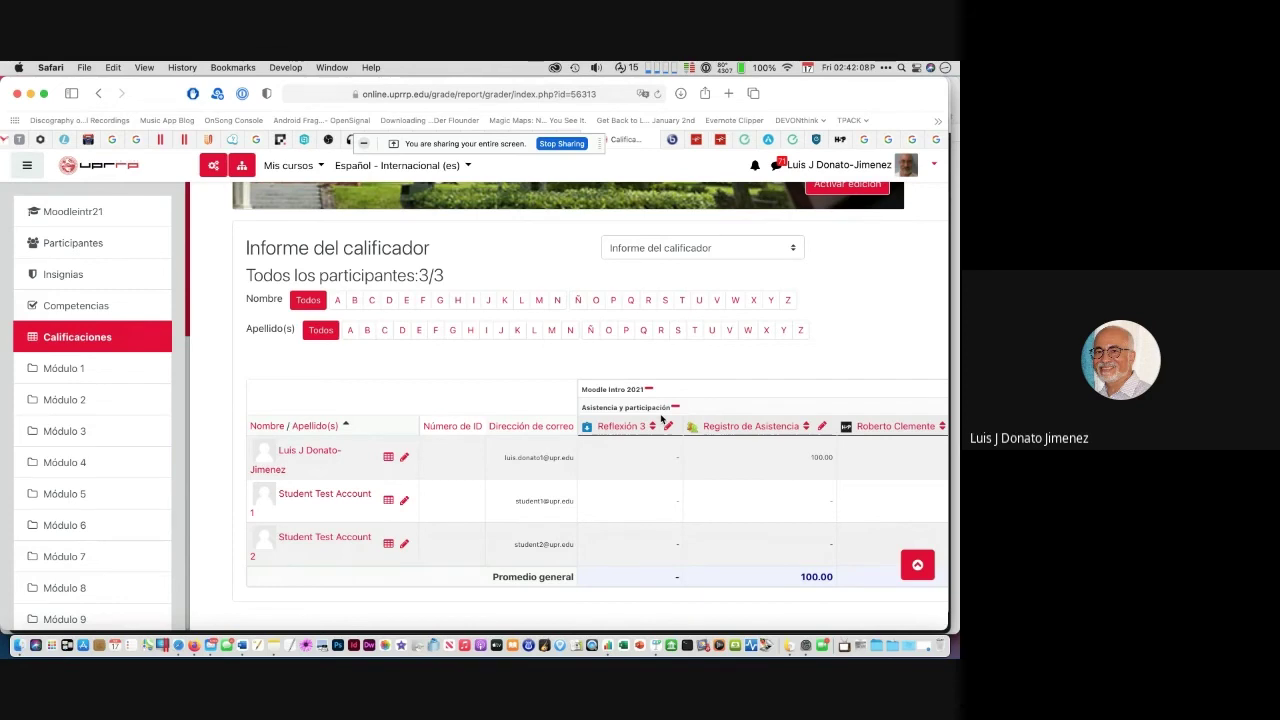
Step: From the Moodleintr21 course page, start a new Tarea activity in Módulo 5 and name it Tarea 8
left_click(87, 212)
scroll(427, 486, "down", 1)
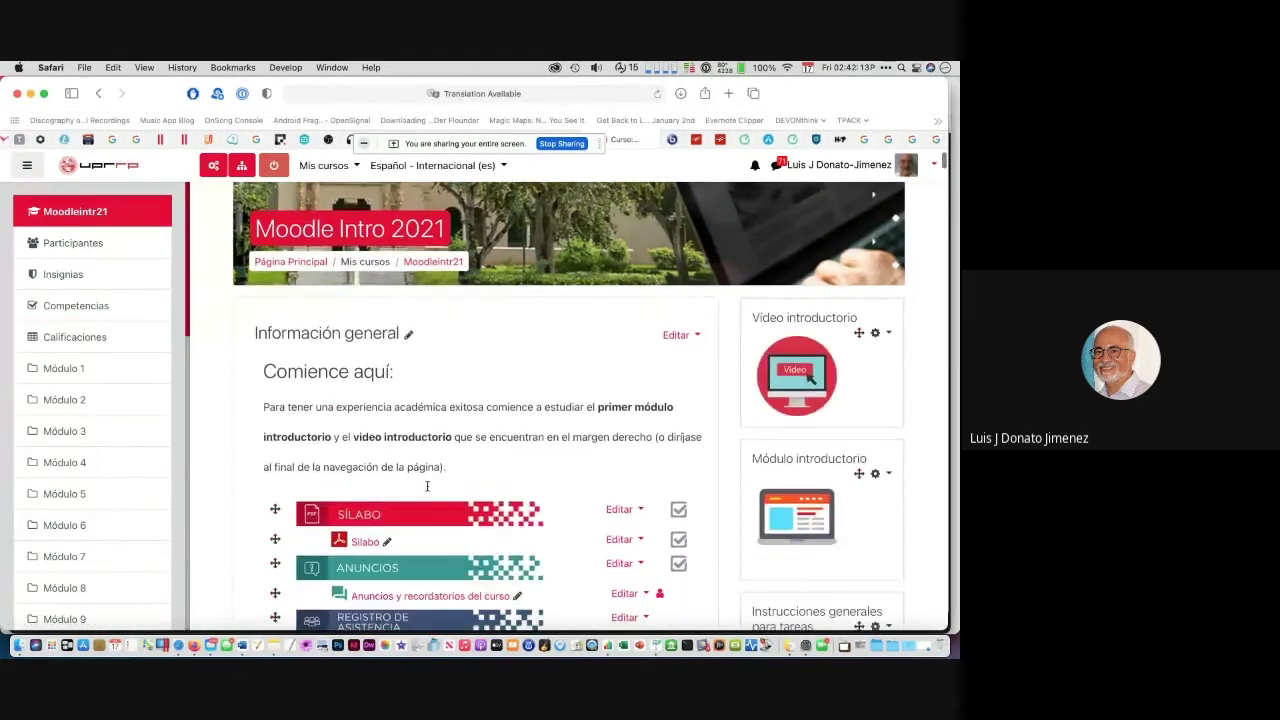
scroll(427, 486, "down", 20)
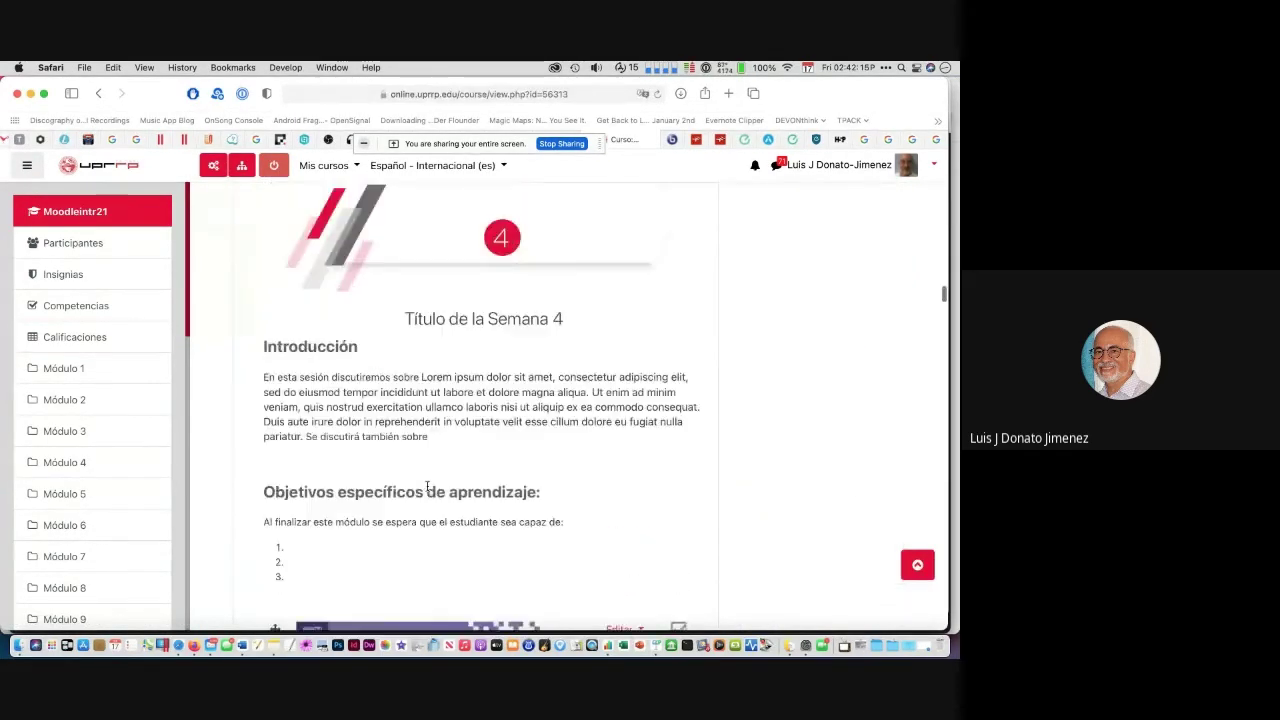
scroll(427, 486, "down", 15)
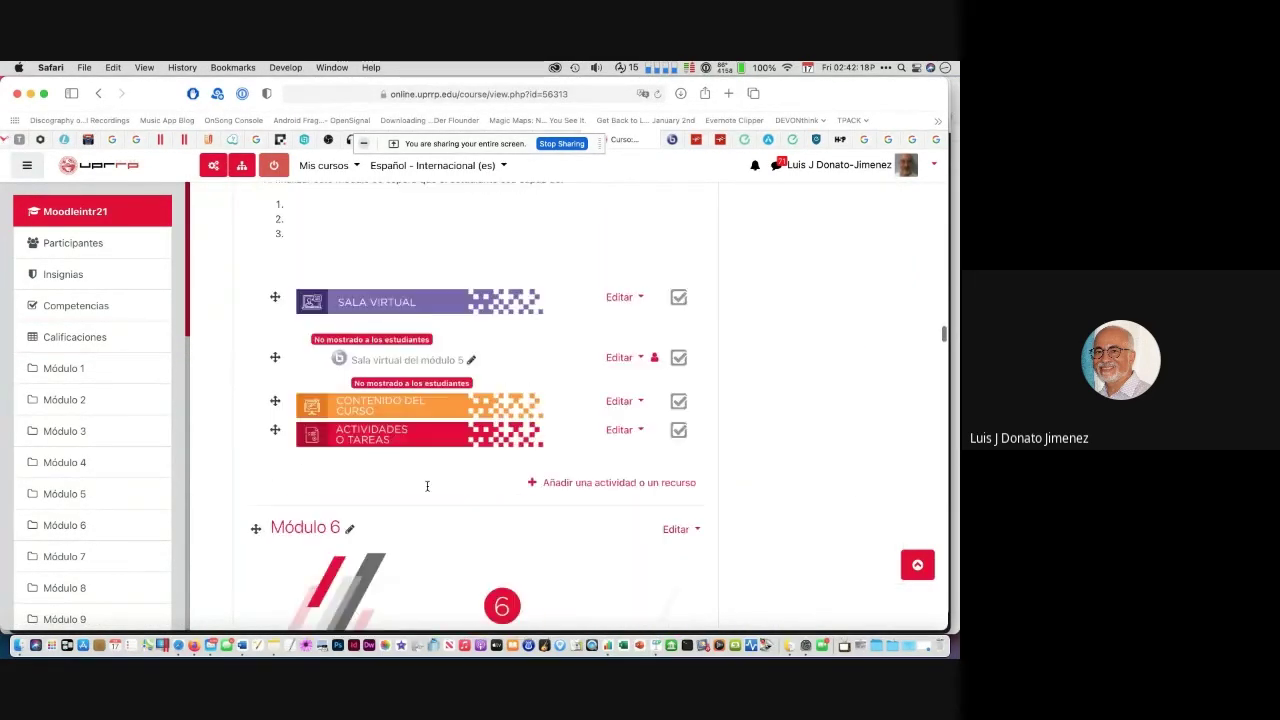
scroll(427, 486, "down", 1)
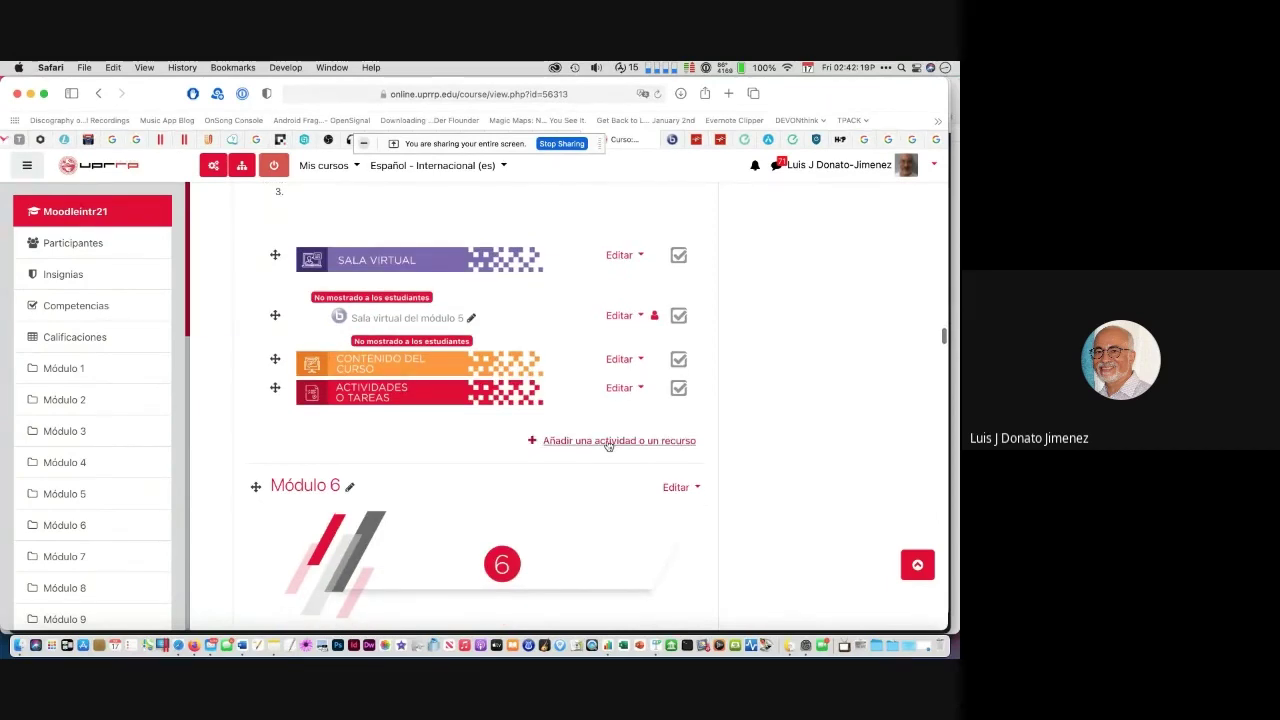
left_click(560, 447)
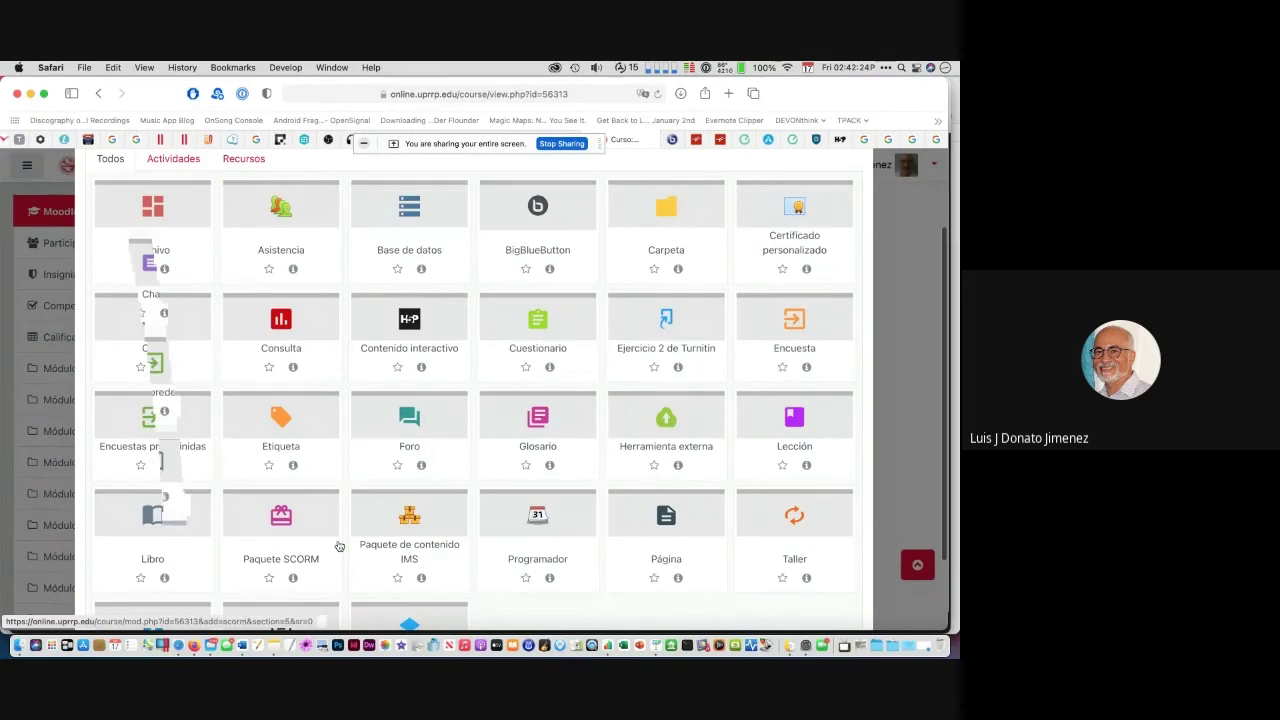
scroll(339, 546, "down", 2)
left_click(152, 552)
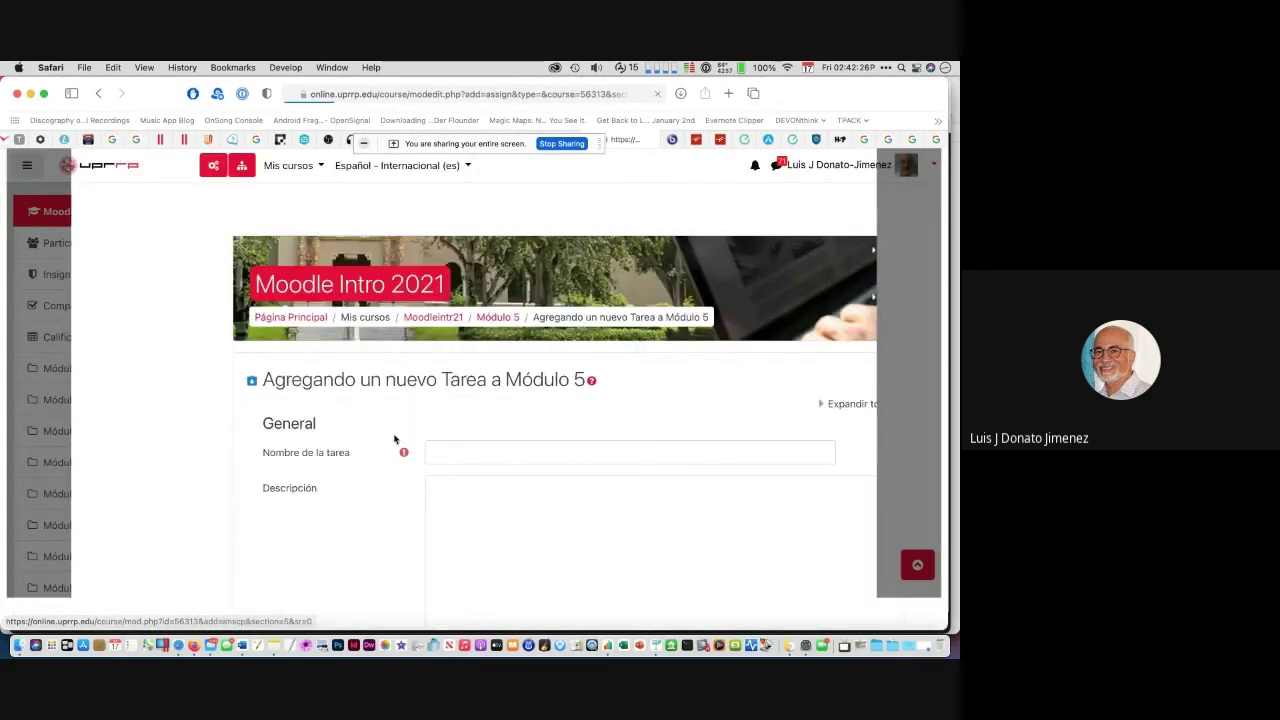
left_click(451, 454)
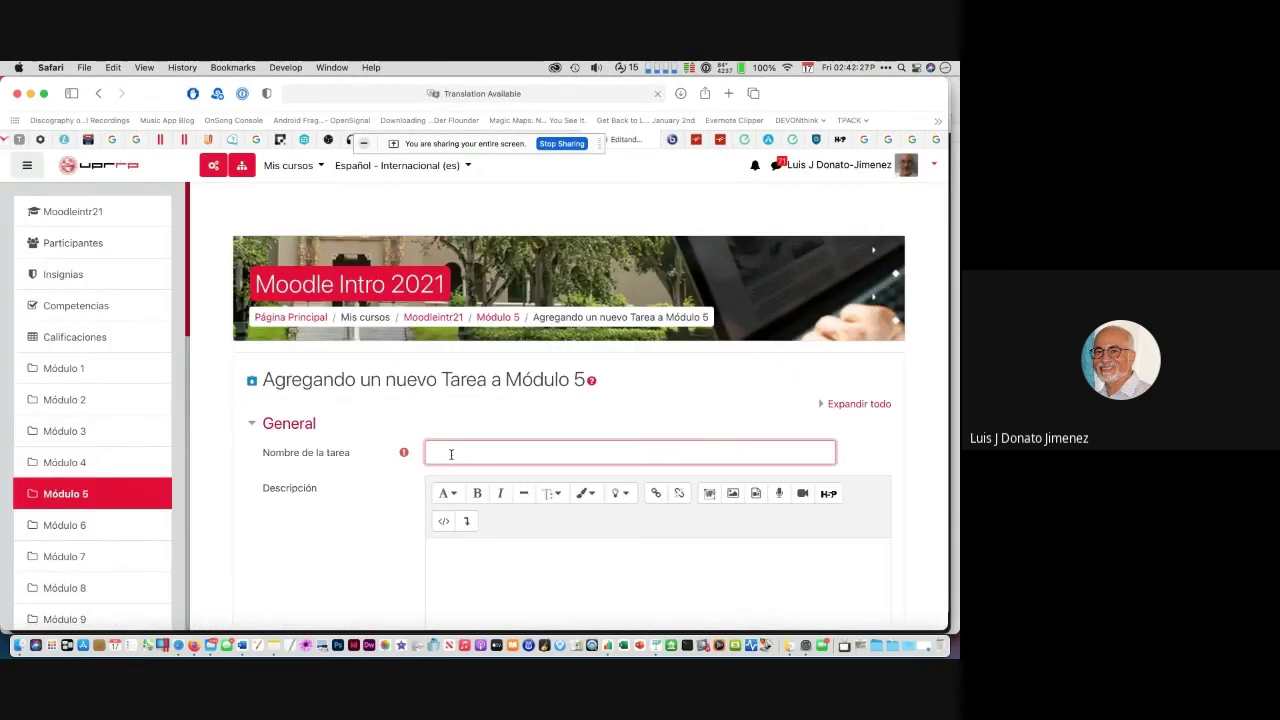
type("Tarea 8")
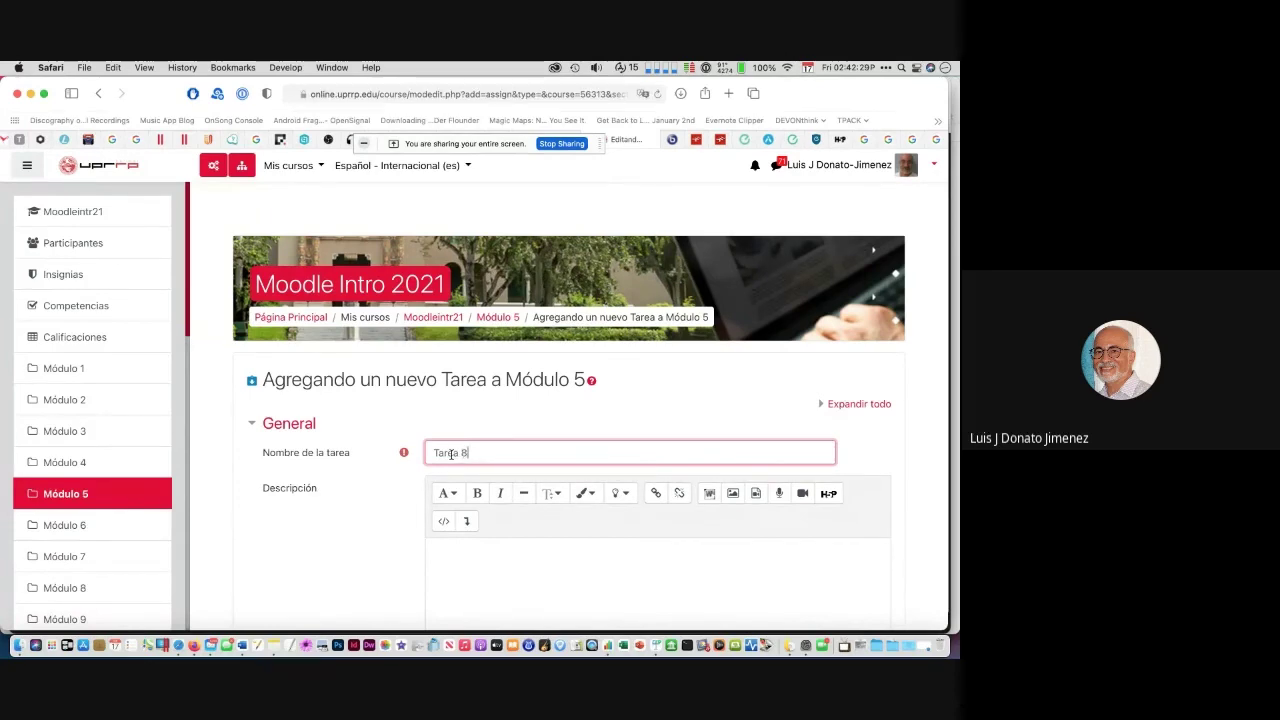
Step: Assign the new task to the Asistencia y participación grade category, then save it and return to the course
scroll(451, 454, "down", 10)
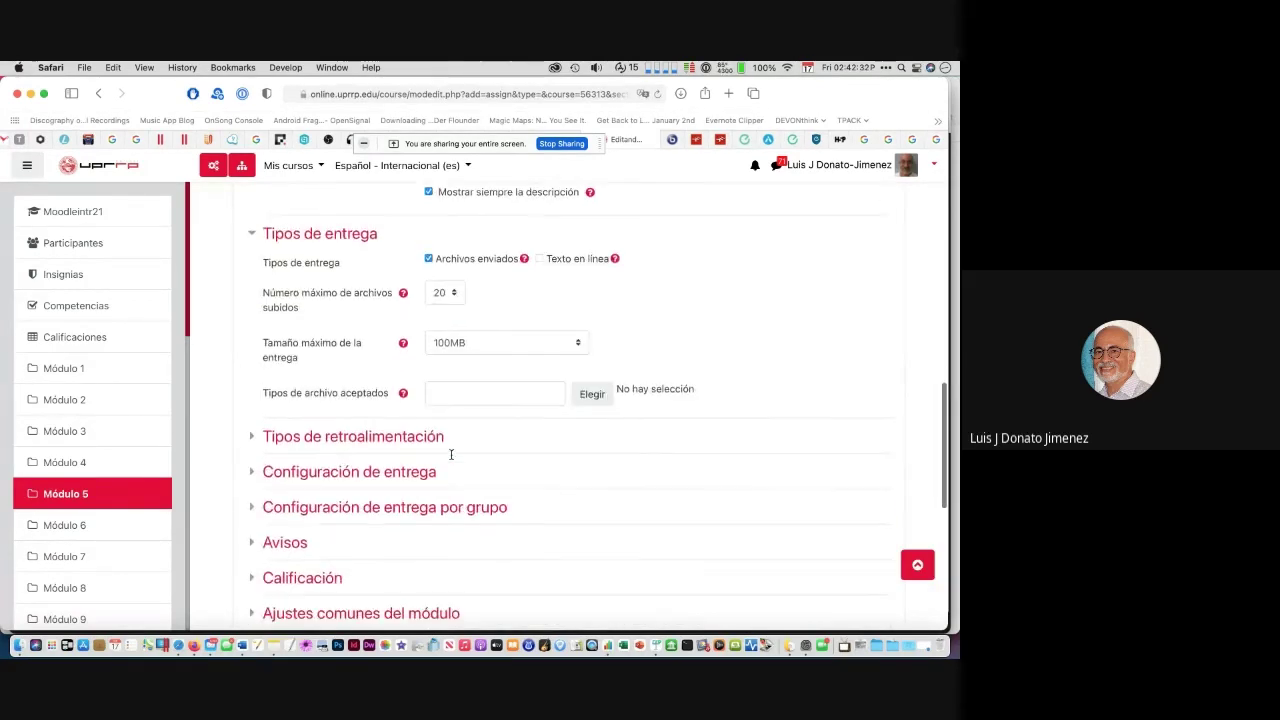
scroll(451, 454, "down", 5)
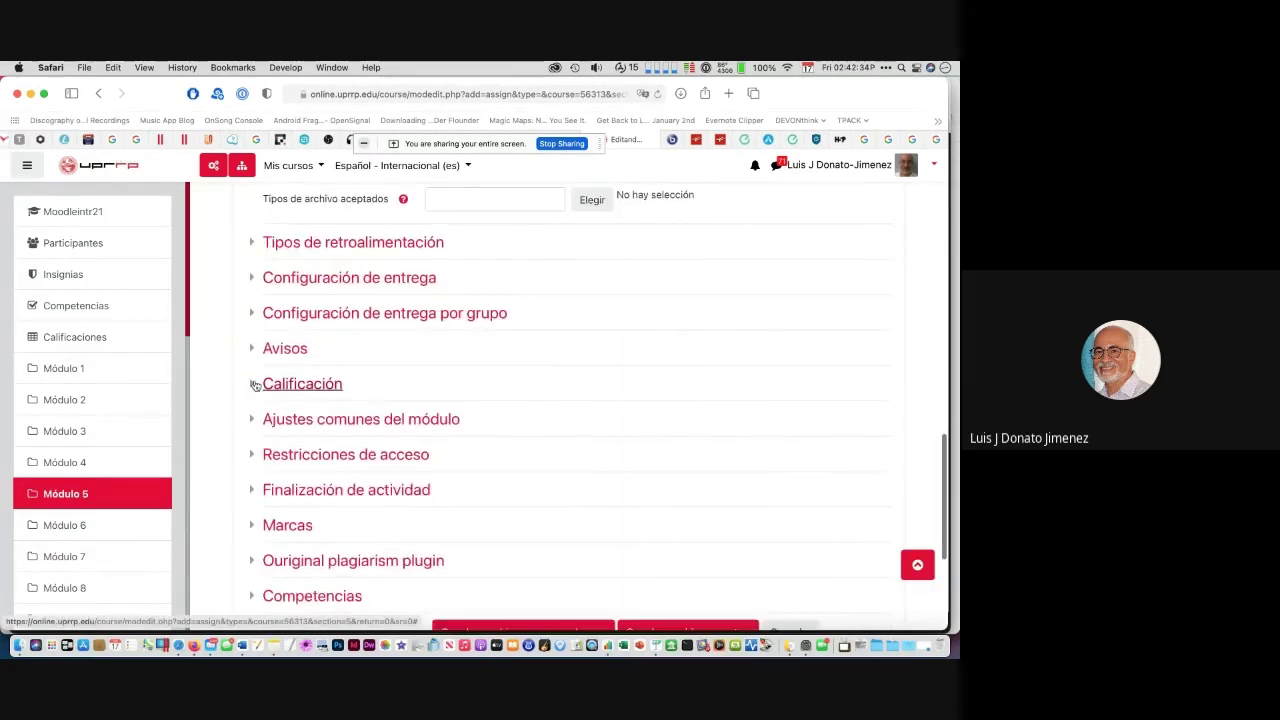
left_click(256, 386)
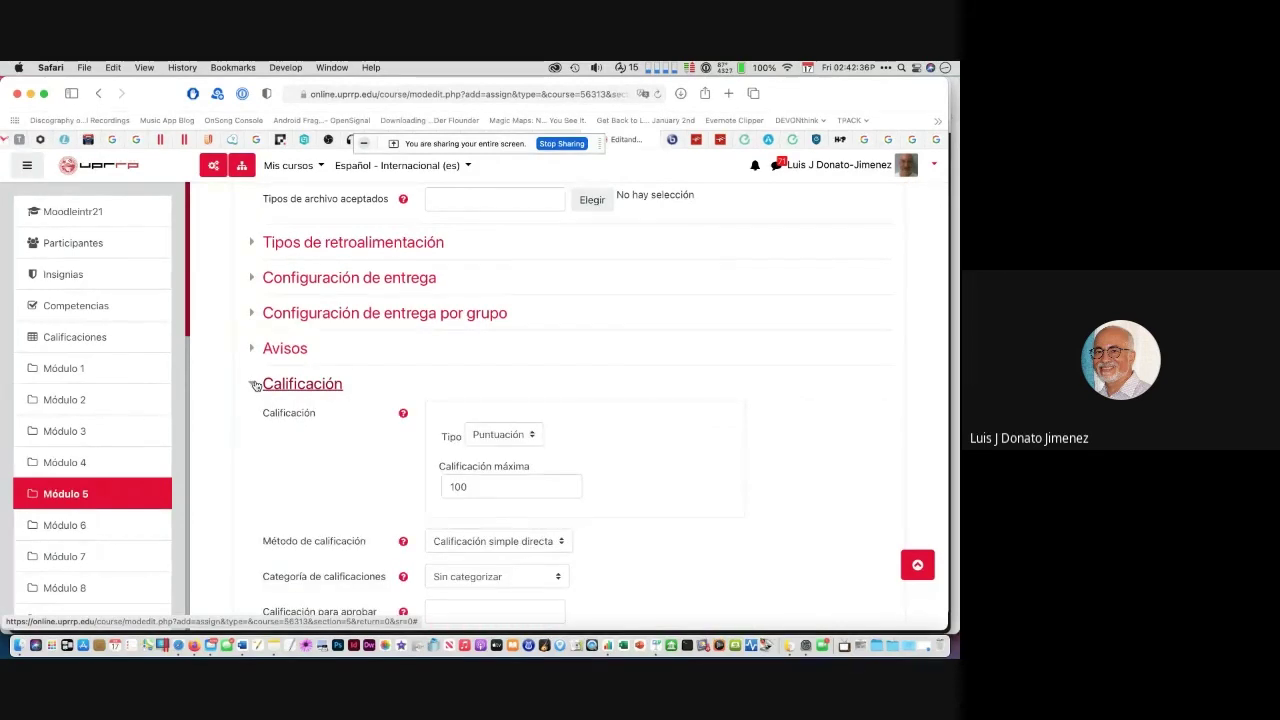
scroll(257, 385, "down", 3)
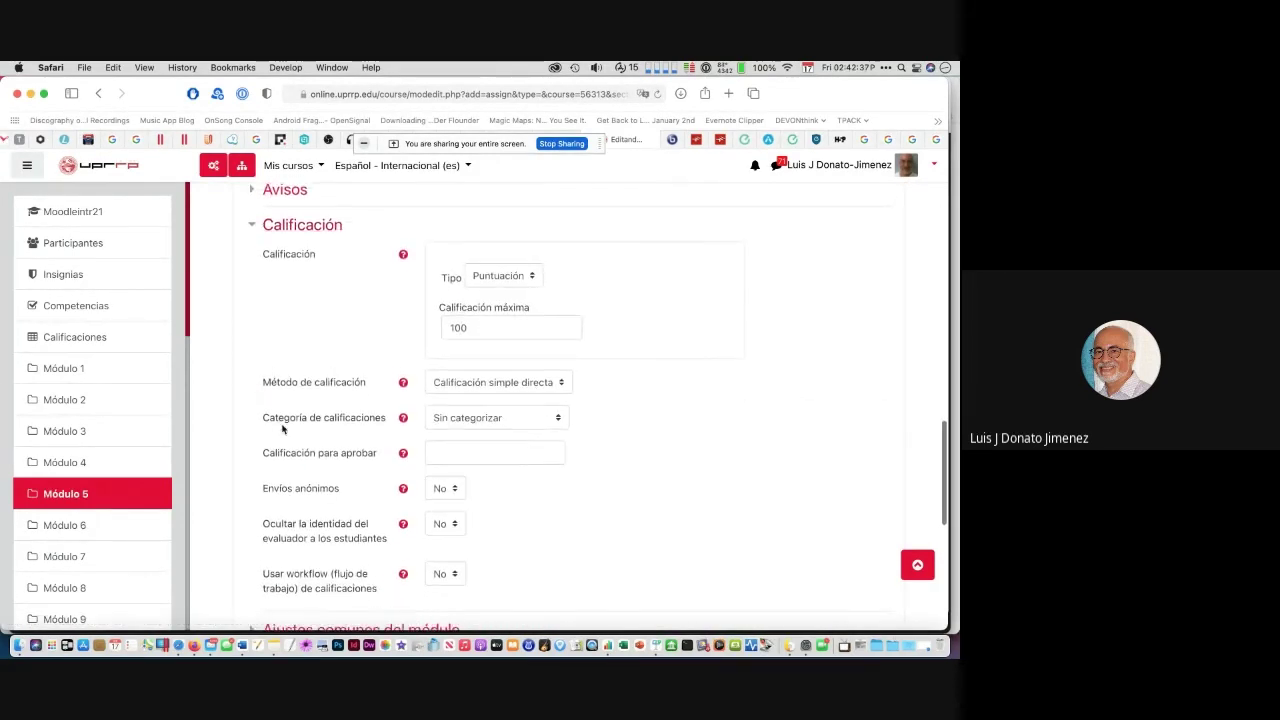
left_click(557, 417)
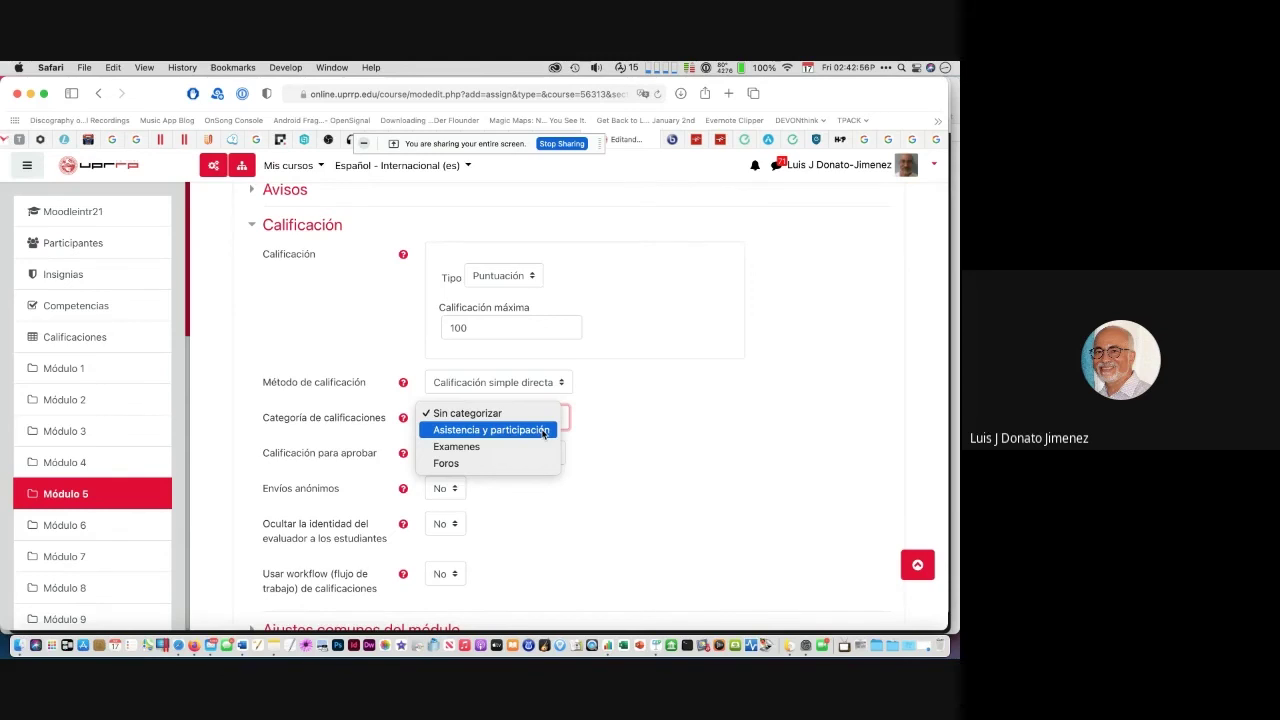
left_click(543, 430)
scroll(654, 494, "down", 5)
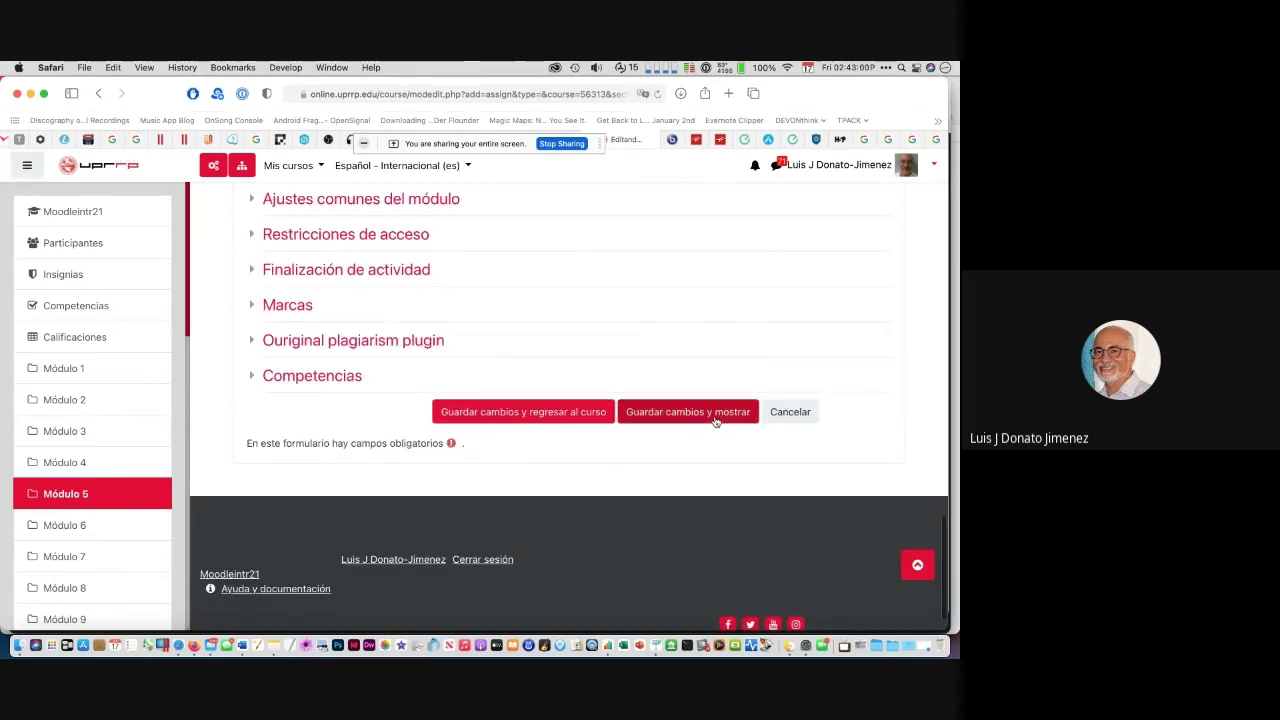
left_click(553, 418)
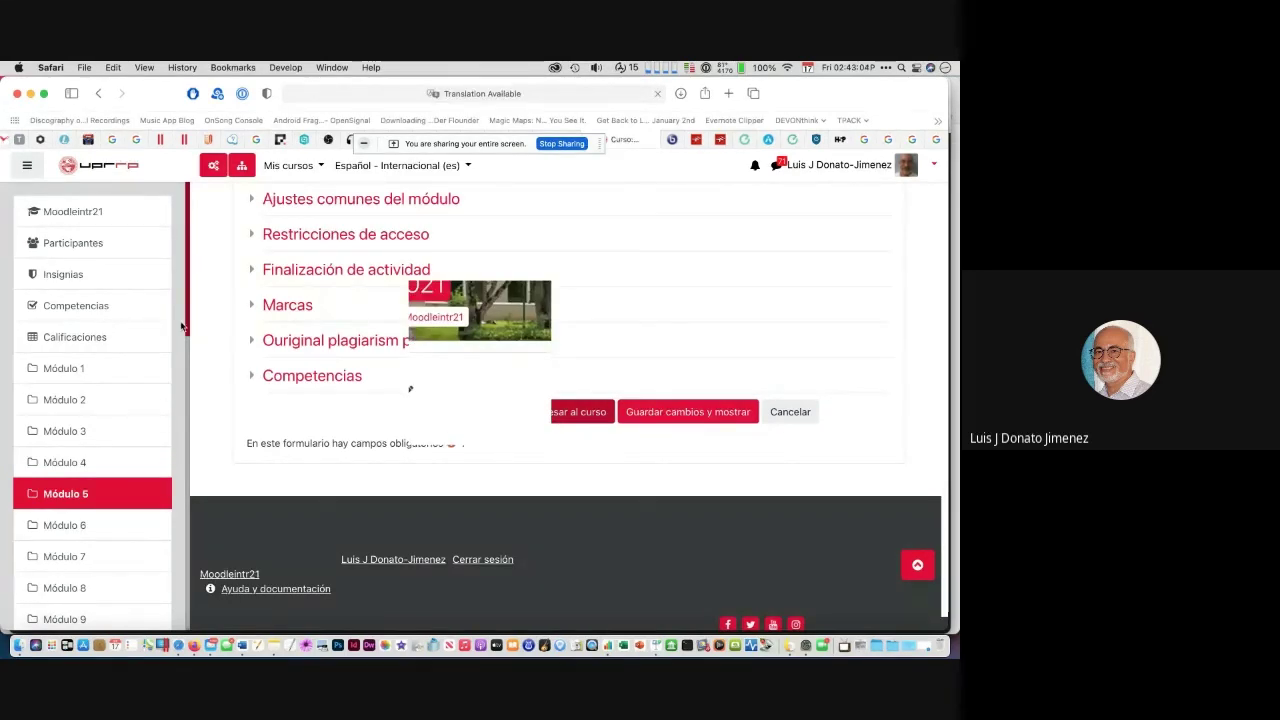
Step: Open the course's Calificaciones and check the Tarea 8 column within the Asistencia y participación category
left_click(63, 338)
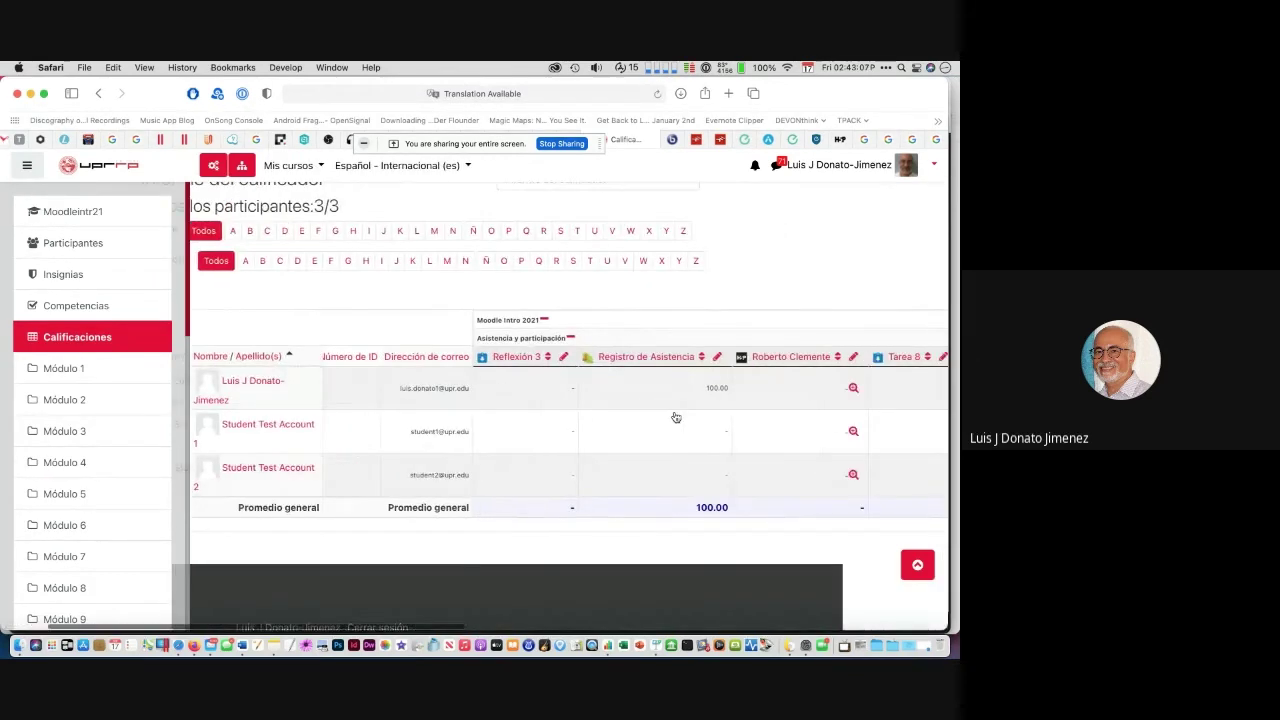
scroll(676, 417, "right", 5)
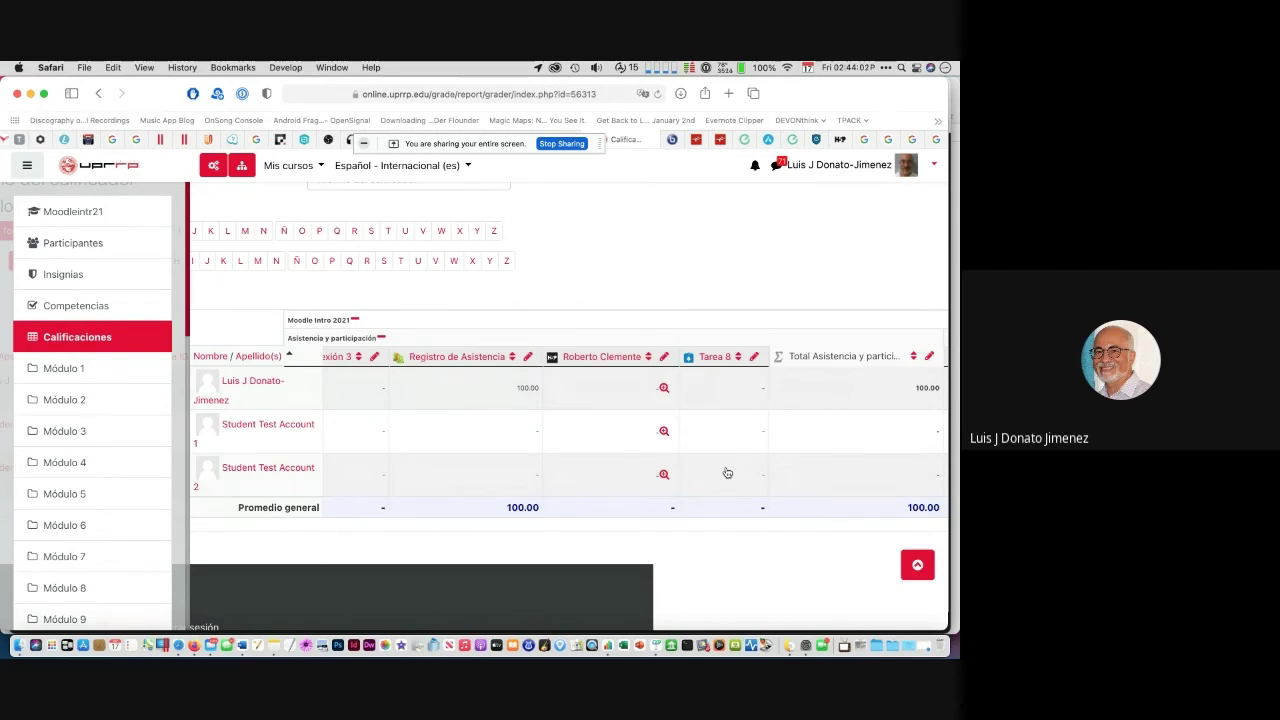
key("super+Tab")
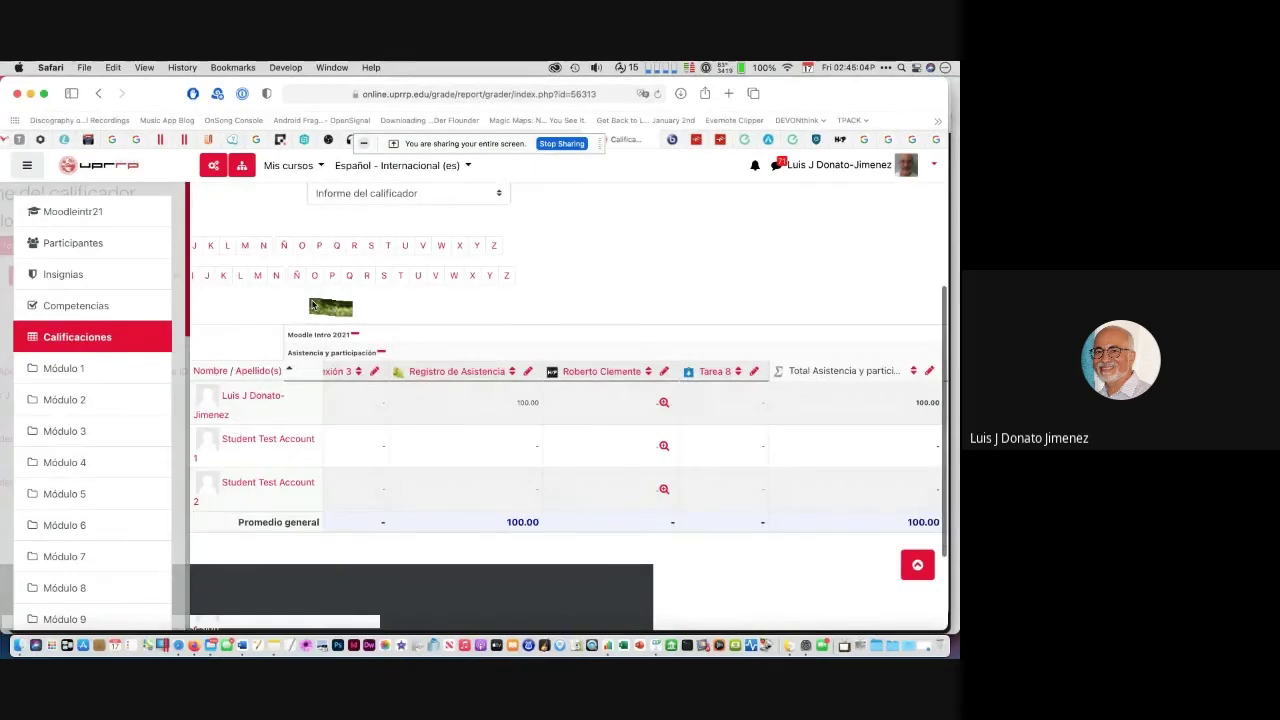
Step: Return to the Moodleintr21 course page and go down through its general information towards the modules
scroll(312, 305, "up", 5)
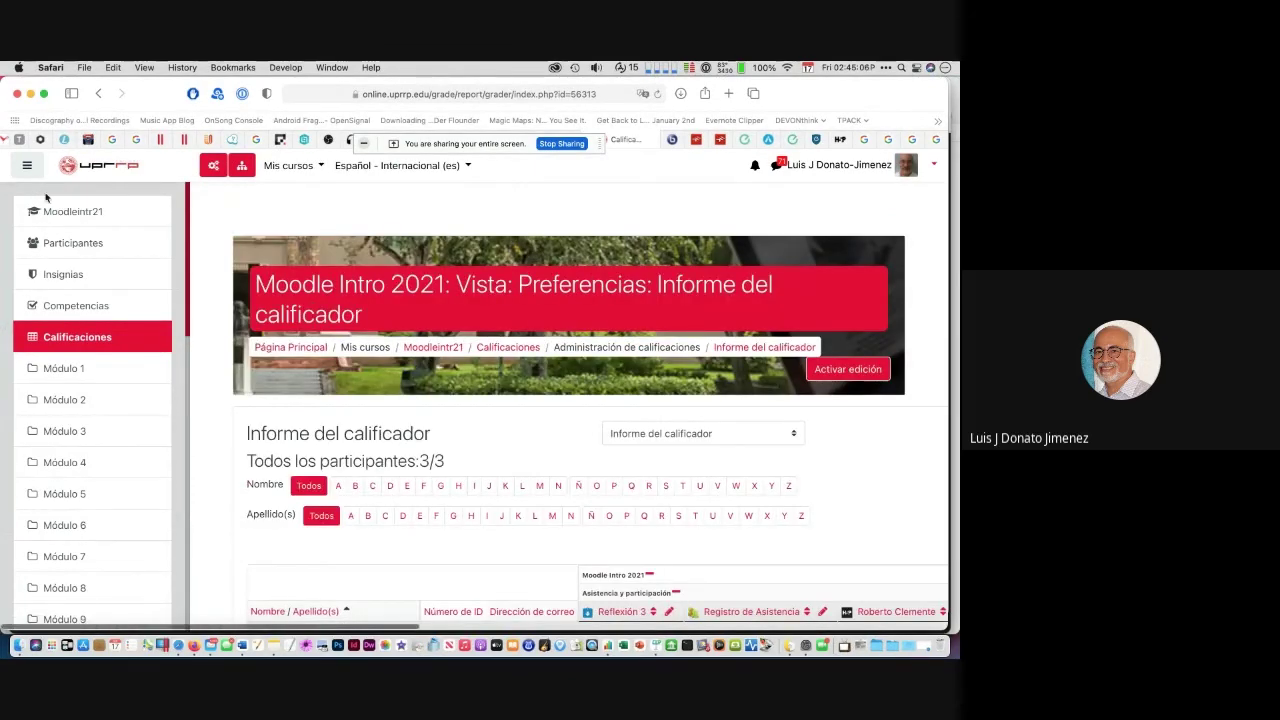
left_click(80, 211)
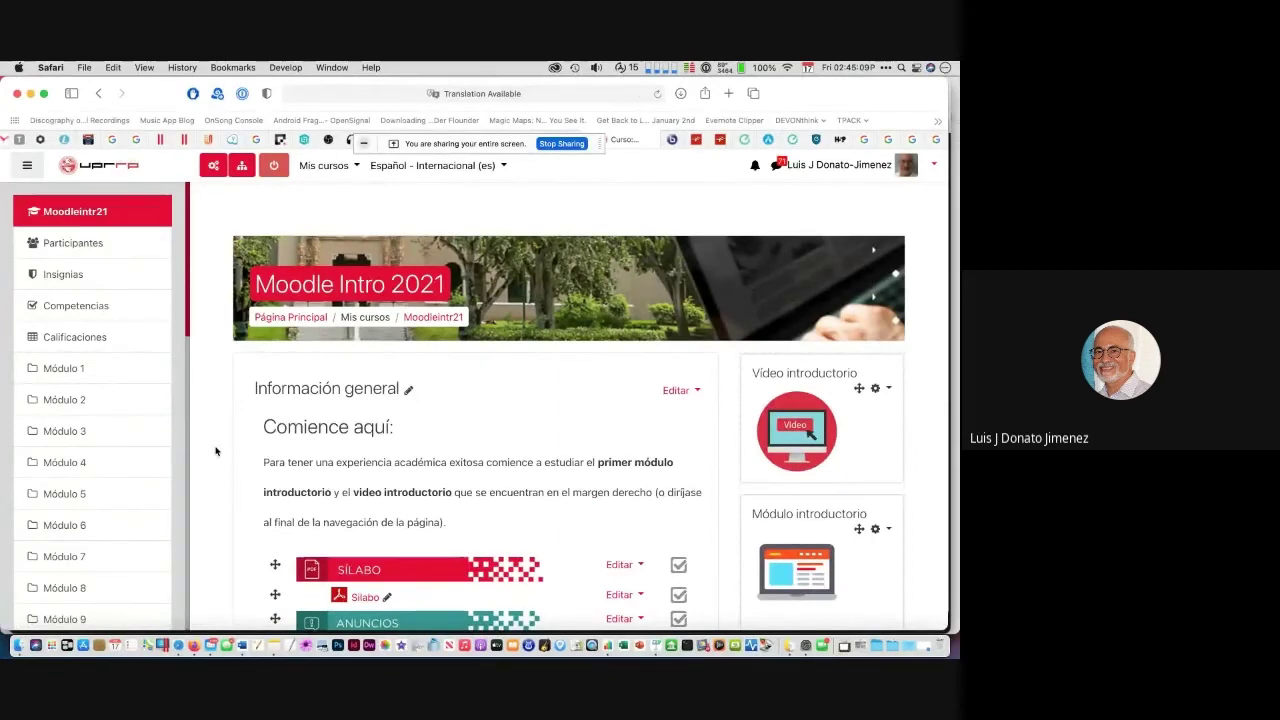
scroll(215, 451, "down", 3)
scroll(215, 451, "down", 8)
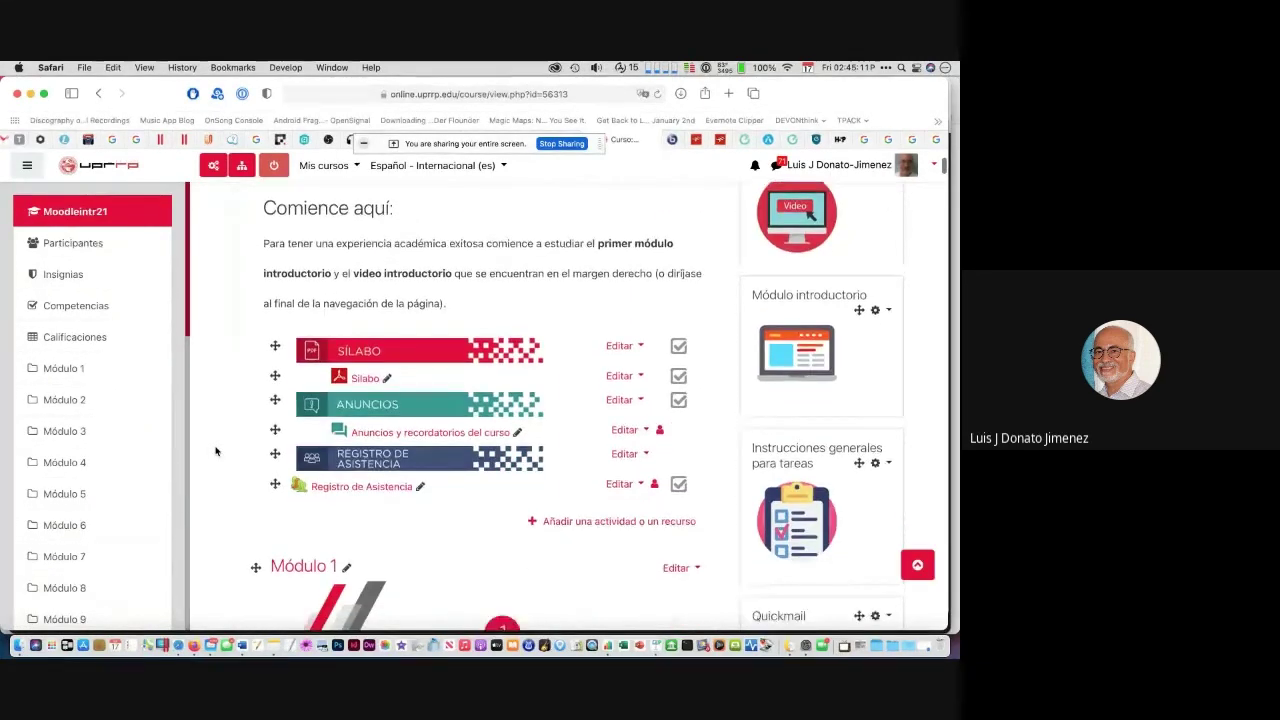